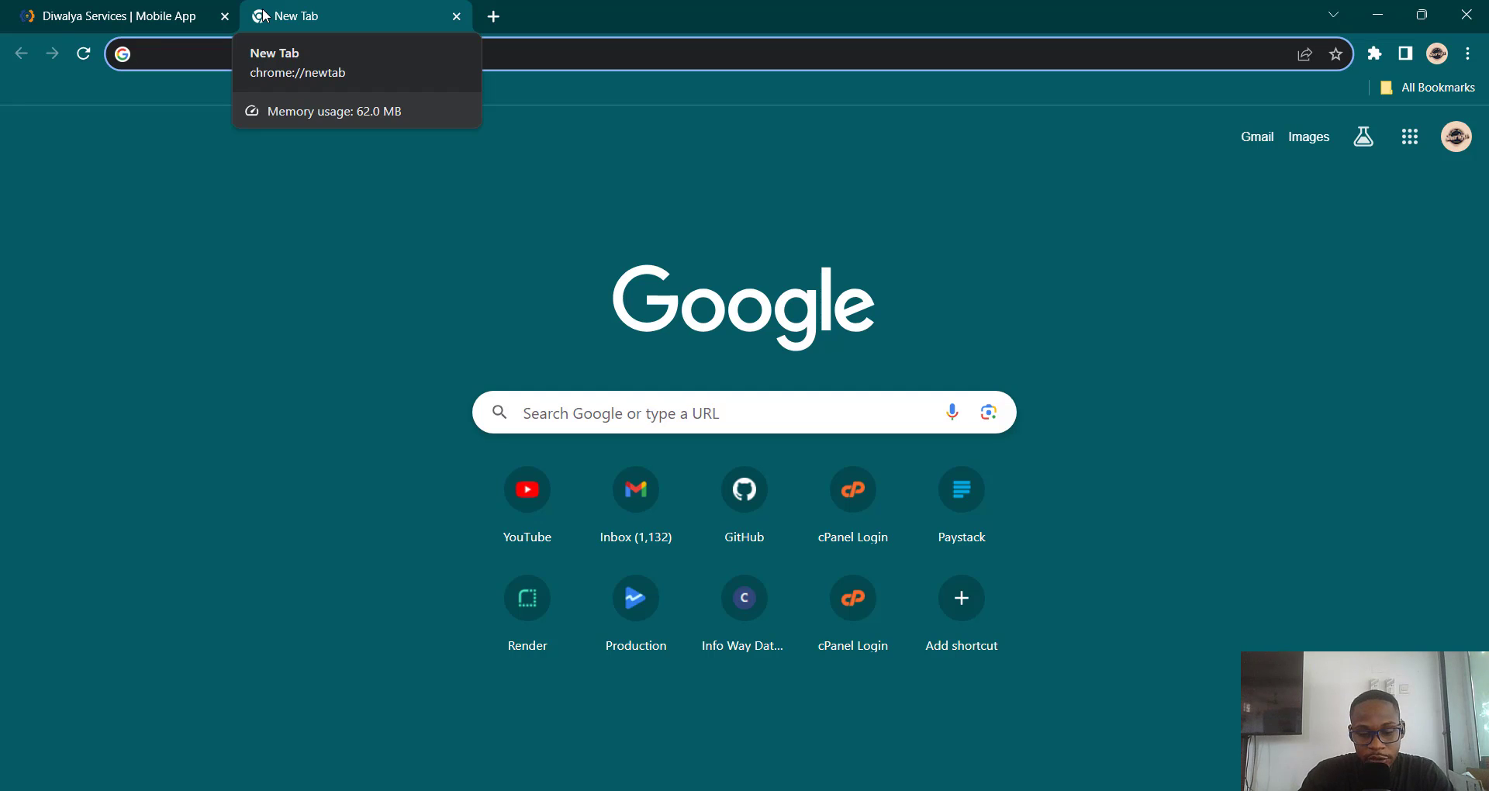
Step: Open the Dialogflow site at dialogflow.cloud.google.com from the address bar
type("dialogflow.cloud.google.com")
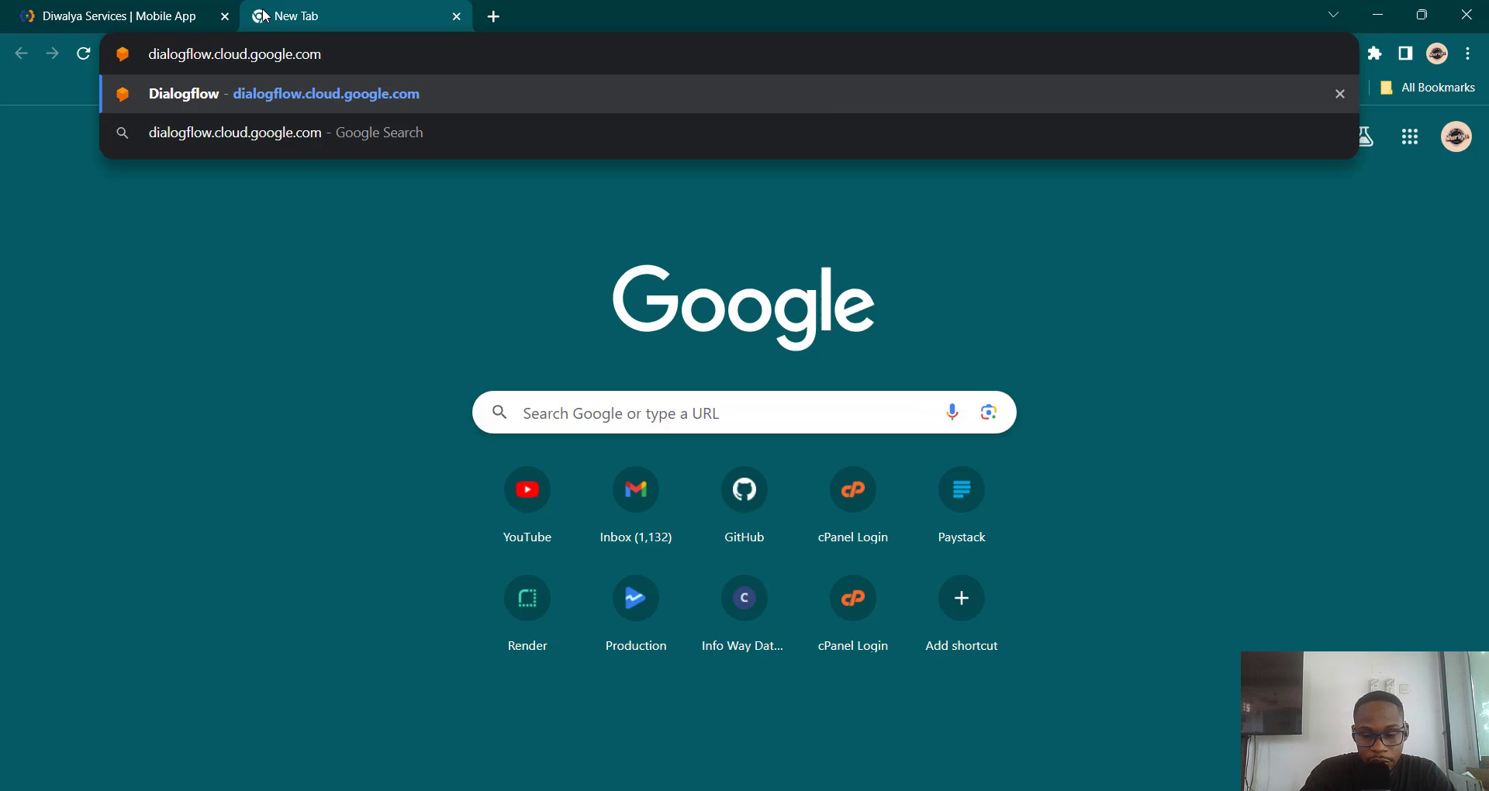
key("Return")
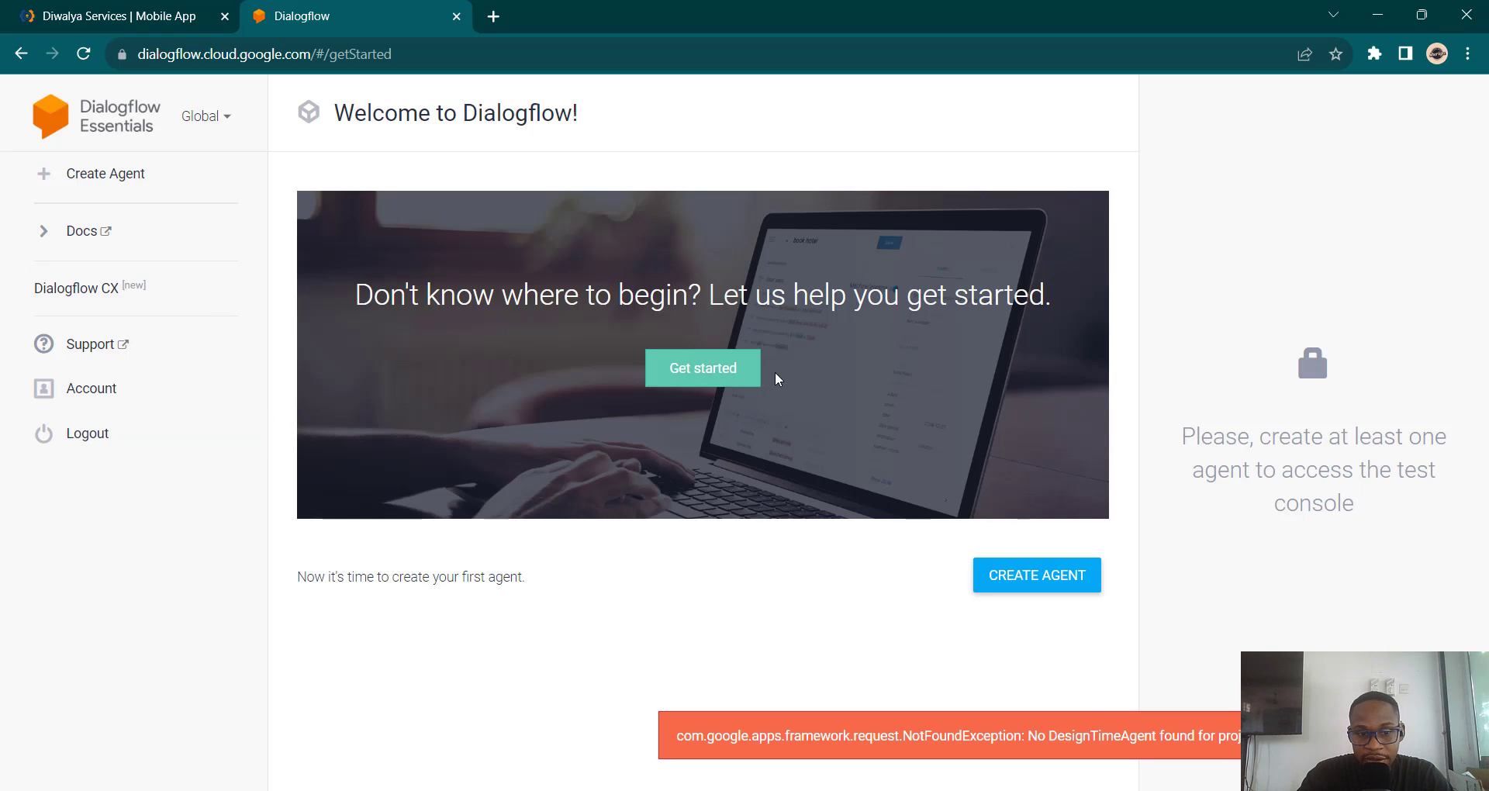
Step: Open the Google Cloud console in a new browser tab
left_click(500, 19)
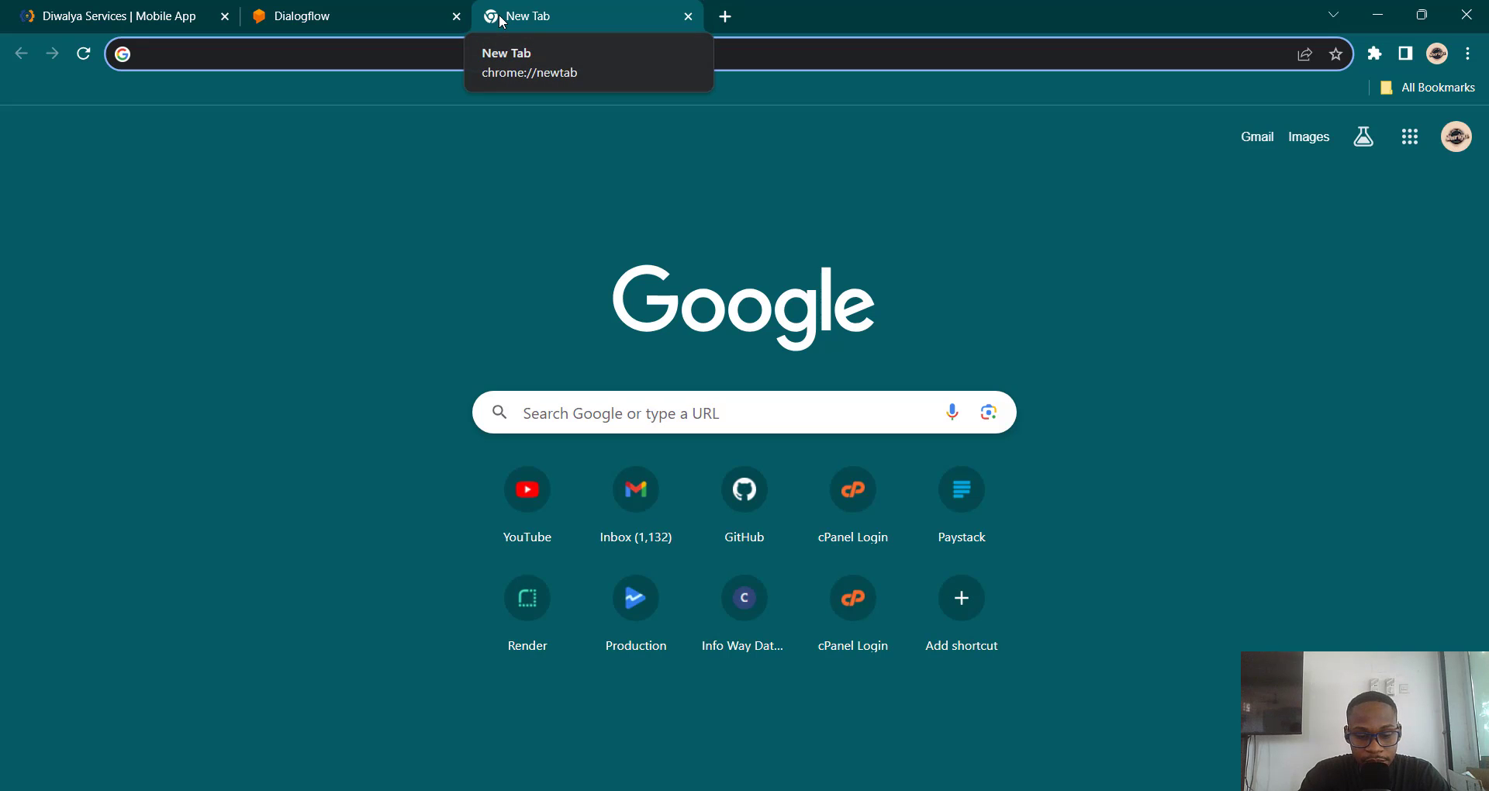
type("cons")
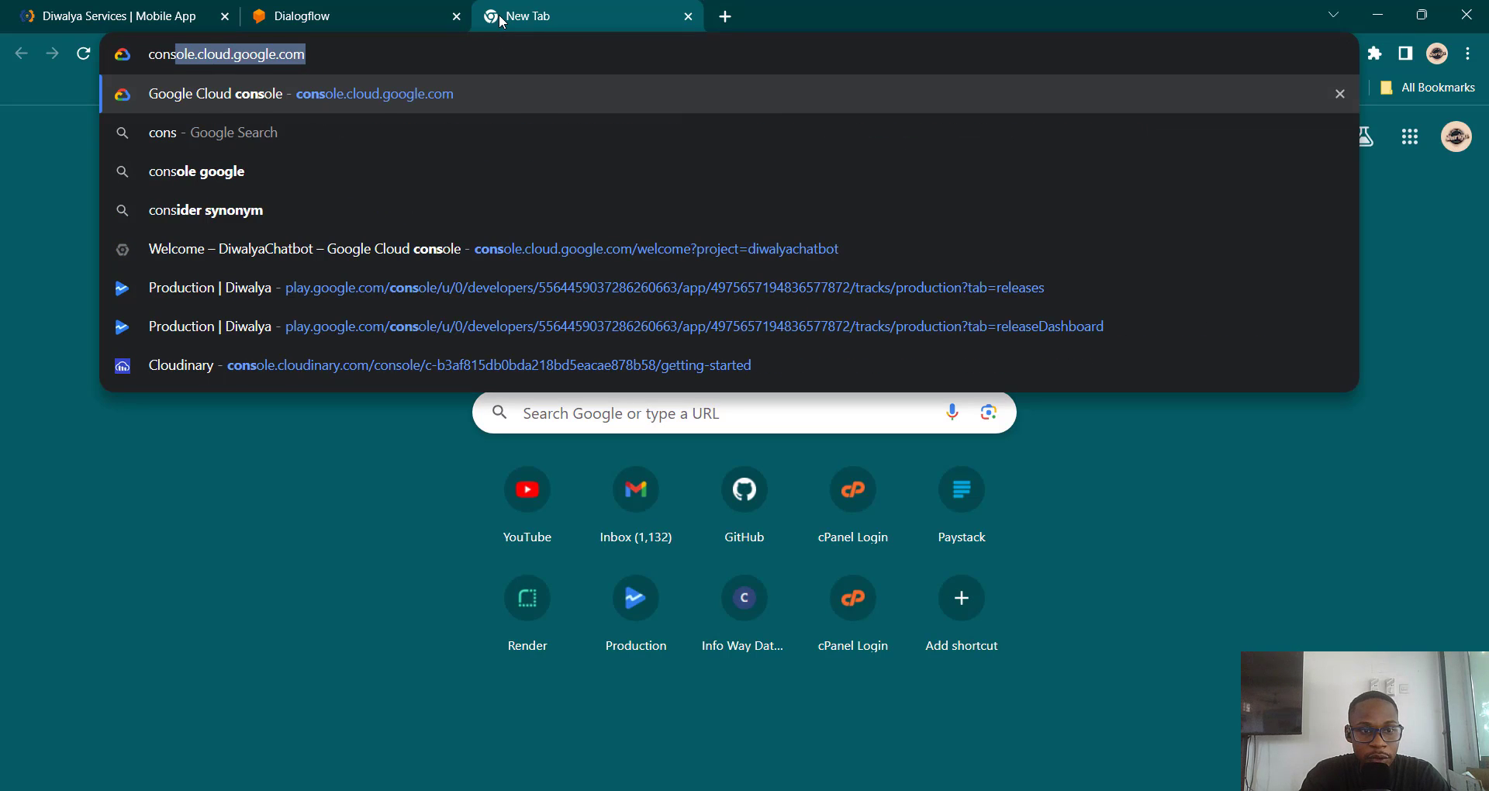
key("Return")
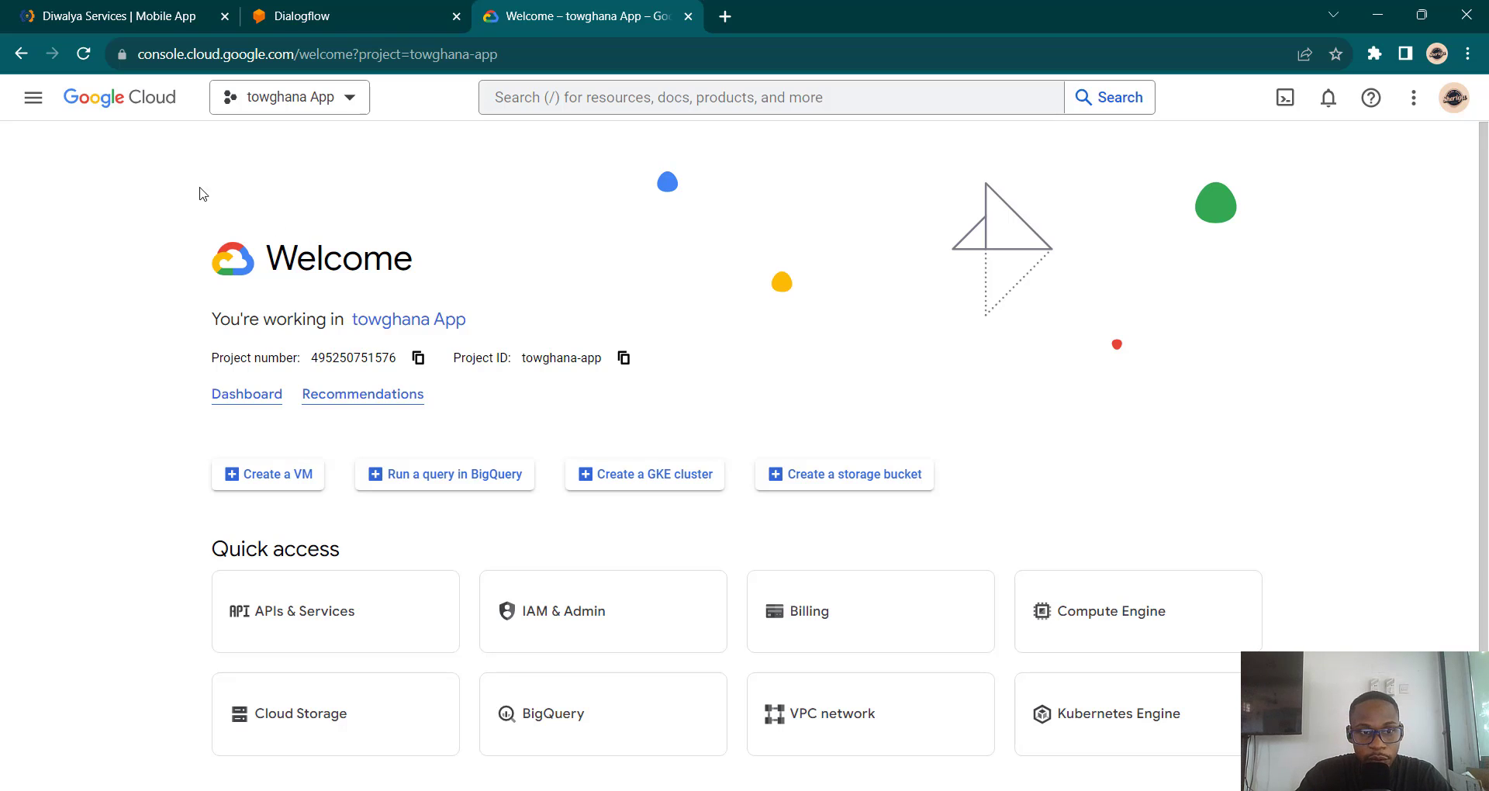
Step: Create a new Google Cloud project named DiwalyaBot
left_click(353, 99)
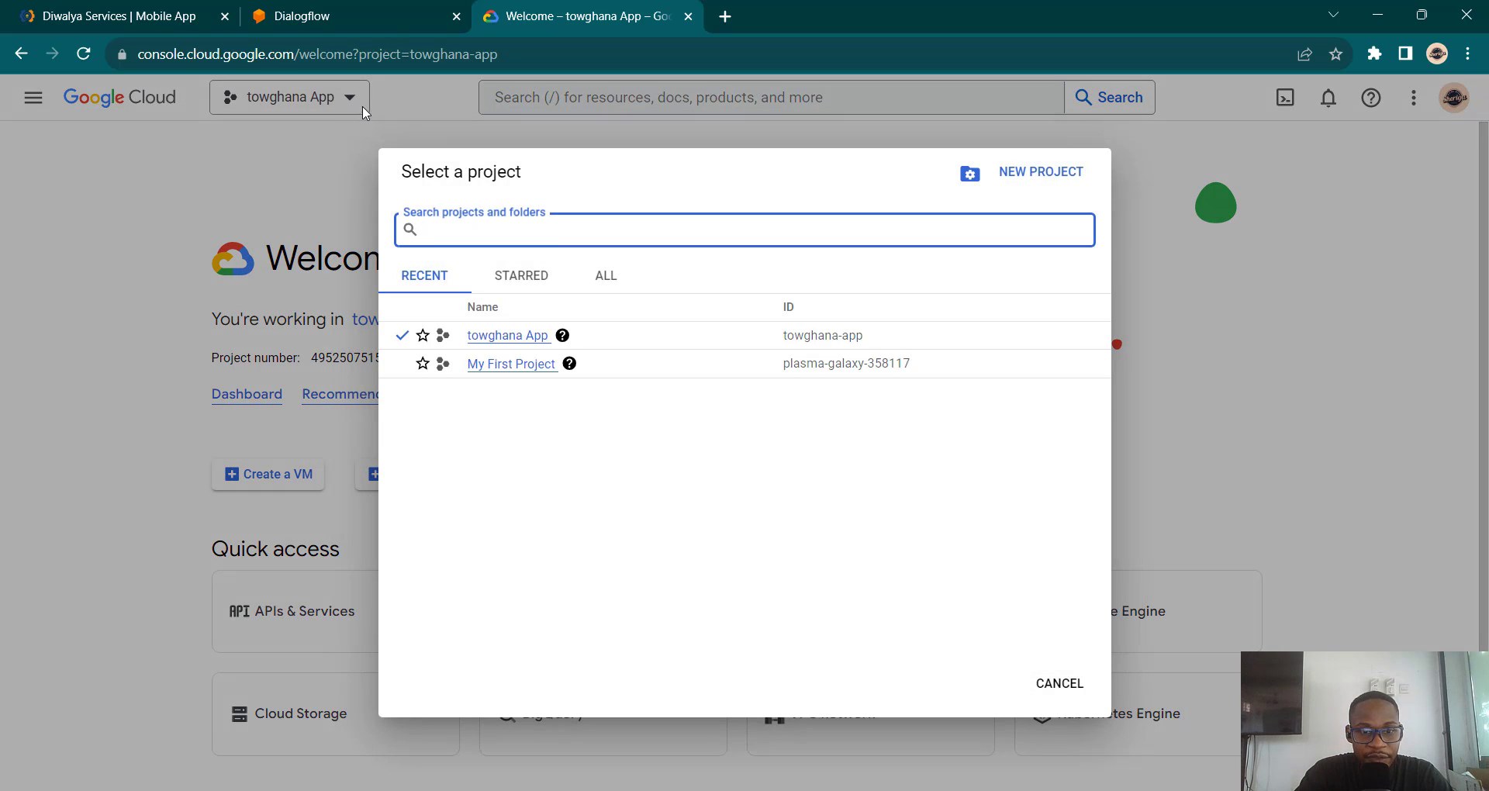
left_click(1071, 189)
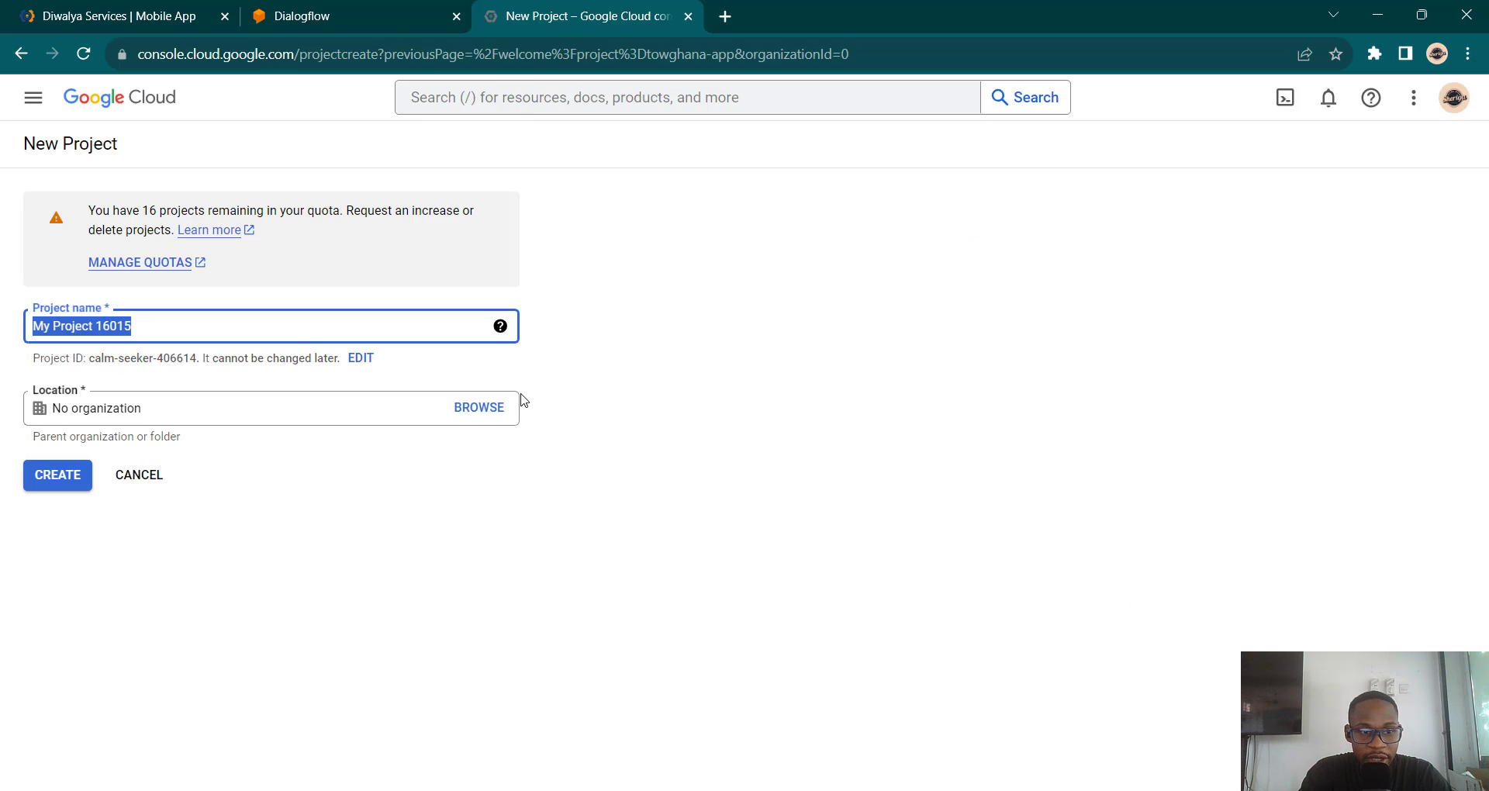
key("BackSpace")
type("Di")
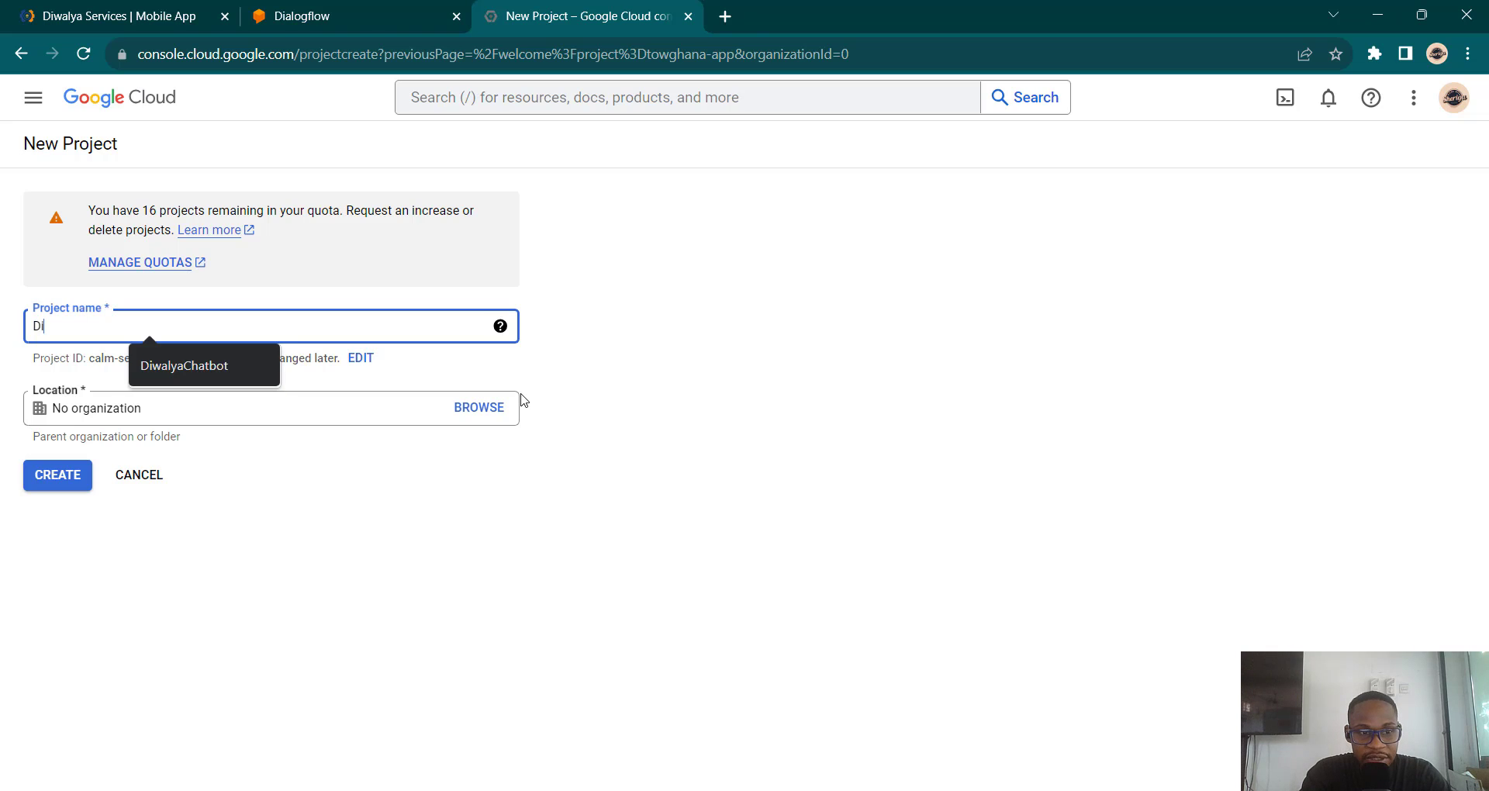
type("walyaBot")
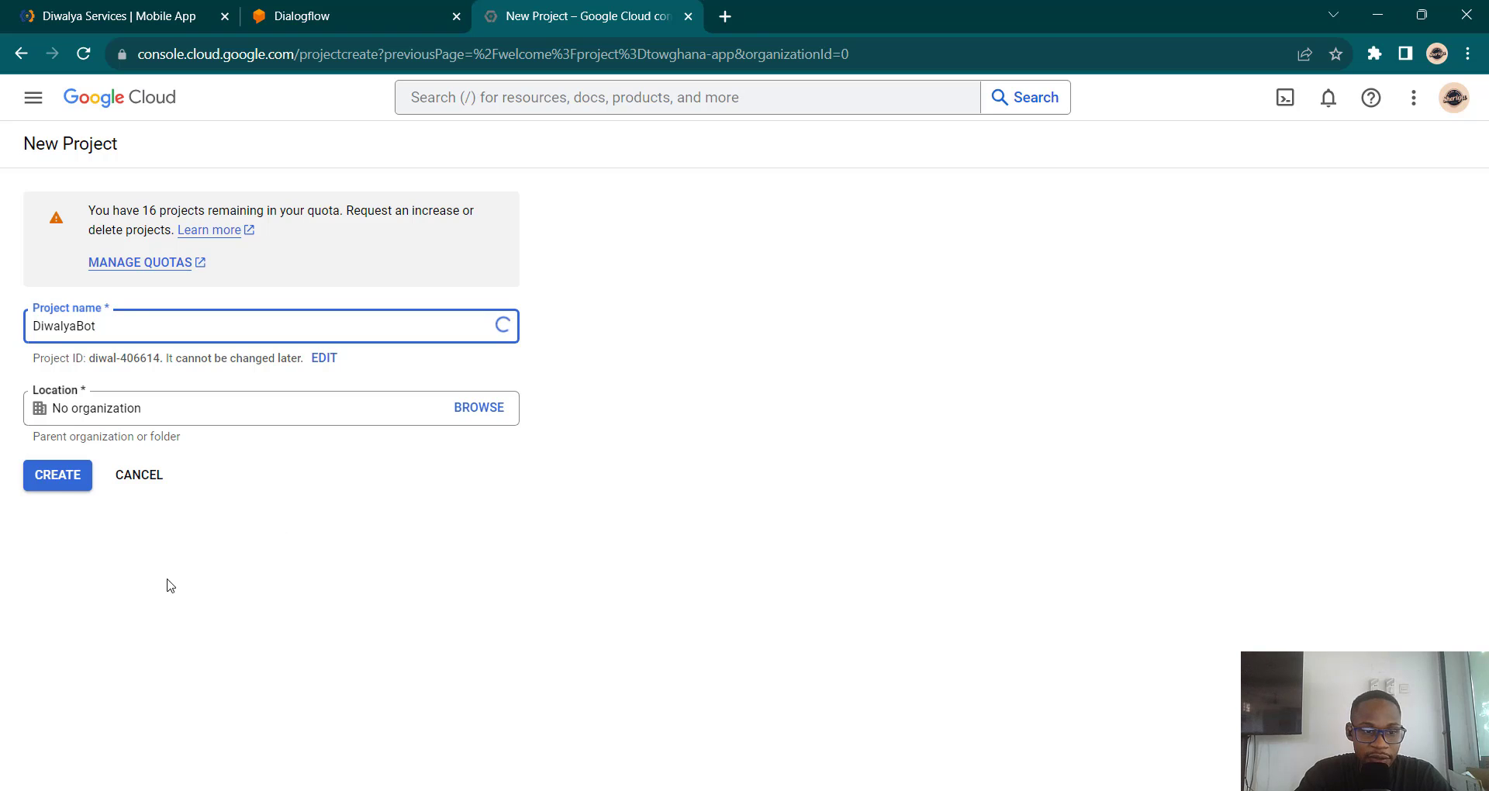
left_click(44, 483)
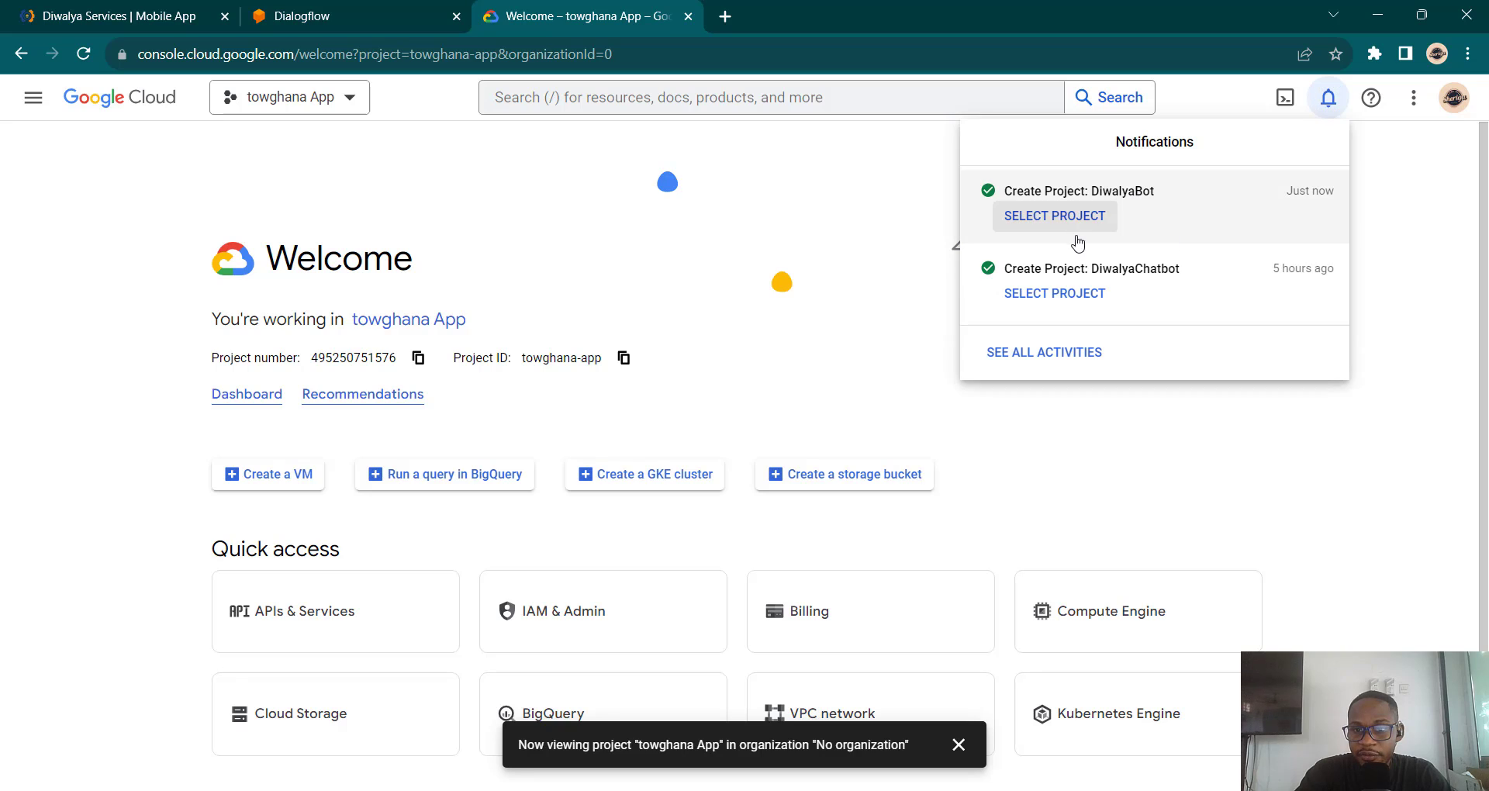
Step: Fill in a new agent named DiwalyaBot, linked to the diwalyabot Google project
left_click(364, 9)
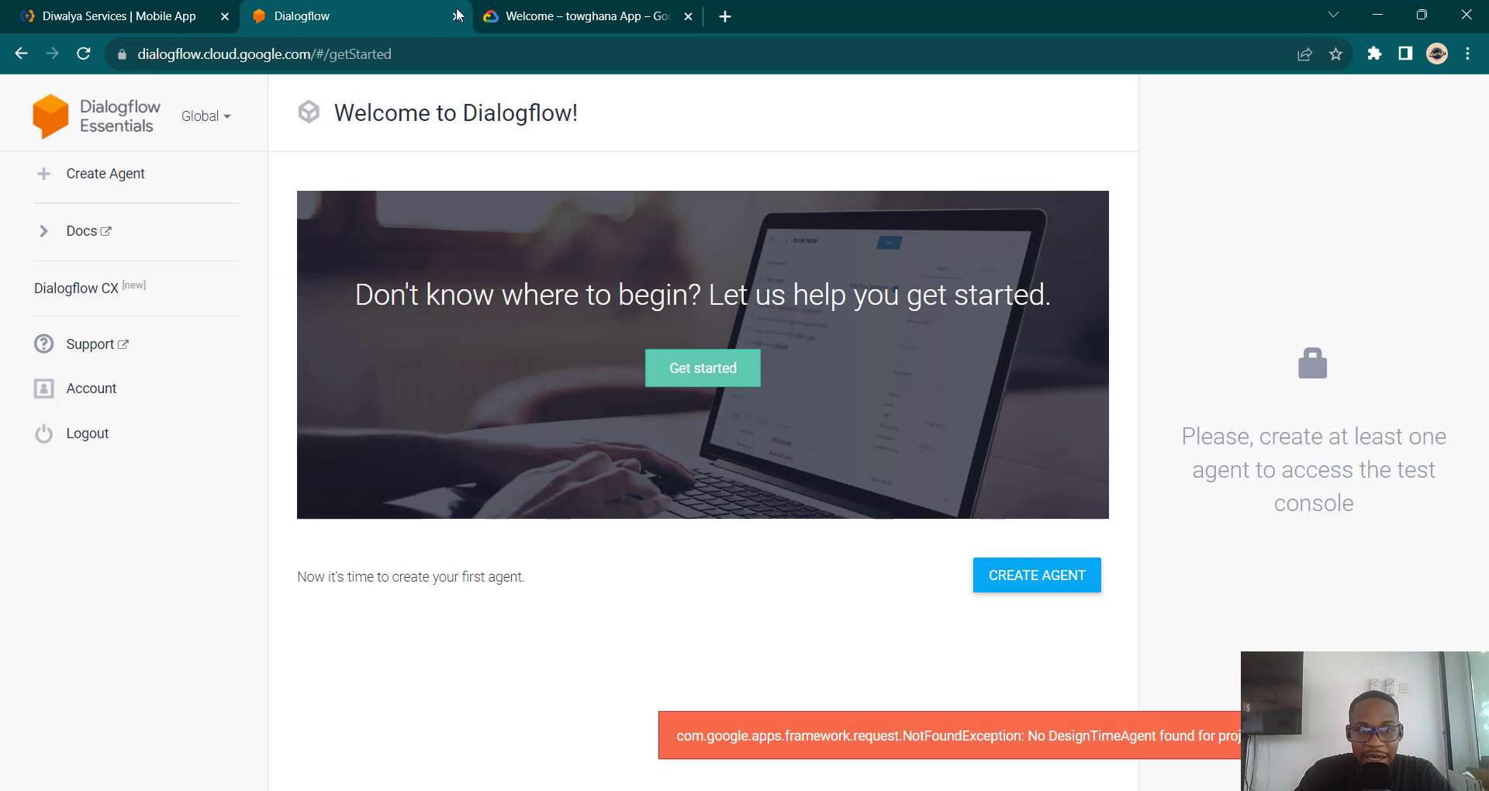
left_click(1073, 583)
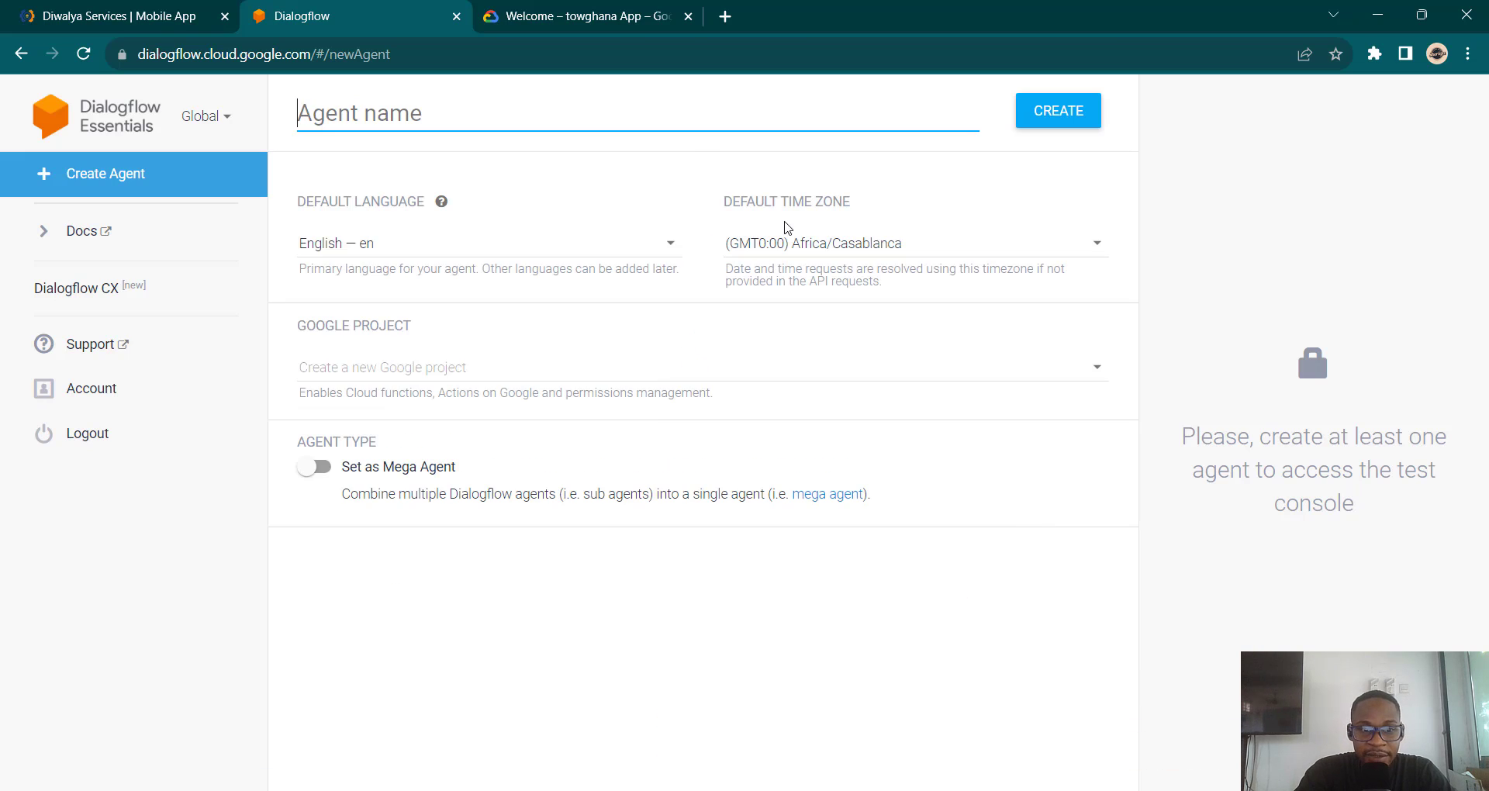
left_click(535, 111)
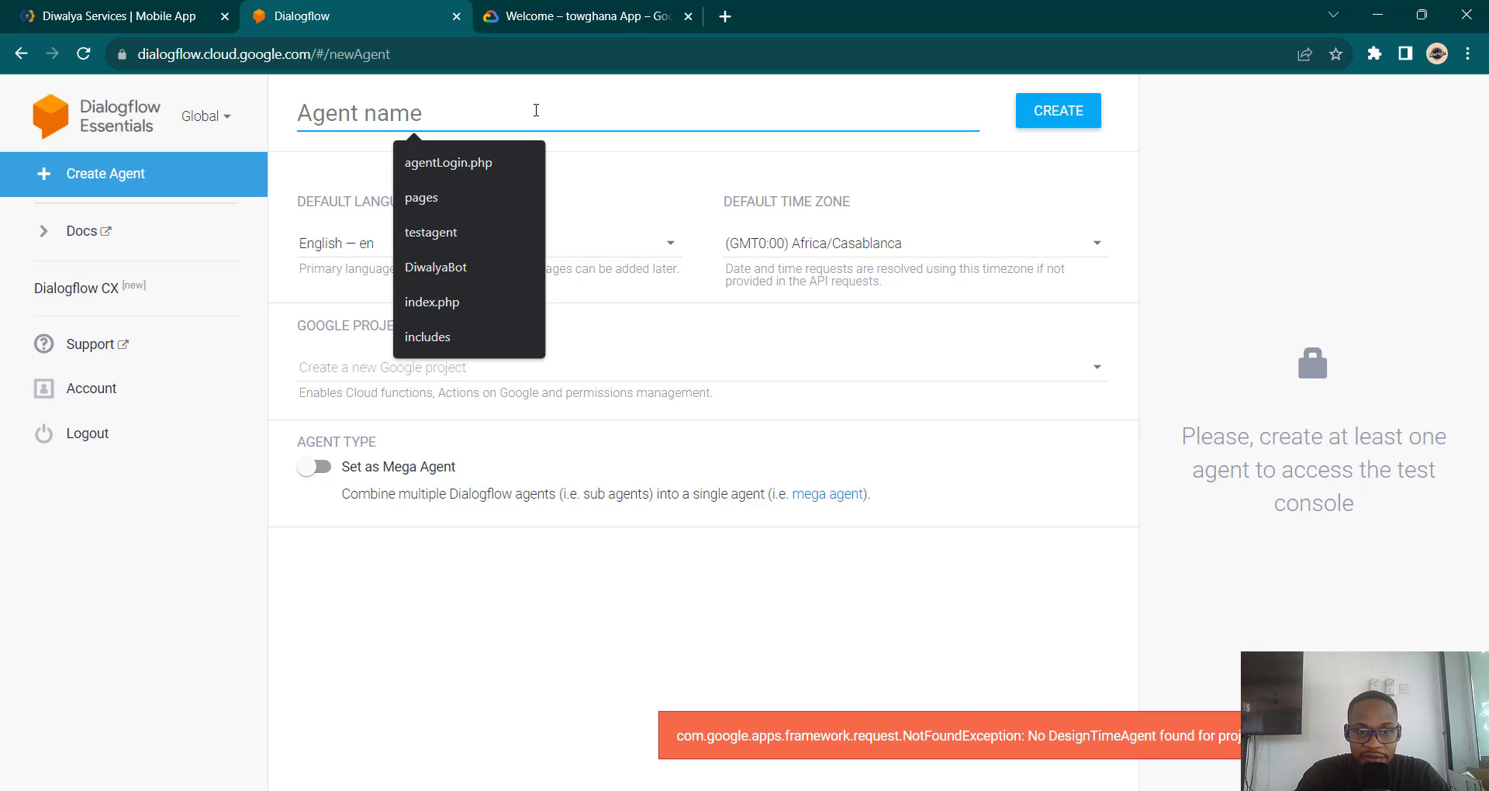
type("DiwalyaBot")
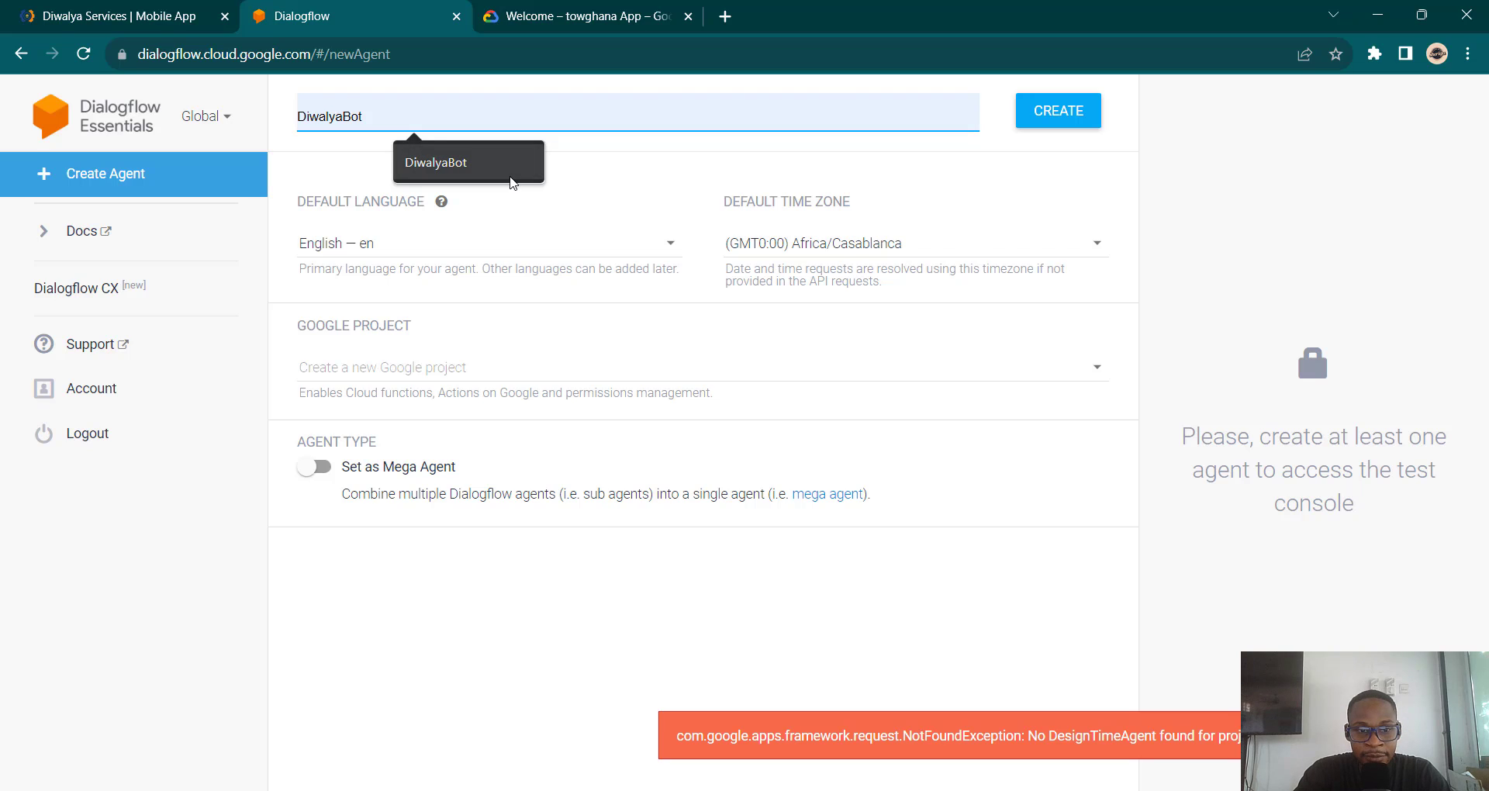
left_click(512, 183)
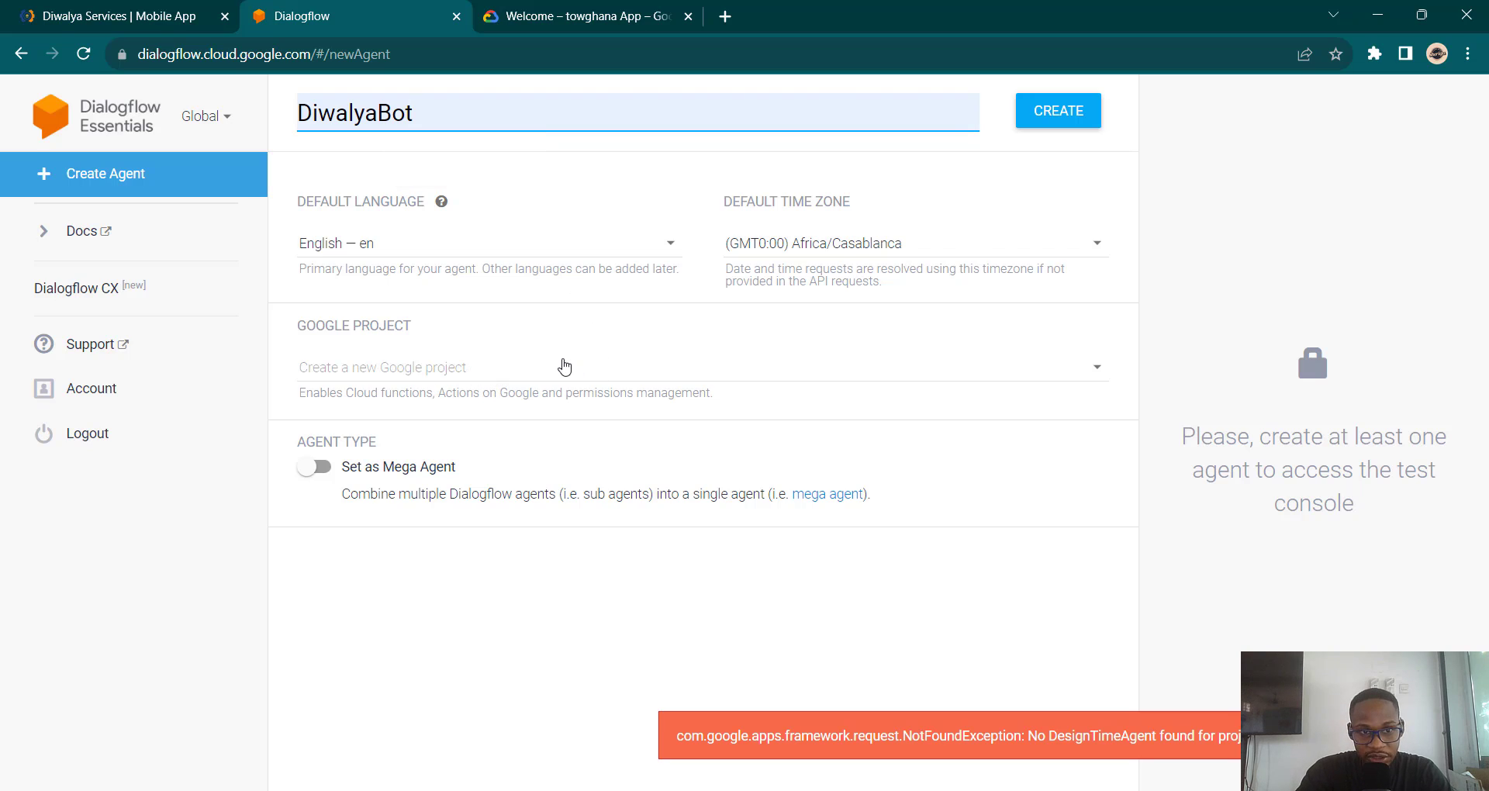
left_click(564, 366)
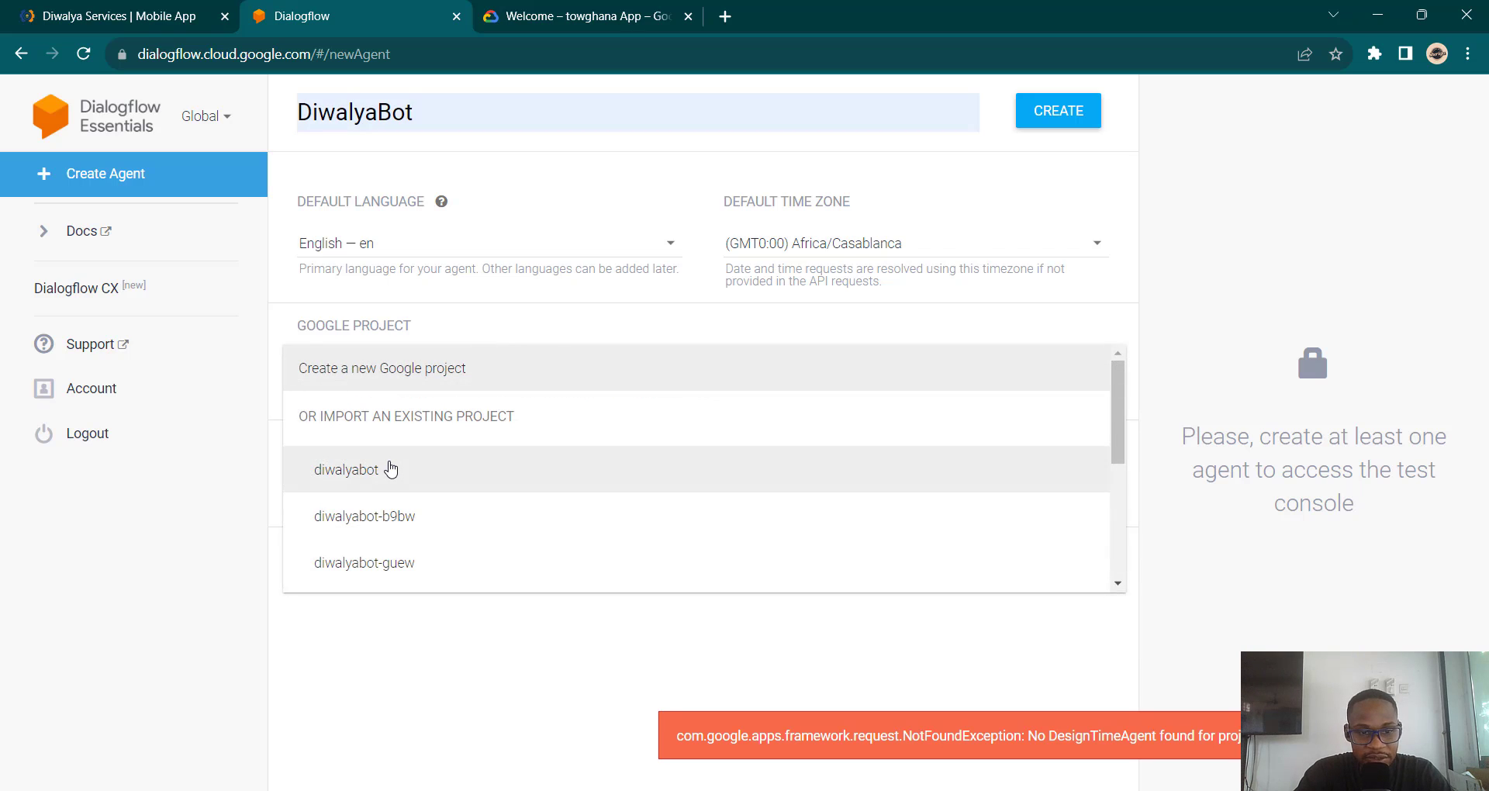
left_click(391, 469)
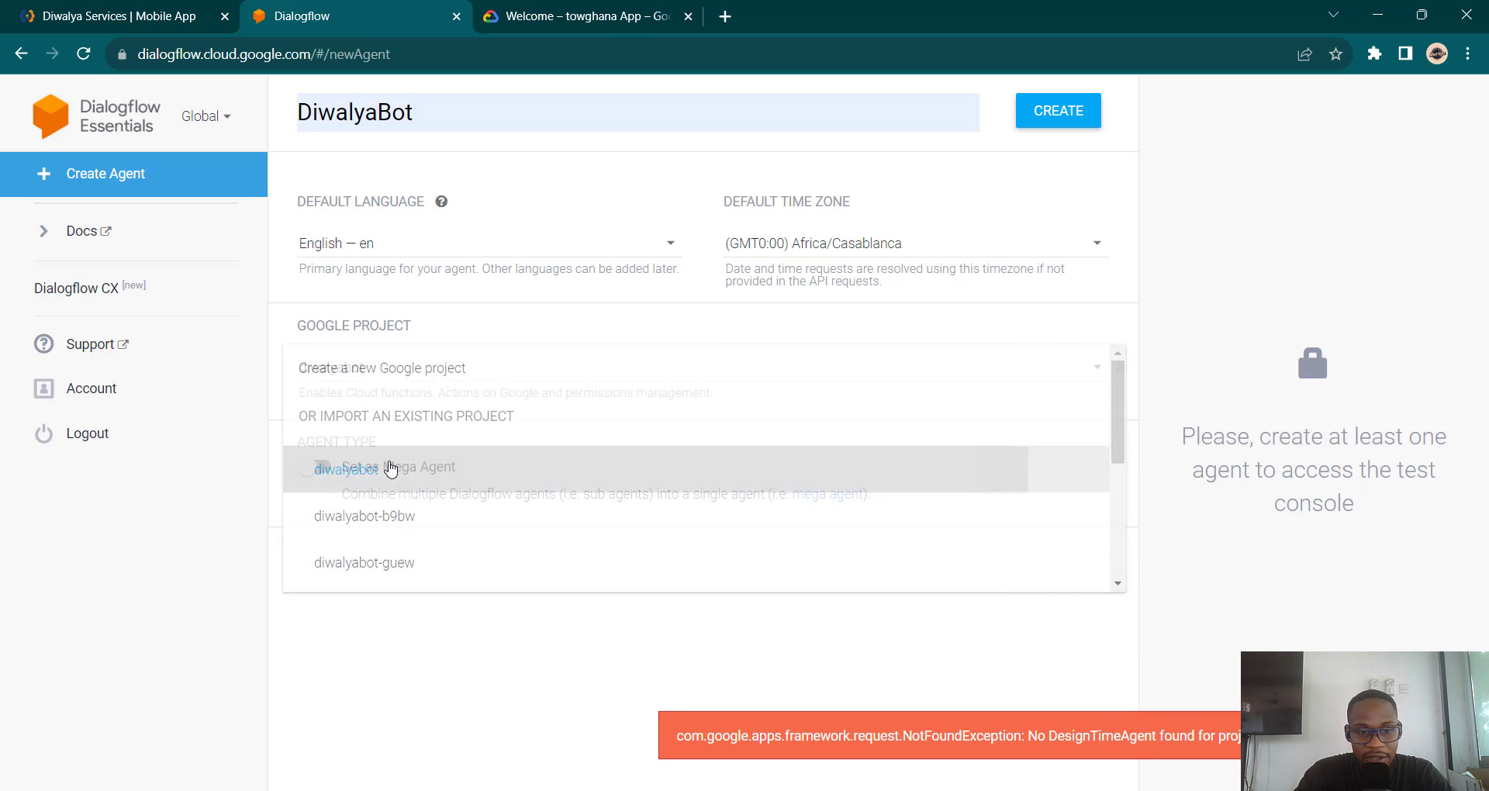
Step: Create the DiwalyaBot agent and wait for its Intents list to load
left_click(1075, 117)
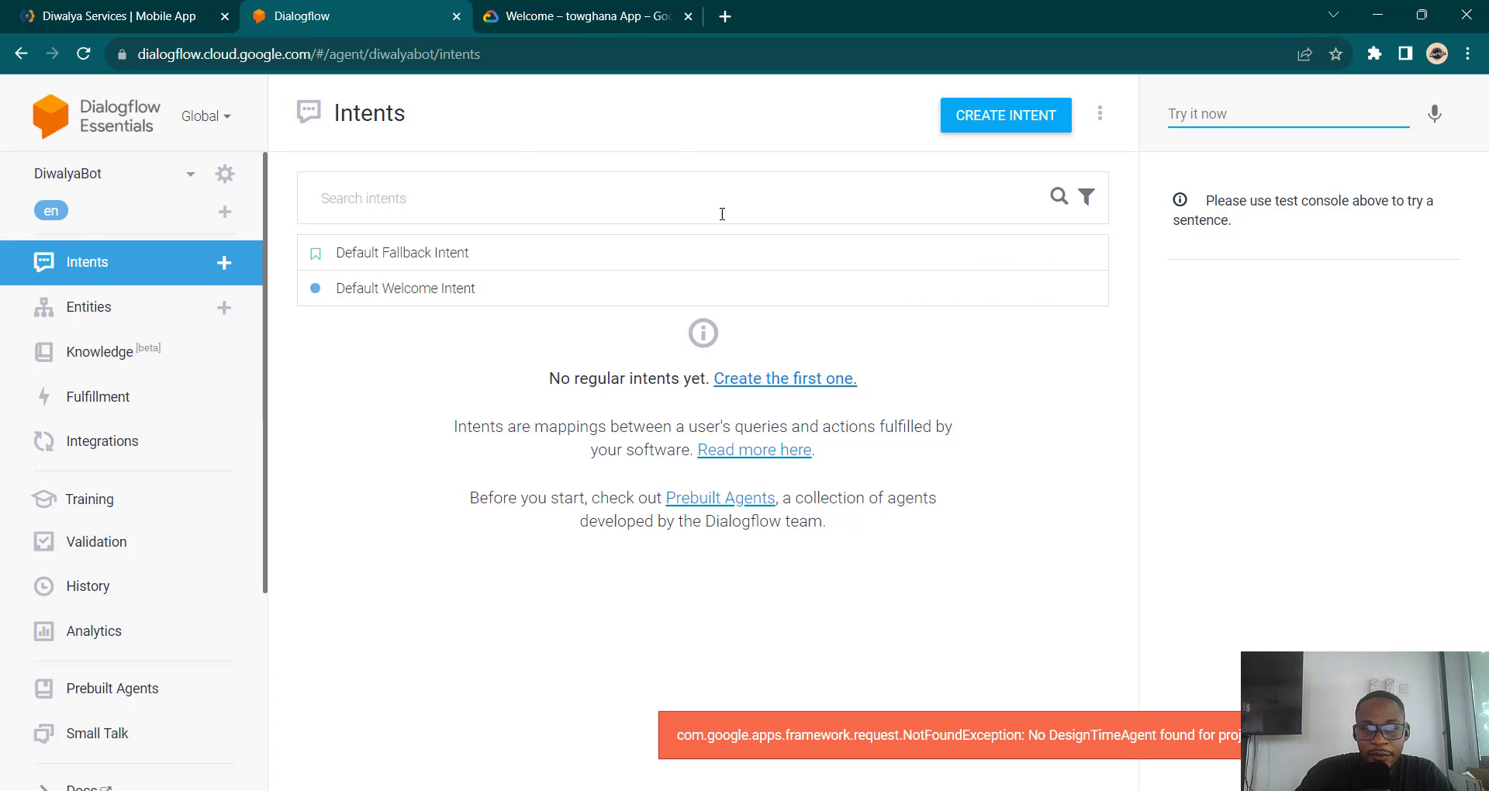
left_click(106, 268)
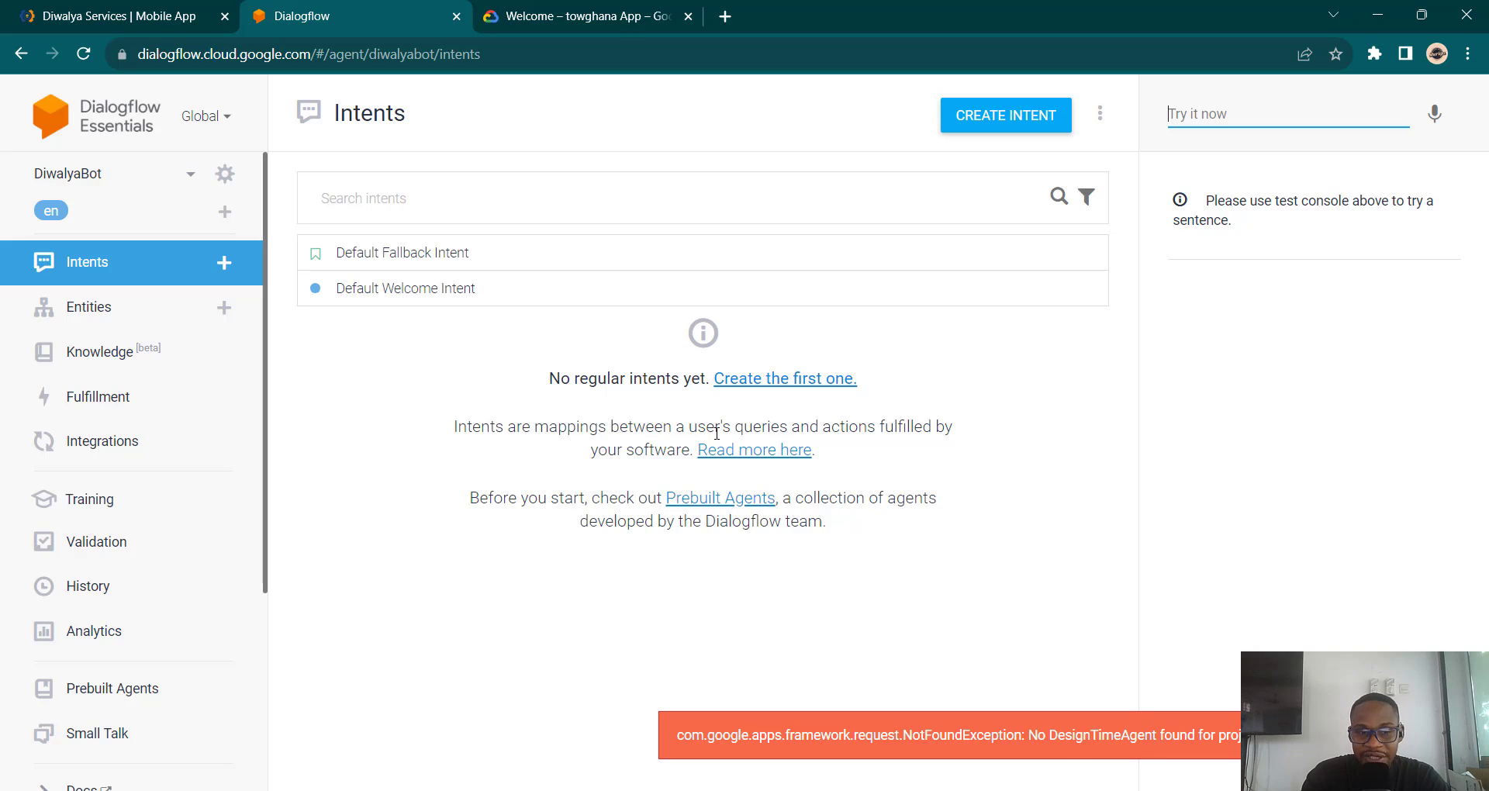
Step: Open Default Welcome Intent and review its training phrases, parameters and text responses
left_click(448, 292)
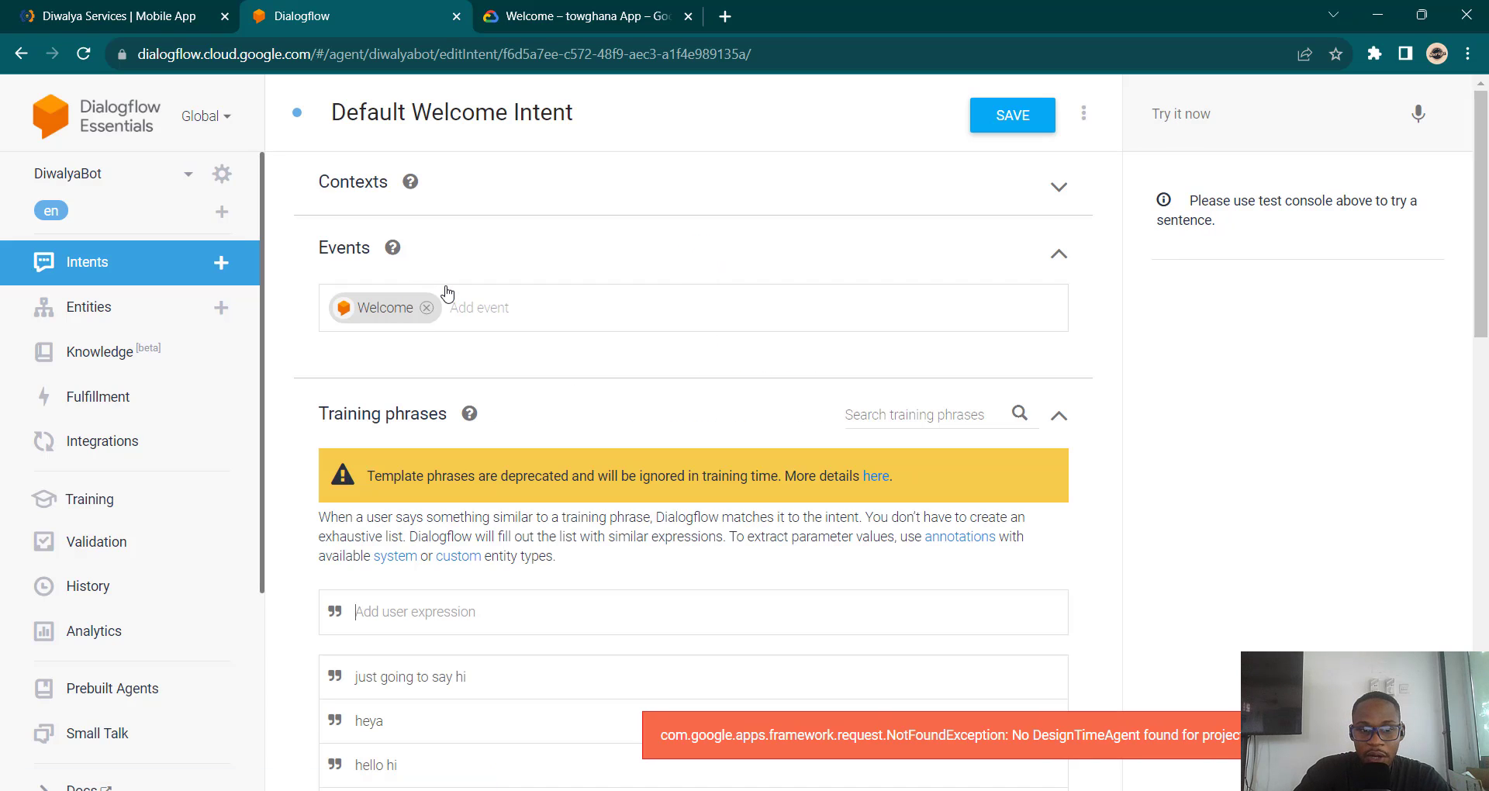
scroll(633, 429, "down", 2)
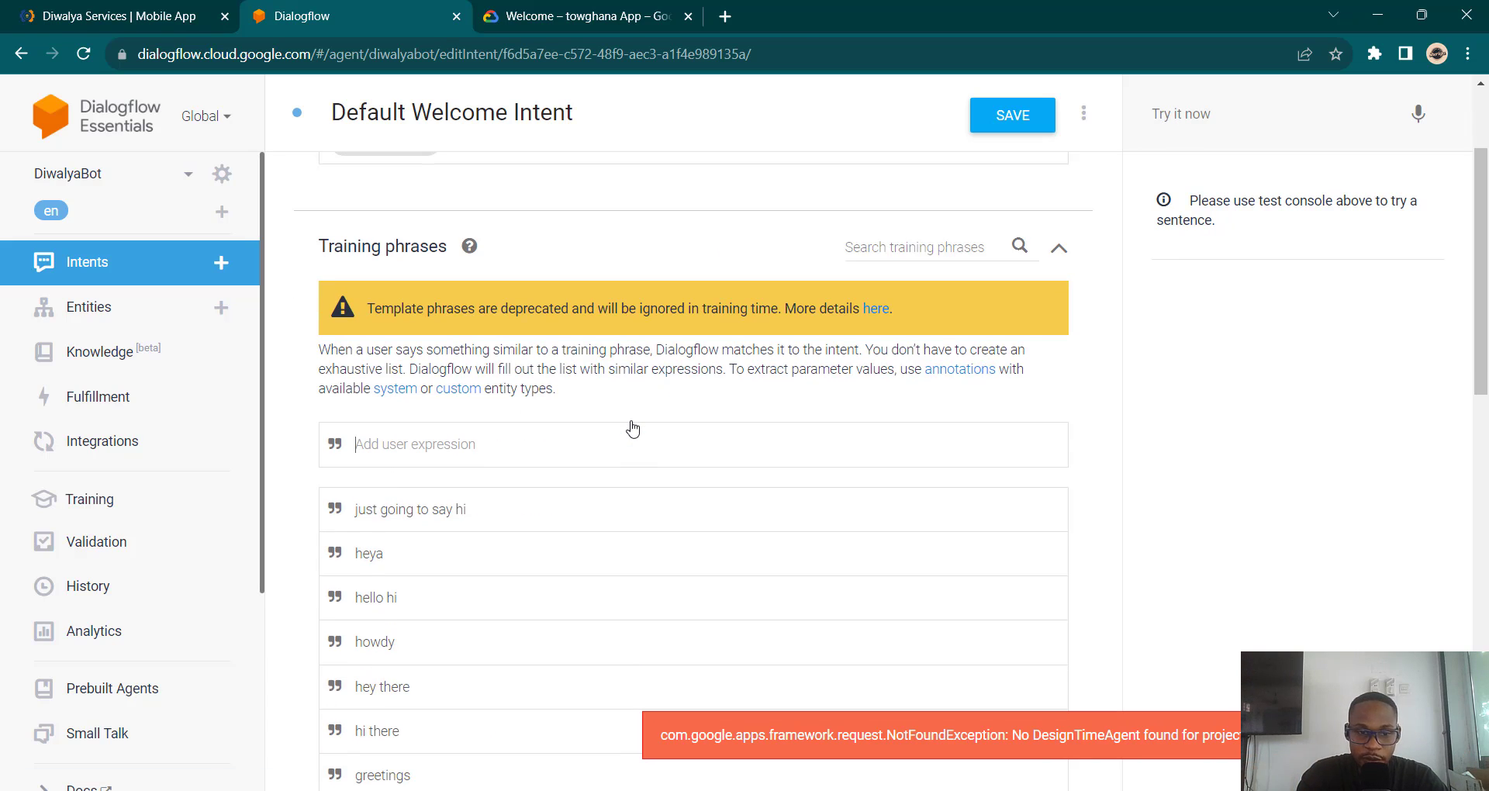
left_click(633, 429)
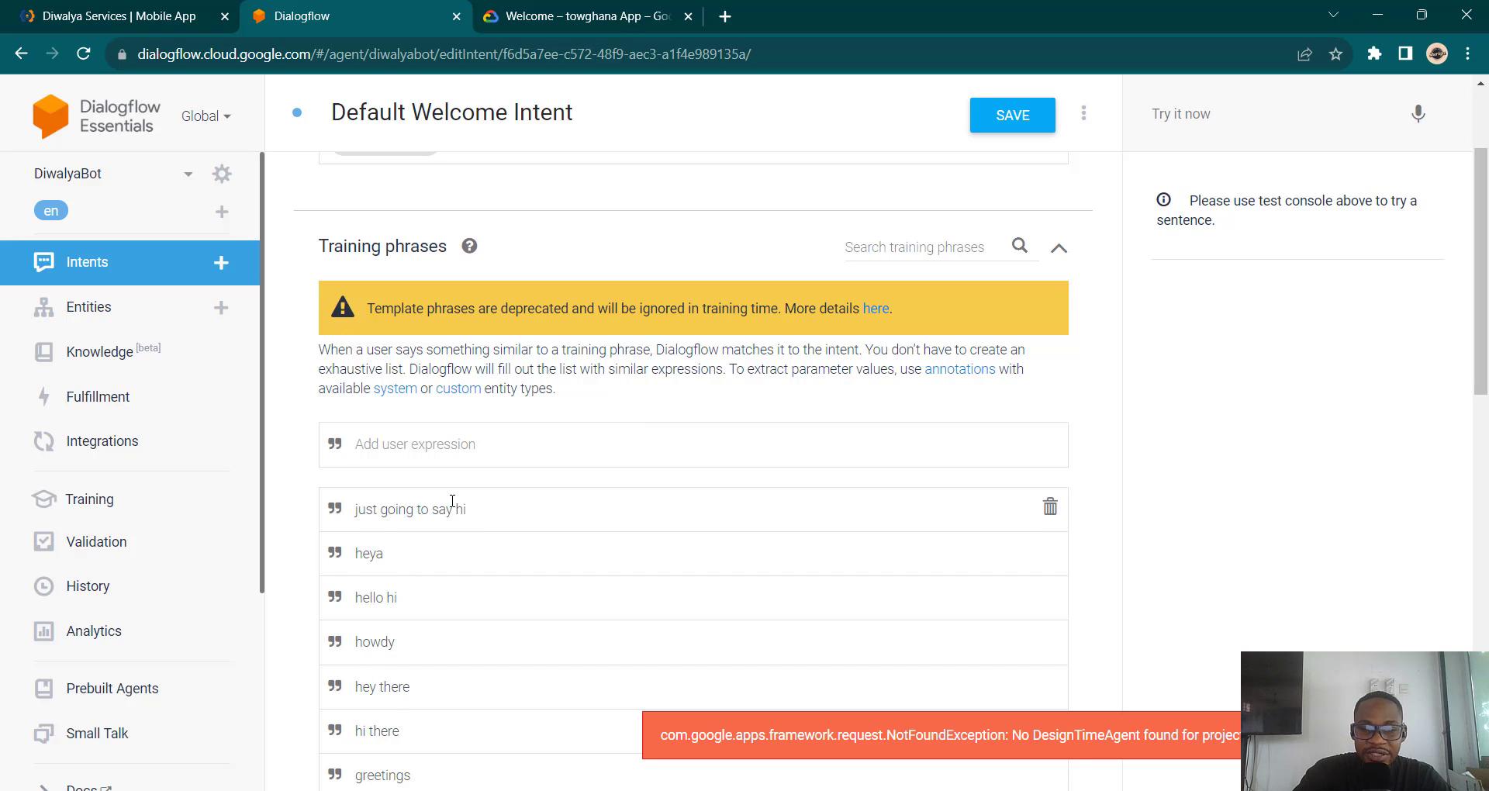
scroll(449, 503, "down", 5)
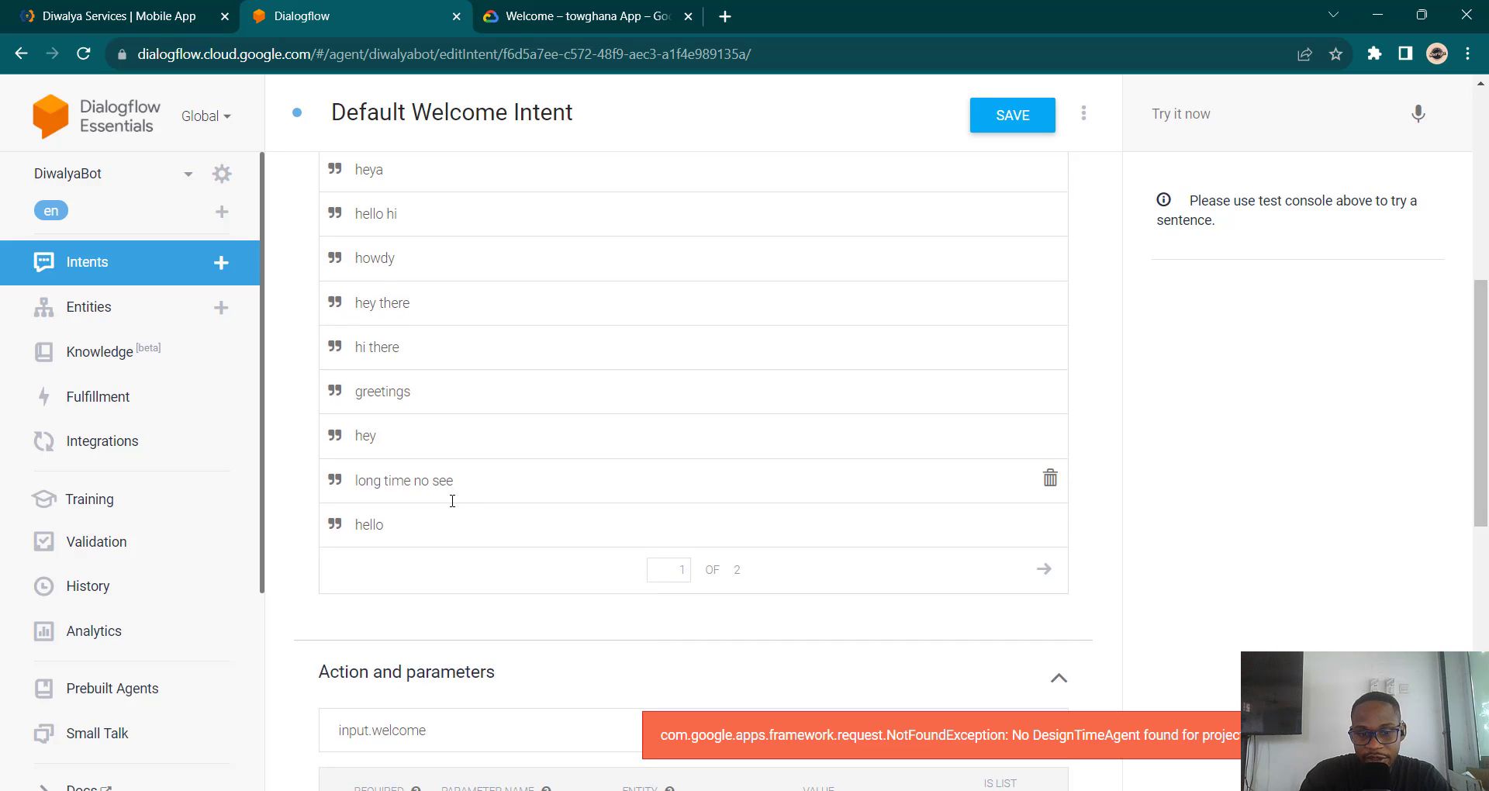
scroll(453, 501, "down", 1)
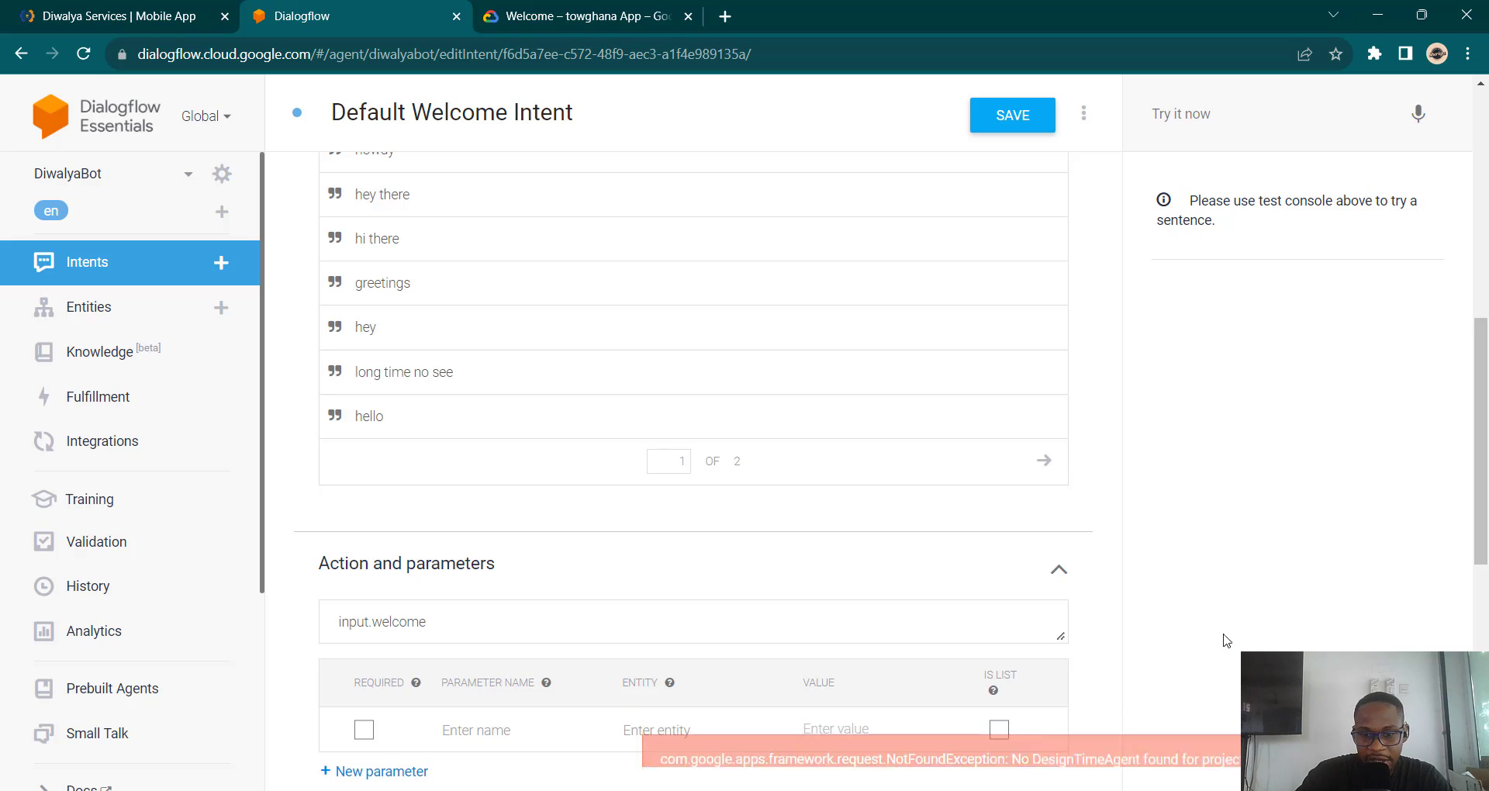
scroll(817, 597, "down", 2)
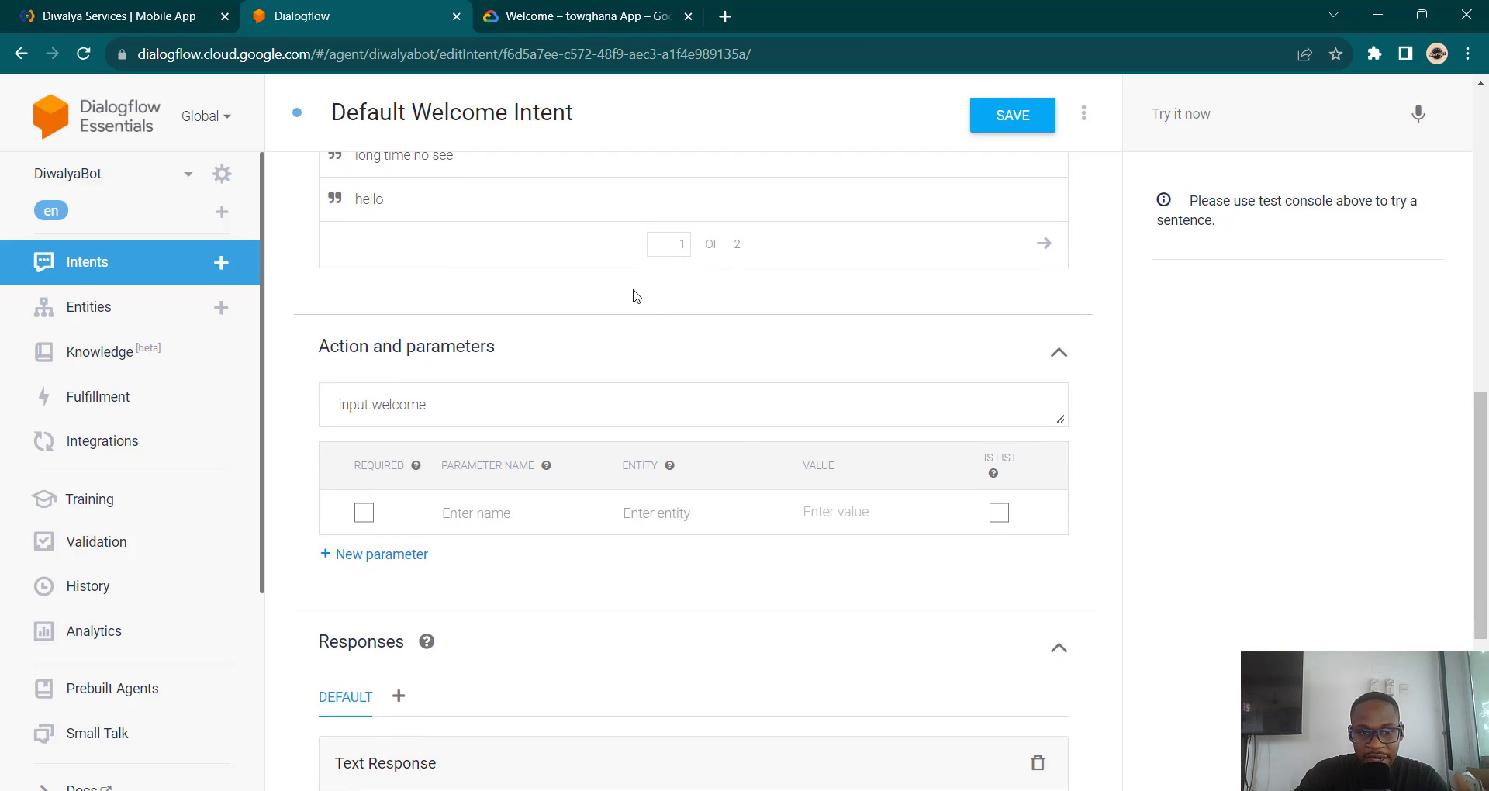
scroll(637, 295, "down", 3)
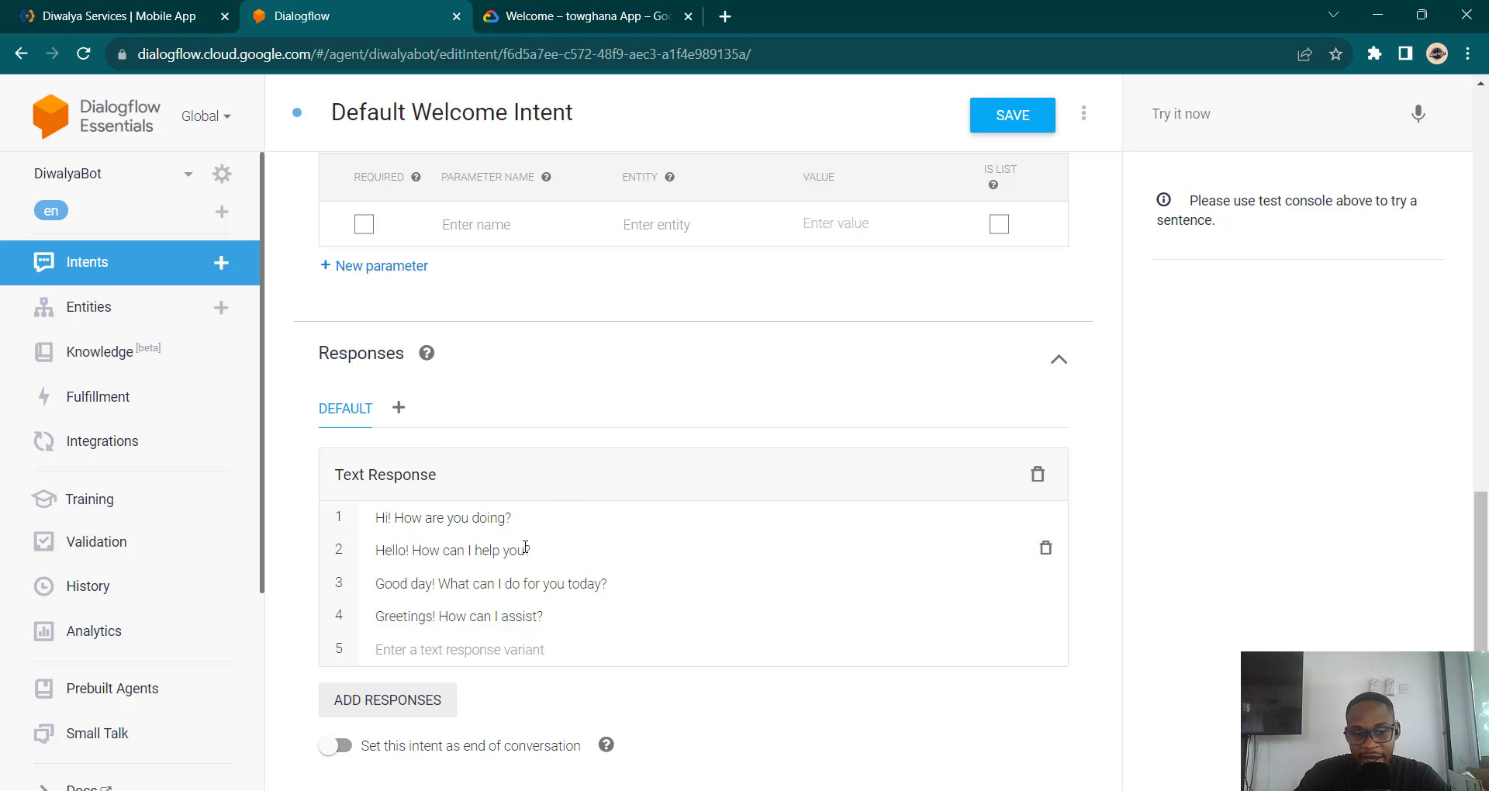
scroll(525, 547, "up", 5)
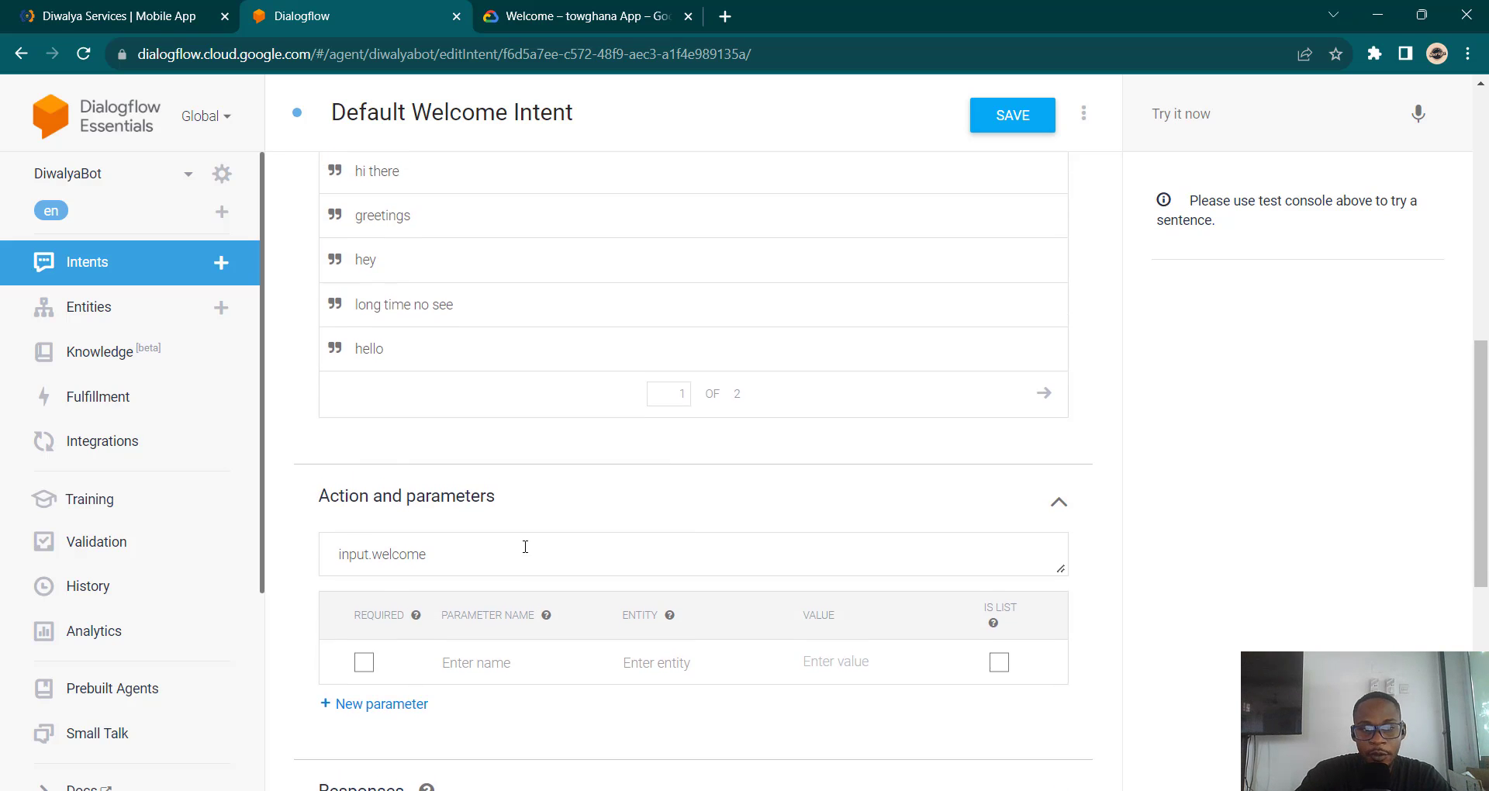
scroll(525, 547, "up", 8)
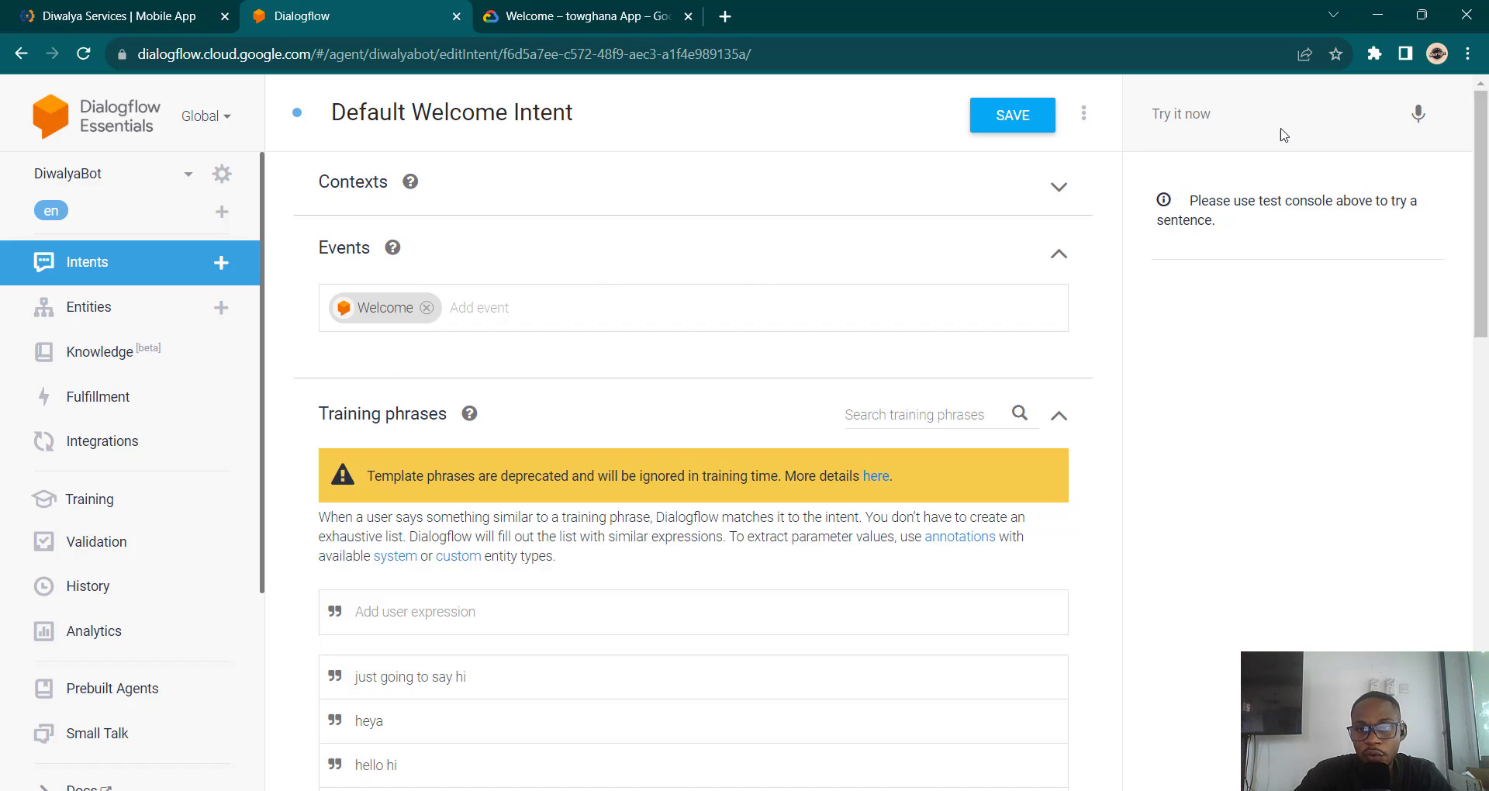
Step: Test the agent with 'hi' and see it match Default Welcome Intent
left_click(1244, 115)
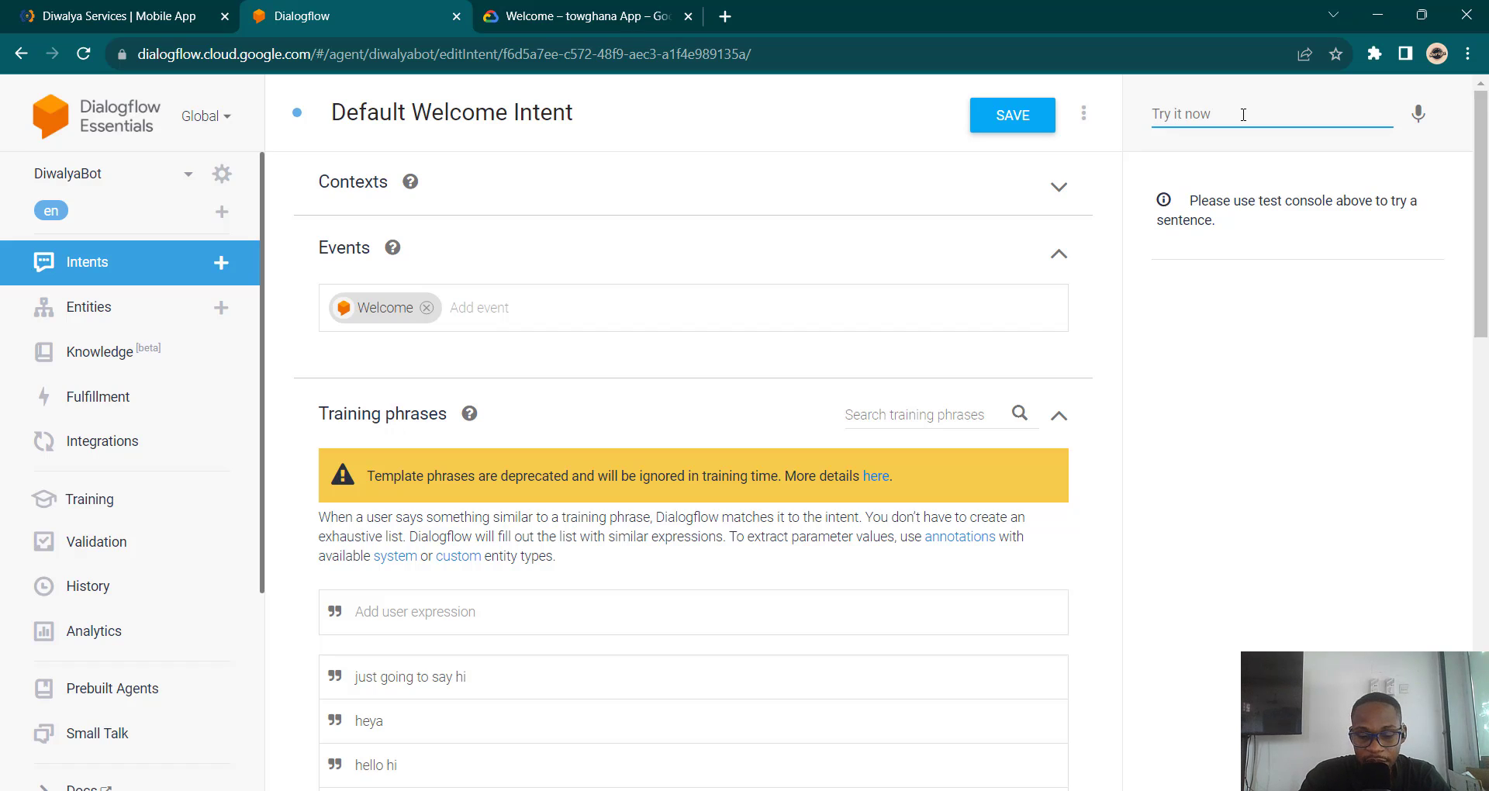
type("hi")
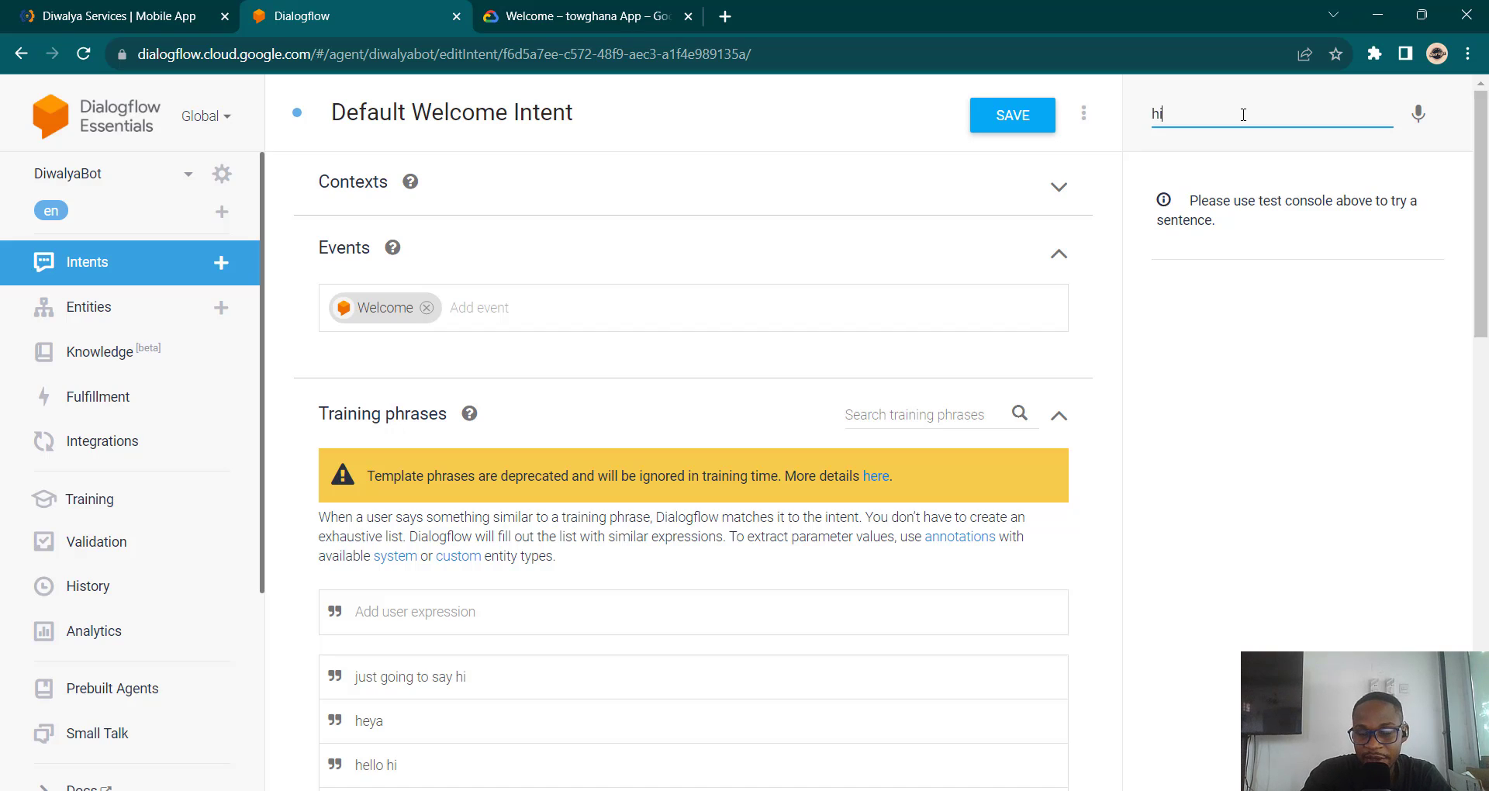
key("Return")
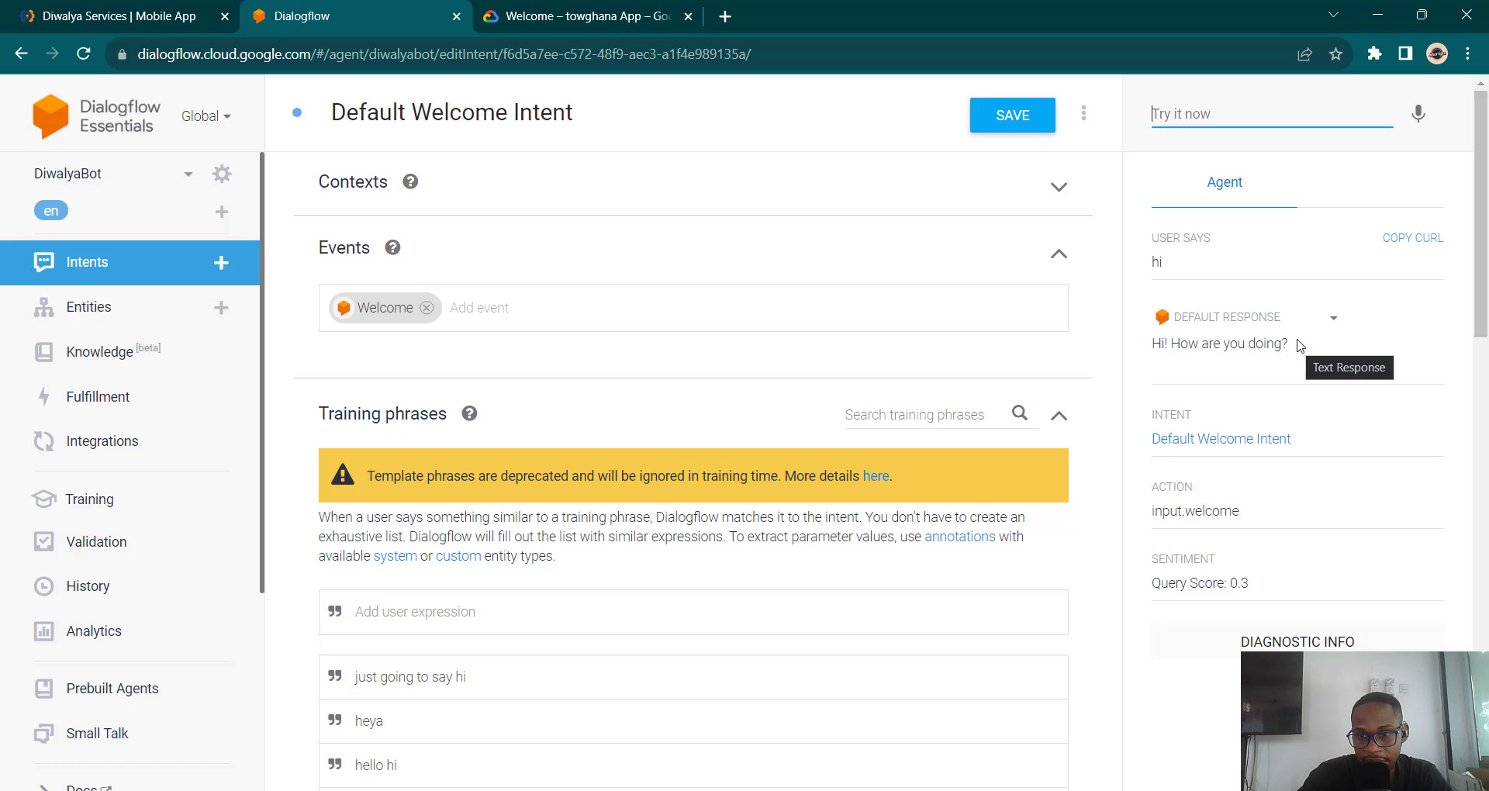
left_click(1297, 348)
key("ctrl+a")
left_click(1277, 362)
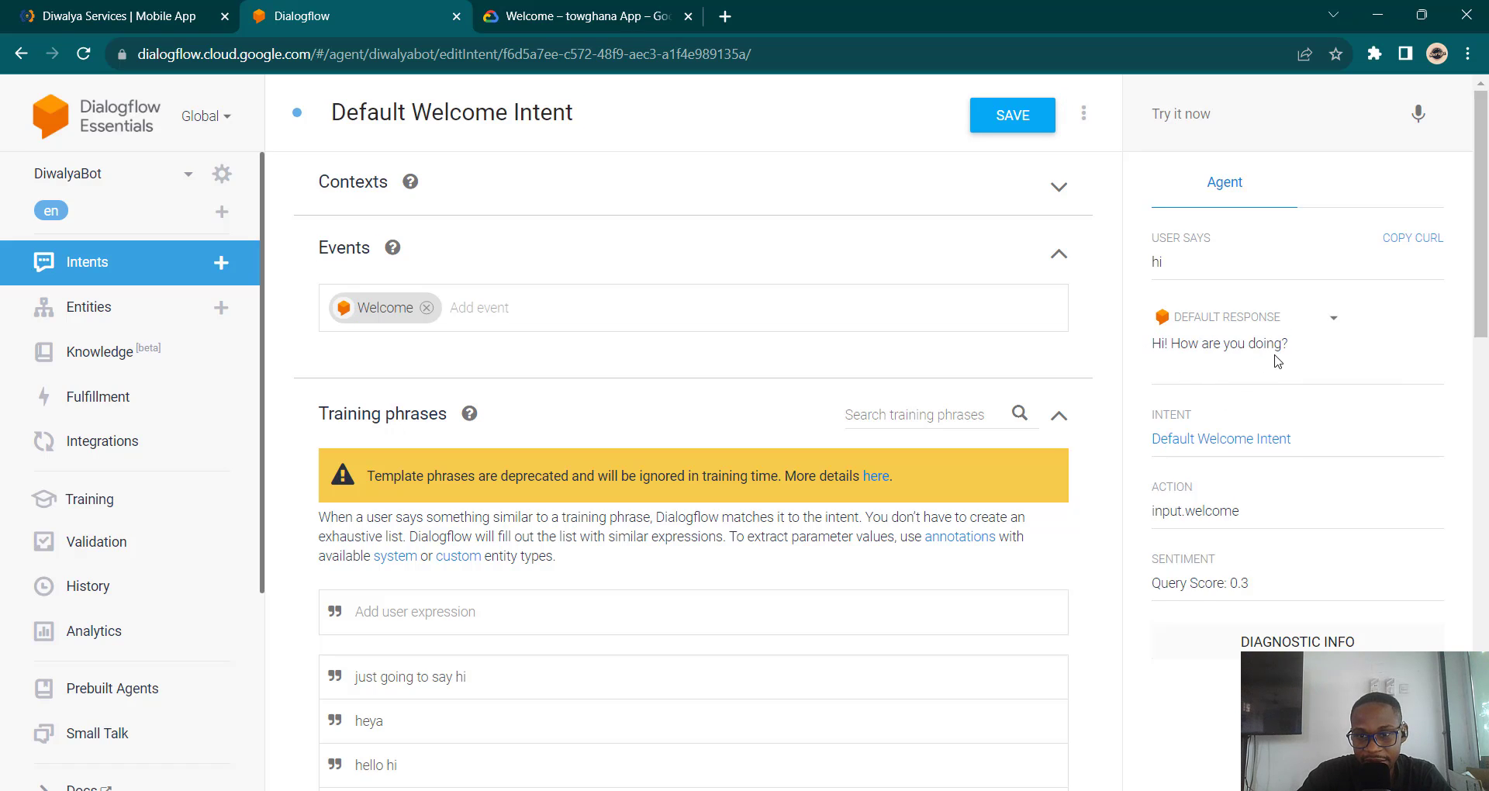
Step: Review the welcome intent's responses, then switch to the Diwalya Services website
scroll(544, 557, "down", 15)
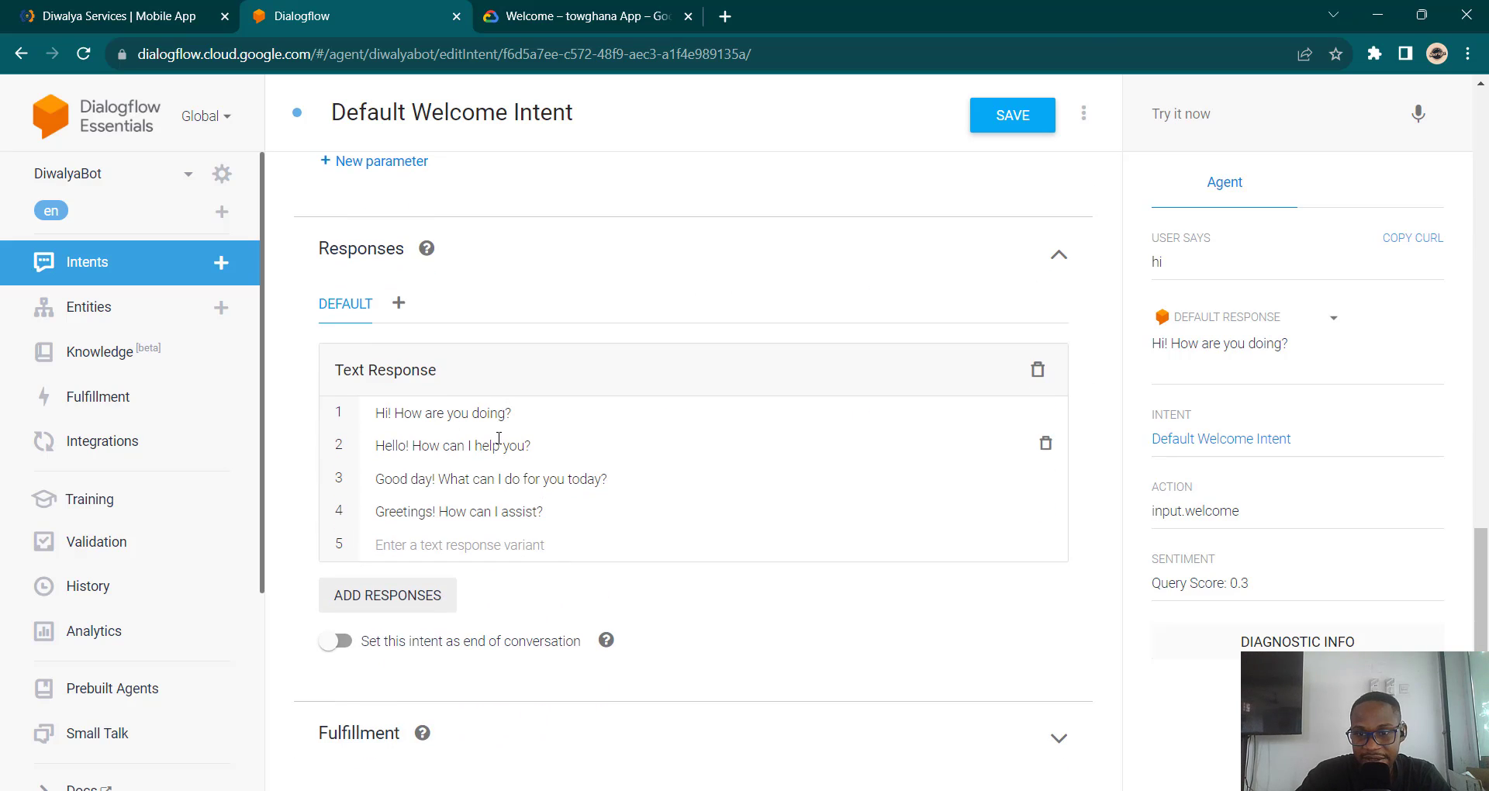
scroll(573, 287, "up", 15)
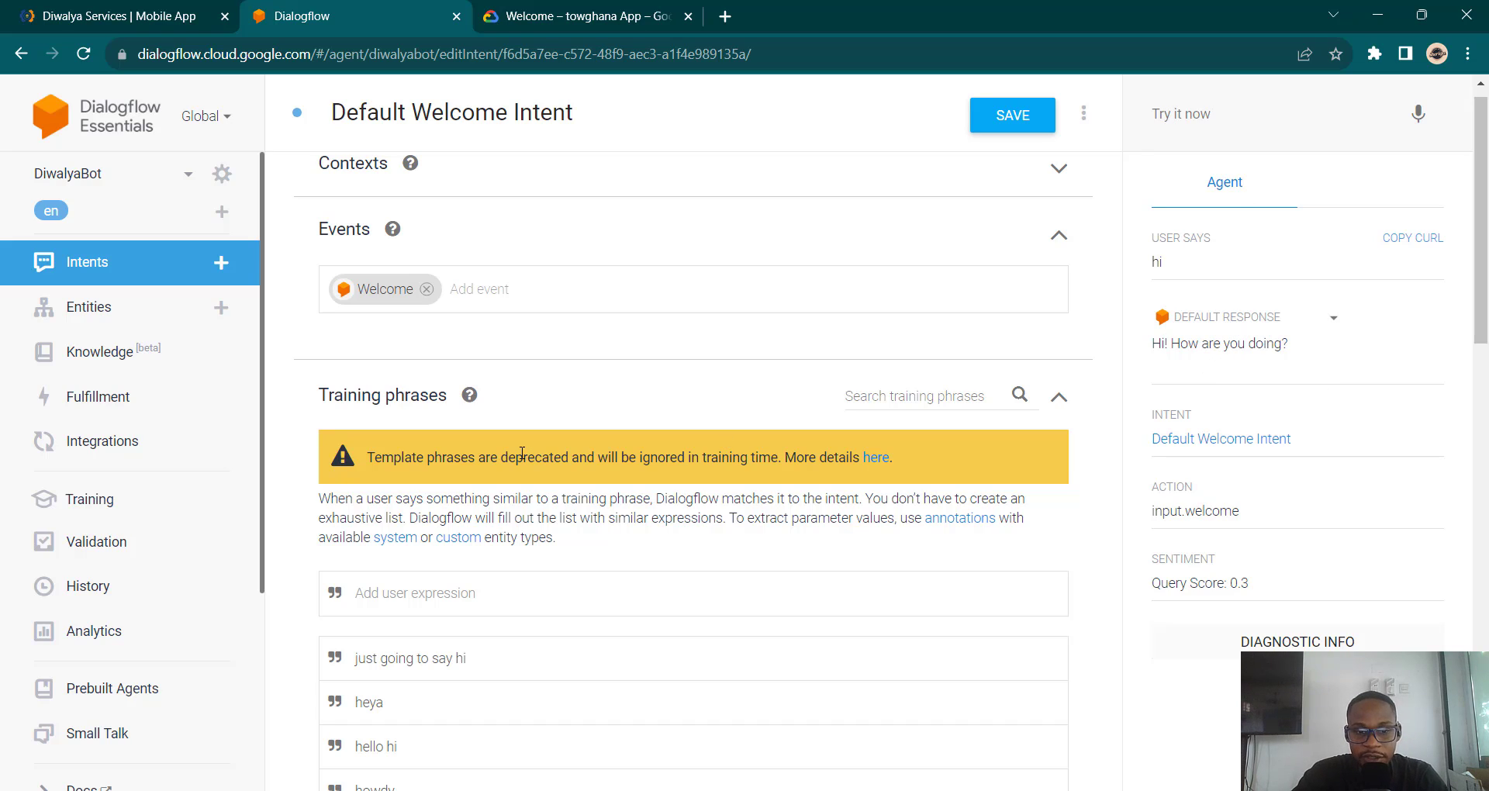
scroll(520, 453, "down", 7)
scroll(522, 453, "down", 7)
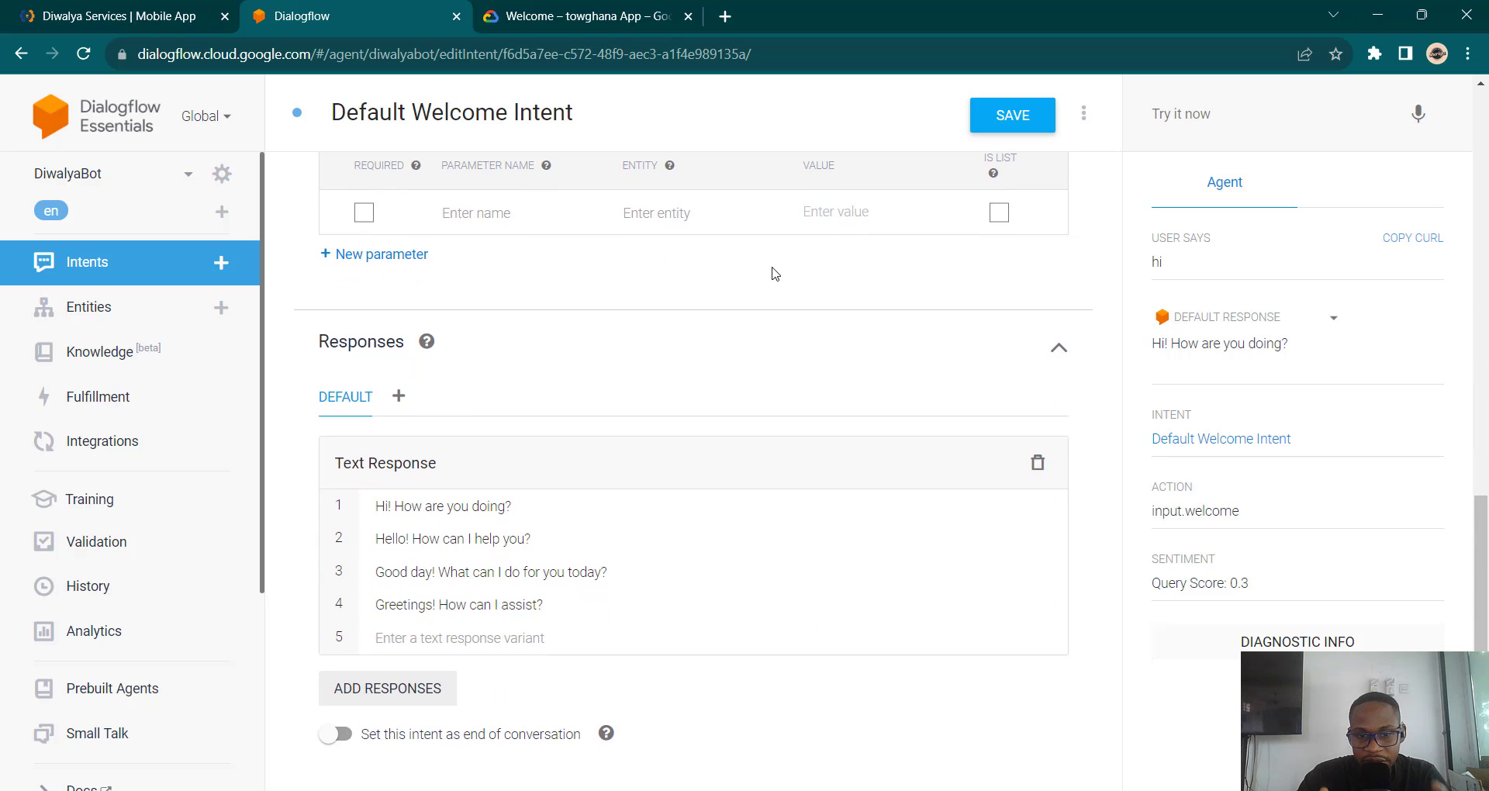
left_click(116, 16)
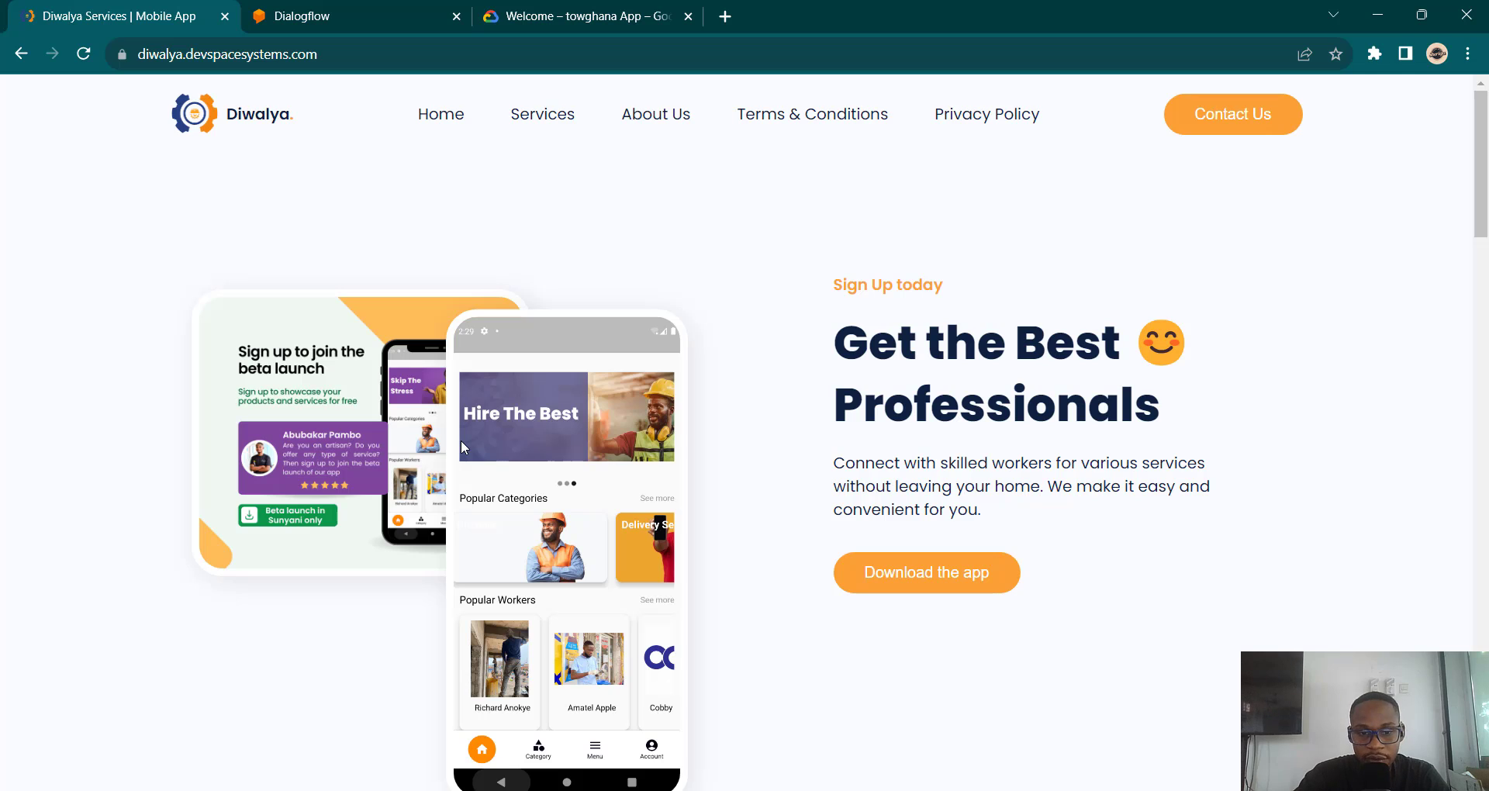
Step: Scroll through the Diwalya homepage and go back to the Dialogflow intent editor
scroll(462, 448, "down", 6)
scroll(462, 447, "up", 6)
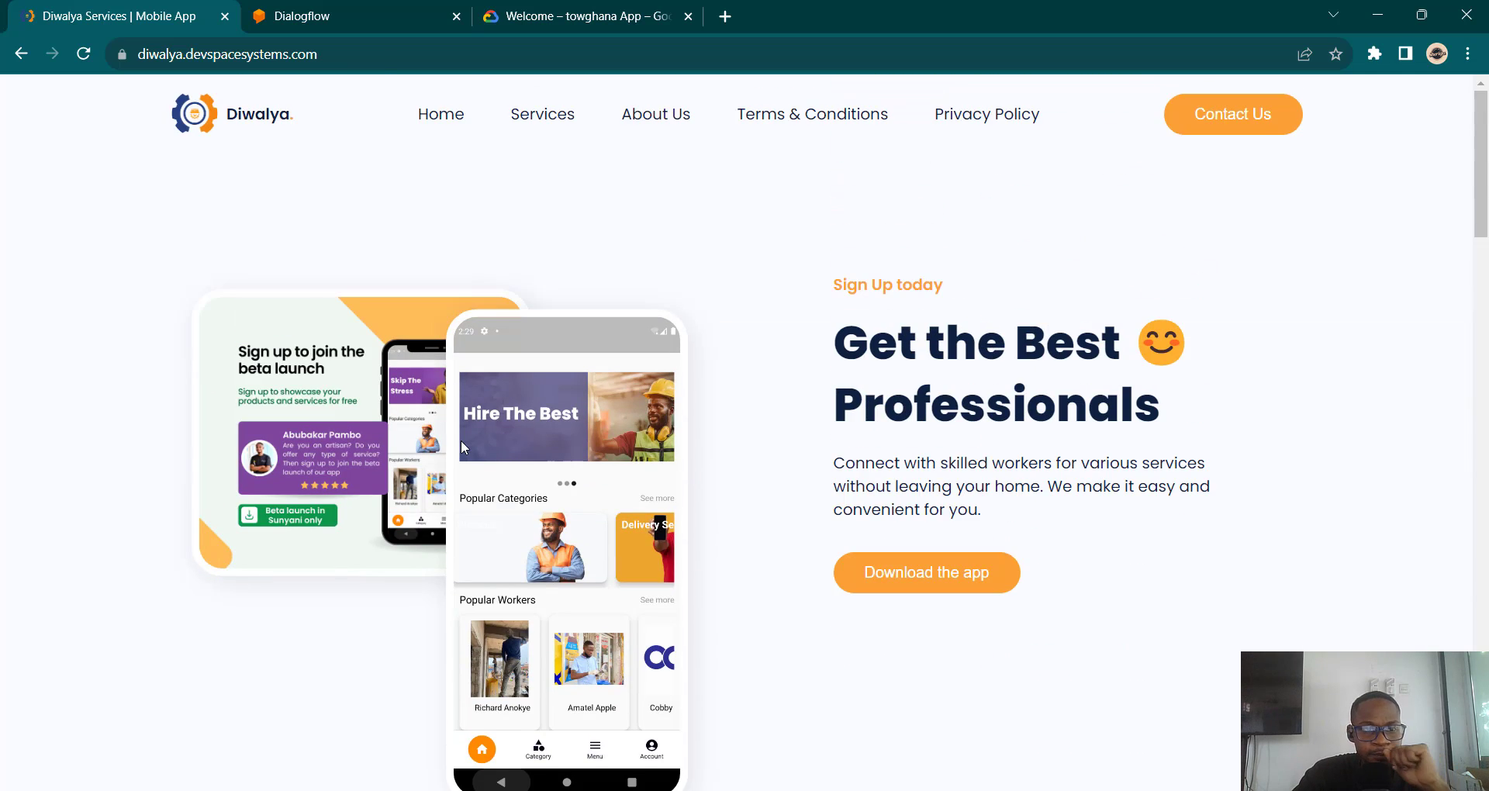
scroll(462, 447, "down", 3)
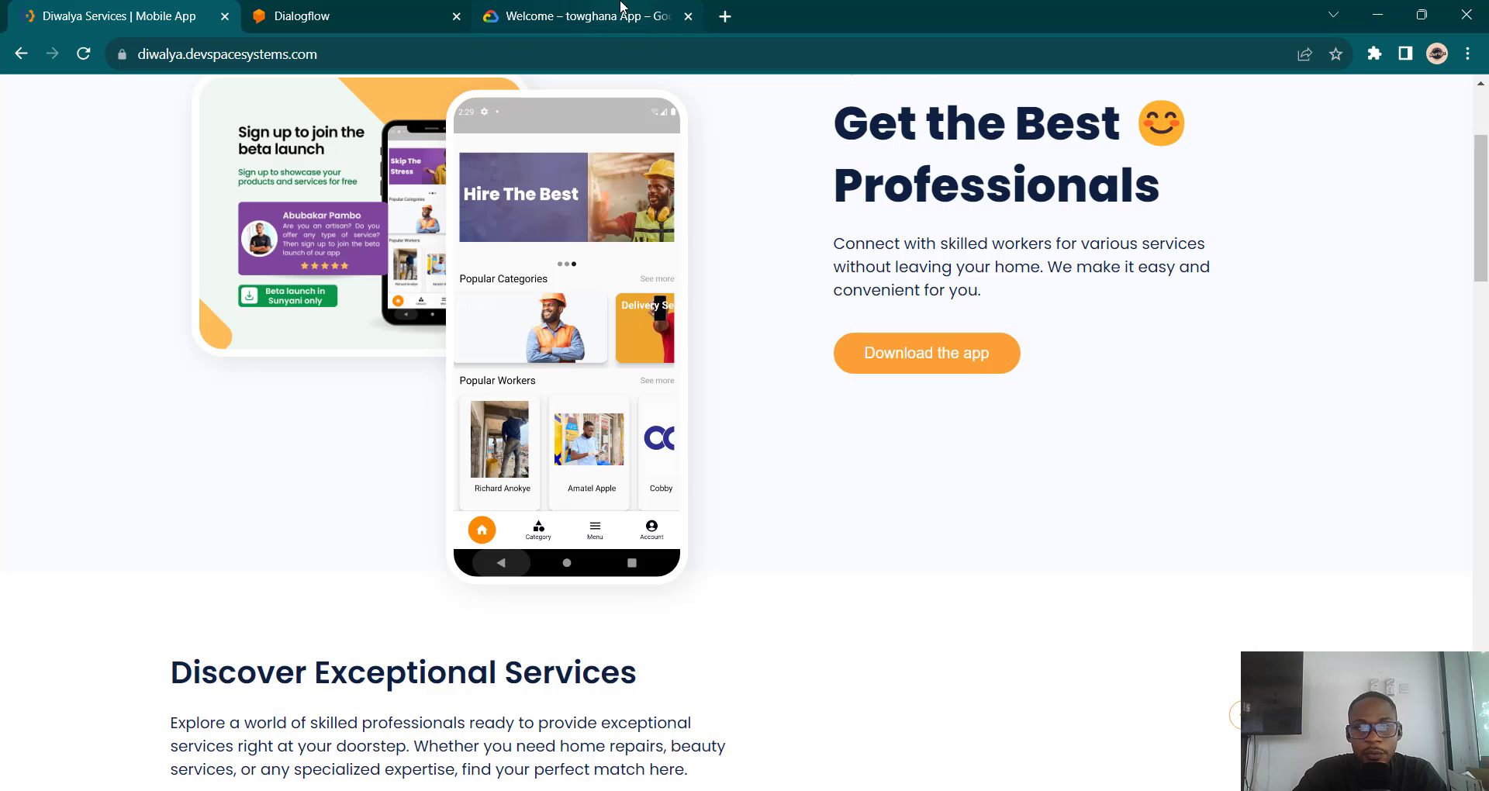
left_click(364, 7)
Step: Replace the welcome responses with 'Hi, welcome to Diwalya, How may I help you?' and save
scroll(632, 354, "up", 15)
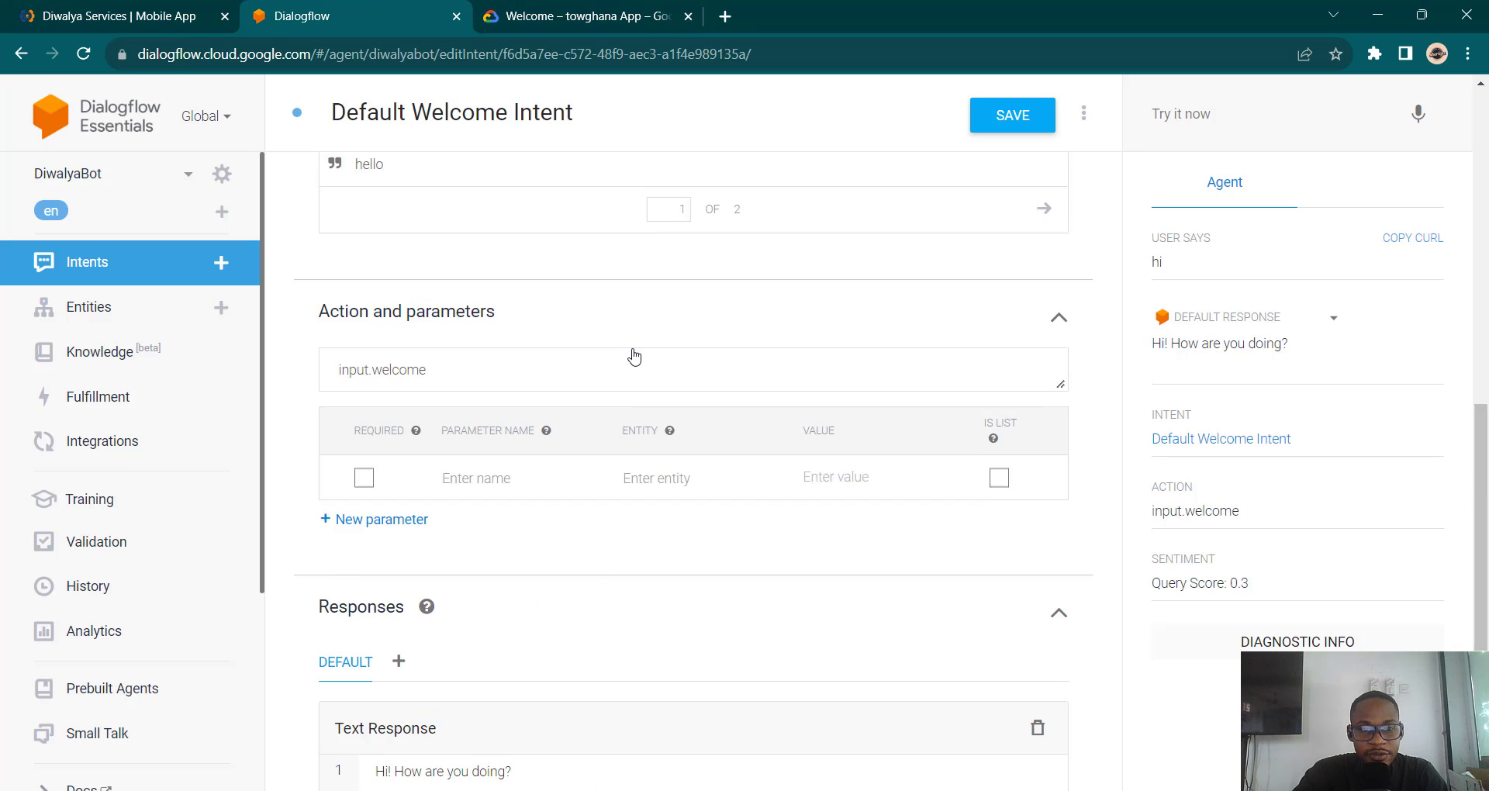
scroll(632, 353, "down", 15)
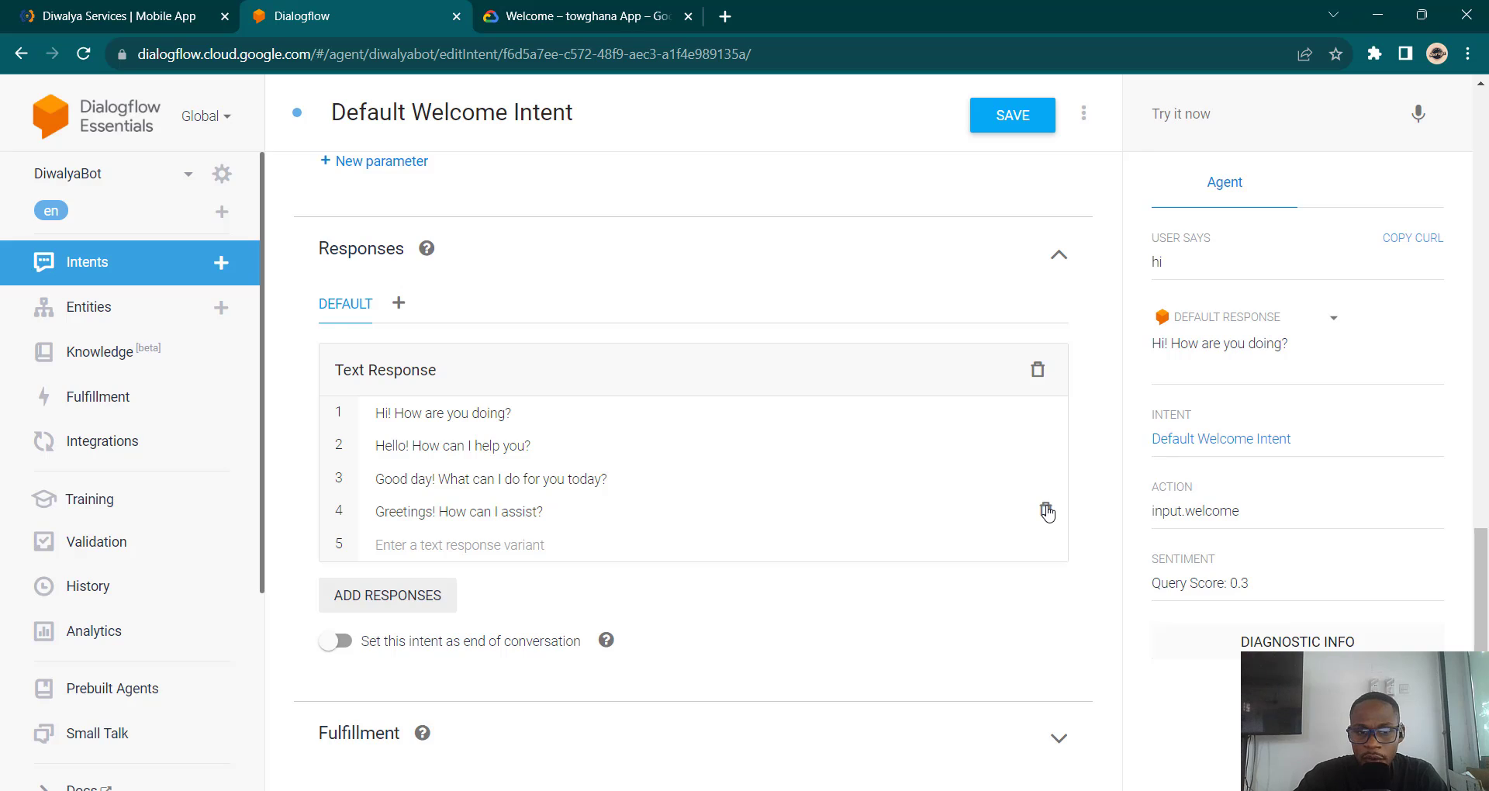
left_click(1046, 512)
left_click(1046, 512)
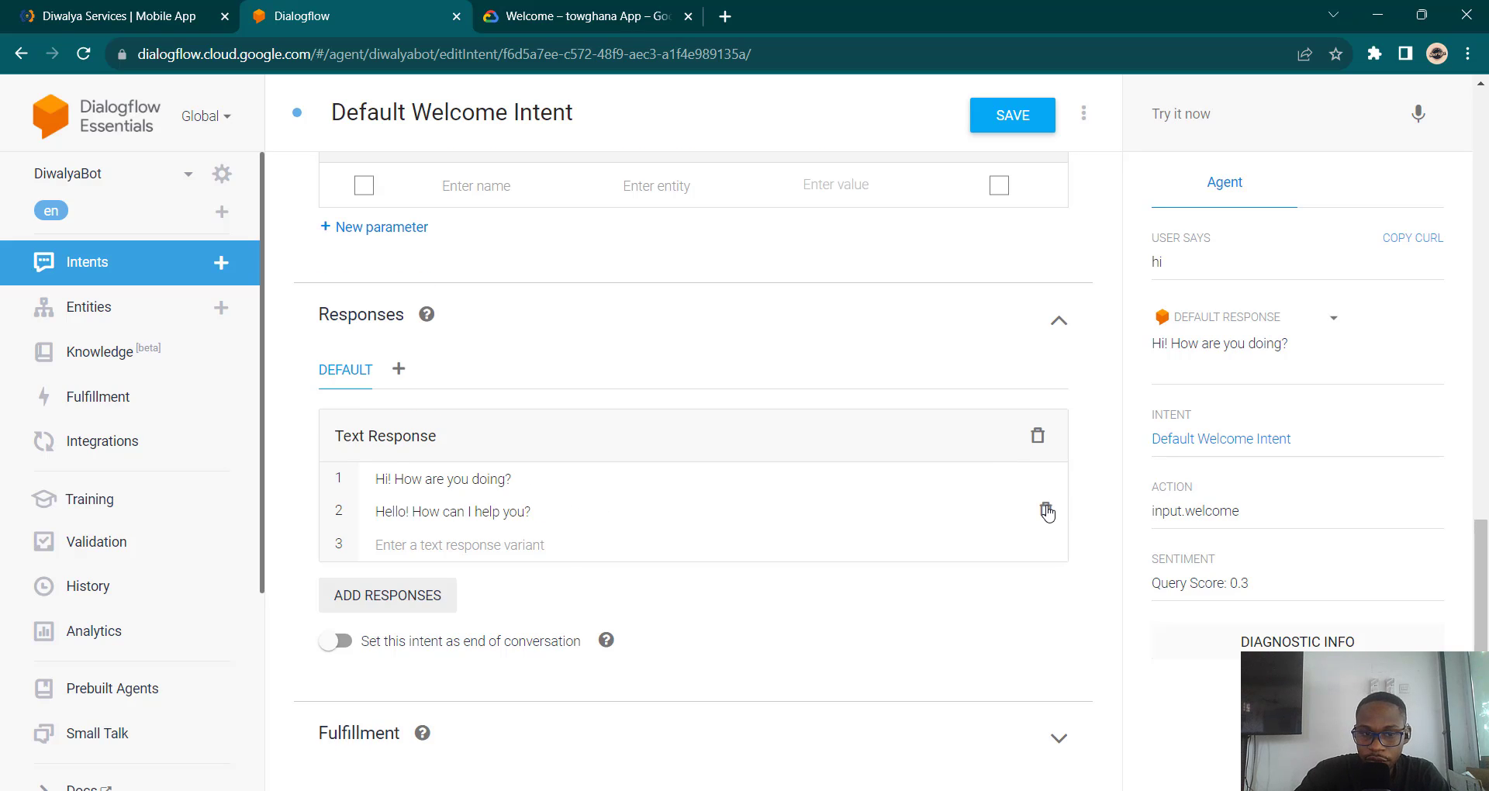
left_click(1047, 512)
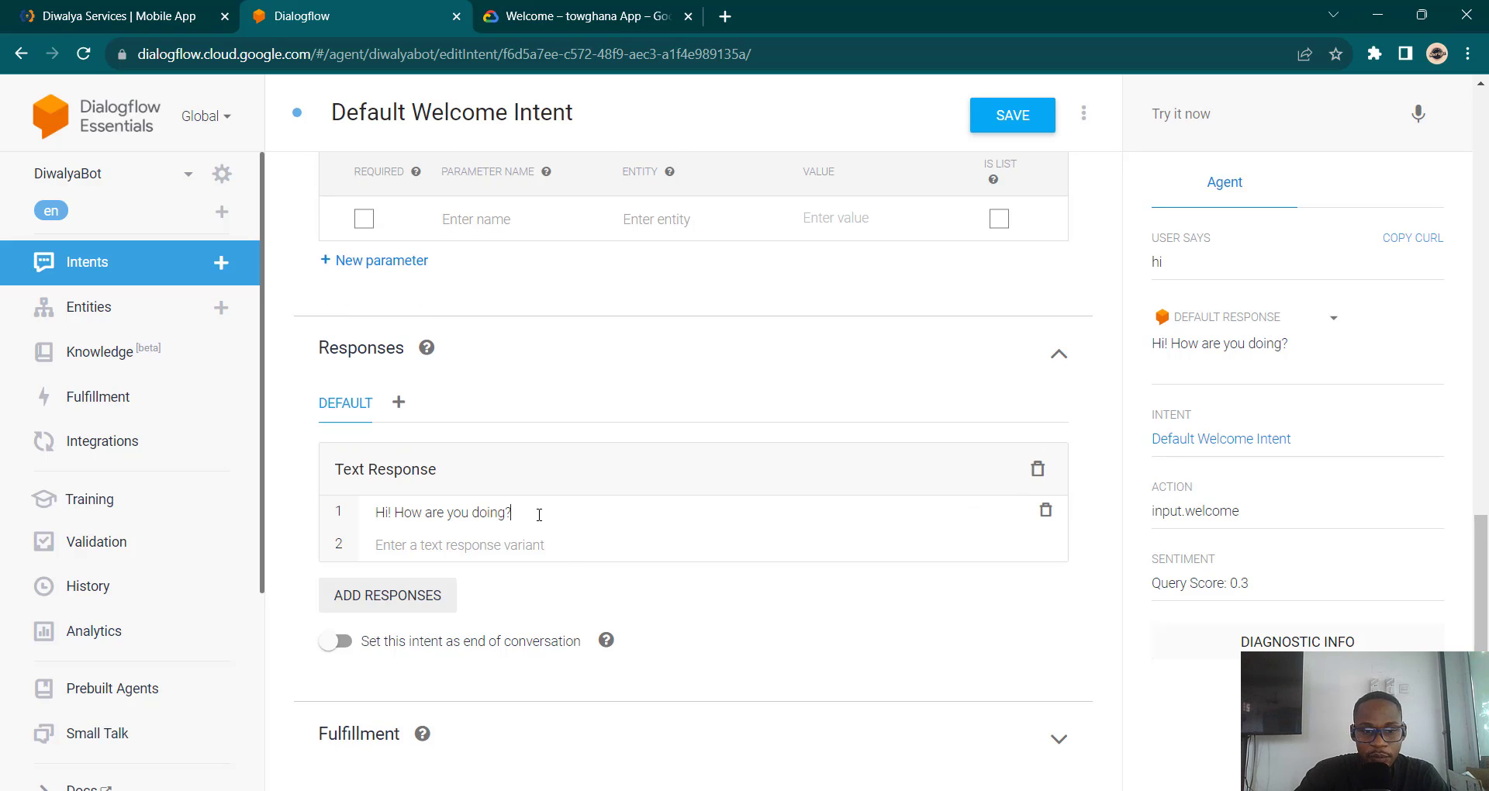
key("BackSpace")
key("BackSpace")
key("BackSpace")
key("BackSpace")
key("BackSpace")
key("BackSpace")
key("BackSpace")
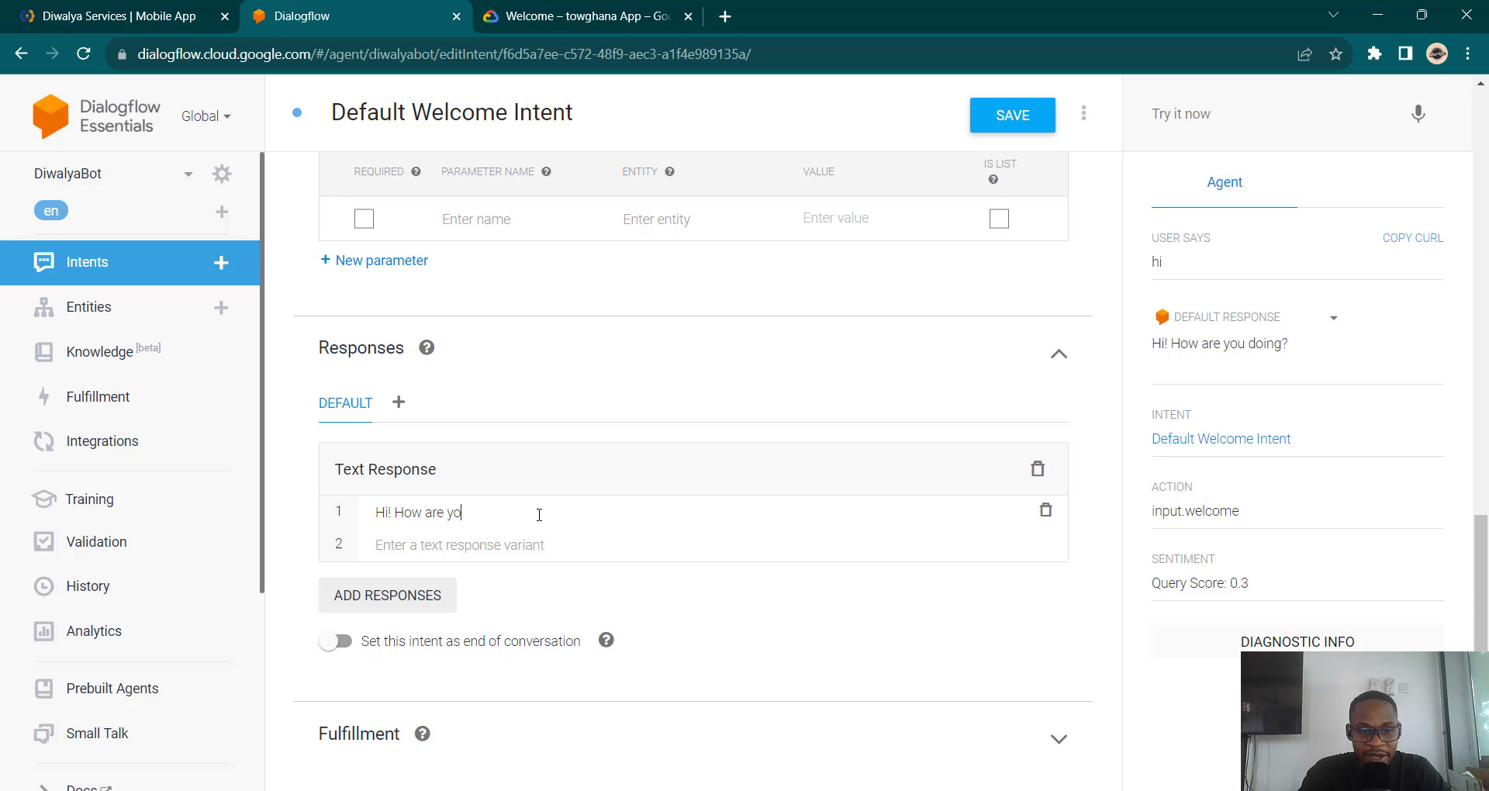
key("BackSpace")
key("BackSpace")
key("BackSpace")
key("BackSpace")
key("BackSpace")
key("BackSpace")
key("BackSpace")
key("BackSpace")
key("BackSpace")
key("BackSpace")
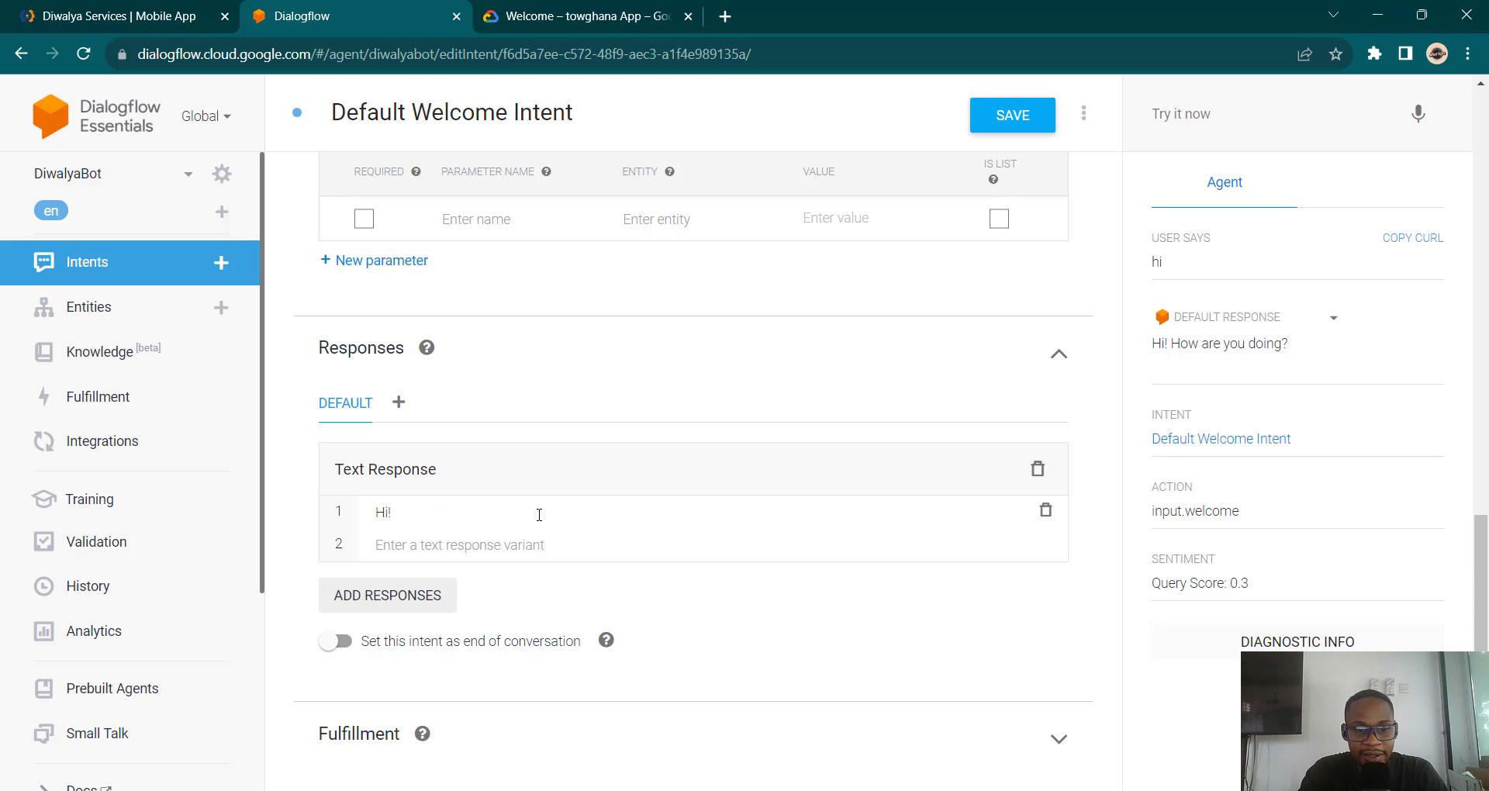
type("we")
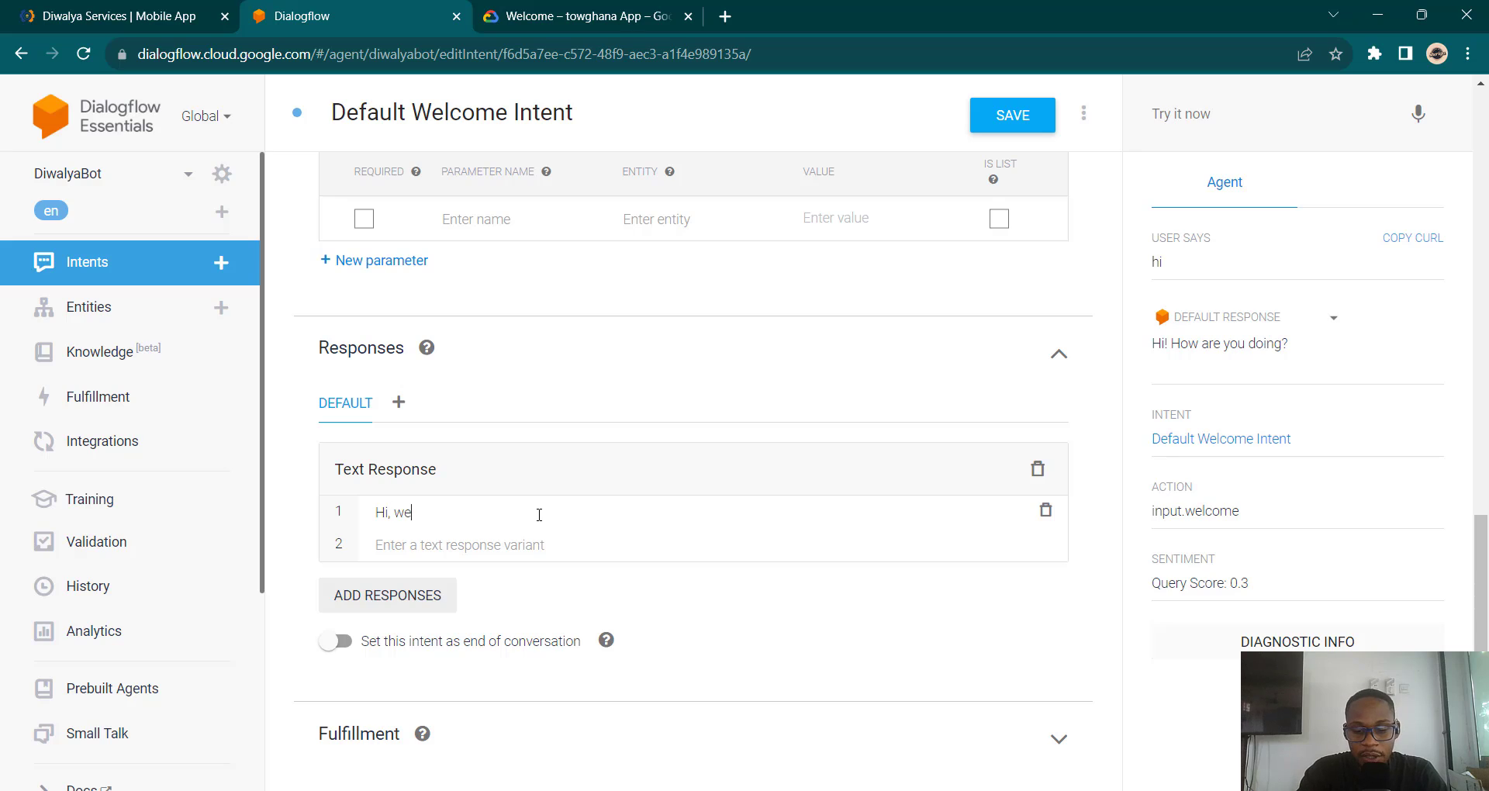
type("lcome to")
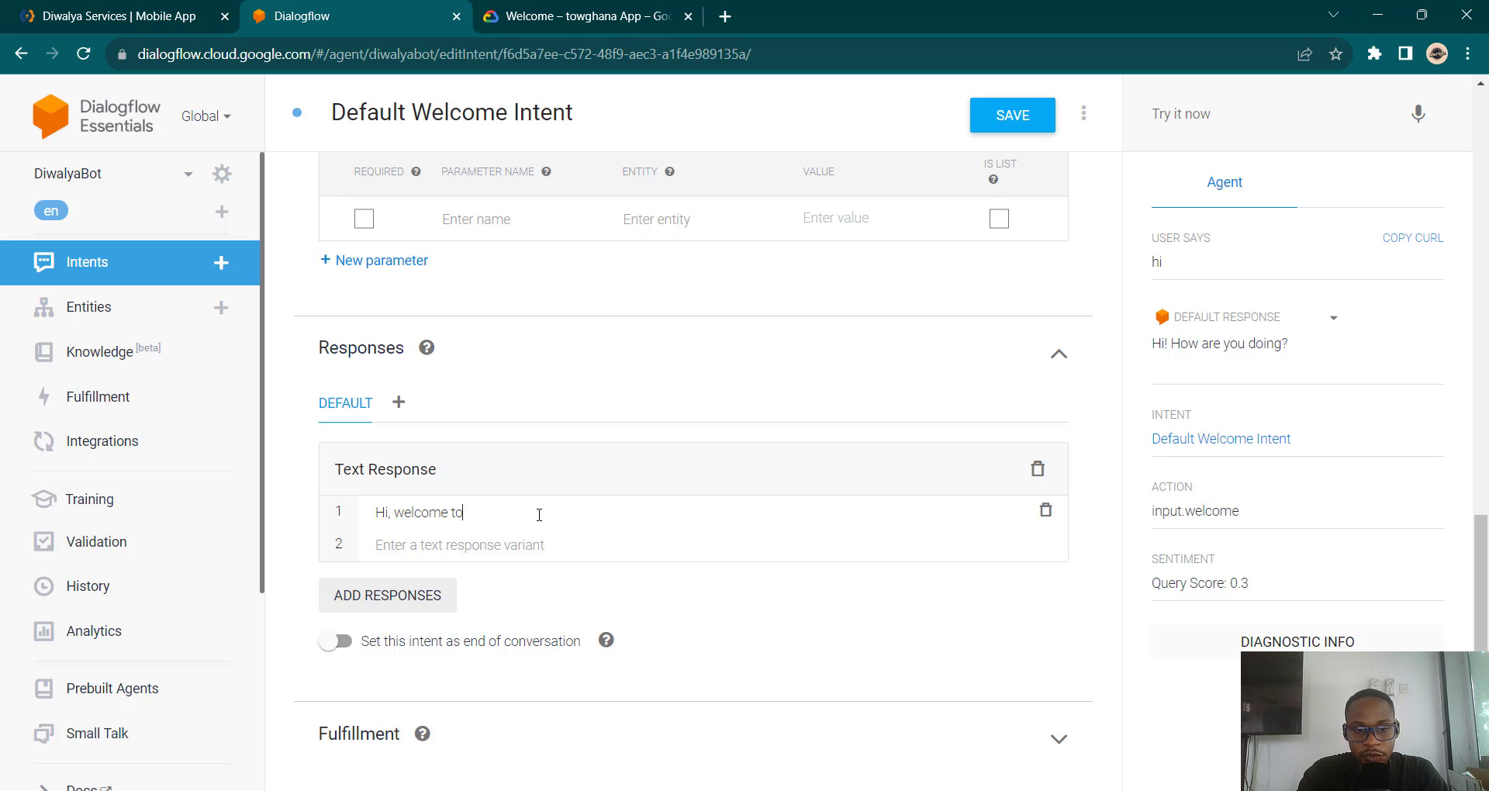
type(" Diwalya")
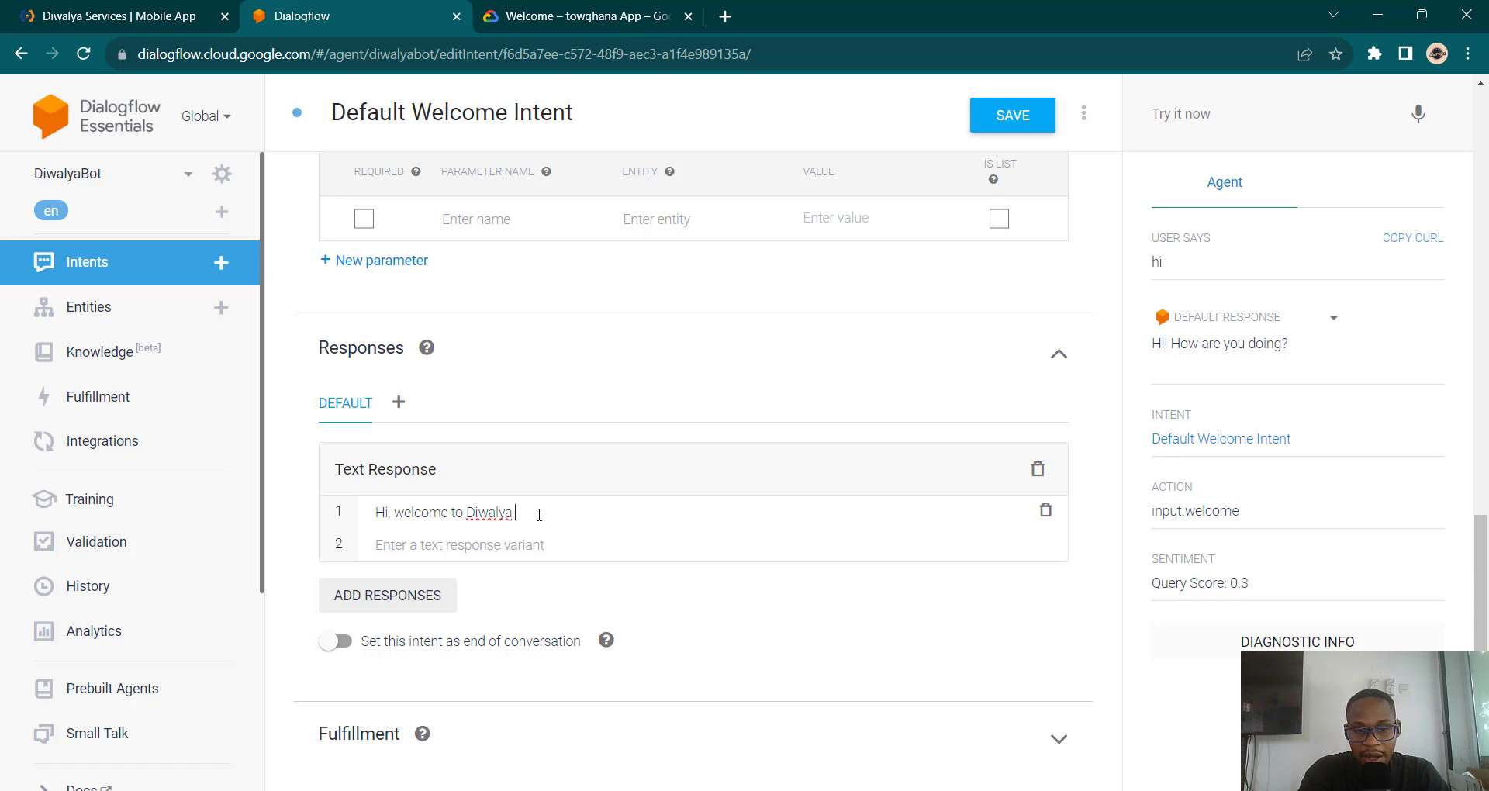
type(", How may I help")
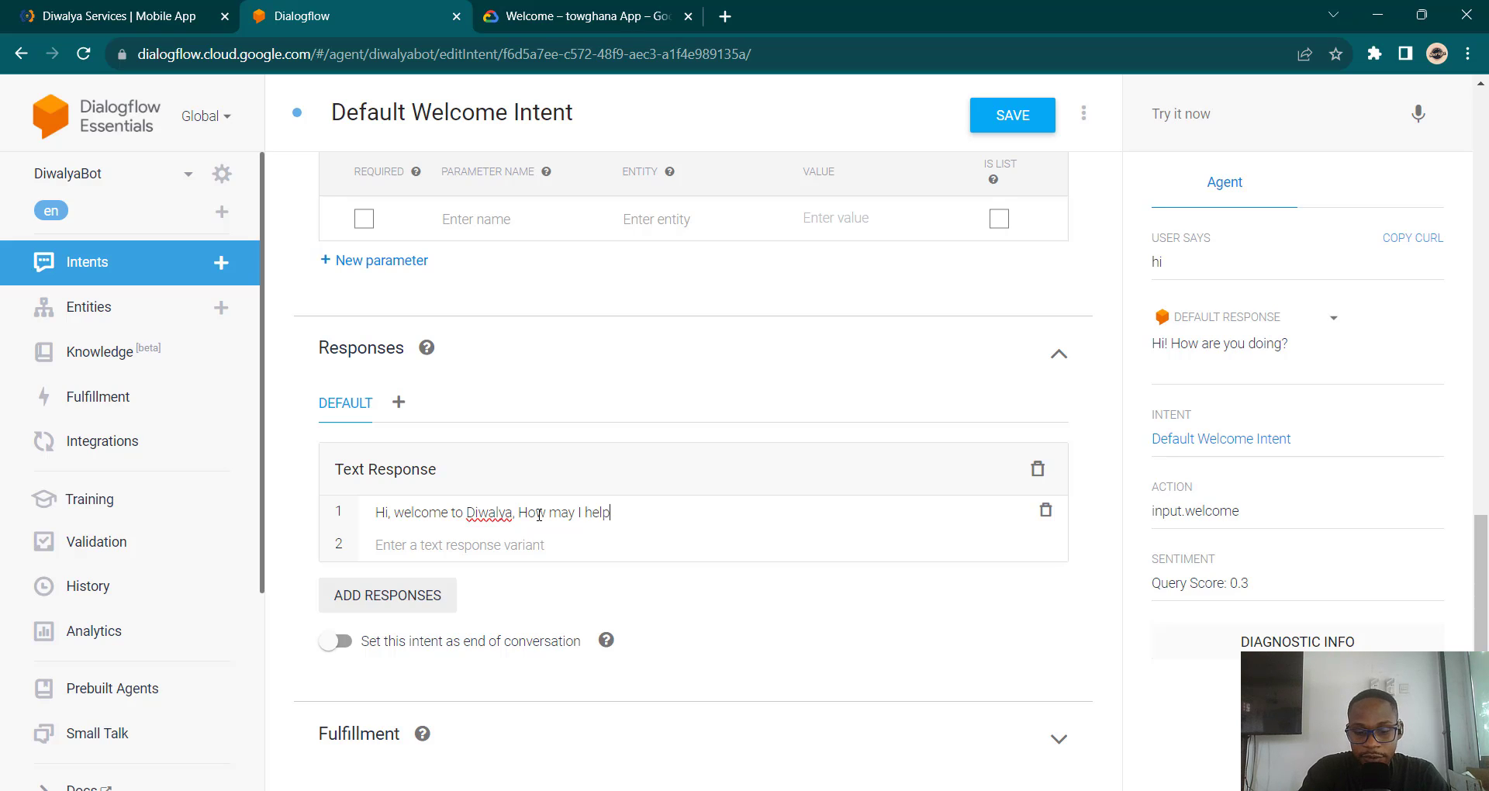
type(" you?")
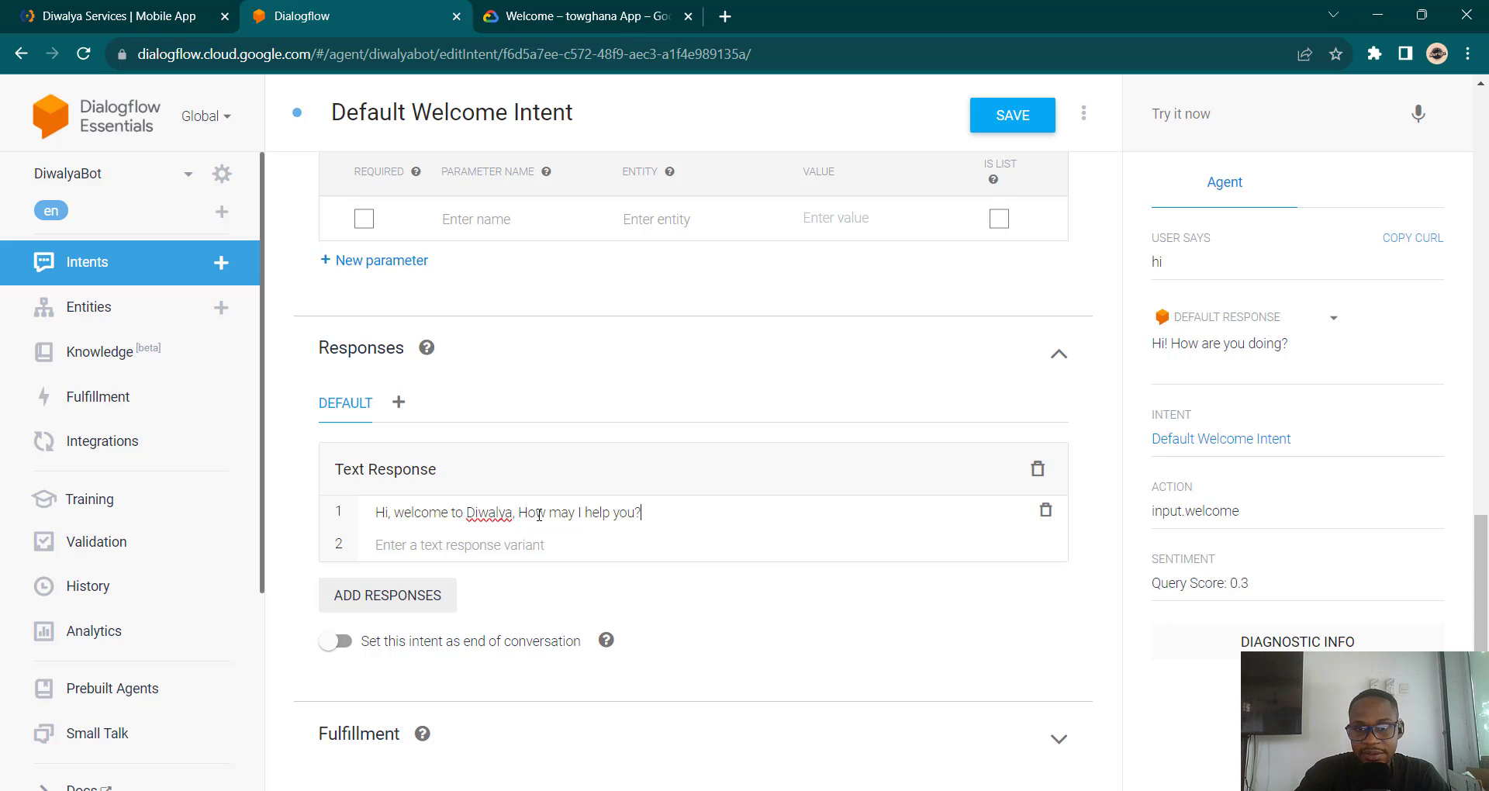
left_click(1046, 124)
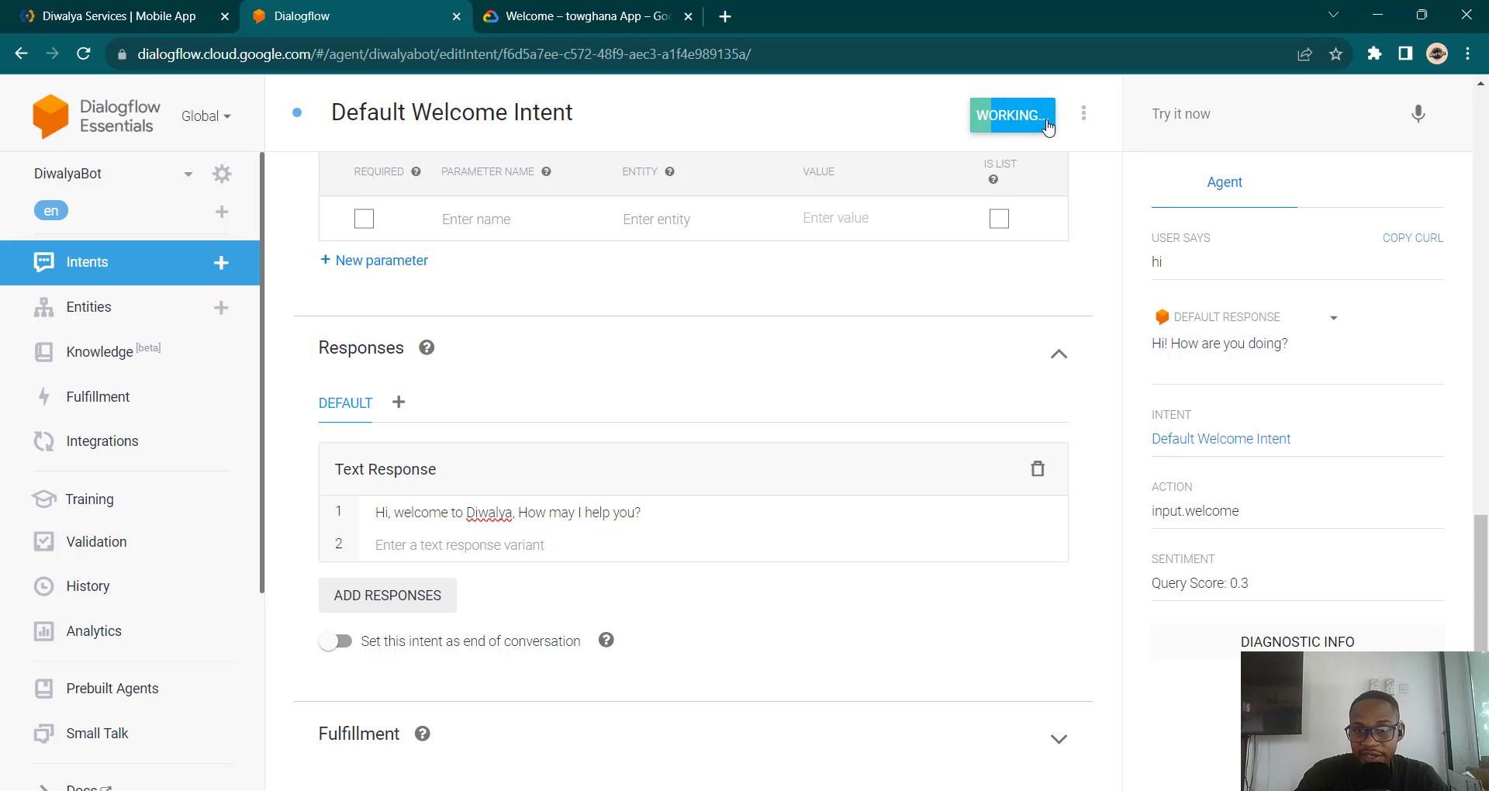
Step: Send 'hi' in the simulator to confirm the new greeting
left_click(1225, 122)
type("hi")
key("Return")
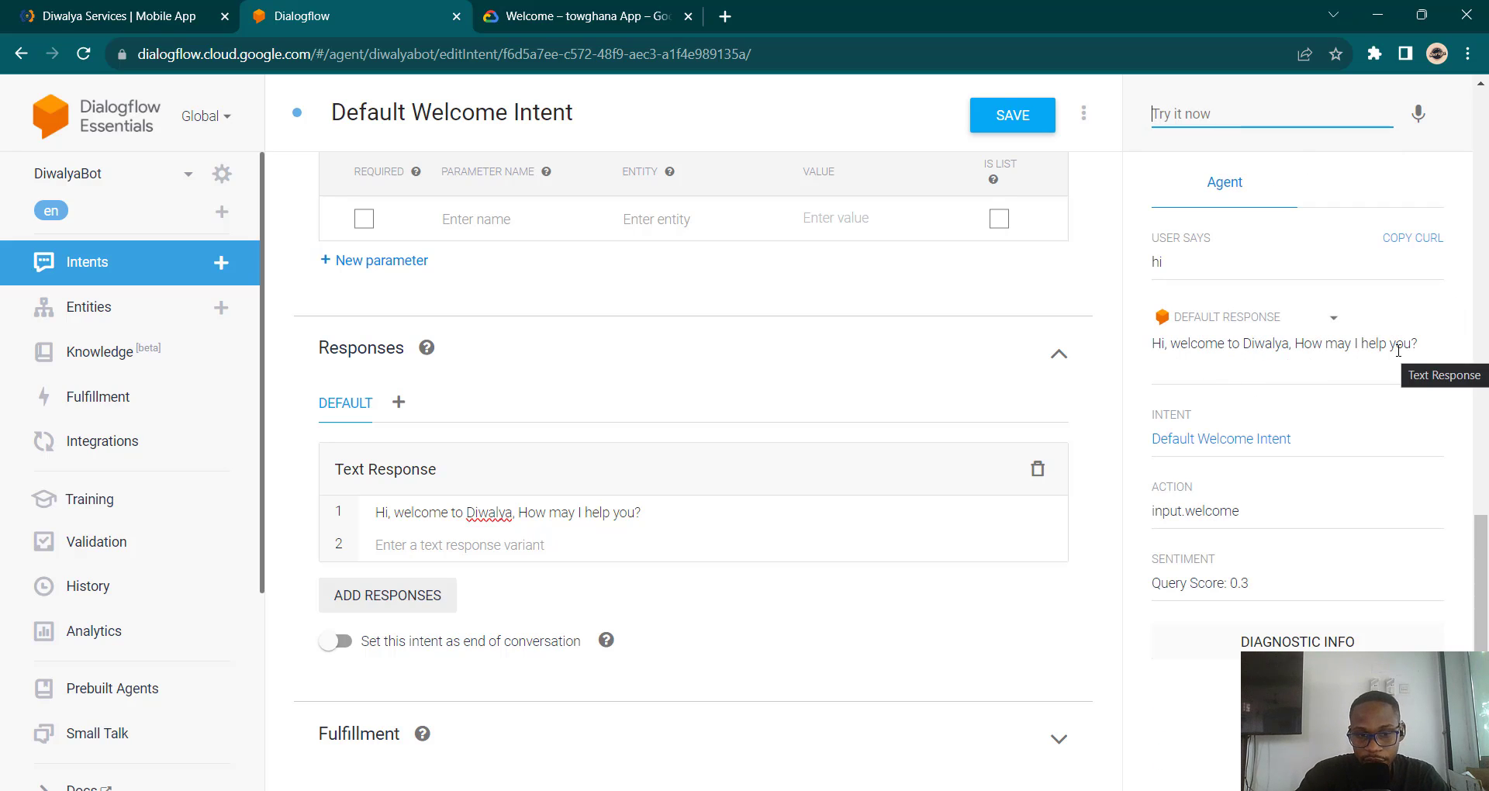
Step: Add a second welcome reply 'Hello, I am DiwalyaBot, how may assist you?' and save
left_click(568, 551)
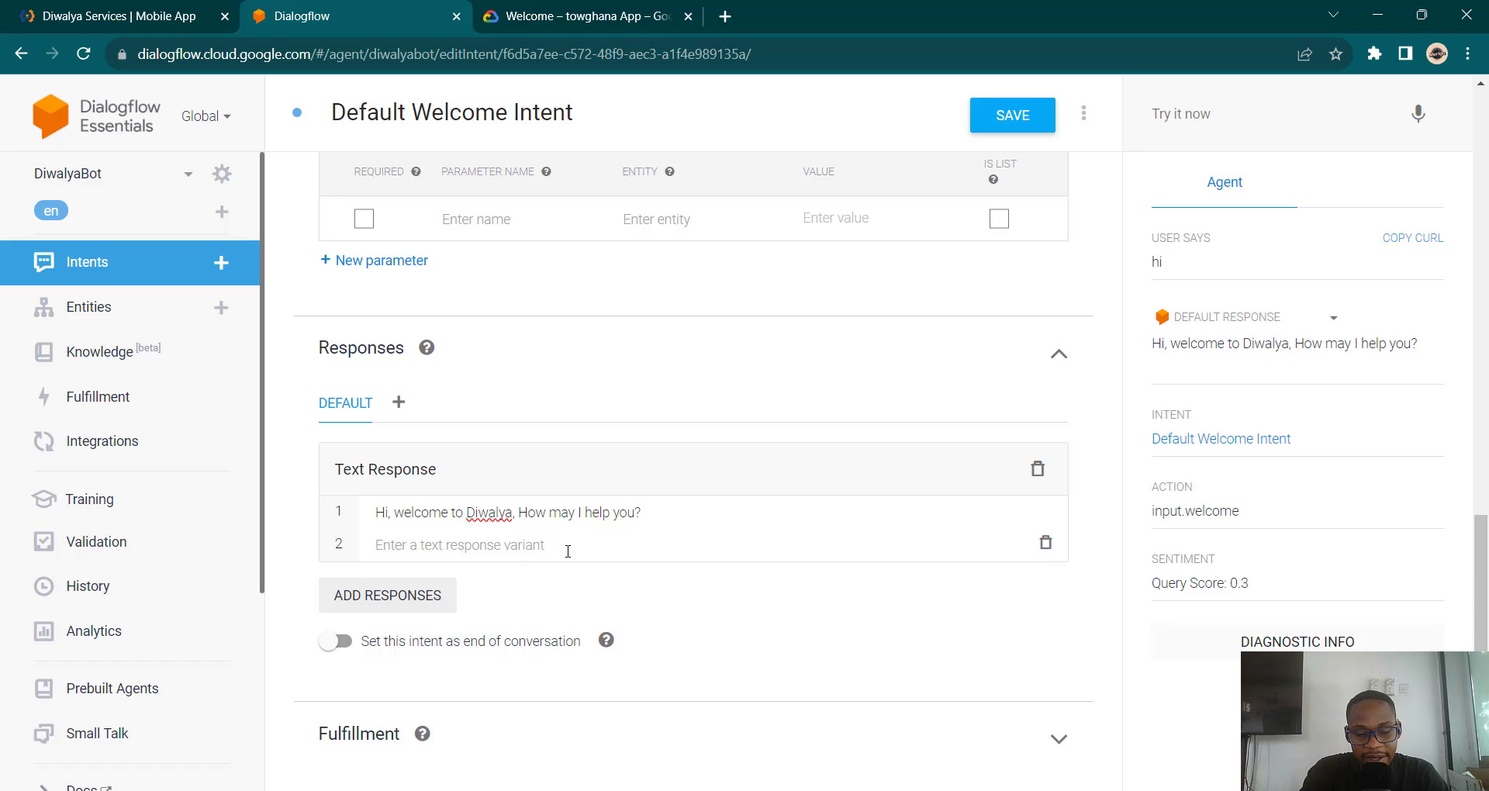
type("Hello ")
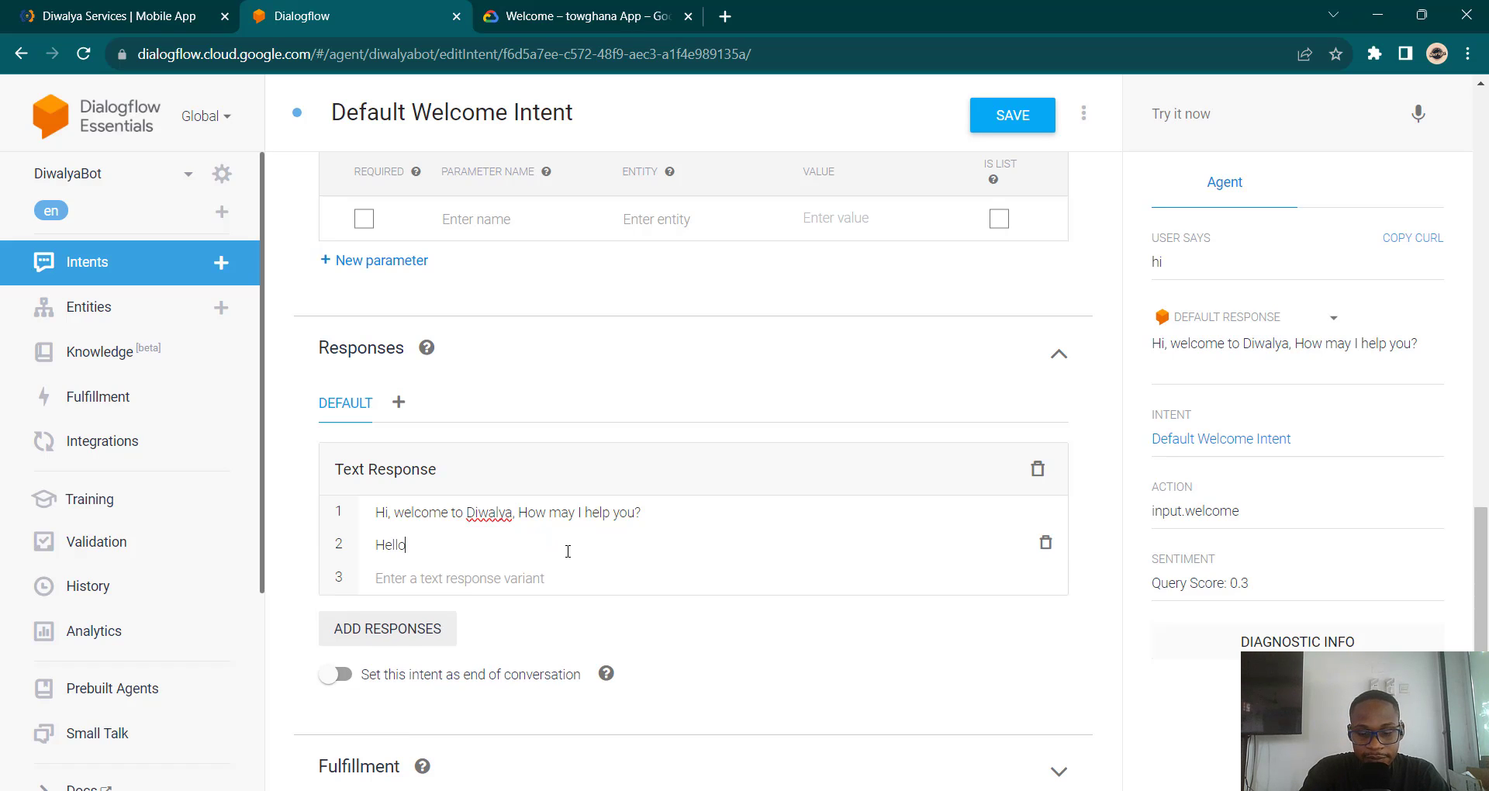
type(", I am Diwalya How")
key("BackSpace")
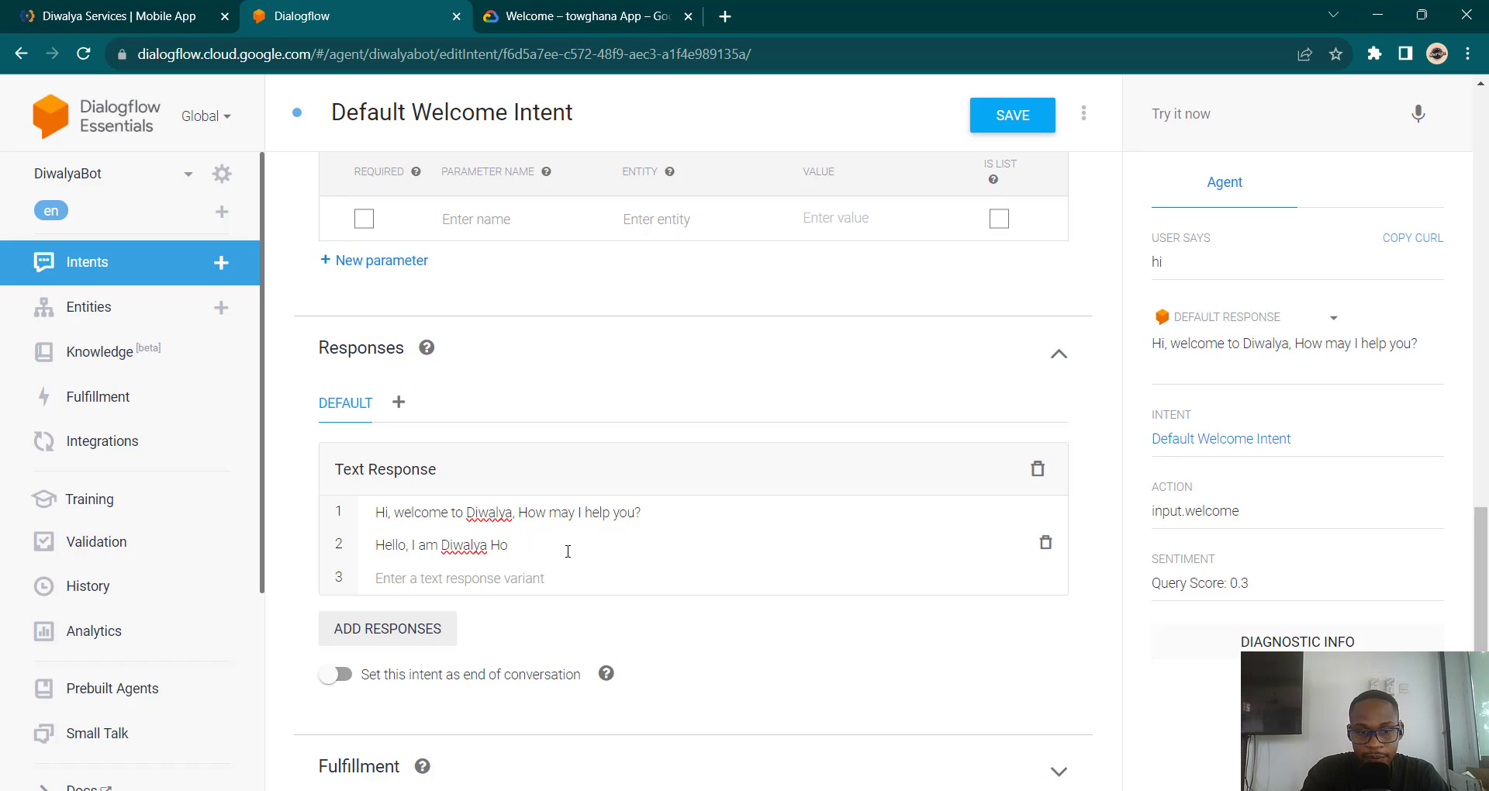
key("BackSpace")
key("BackSpace")
key("BackSpace")
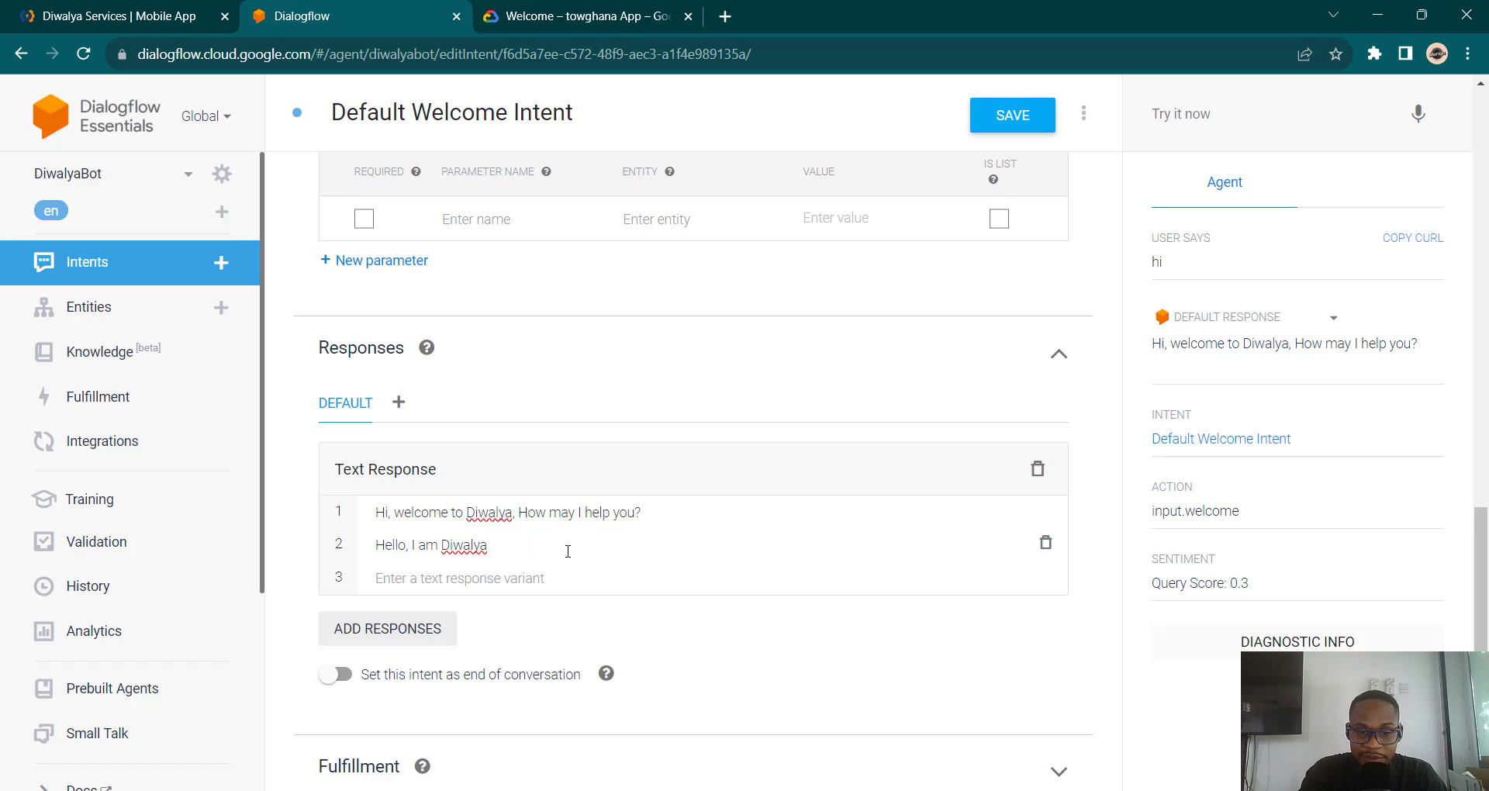
type("Bot")
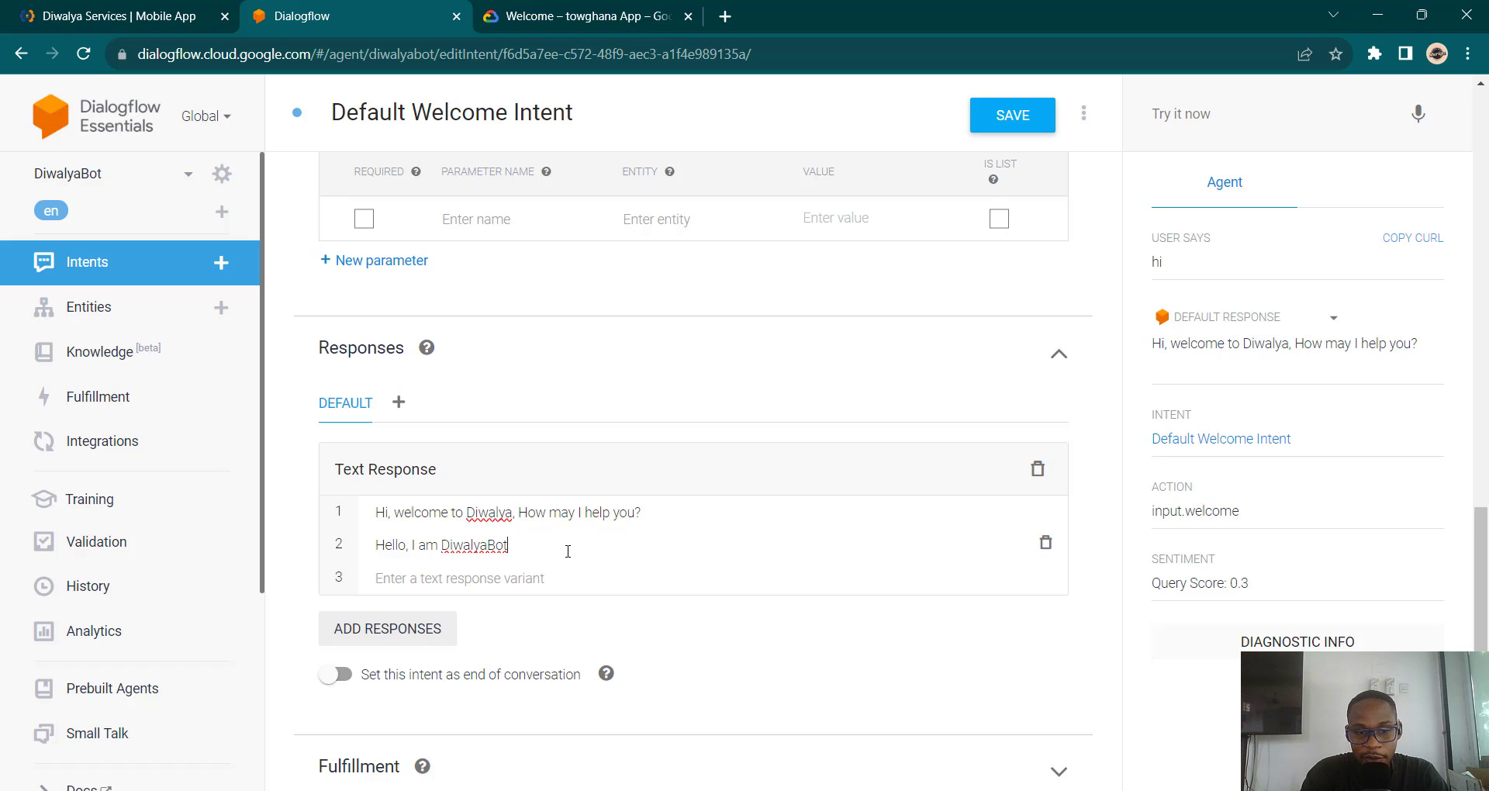
type(", how may assist y")
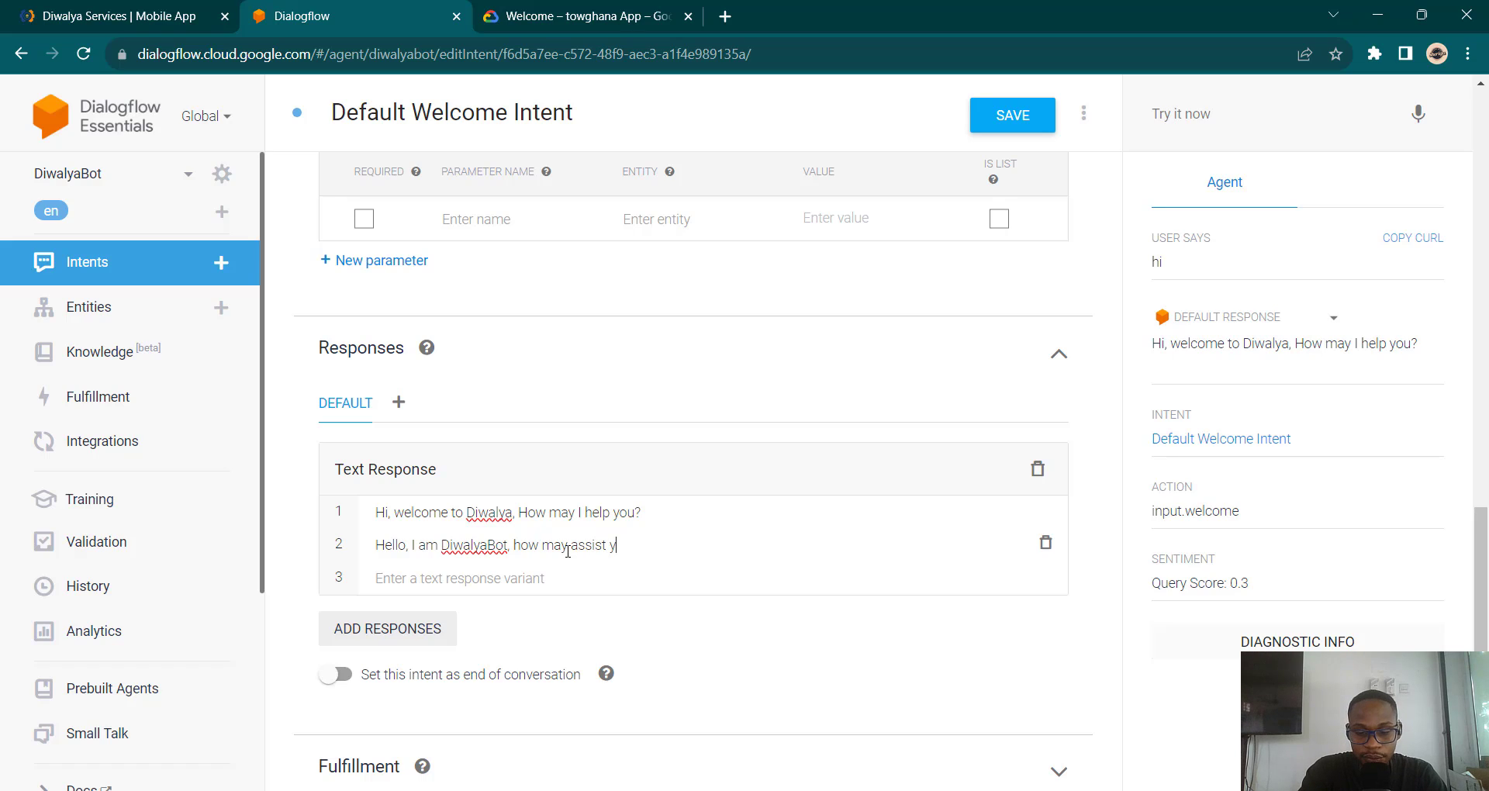
type("ou?")
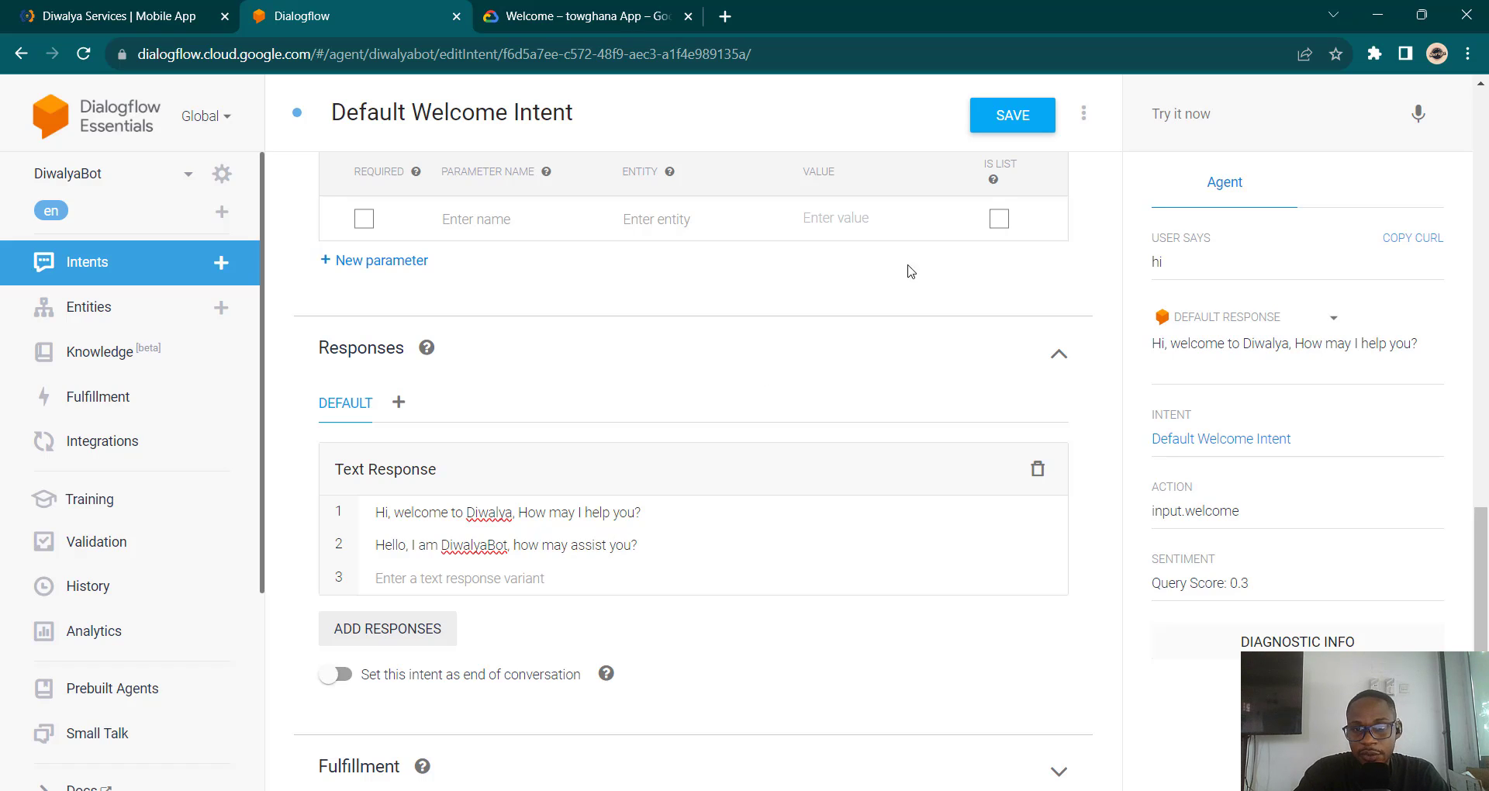
left_click(1016, 117)
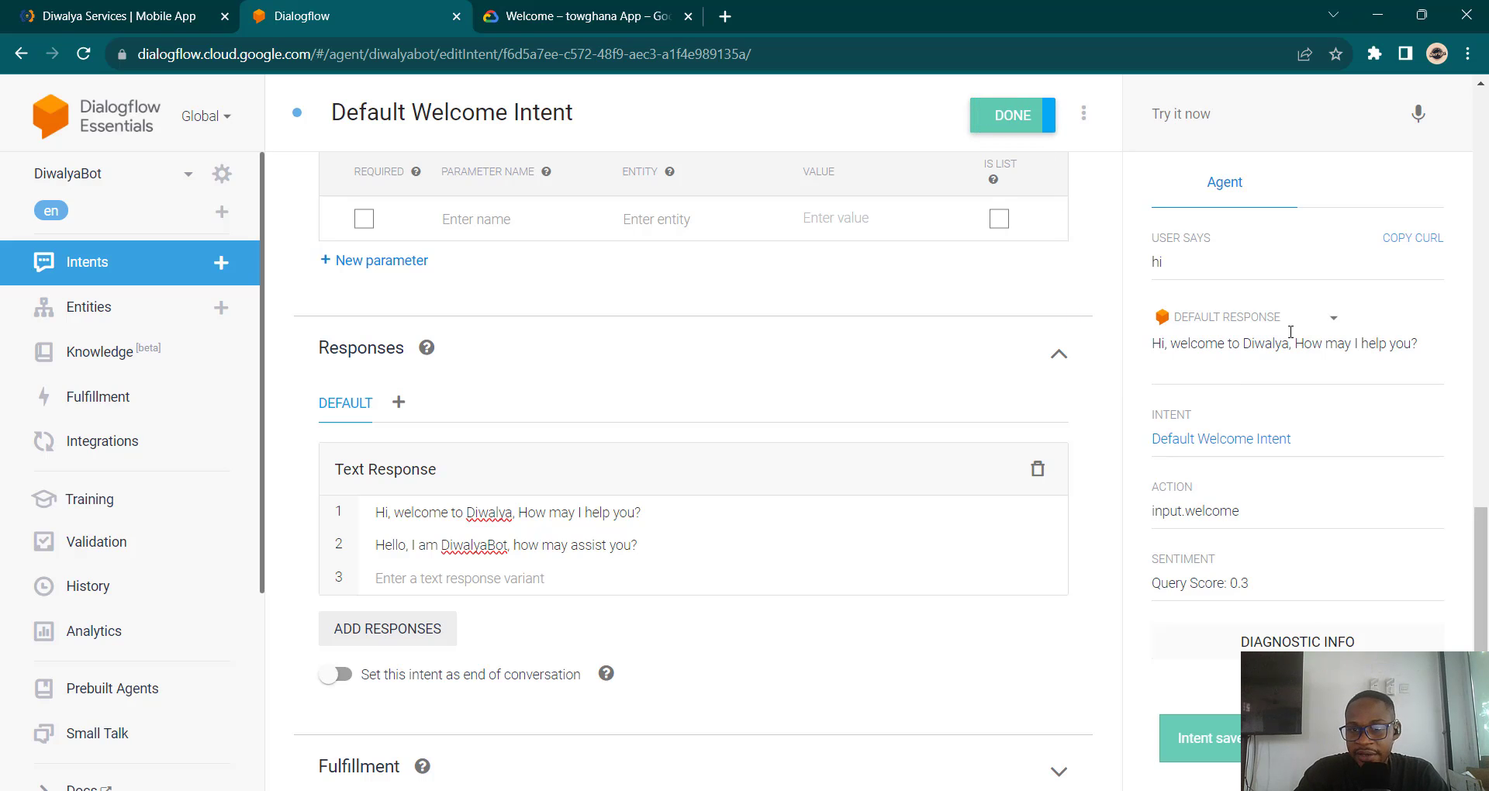
Step: Test the welcome intent again by sending 'hi' in the simulator
left_click(1231, 120)
type("hi")
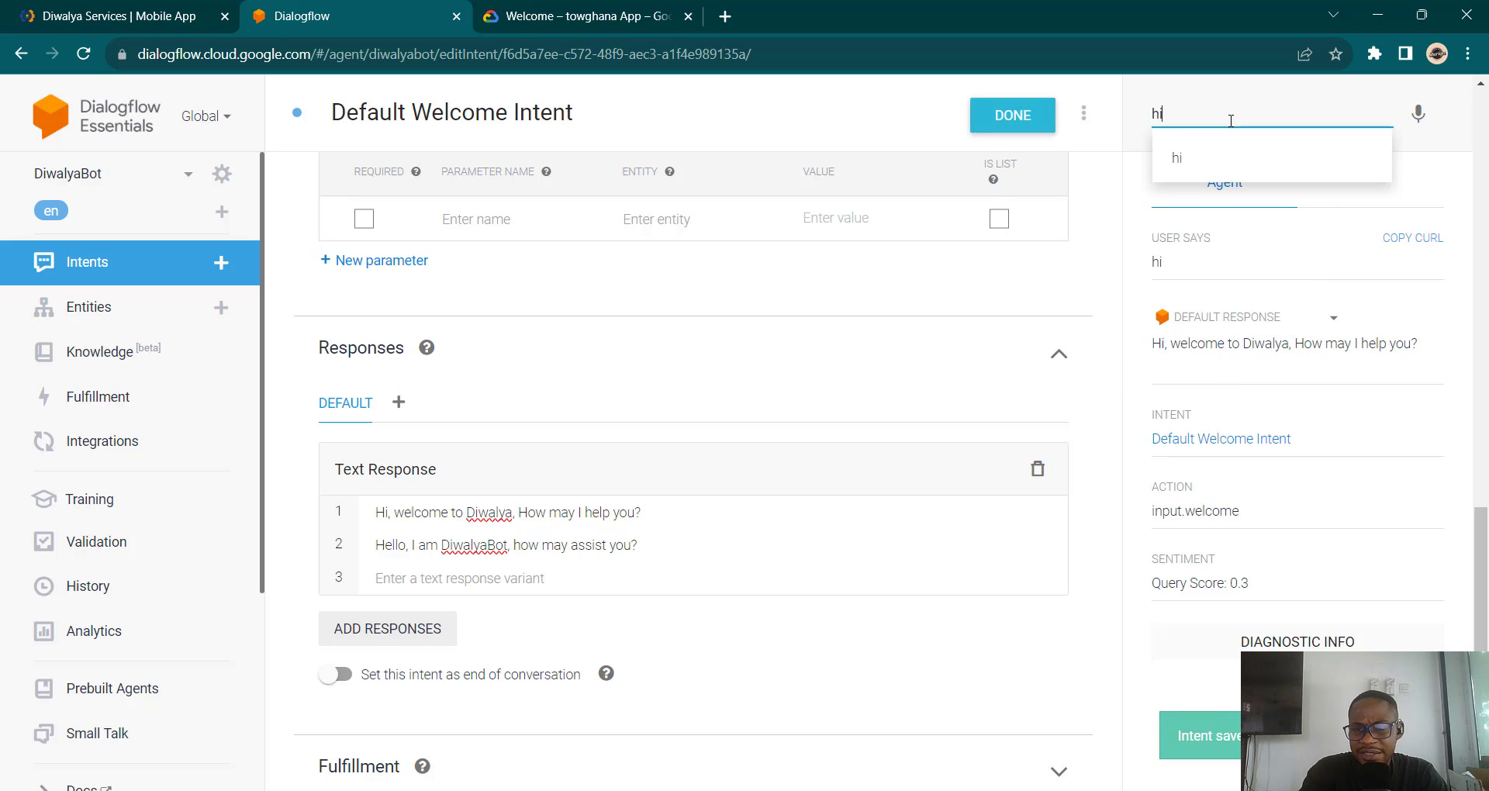
key("Return")
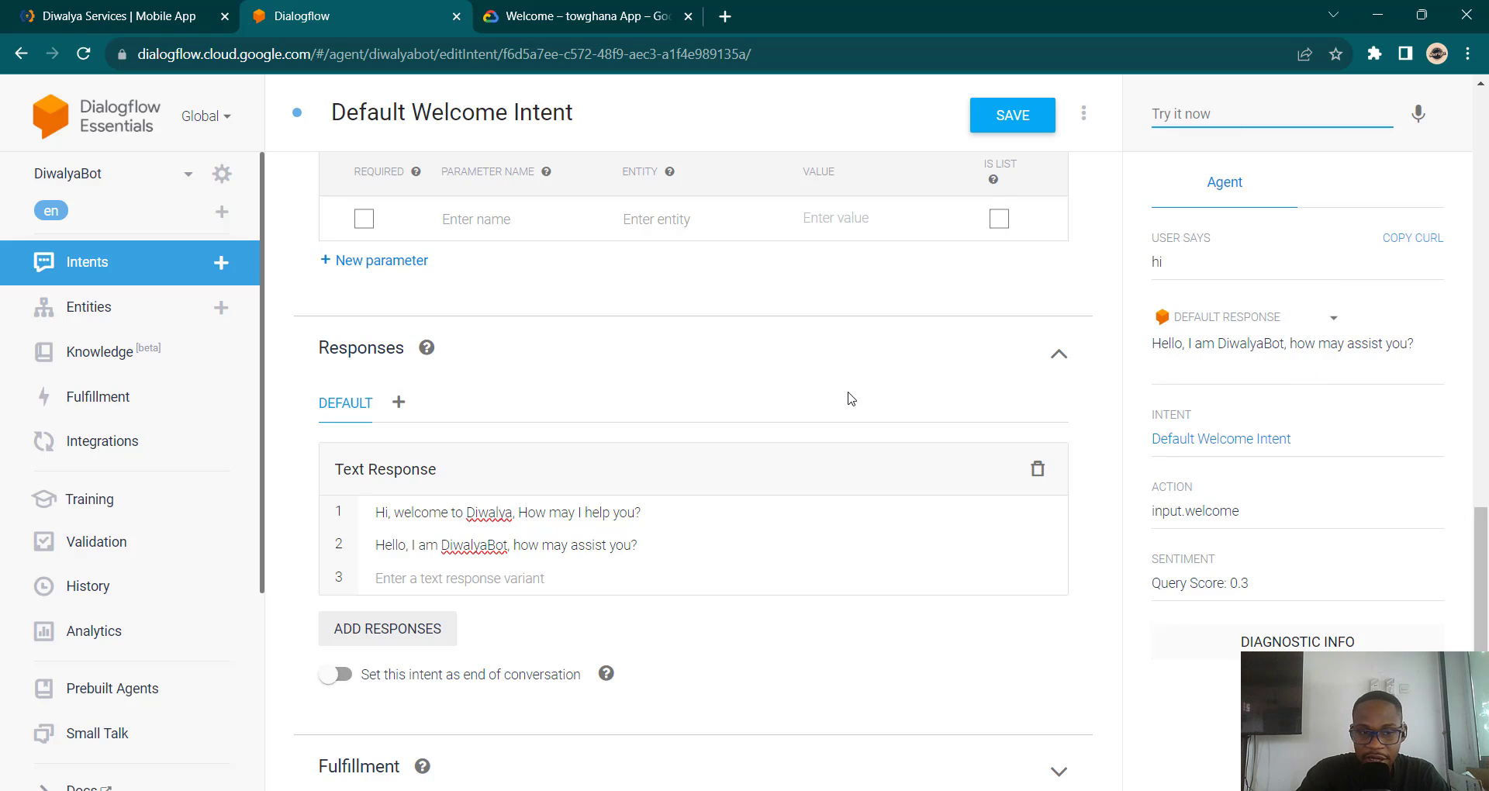
Step: Start a new blank intent from the + beside Intents in the sidebar
scroll(849, 399, "up", 10)
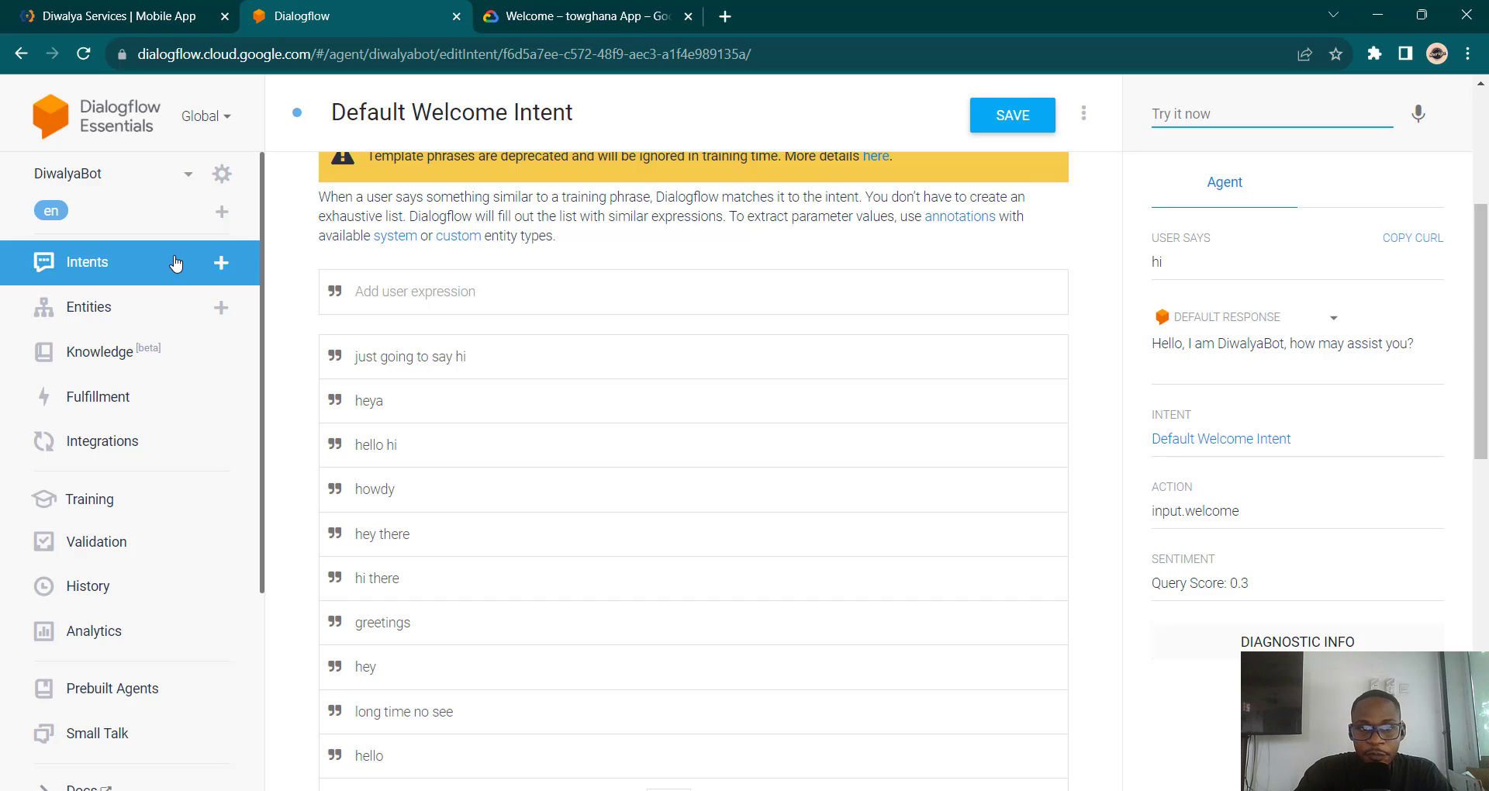
scroll(522, 279, "up", 4)
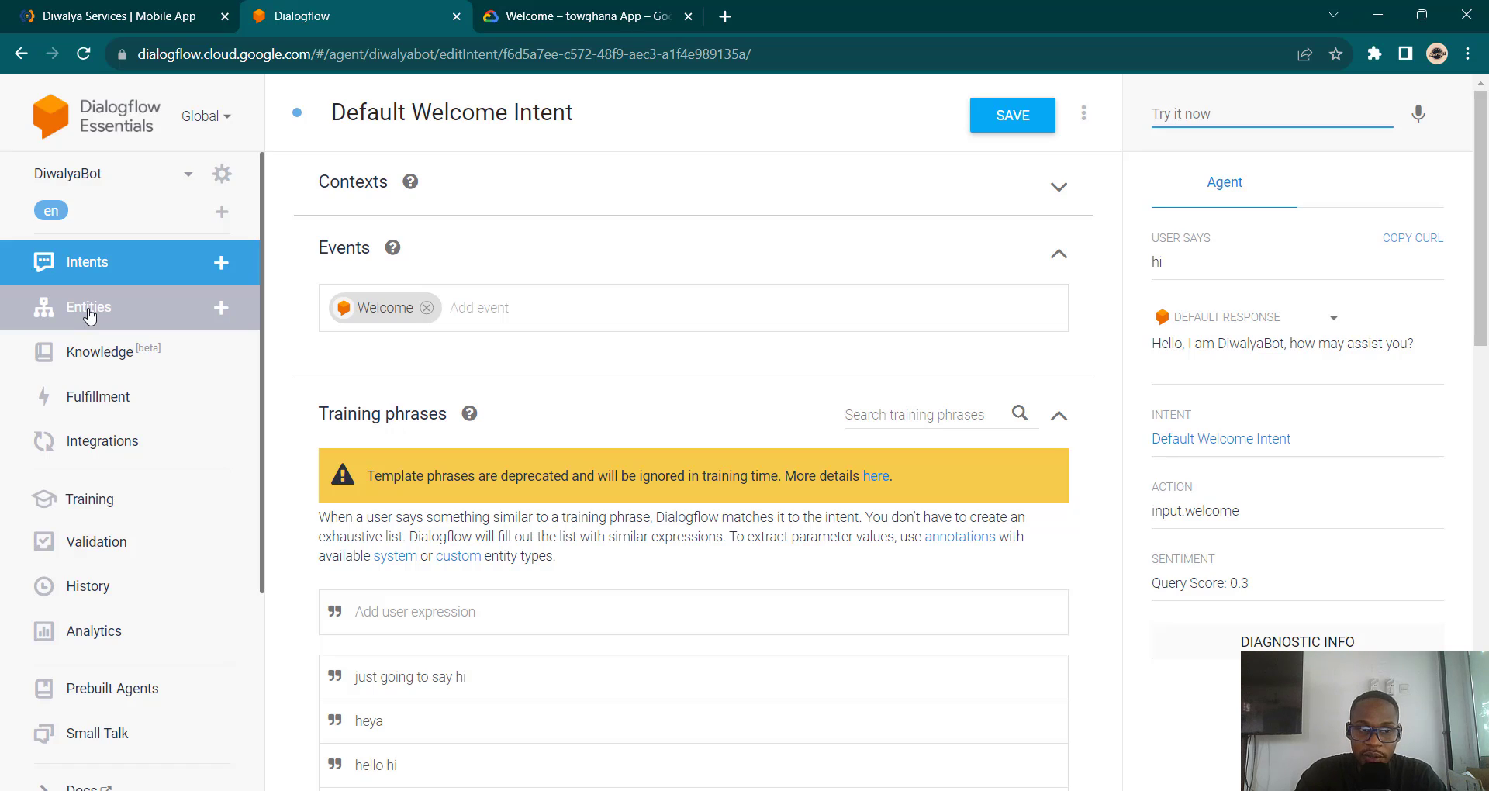
left_click(222, 263)
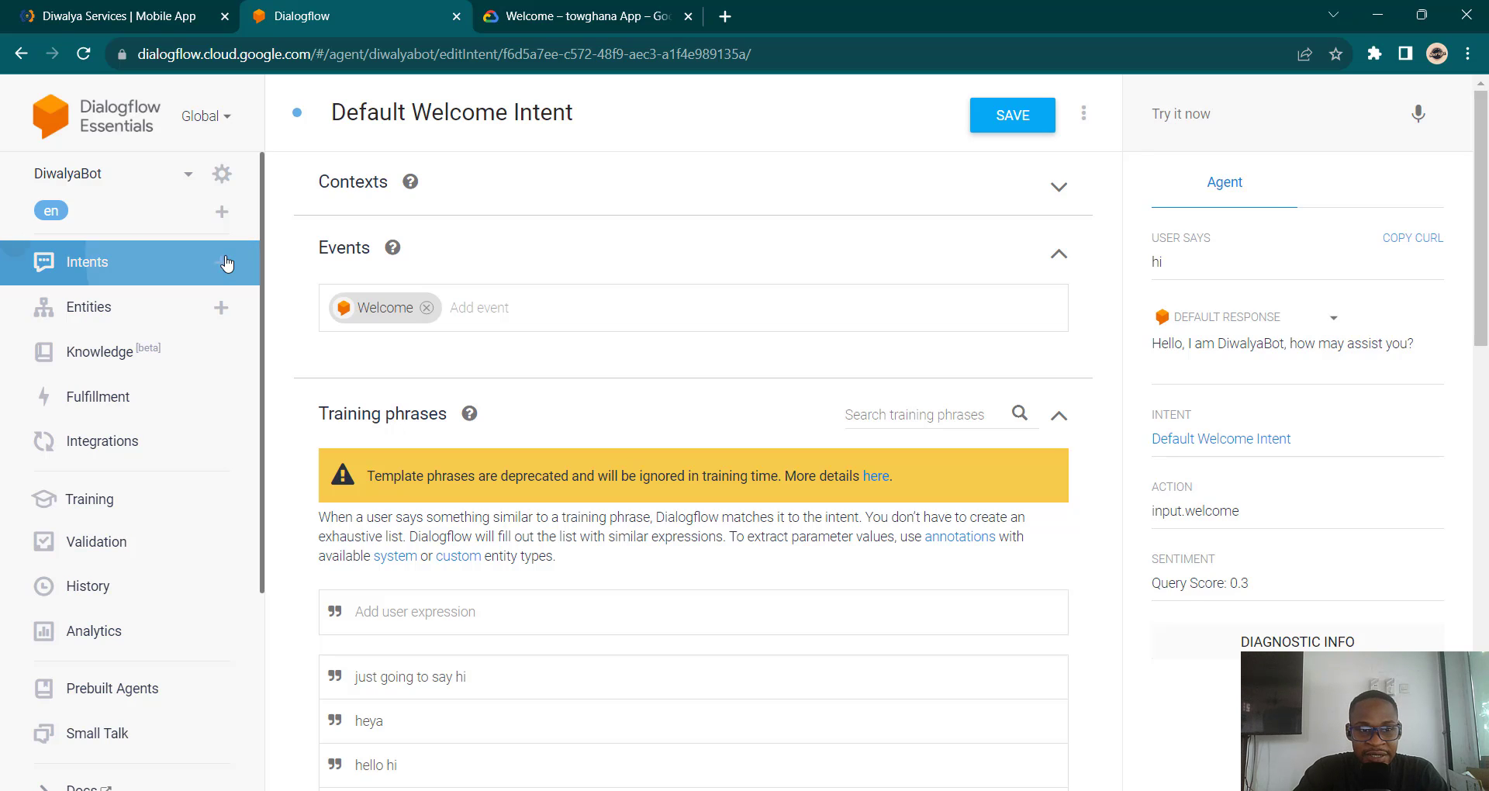
Step: Name the new intent 'RequestService' and save it
left_click(481, 117)
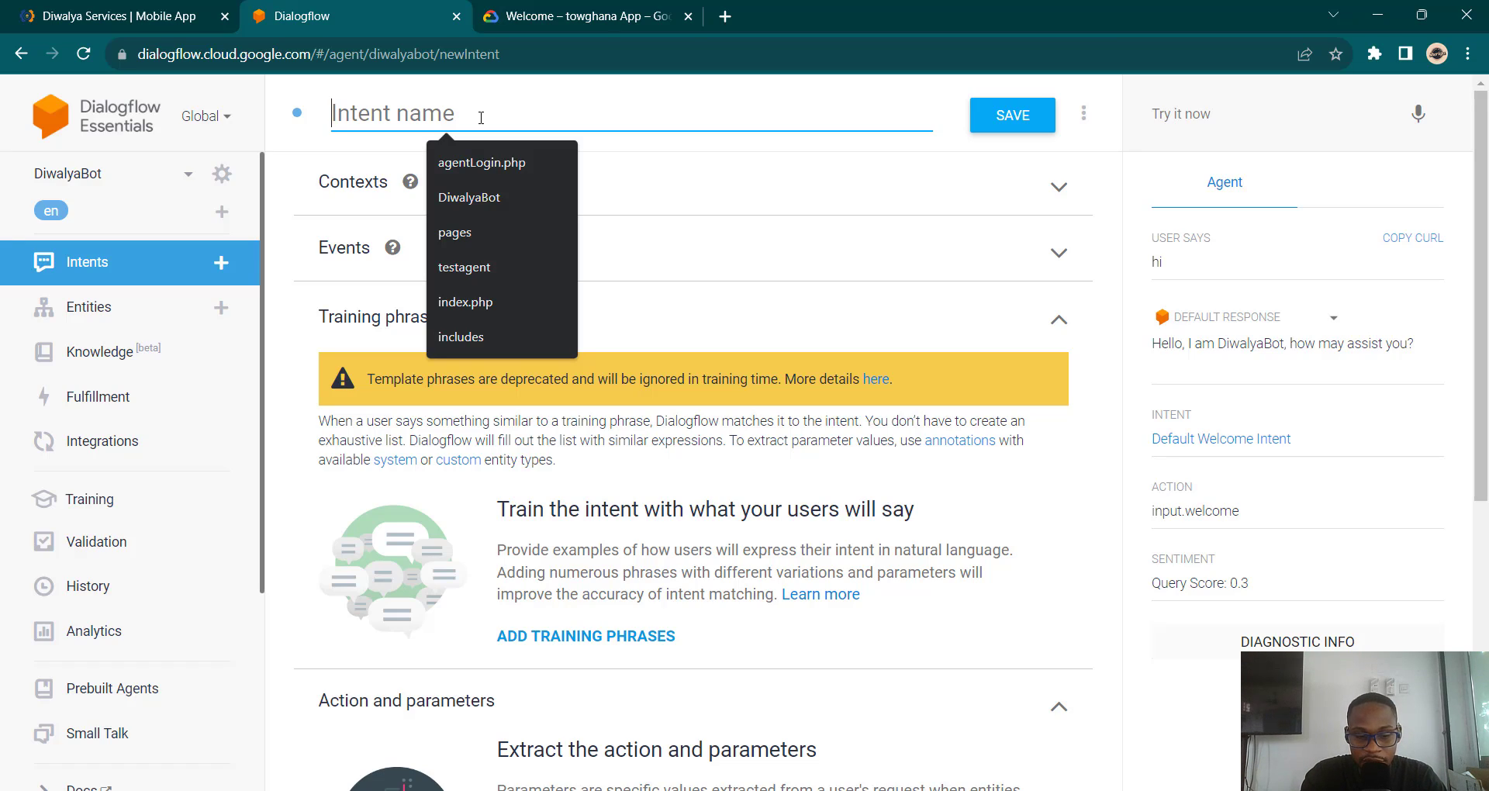
type("Re")
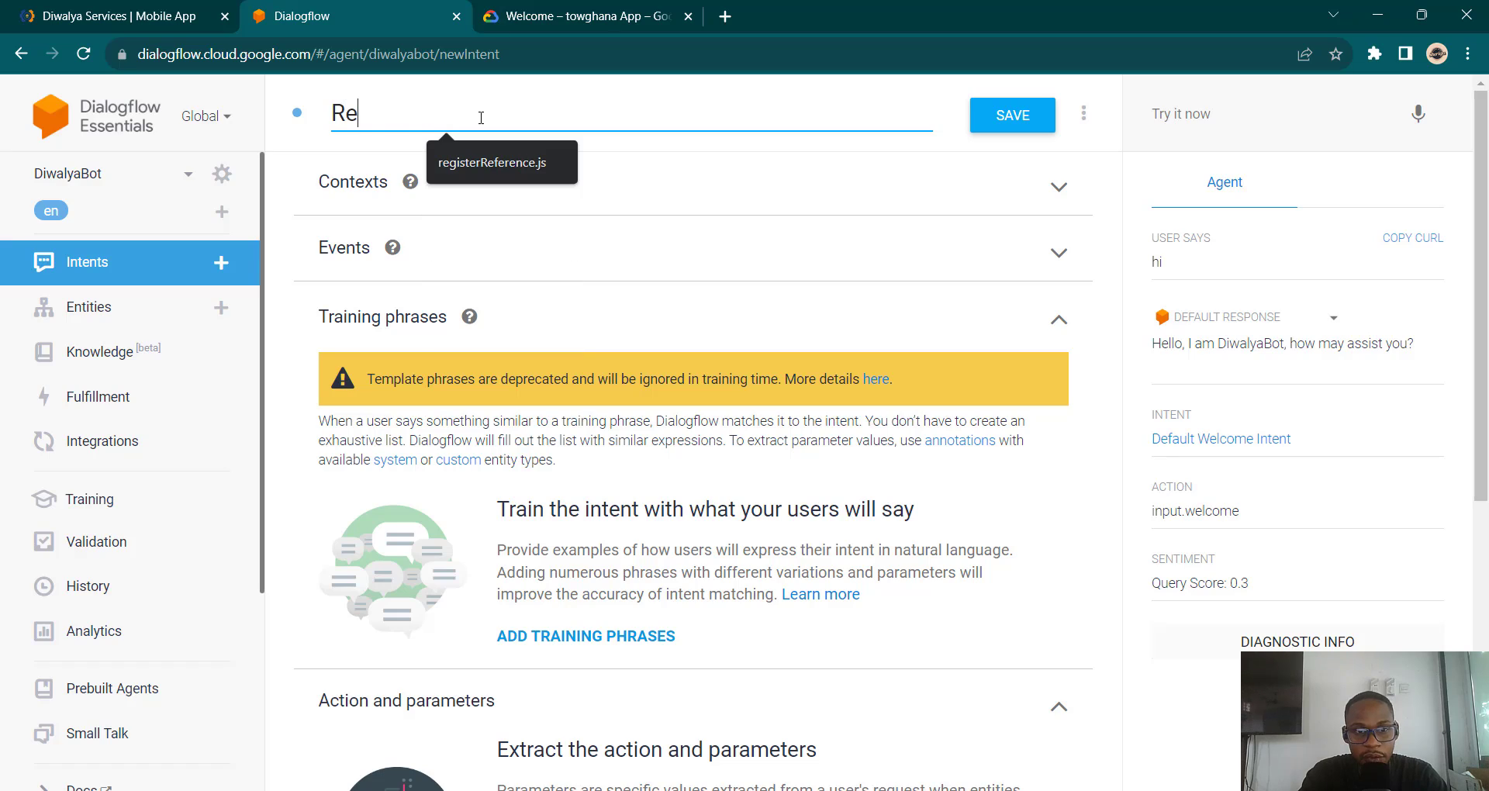
type("quest")
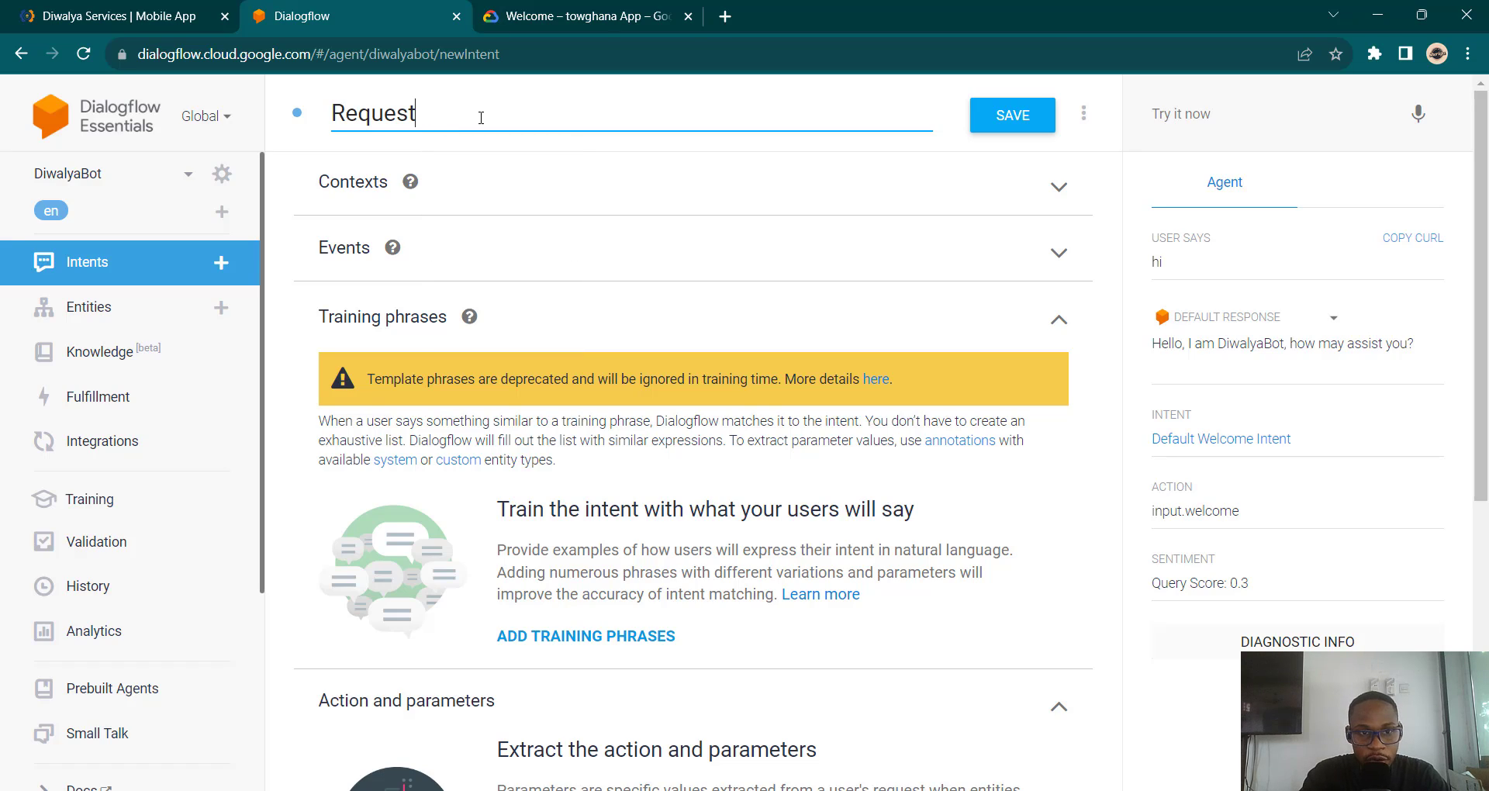
type("Servie")
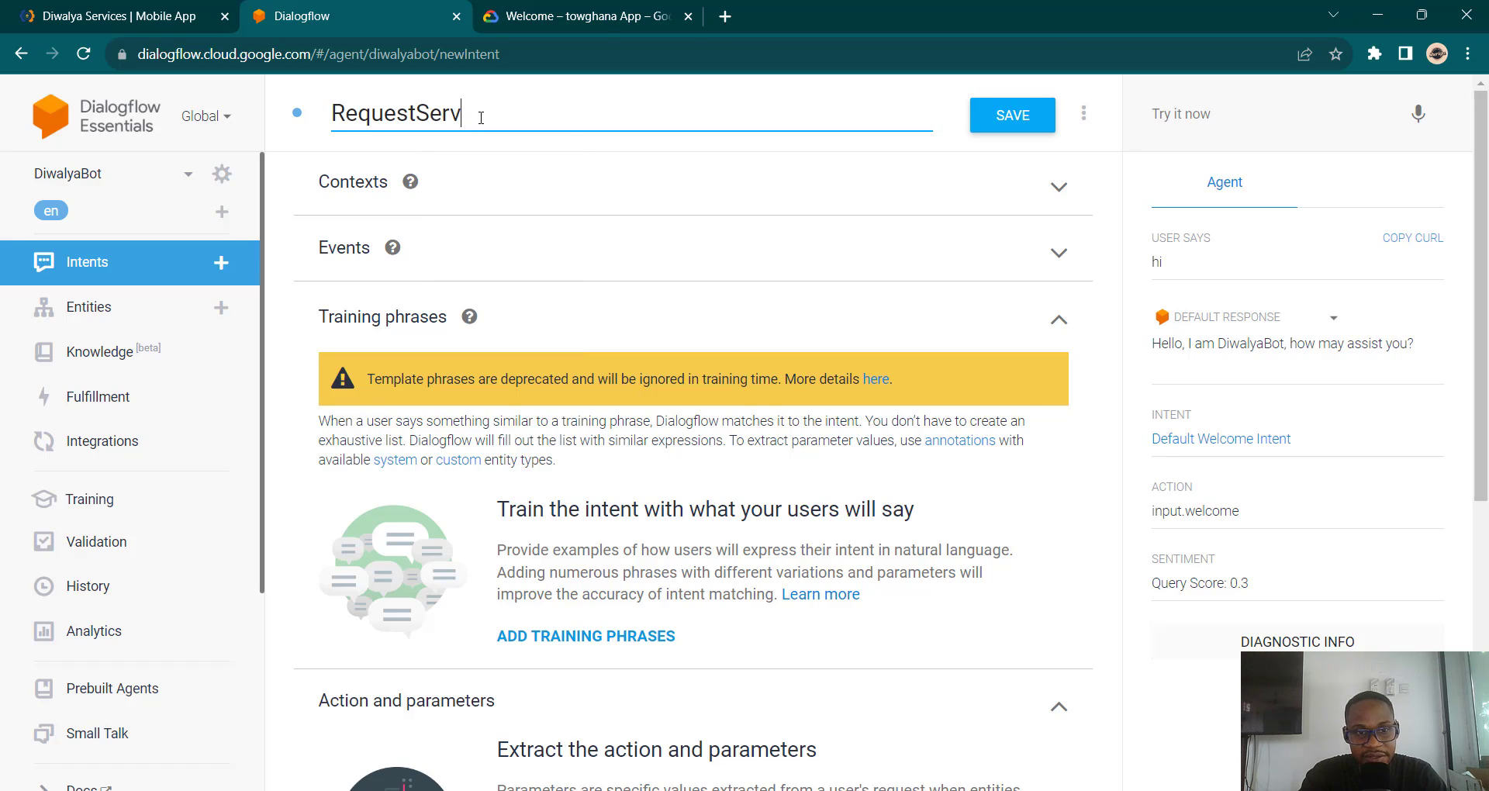
key("BackSpace")
type("se")
key("BackSpace")
key("BackSpace")
type("ce")
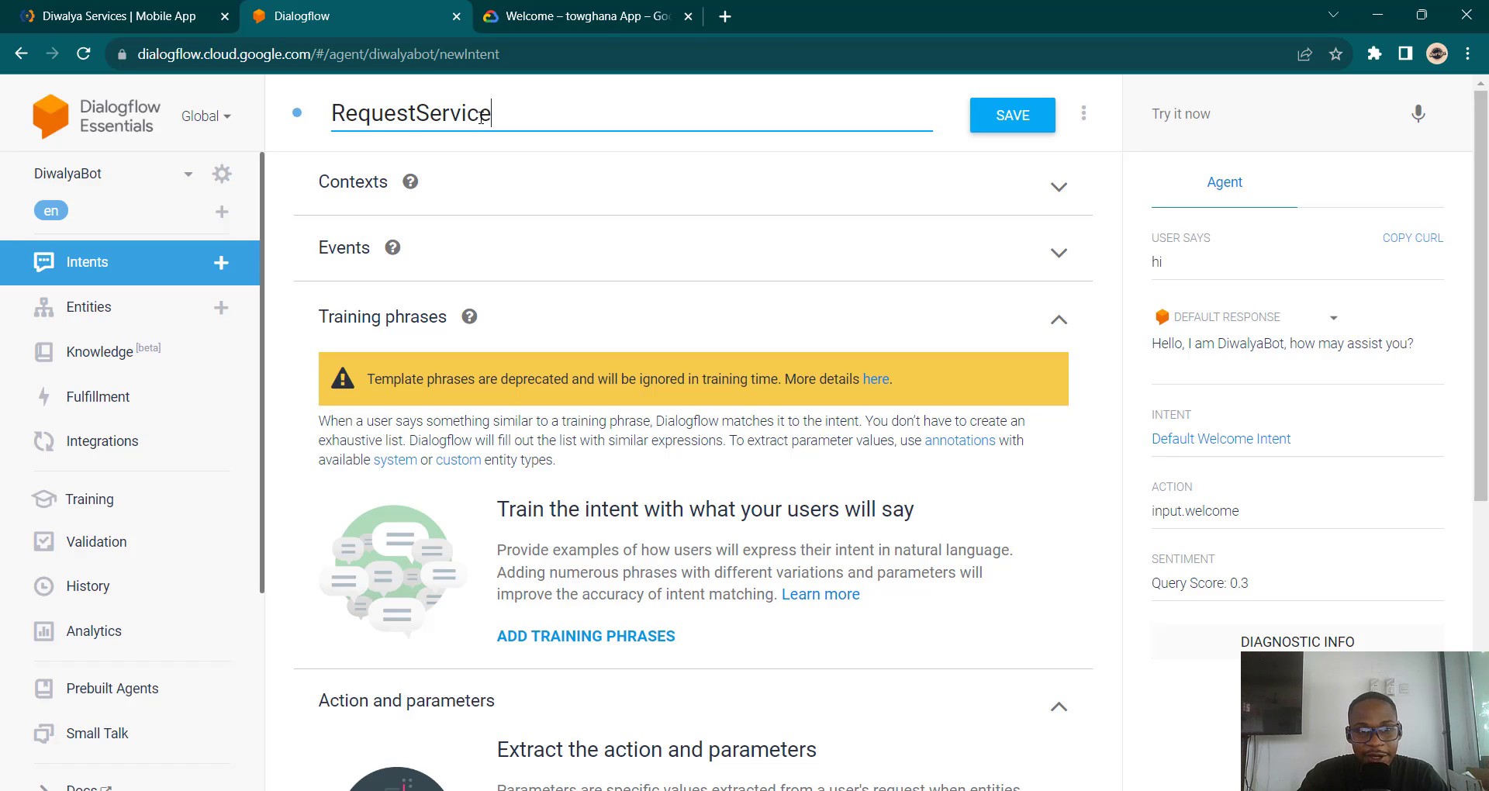
left_click(1013, 120)
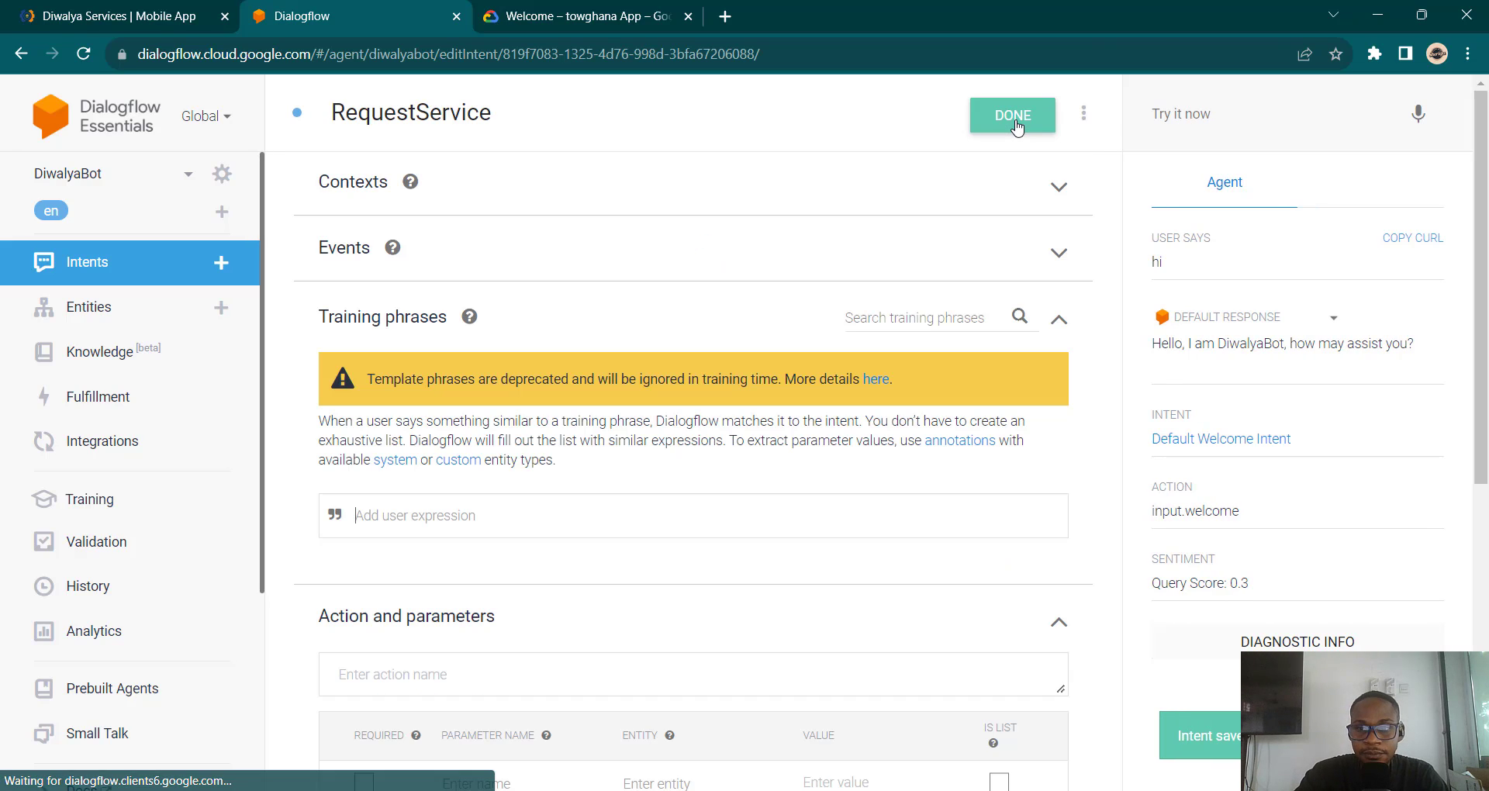
Step: Enter 'Hi I want to request a service' as RequestService's first training phrase
scroll(644, 439, "down", 3)
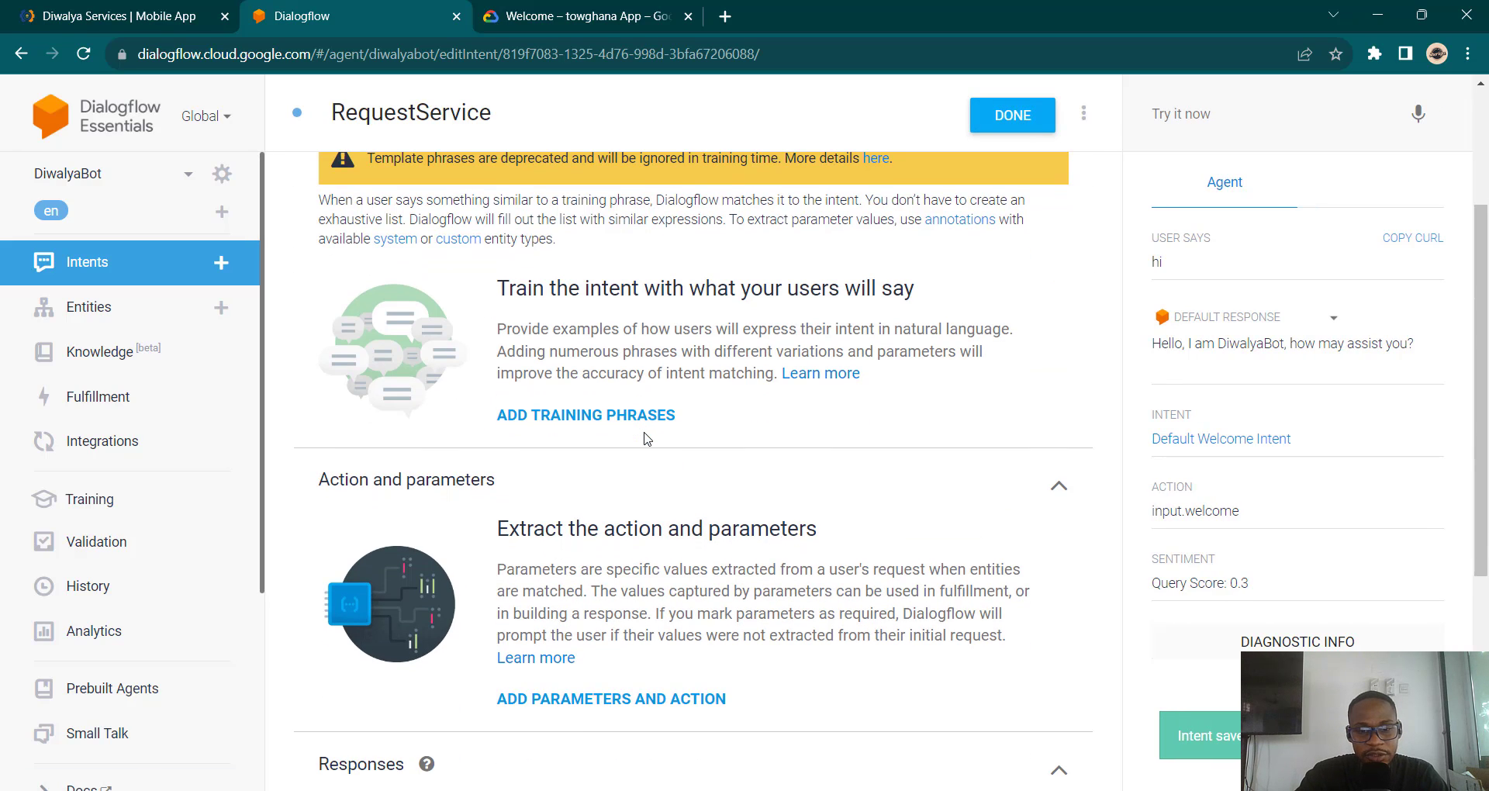
scroll(644, 439, "down", 5)
scroll(644, 439, "up", 8)
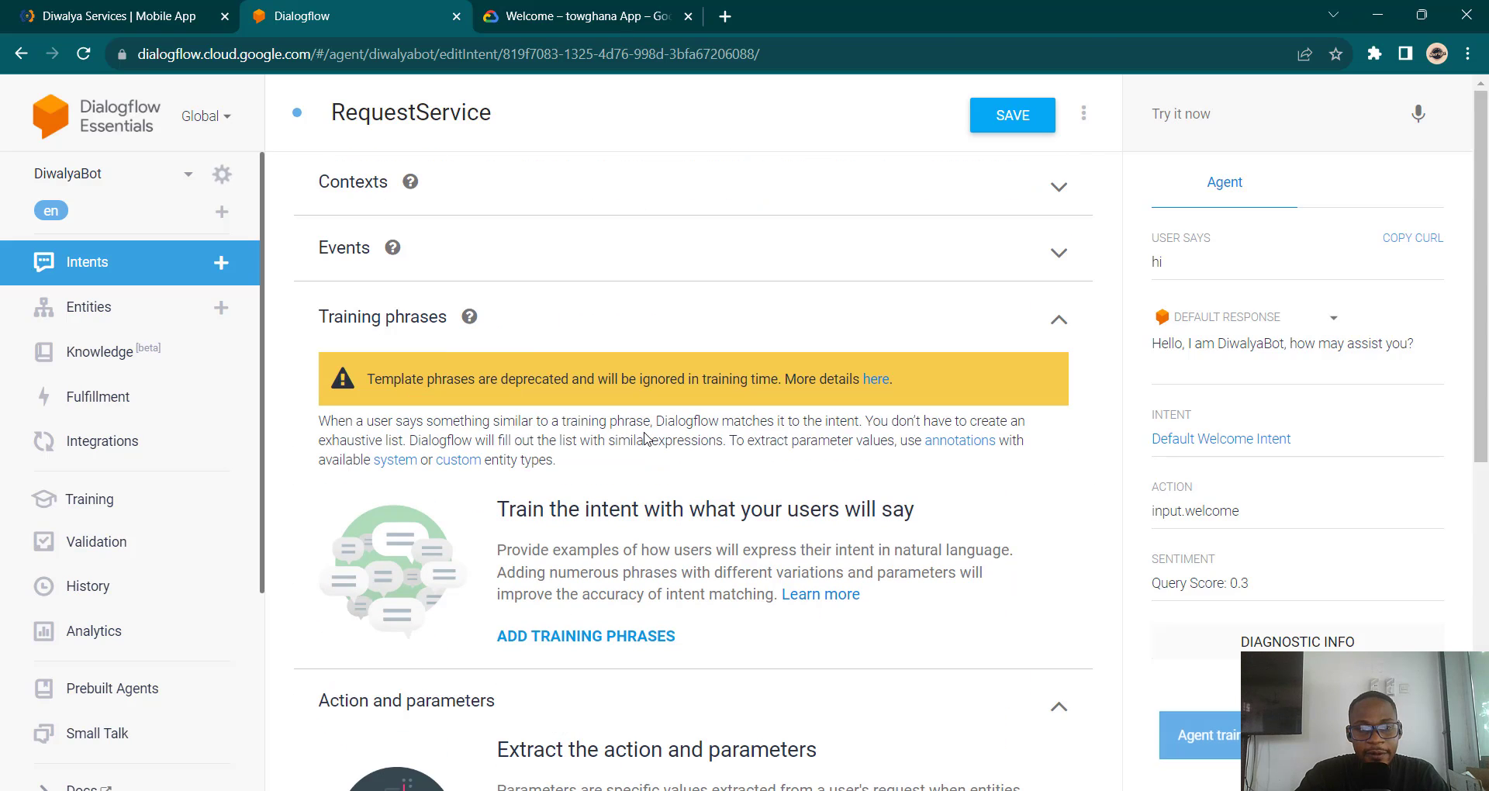
left_click(568, 638)
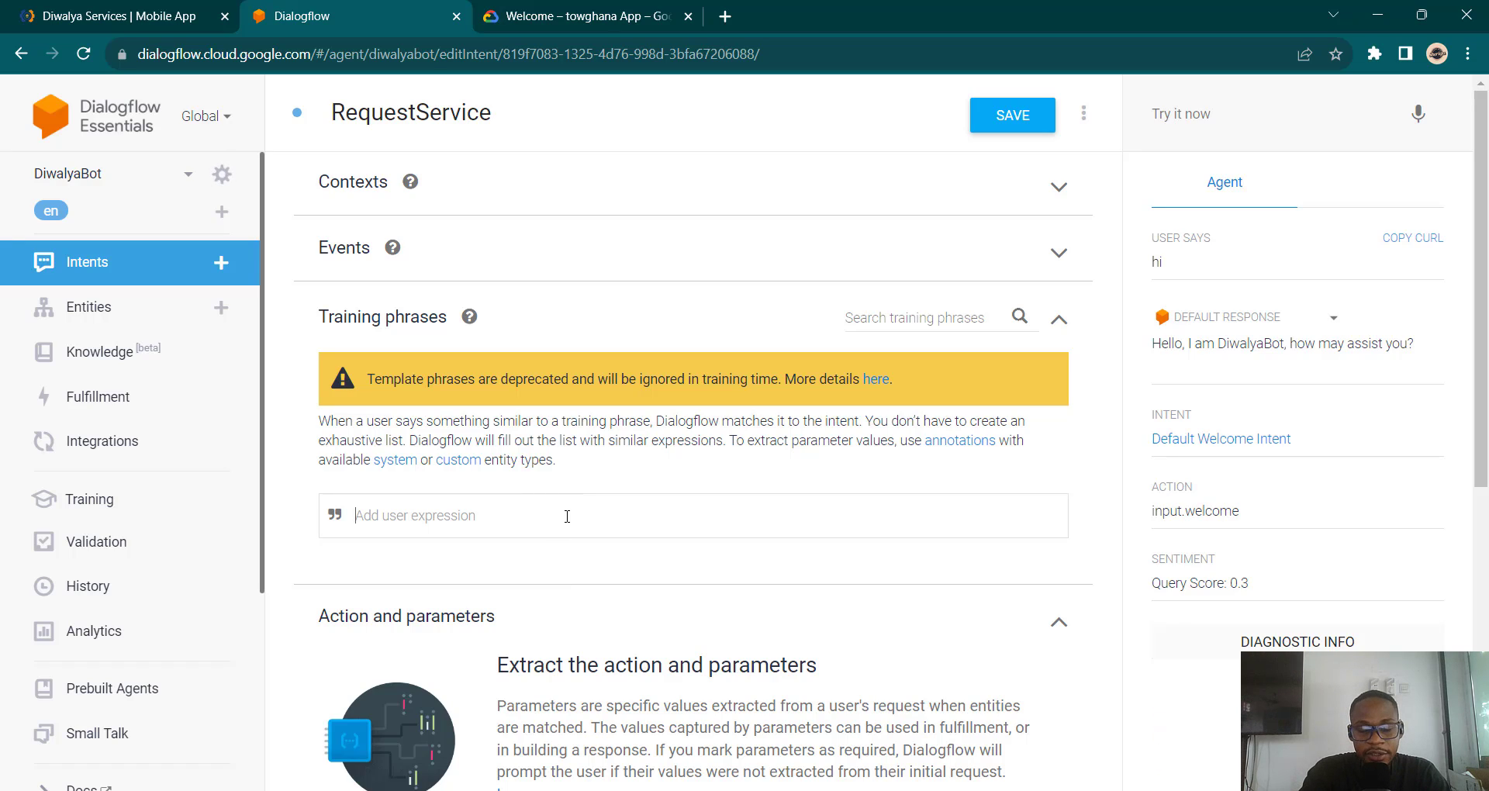
type("Hi")
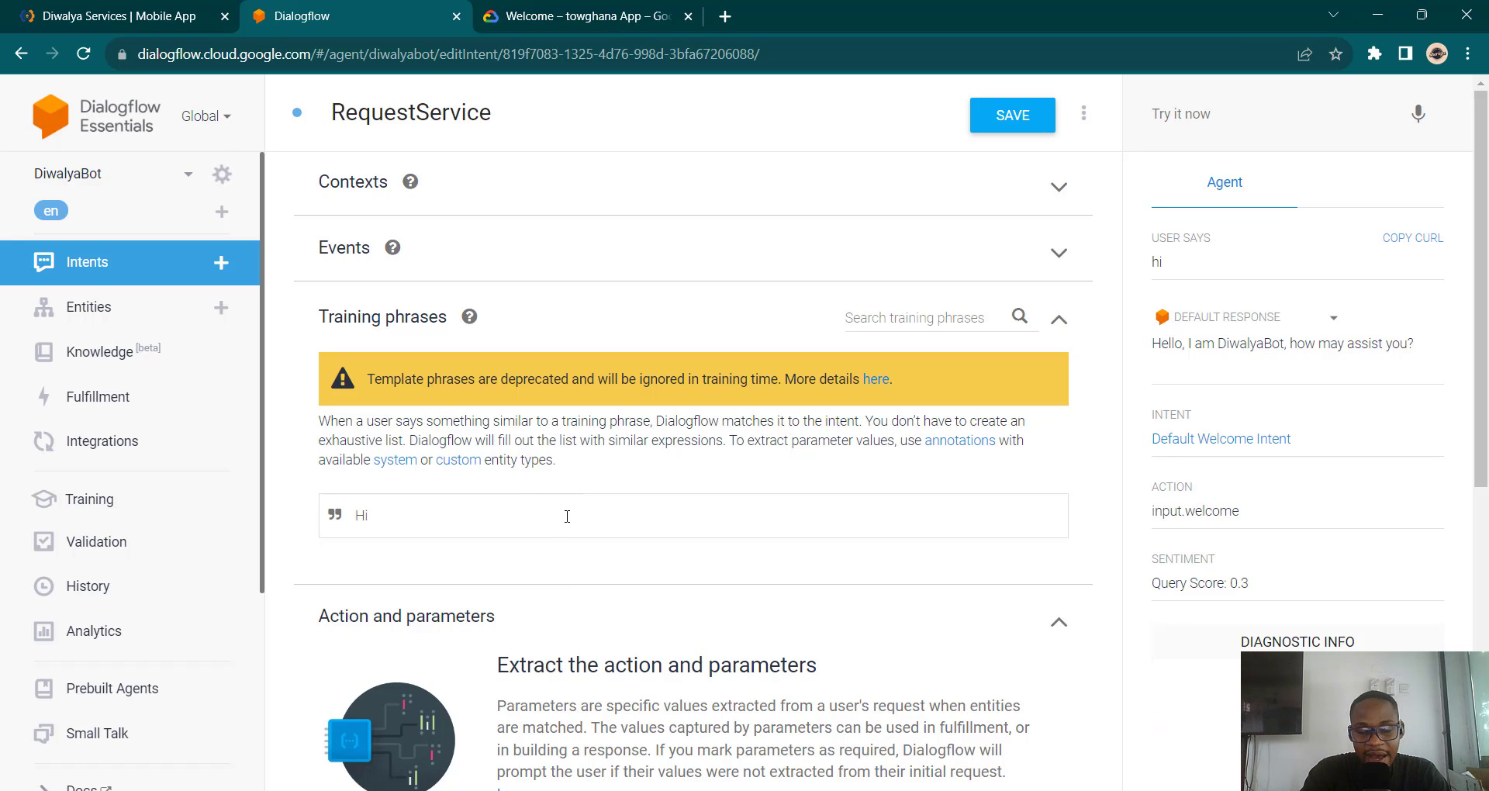
type(" I want")
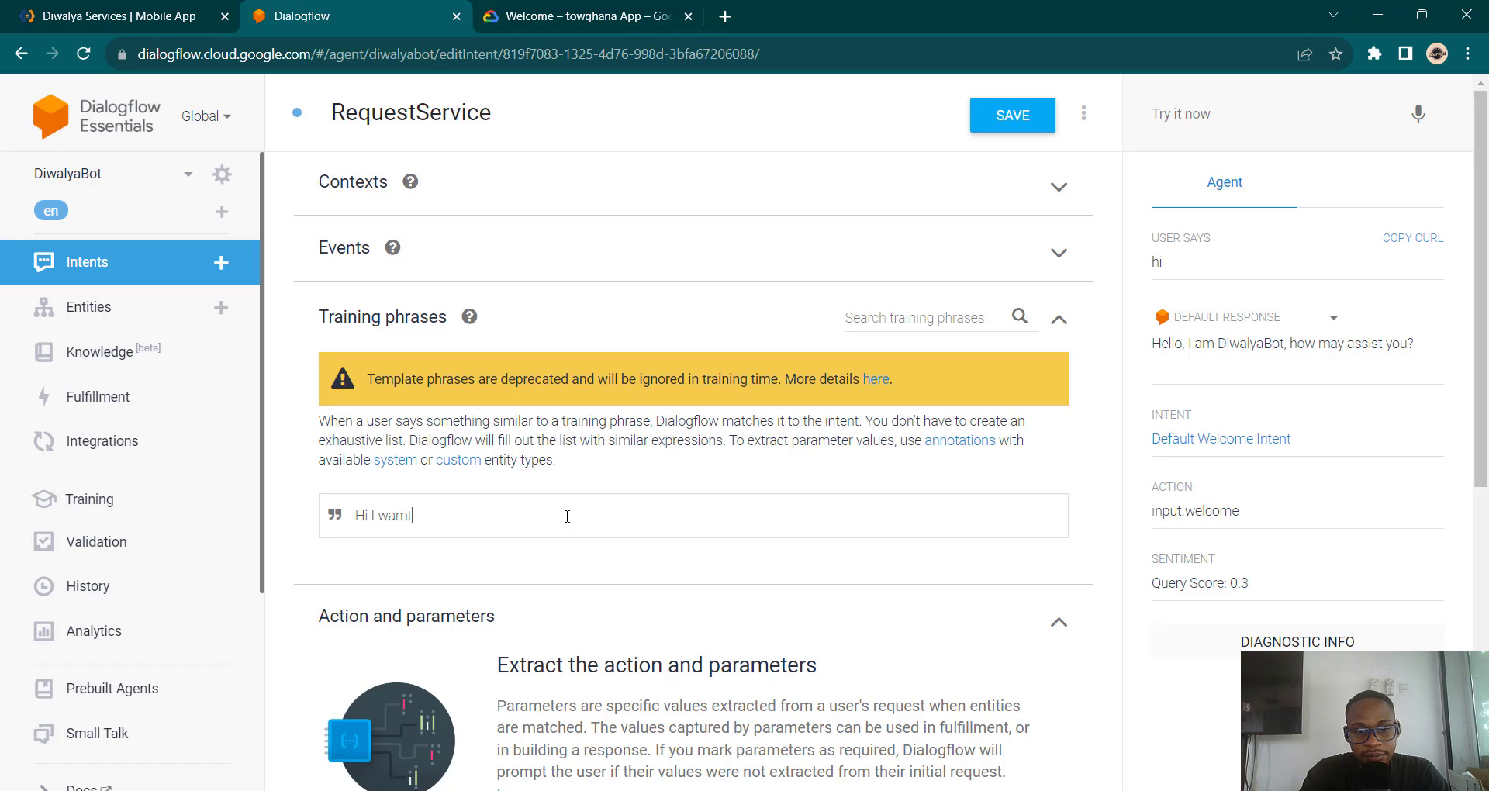
key("BackSpace")
key("BackSpace")
type("nt t")
key("BackSpace")
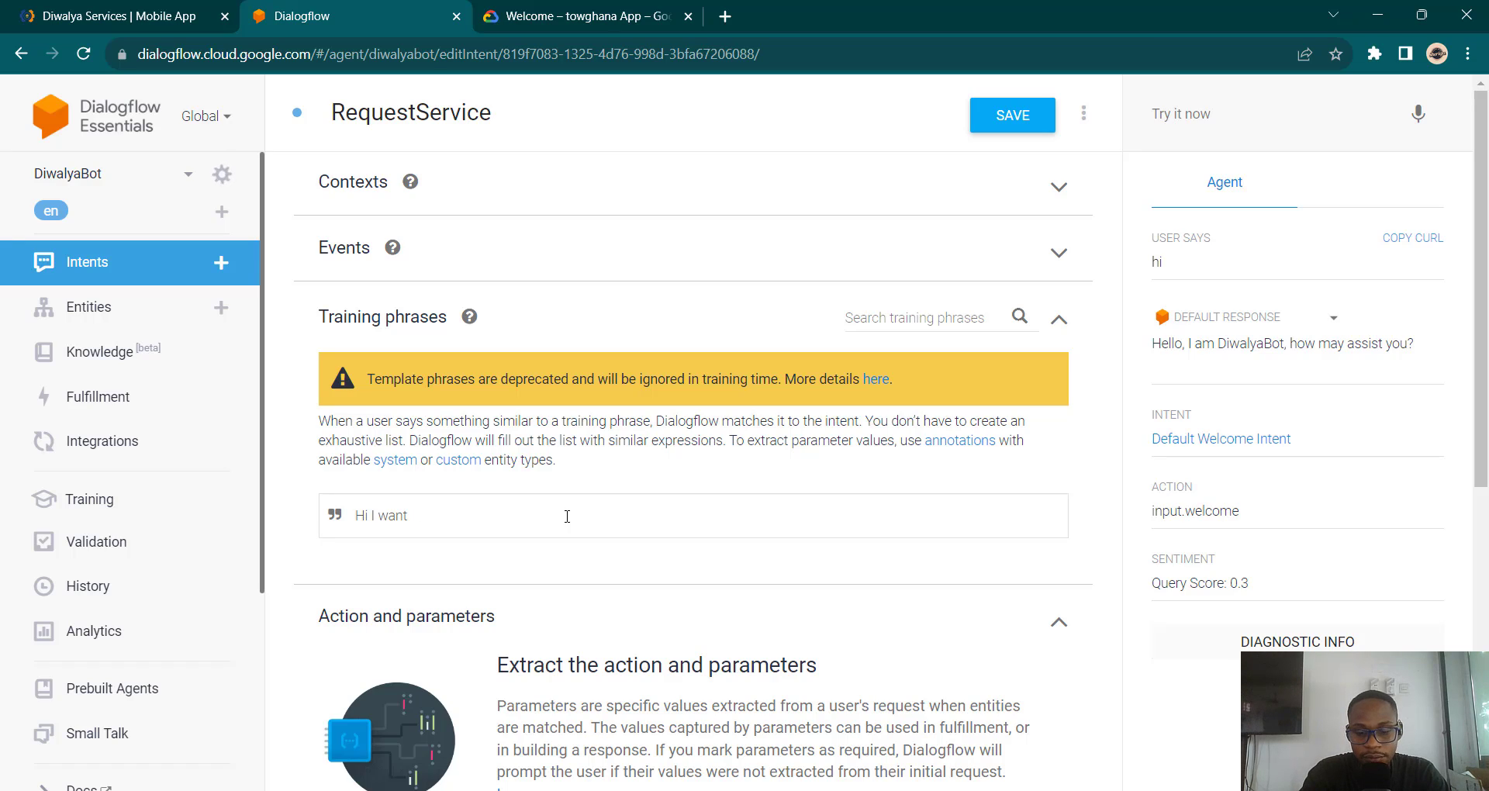
type("to reques")
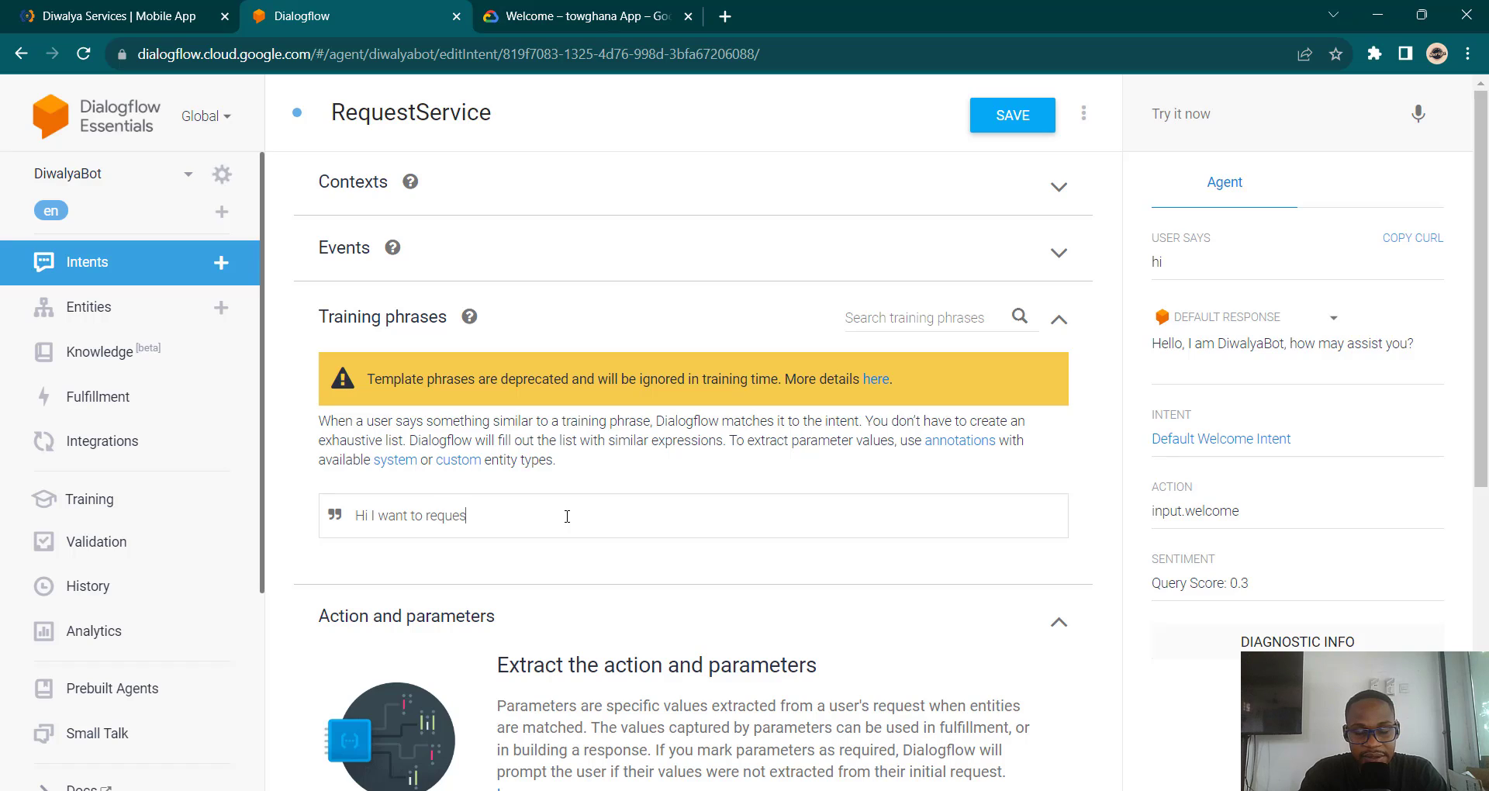
type("t a service")
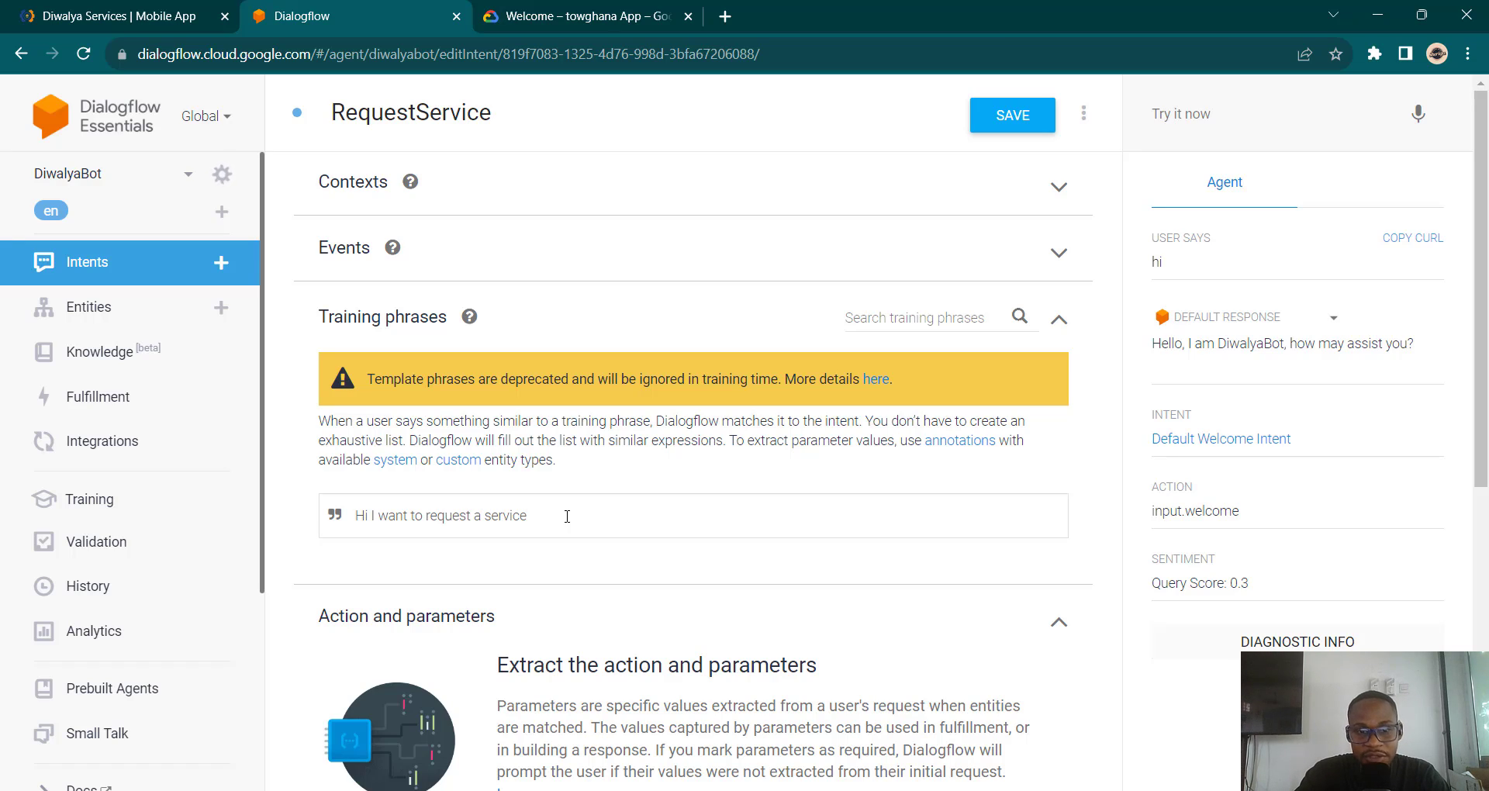
scroll(567, 516, "down", 6)
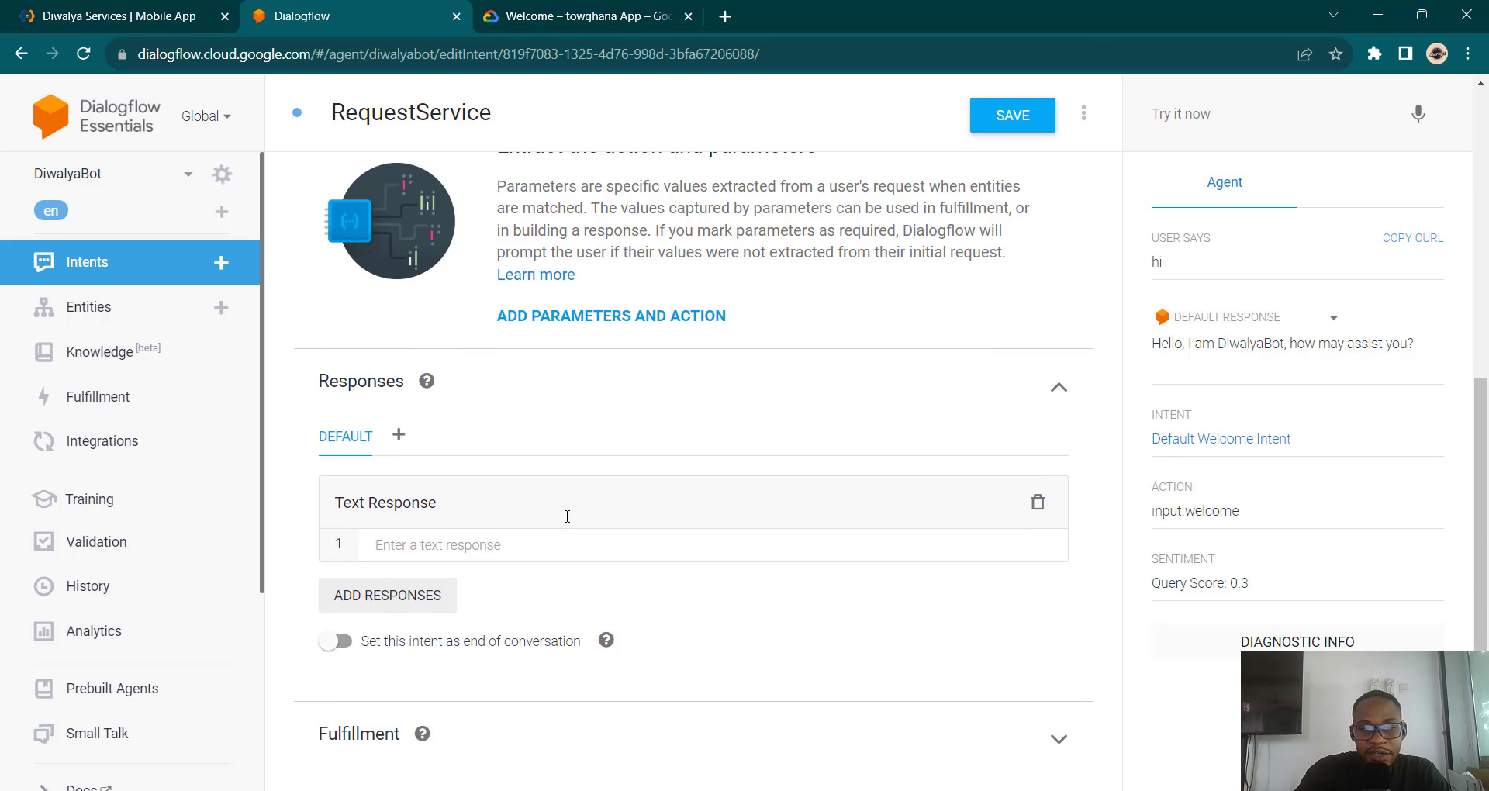
Step: Add the text response 'Ok, your request is being processed', save the intent, and review it
left_click(503, 544)
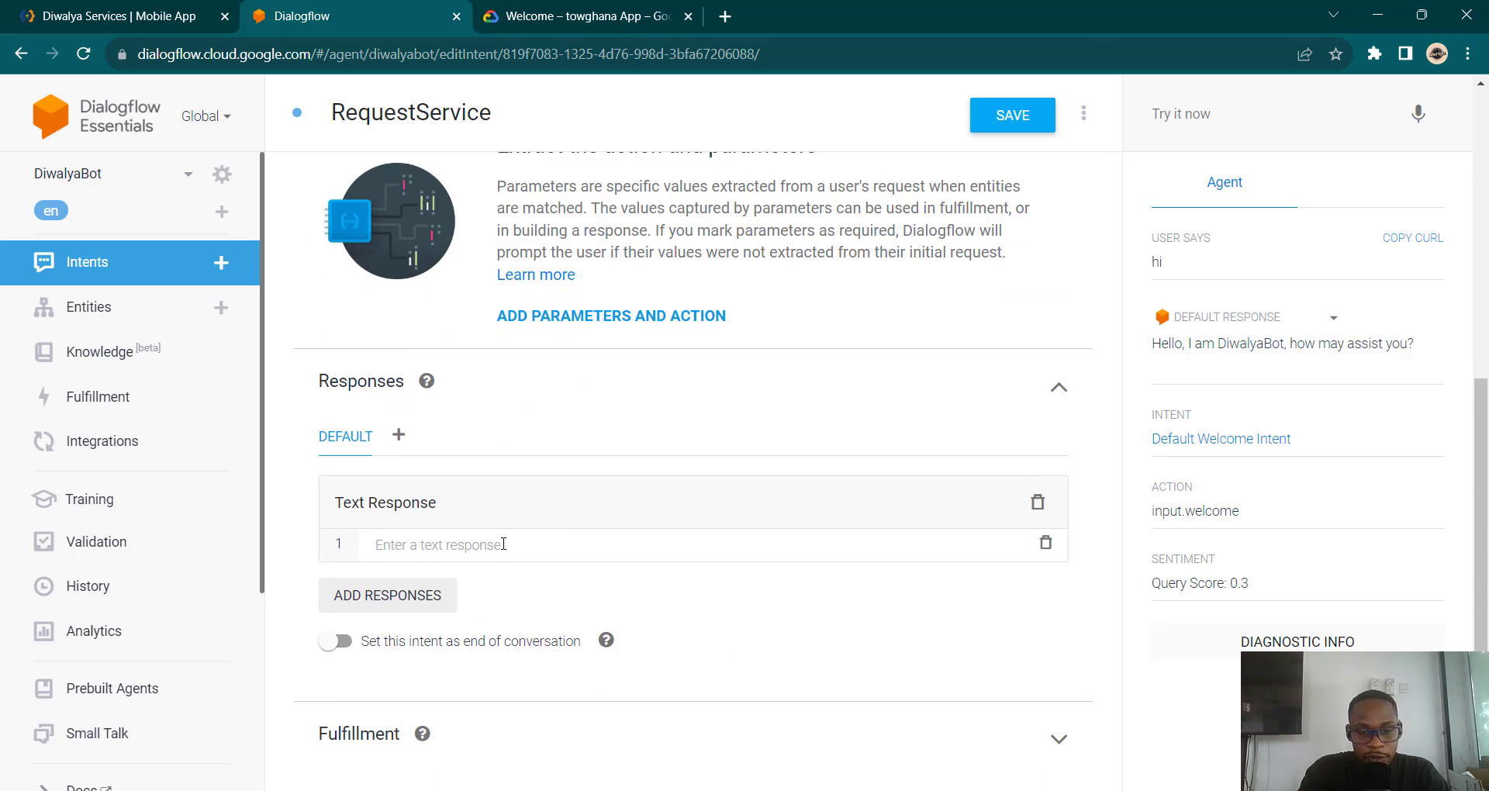
type("Ok")
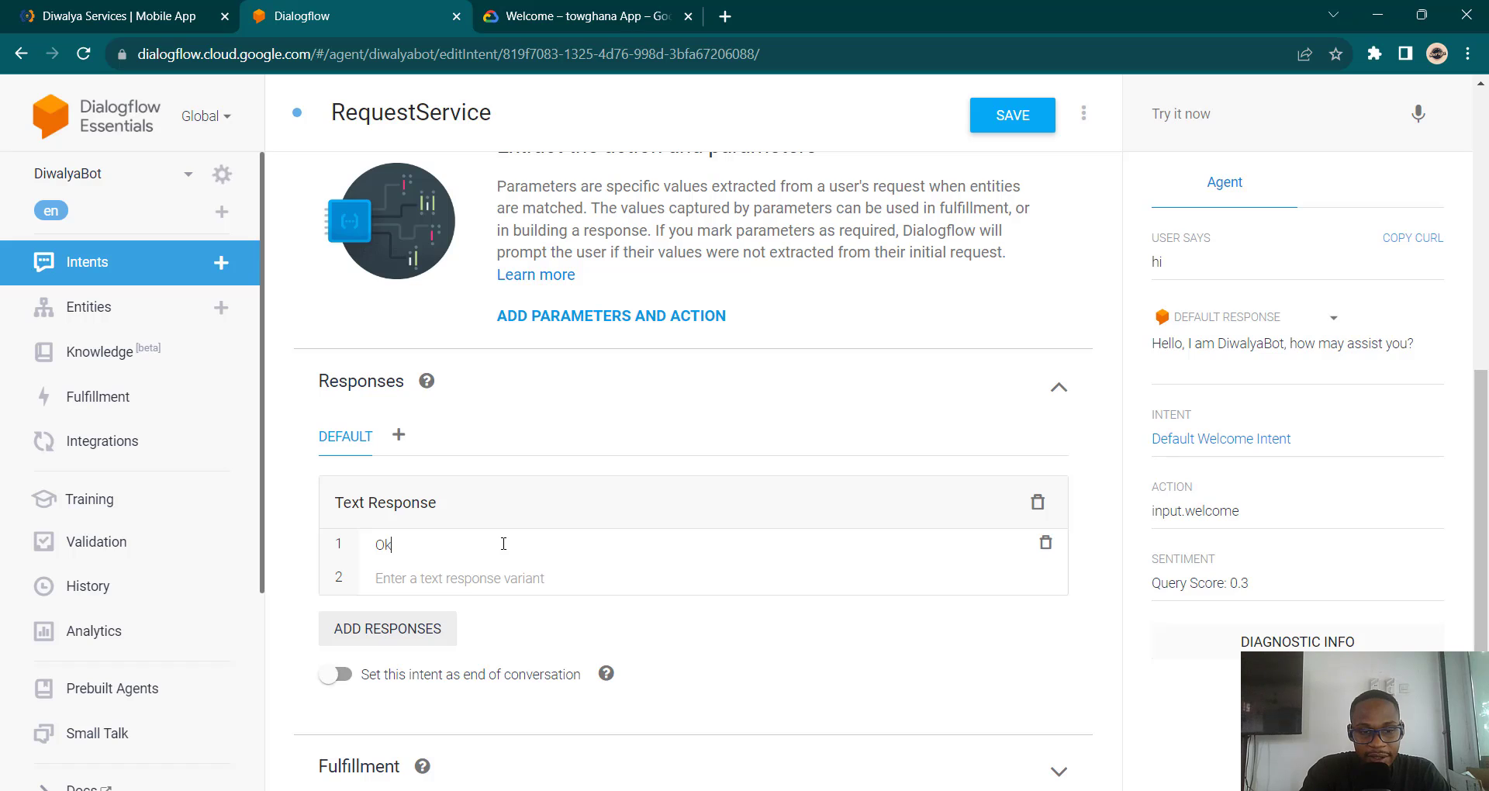
type(", your requ")
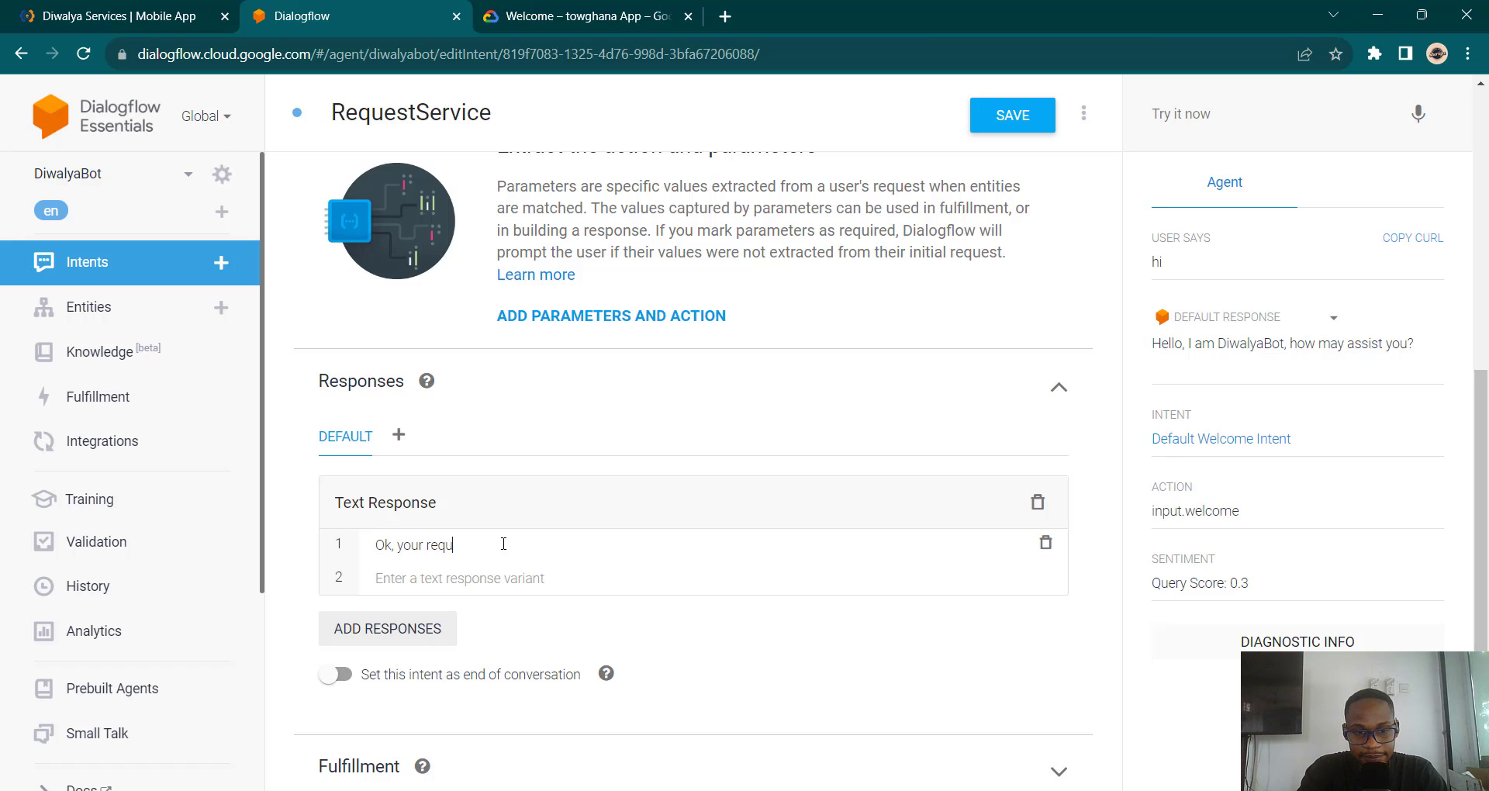
type("est is ")
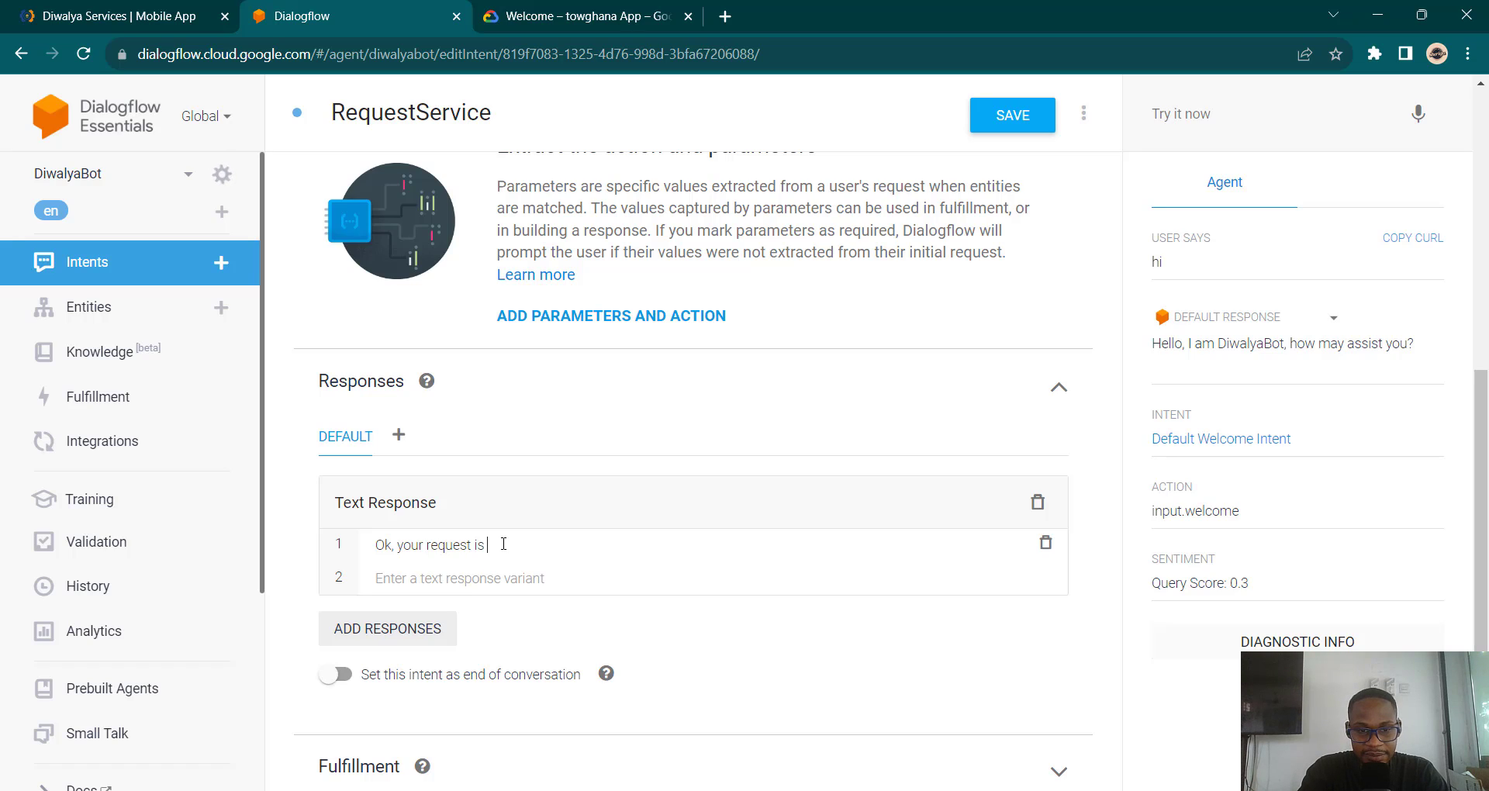
type("being processed")
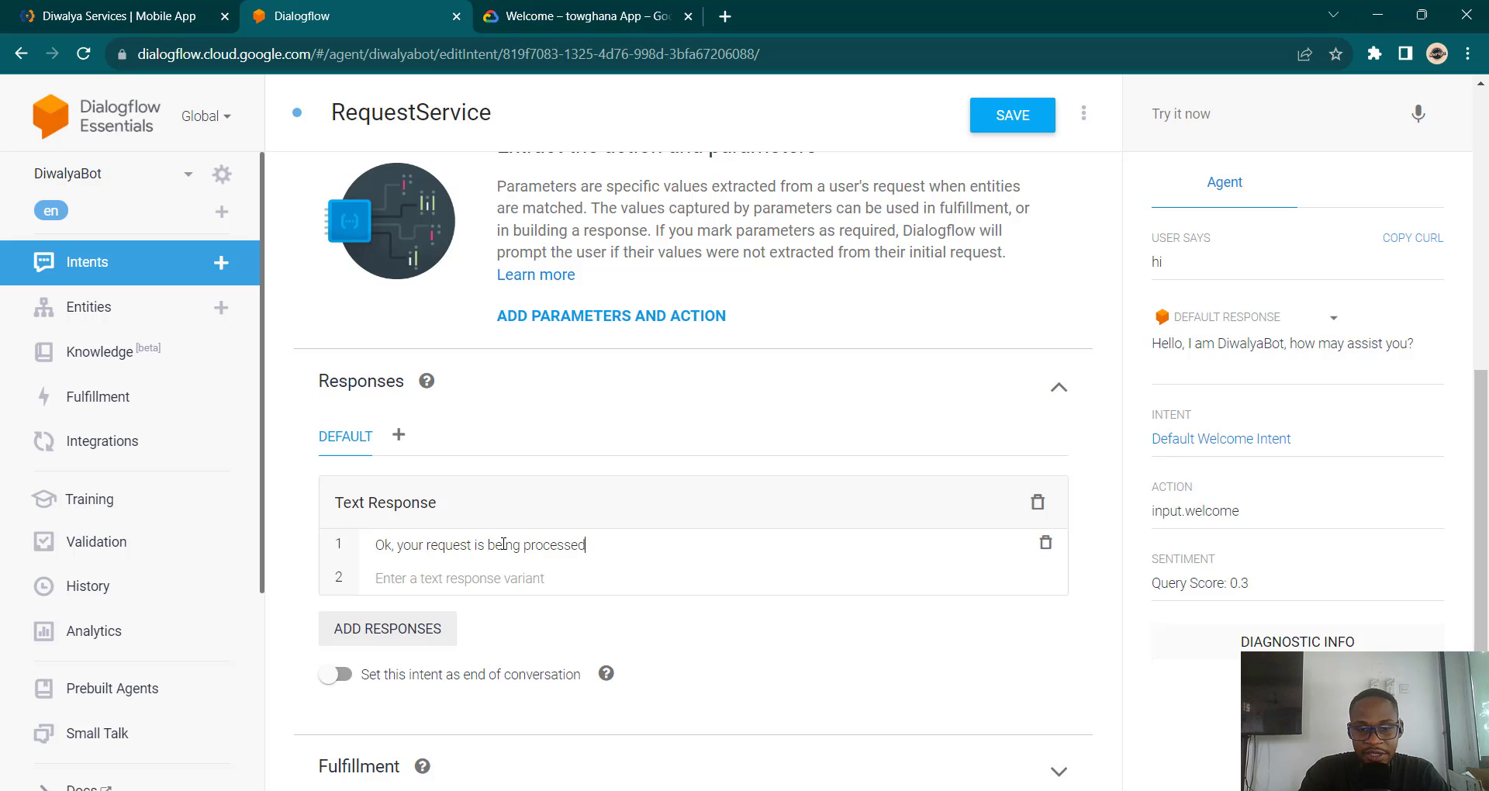
left_click(1012, 117)
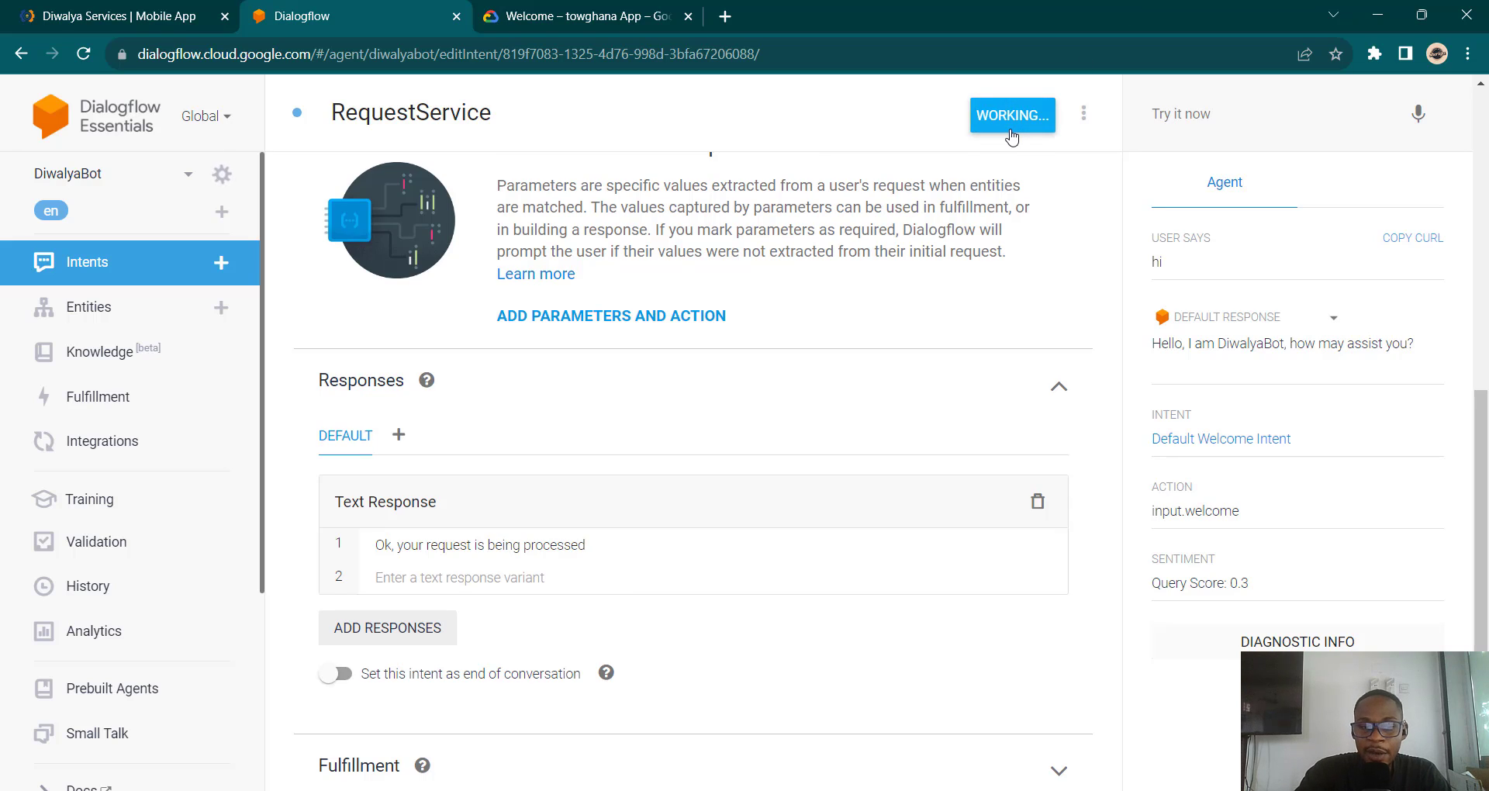
scroll(844, 402, "up", 5)
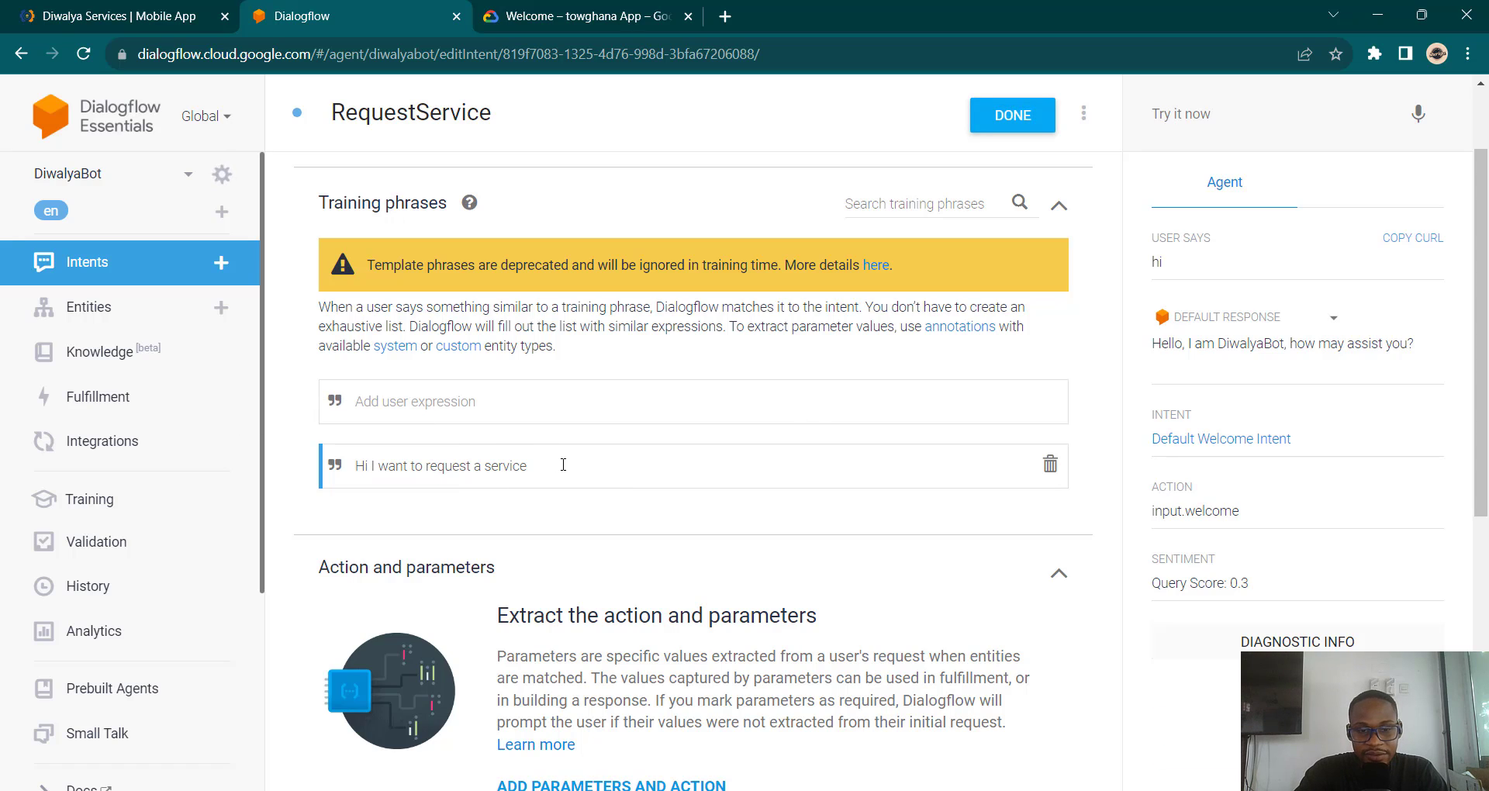
scroll(498, 465, "down", 4)
scroll(563, 465, "down", 1)
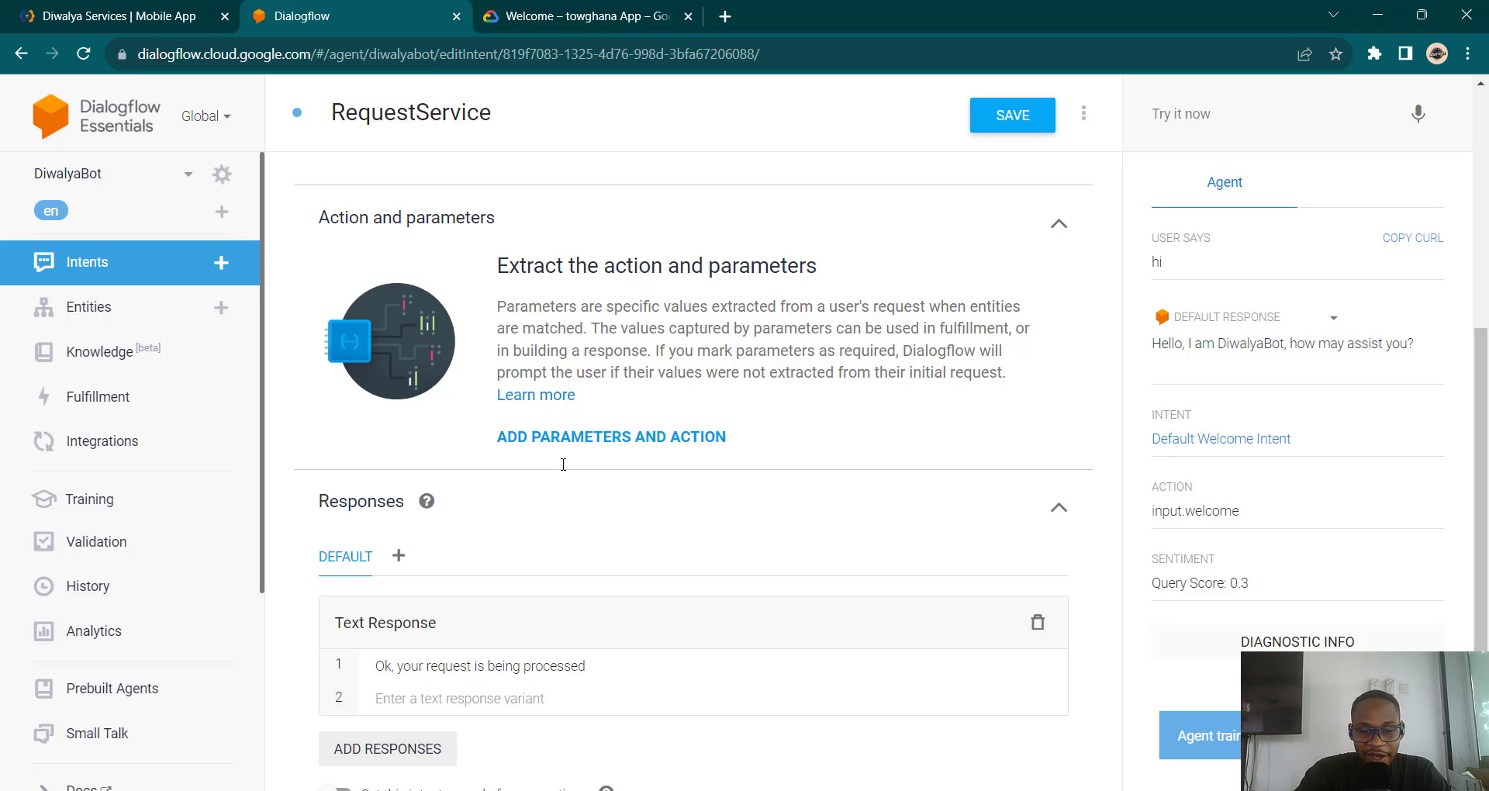
scroll(629, 417, "up", 4)
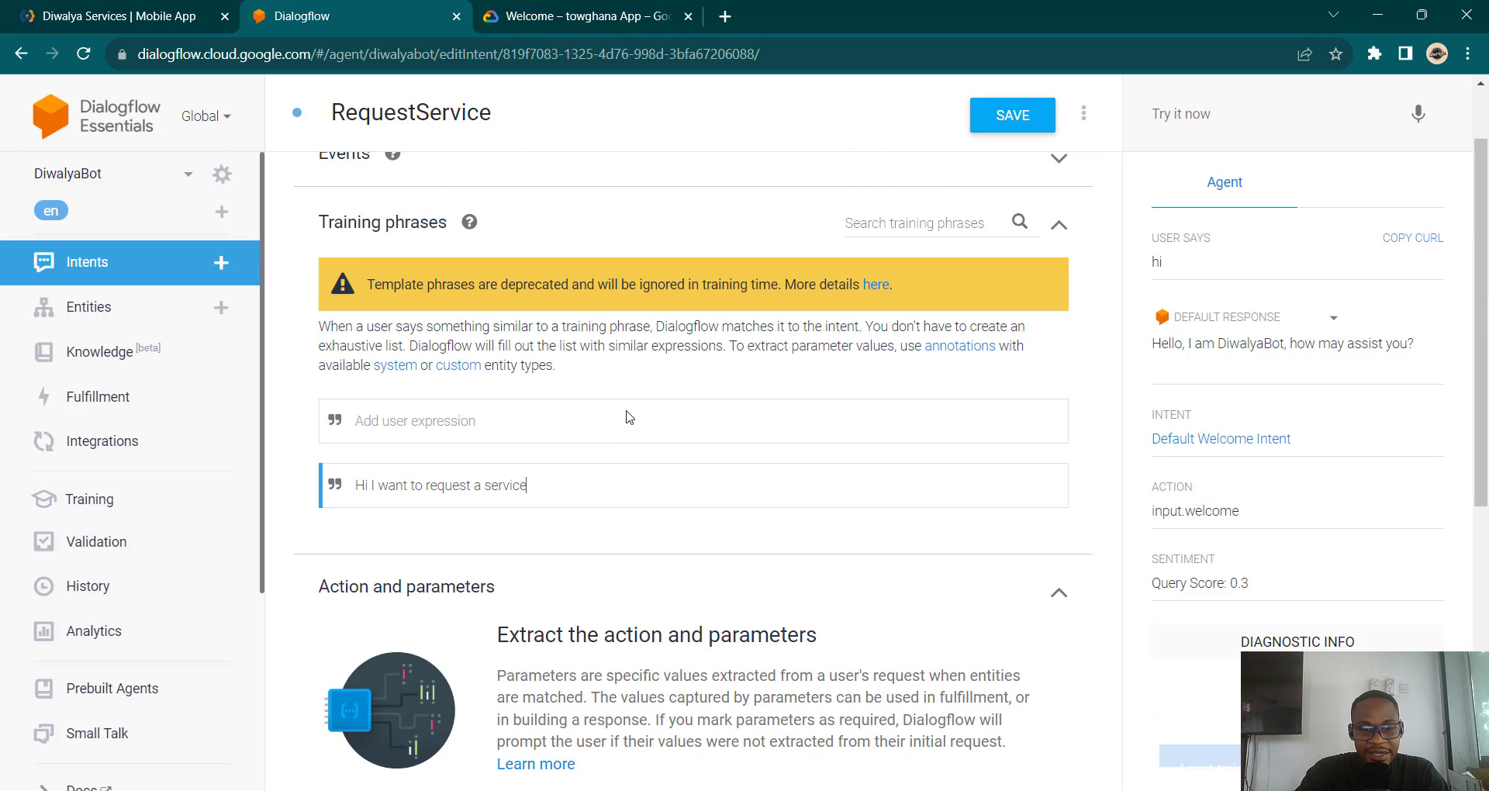
scroll(603, 557, "down", 6)
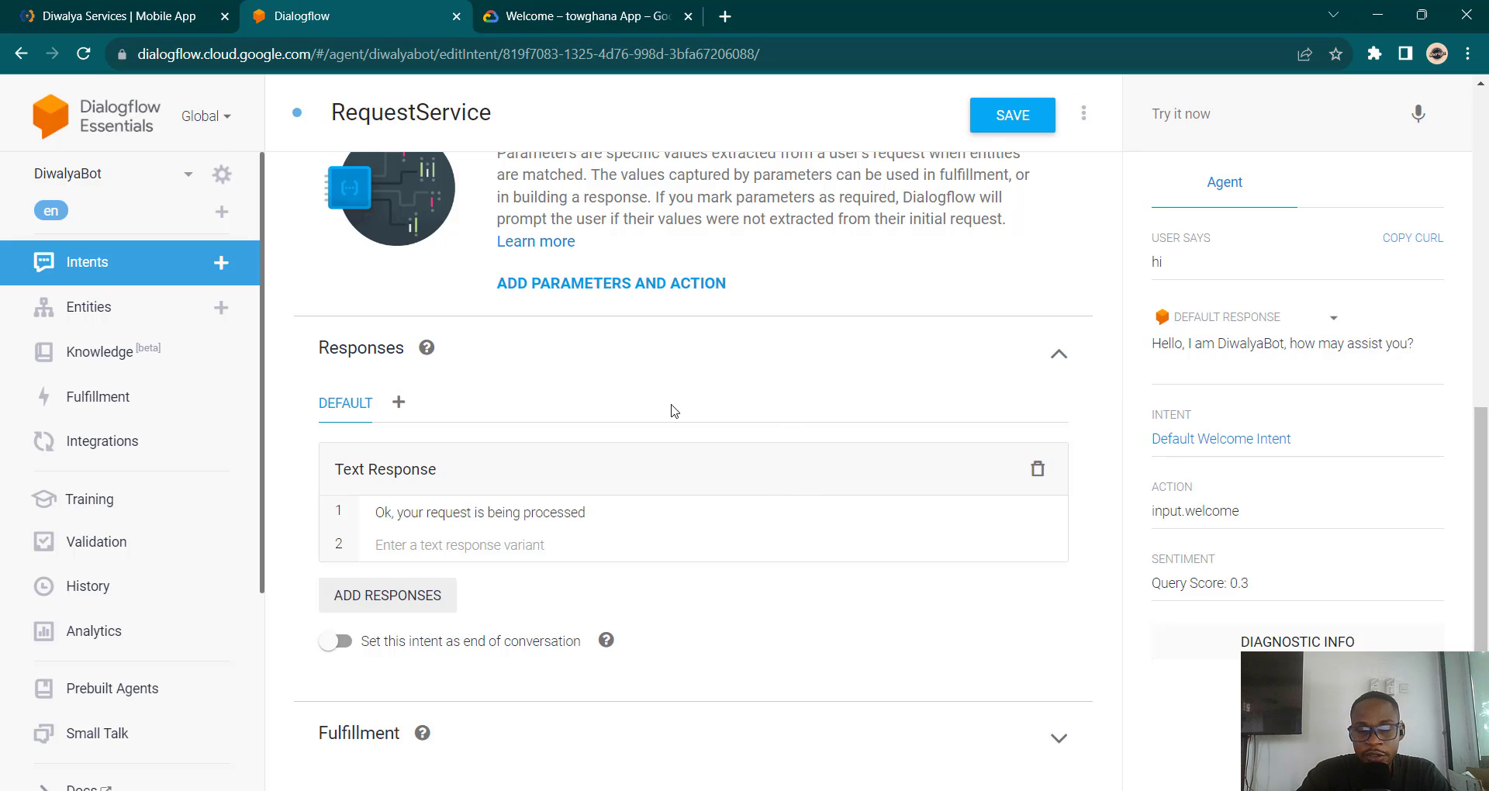
scroll(673, 411, "up", 8)
Step: Send 'Hi I want to request a service' as a test query in Try it now
left_click(1265, 116)
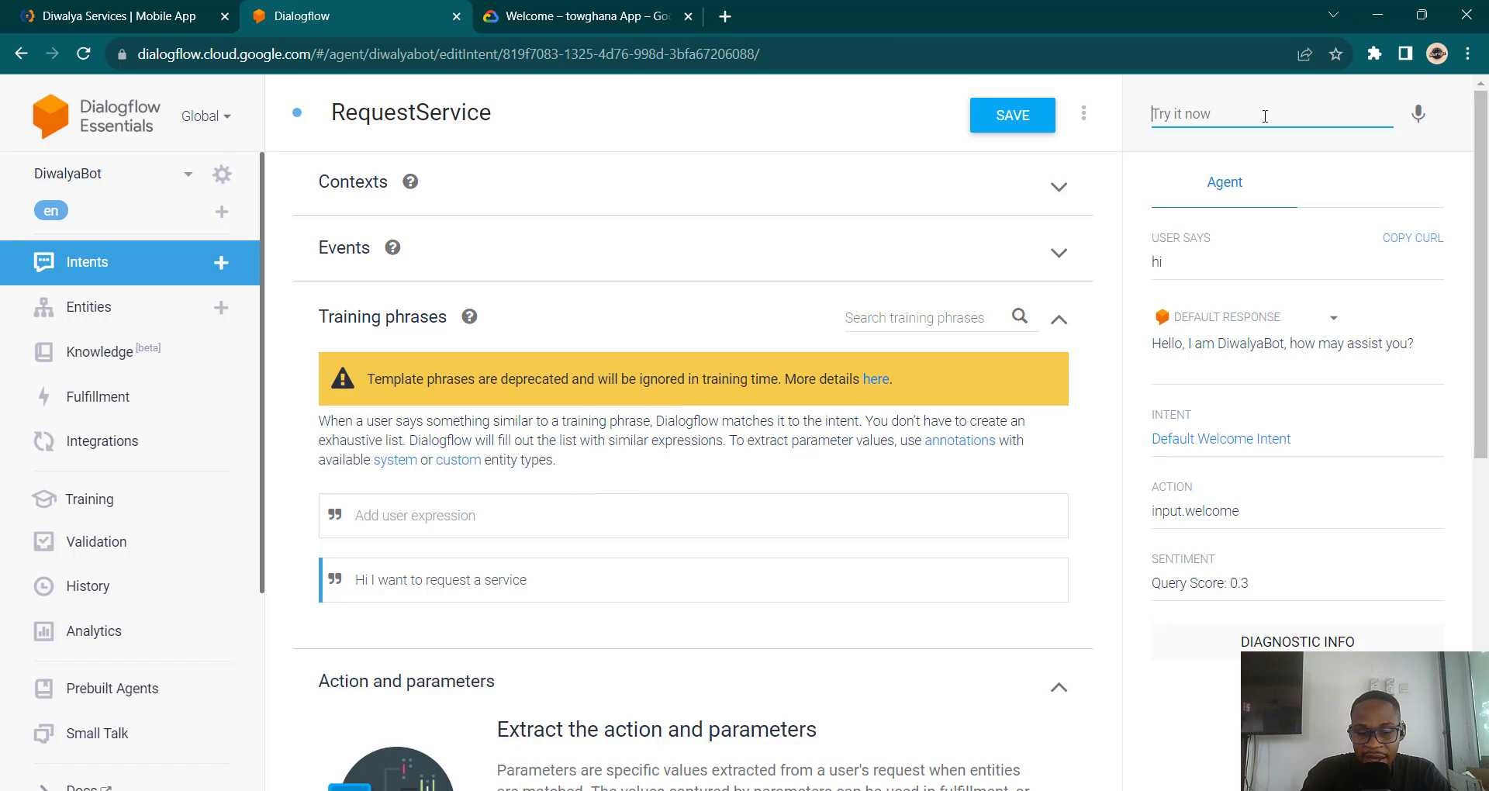
type("Hi I")
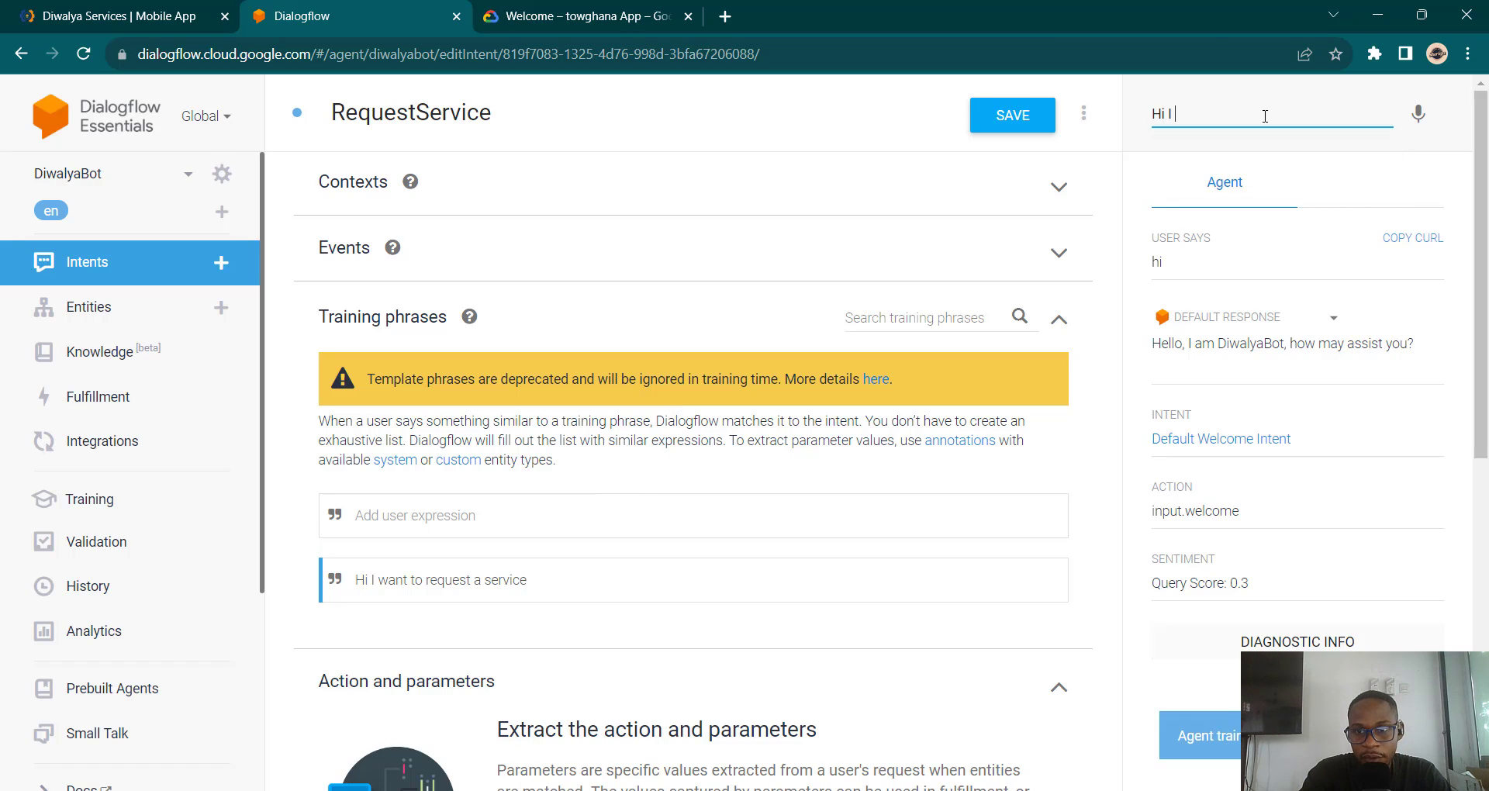
type(" want to request ")
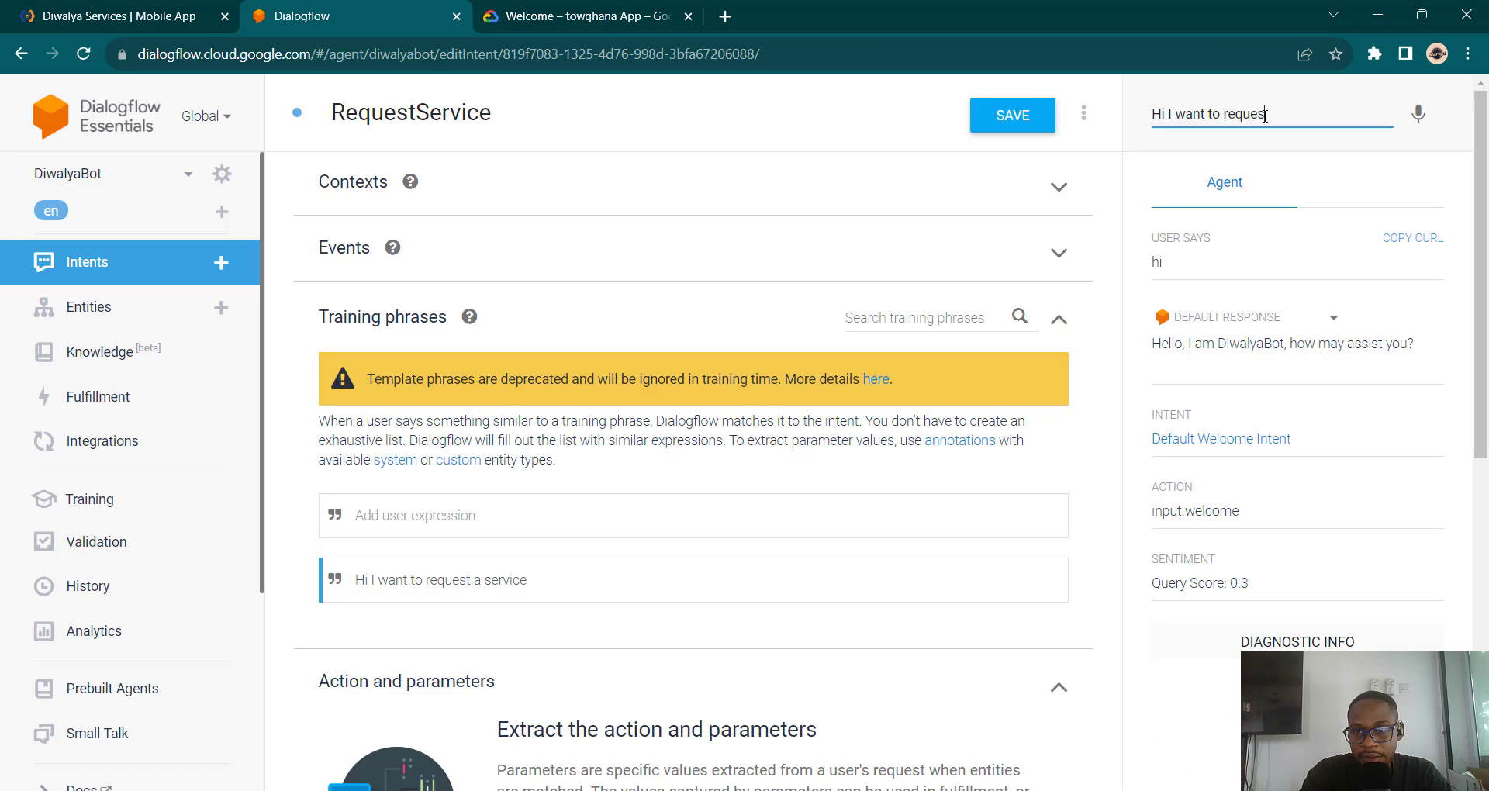
type("a serv")
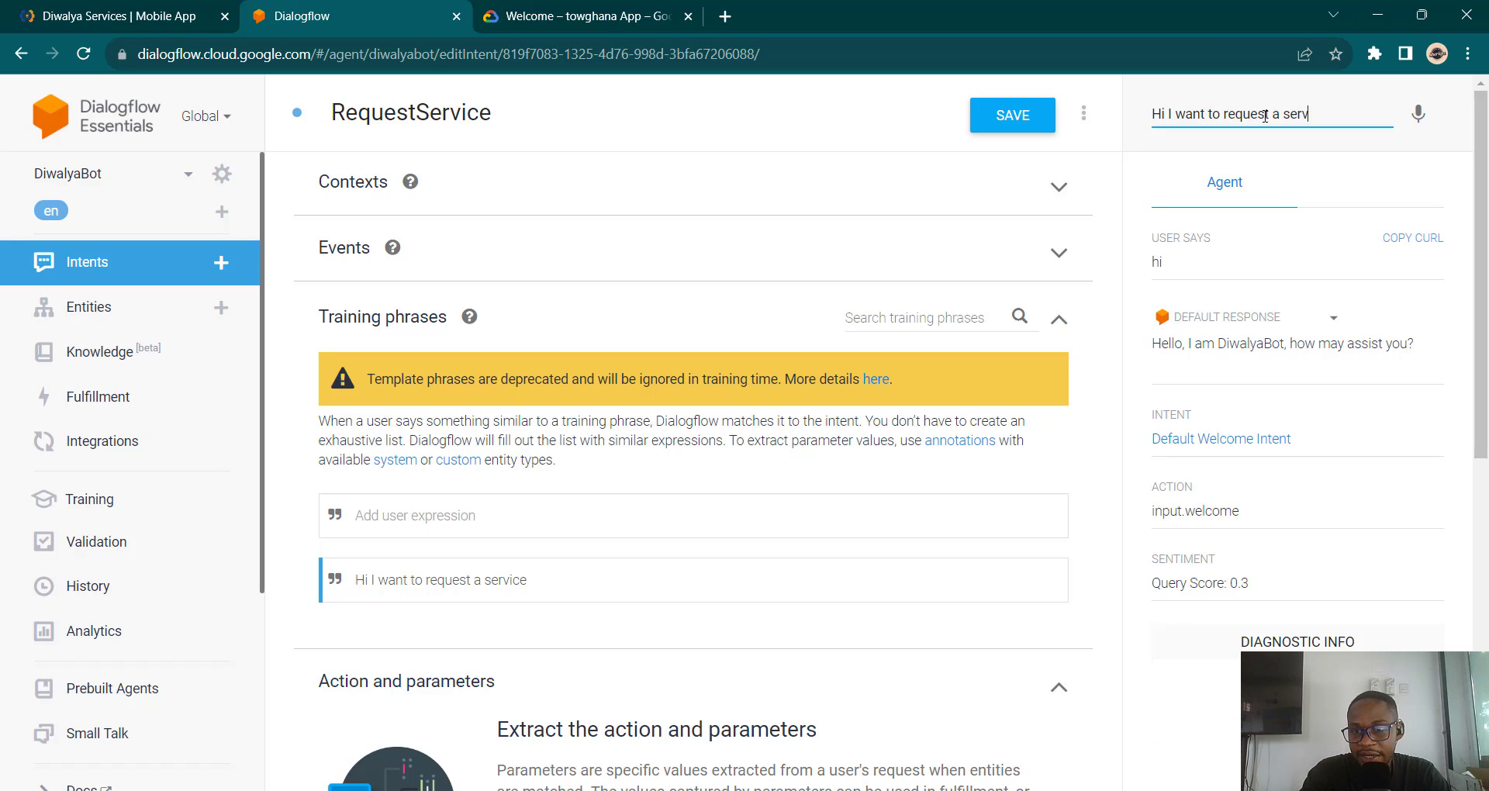
key("BackSpace")
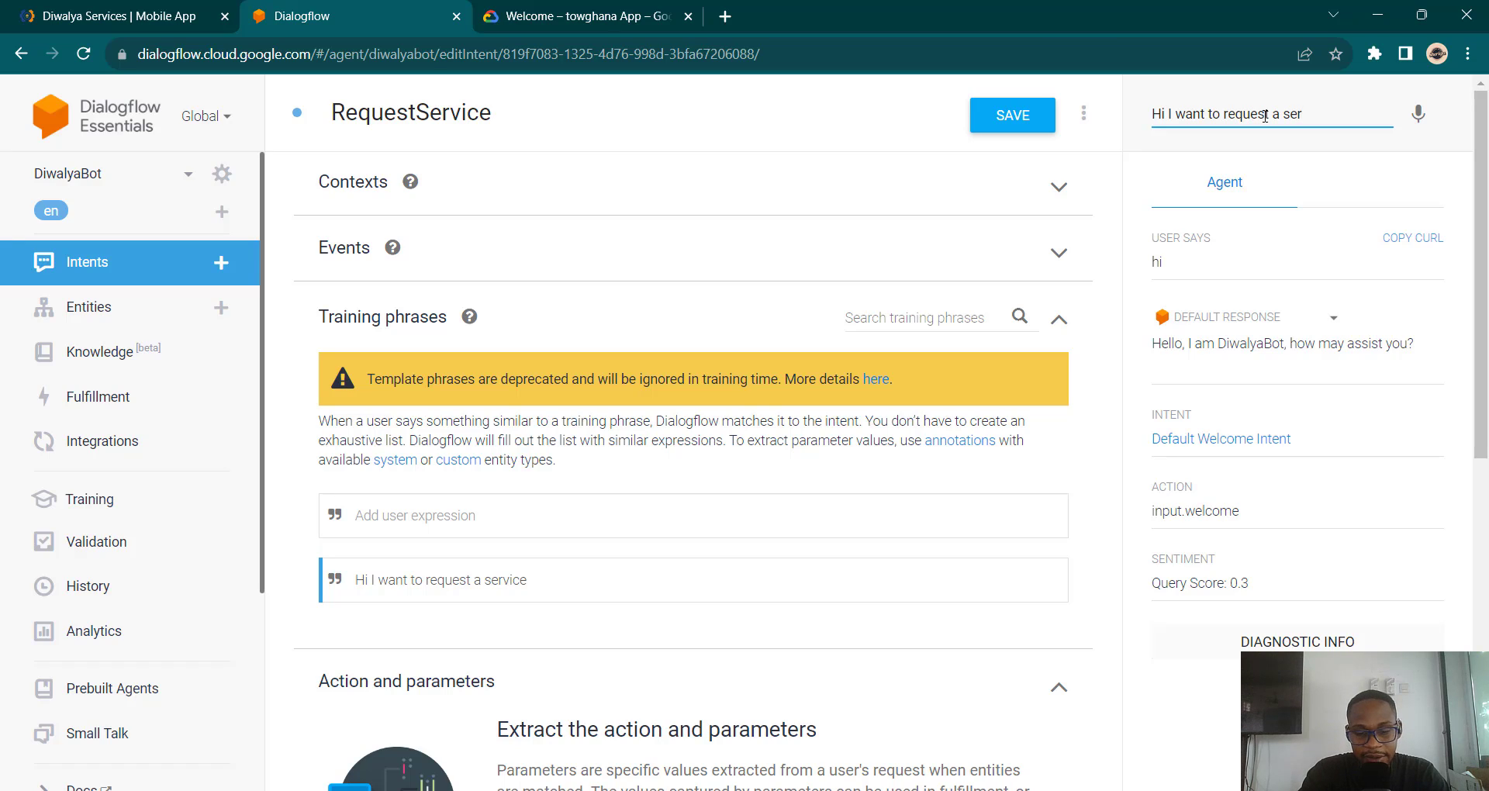
type("vi")
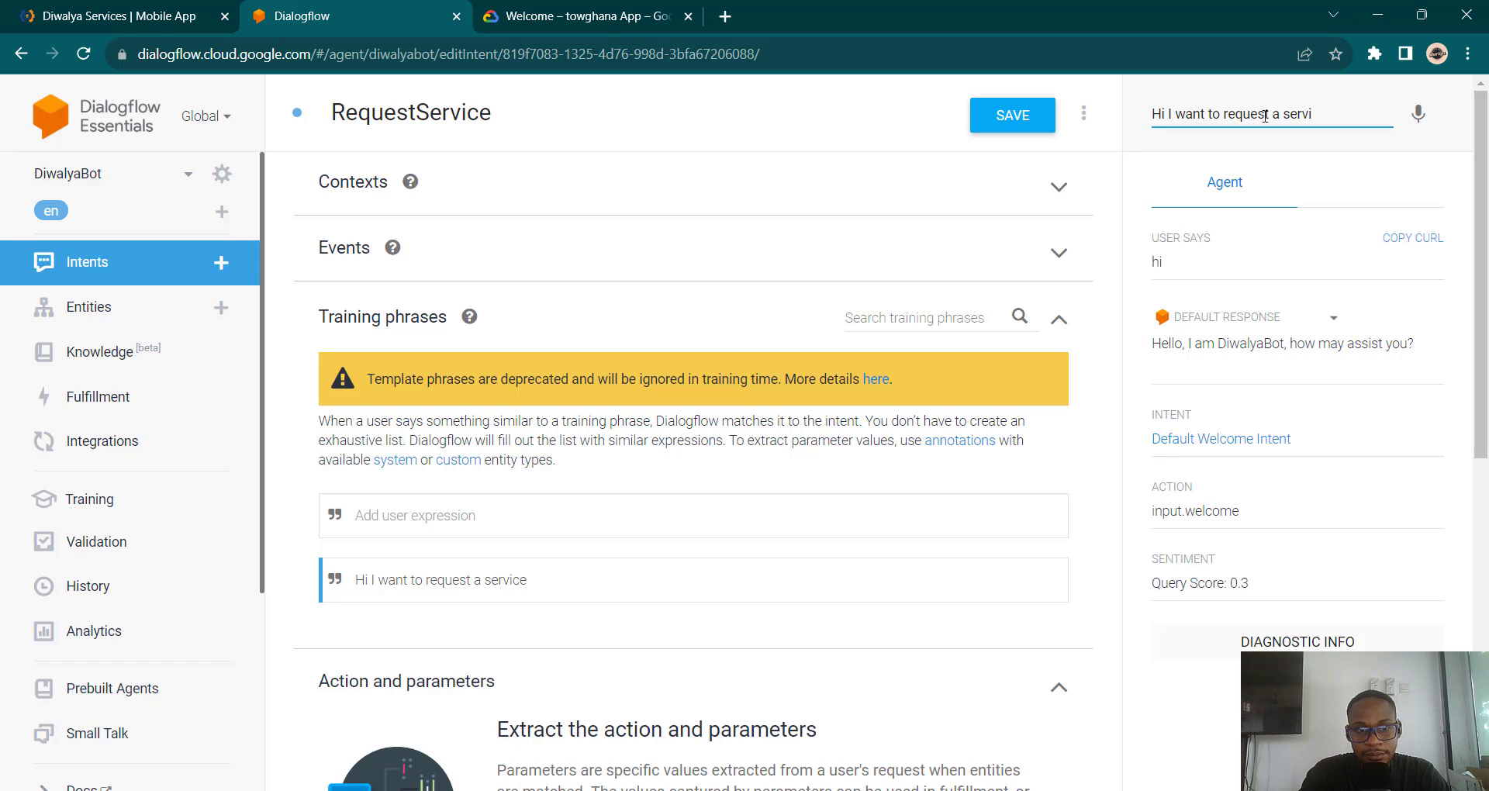
type("ce")
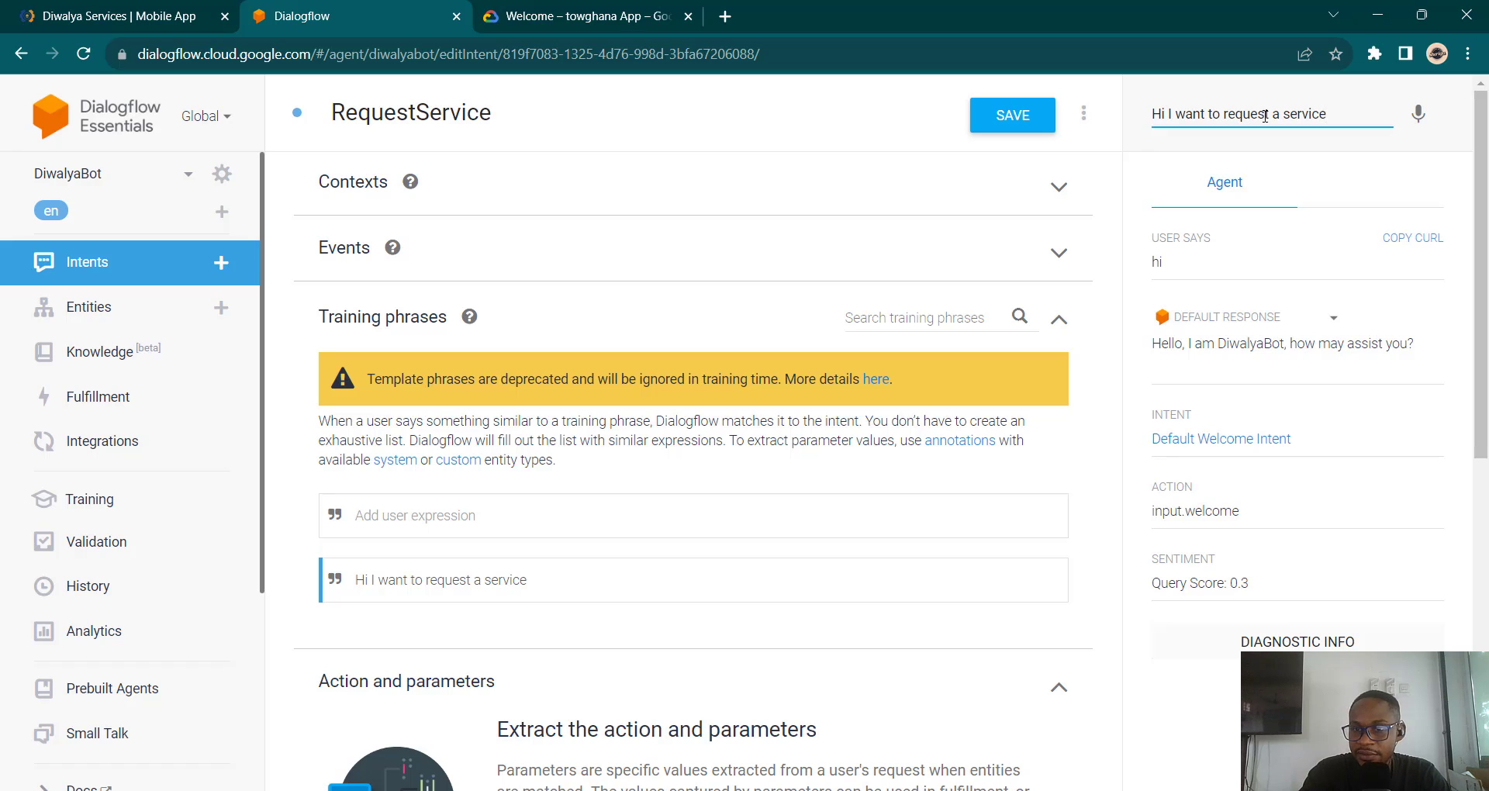
key("Return")
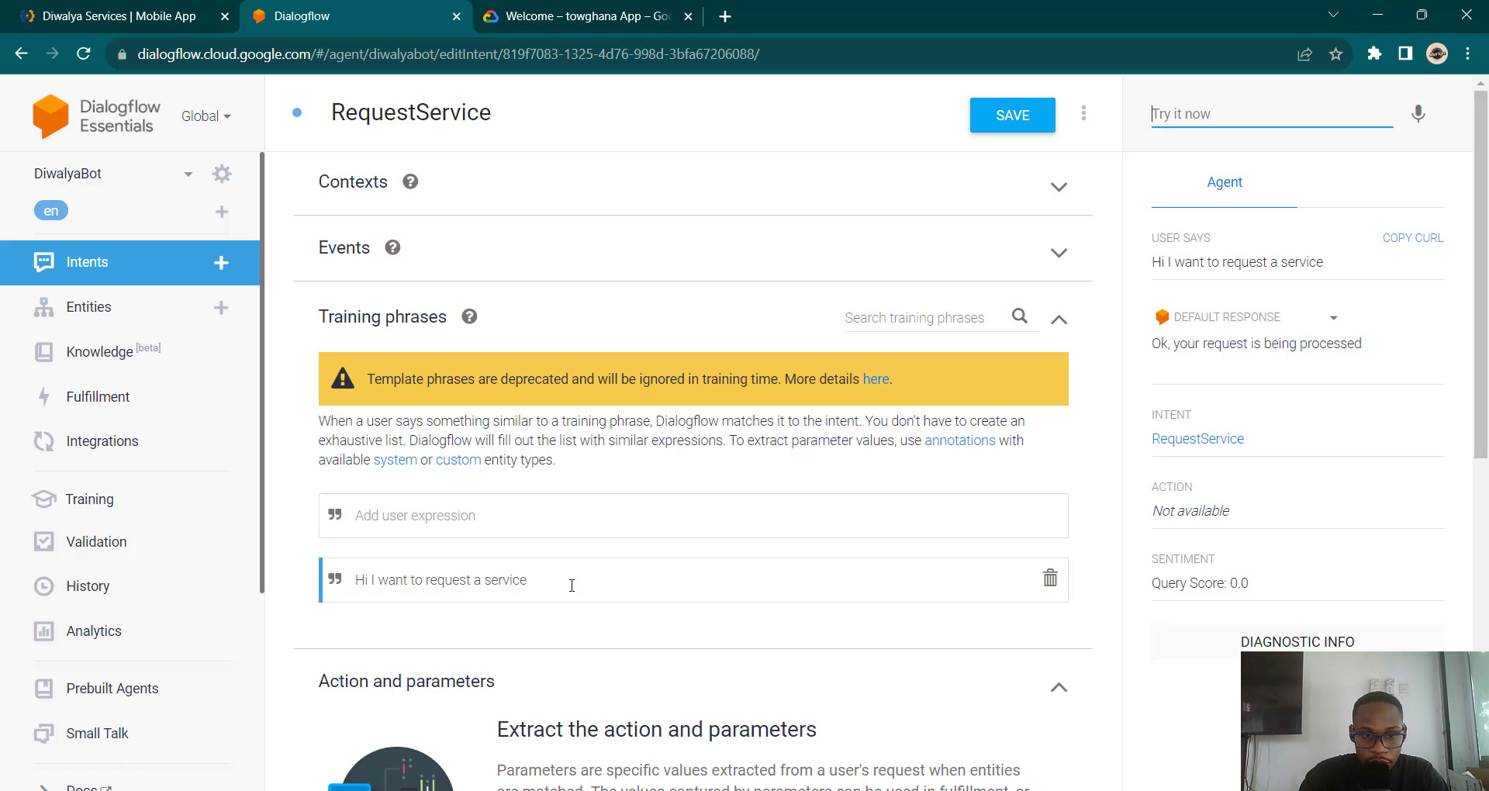
Step: Add the training phrase 'I need help'
left_click(581, 522)
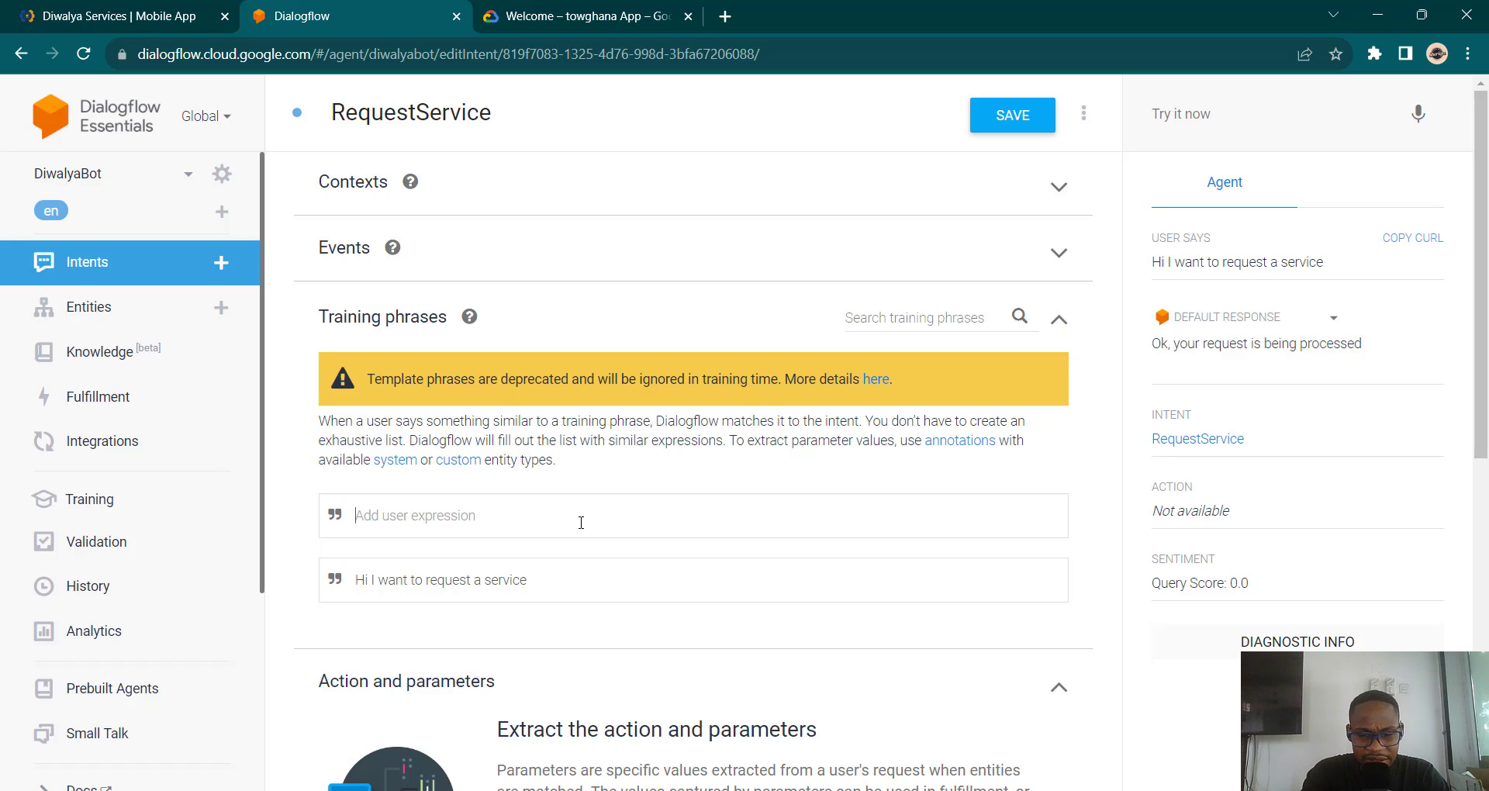
type("May")
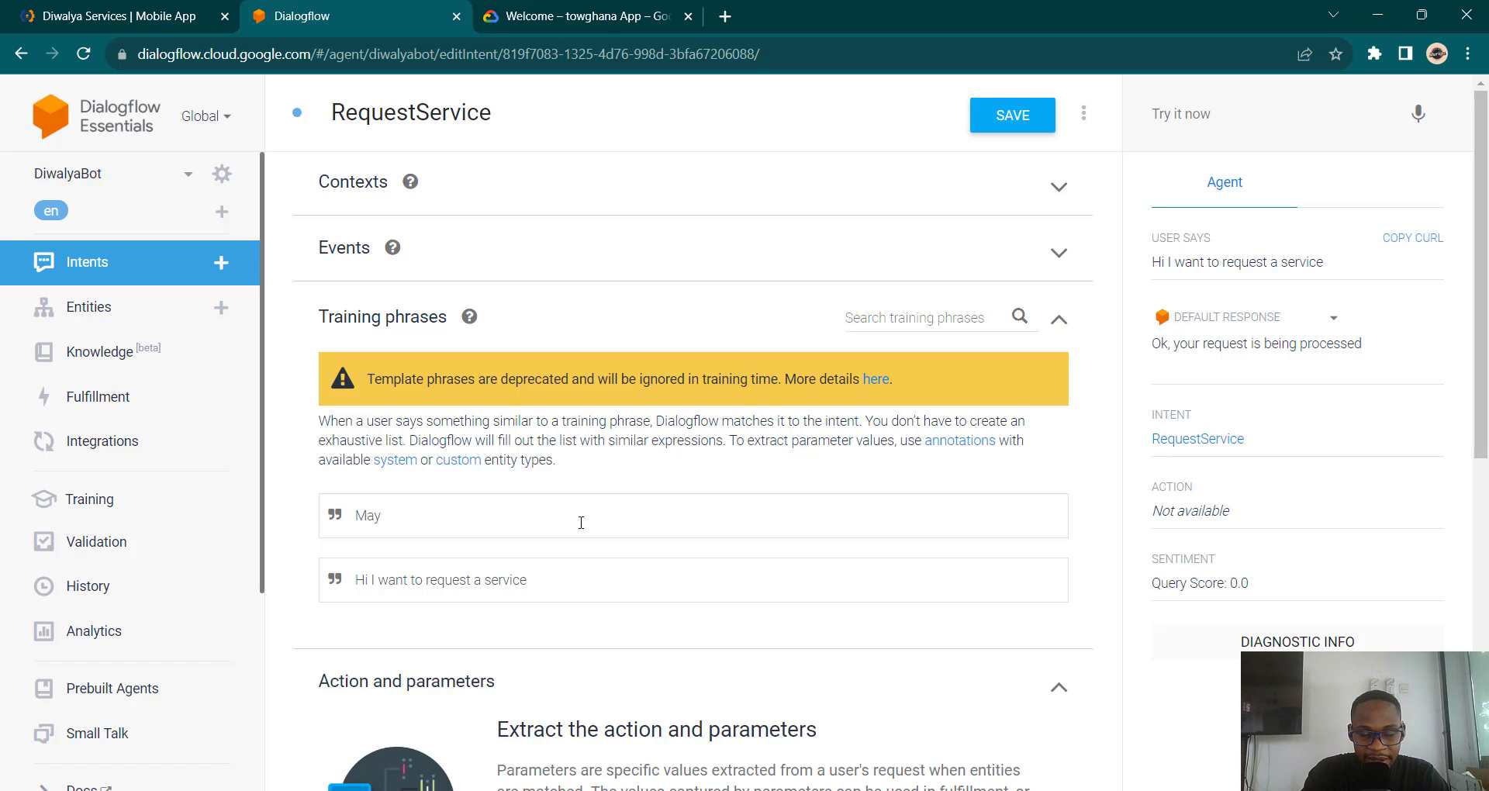
key("BackSpace")
key("BackSpace")
key("BackSpace")
type("I be")
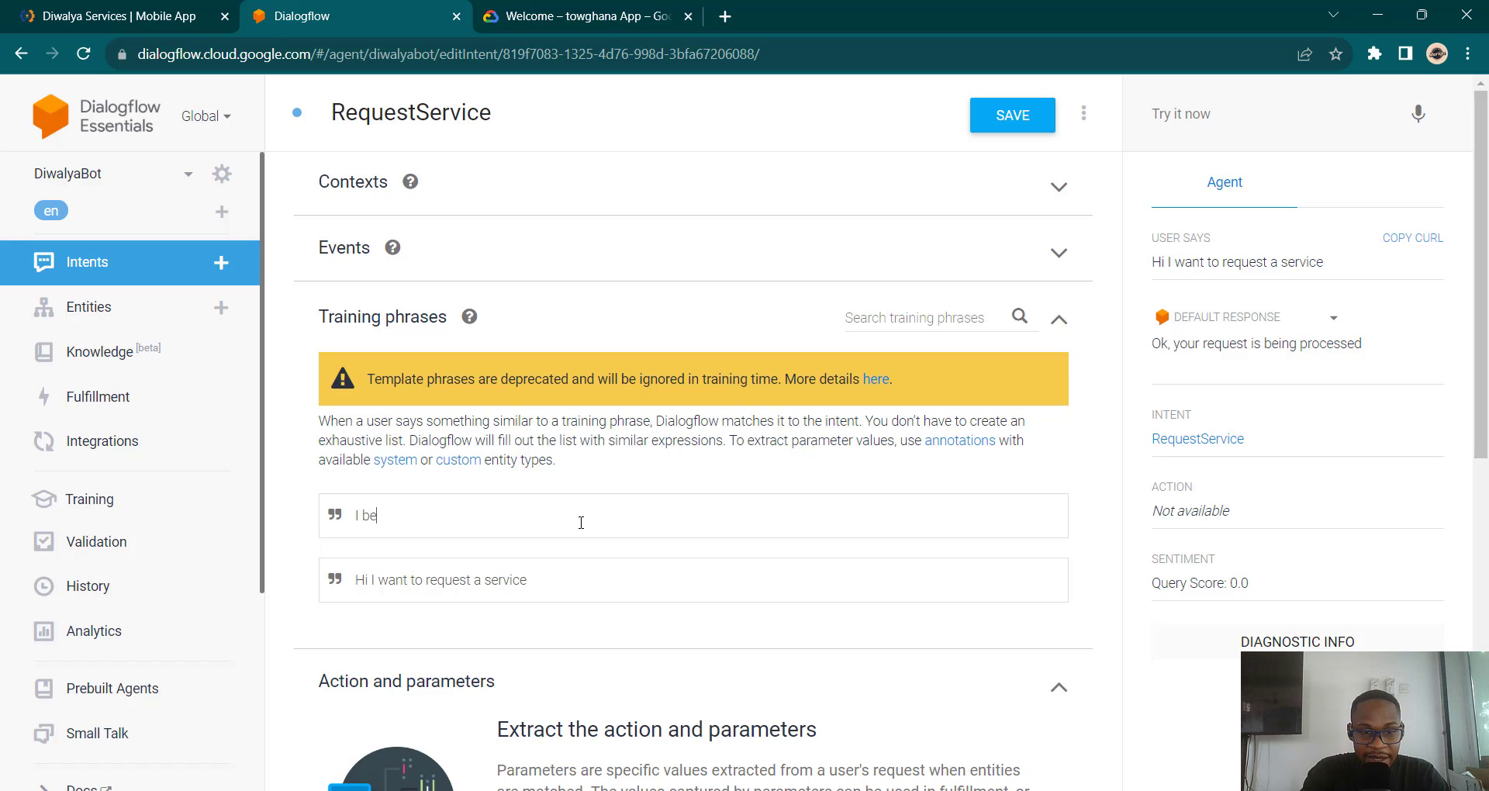
key("BackSpace")
type("need help")
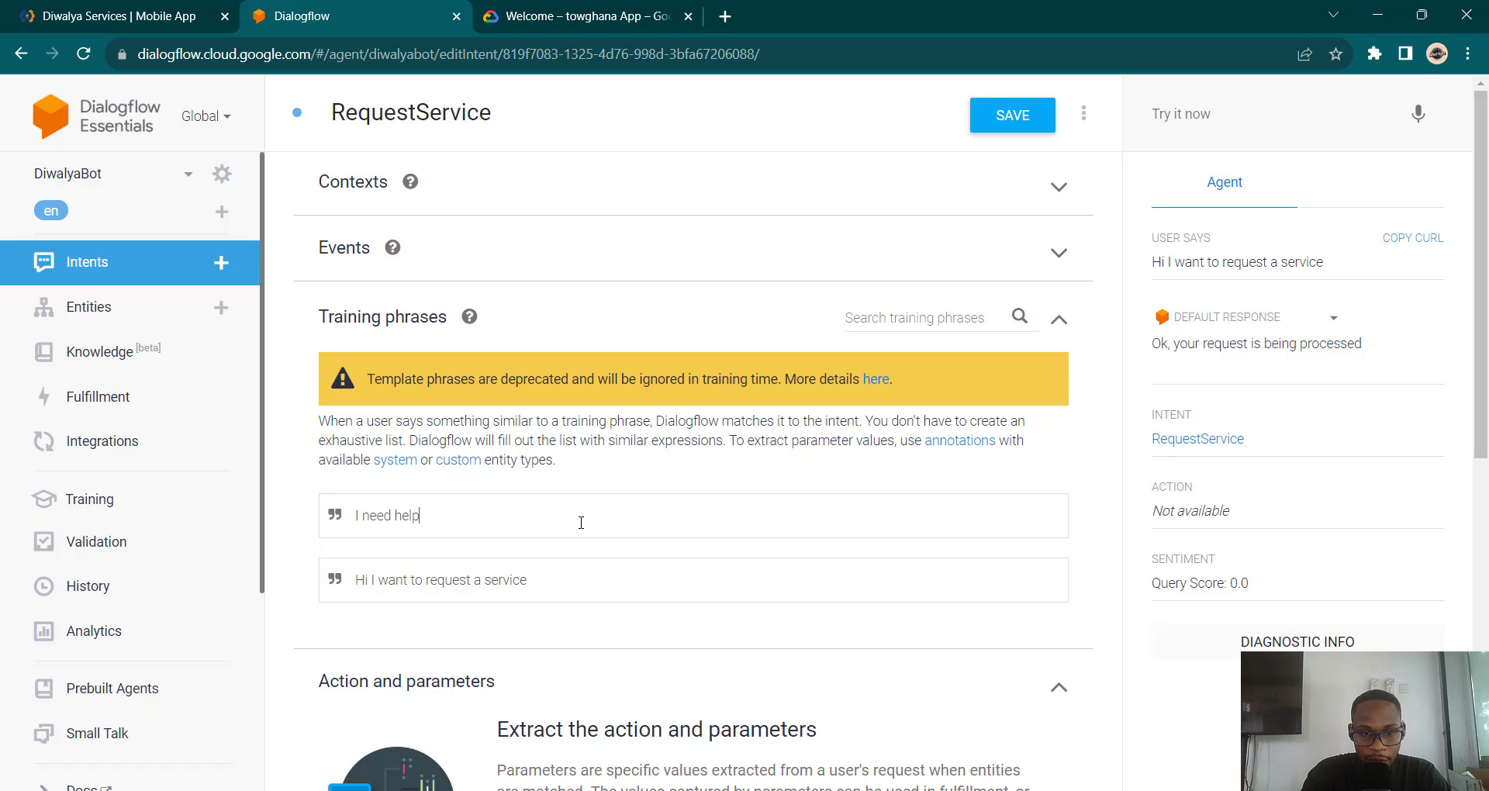
key("Return")
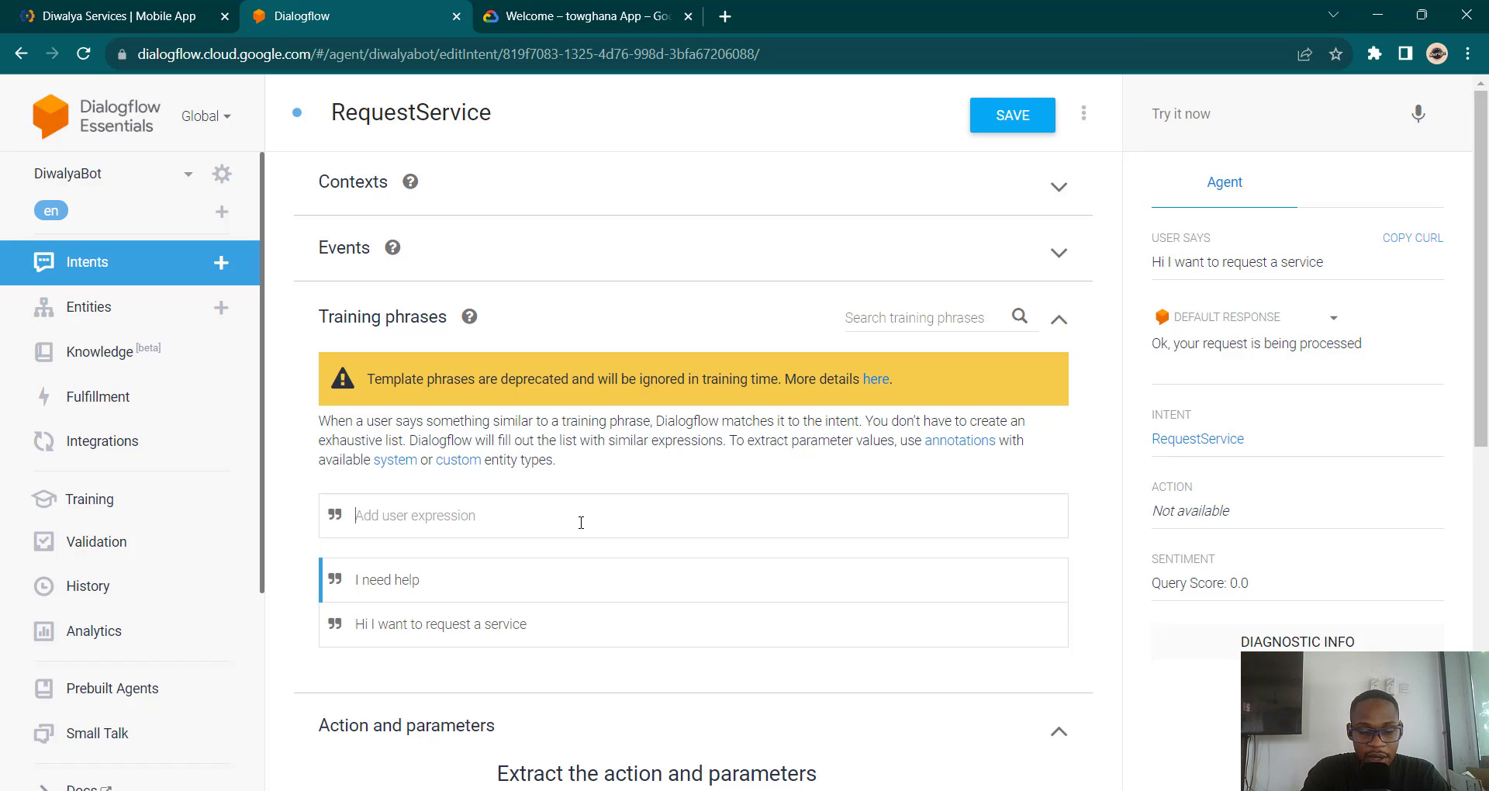
Step: Add training phrases 'I want to request the service of a worker' and 'May I get the service of a carpenter'
type("I want t")
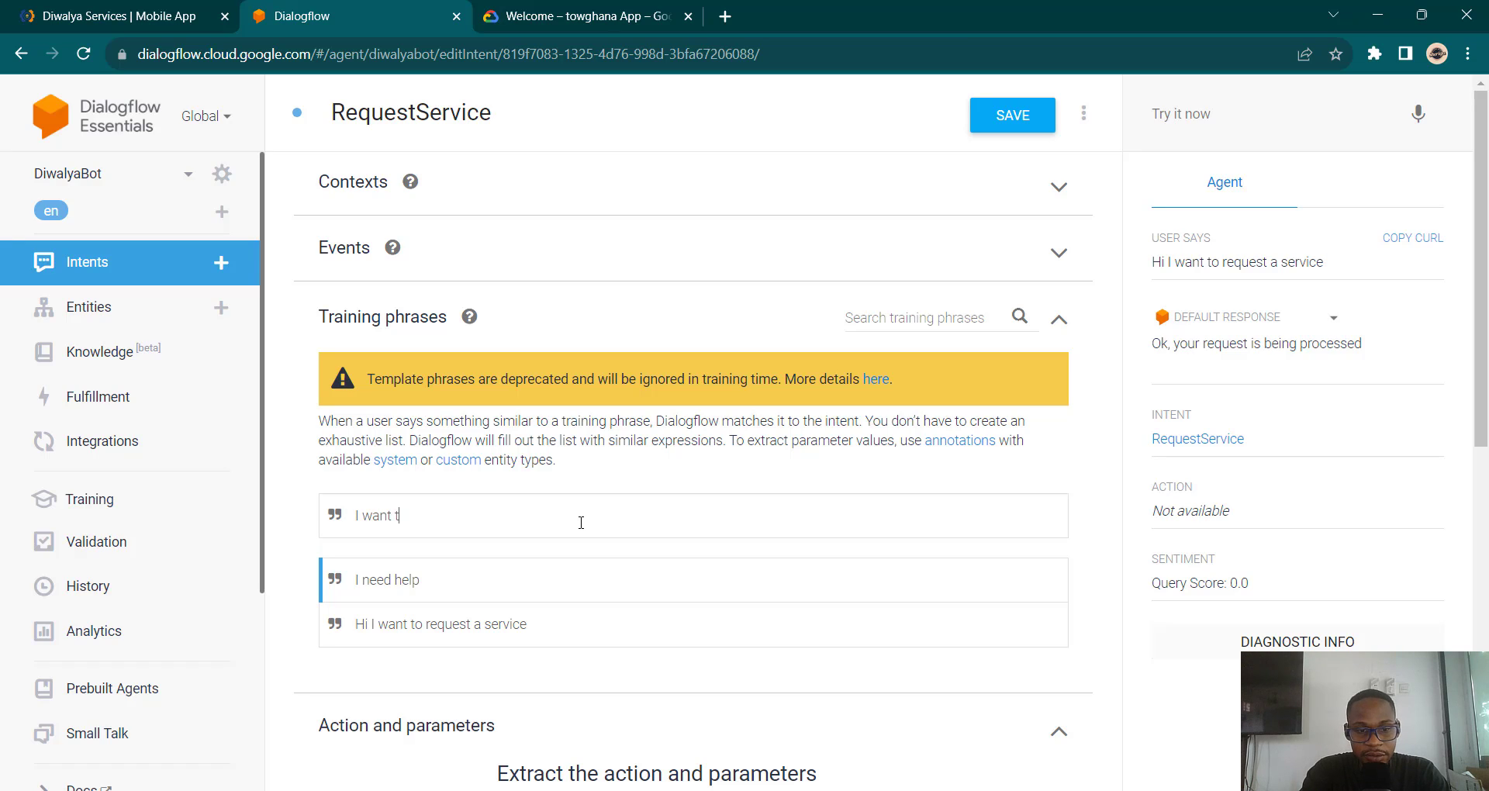
type("o request te")
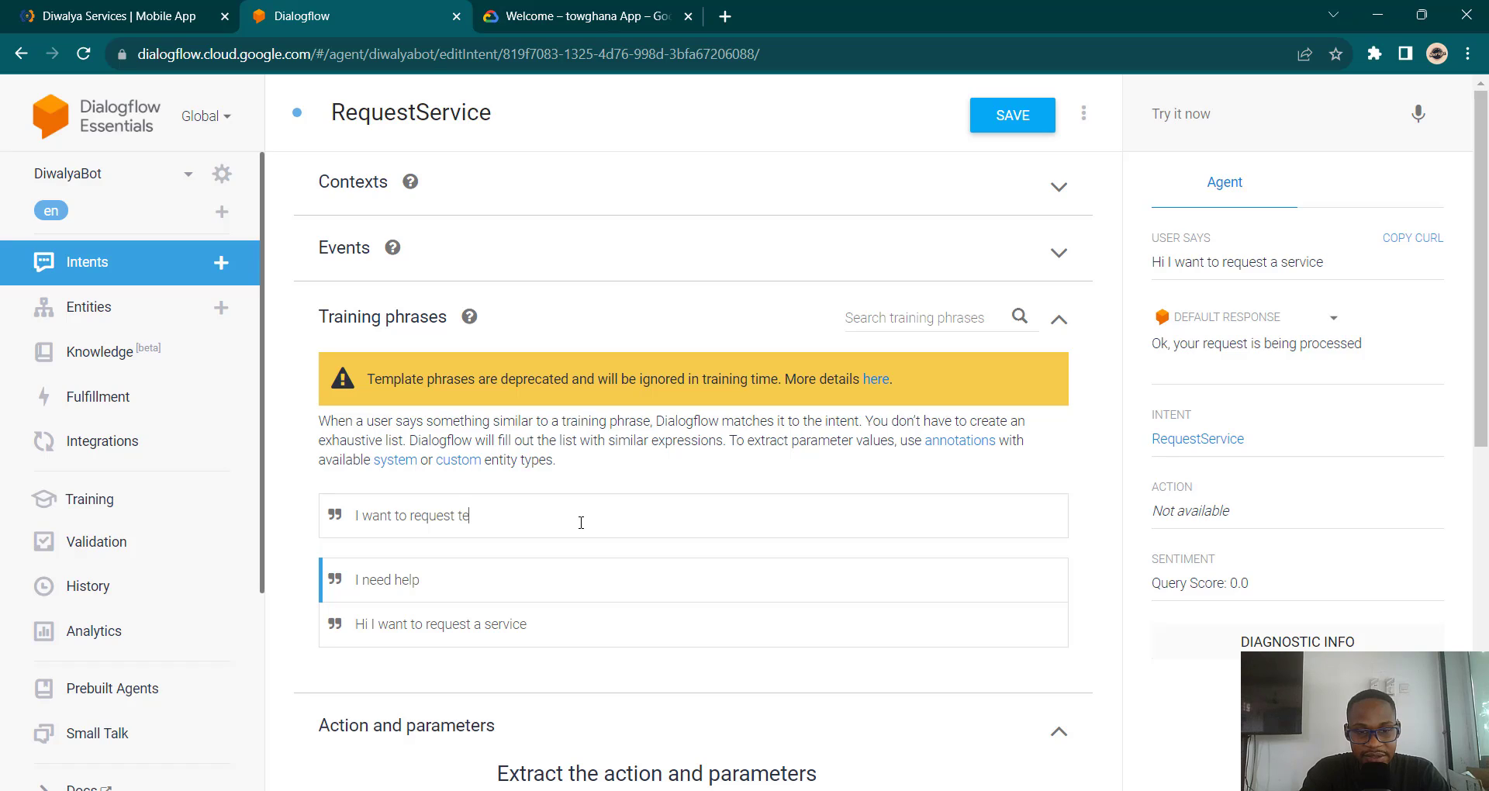
key("BackSpace")
type("he service of a worker")
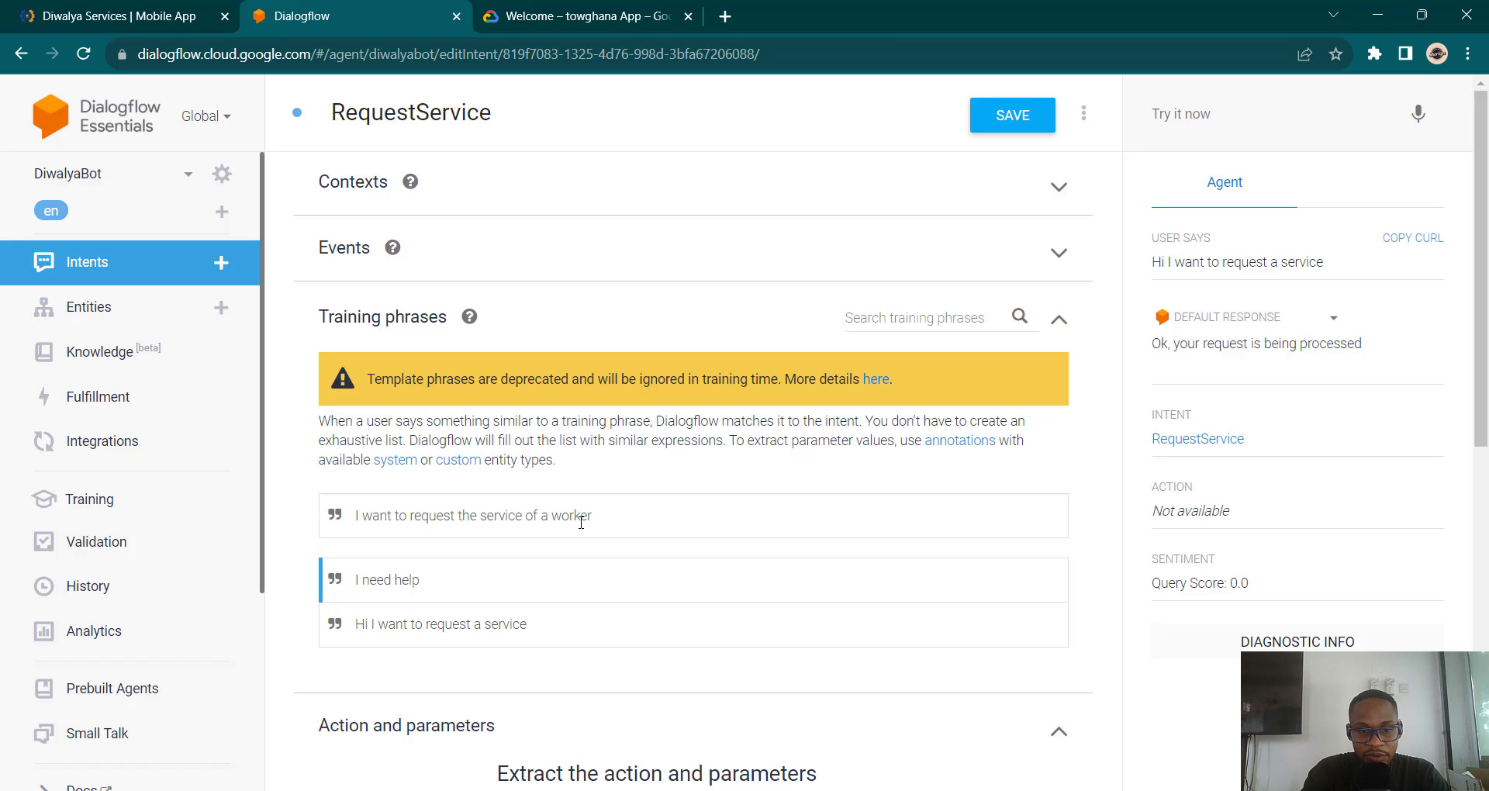
key("Return")
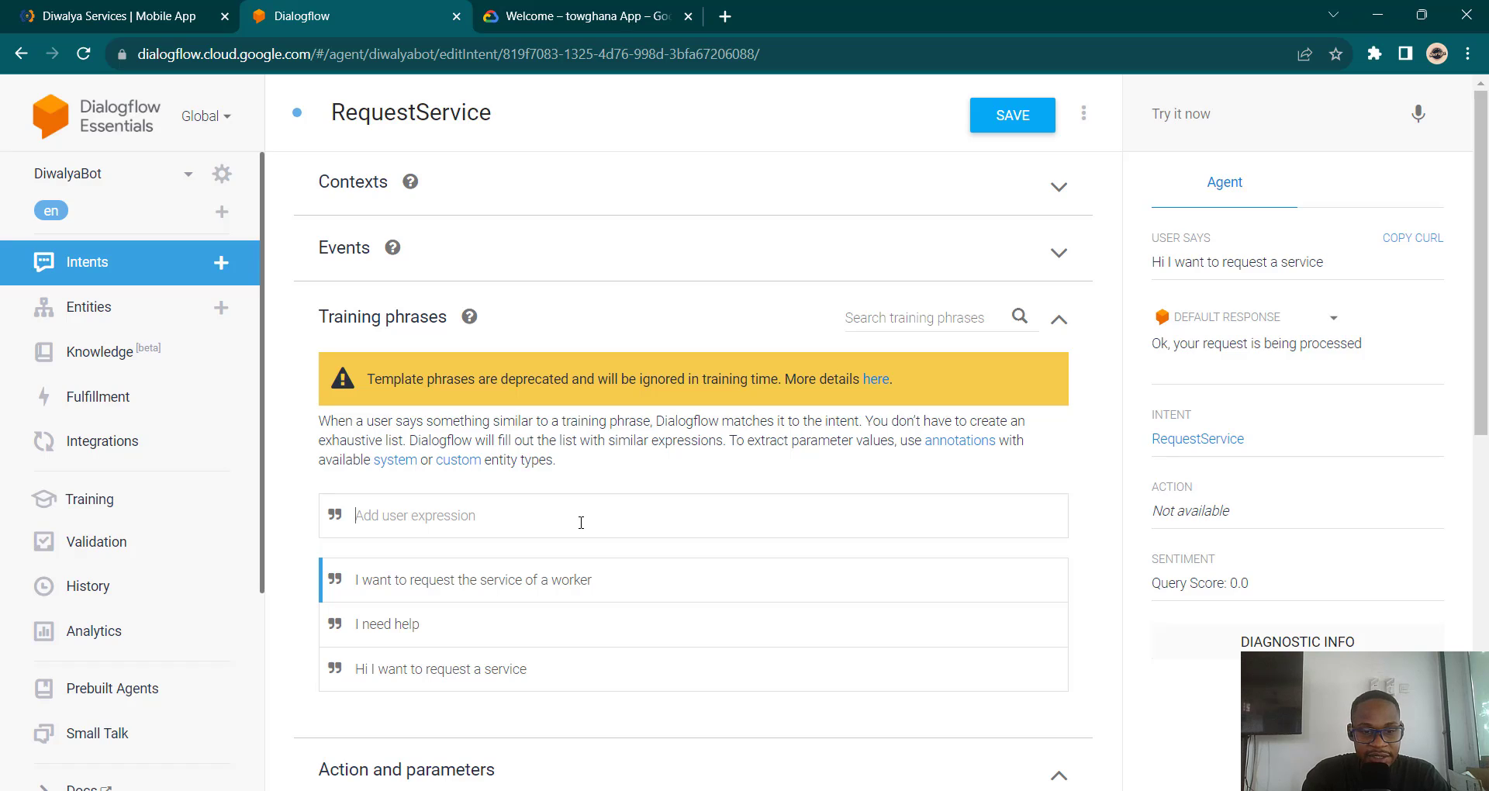
type("M")
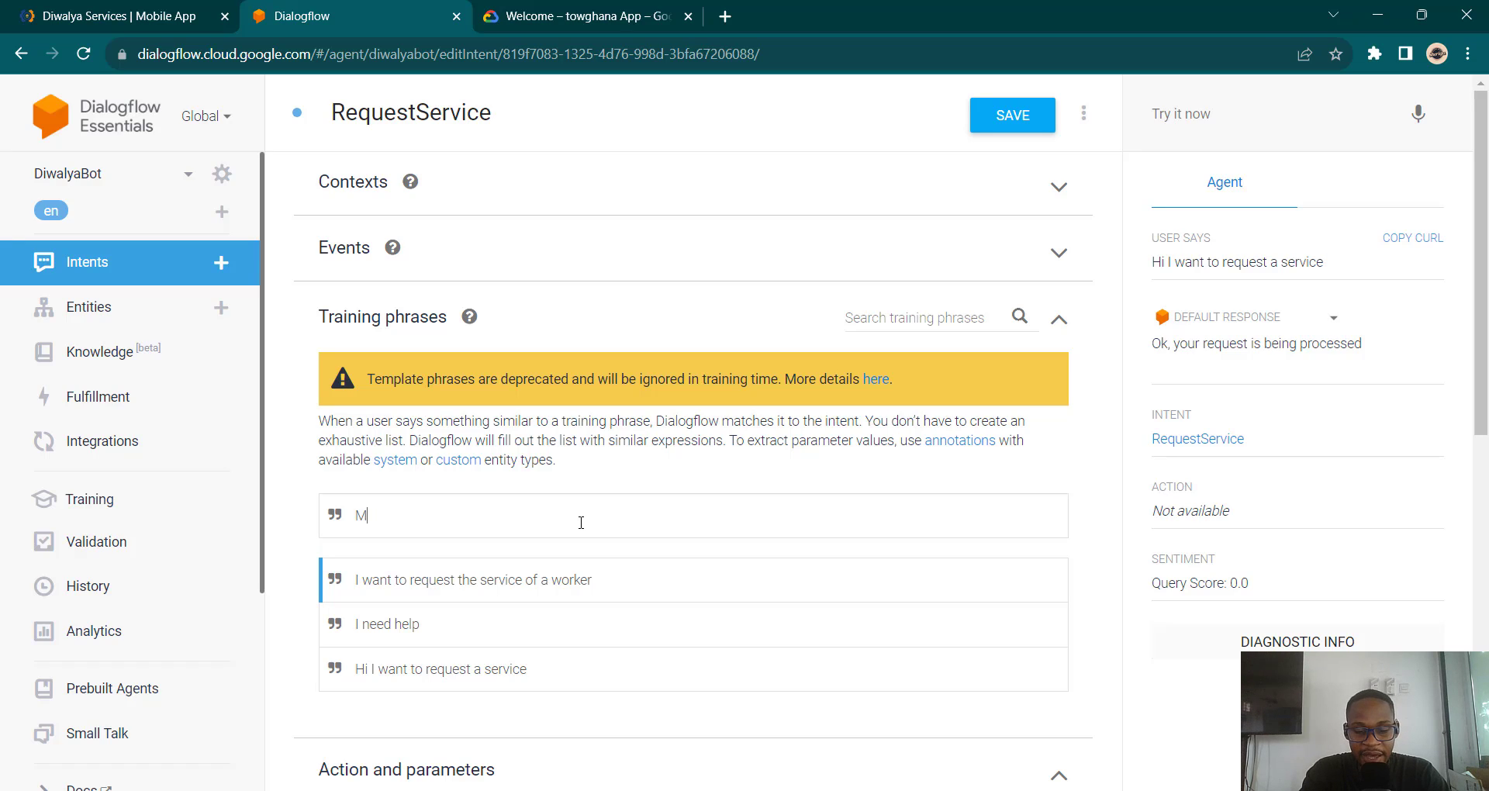
type("ay I get tge")
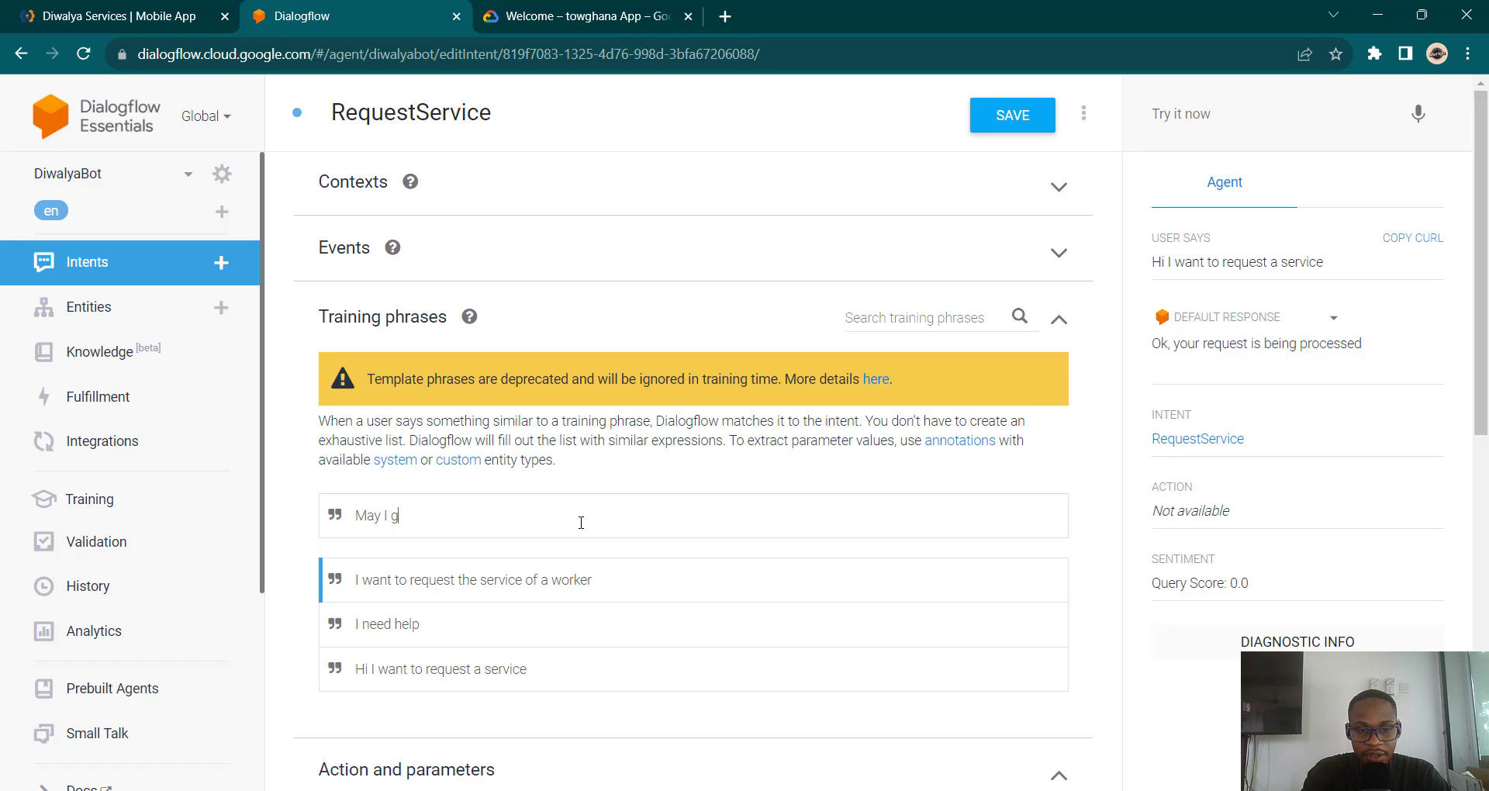
key("BackSpace")
key("BackSpace")
key("BackSpace")
type("he service of ")
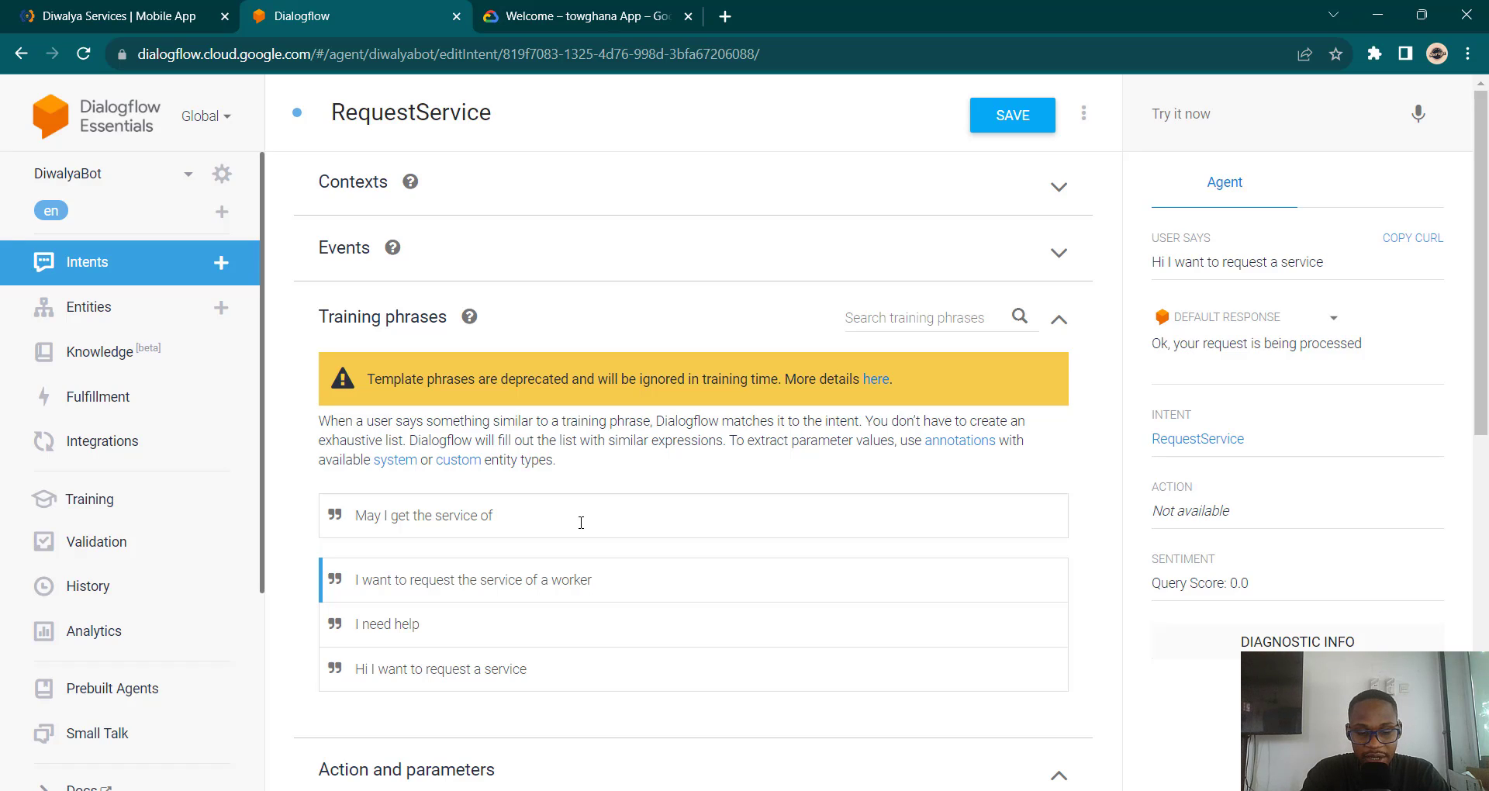
type("a carpe")
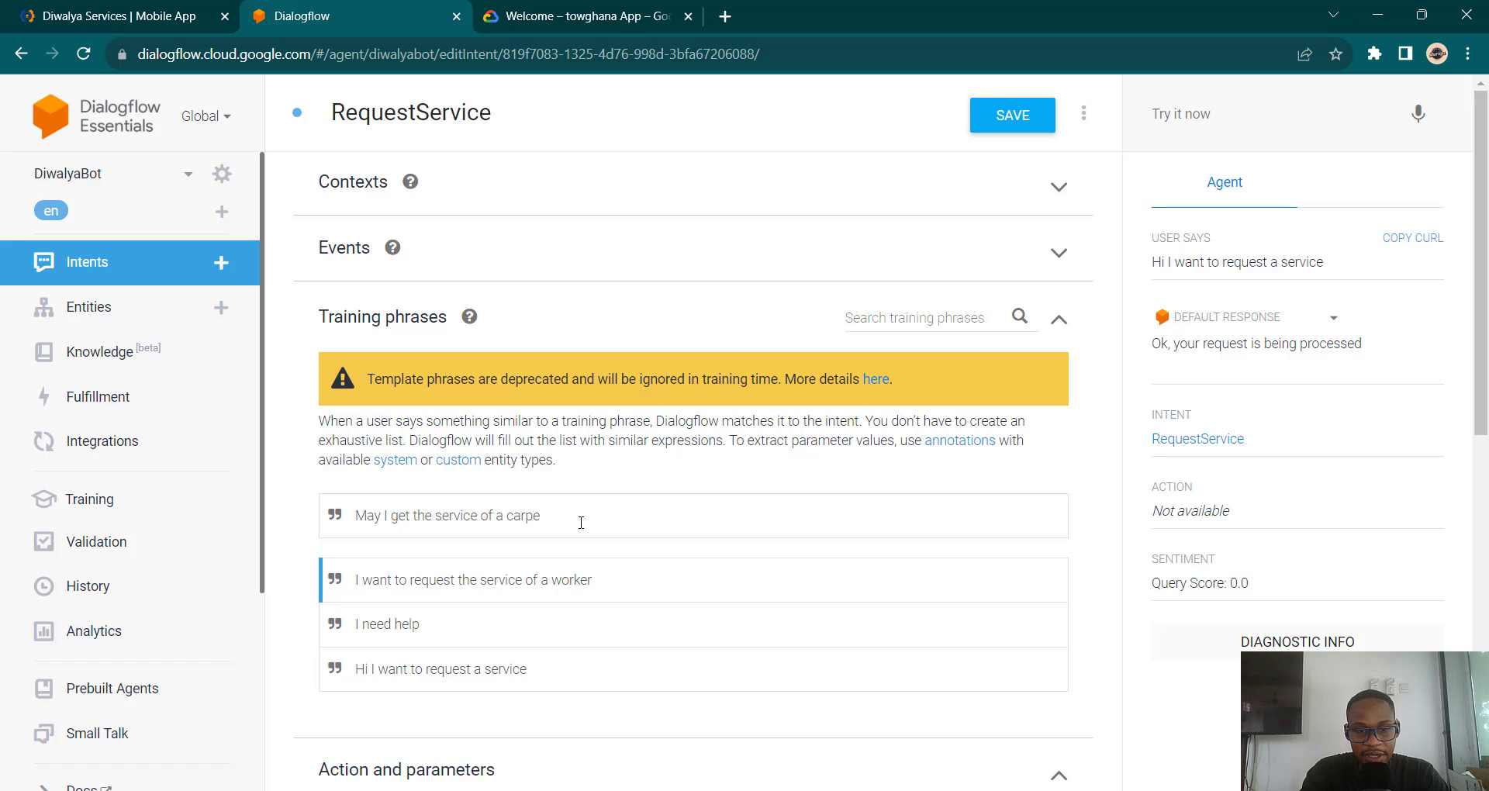
type("nter")
key("Return")
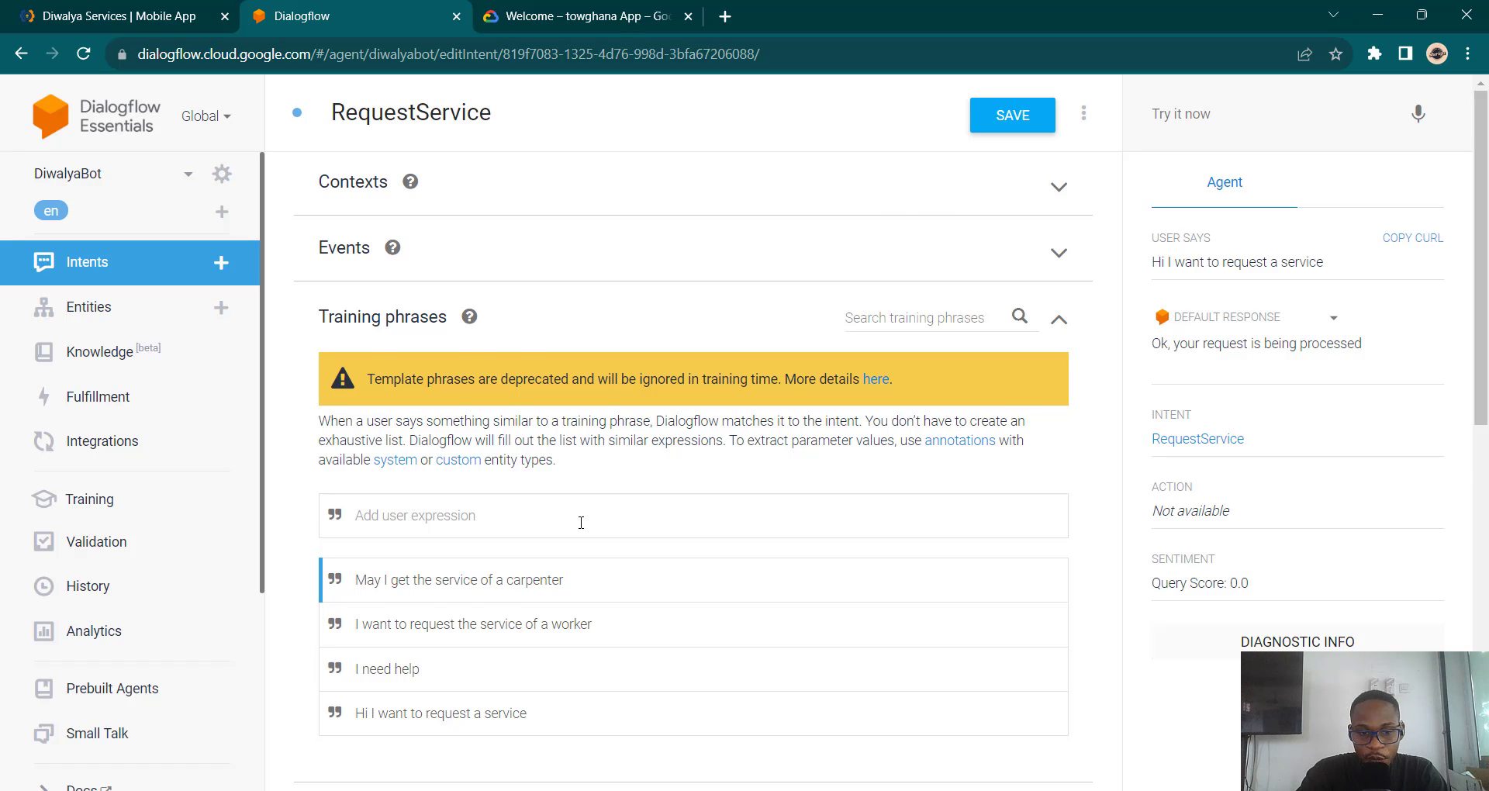
scroll(581, 522, "down", 1)
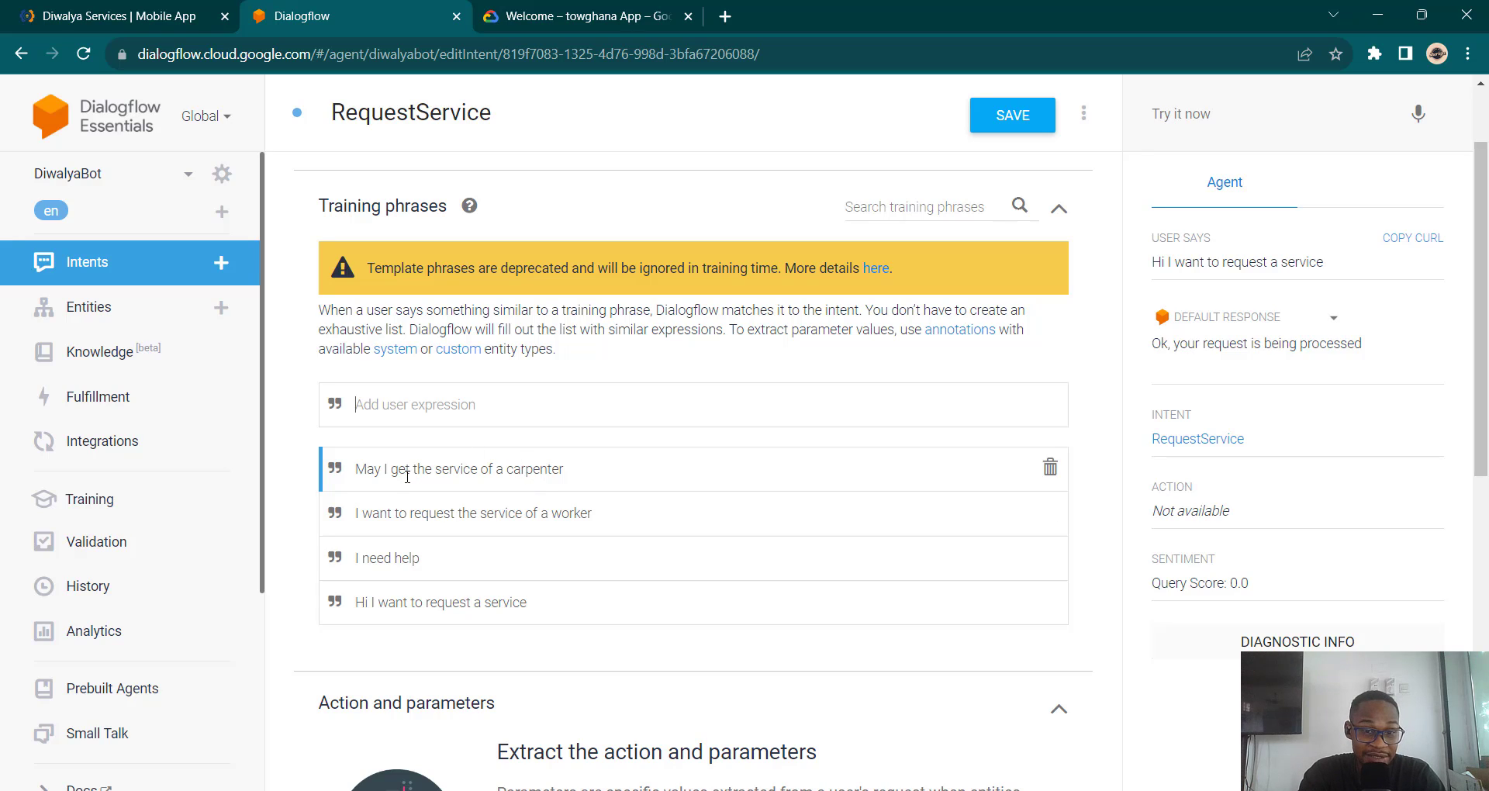
scroll(408, 476, "down", 8)
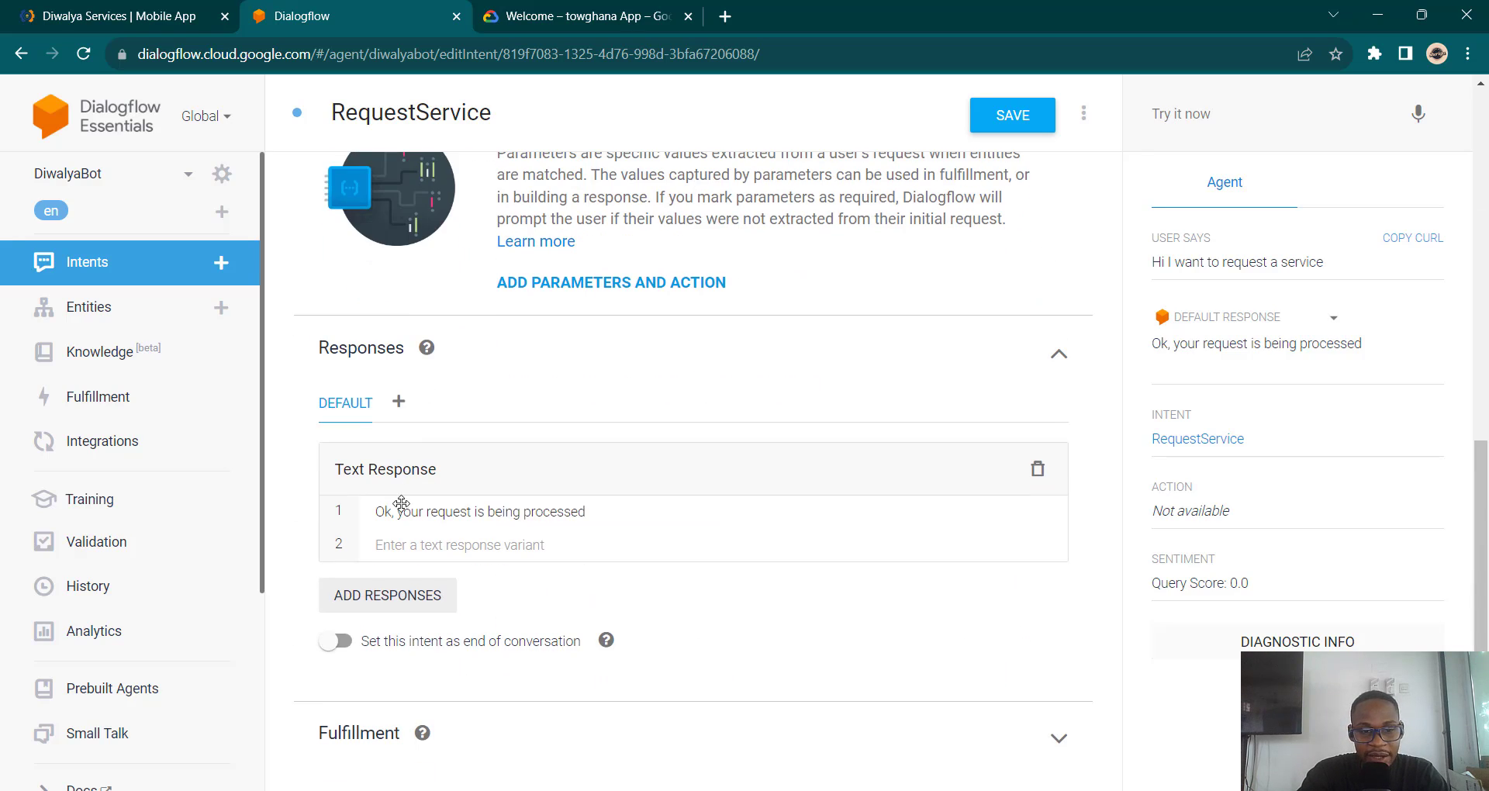
scroll(630, 514, "up", 7)
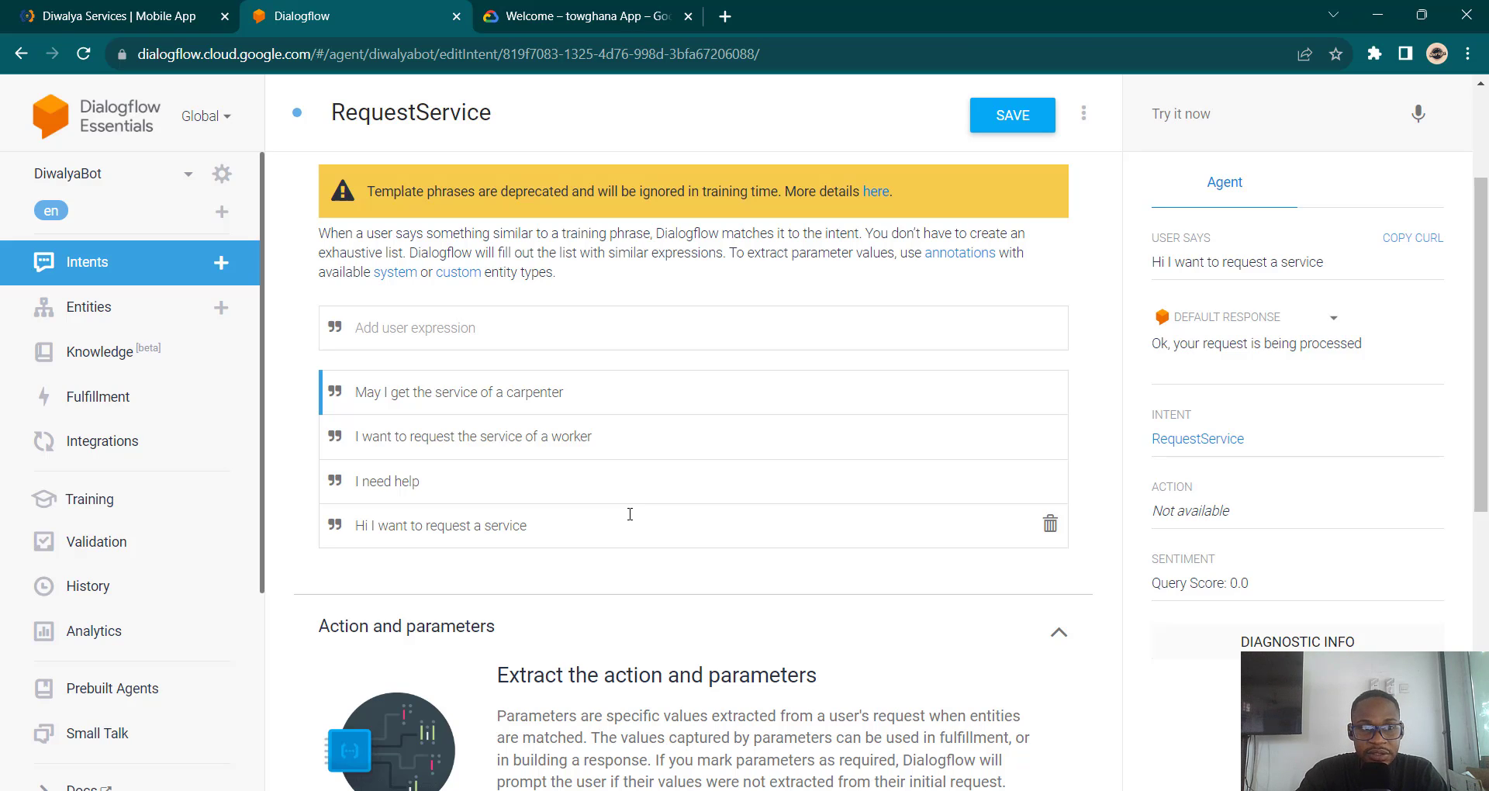
left_click(47, 11)
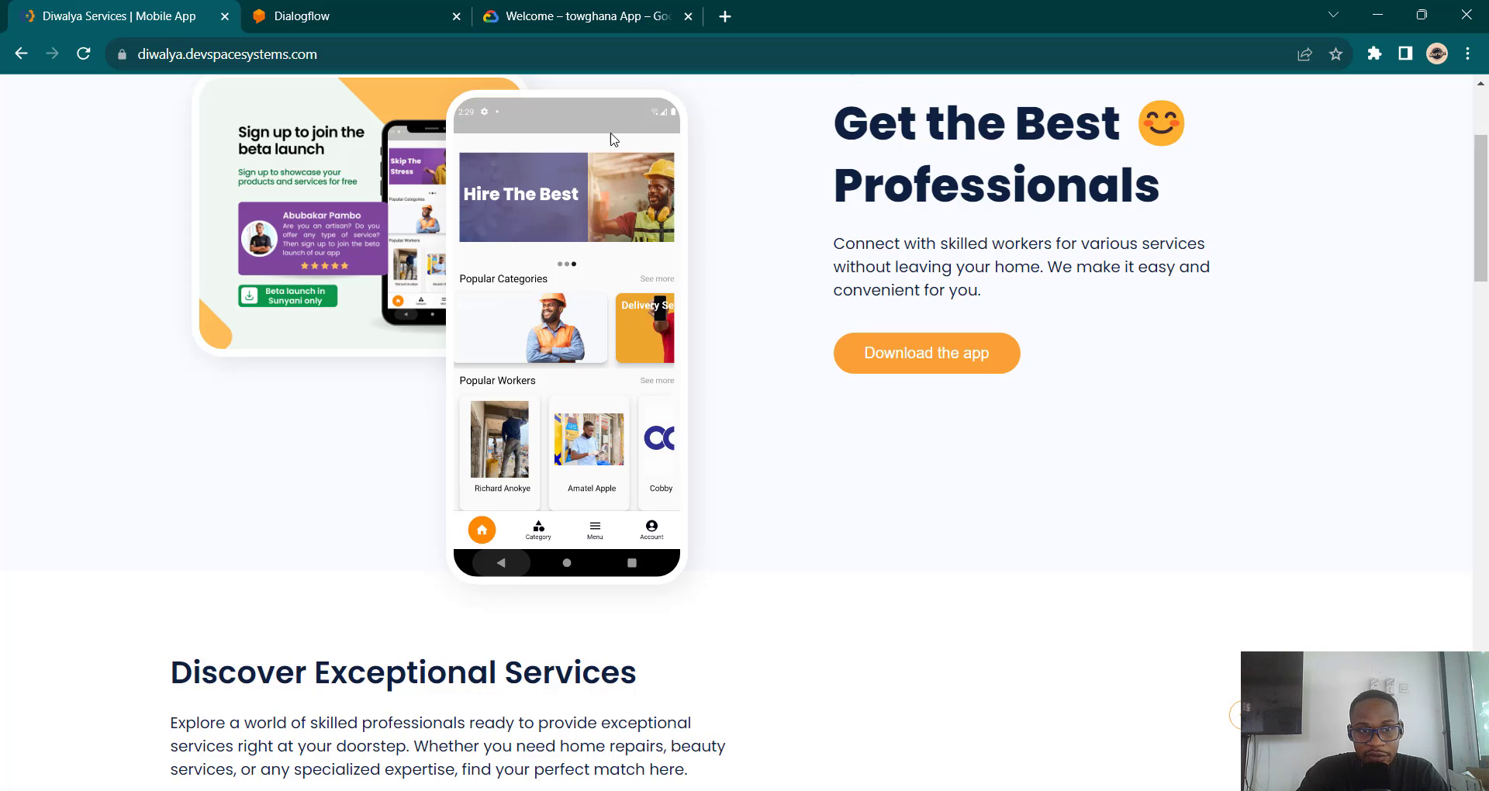
left_click(330, 11)
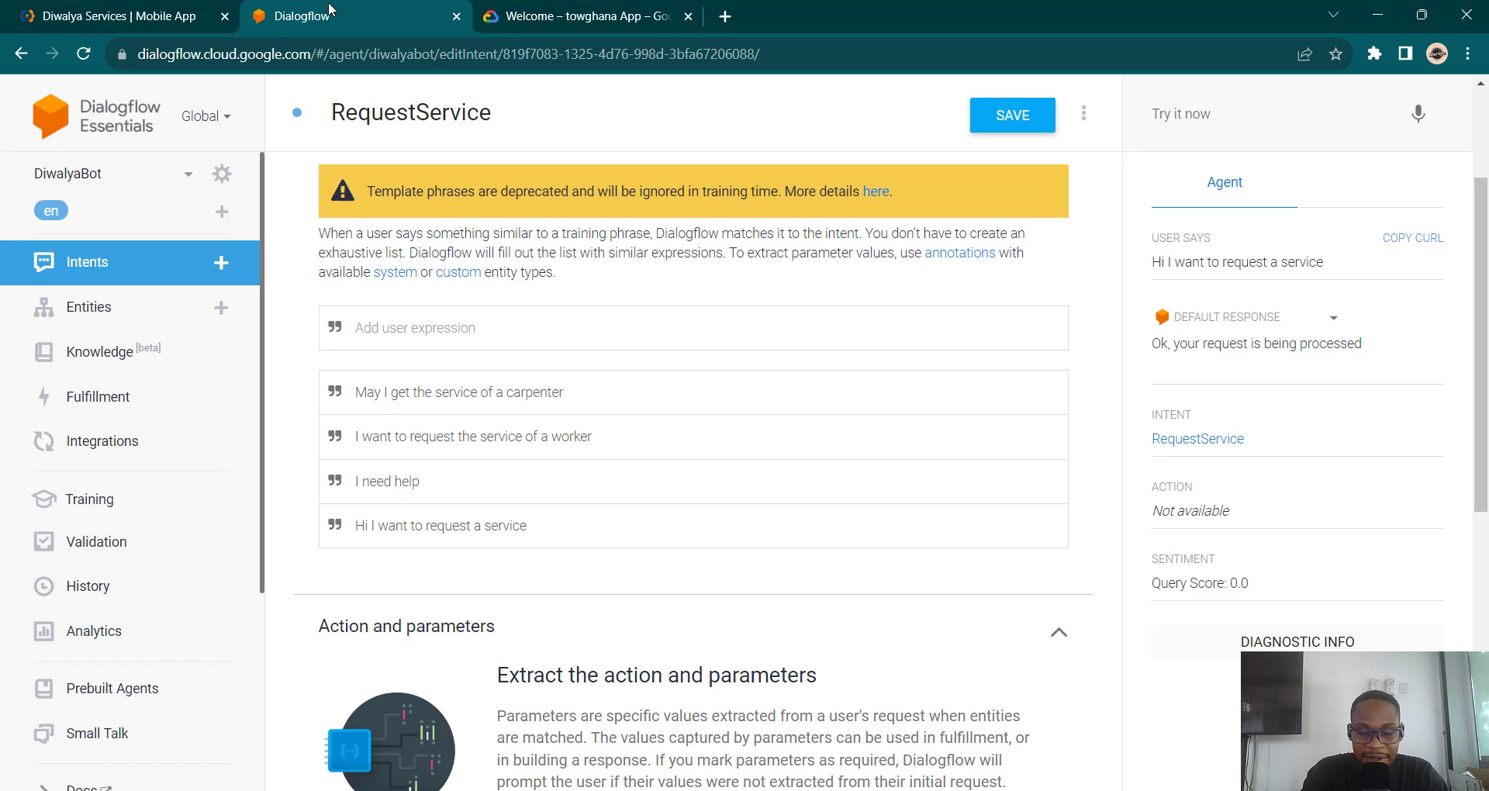
type("My na")
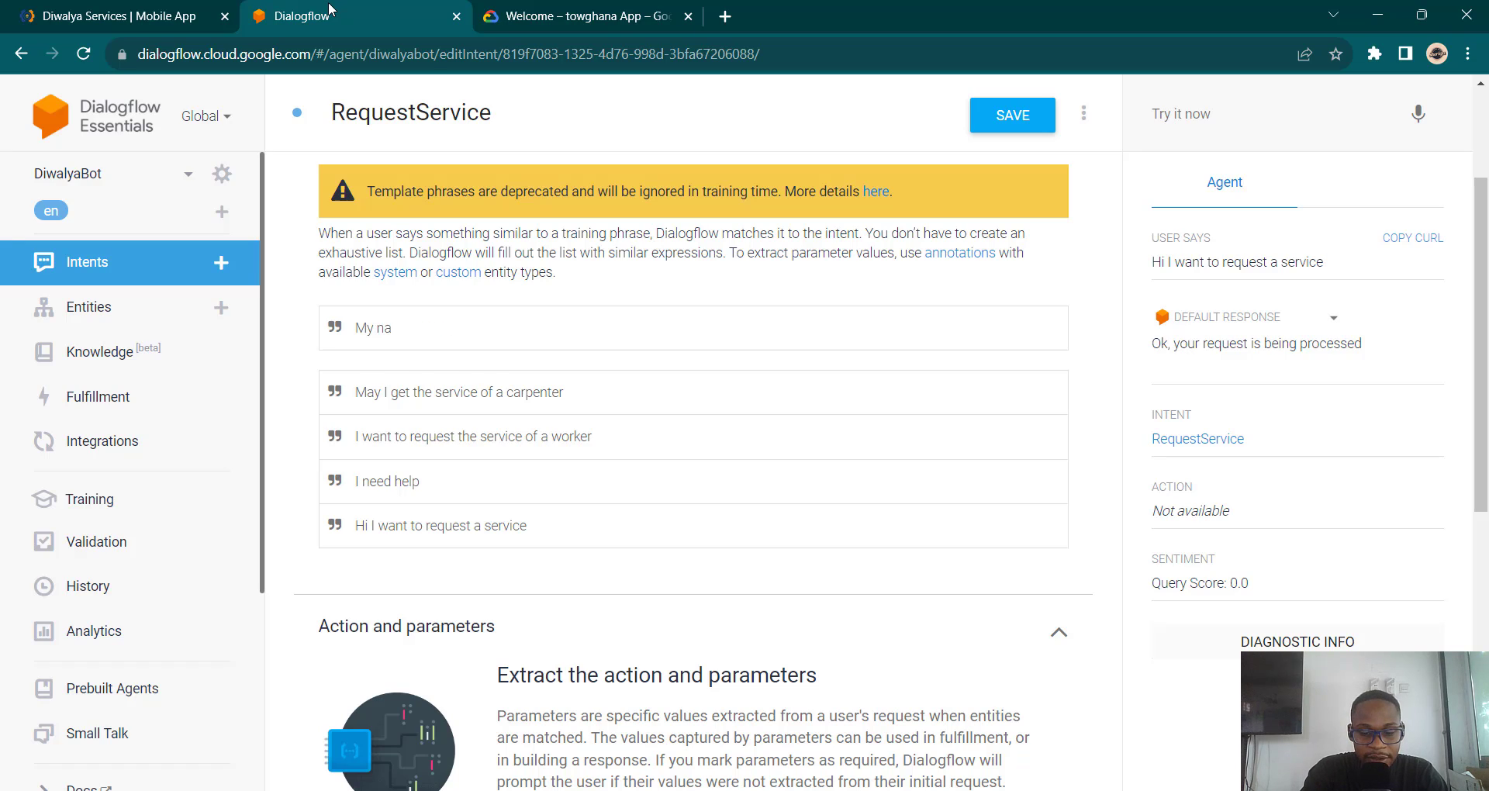
type("me is ")
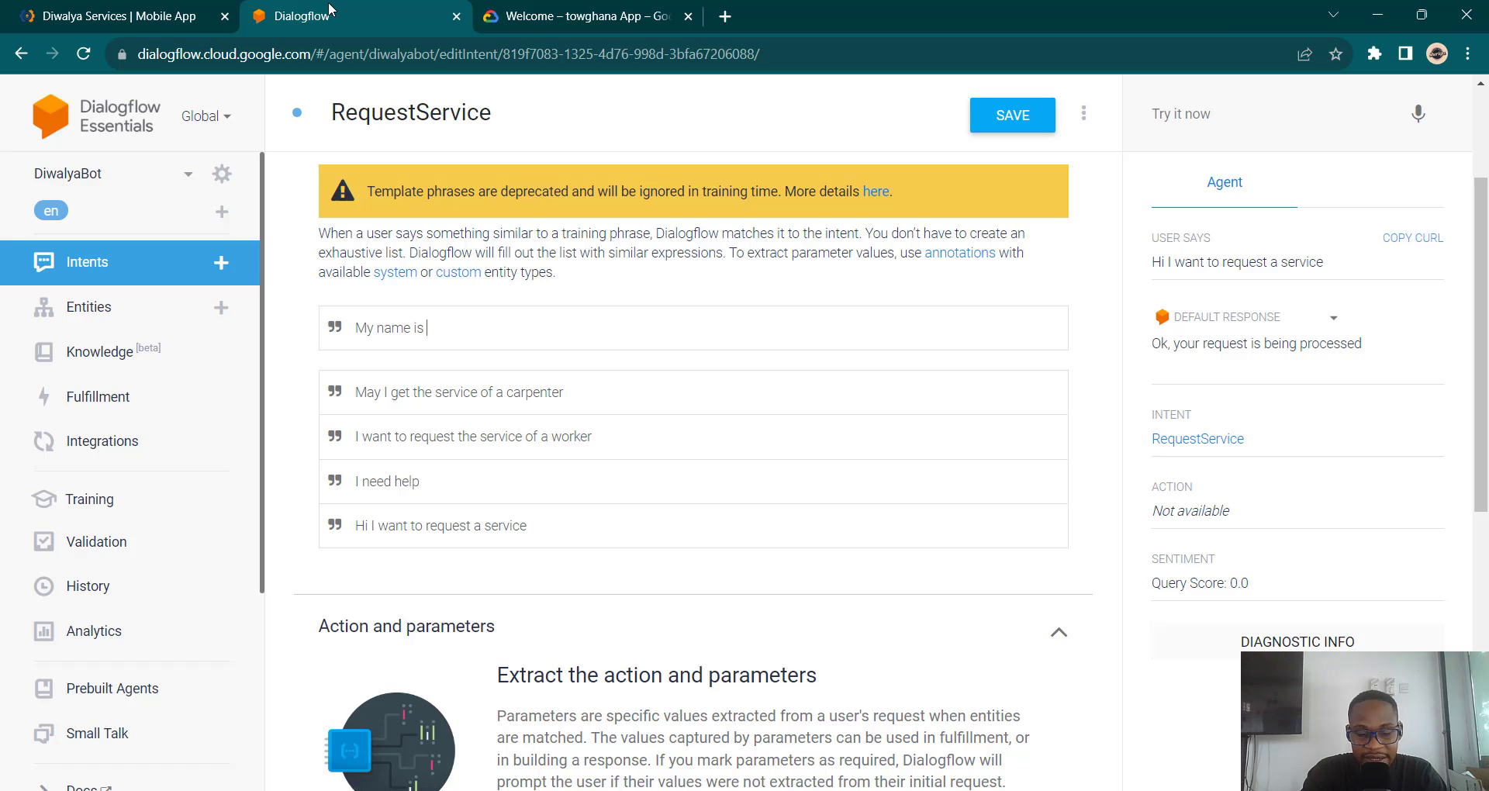
type("jane")
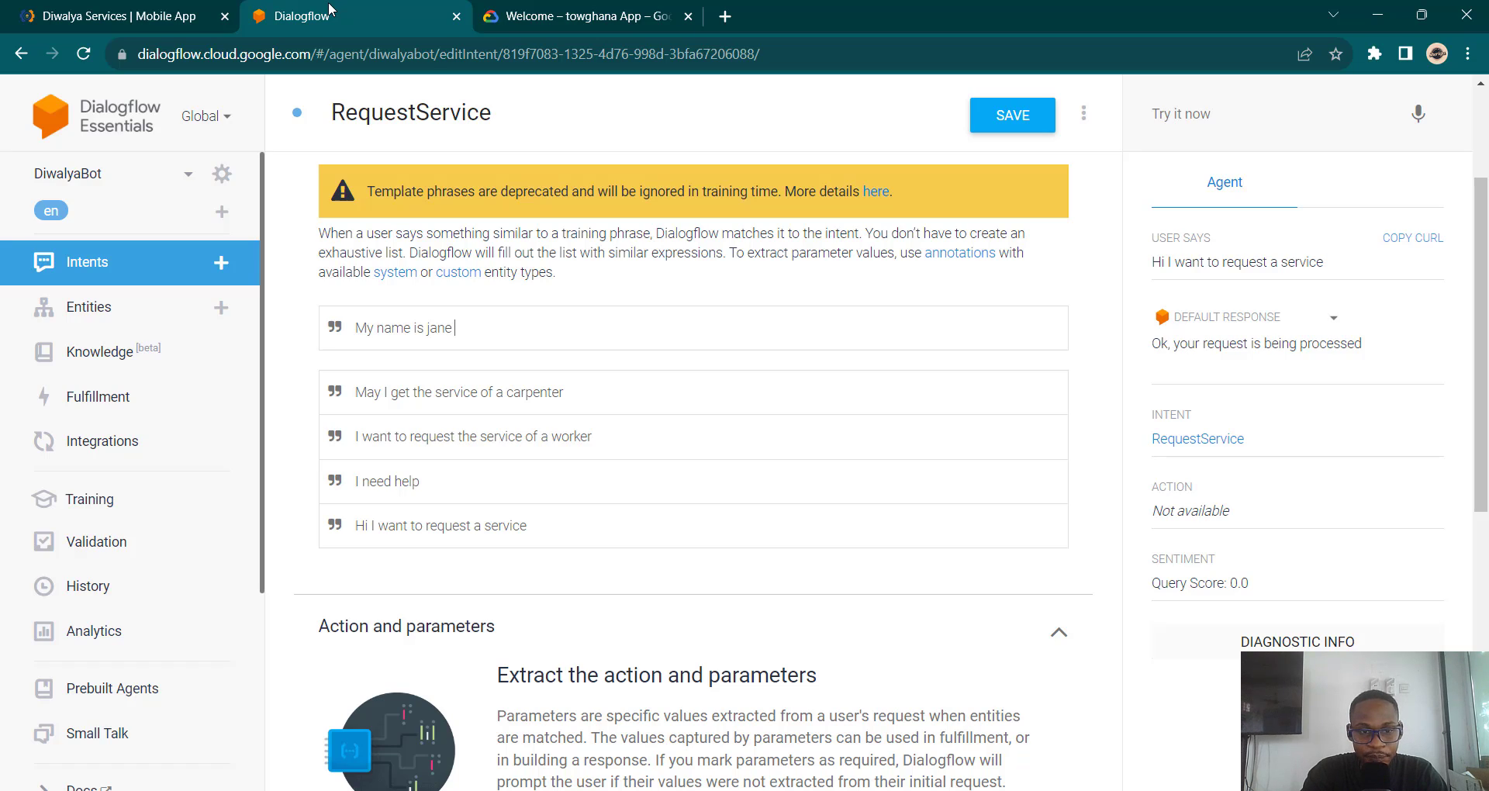
key("Return")
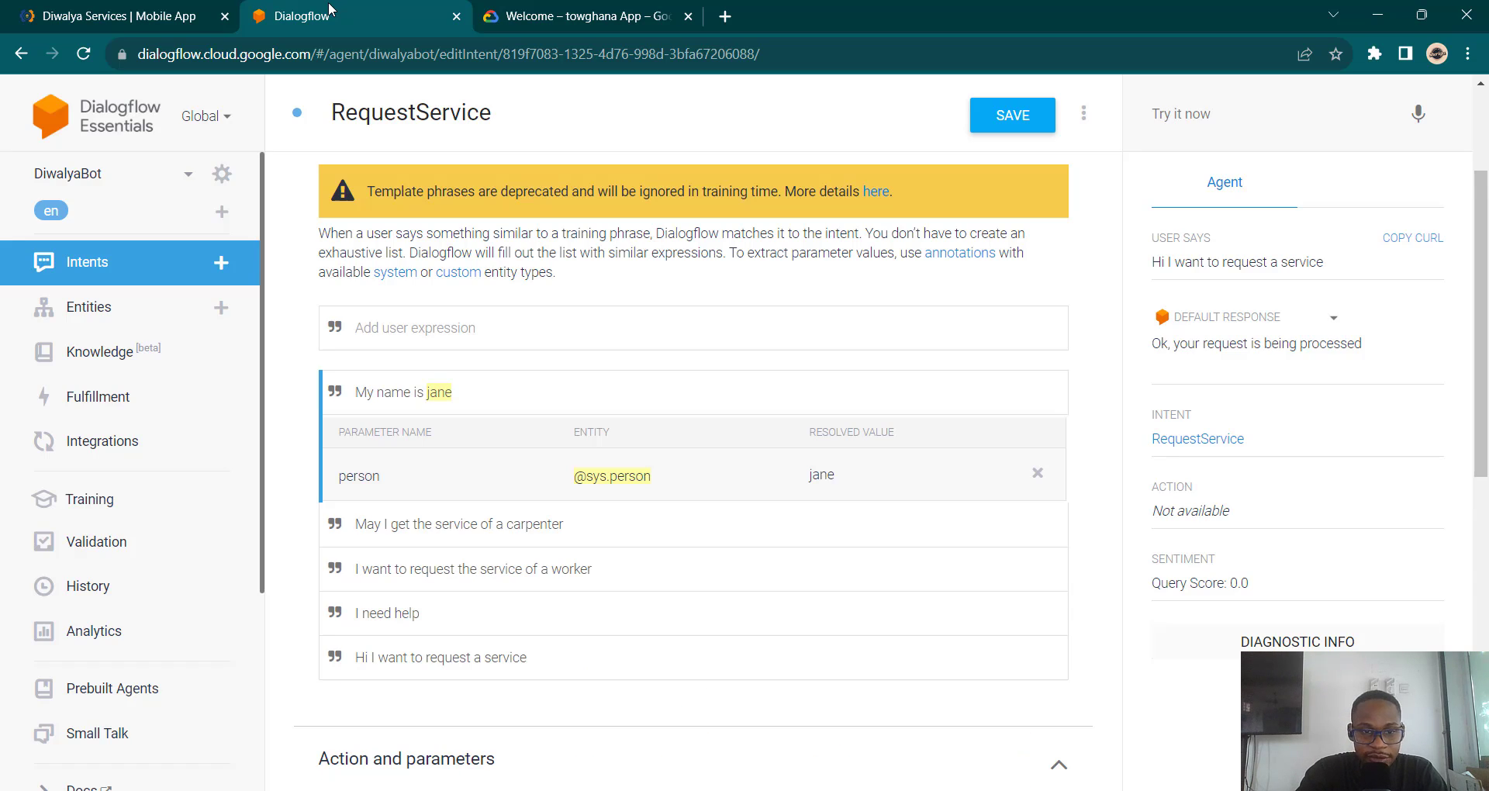
left_click_drag(429, 390, 452, 405)
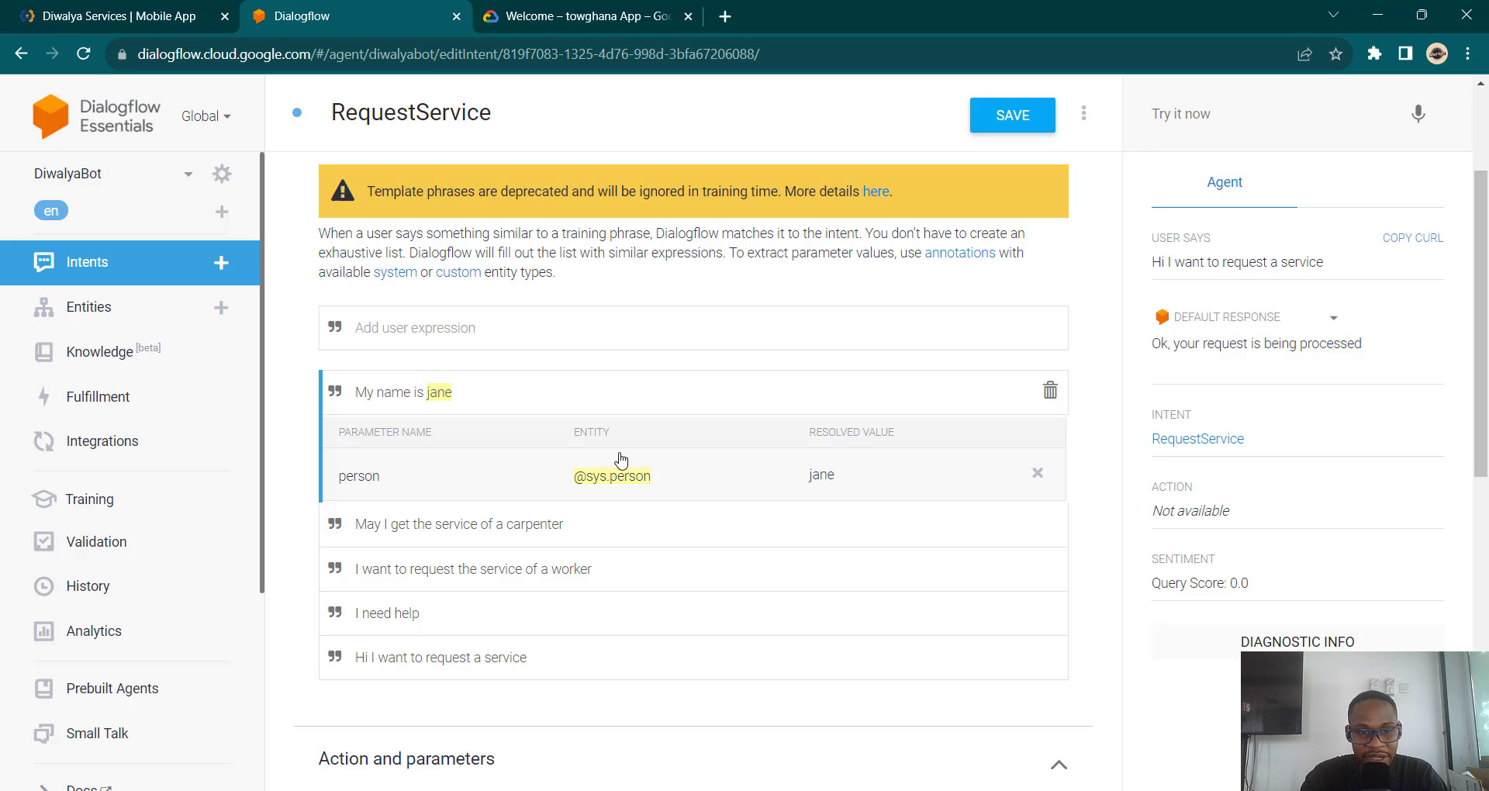
Step: Insert a comma after 'Ok' in the text response
scroll(621, 459, "down", 8)
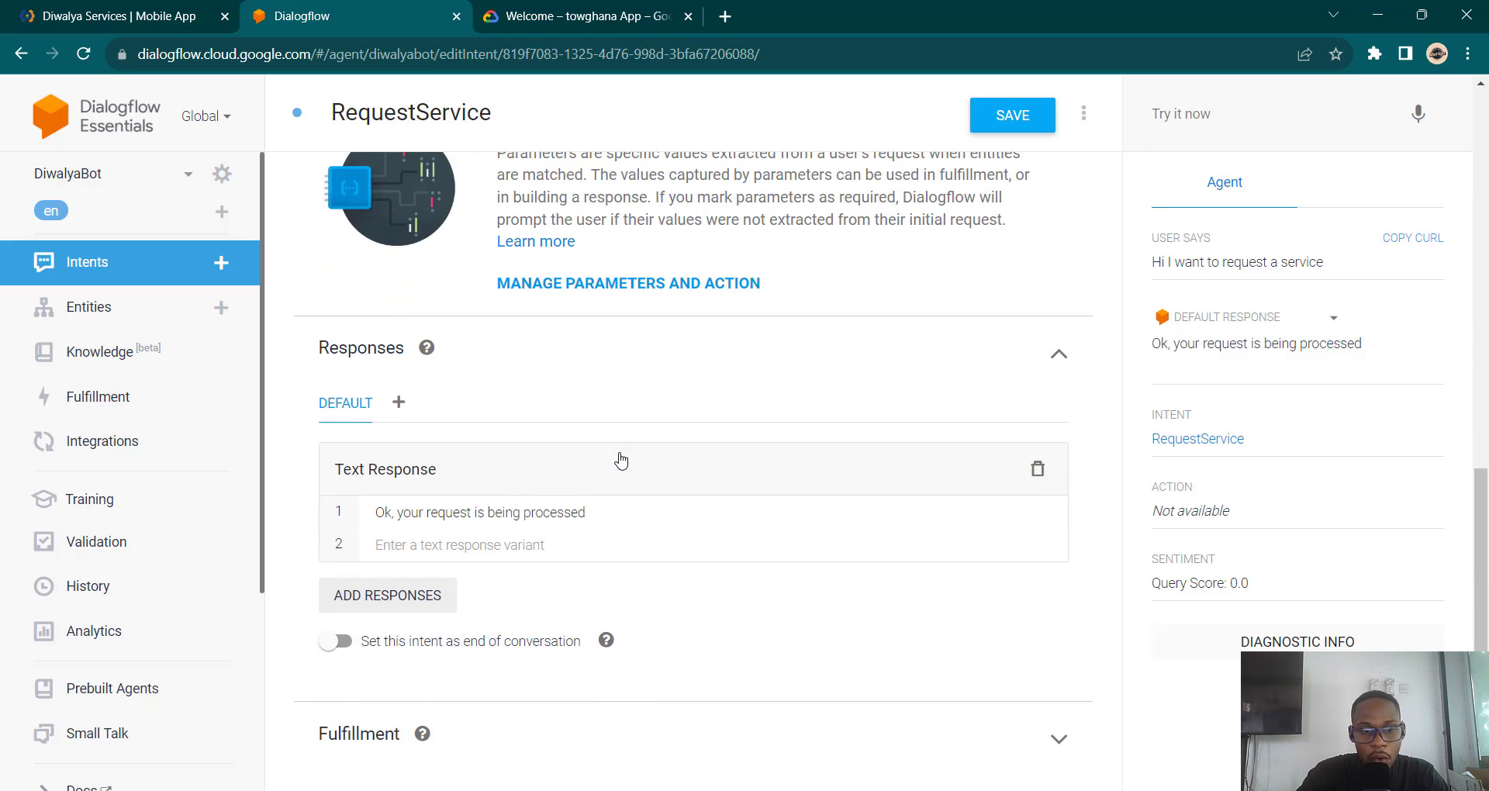
left_click(392, 515)
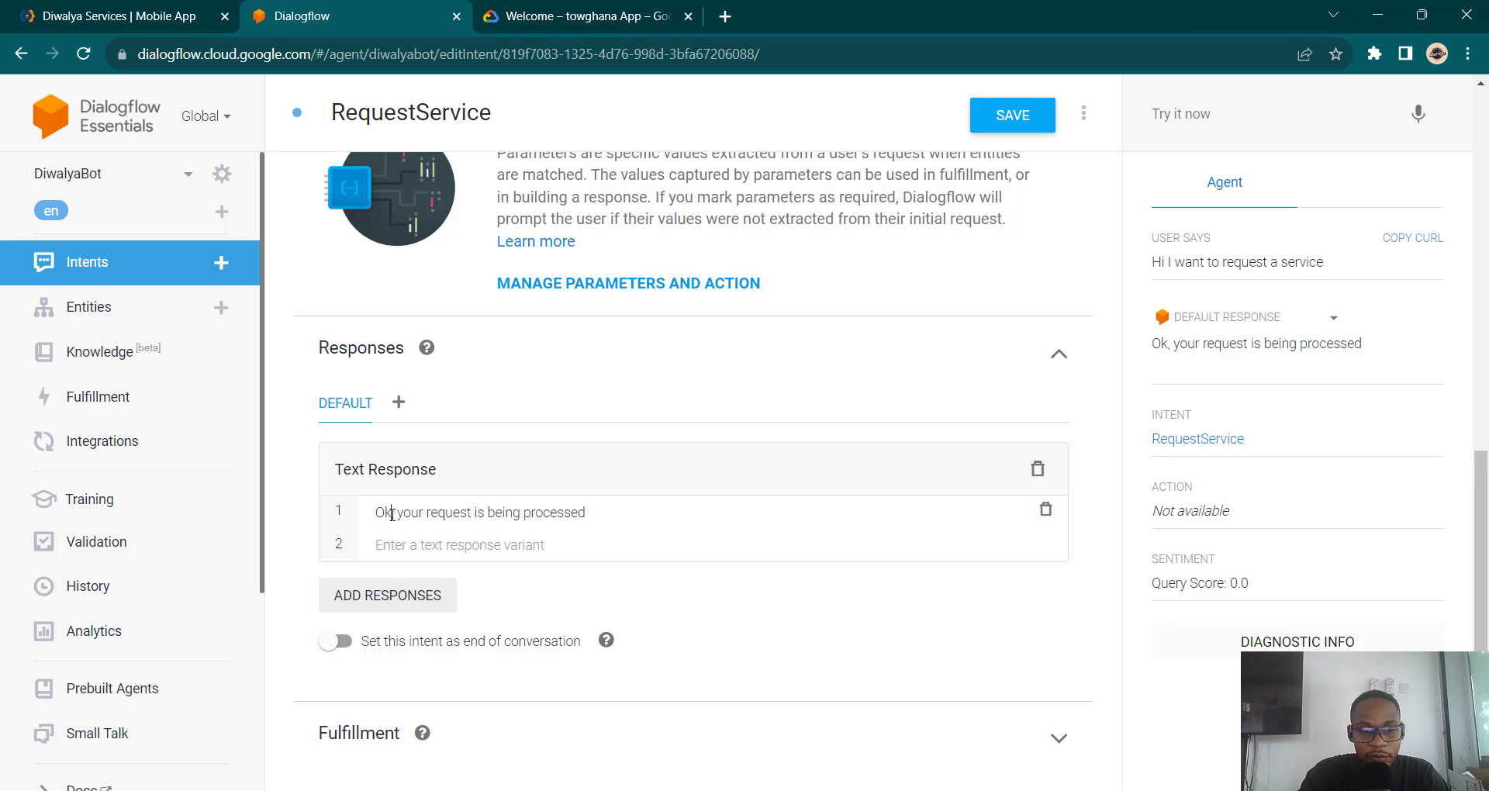
type(",")
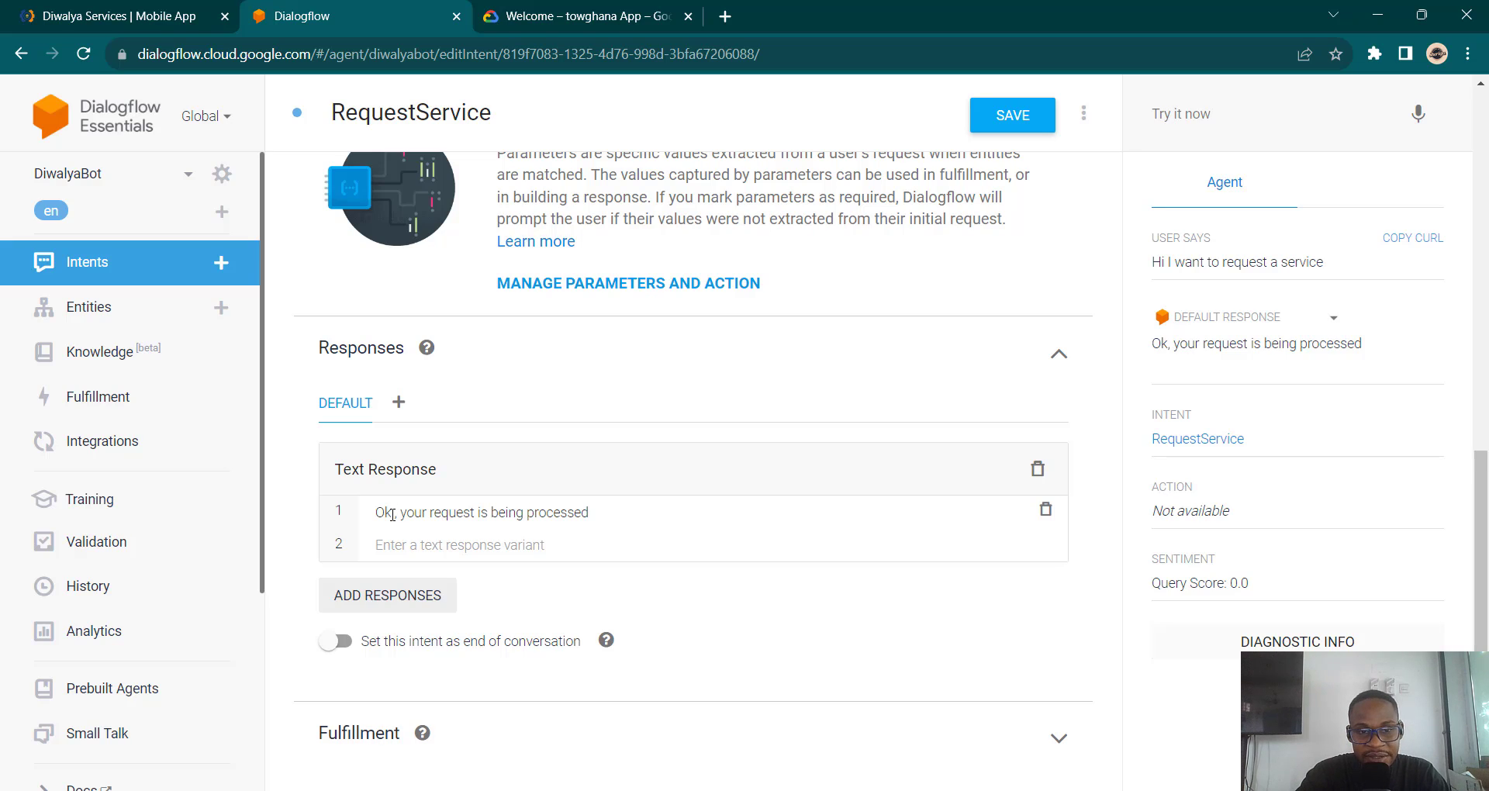
Step: Expand the new name training phrase to show its parameter details
scroll(392, 514, "up", 10)
scroll(392, 514, "down", 1)
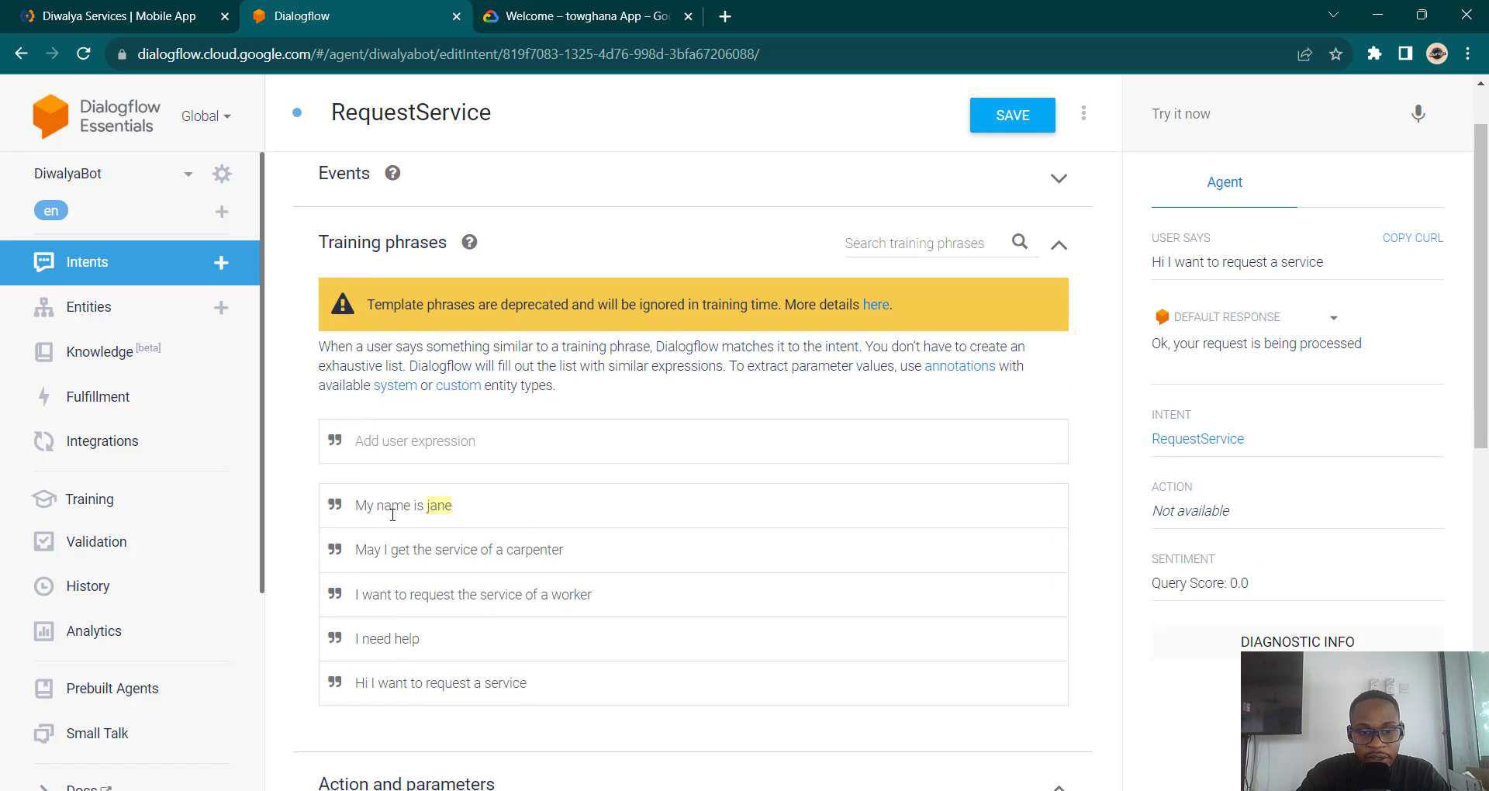
left_click(484, 519)
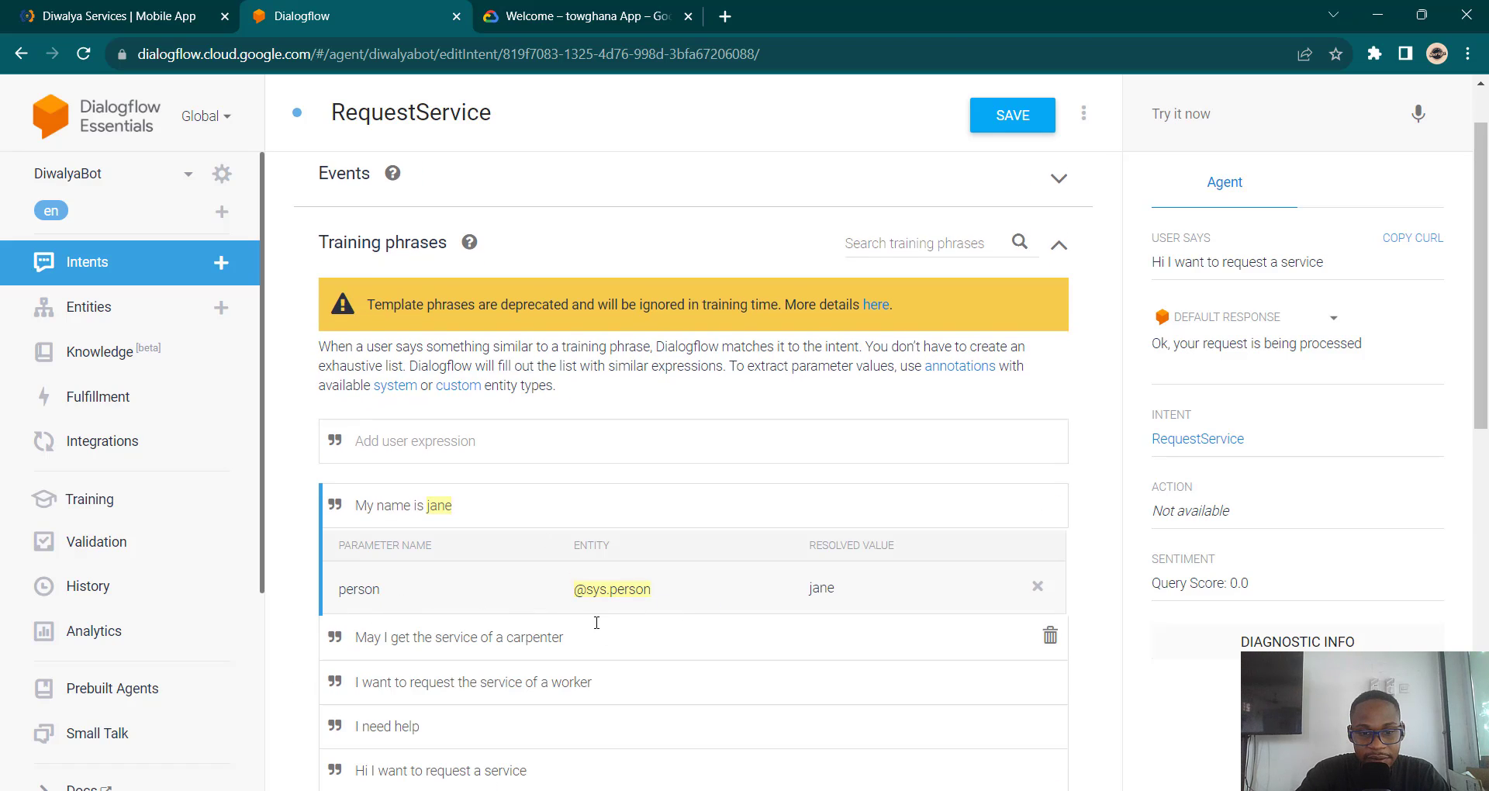
scroll(597, 623, "down", 10)
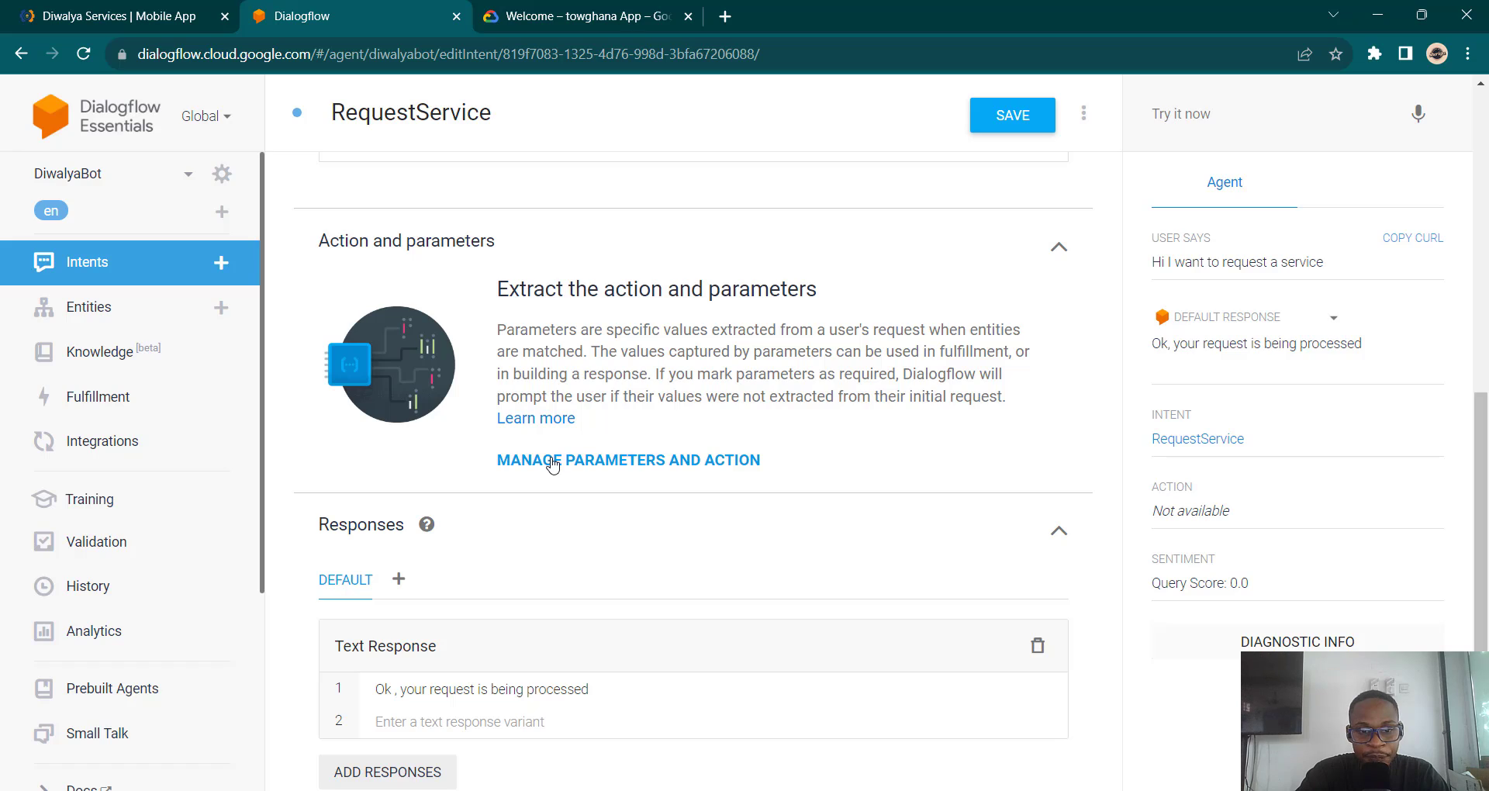
Step: Insert $person after 'Ok' in the response and mark the person parameter as required
left_click(552, 464)
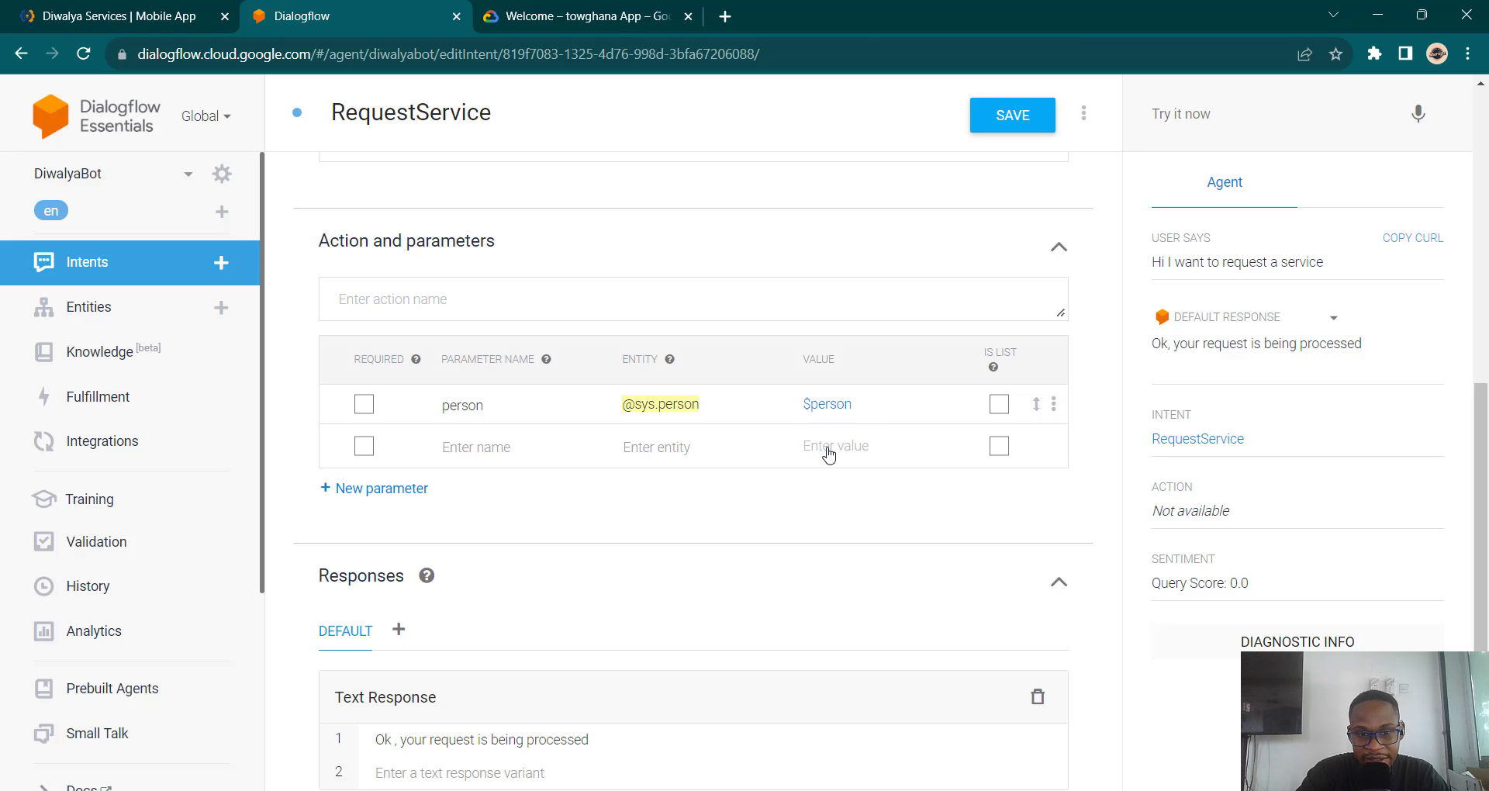
scroll(646, 613, "down", 3)
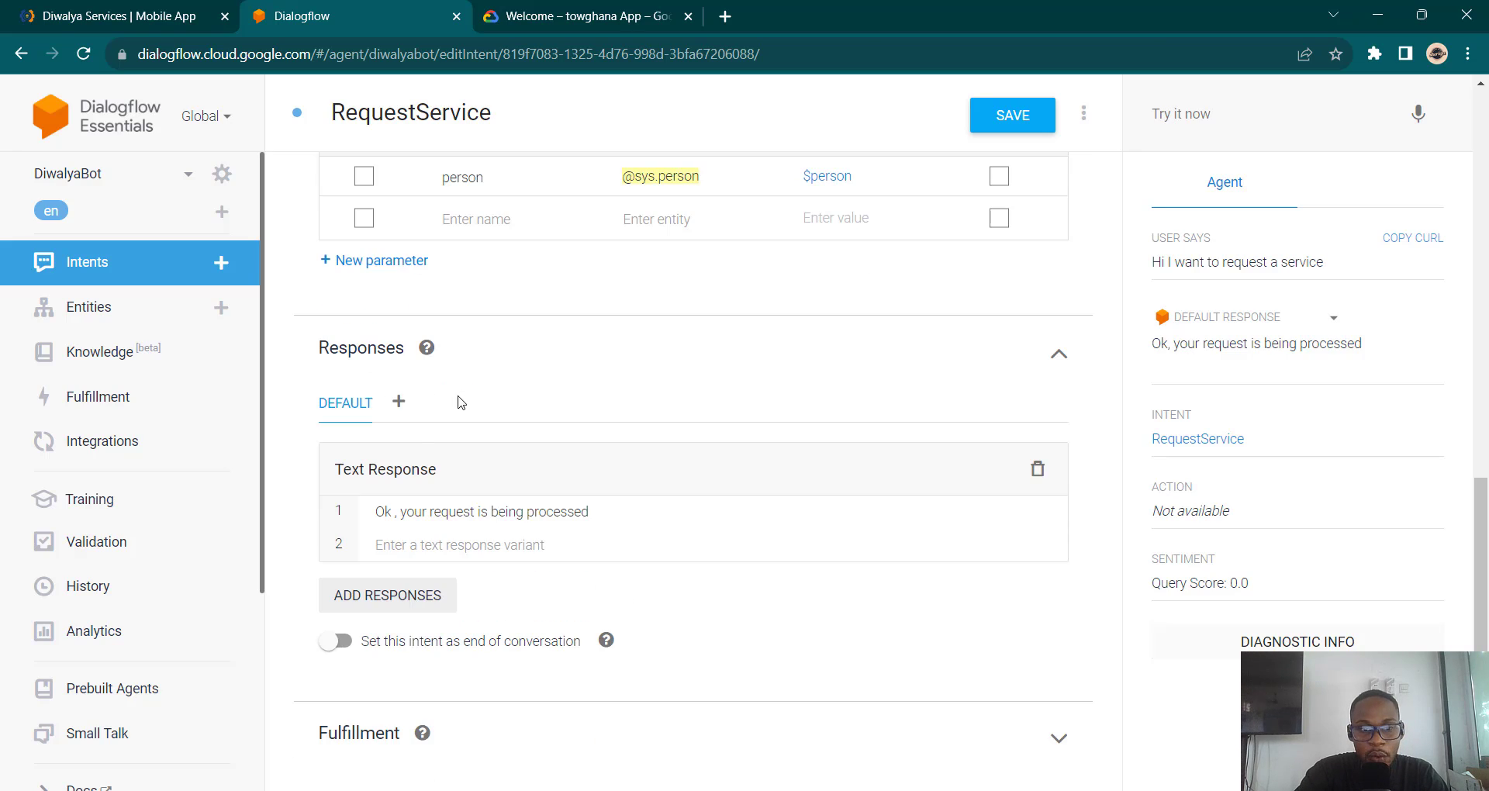
left_click(391, 511)
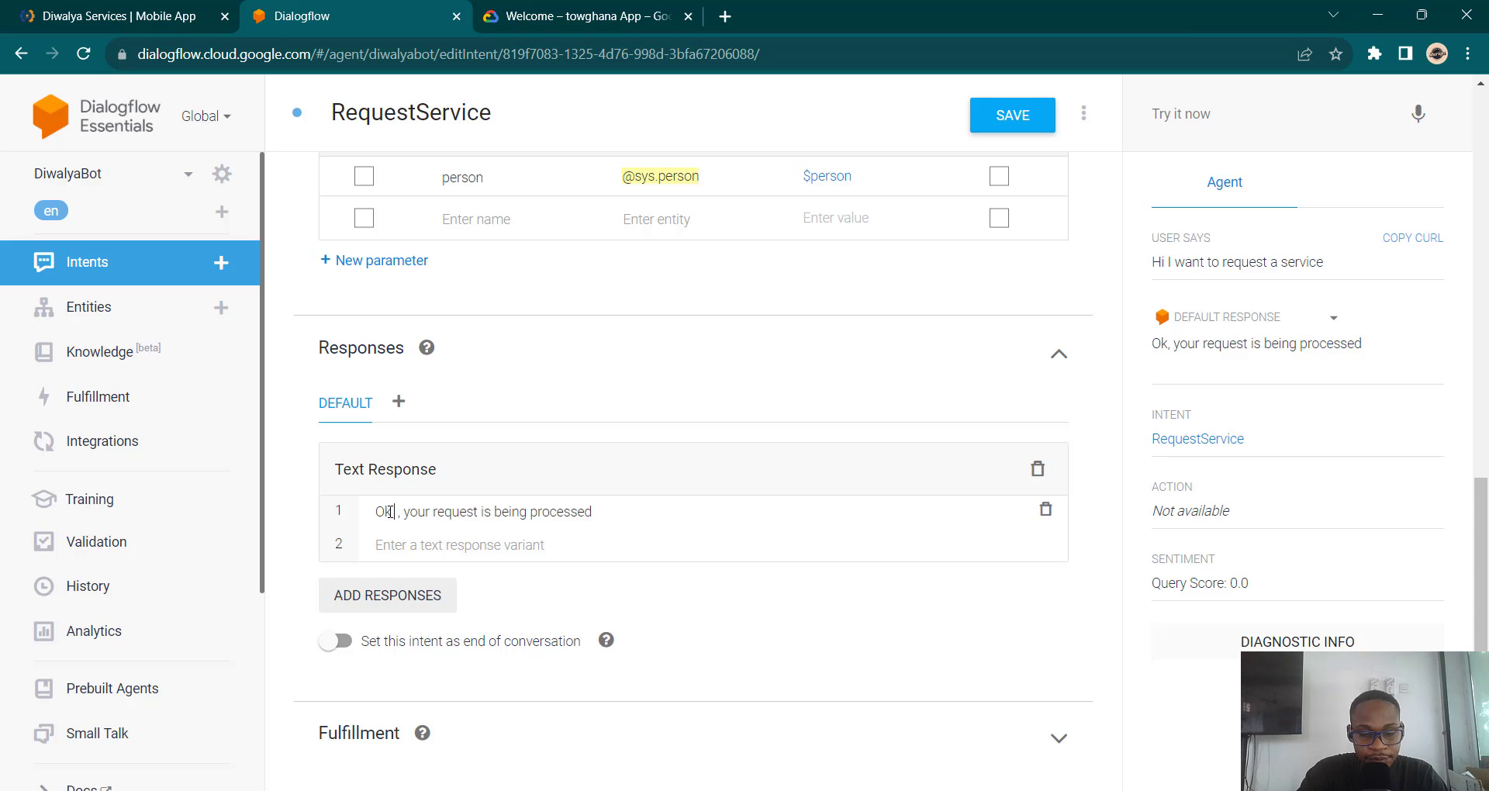
type("$")
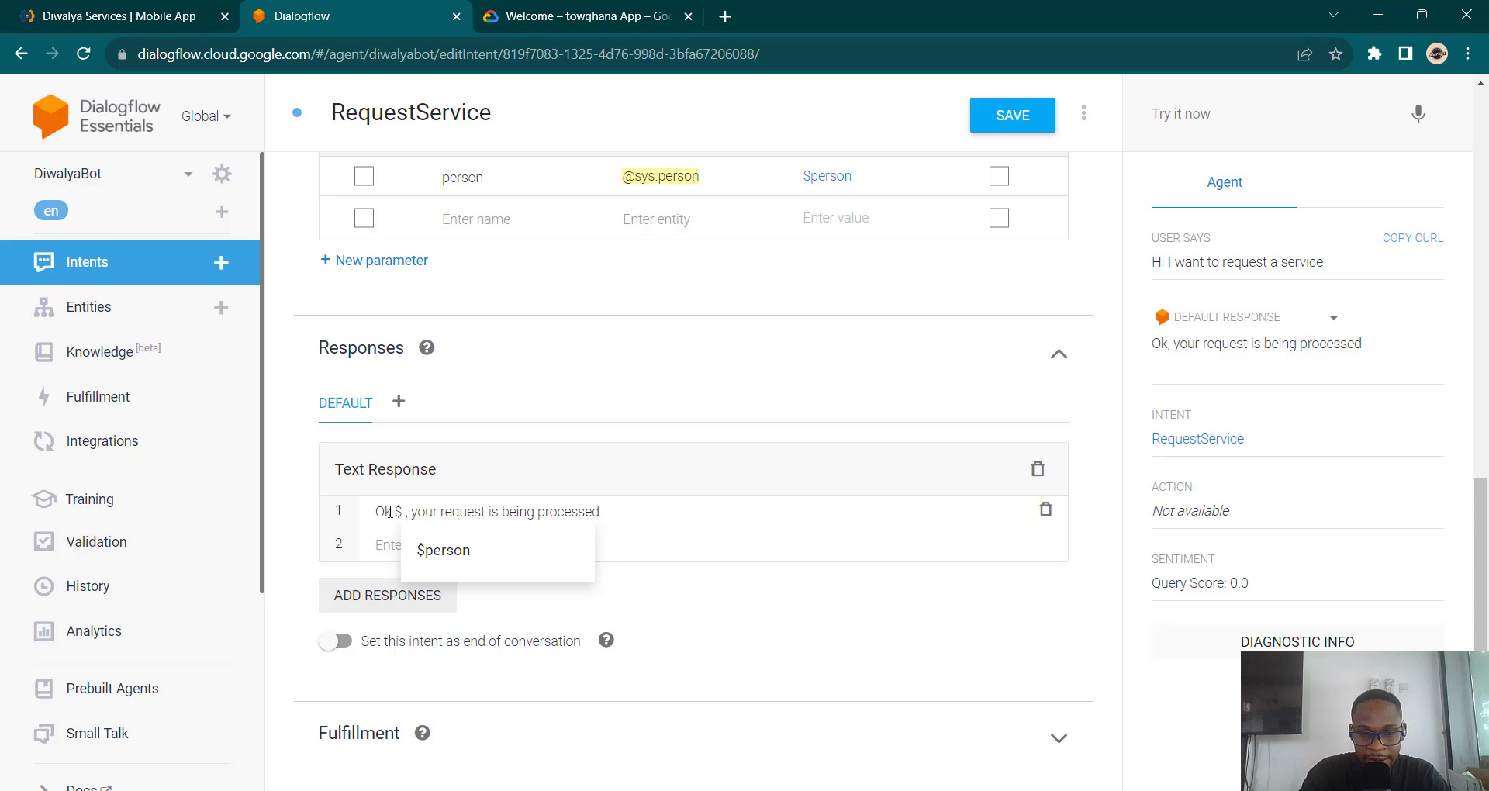
left_click(465, 565)
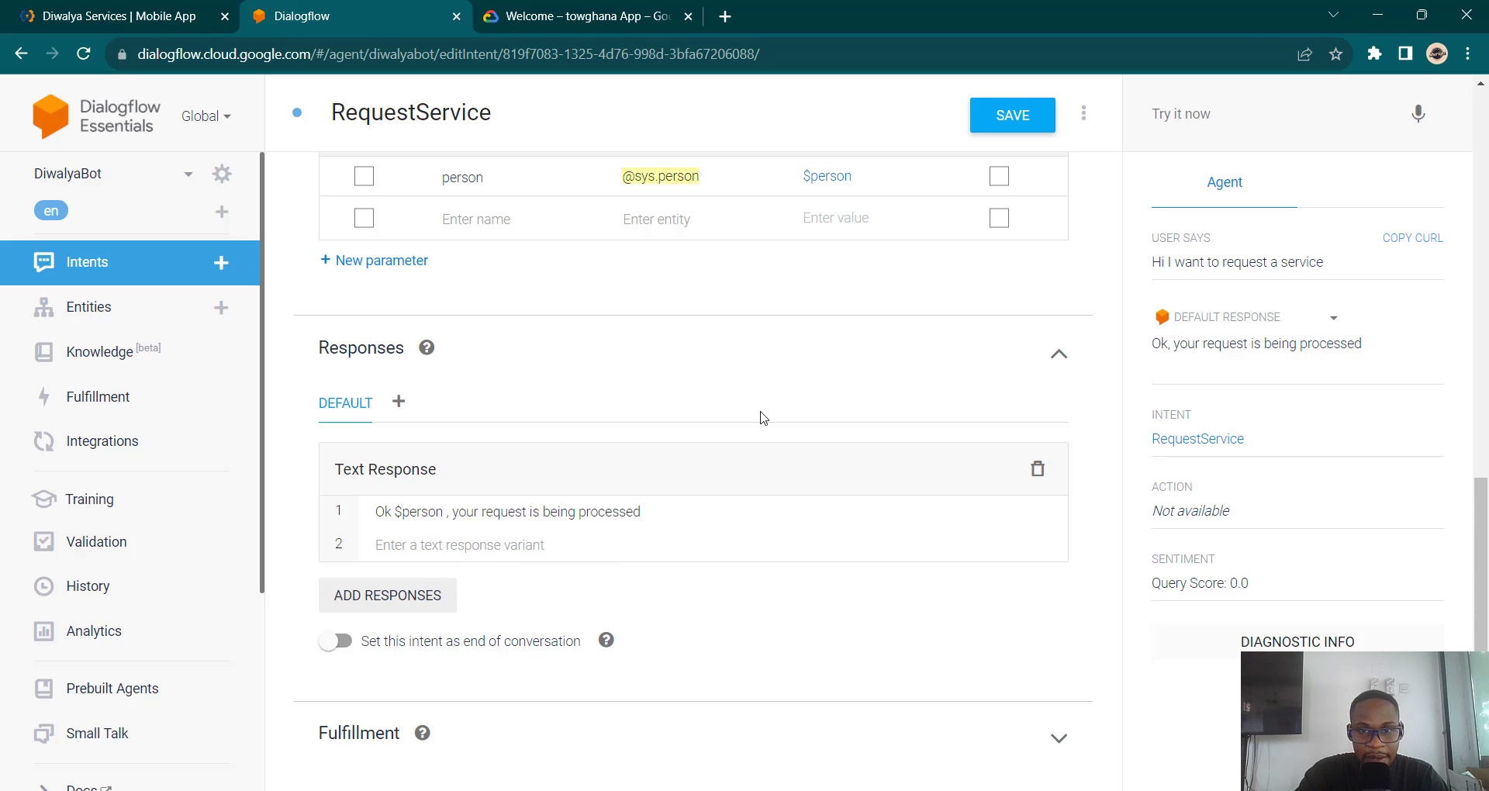
scroll(764, 418, "up", 1)
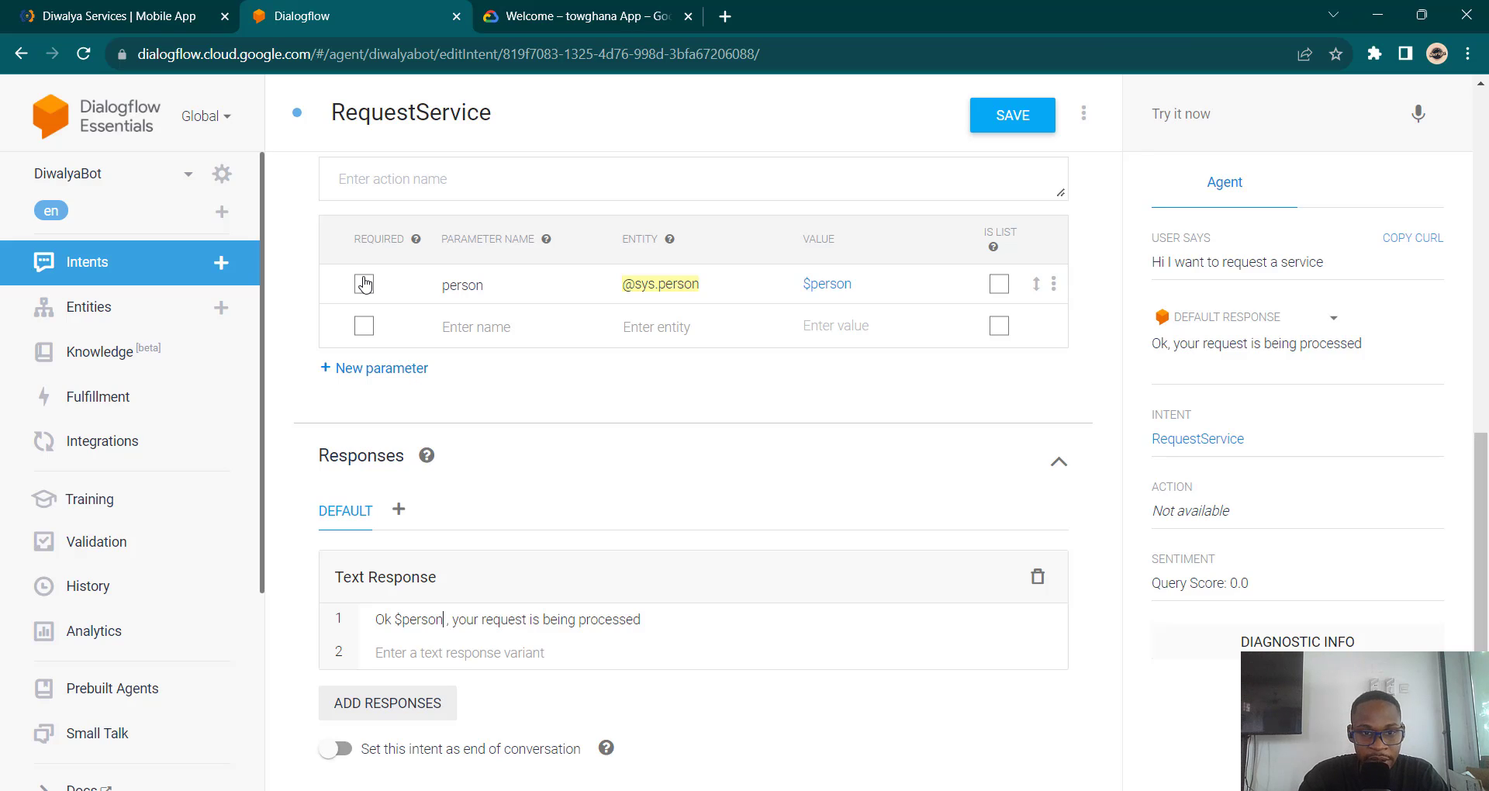
left_click(364, 284)
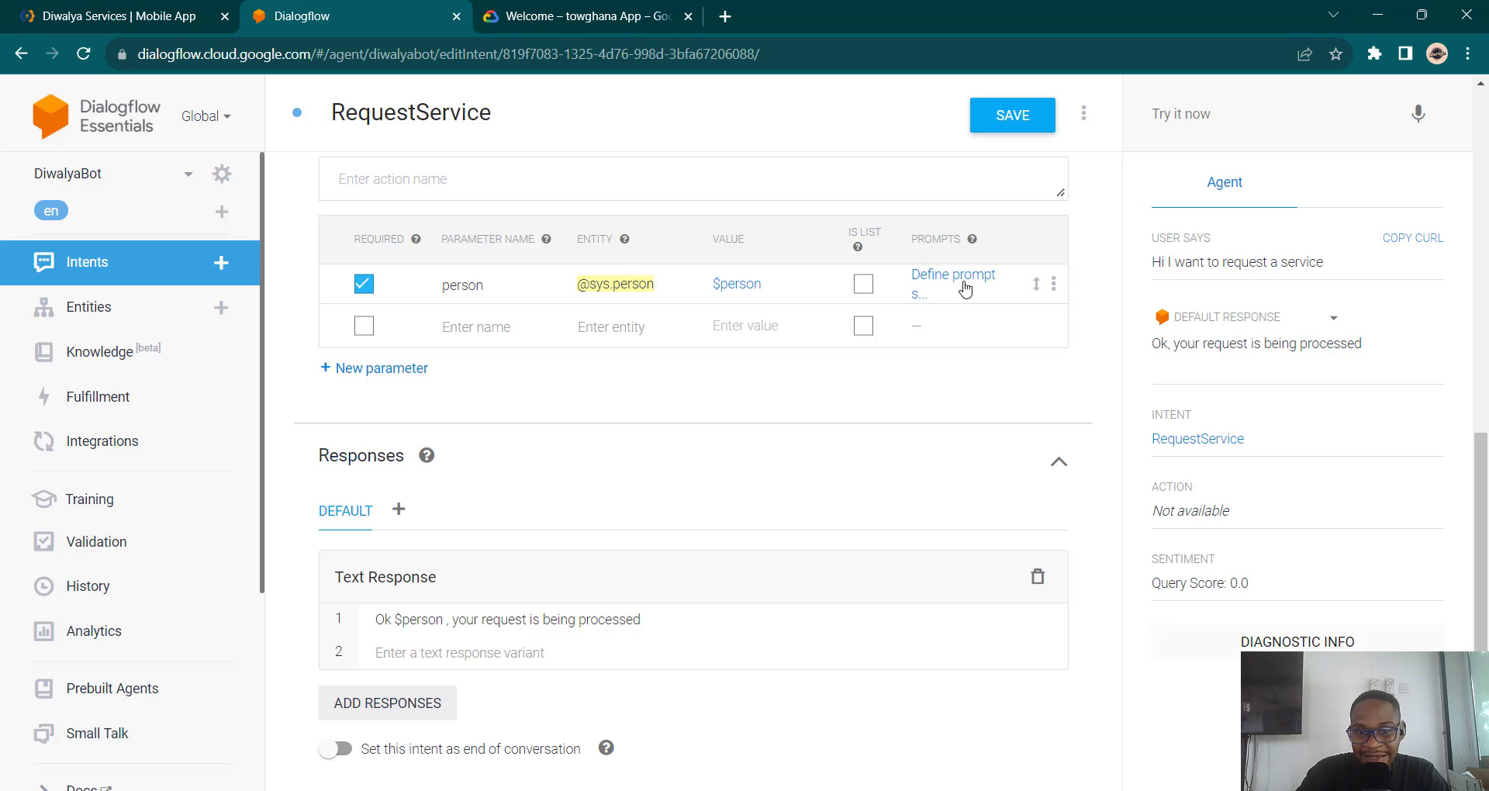
Step: Give the person parameter the prompt 'What is your name?' and save RequestService
left_click(964, 289)
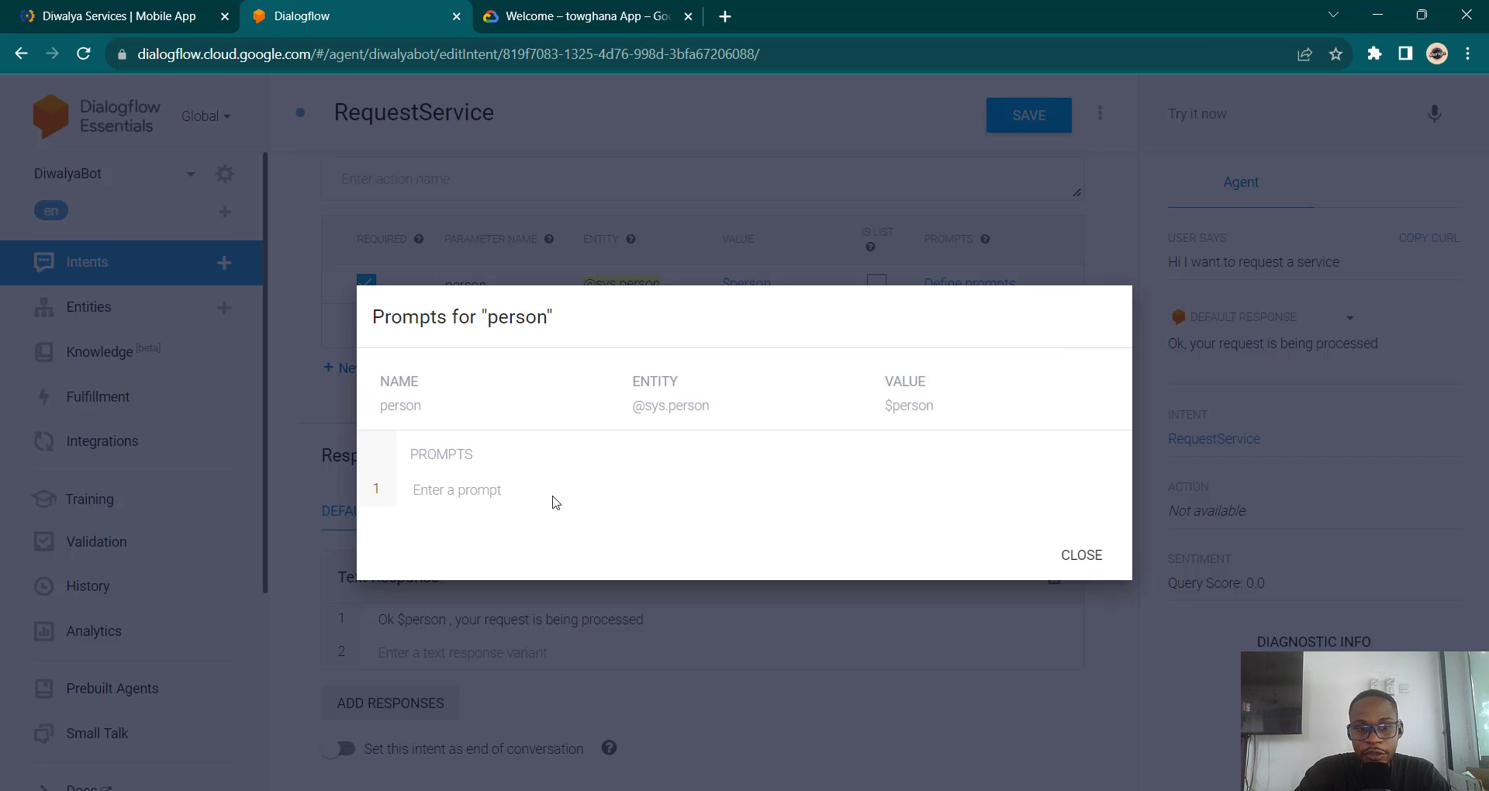
left_click(496, 484)
type("What ")
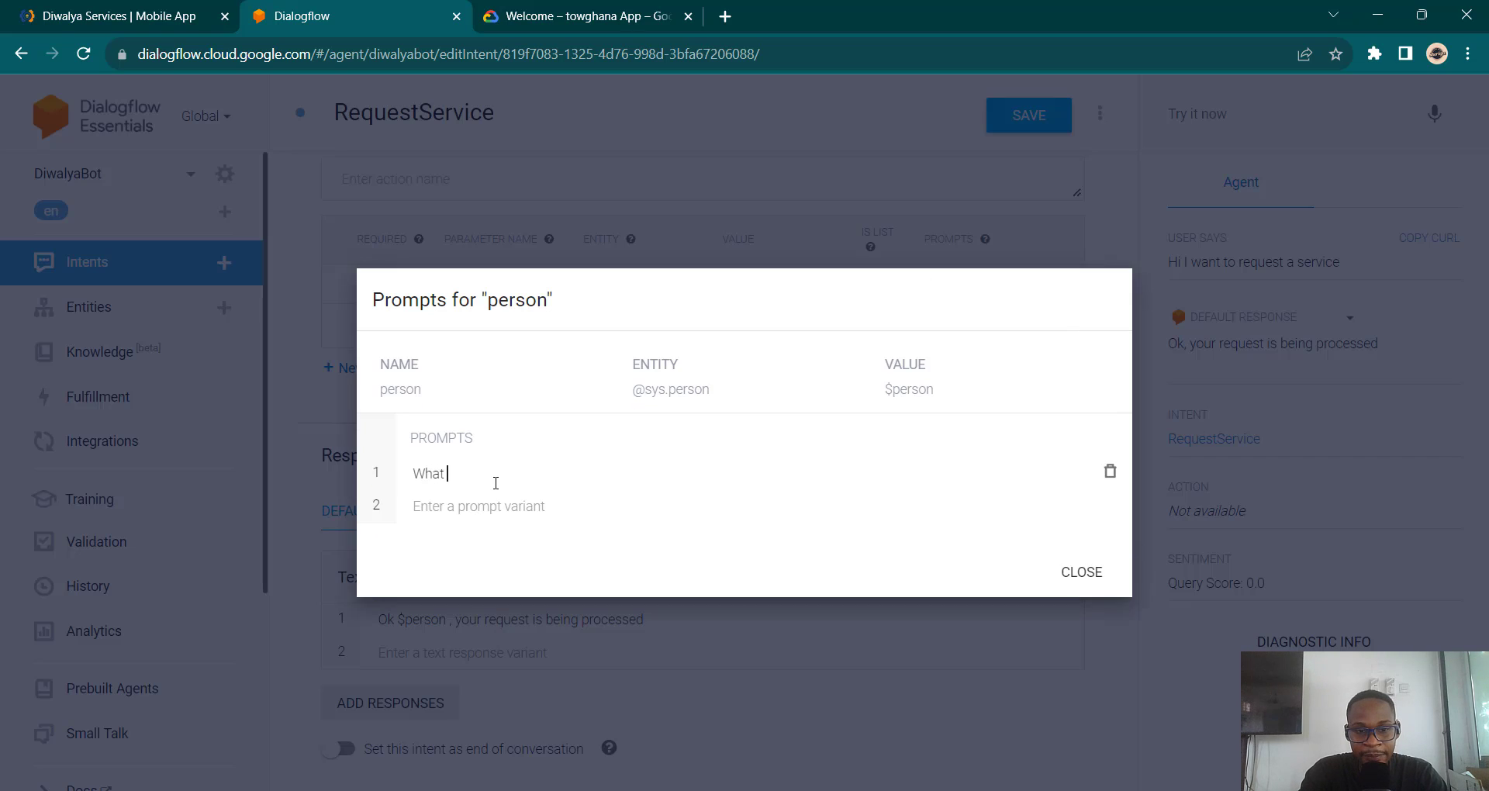
type("is your ")
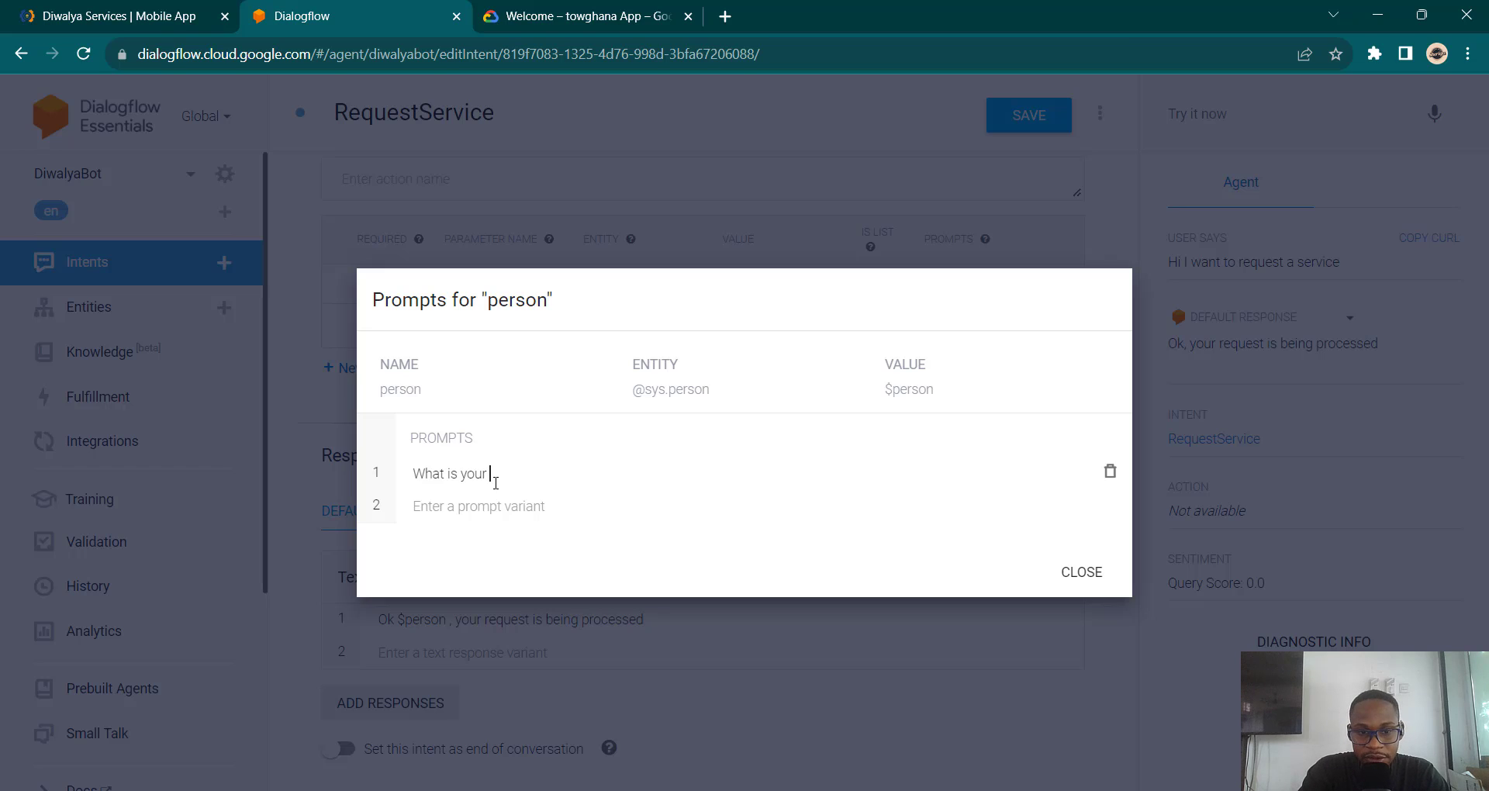
type("name?")
left_click(1114, 582)
left_click(1032, 136)
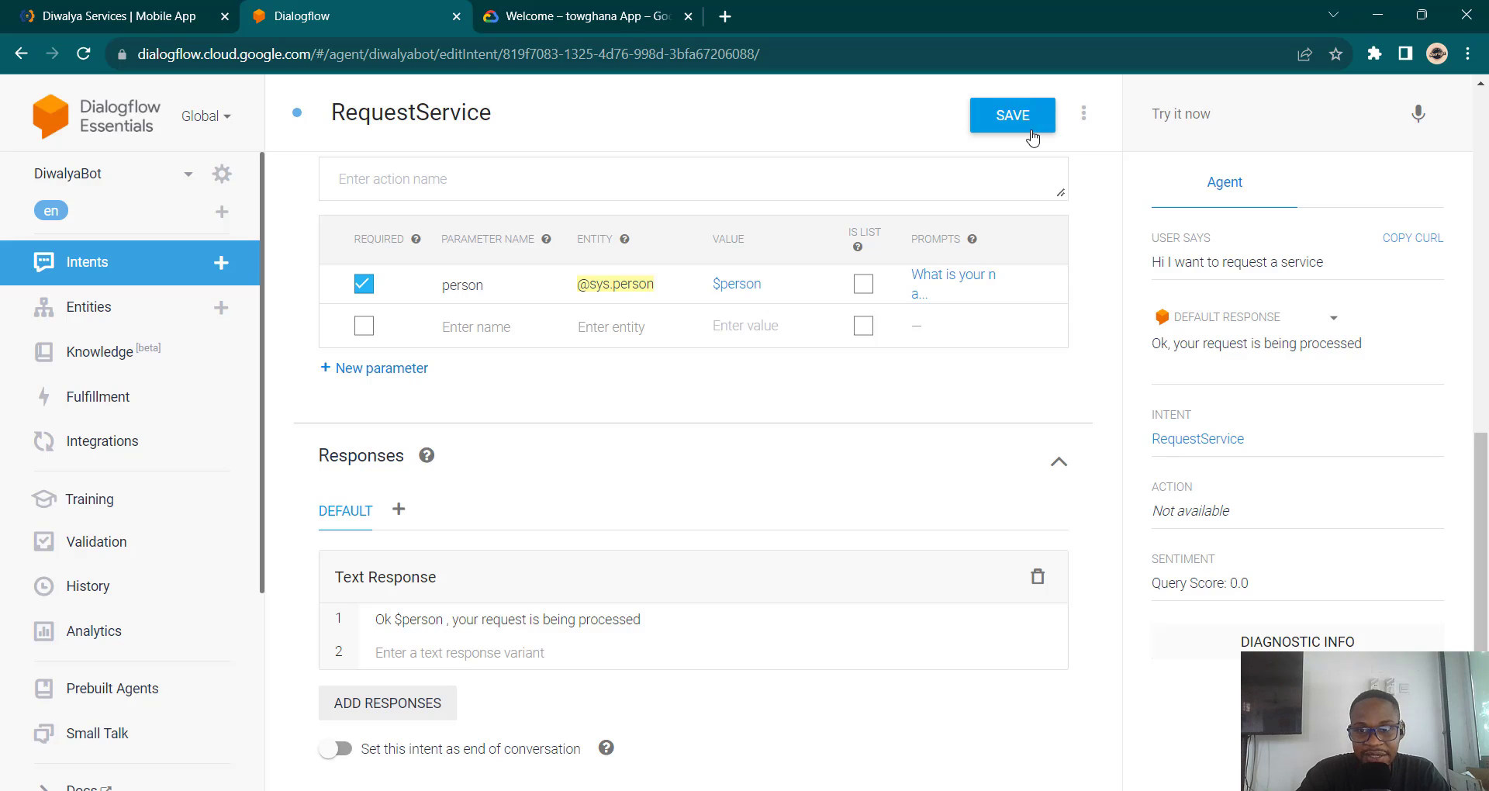
Step: Test 'Hi I want to request a service', answer the name prompt with a name, then return to the intent
left_click(1198, 117)
type("hi")
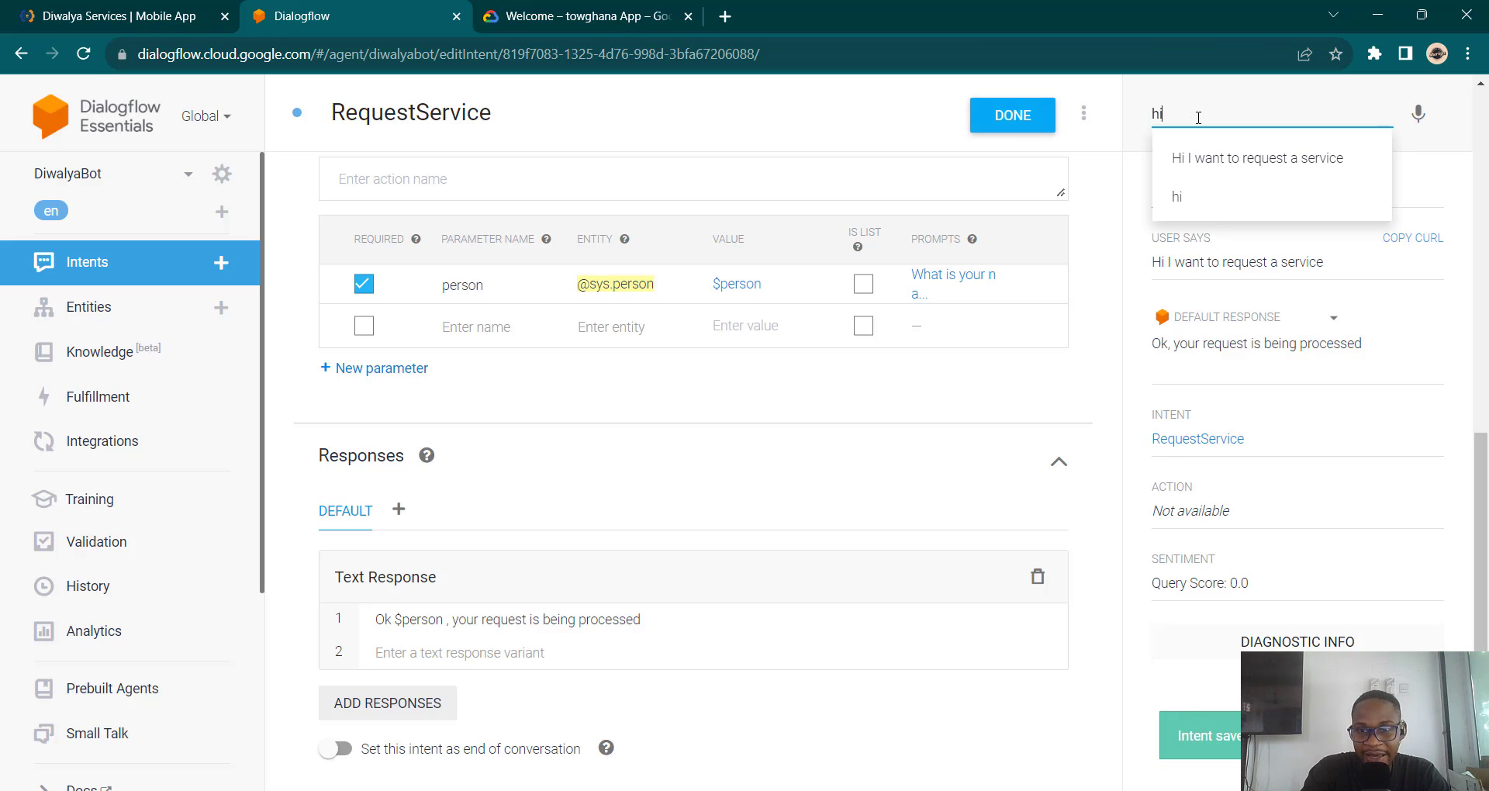
key("Down")
key("Return")
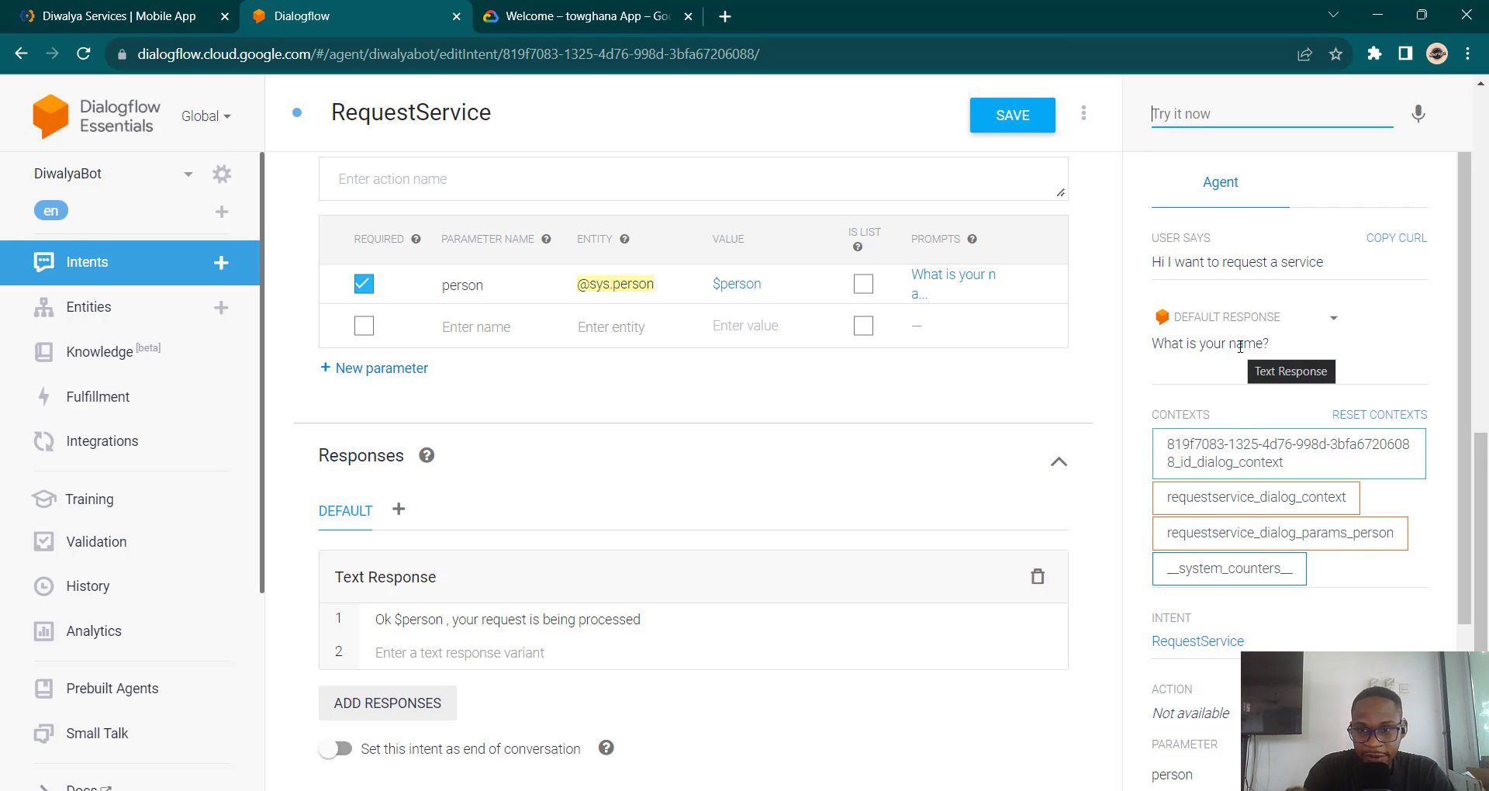
type("janet")
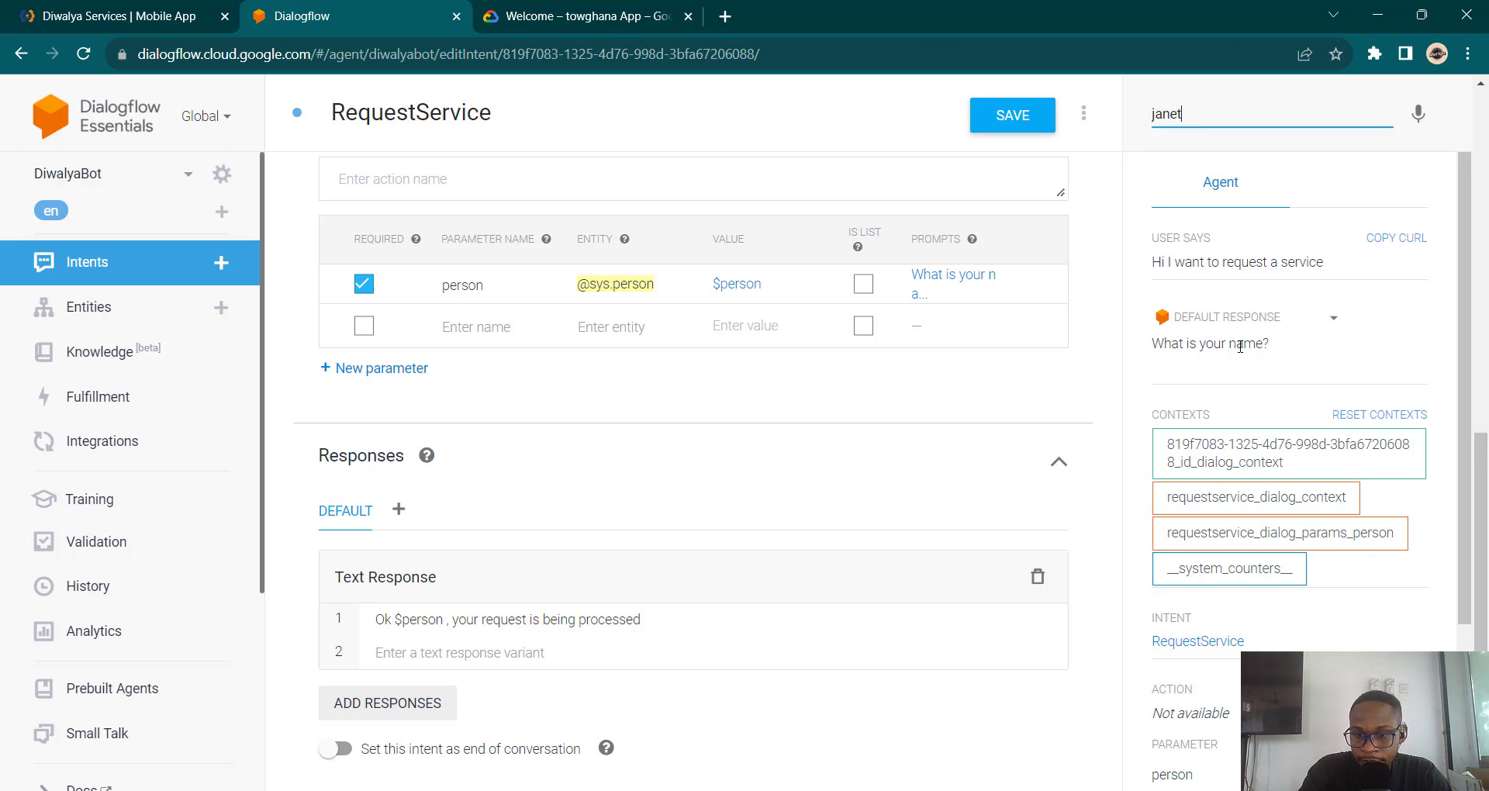
key("Return")
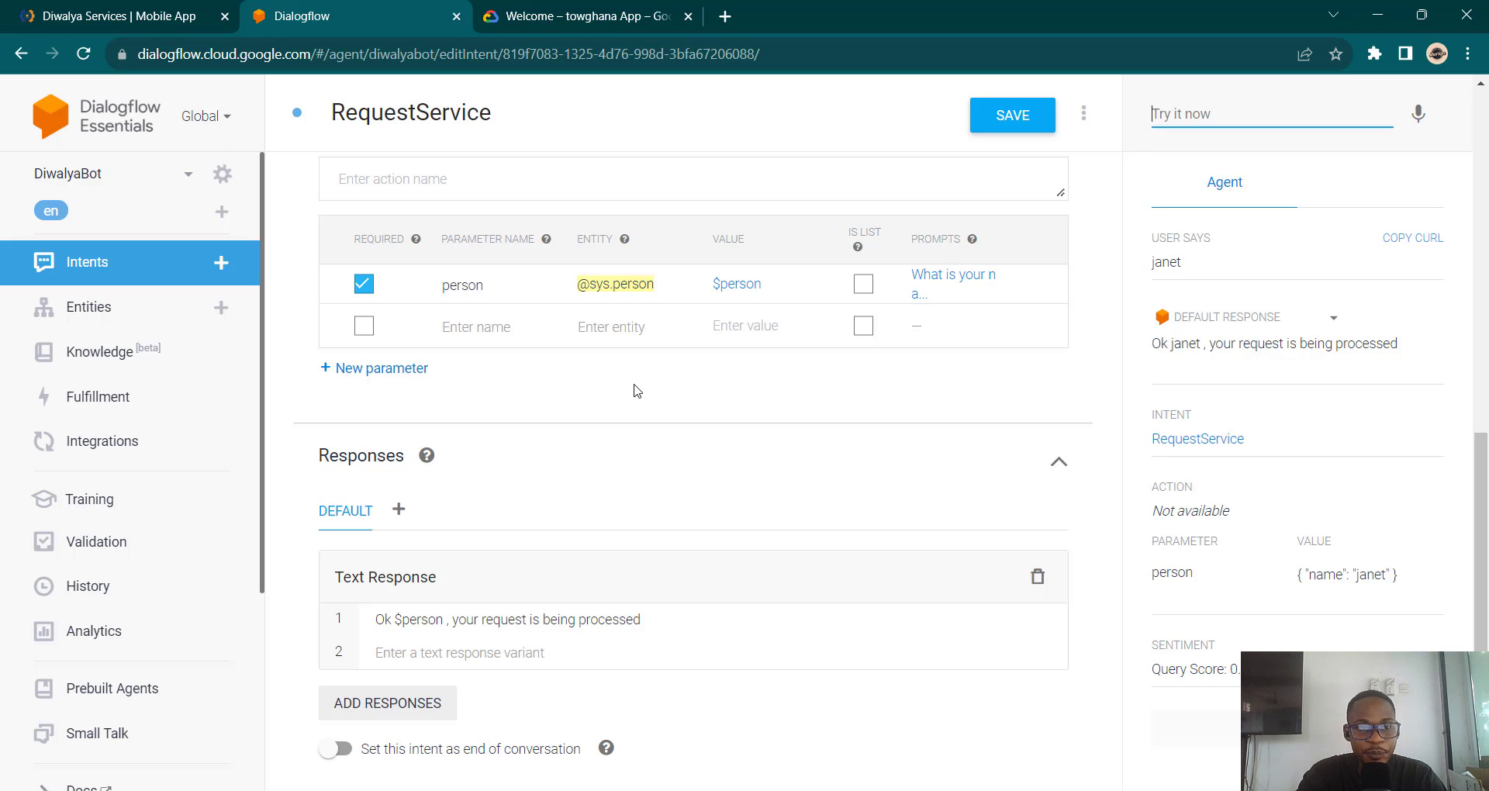
left_click(118, 14)
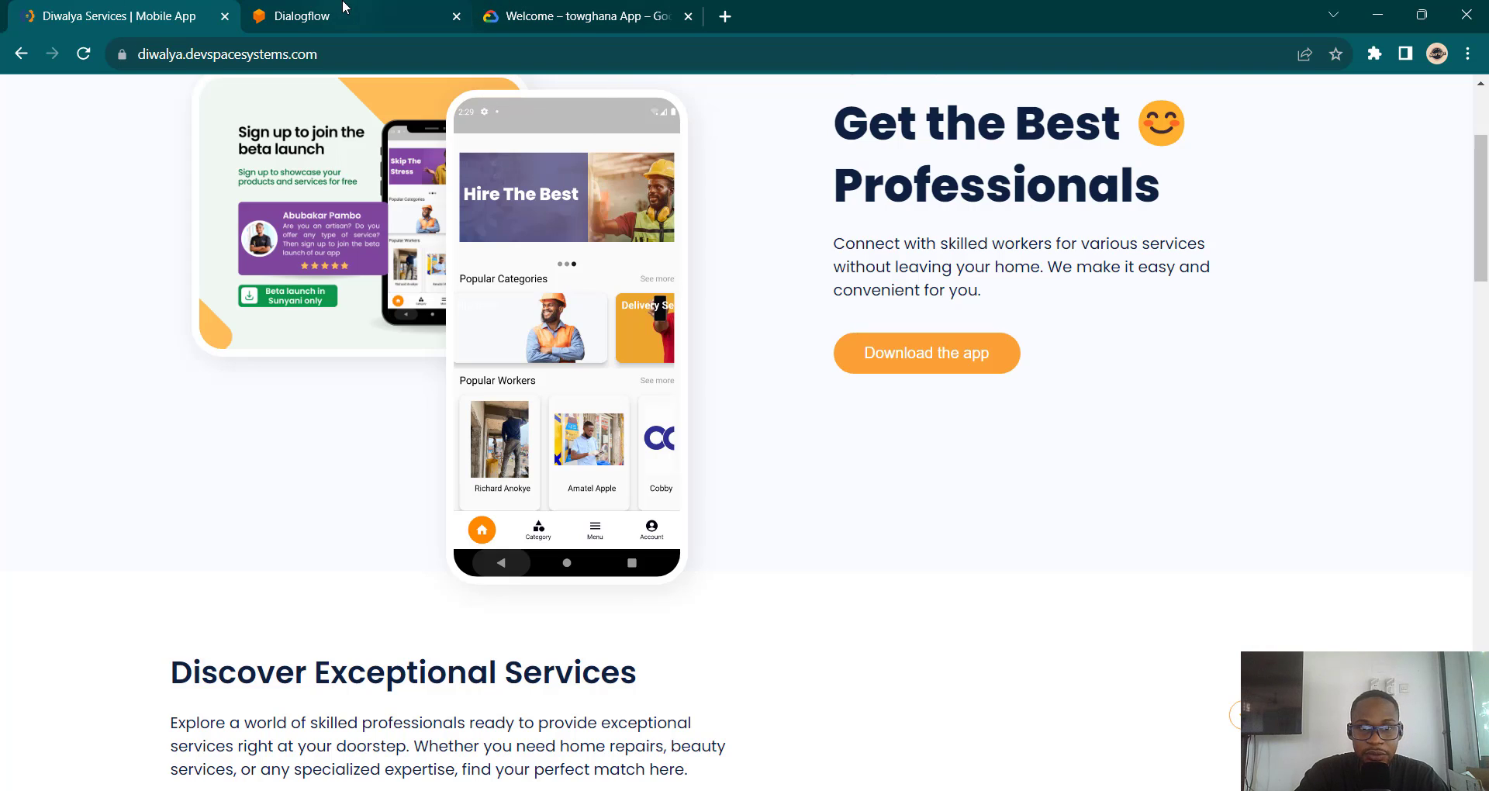
left_click(317, 6)
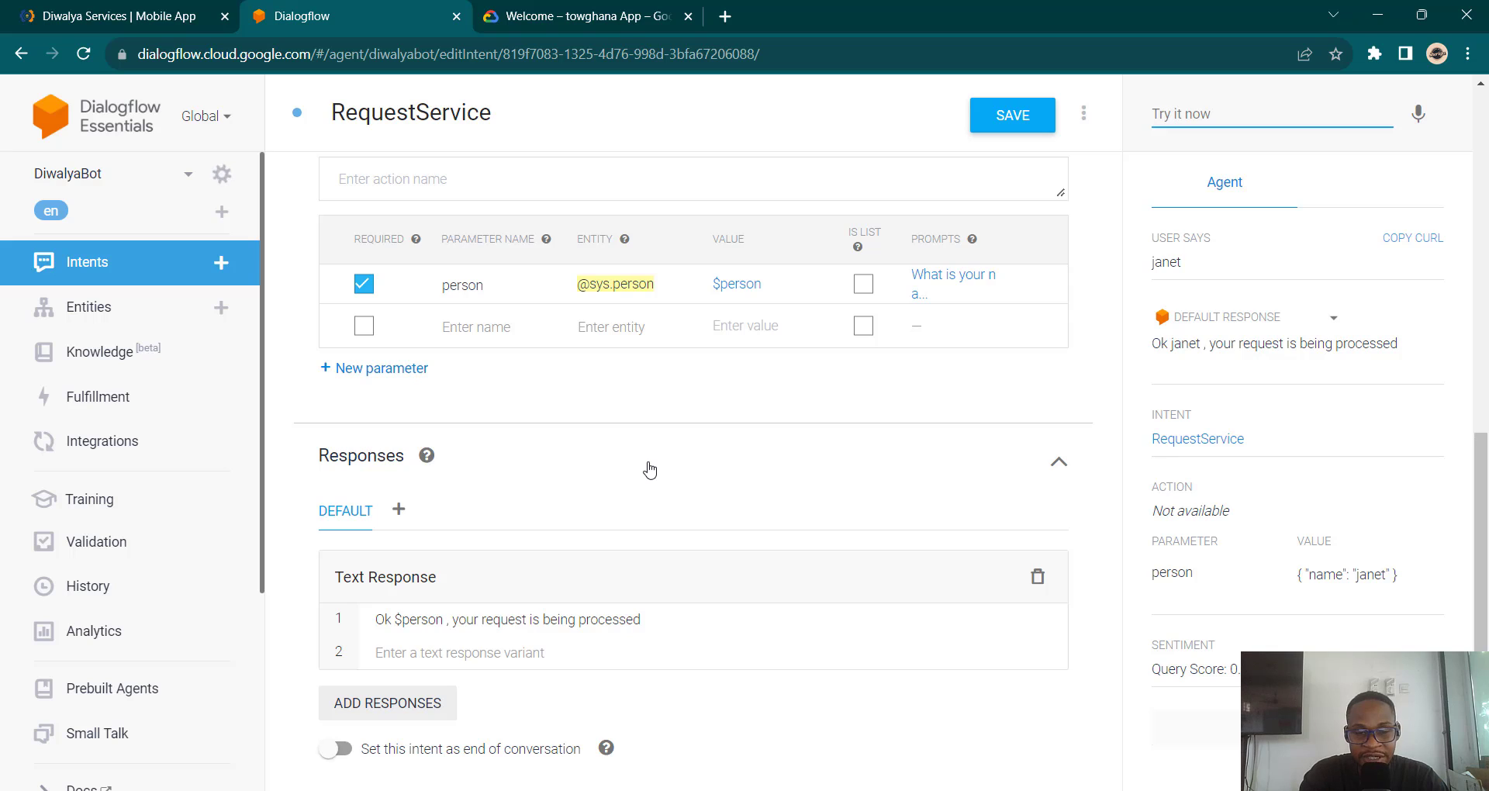
Step: Add a training phrase 'my email is' followed by a sample email address to RequestService
scroll(650, 471, "up", 7)
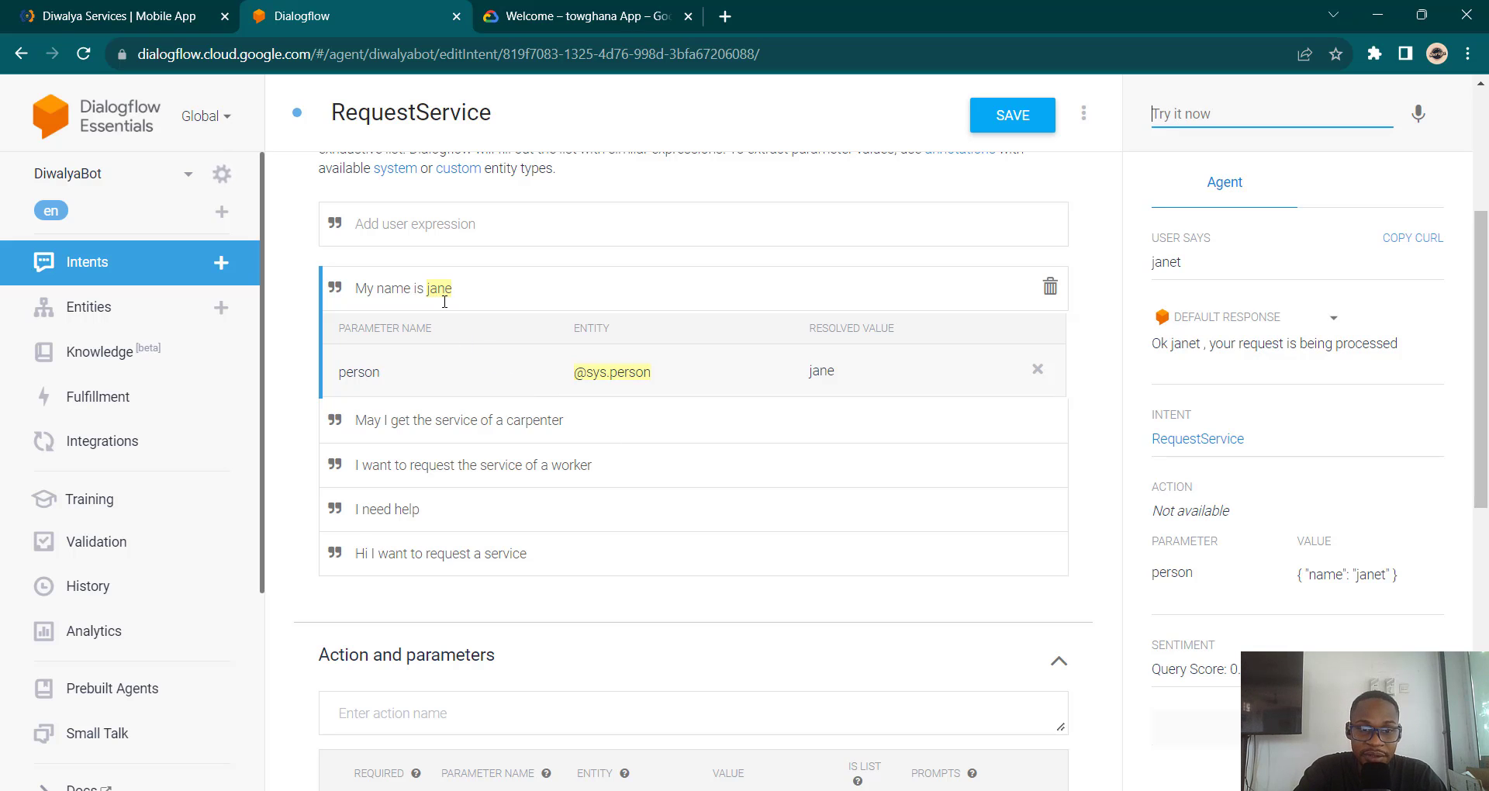
left_click(504, 223)
type("m")
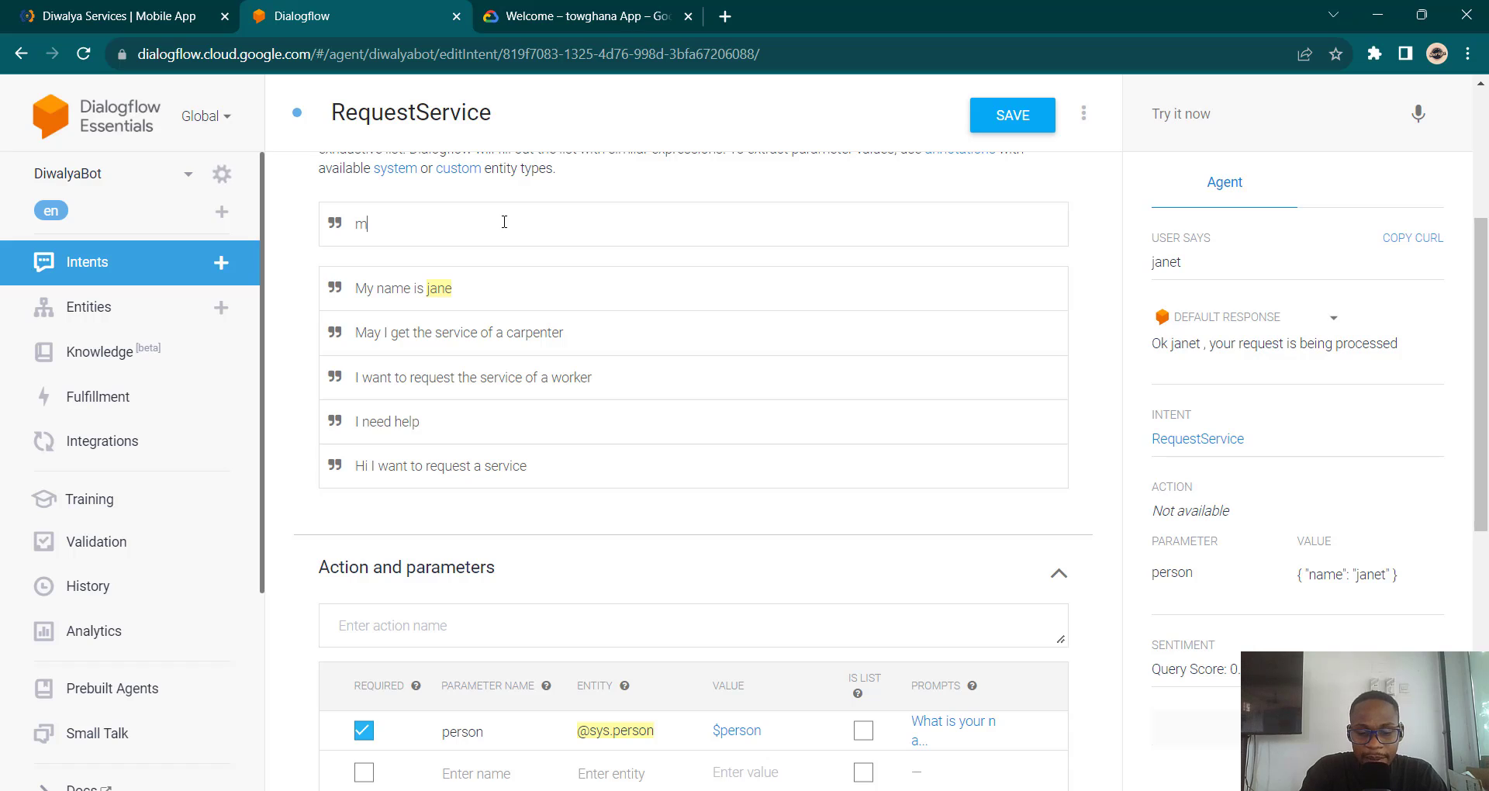
type("y email")
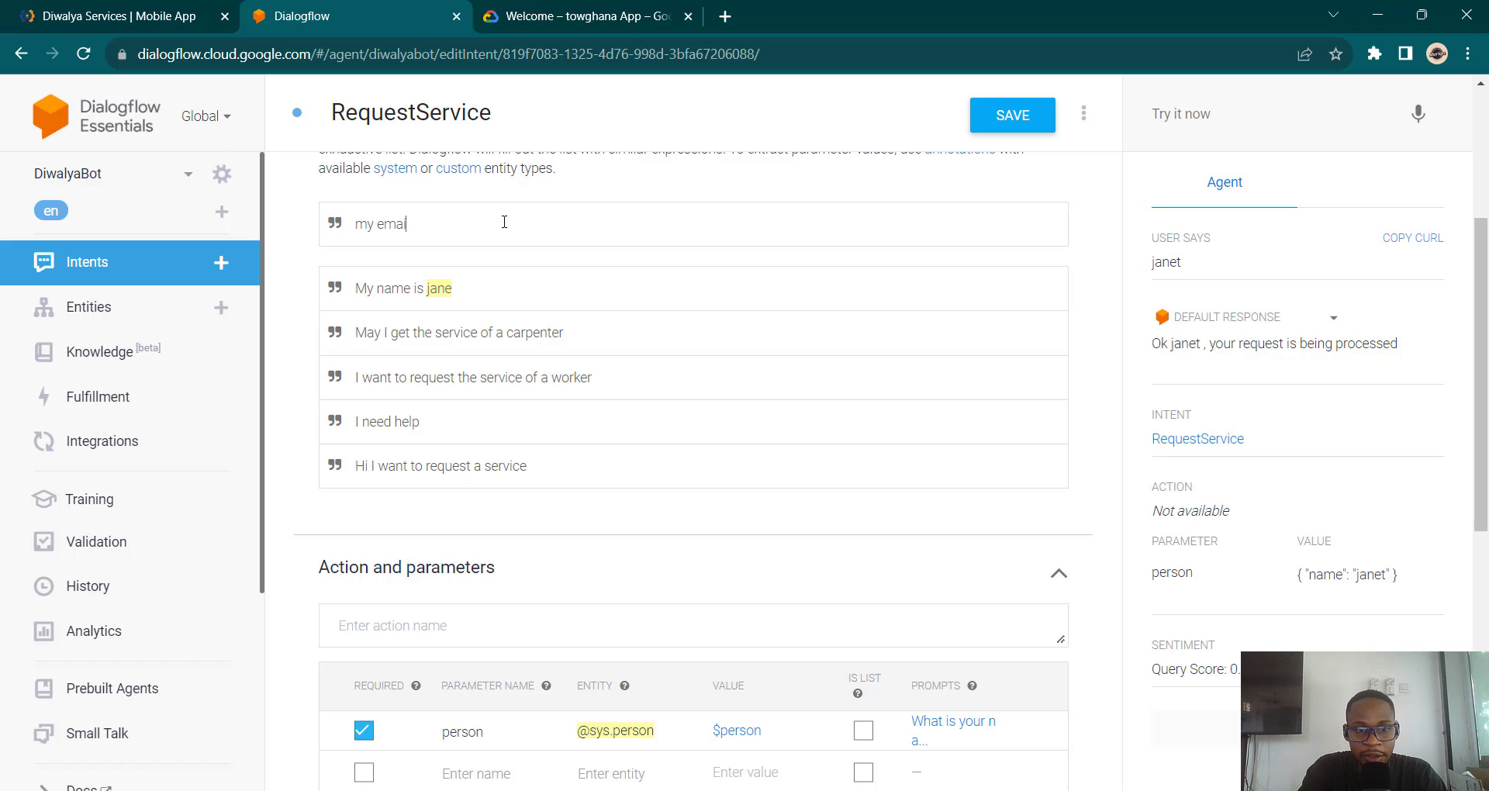
type(" is")
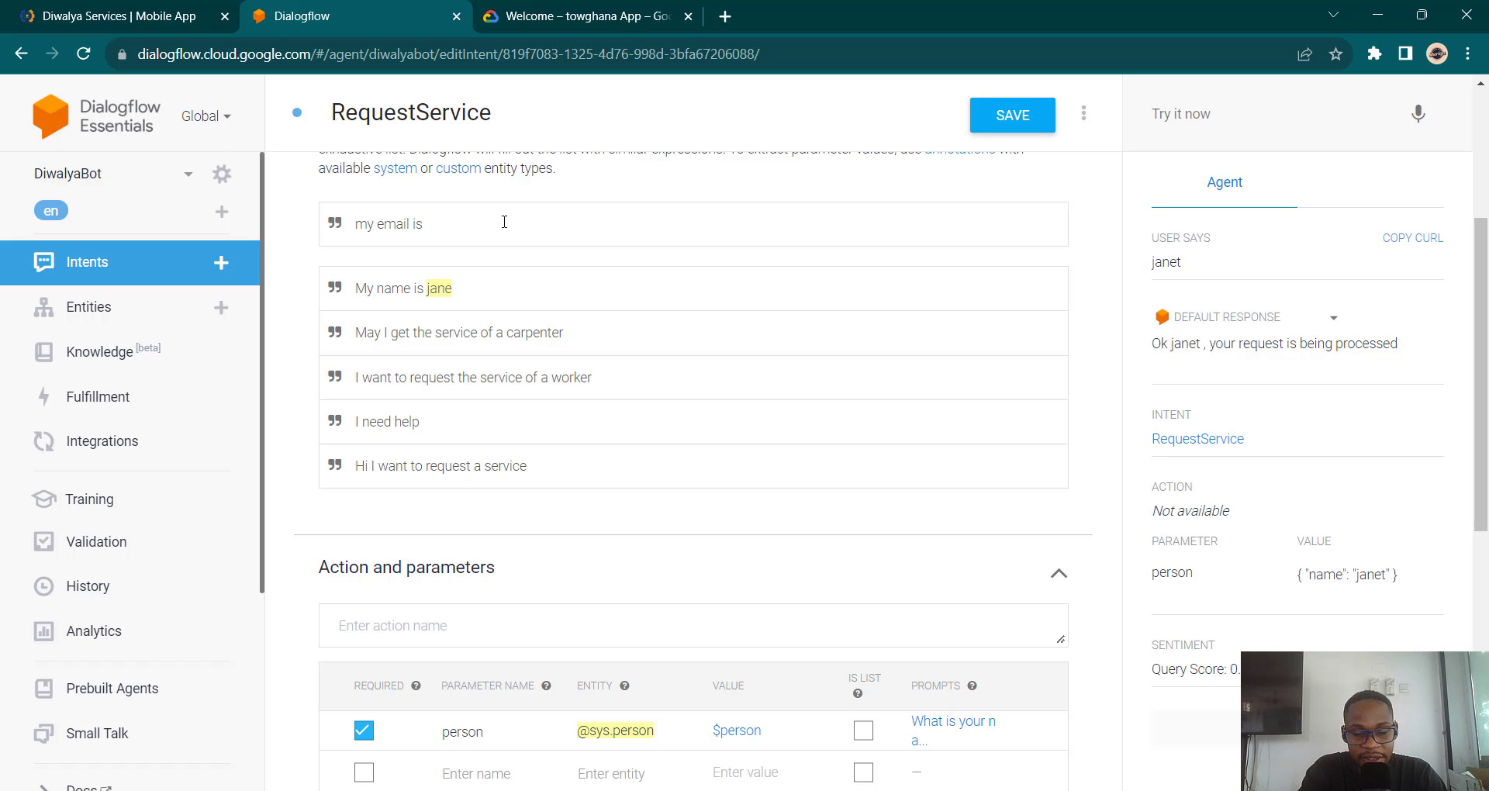
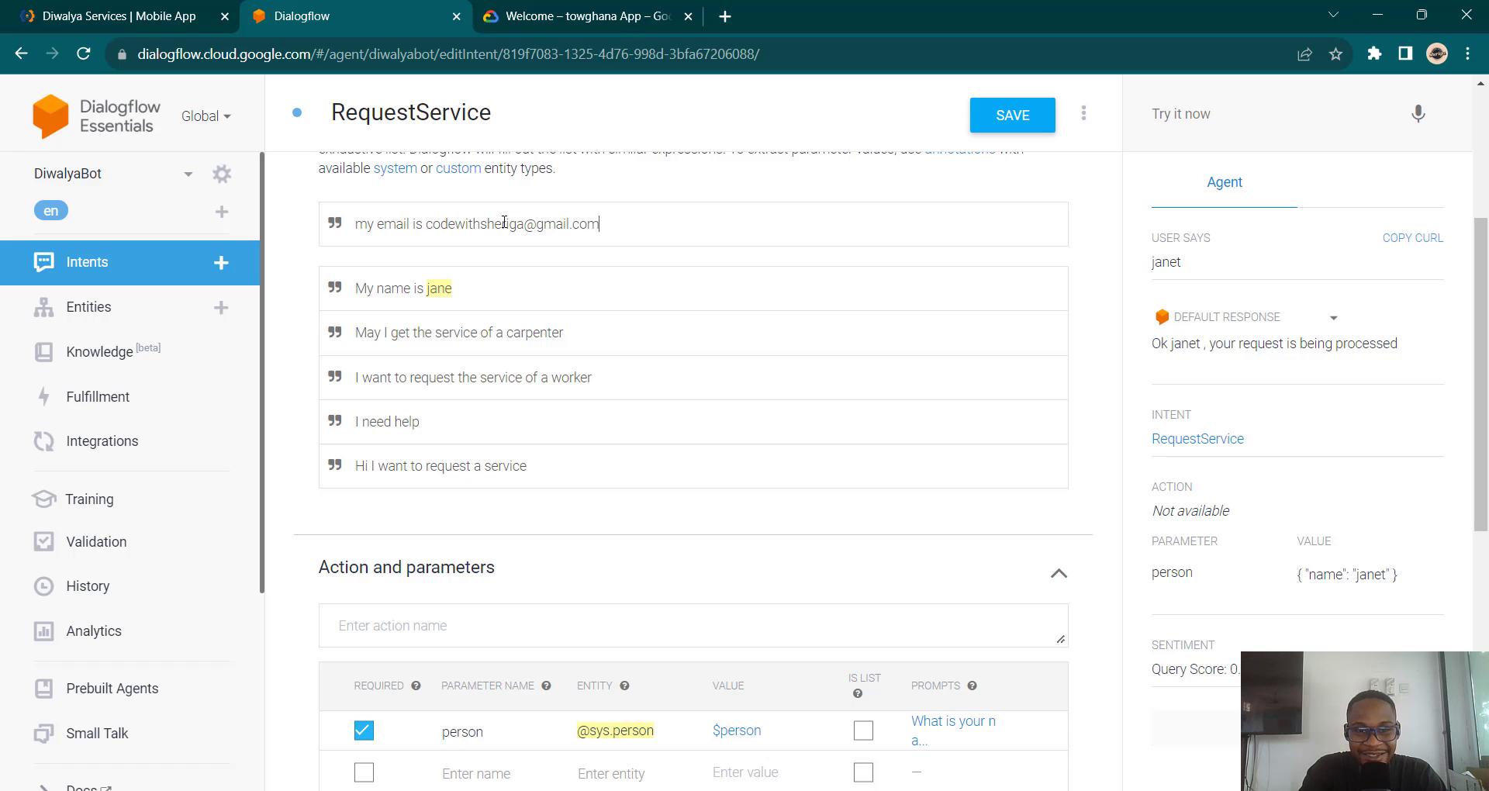
key("Return")
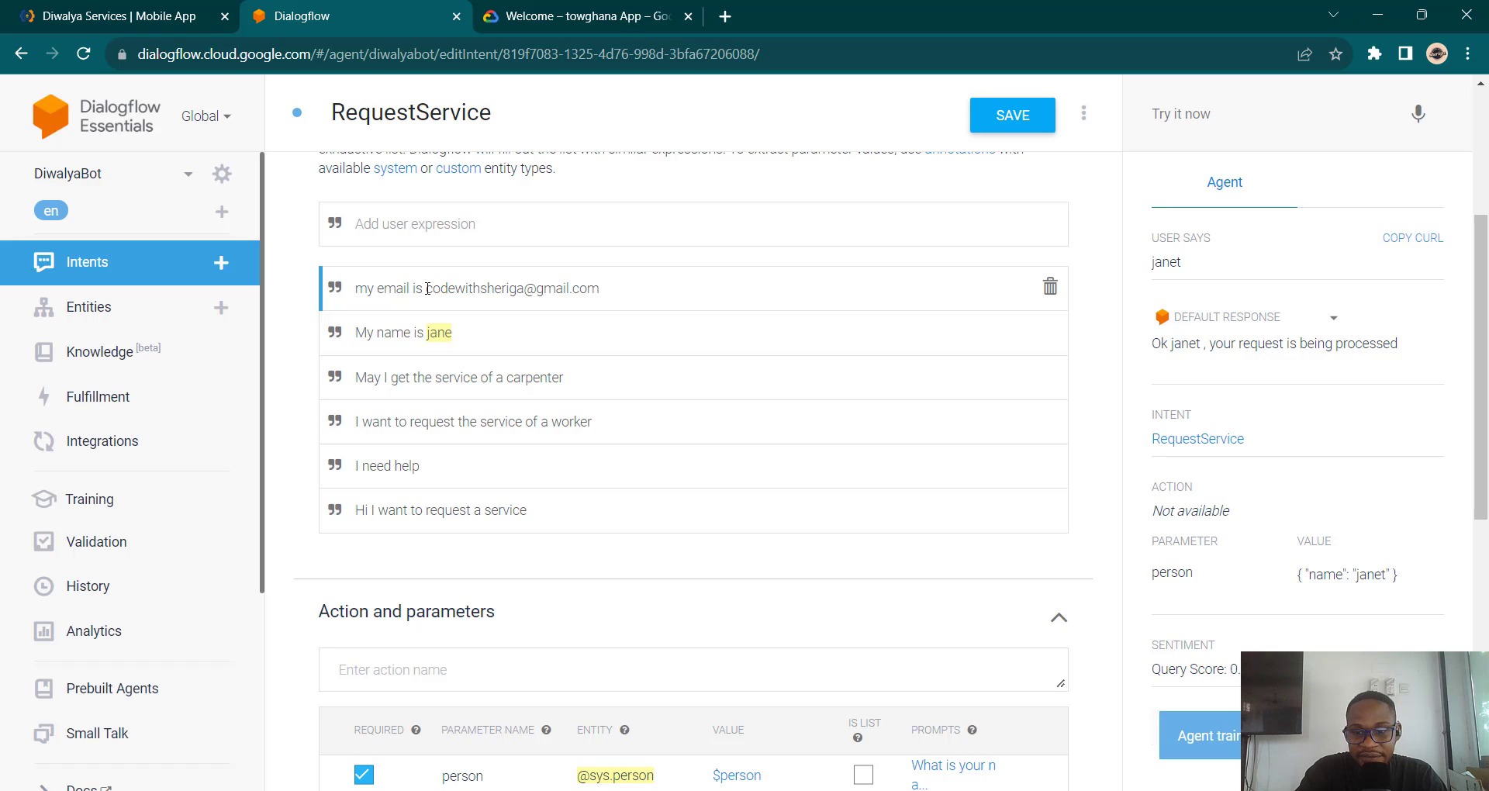
left_click_drag(426, 288, 602, 283)
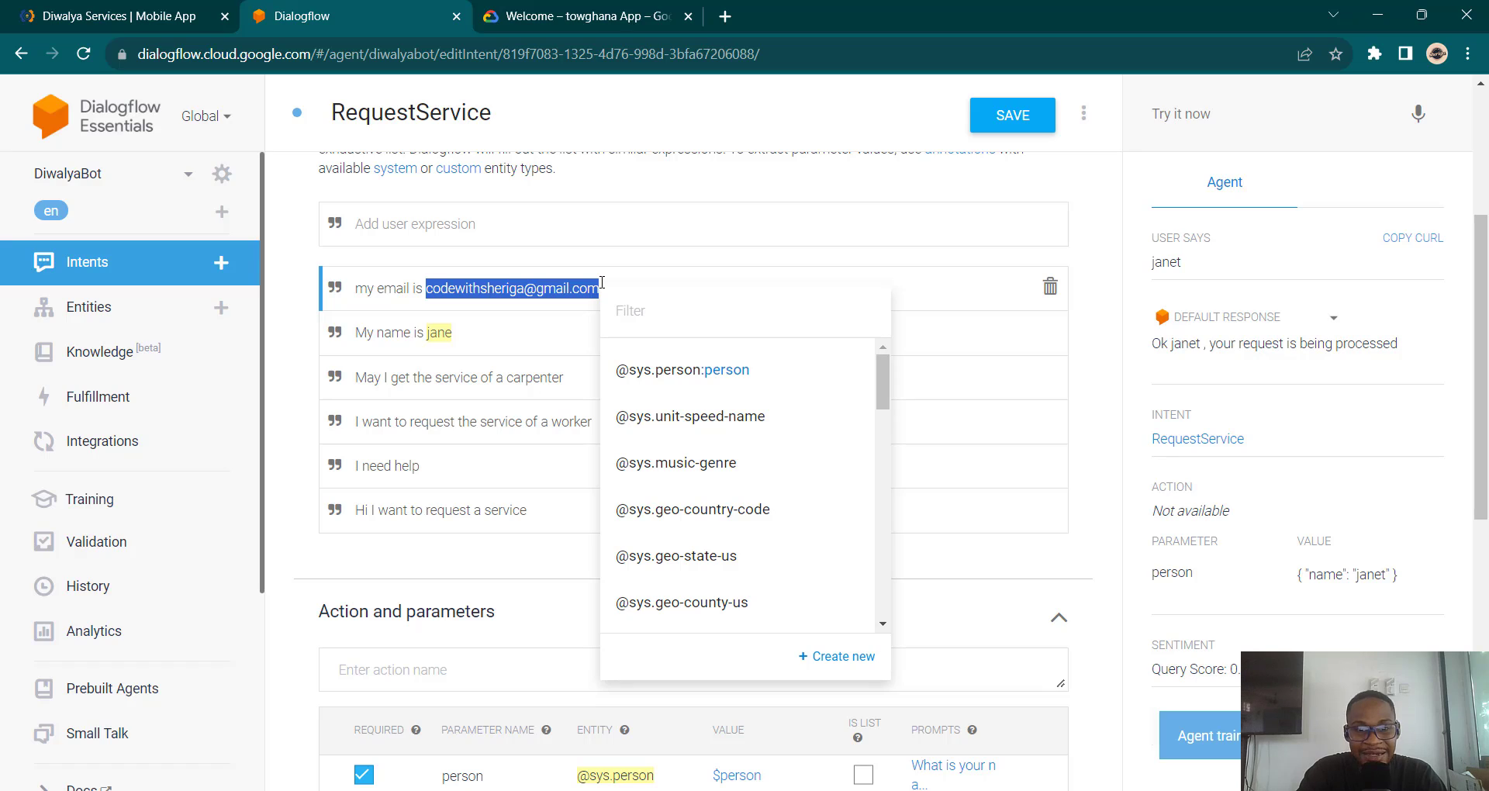
left_click(406, 289)
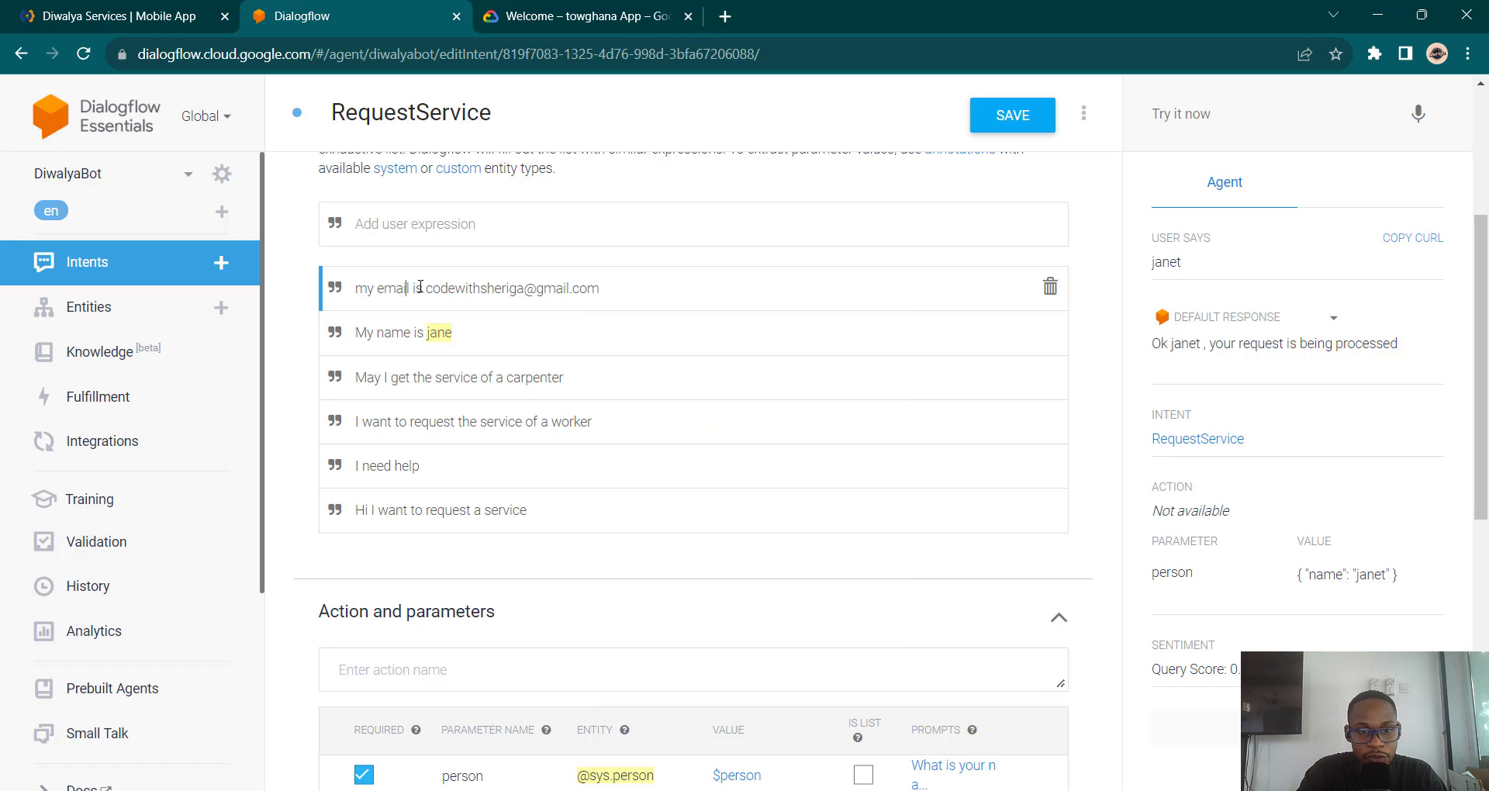
left_click_drag(428, 291, 597, 277)
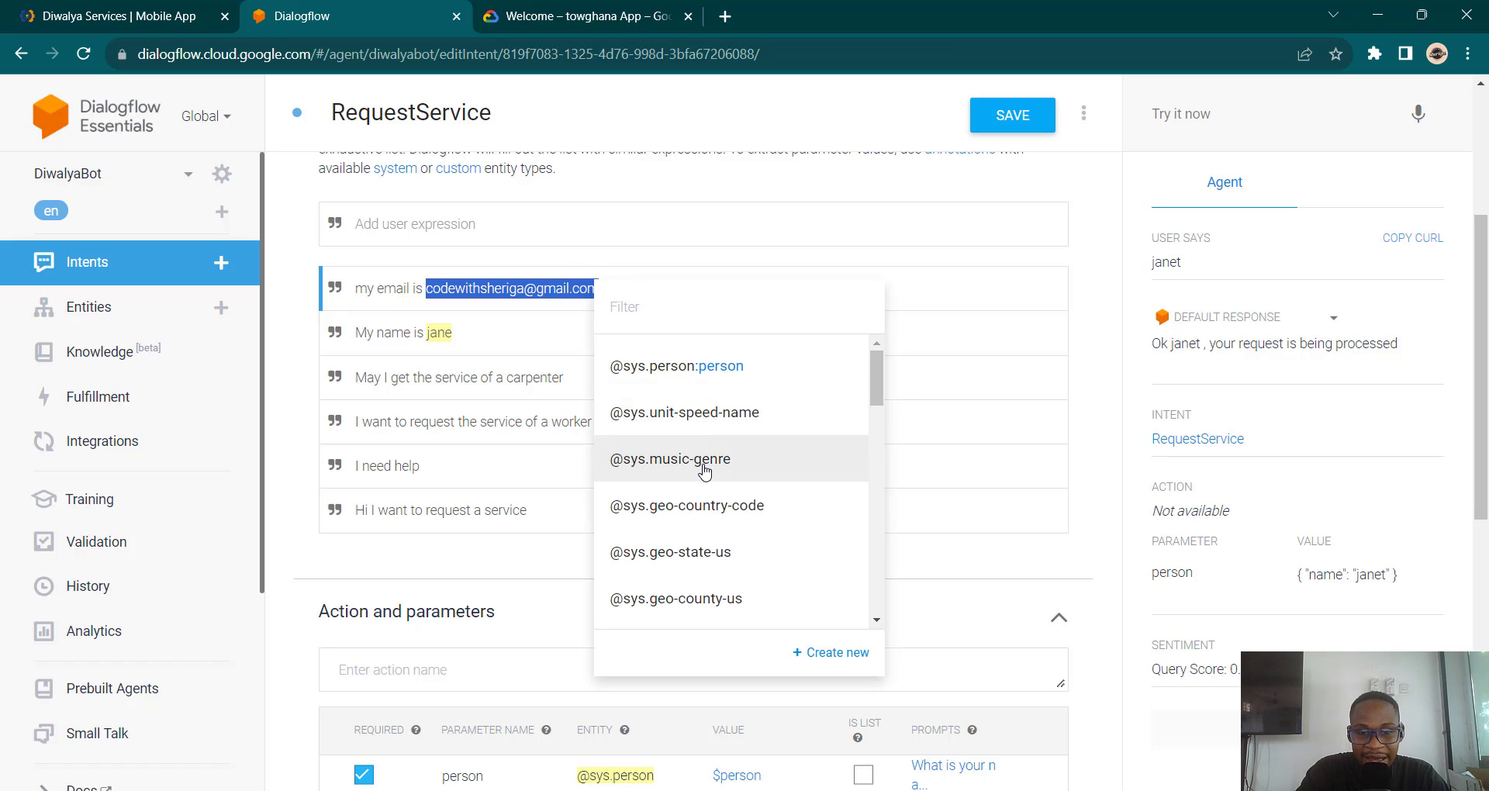
left_click(739, 313)
type("ema")
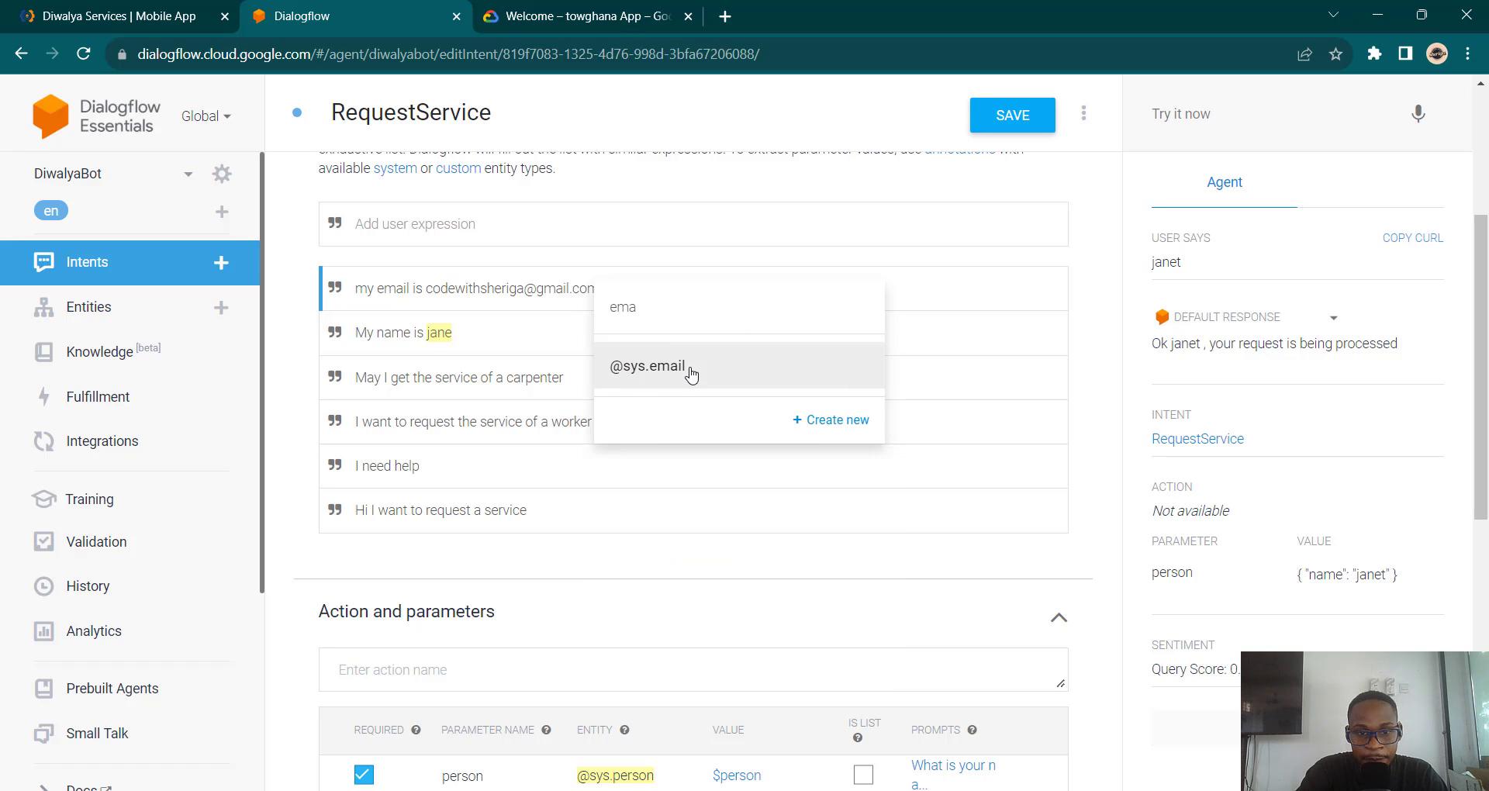
left_click(688, 367)
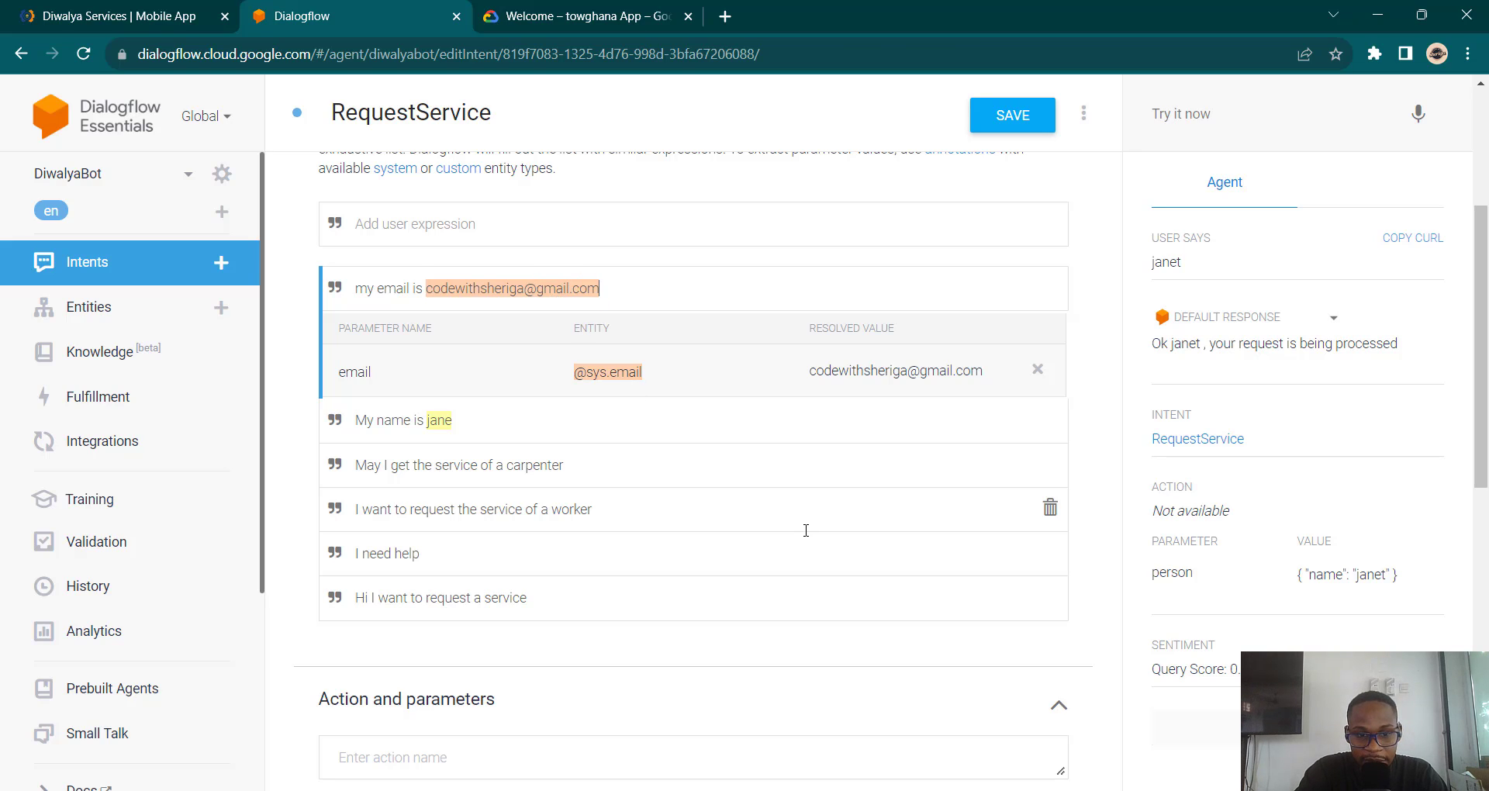
scroll(806, 529, "down", 8)
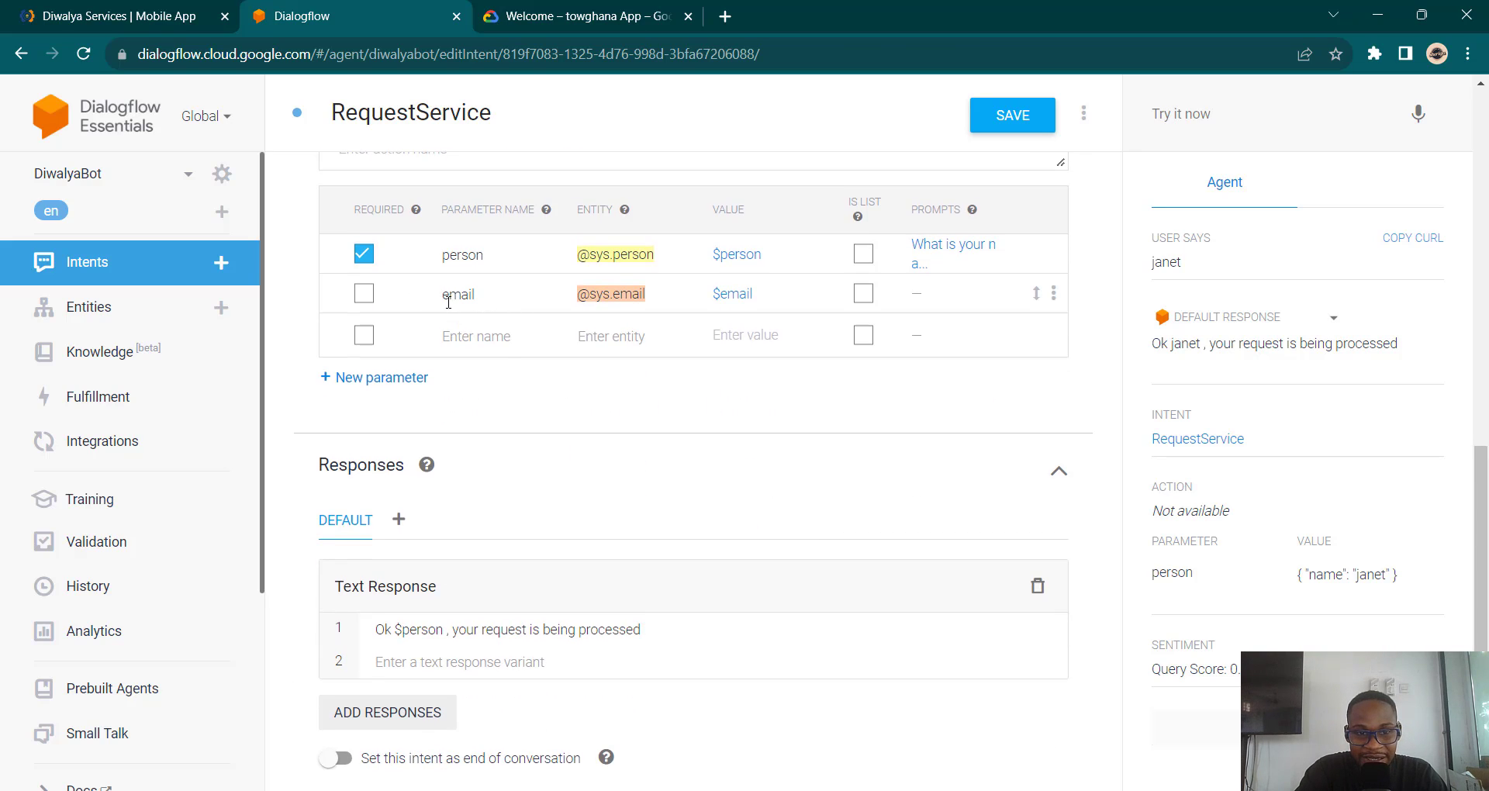
Step: Mark the email parameter required with the prompt 'Please enter your email'
left_click(362, 294)
left_click(967, 289)
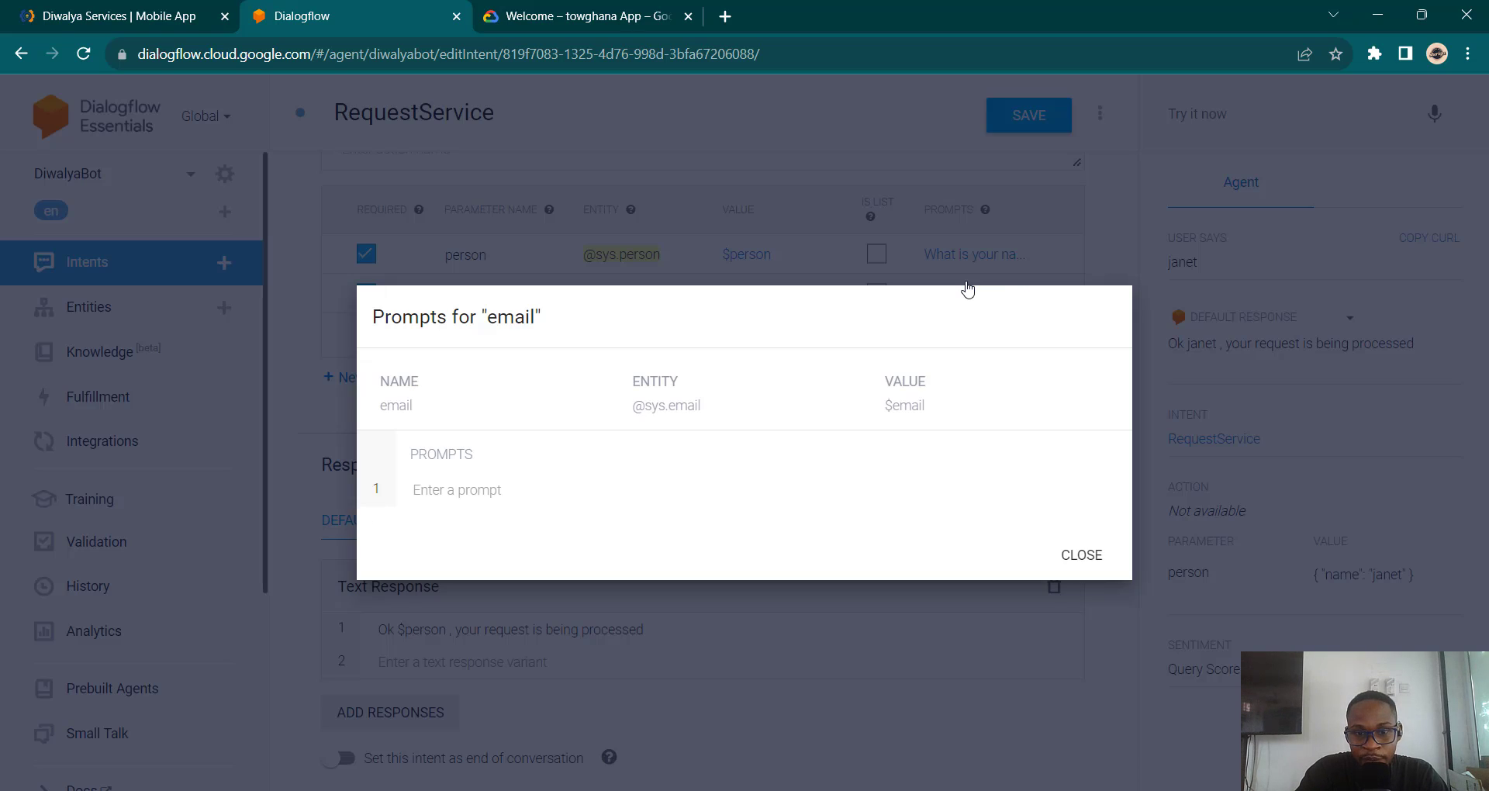
type("Ple")
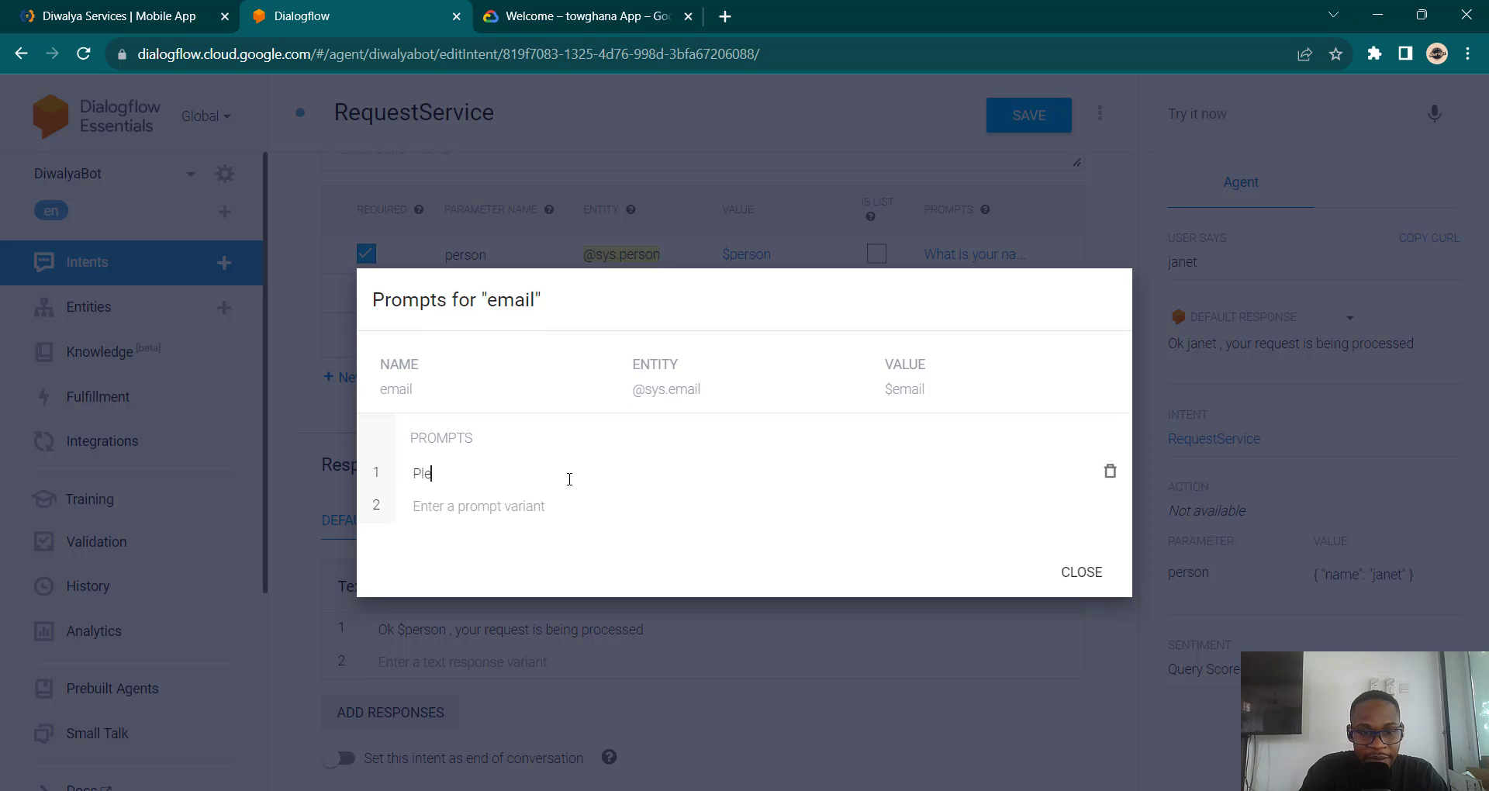
type("ase enter iyour ")
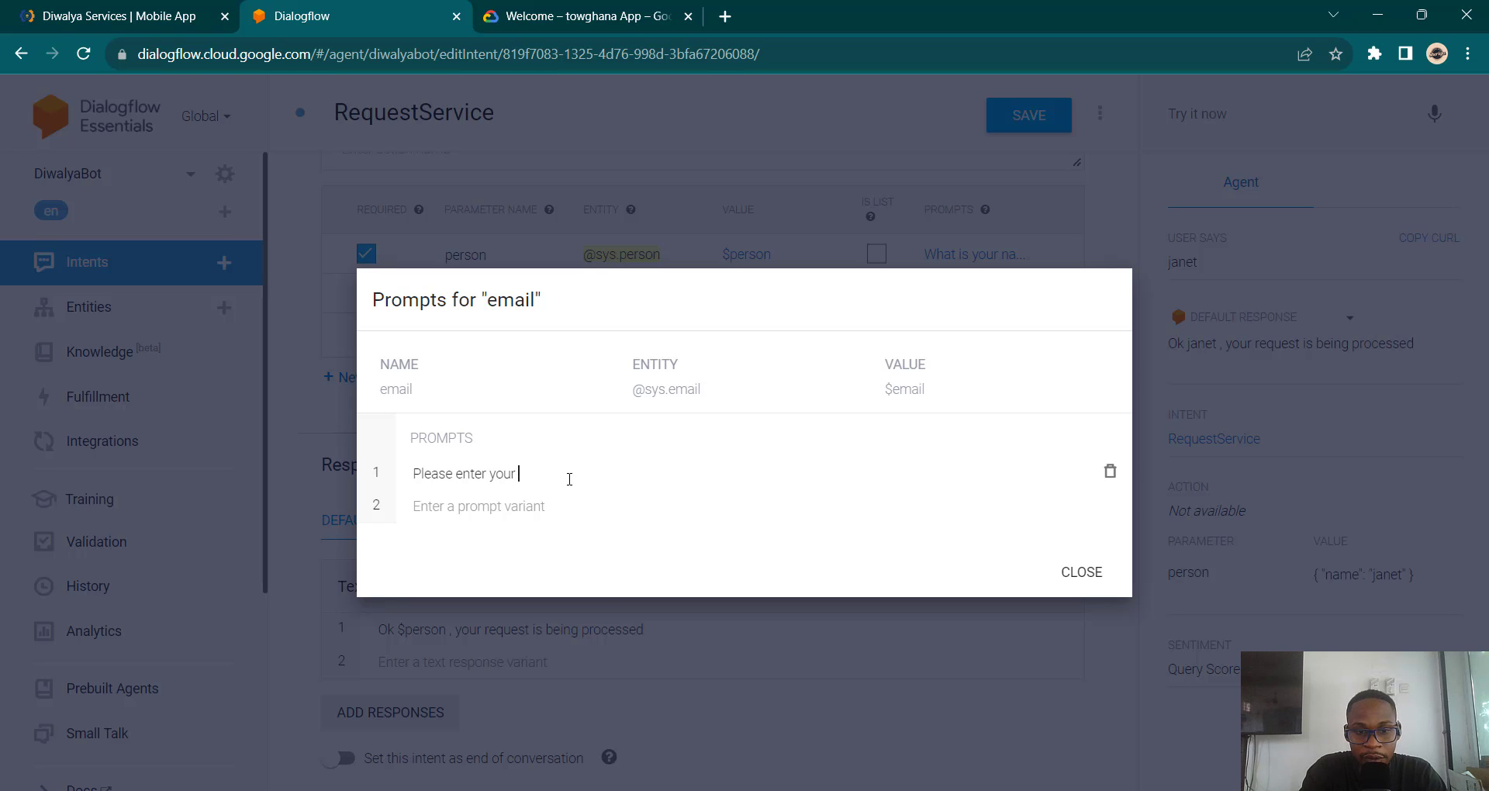
type("email")
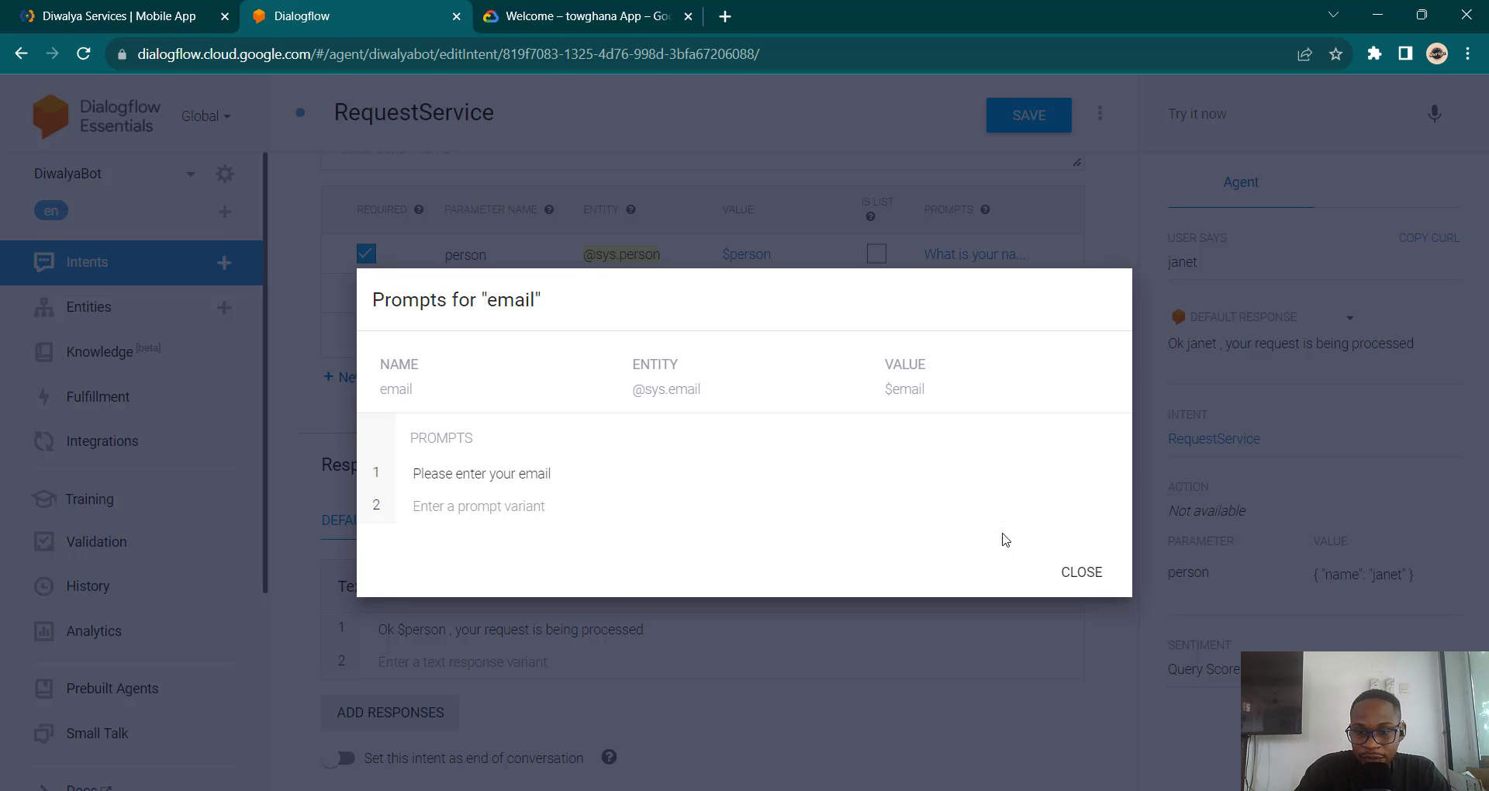
left_click(1078, 574)
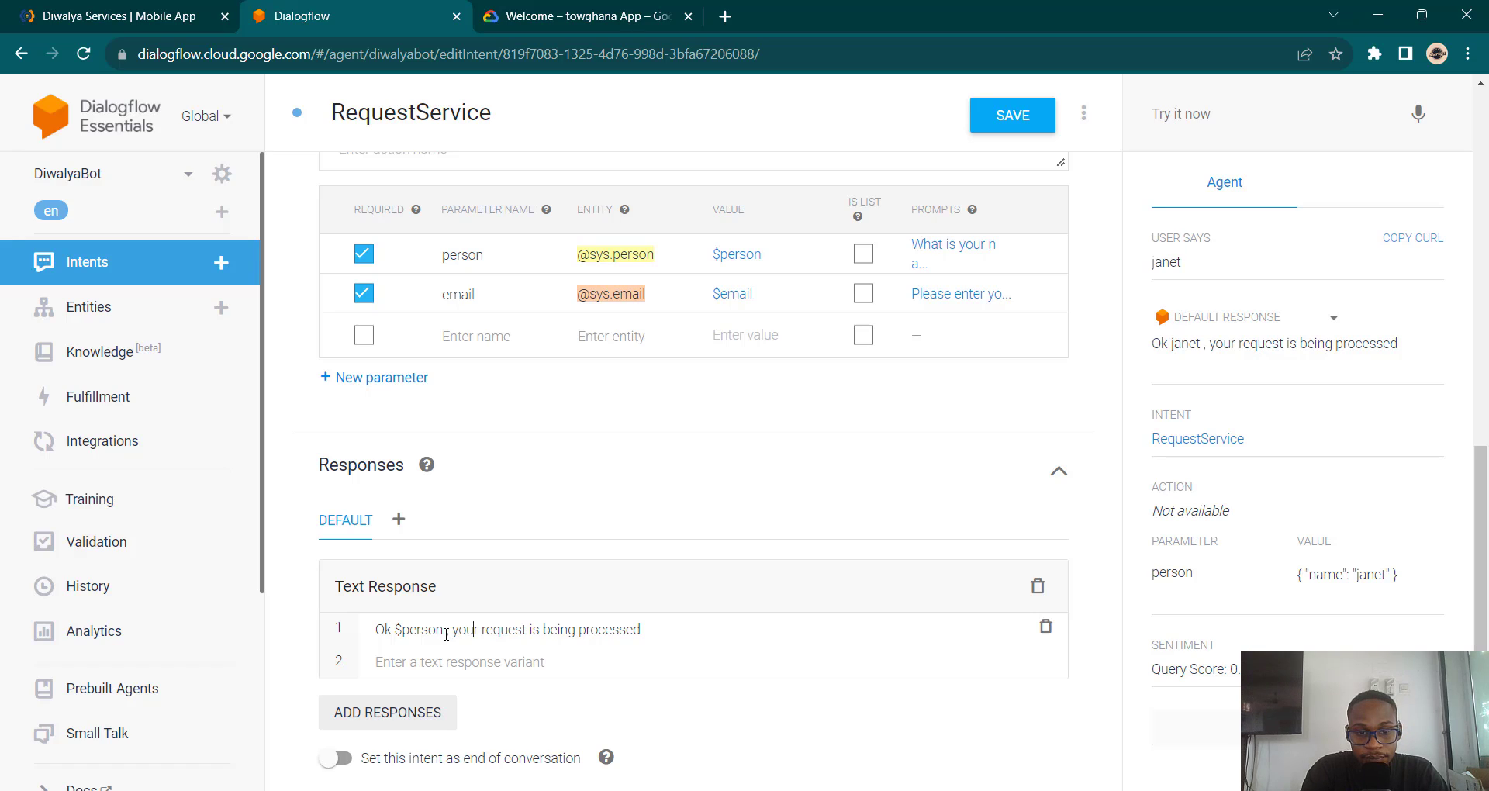
Step: Change the reply to 'Ok $person , your email is $email, your request is being processed' and save
type("email ")
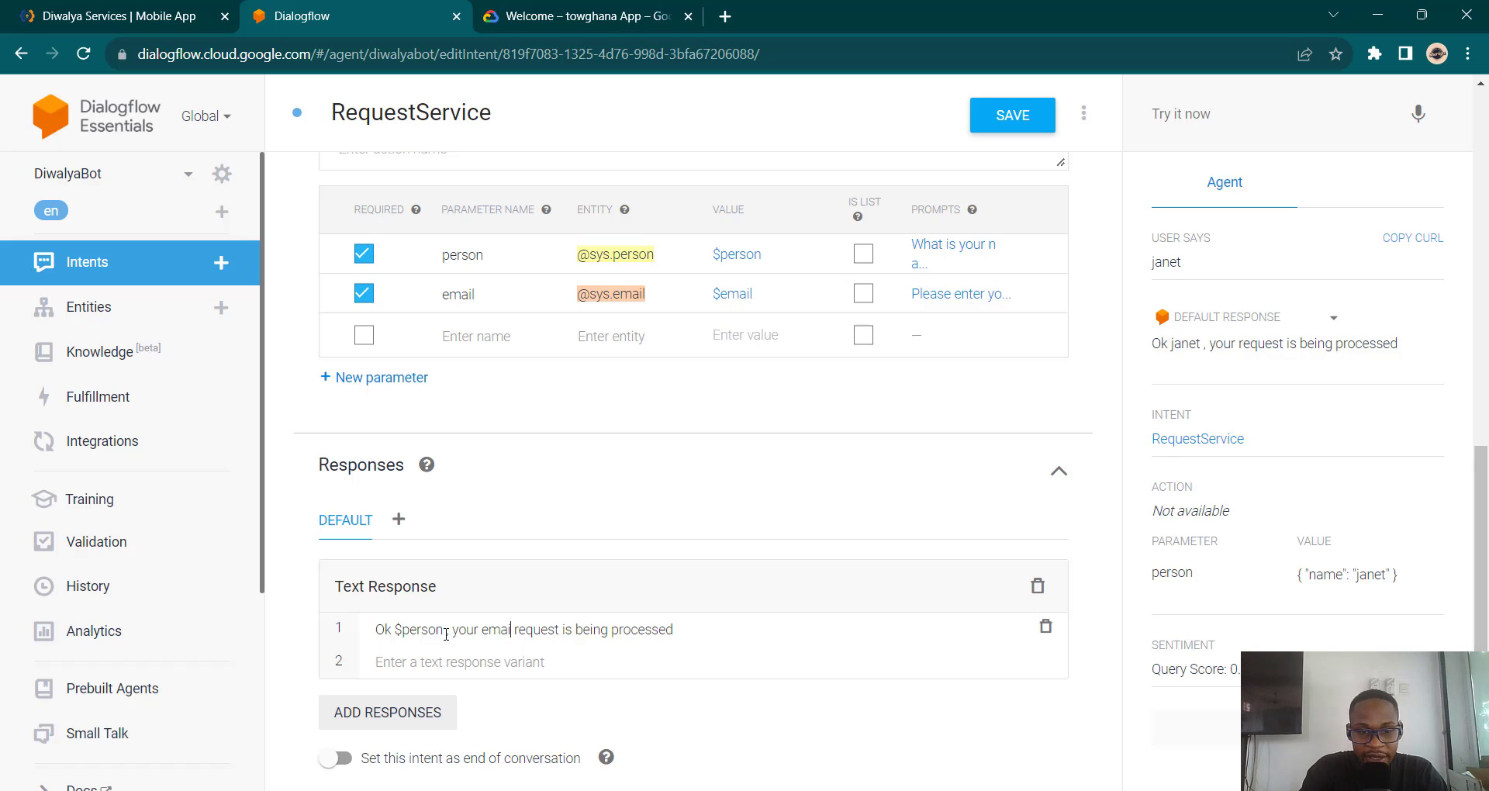
type("is")
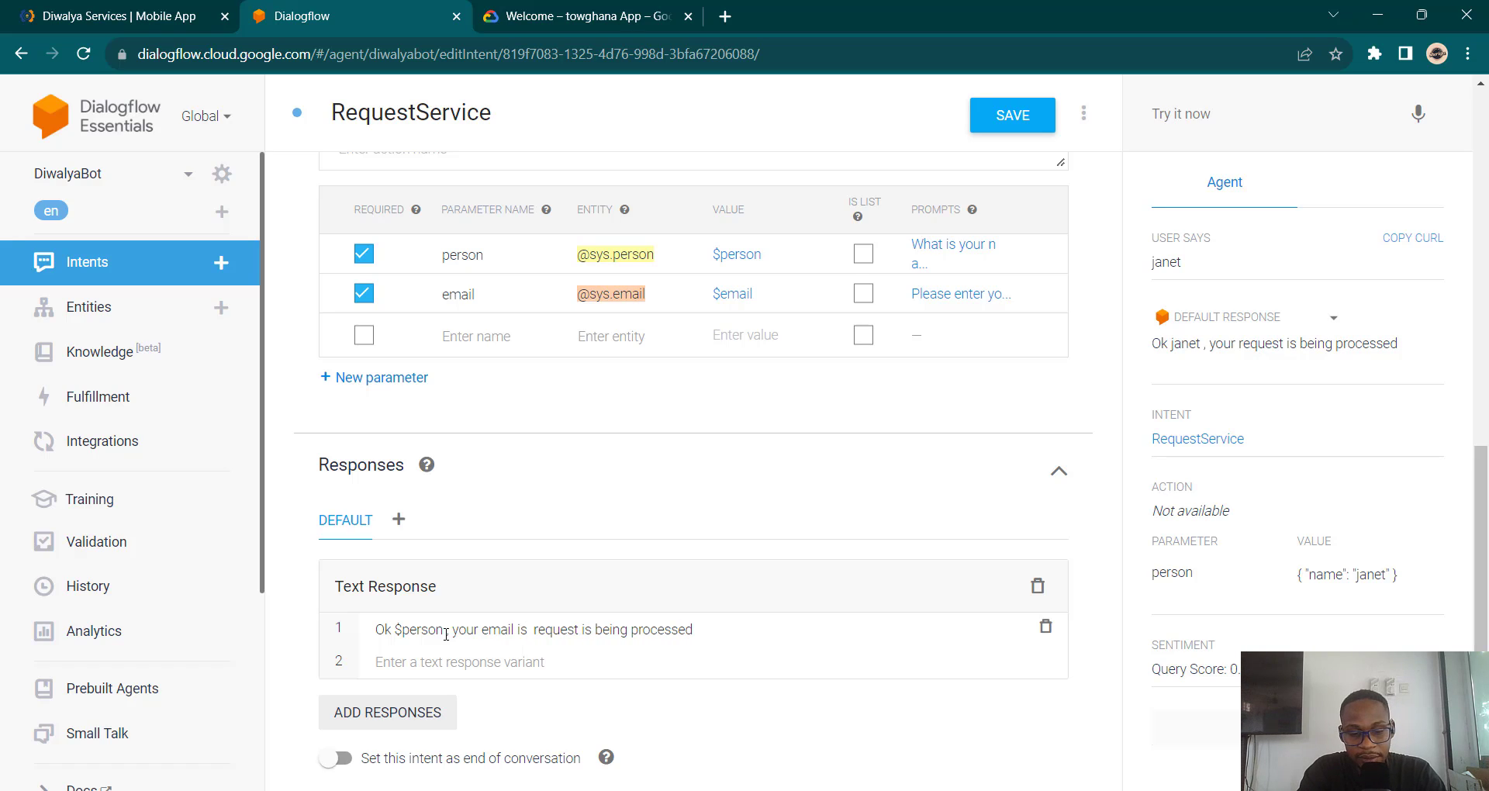
type(" $")
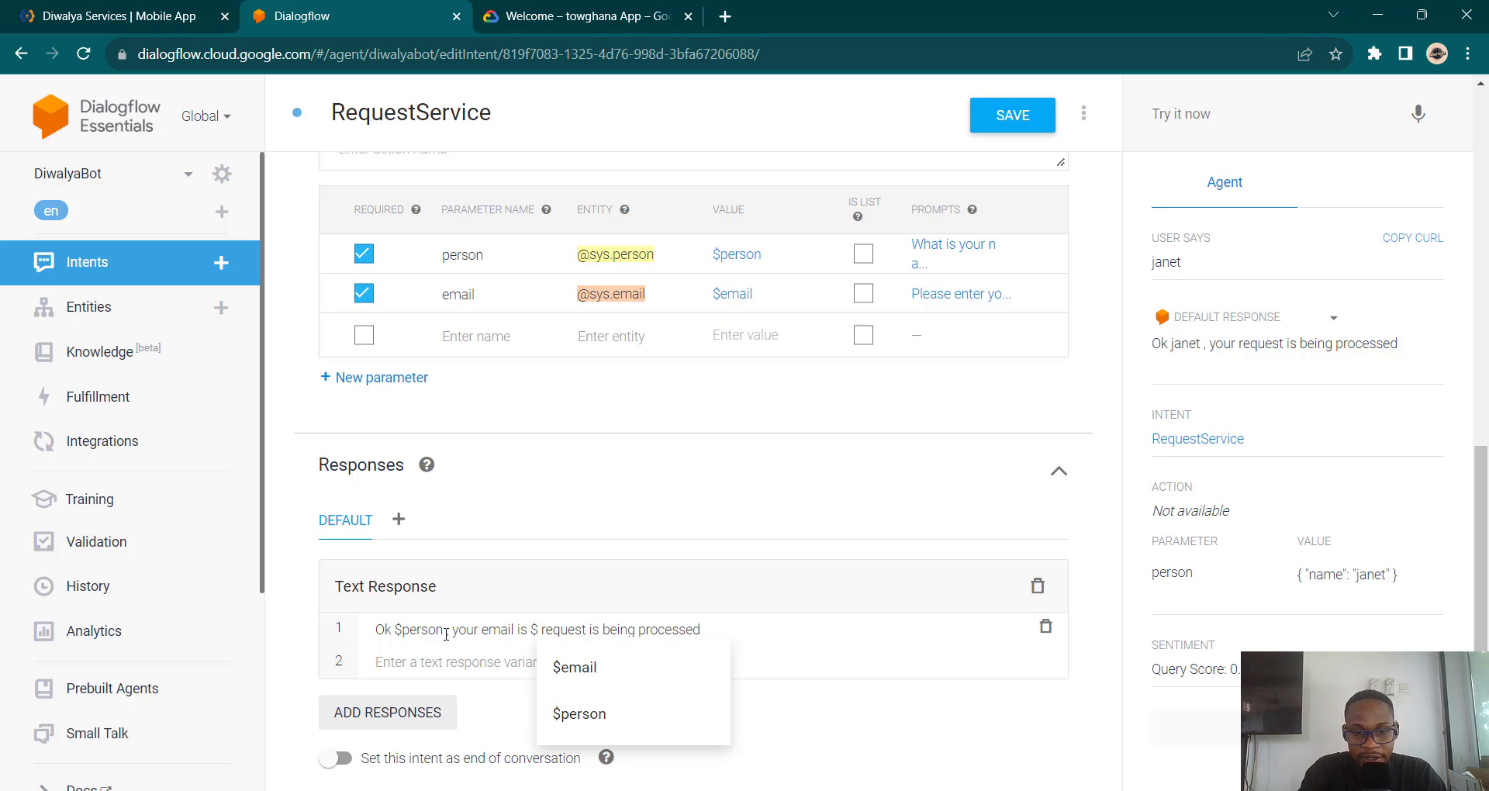
left_click(590, 667)
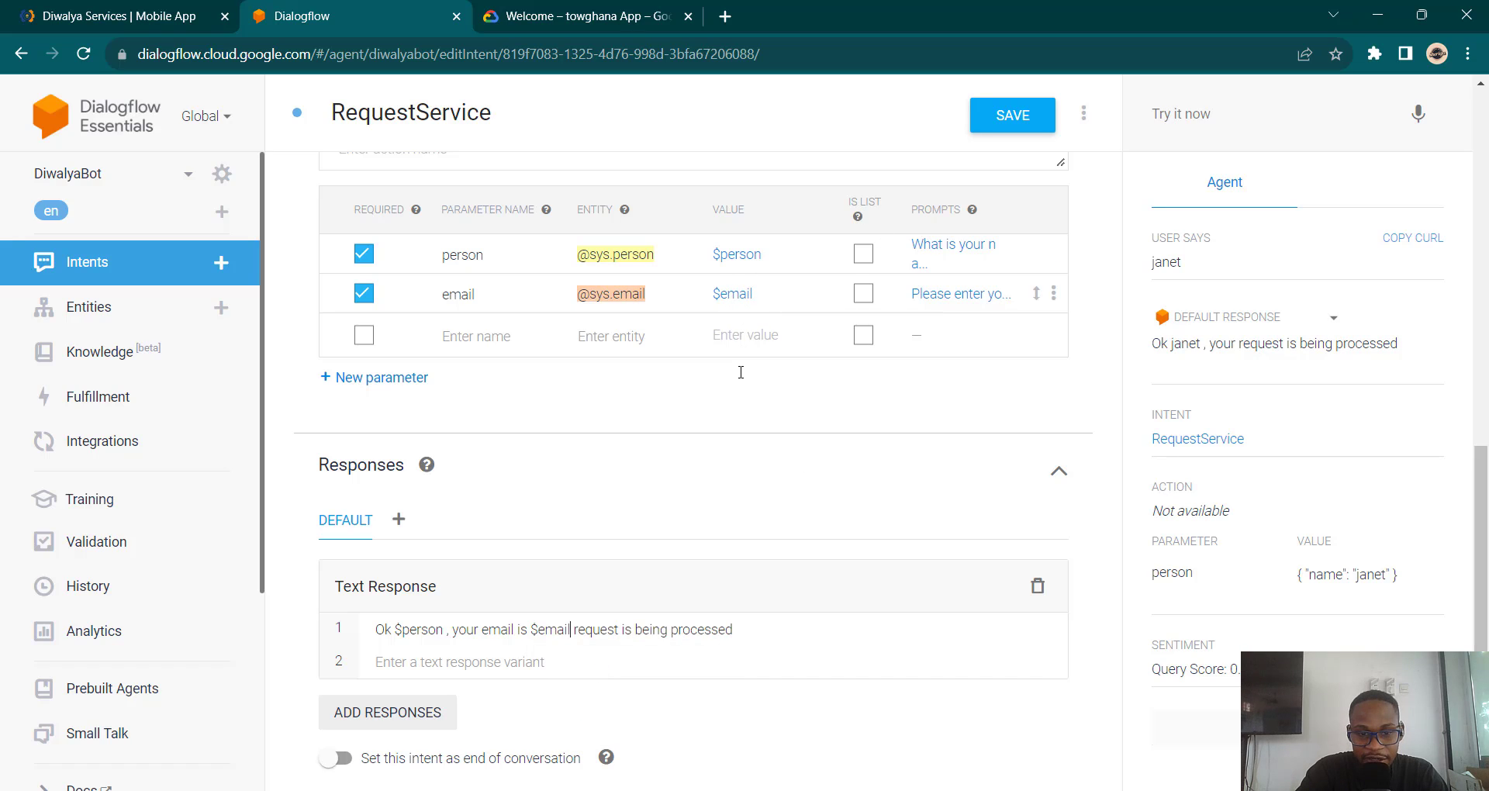
type(", your")
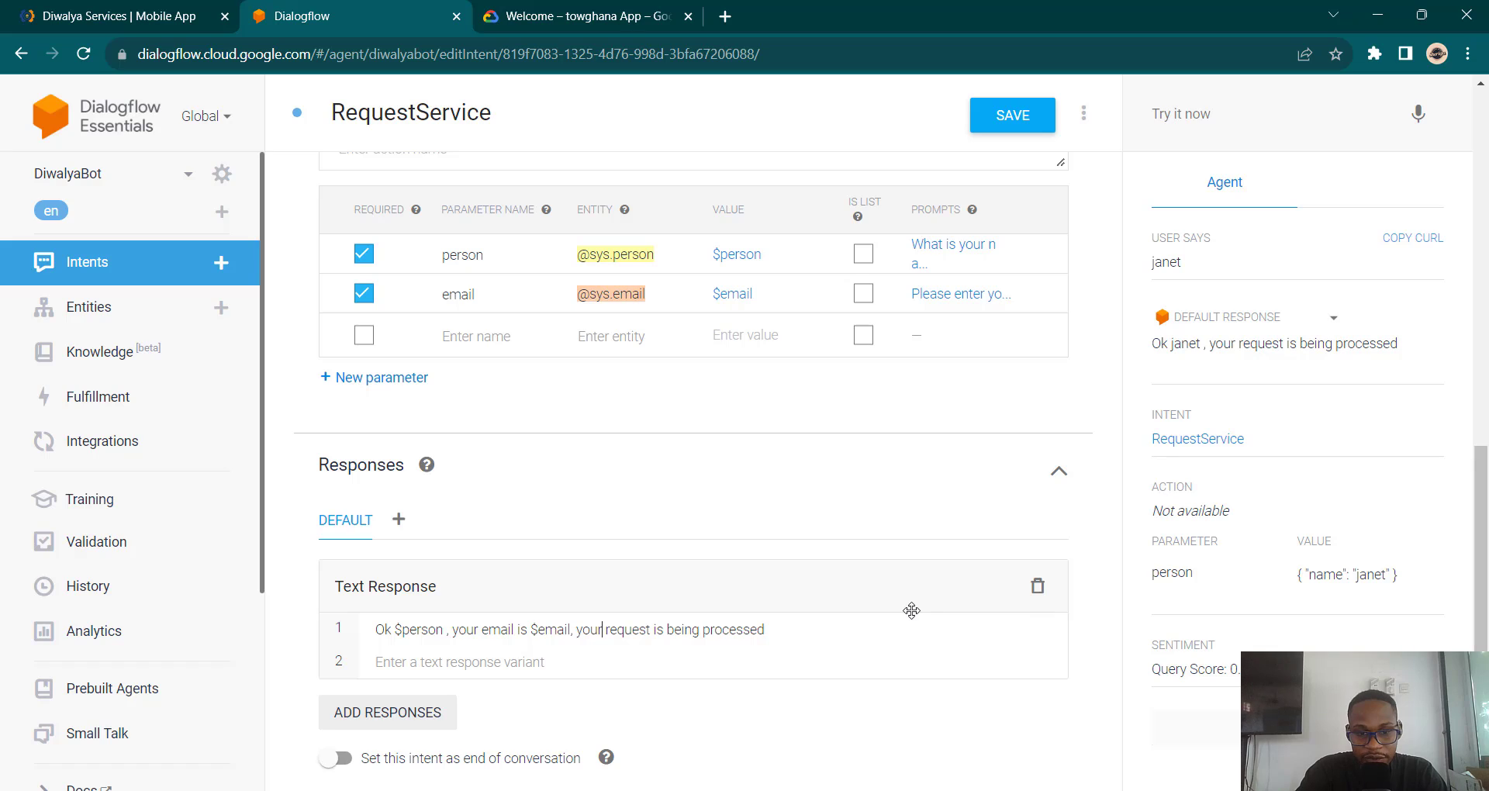
left_click(1024, 121)
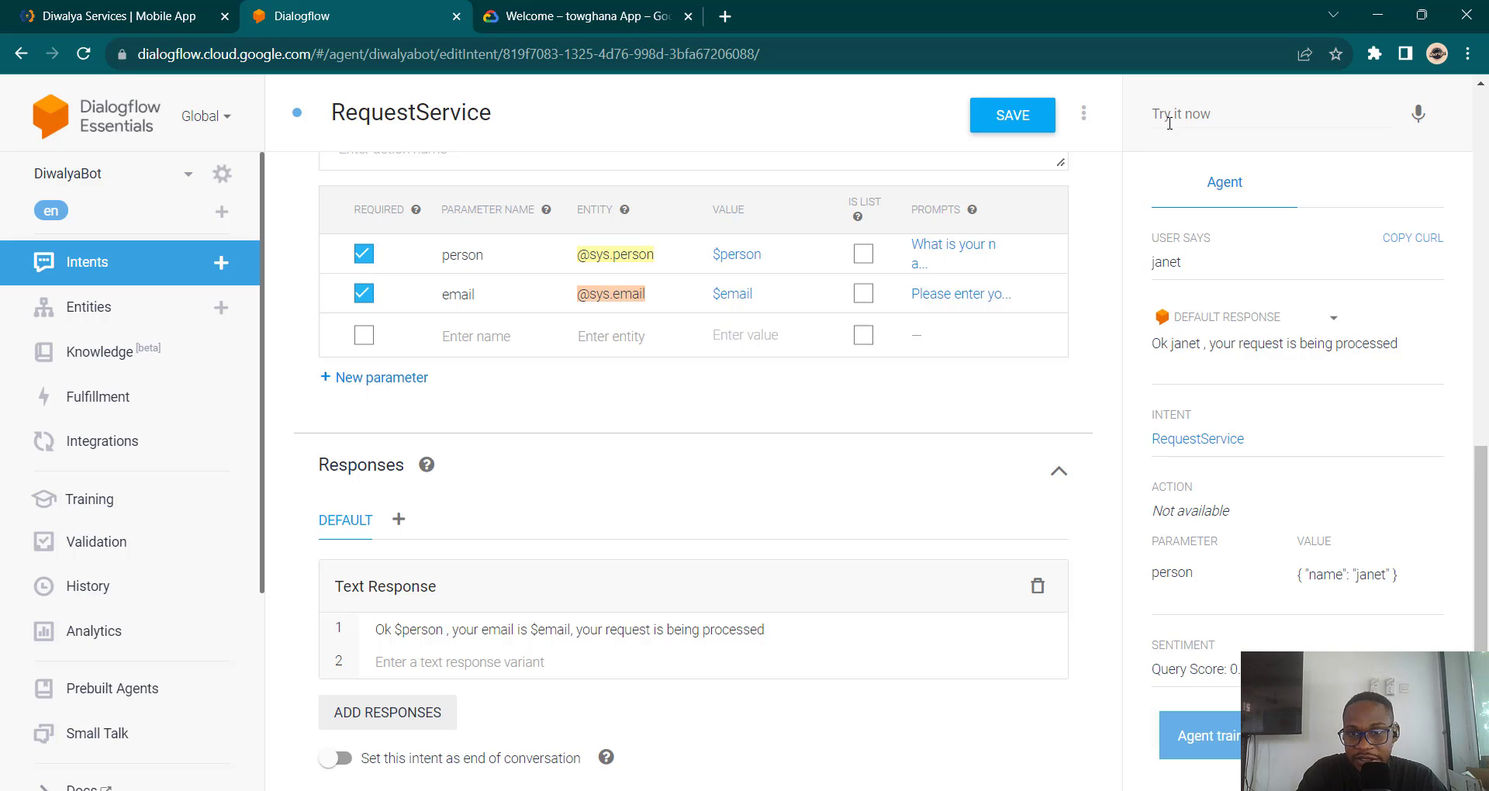
Step: In the simulator, send a greeting and then the service-request phrase to trigger RequestService
left_click(1169, 122)
type("hi")
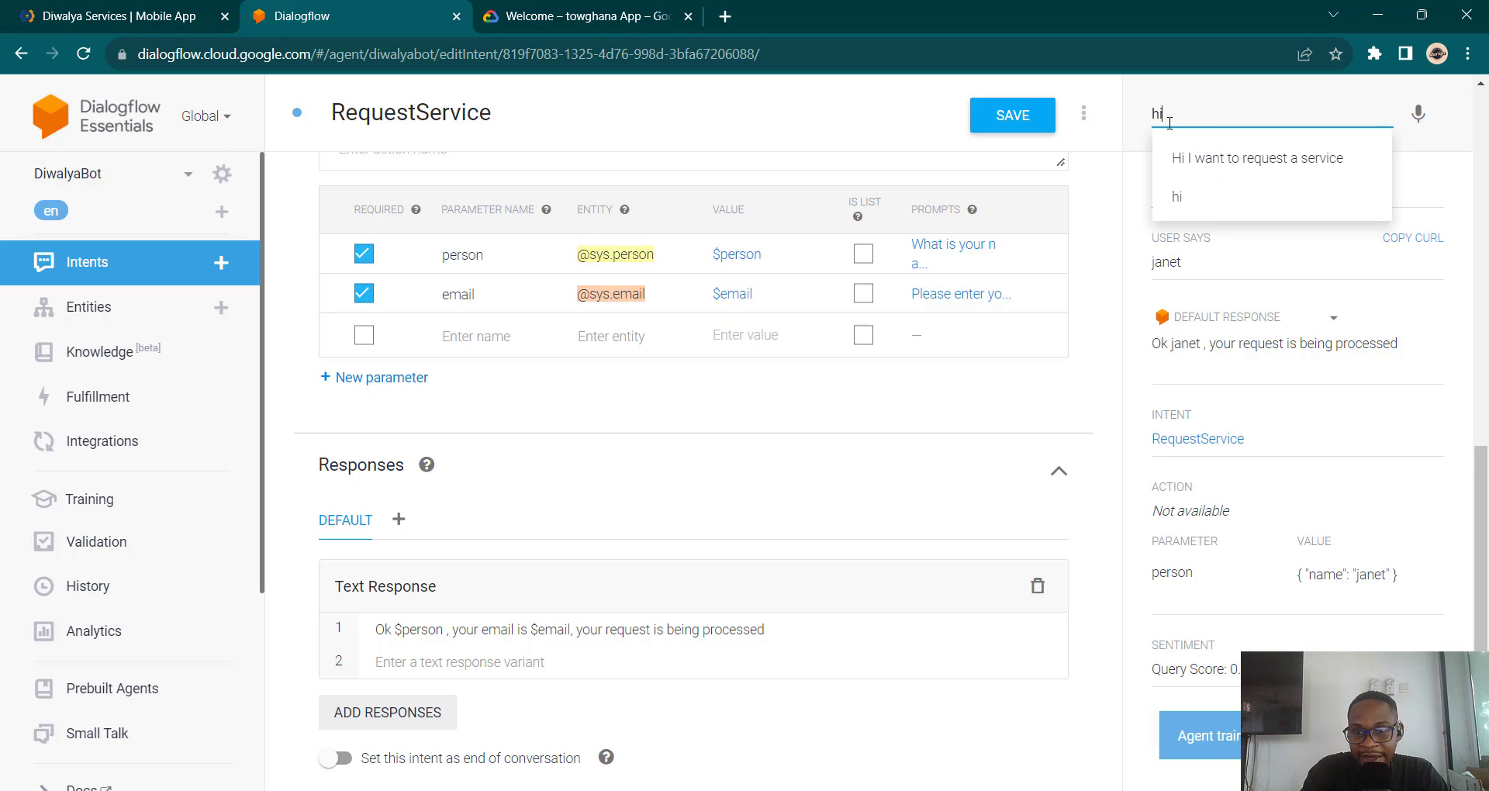
key("Return")
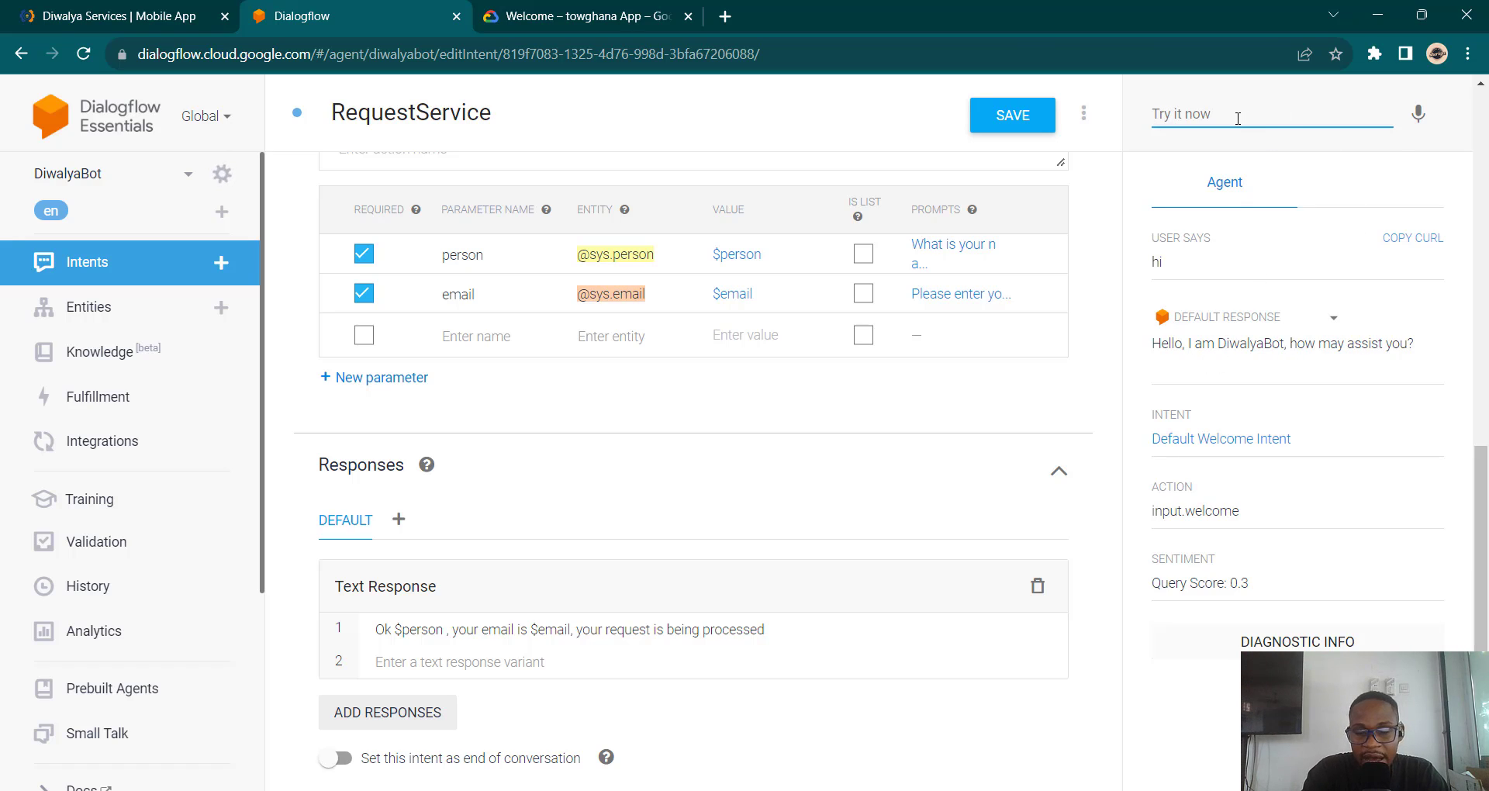
type("Hi")
key("Down")
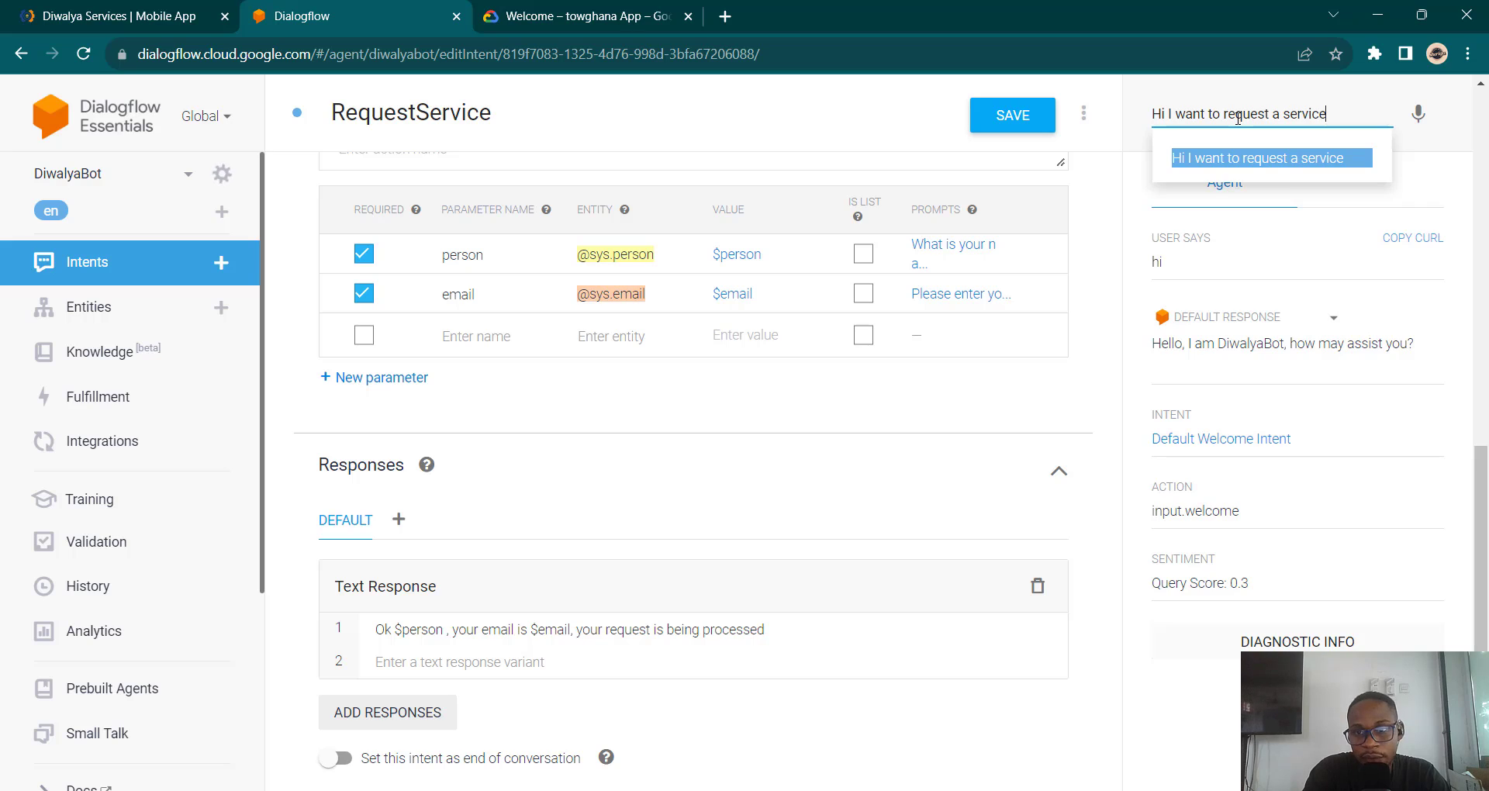
key("Return")
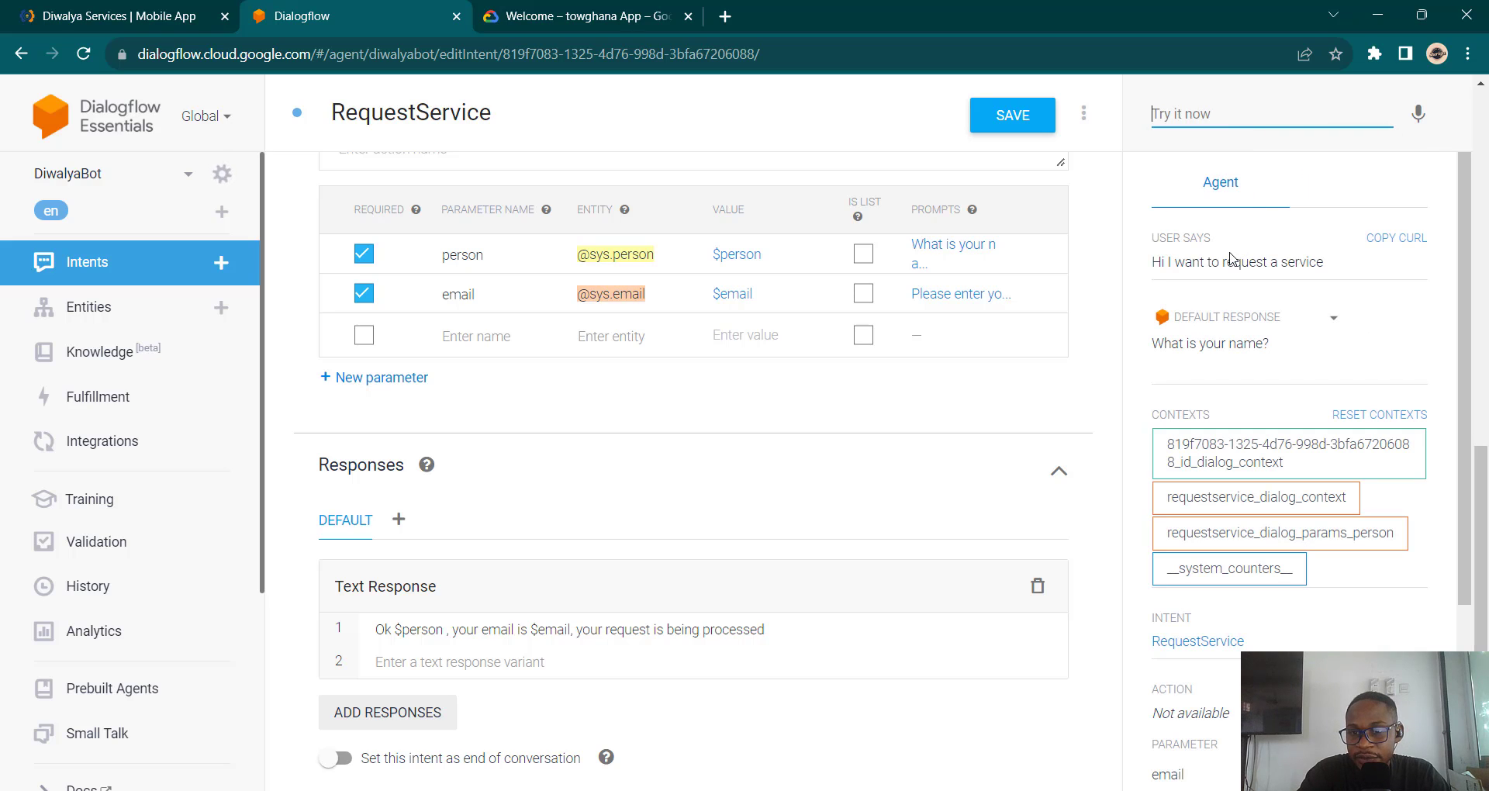
Step: Answer the prompts with a name and an email address, then review the confirmation reply
type("Festus")
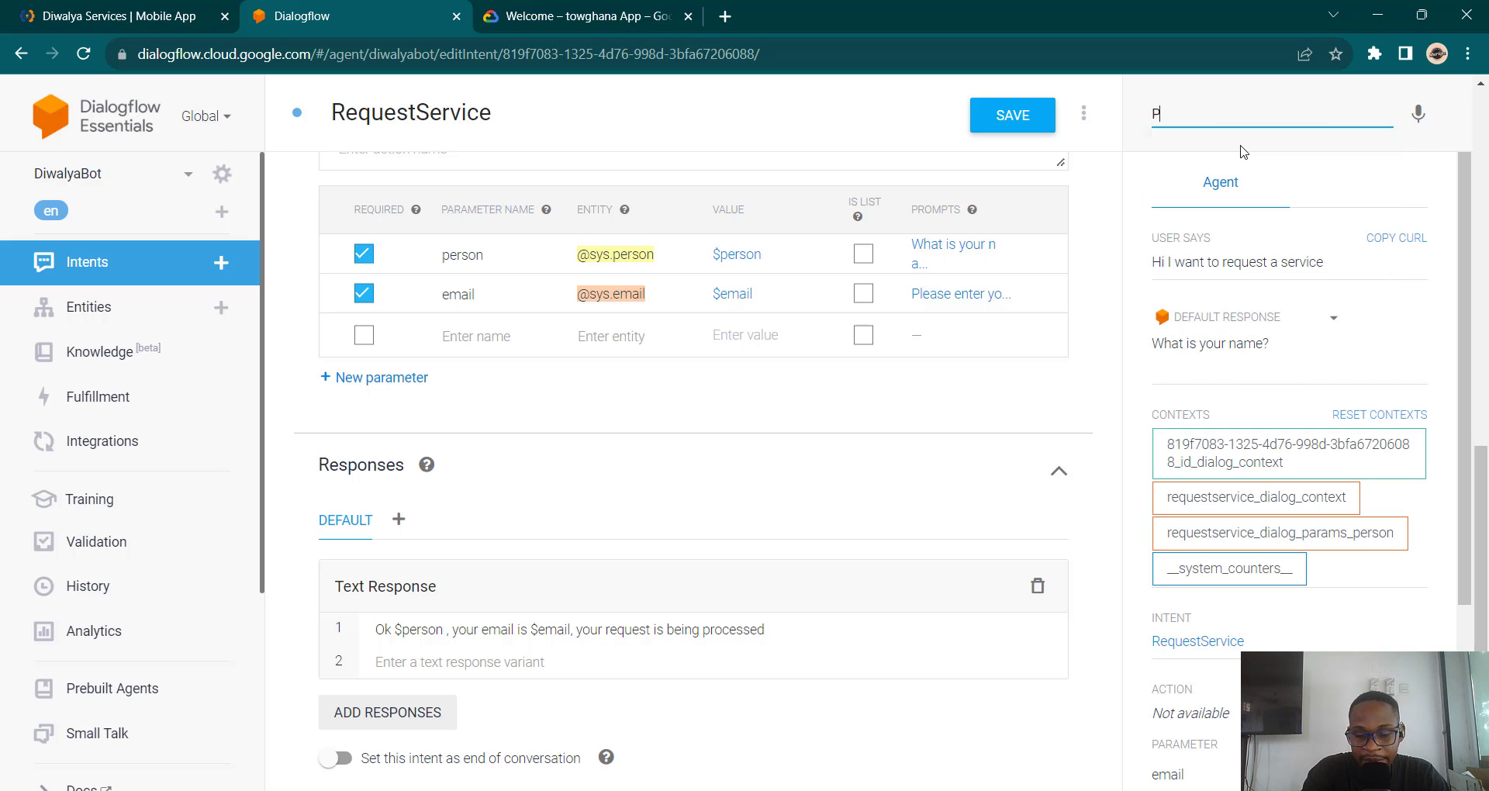
key("Return")
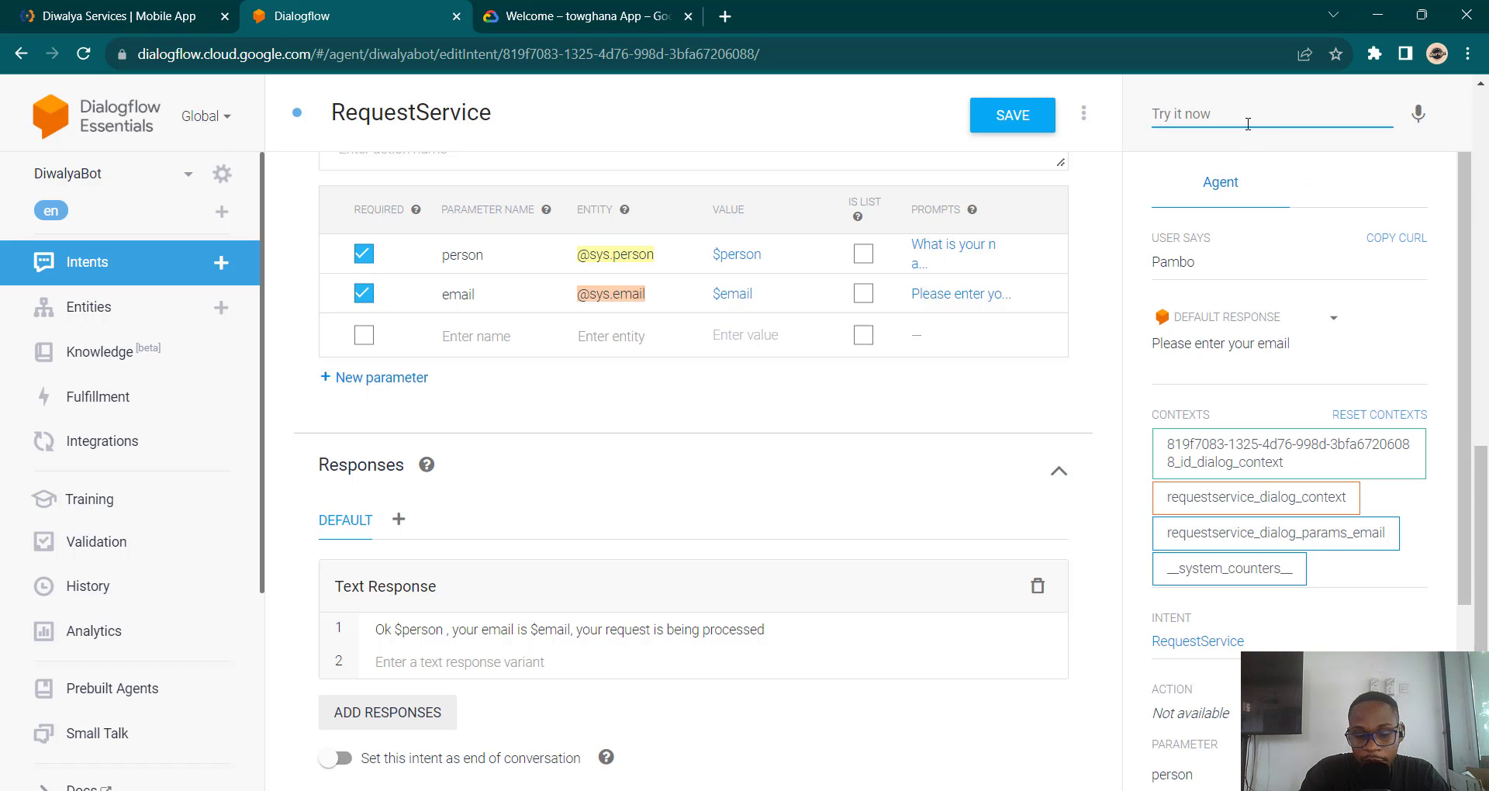
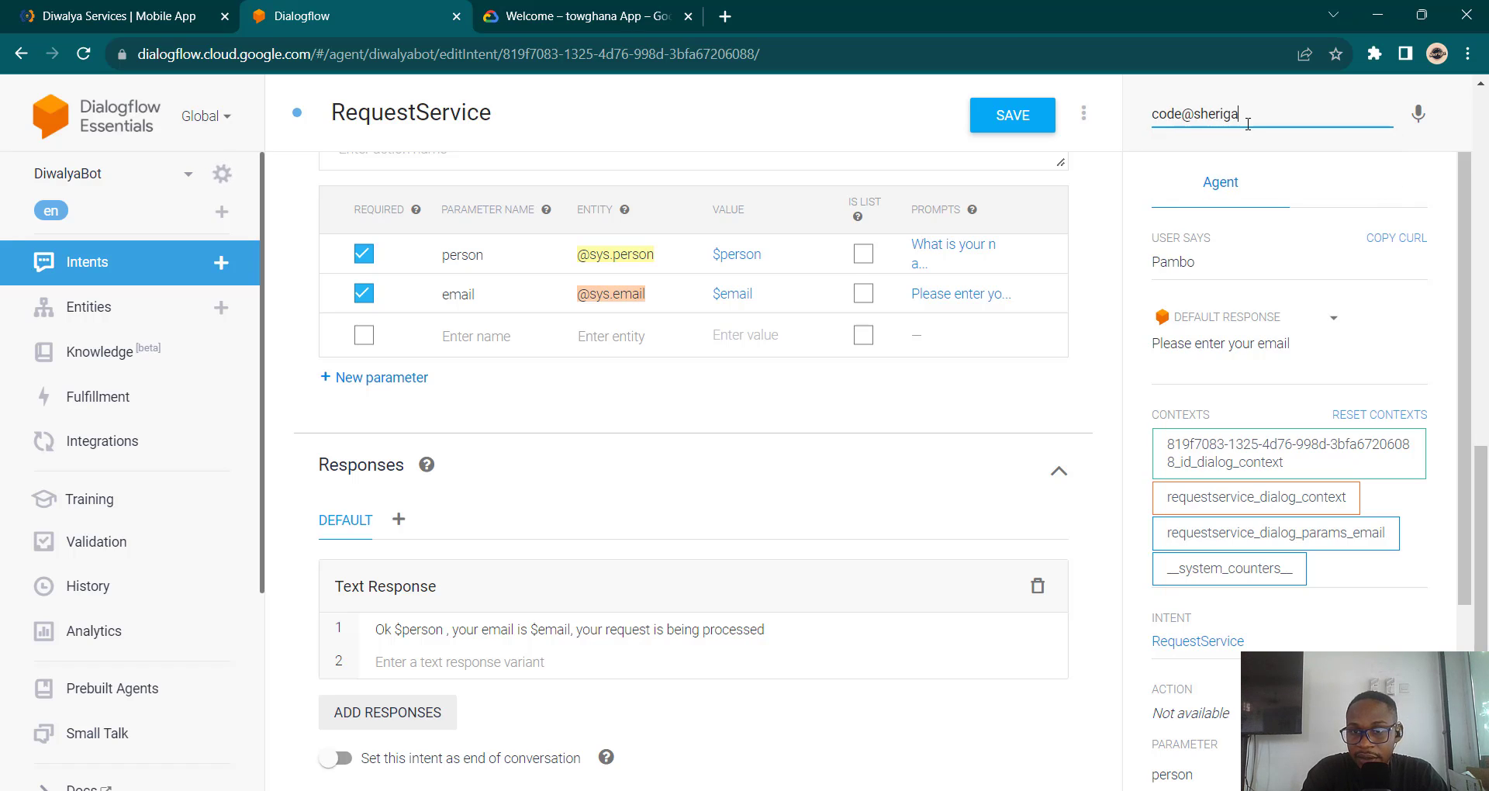
key("Return")
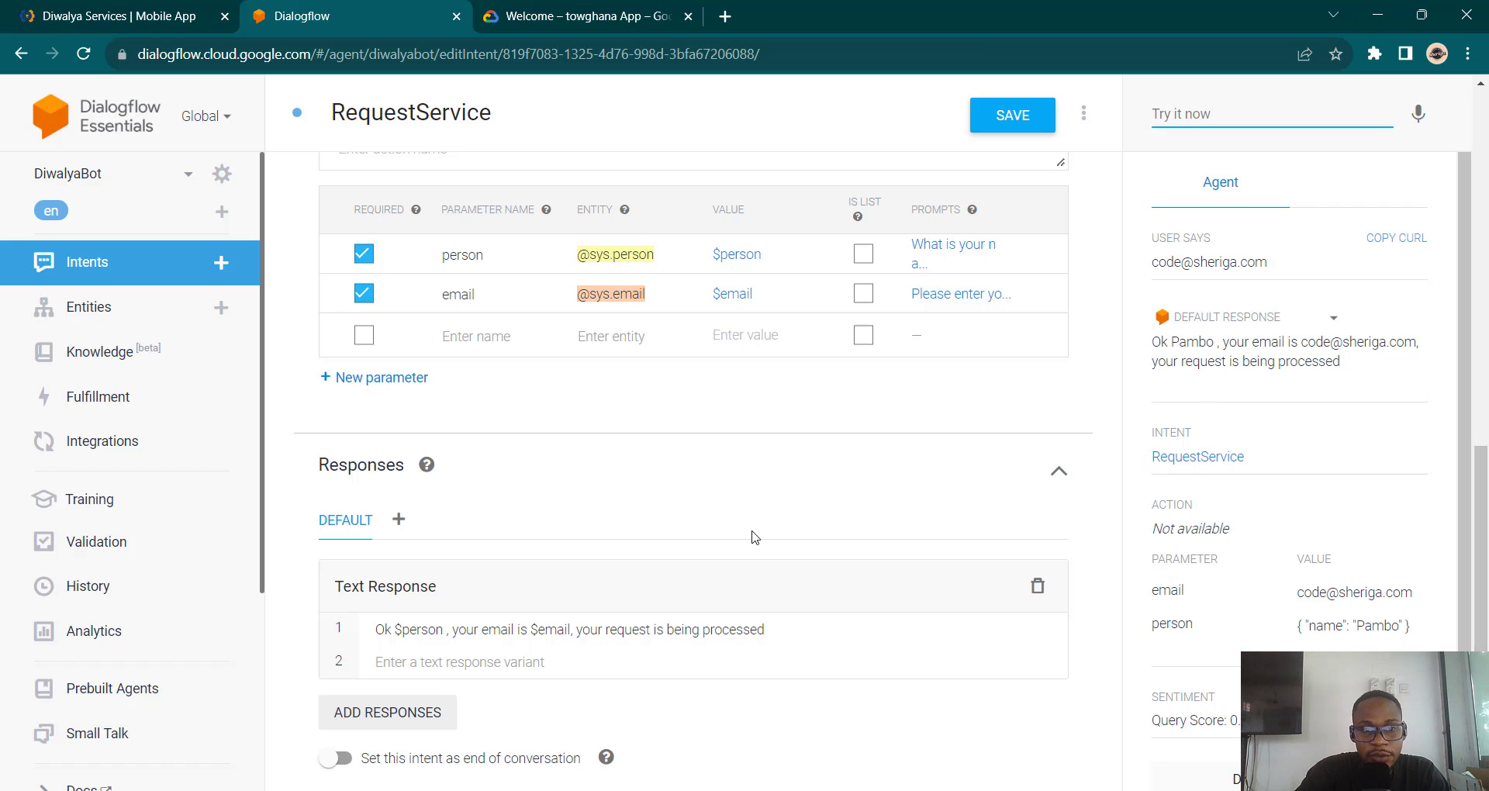
scroll(752, 537, "up", 1)
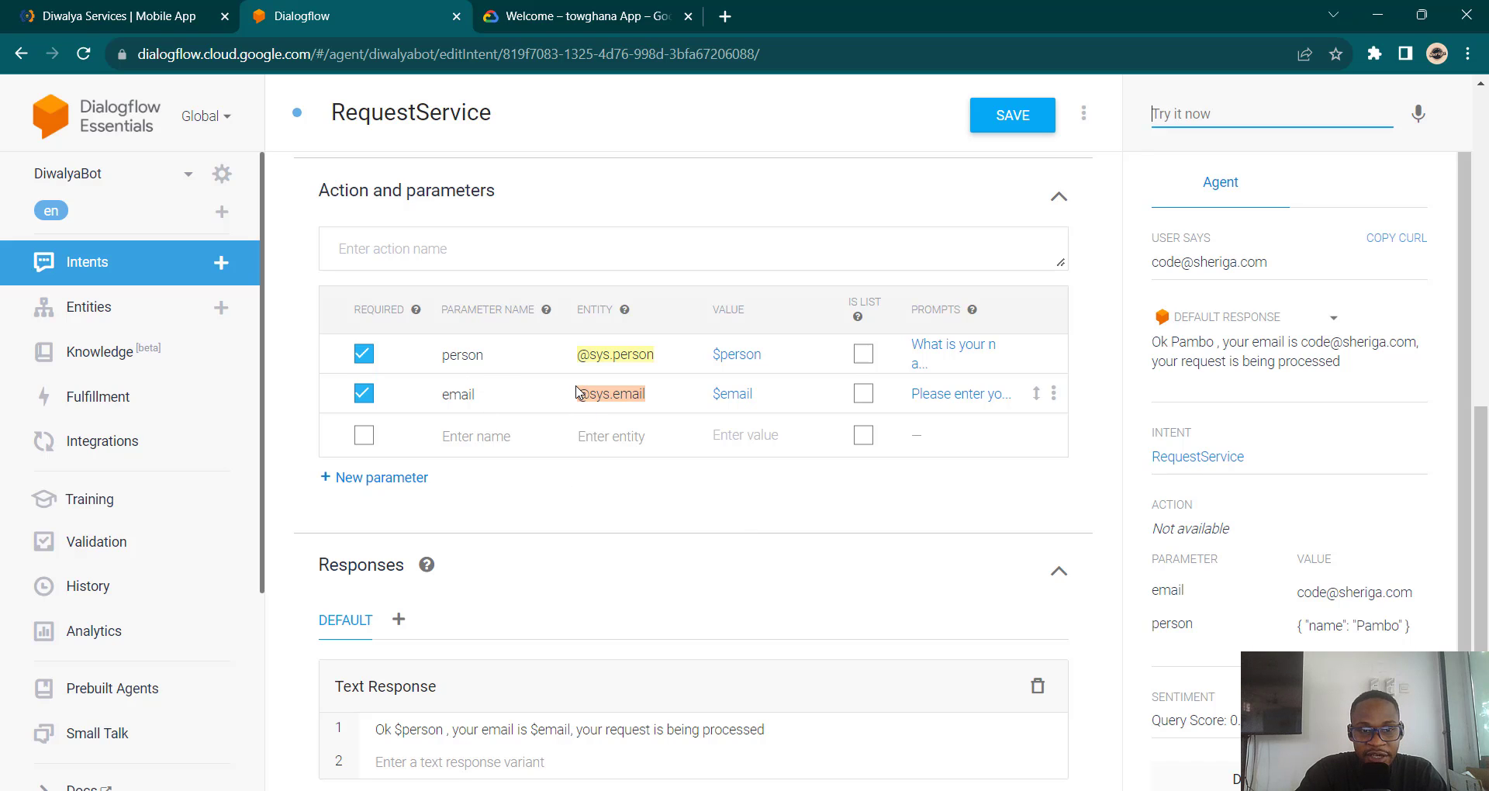
Step: Add a training phrase 'my phone number is' followed by a sample phone number
scroll(576, 392, "up", 4)
scroll(576, 391, "up", 2)
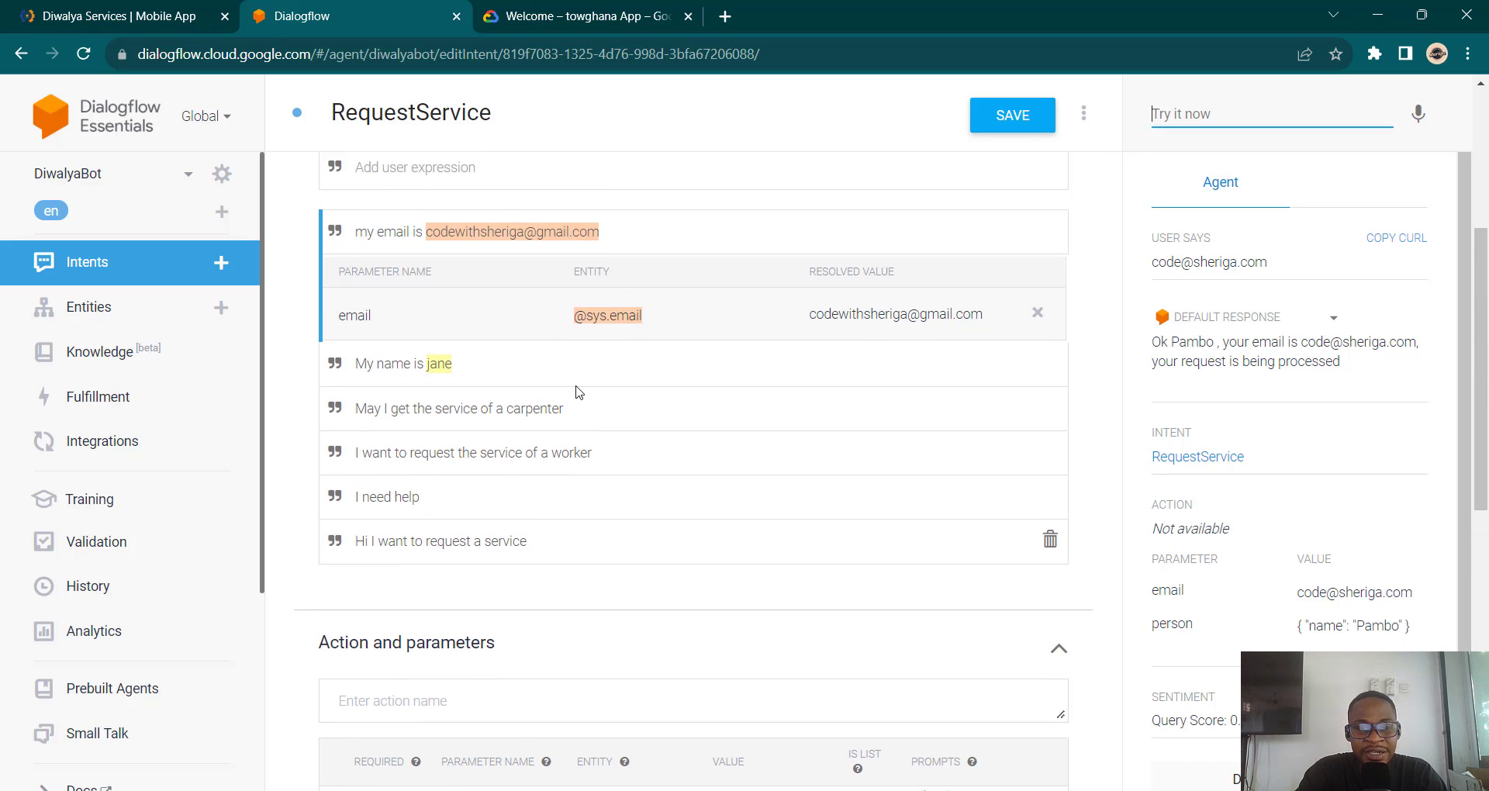
scroll(489, 388, "up", 3)
left_click(489, 389)
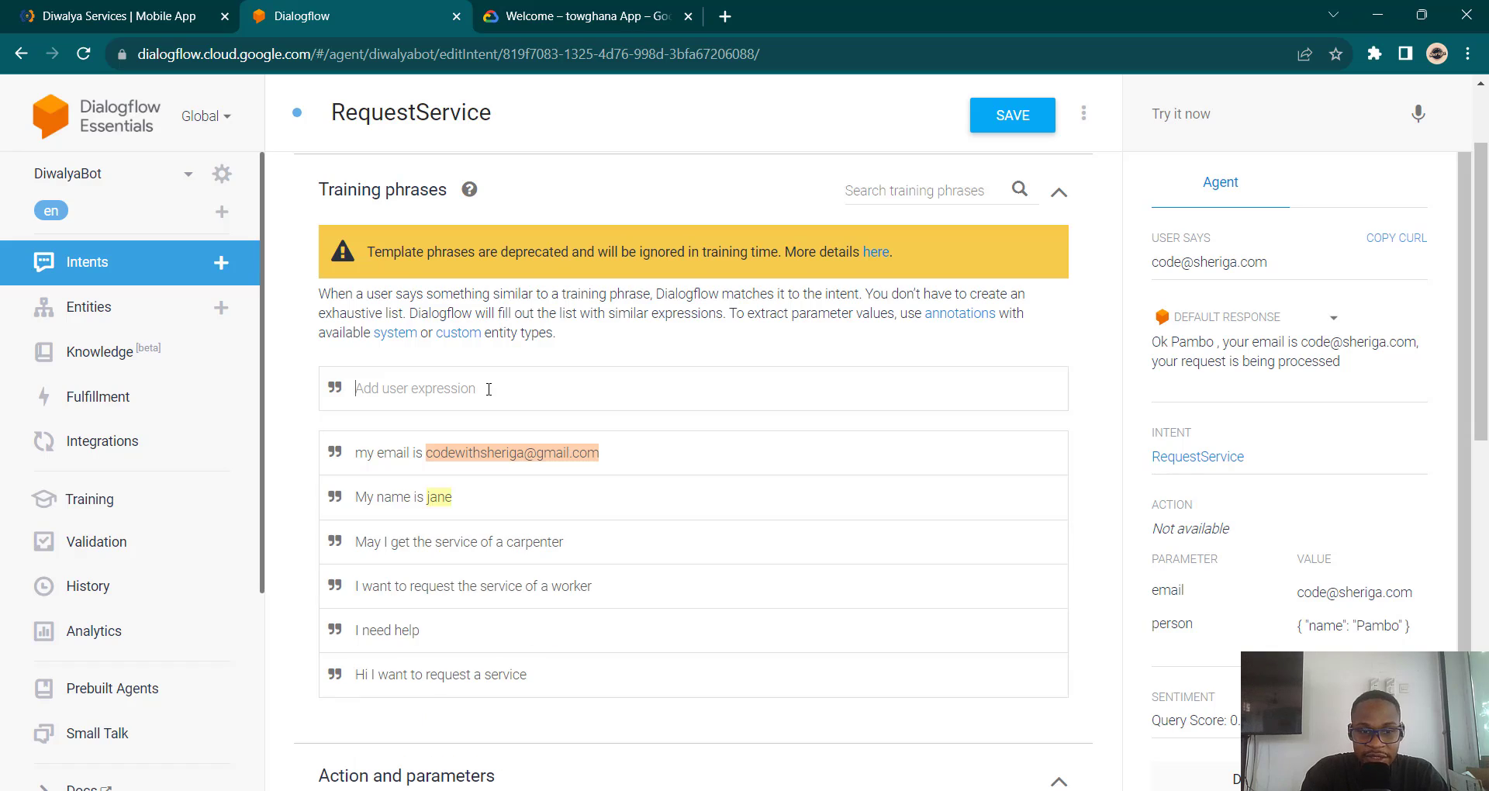
type("my p")
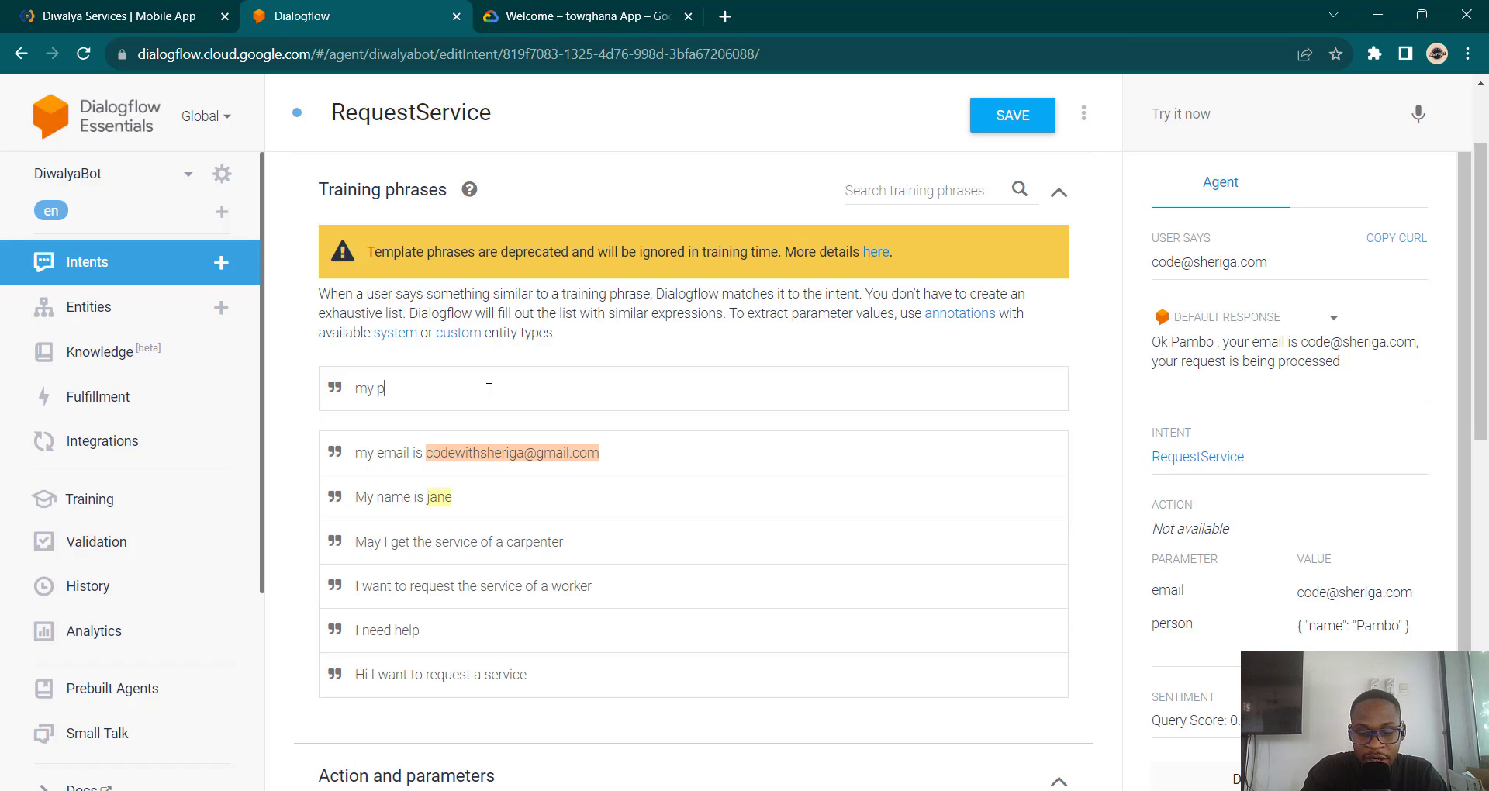
type("hone number is")
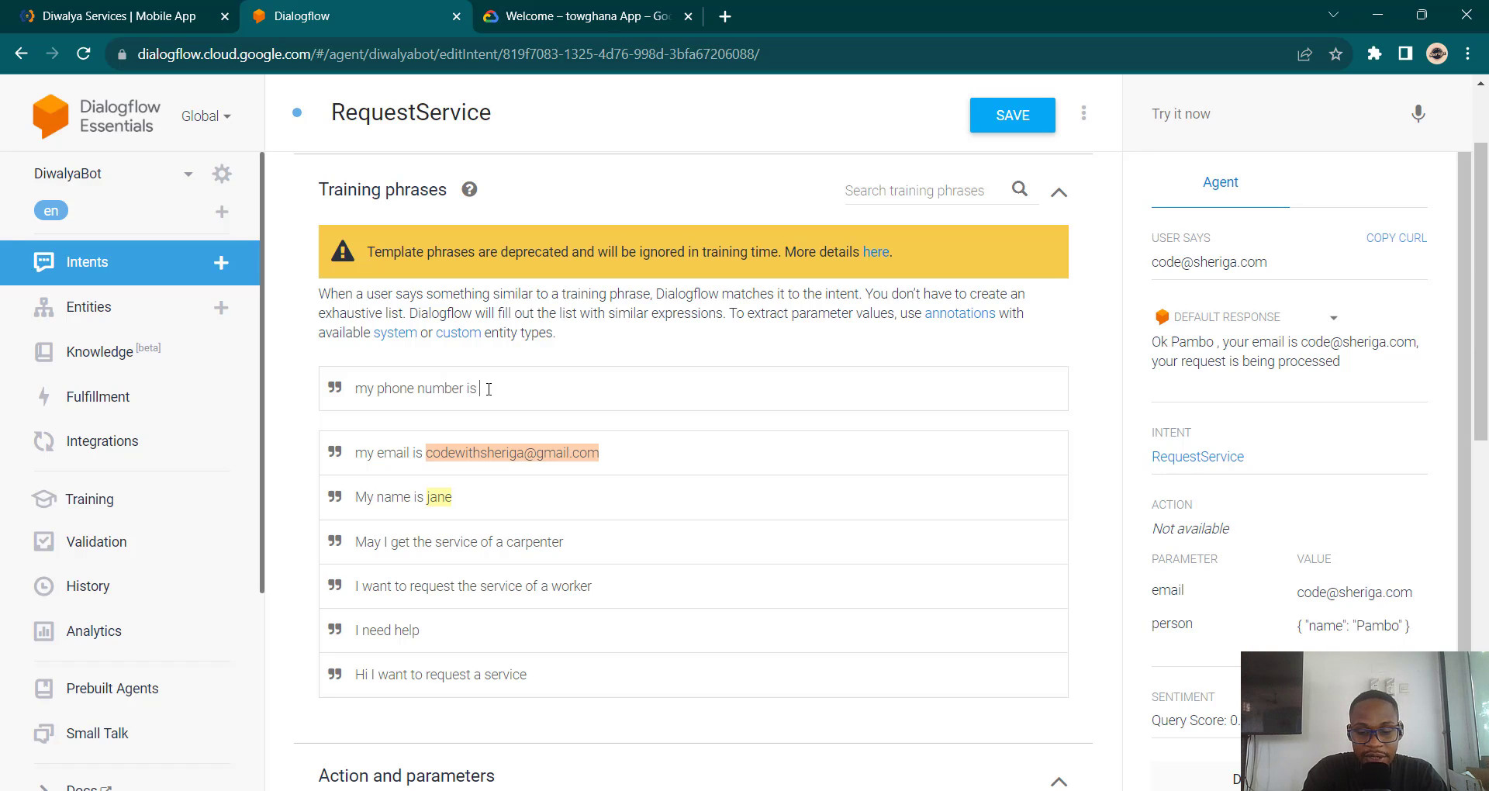
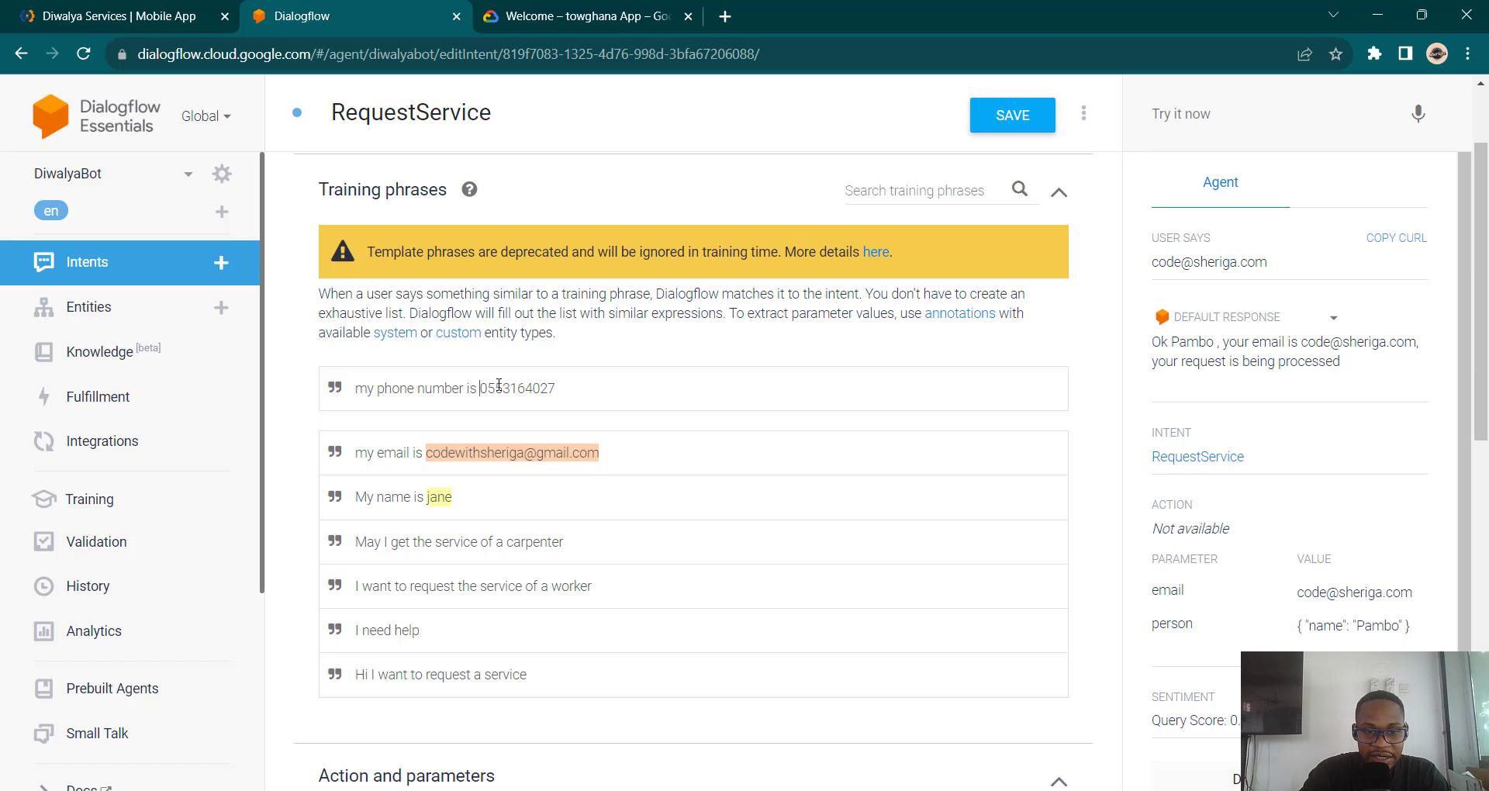
left_click_drag(480, 388, 554, 383)
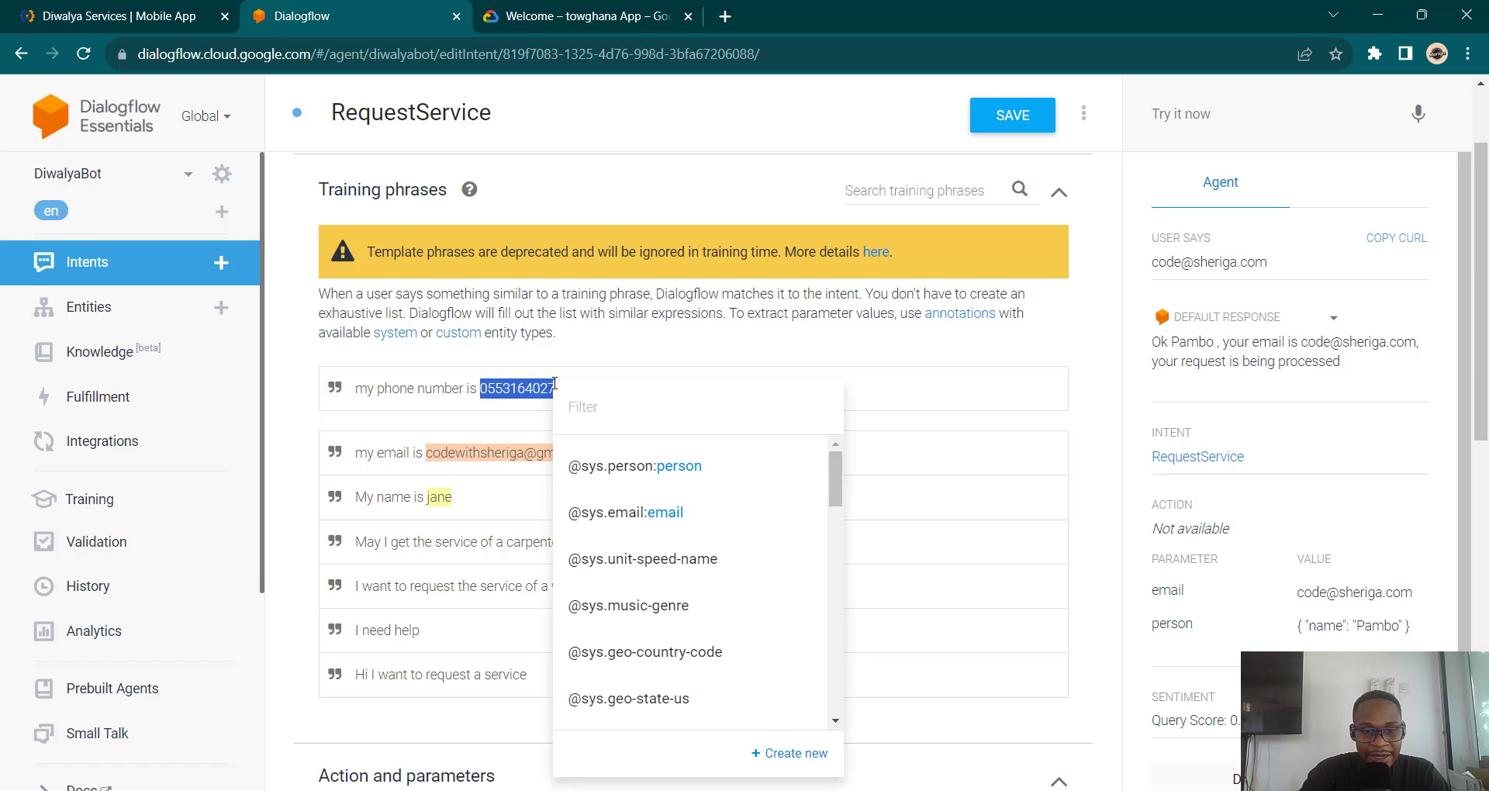
left_click(611, 409)
type("phonne")
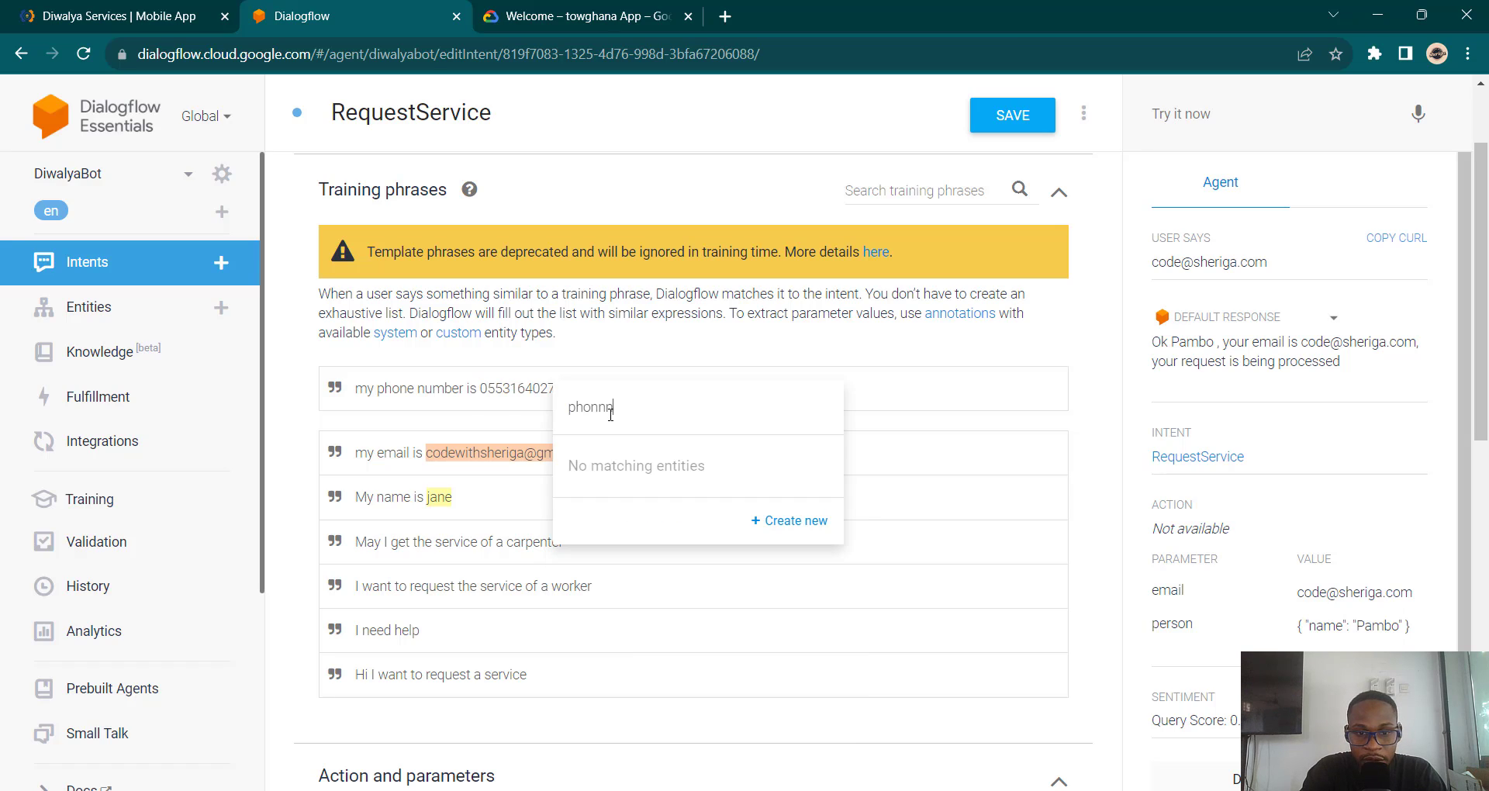
key("BackSpace")
key("BackSpace")
type("e")
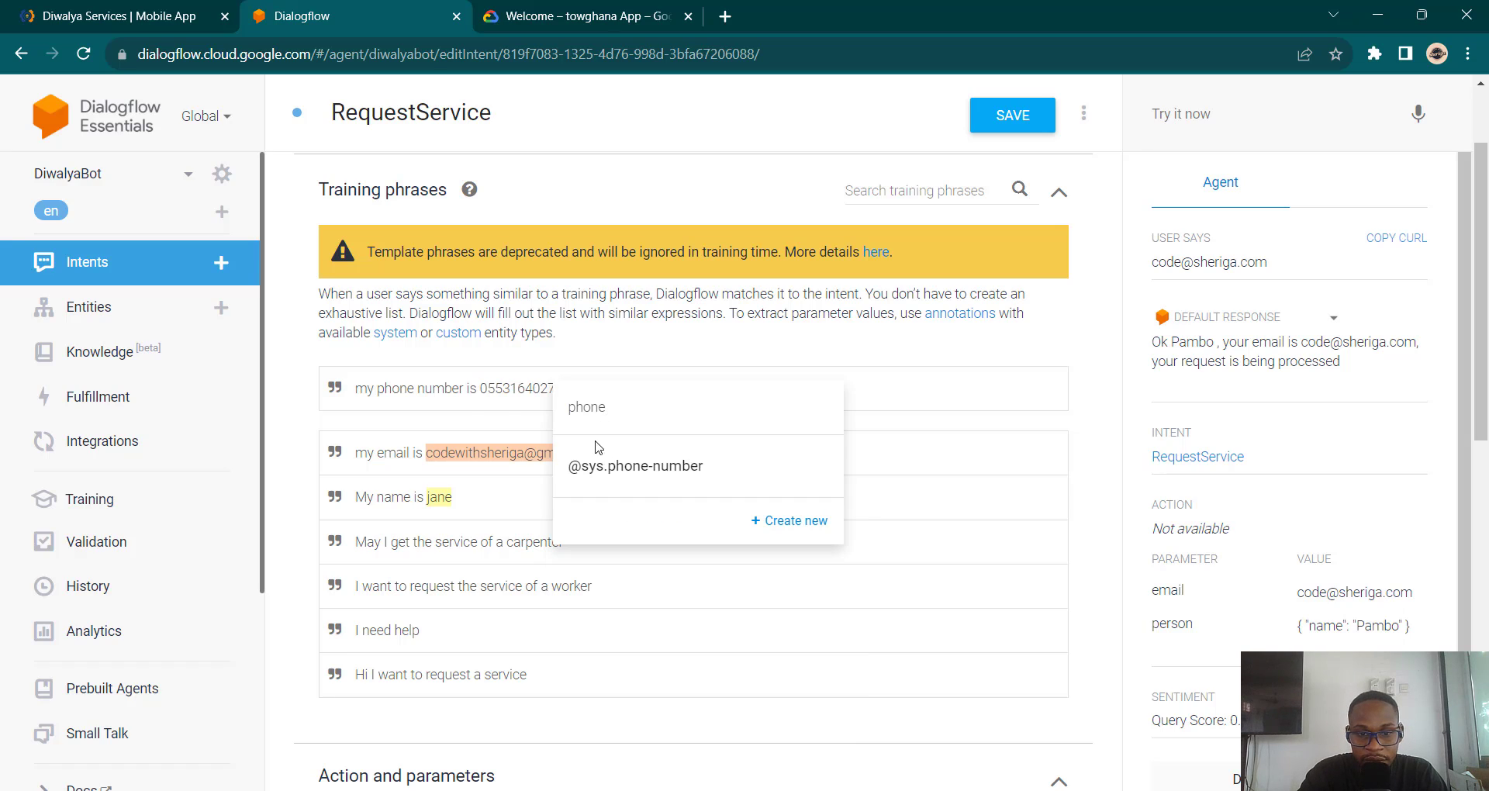
left_click(612, 477)
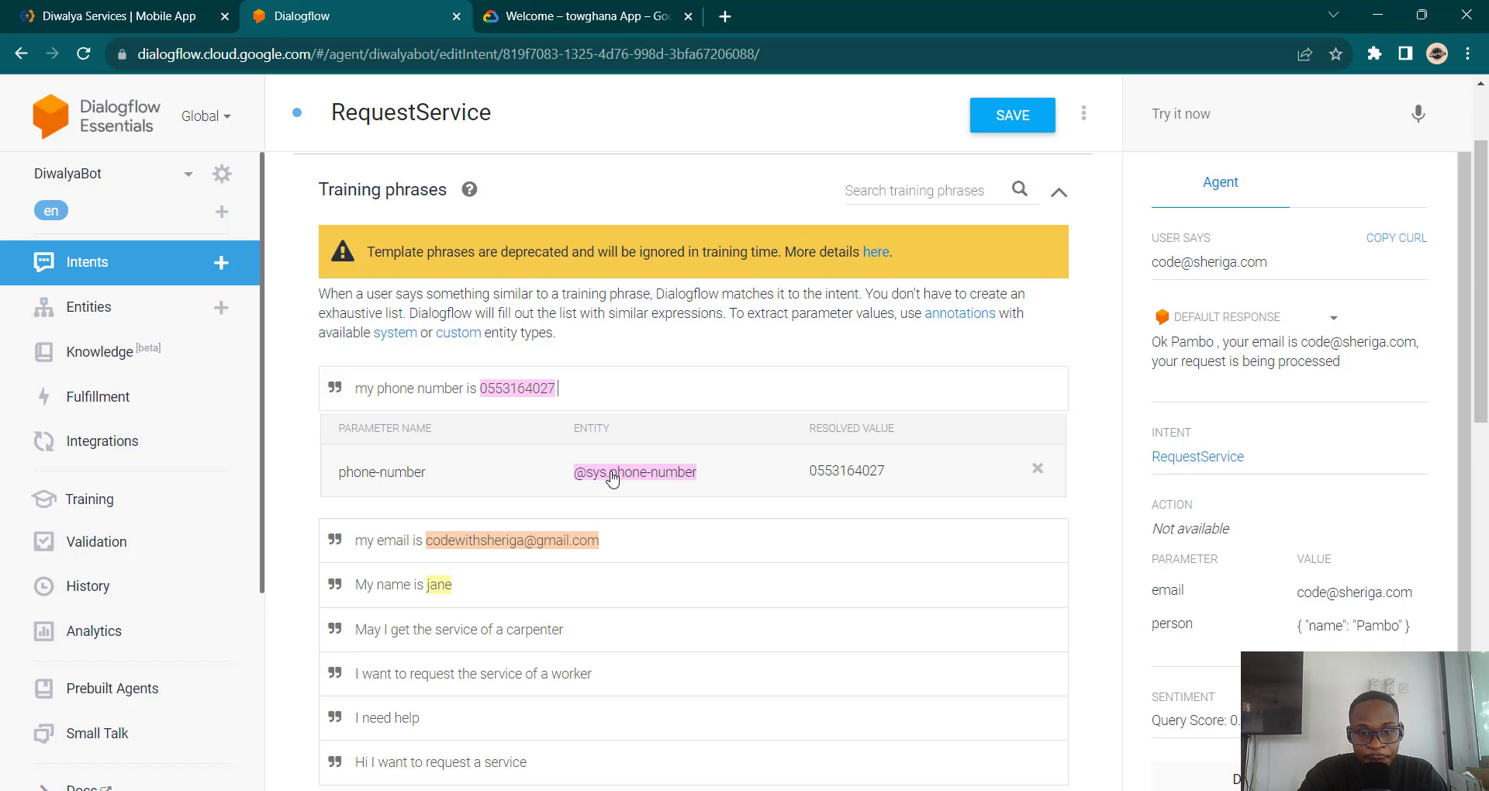
key("Return")
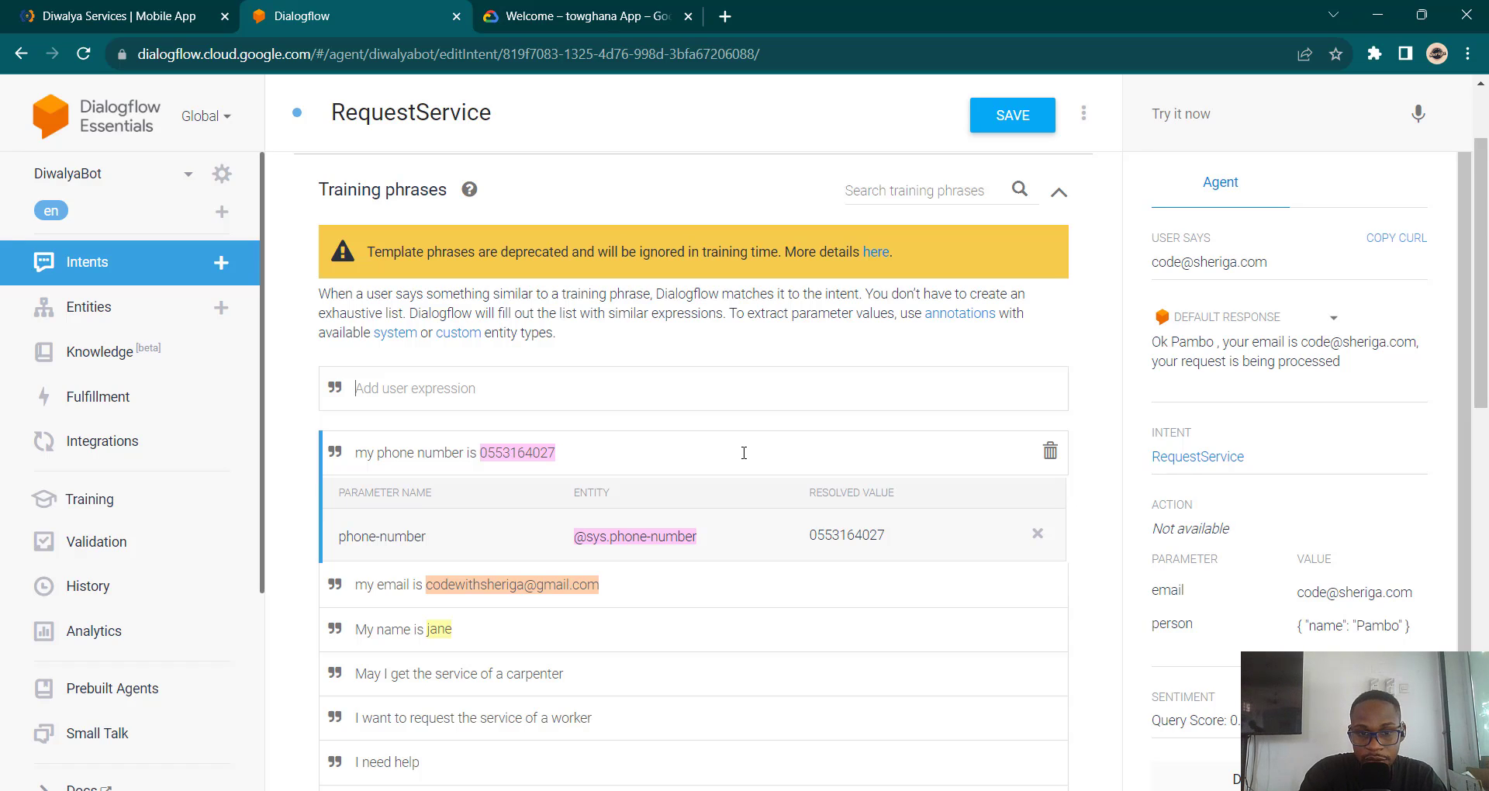
Step: Make phone-number required, keeping only the prompt 'Please provide your phone number'
scroll(742, 452, "down", 10)
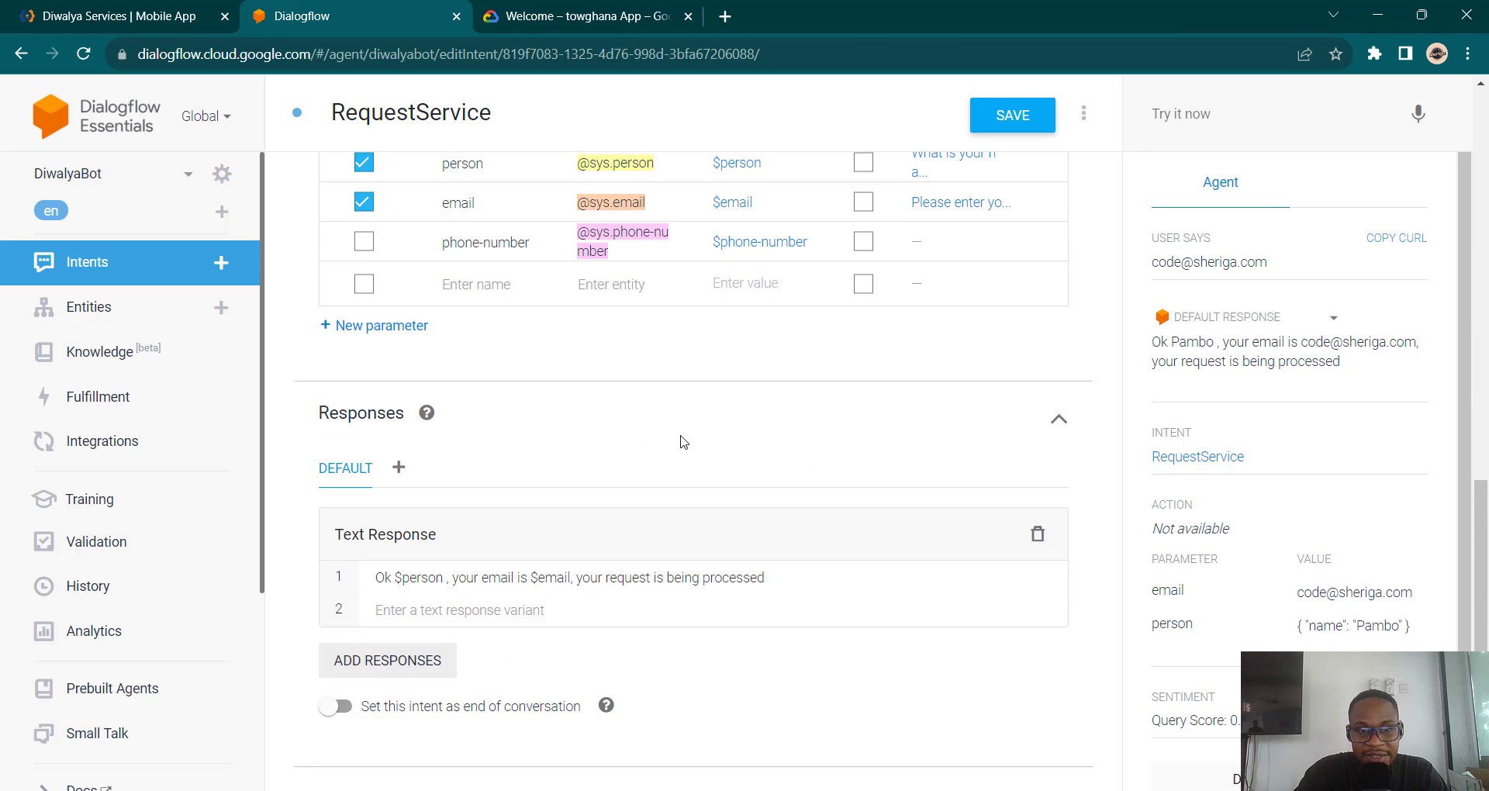
left_click(364, 241)
left_click(966, 233)
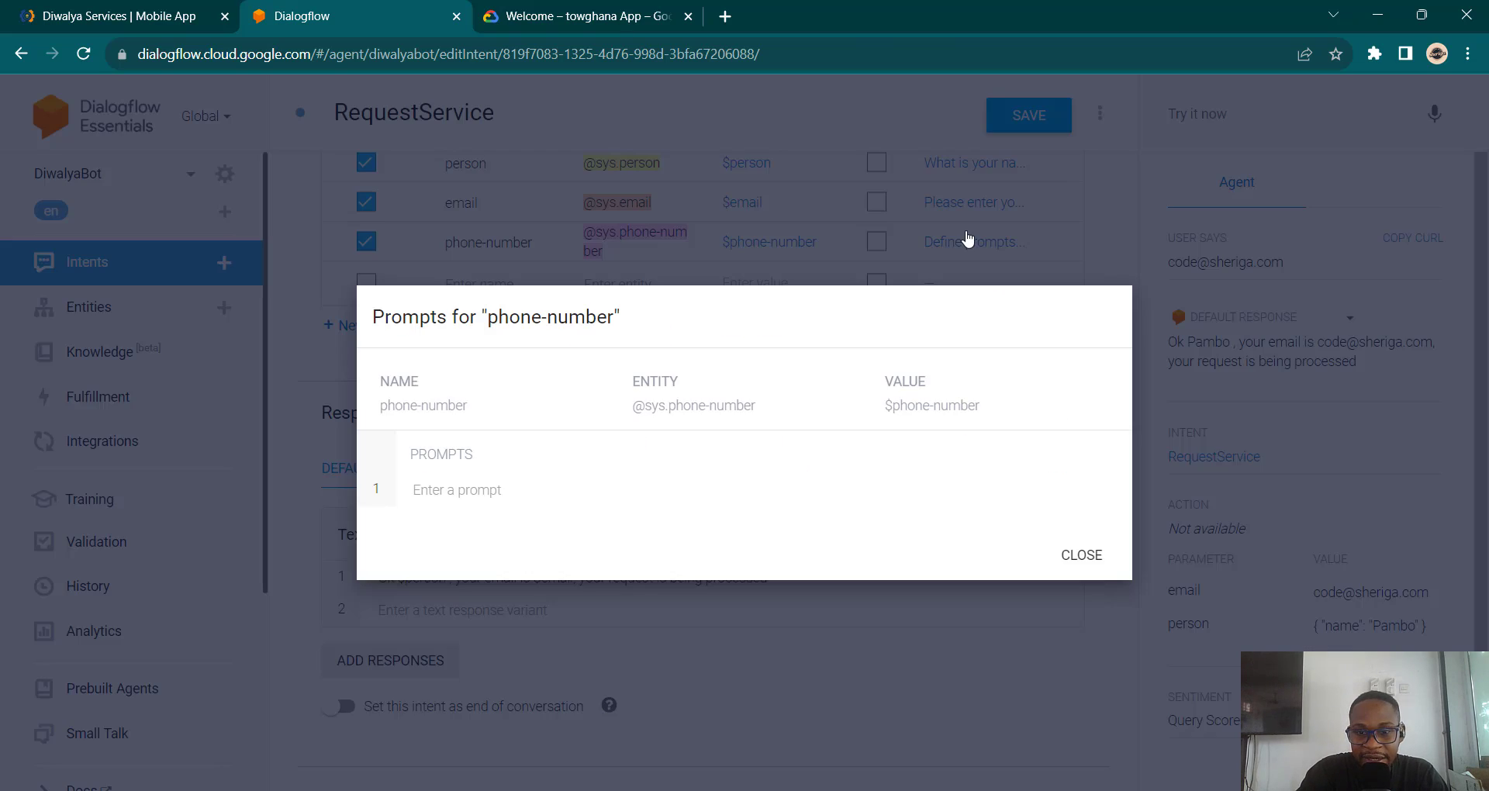
left_click(470, 490)
type("En")
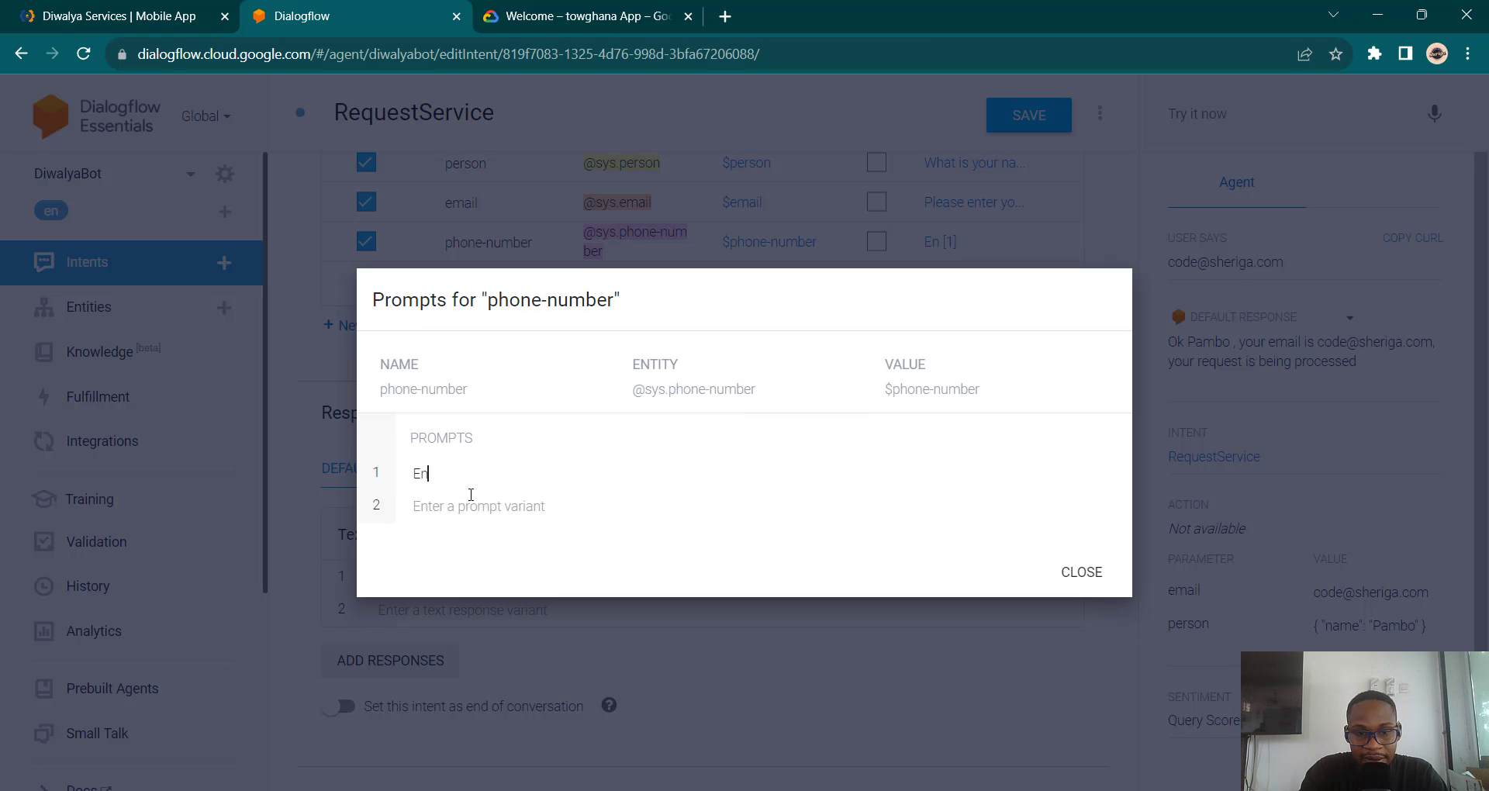
type("ter your")
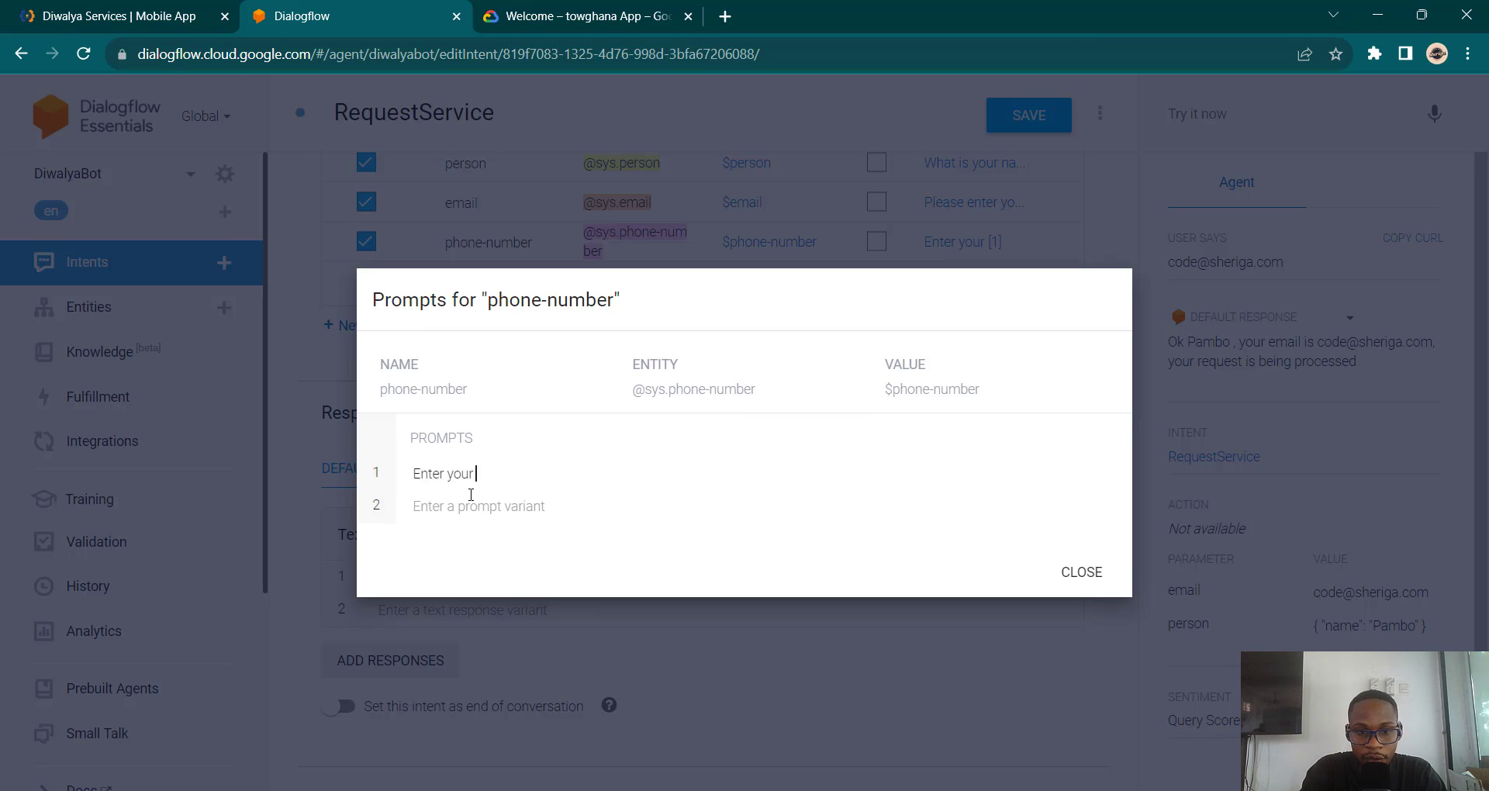
type(" phone number")
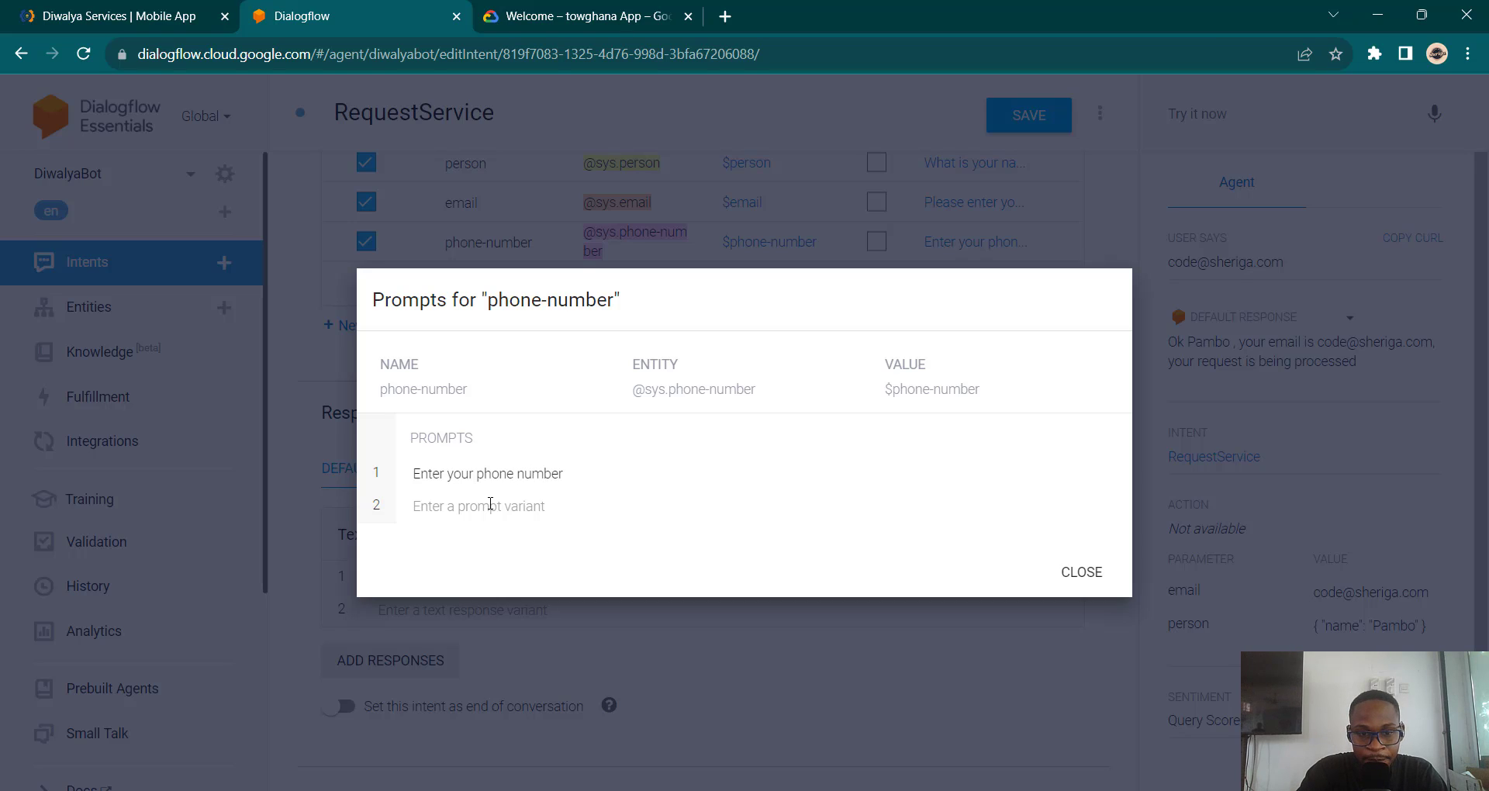
left_click(491, 507)
type("P")
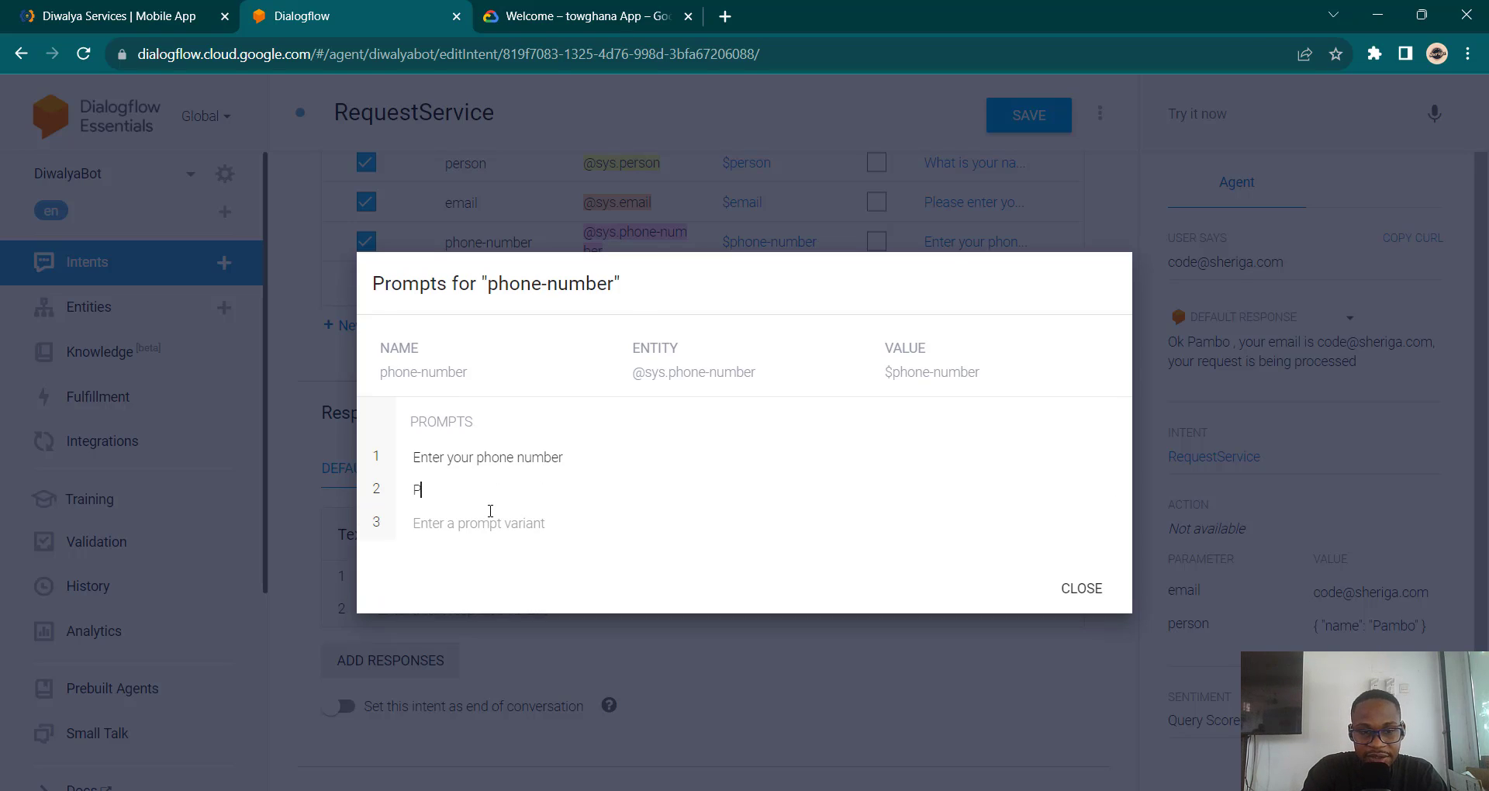
type("lease ")
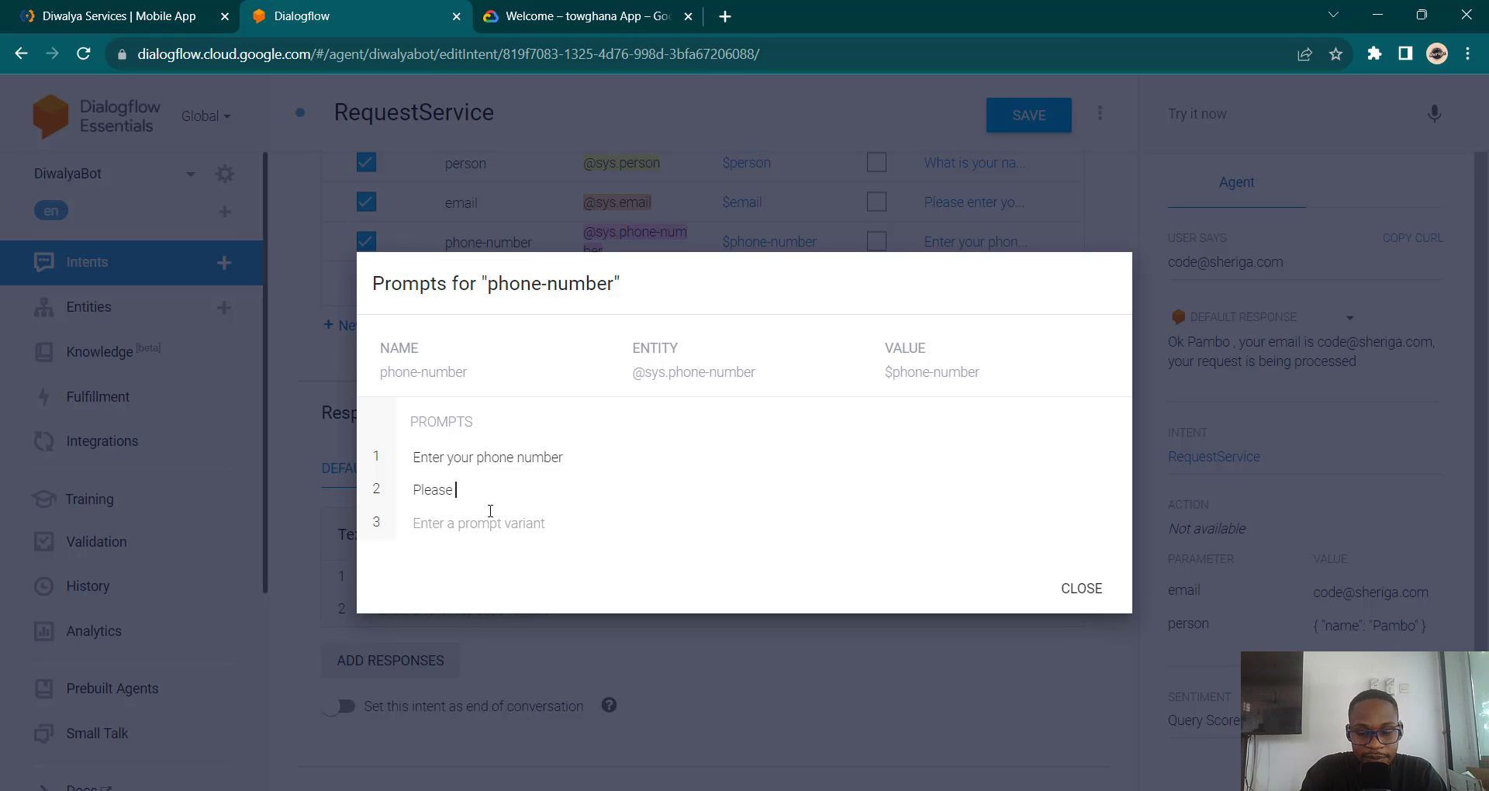
type("provide you")
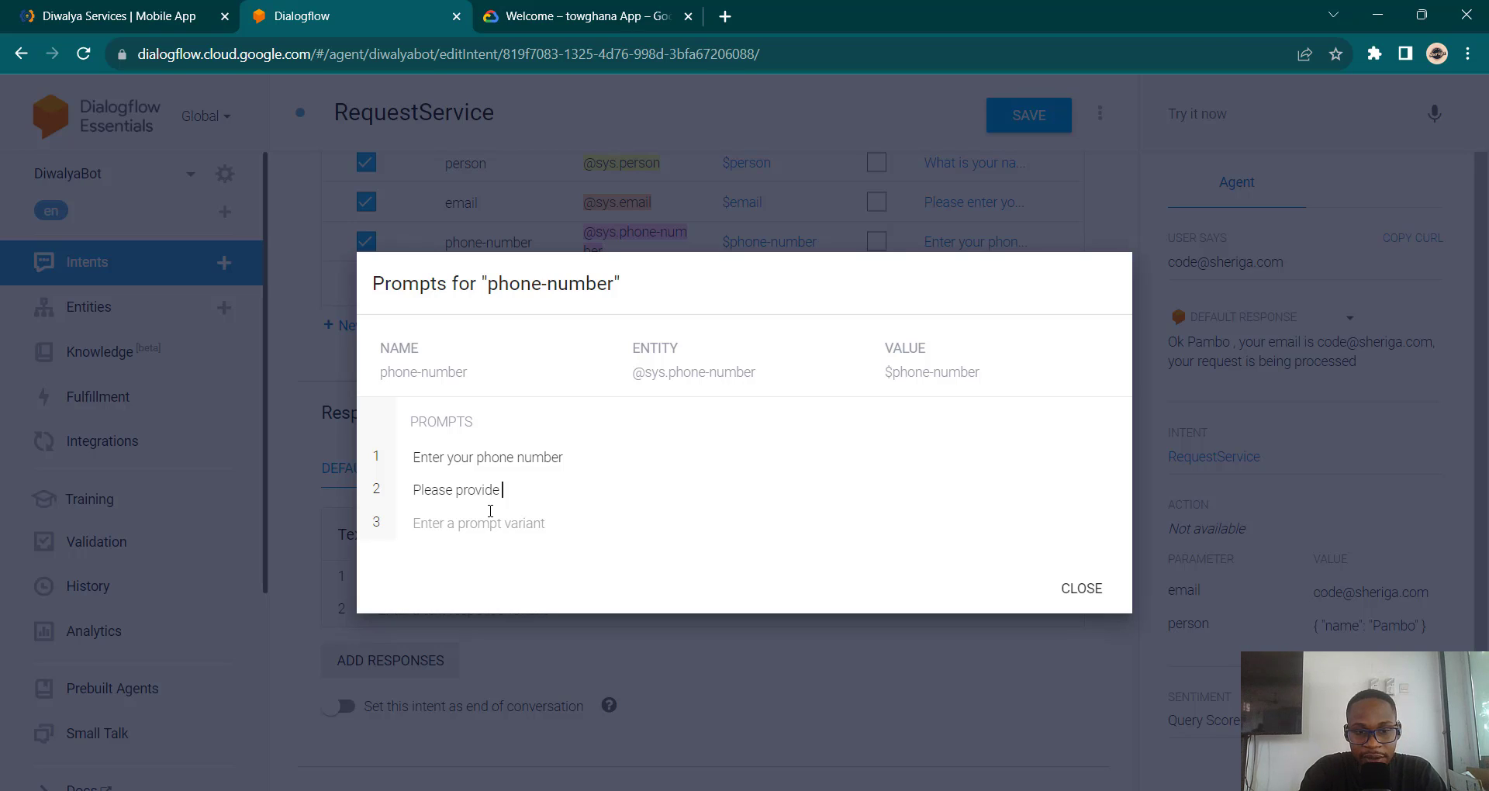
type("pho")
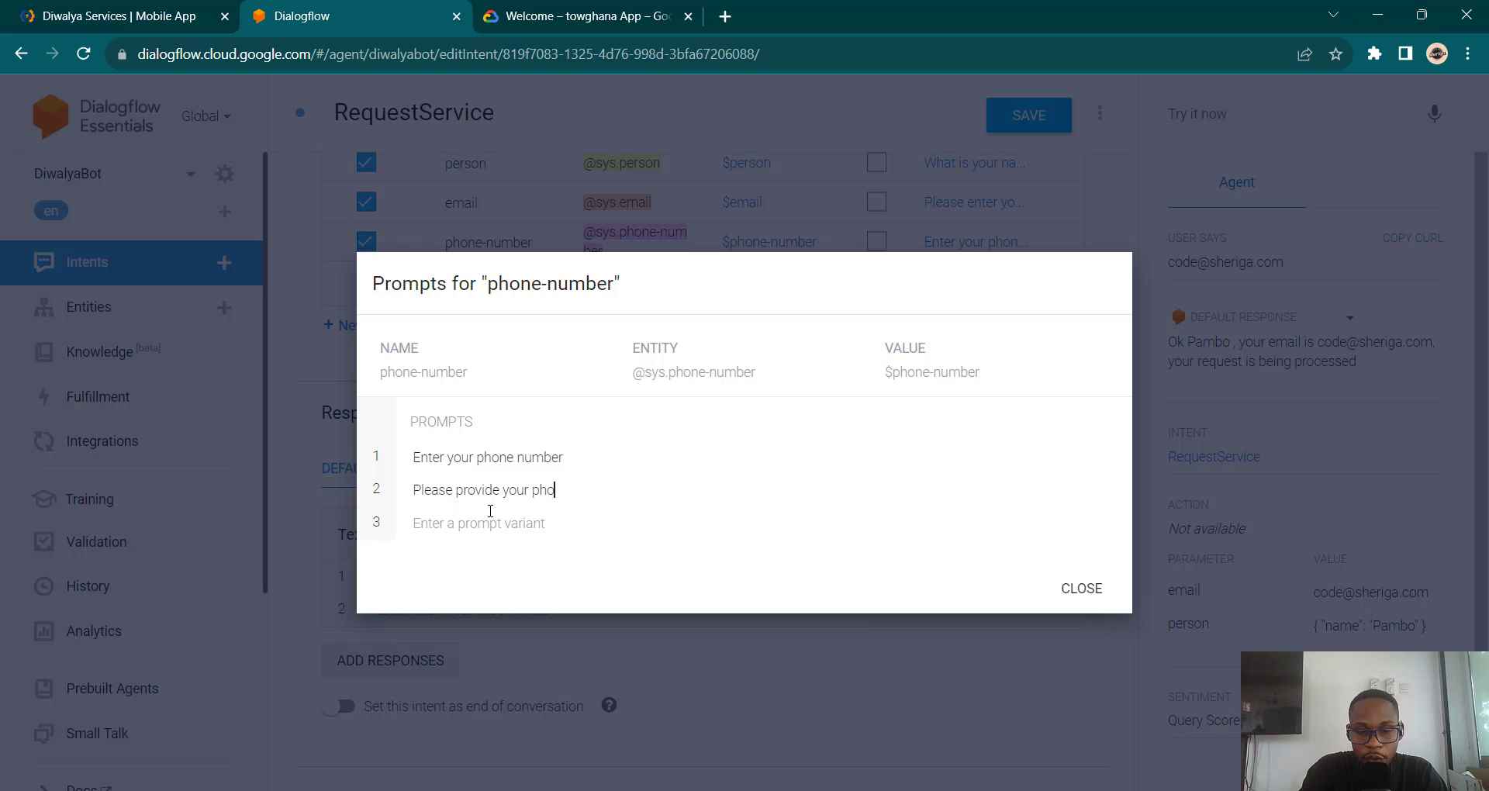
type("ne number")
left_click(1110, 456)
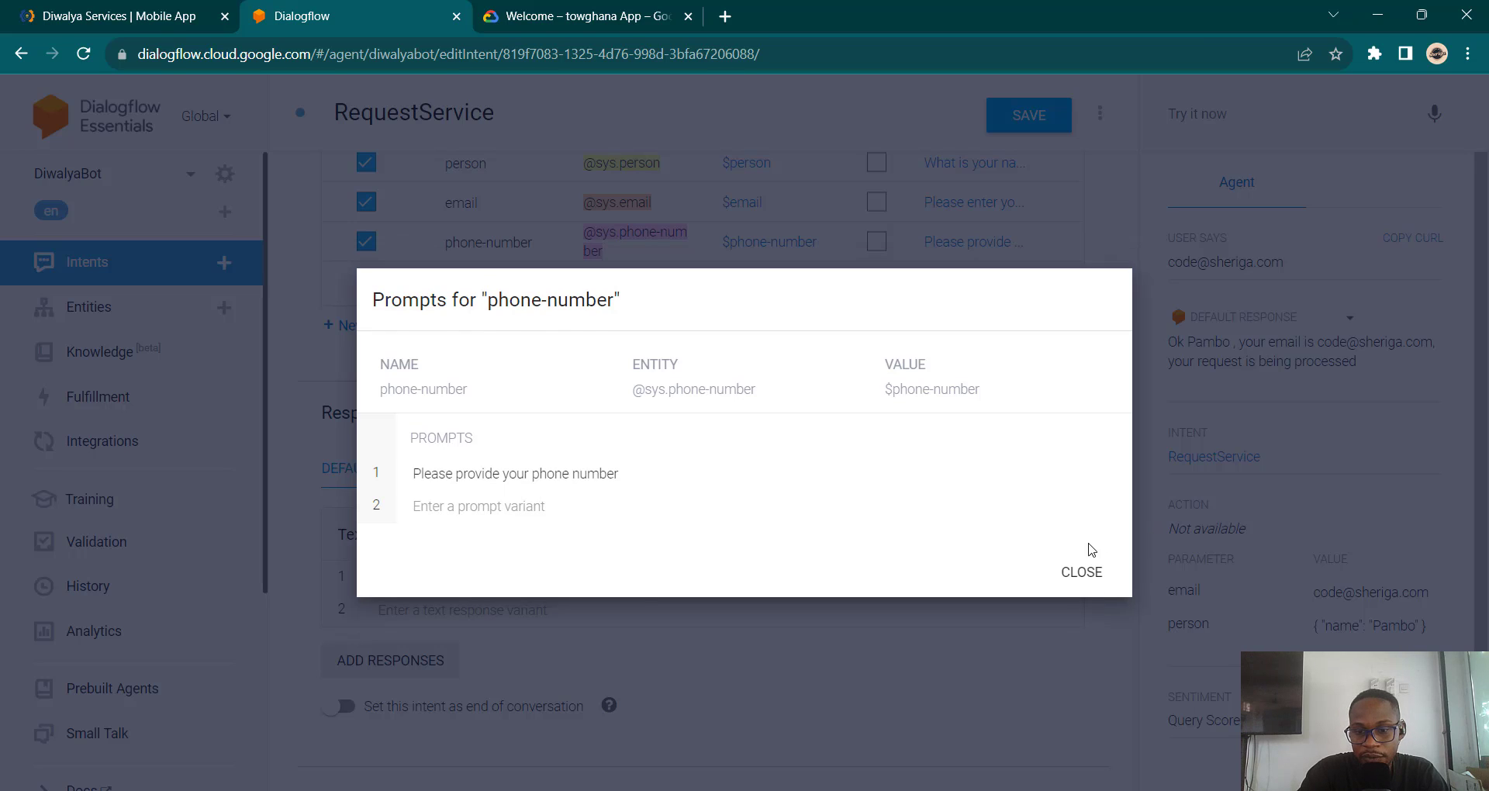
left_click(1081, 572)
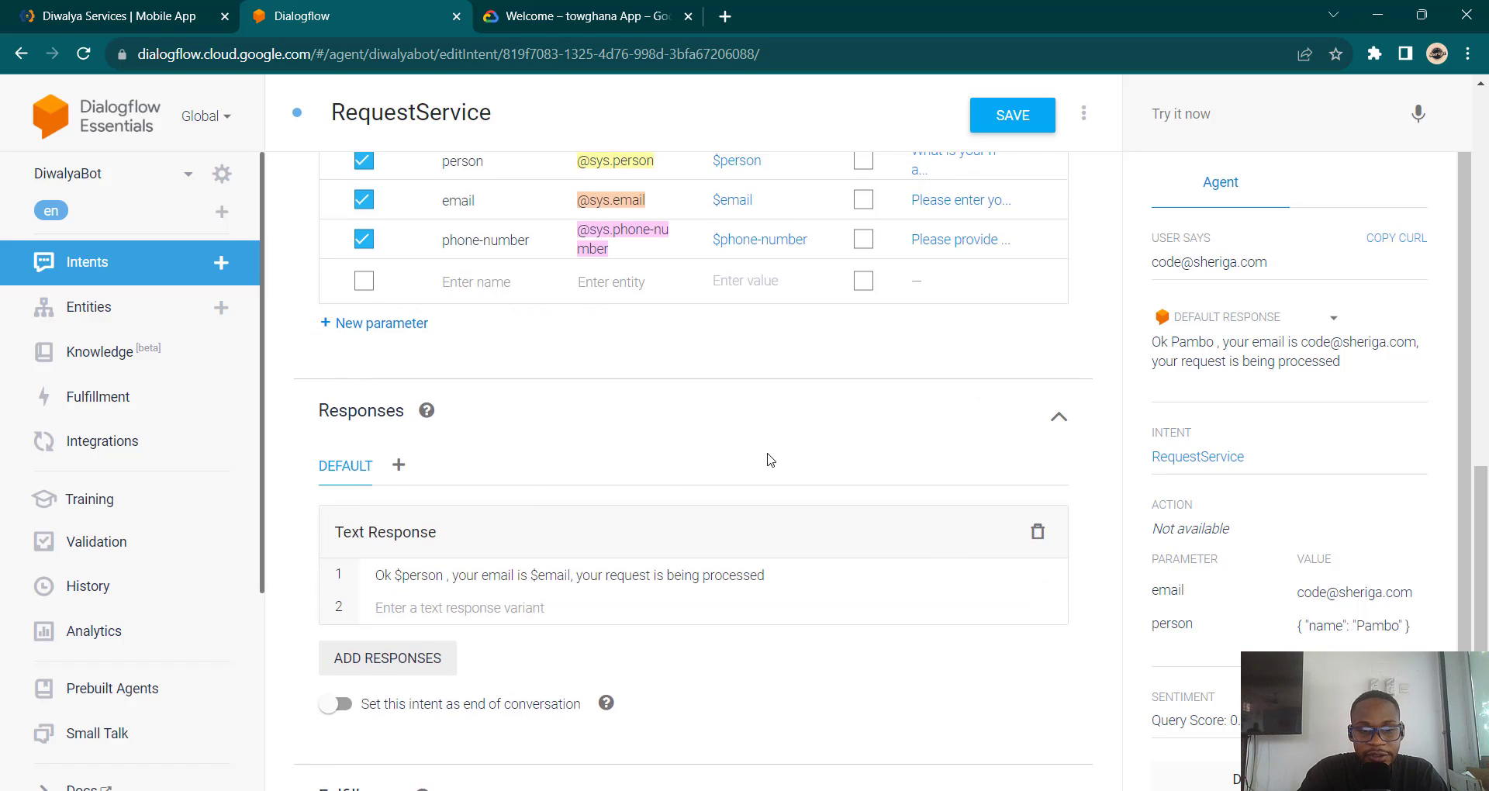
Step: Add 'Your phone number is $phone-number.' before 'your request is being processed' and save
scroll(768, 459, "down", 1)
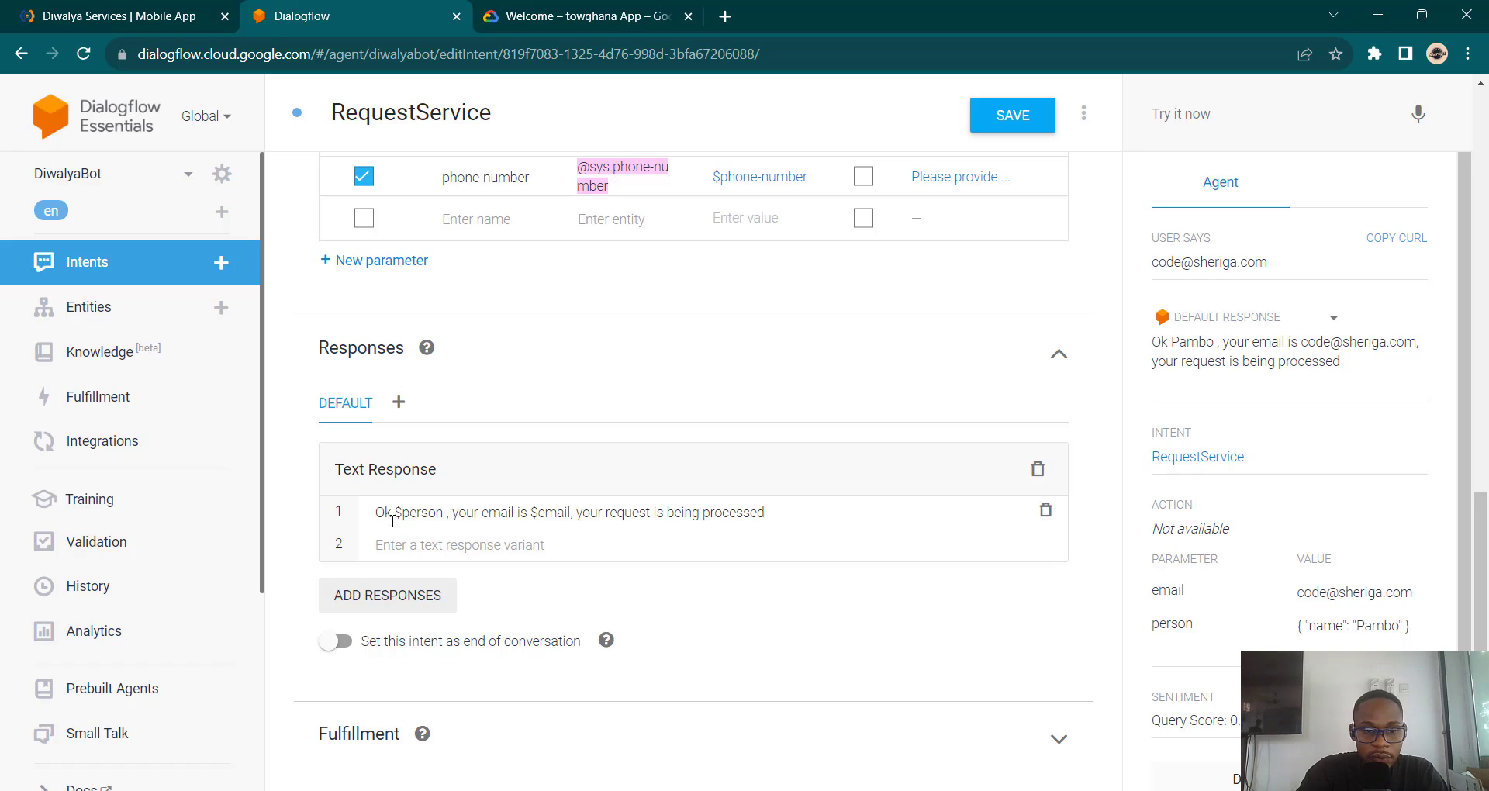
left_click(576, 512)
type("Your phon")
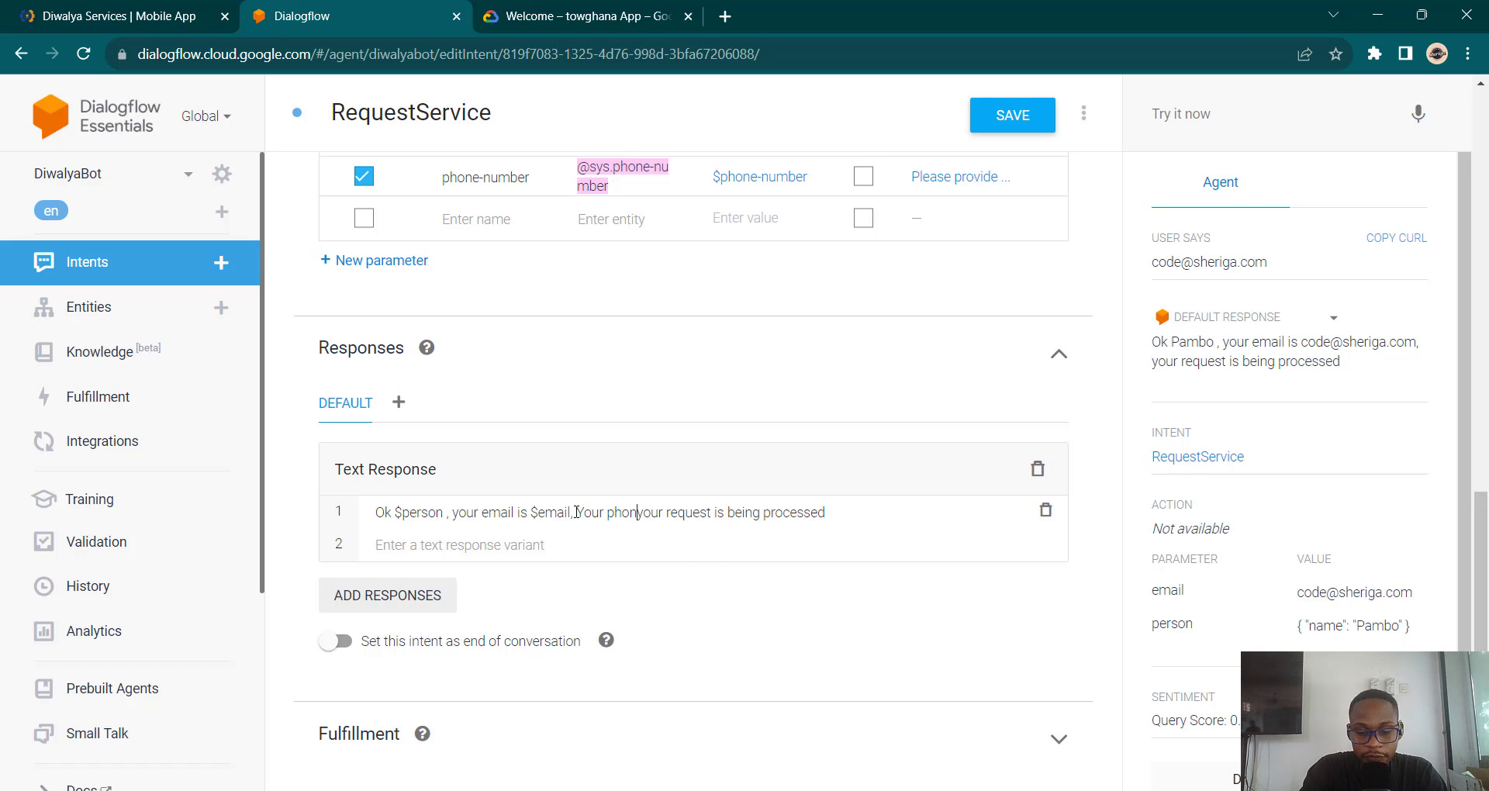
type("e number is ")
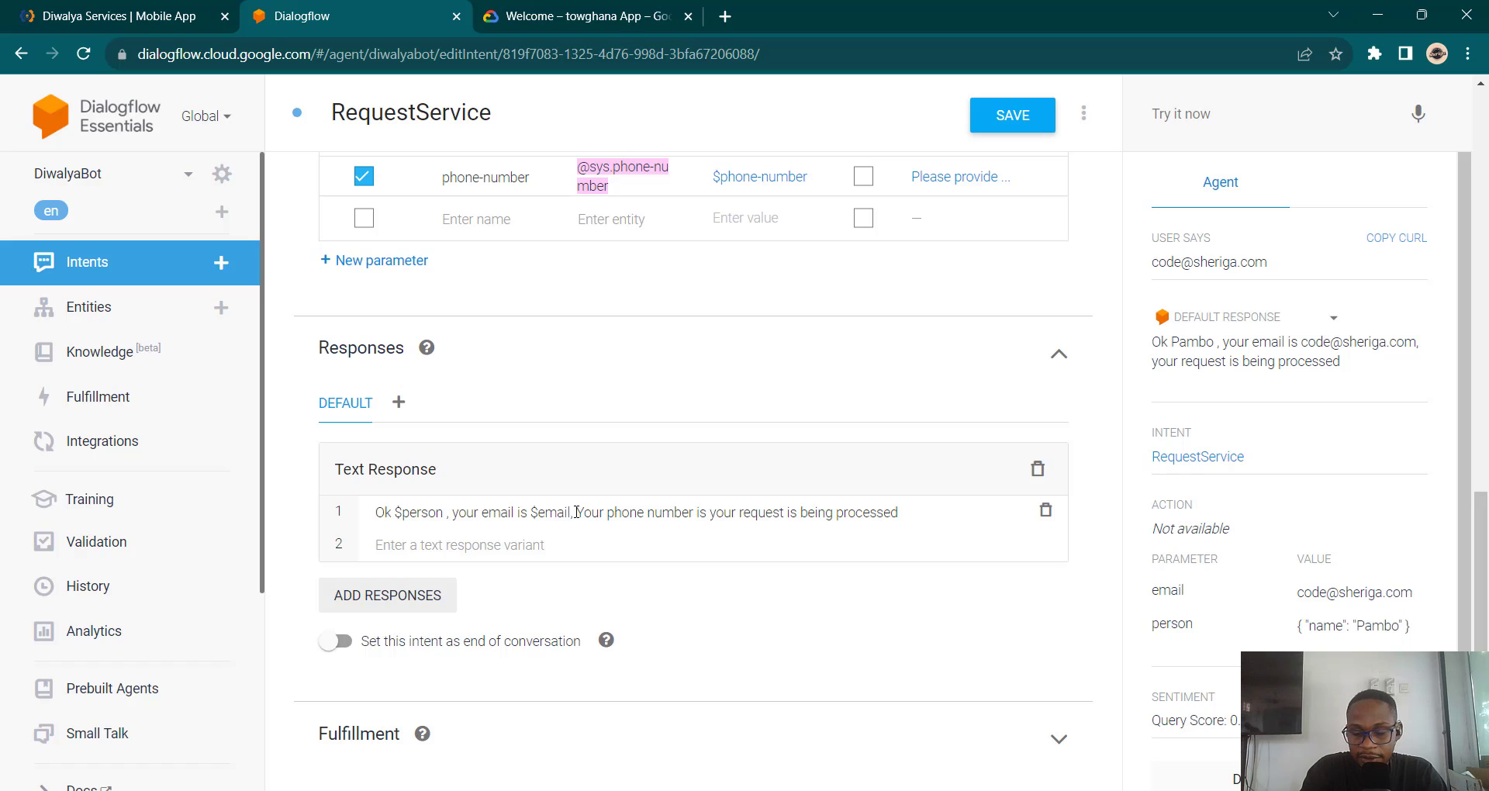
type(" $")
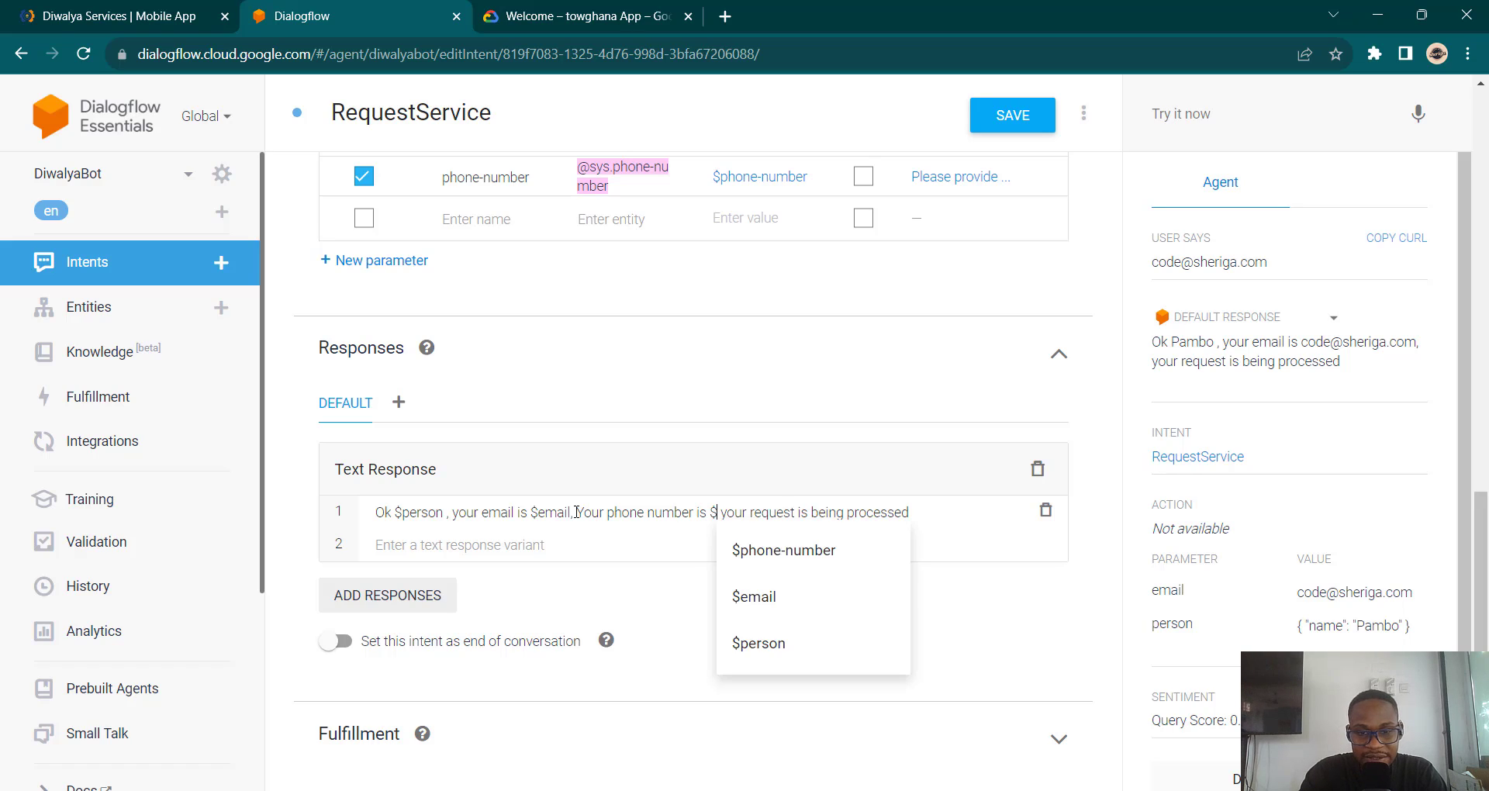
left_click(802, 548)
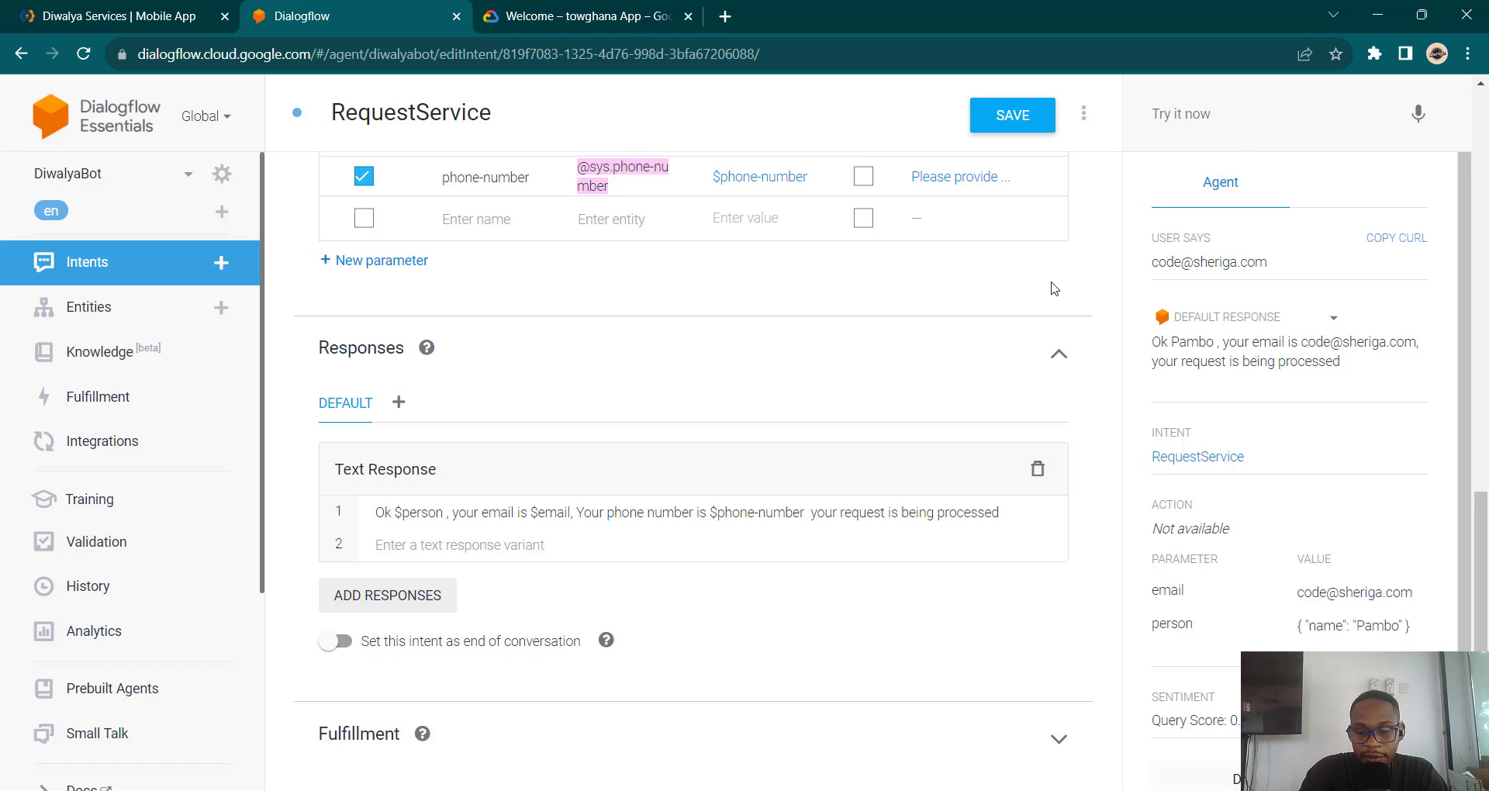
type(".")
left_click(1014, 116)
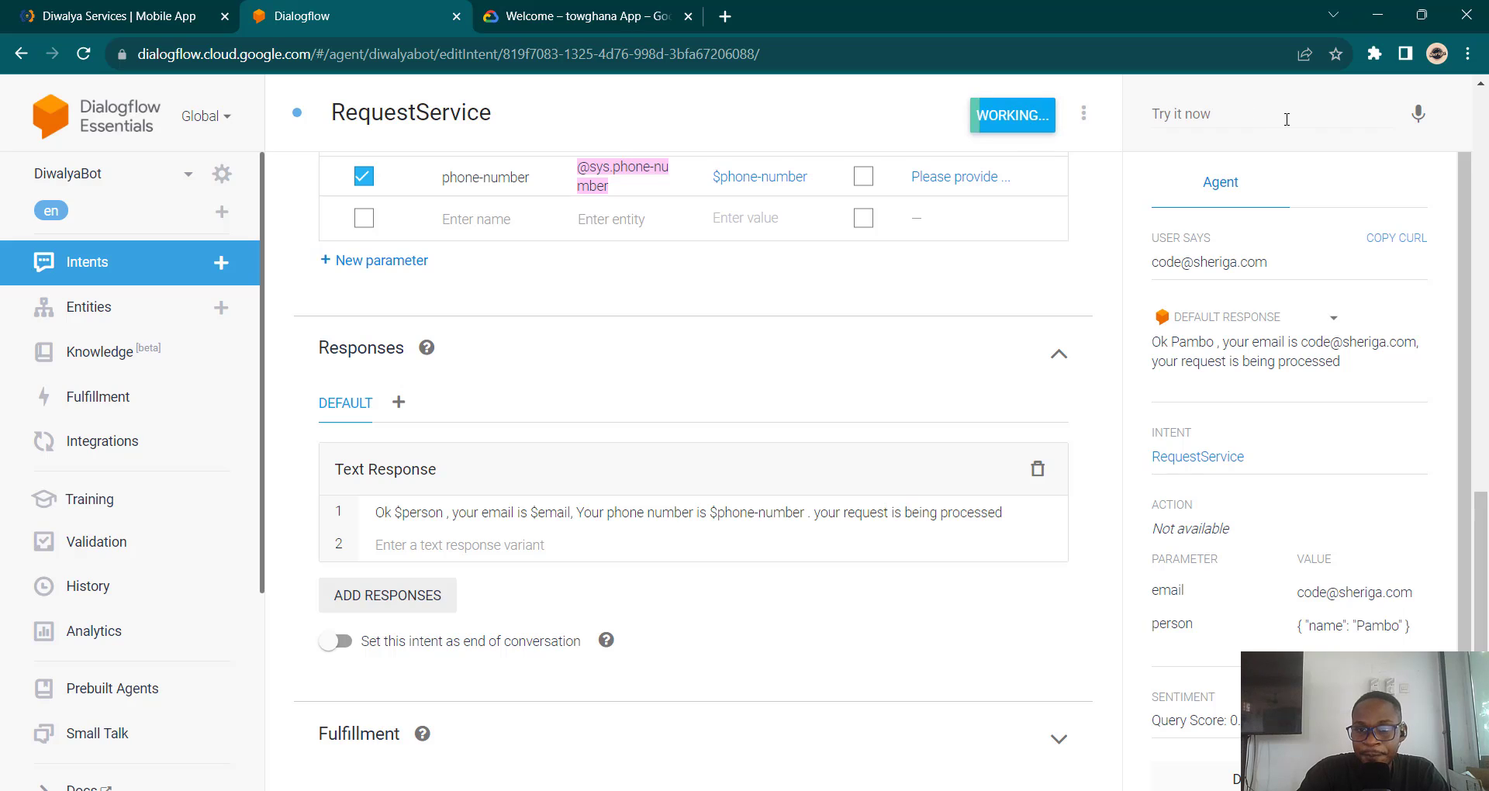
Step: Start a new simulator test with the earlier opening message, prompting 'What is your name?'
left_click(1178, 121)
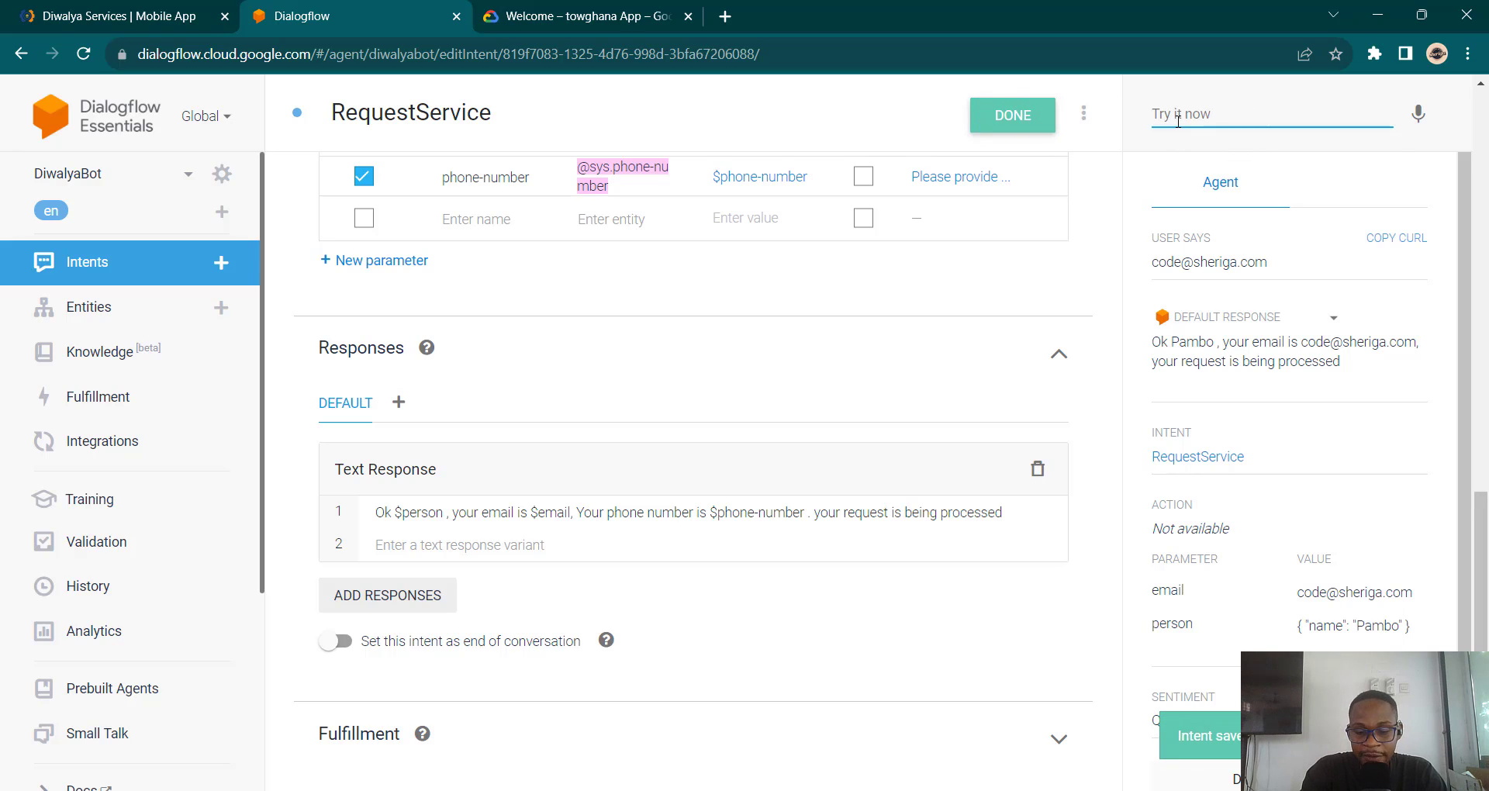
type("hi")
key("Down")
key("Return")
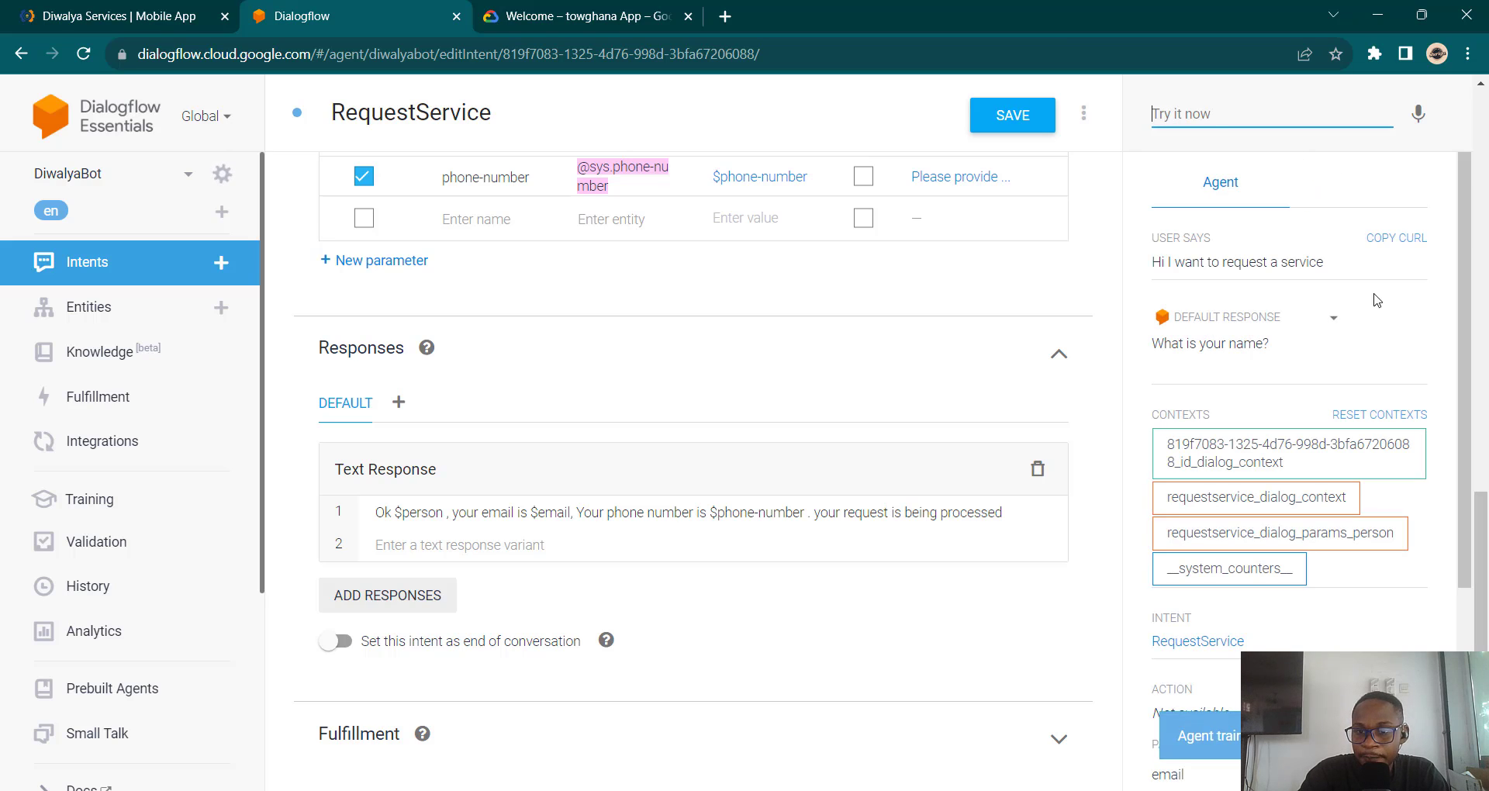
Step: Answer with a name, email and phone number, then check the filled reply and parameters
type("Pamn")
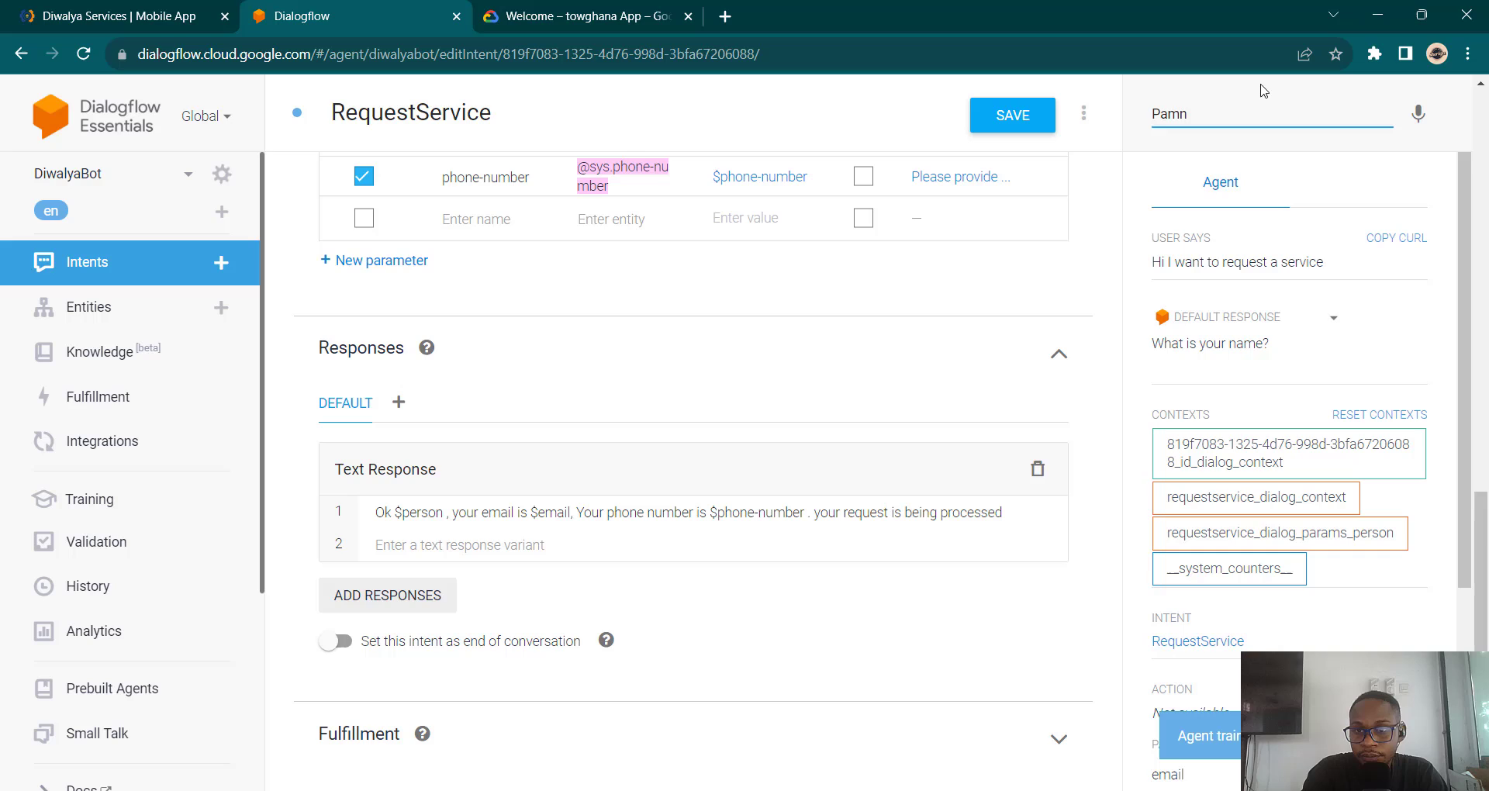
key("BackSpace")
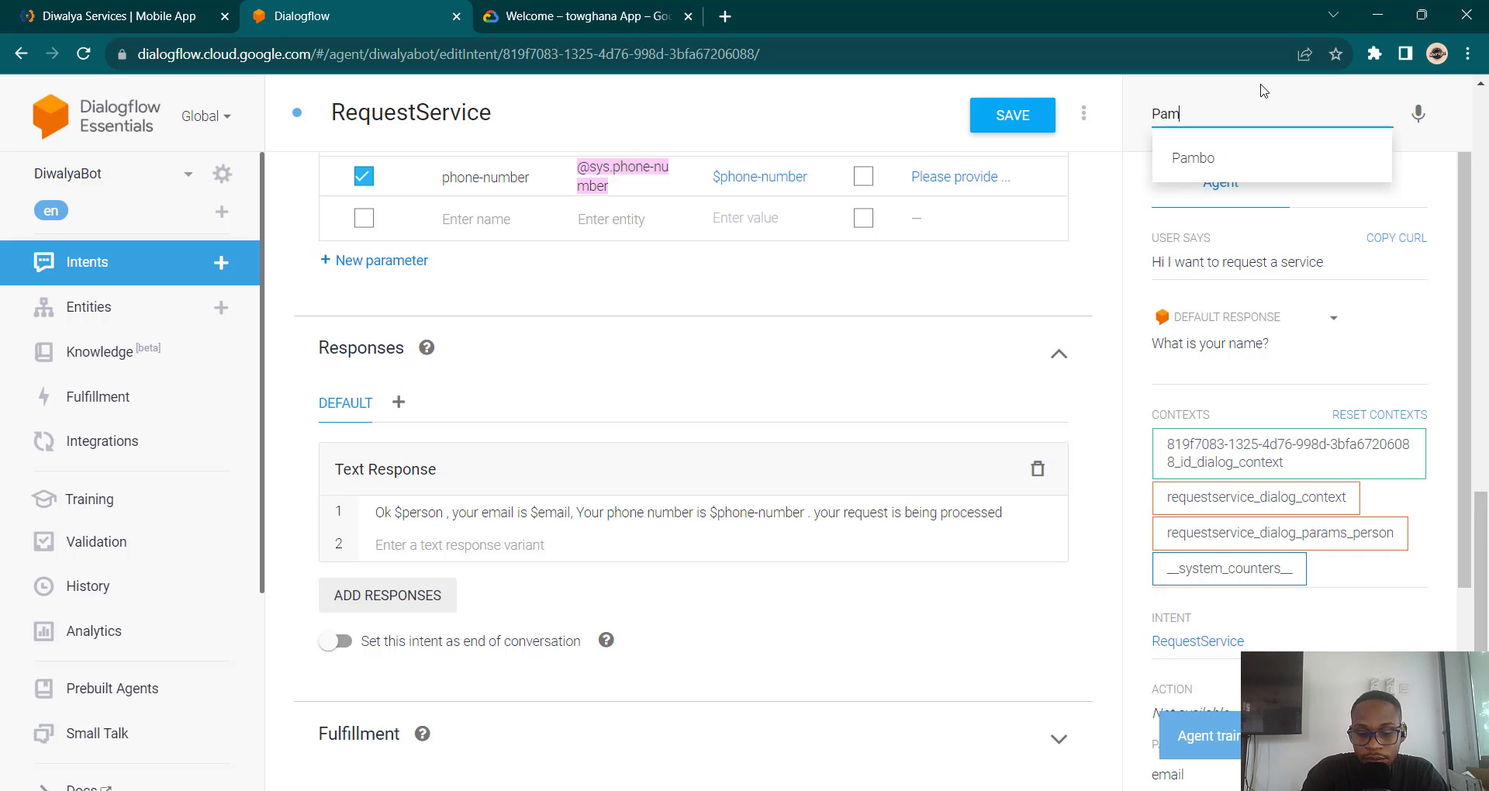
type("ela")
key("Return")
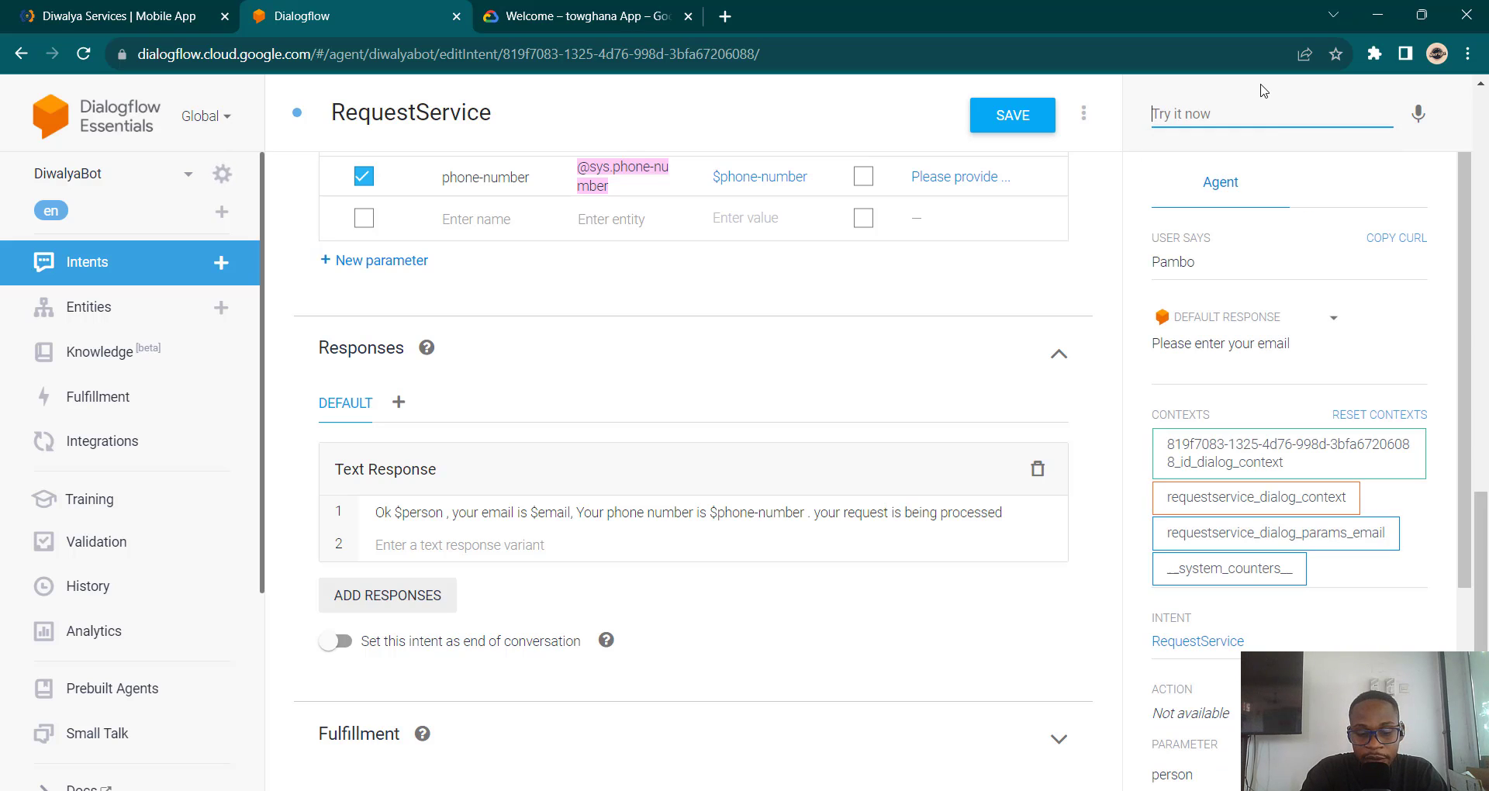
type("cale")
key("Down")
key("Return")
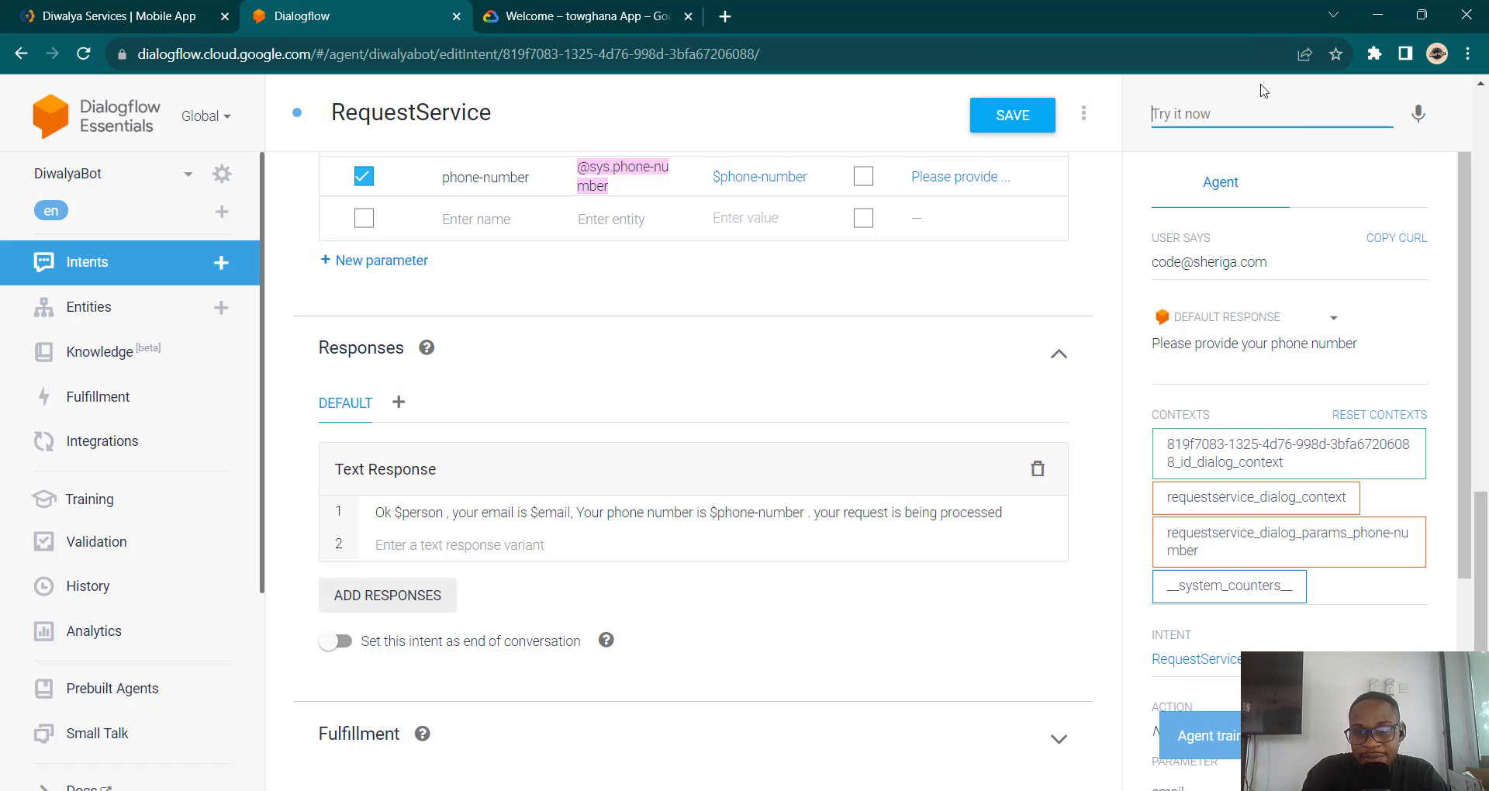
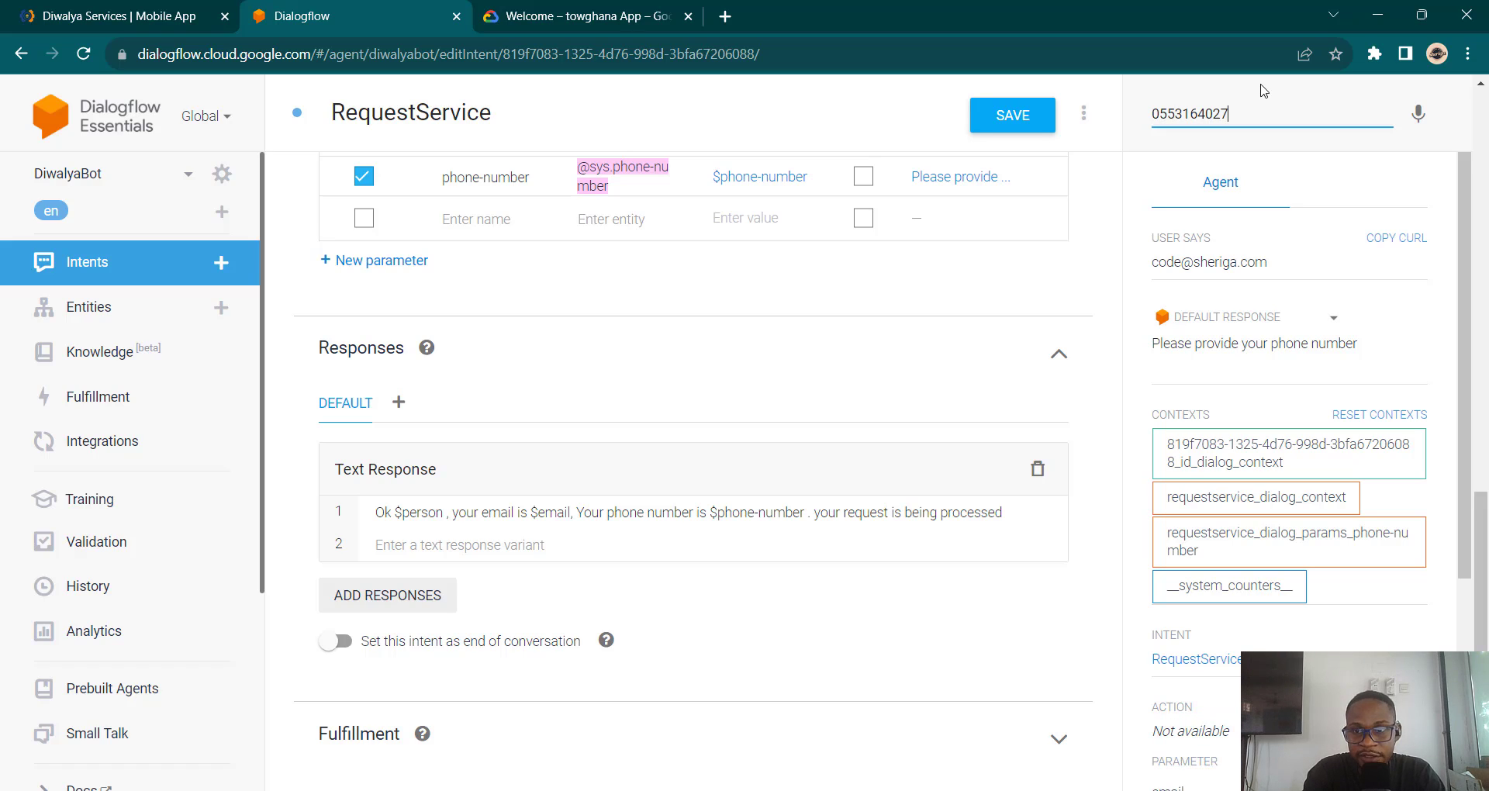
key("Return")
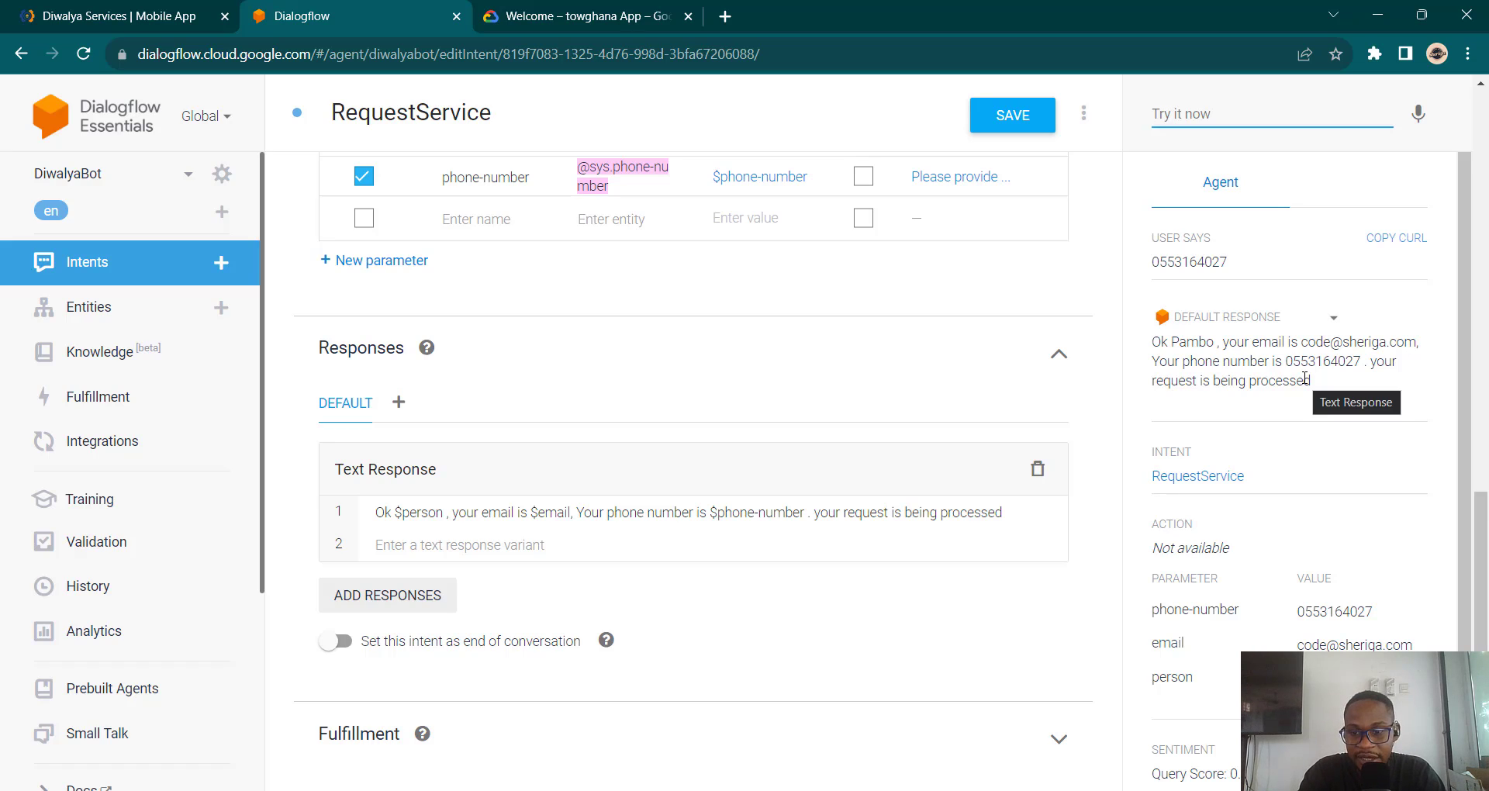
scroll(1109, 361, "up", 2)
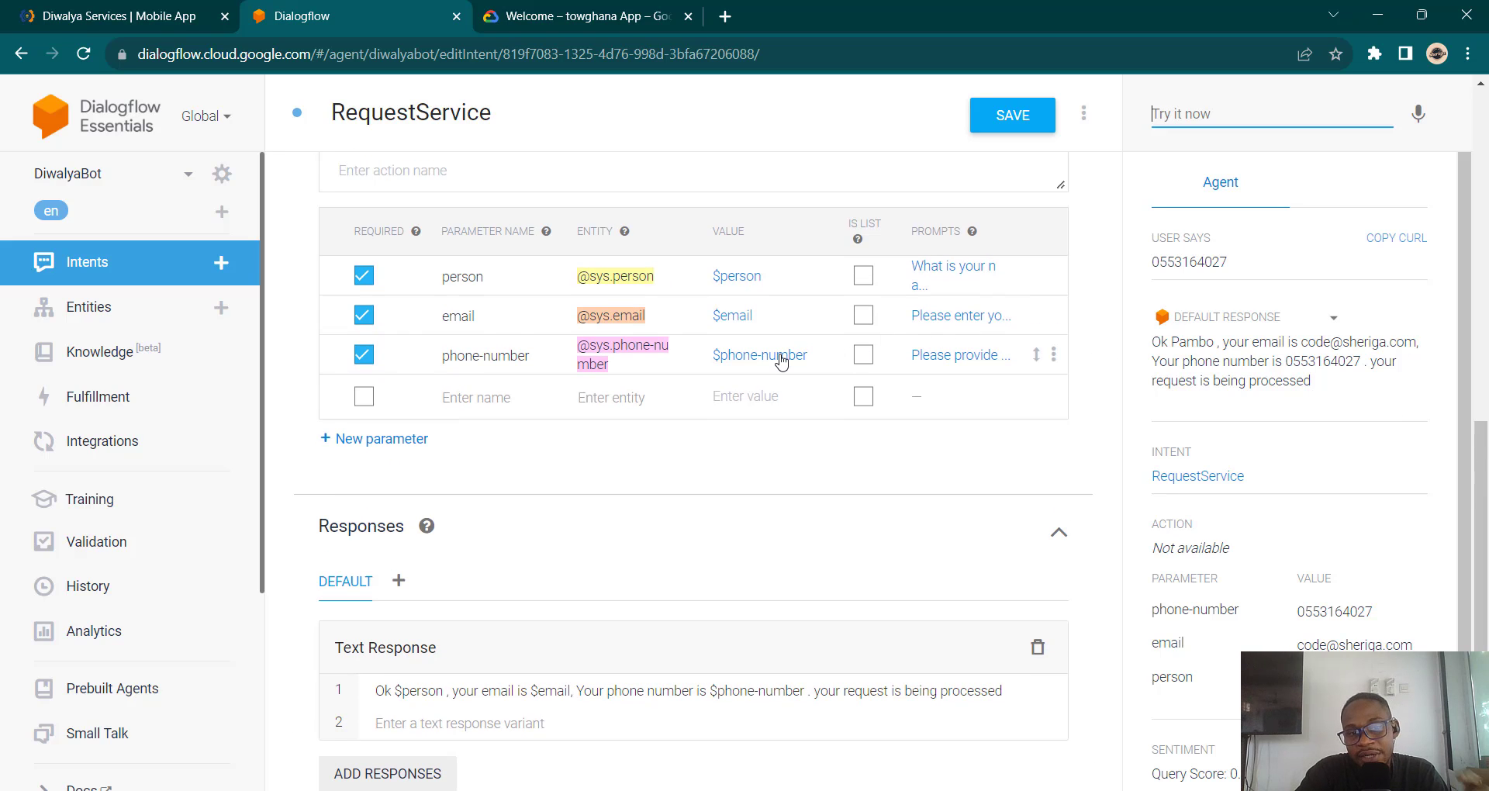
scroll(781, 360, "up", 9)
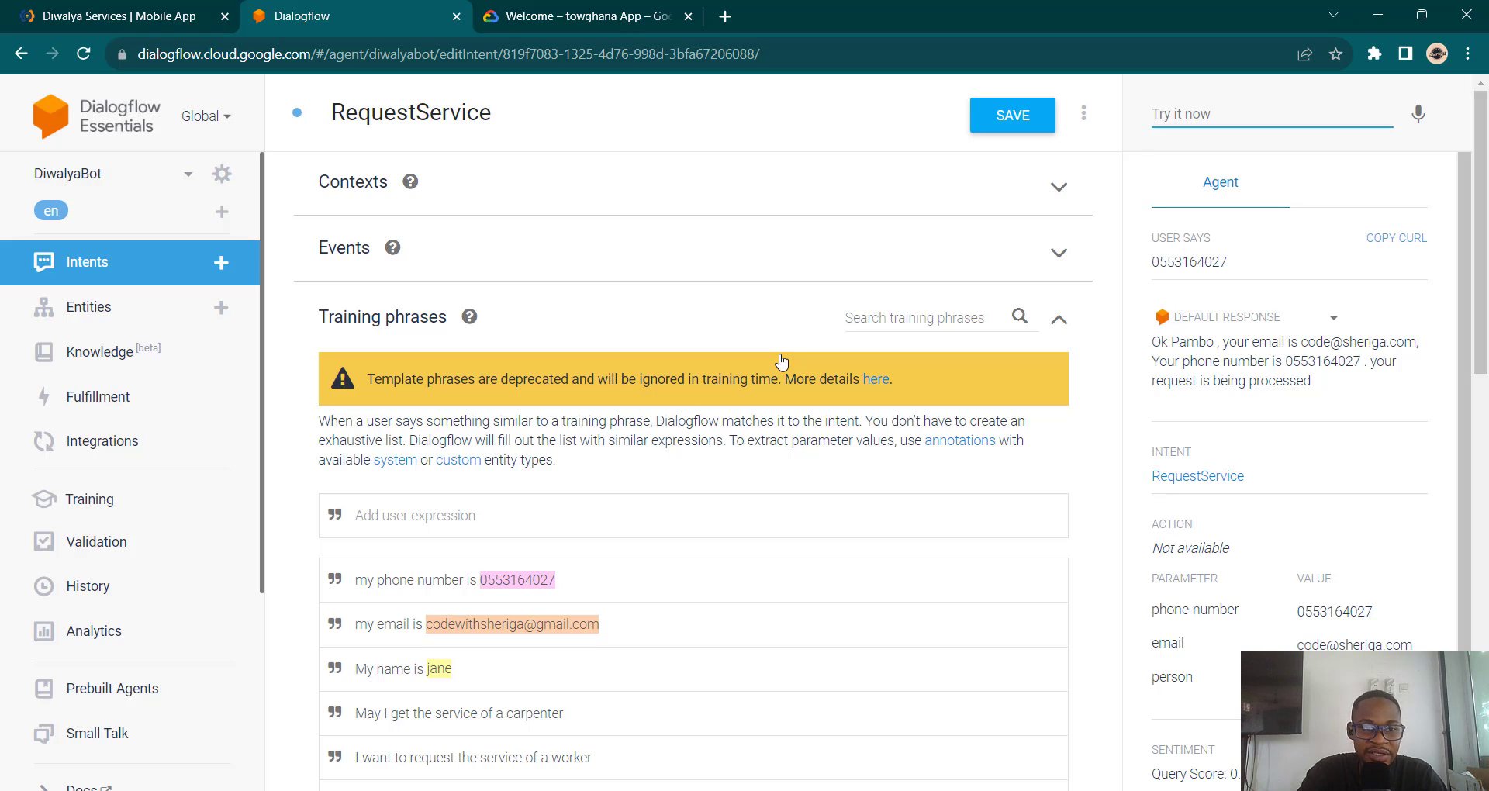
left_click(153, 8)
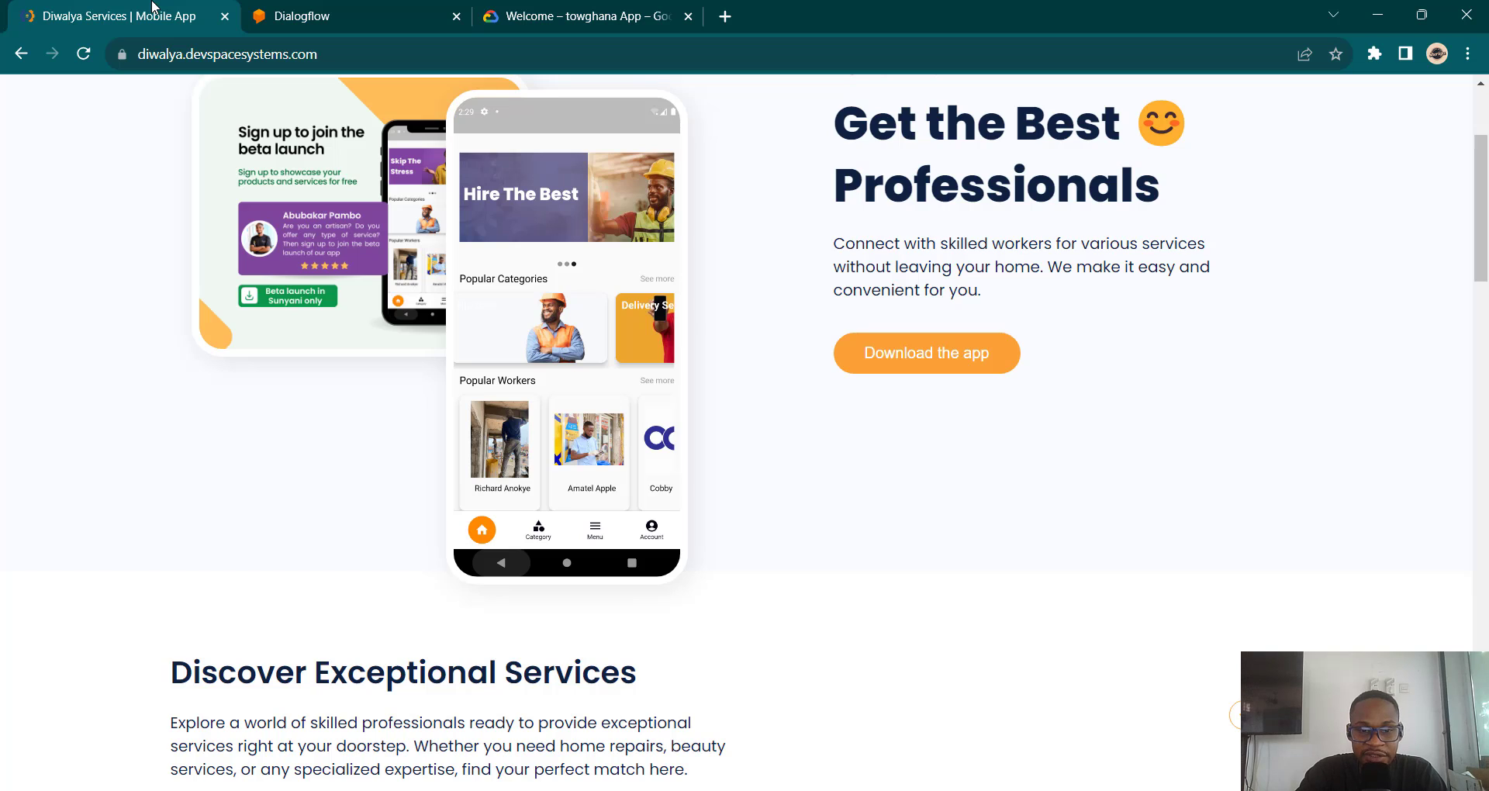
scroll(372, 479, "down", 6)
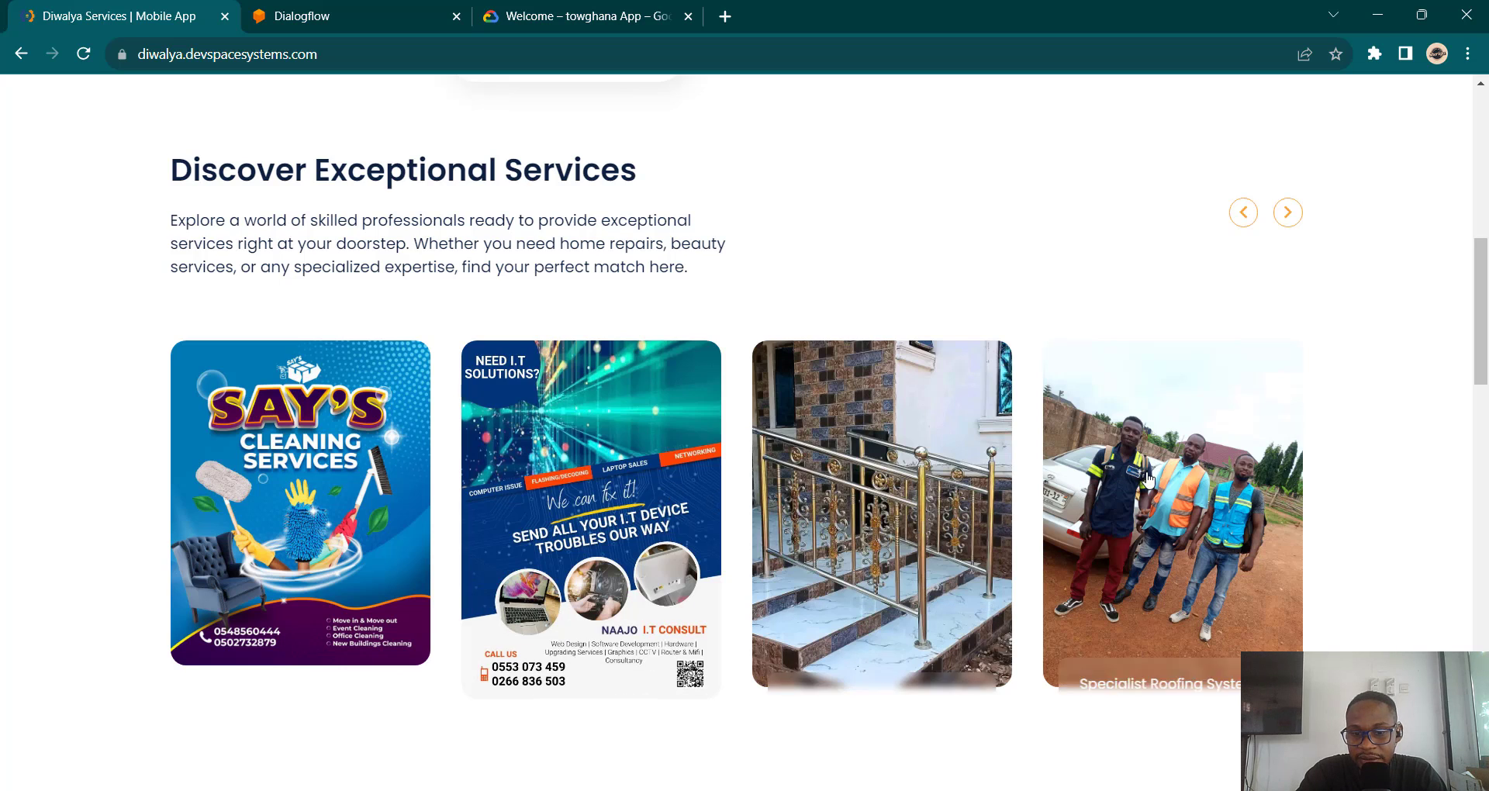
scroll(979, 436, "down", 6)
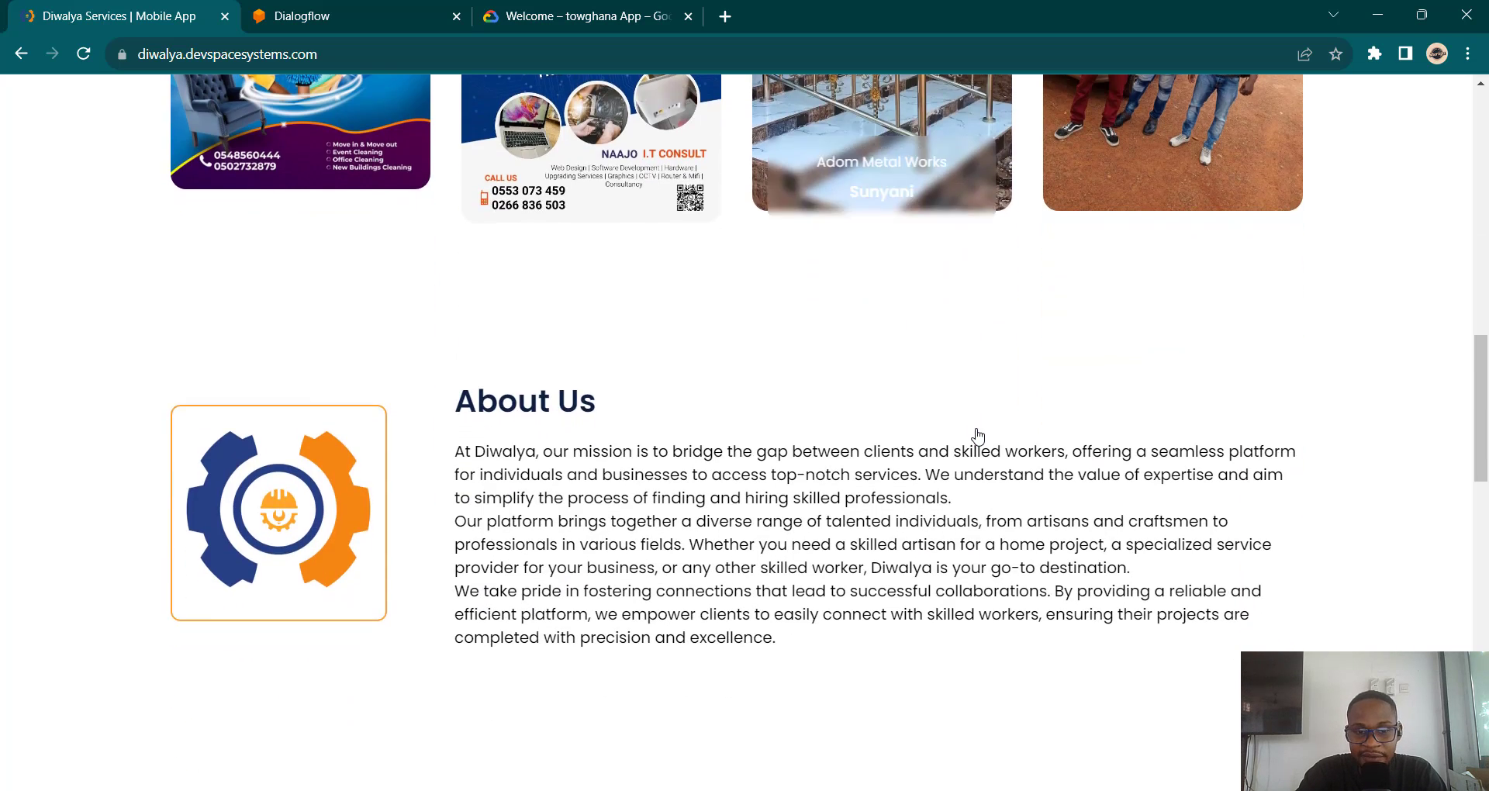
scroll(979, 436, "up", 6)
left_click(377, 10)
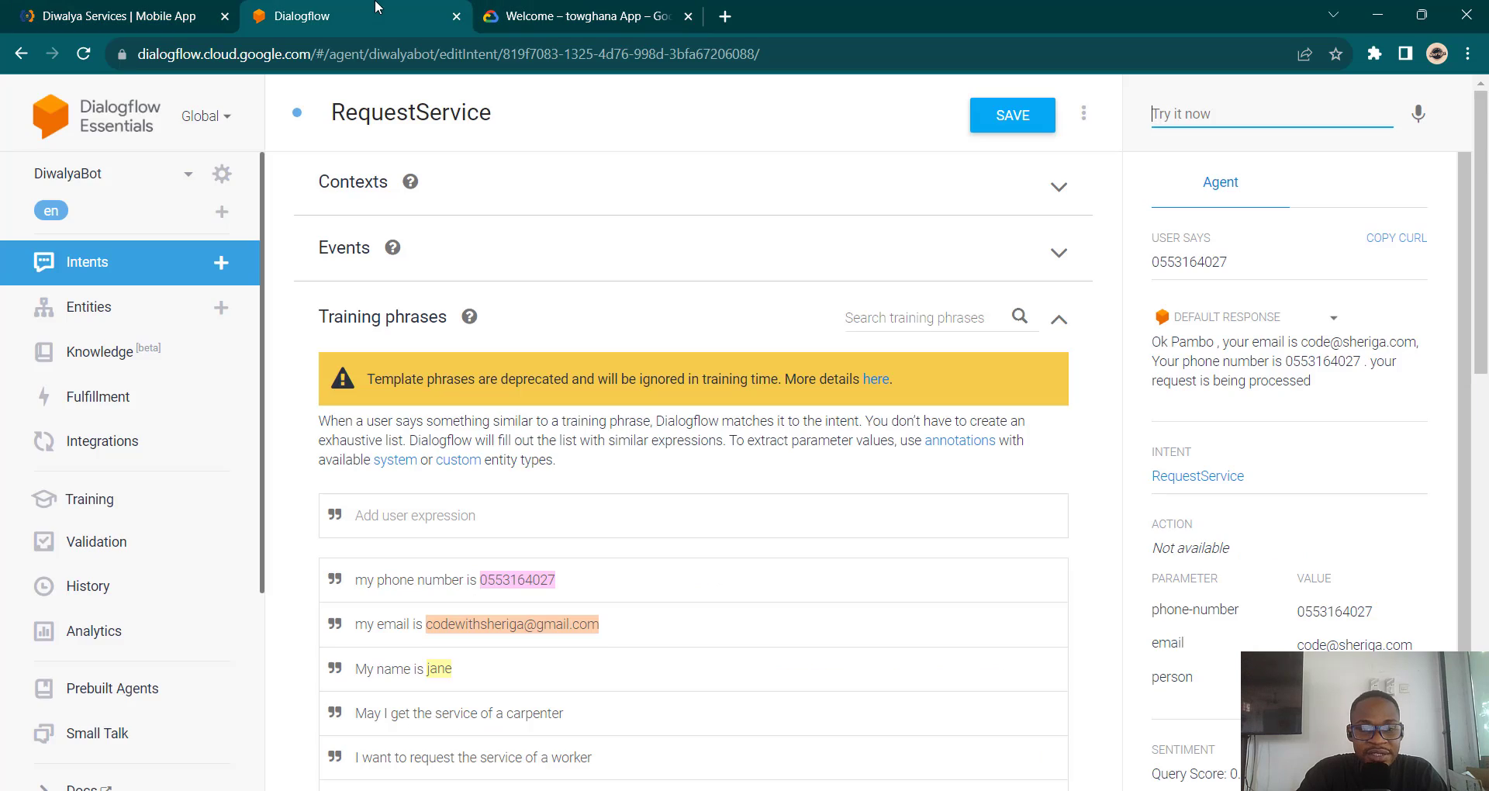
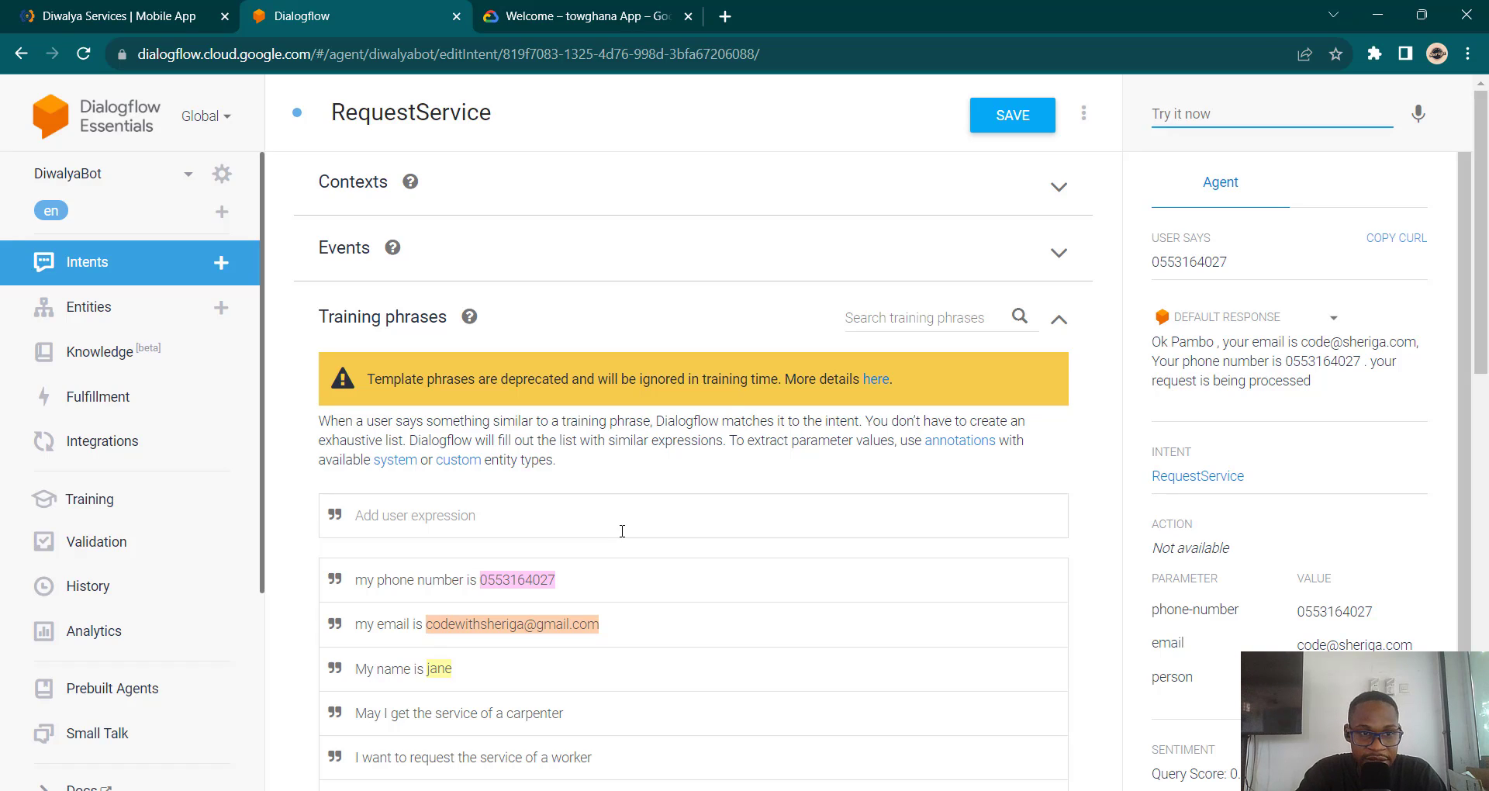
Step: Start a new entity named ServiceType from the Entities page and try to save it
left_click(87, 324)
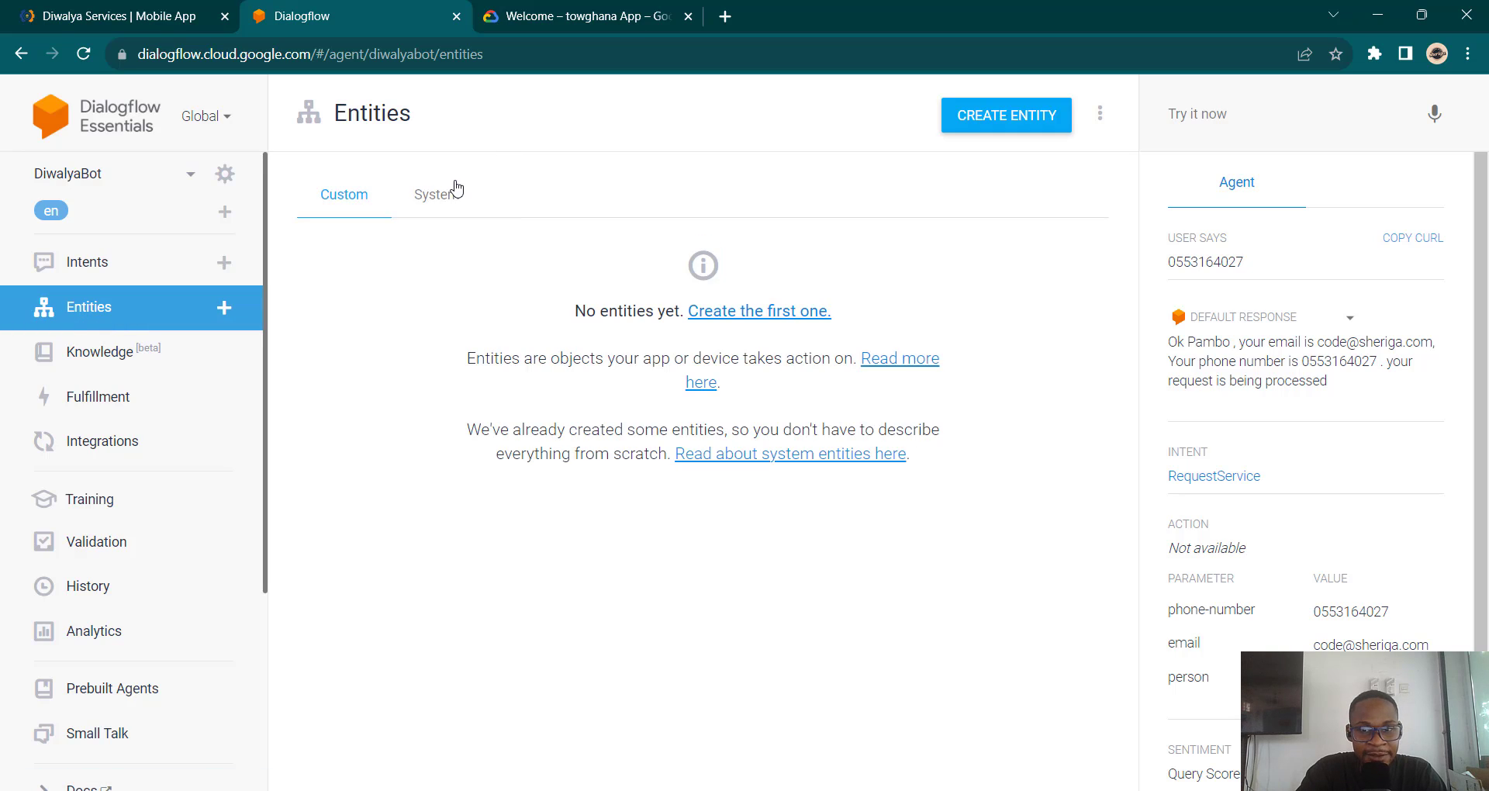
left_click(999, 122)
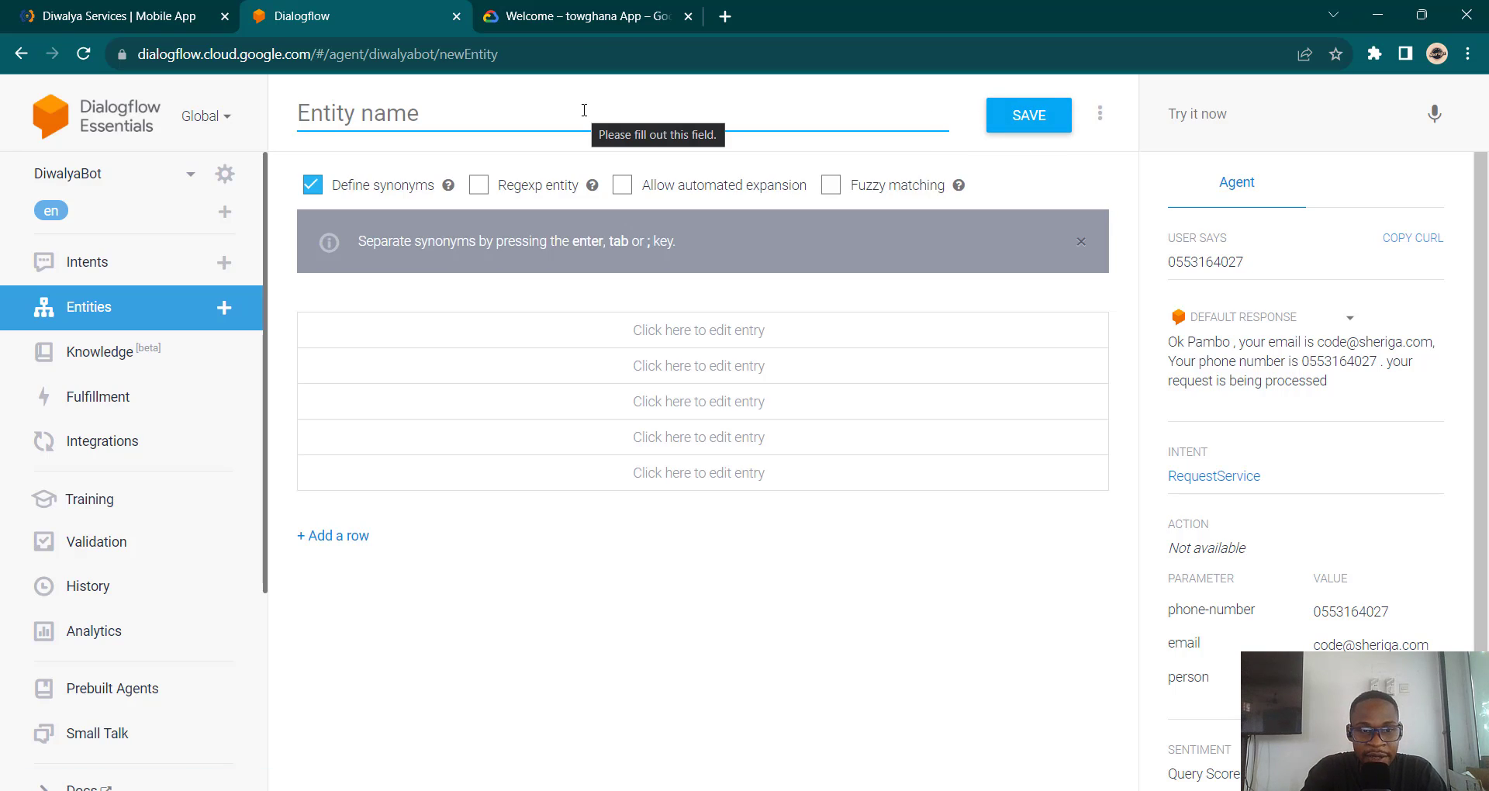
type("Ser")
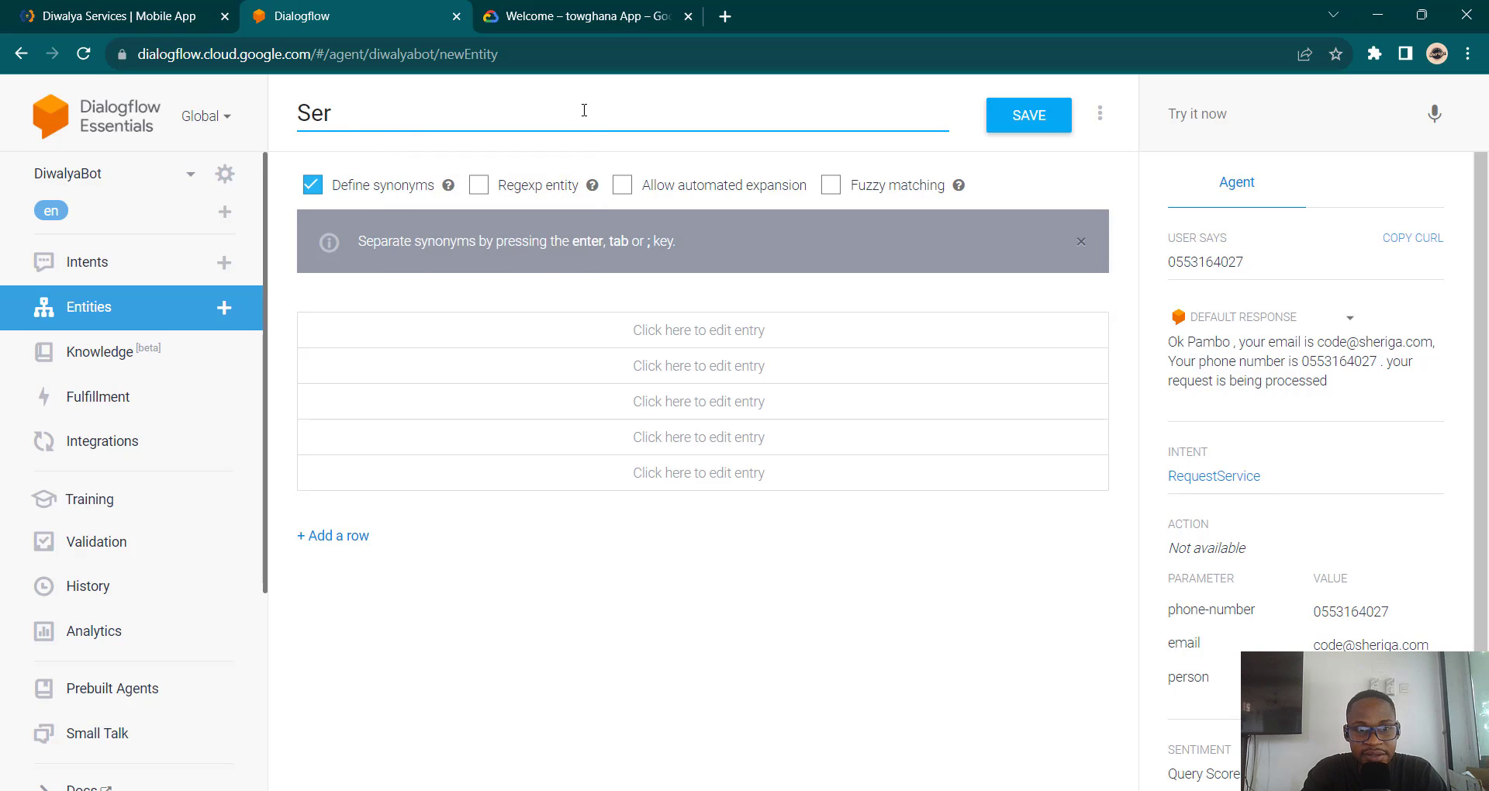
type("vice")
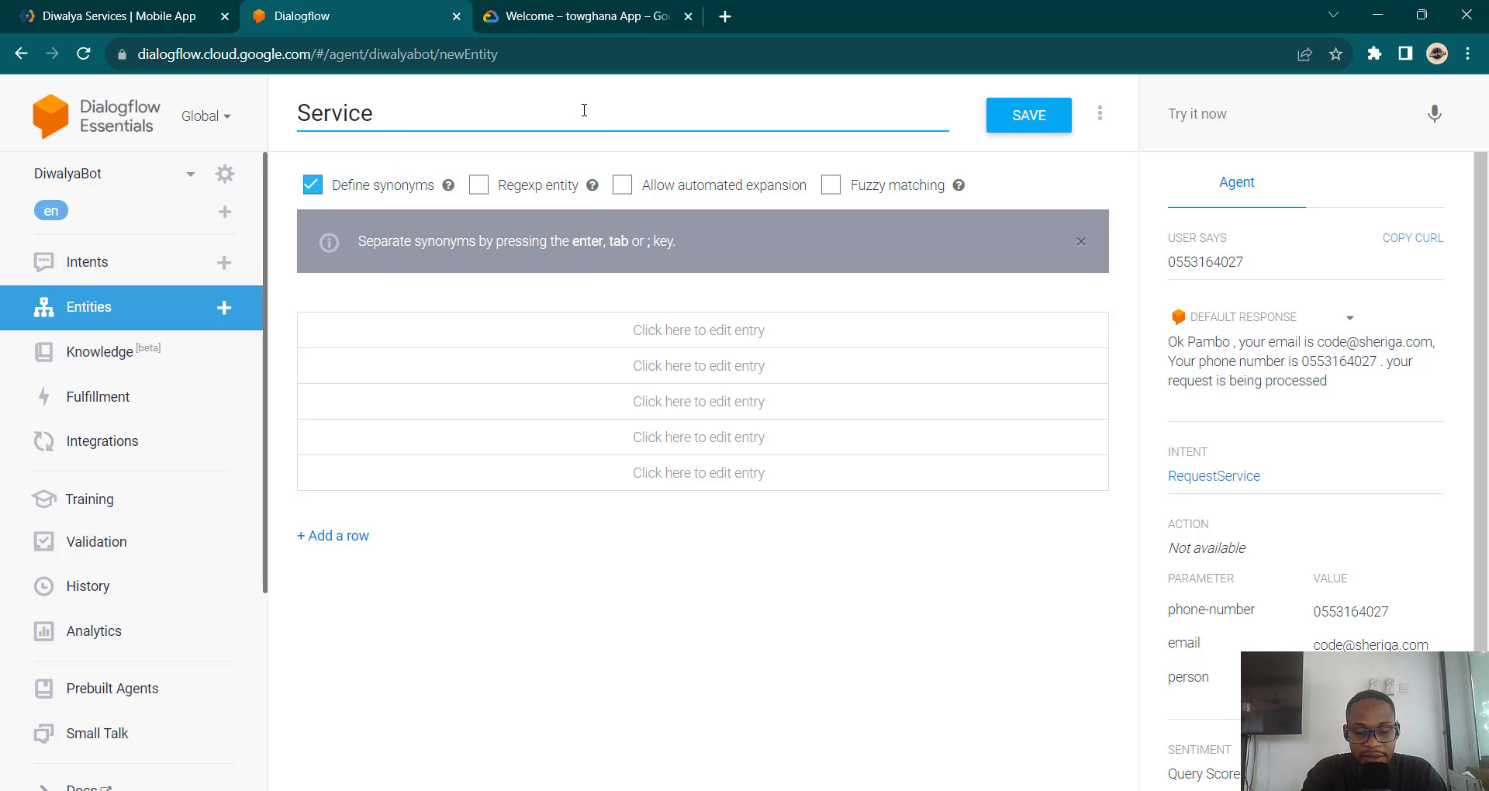
type("Type")
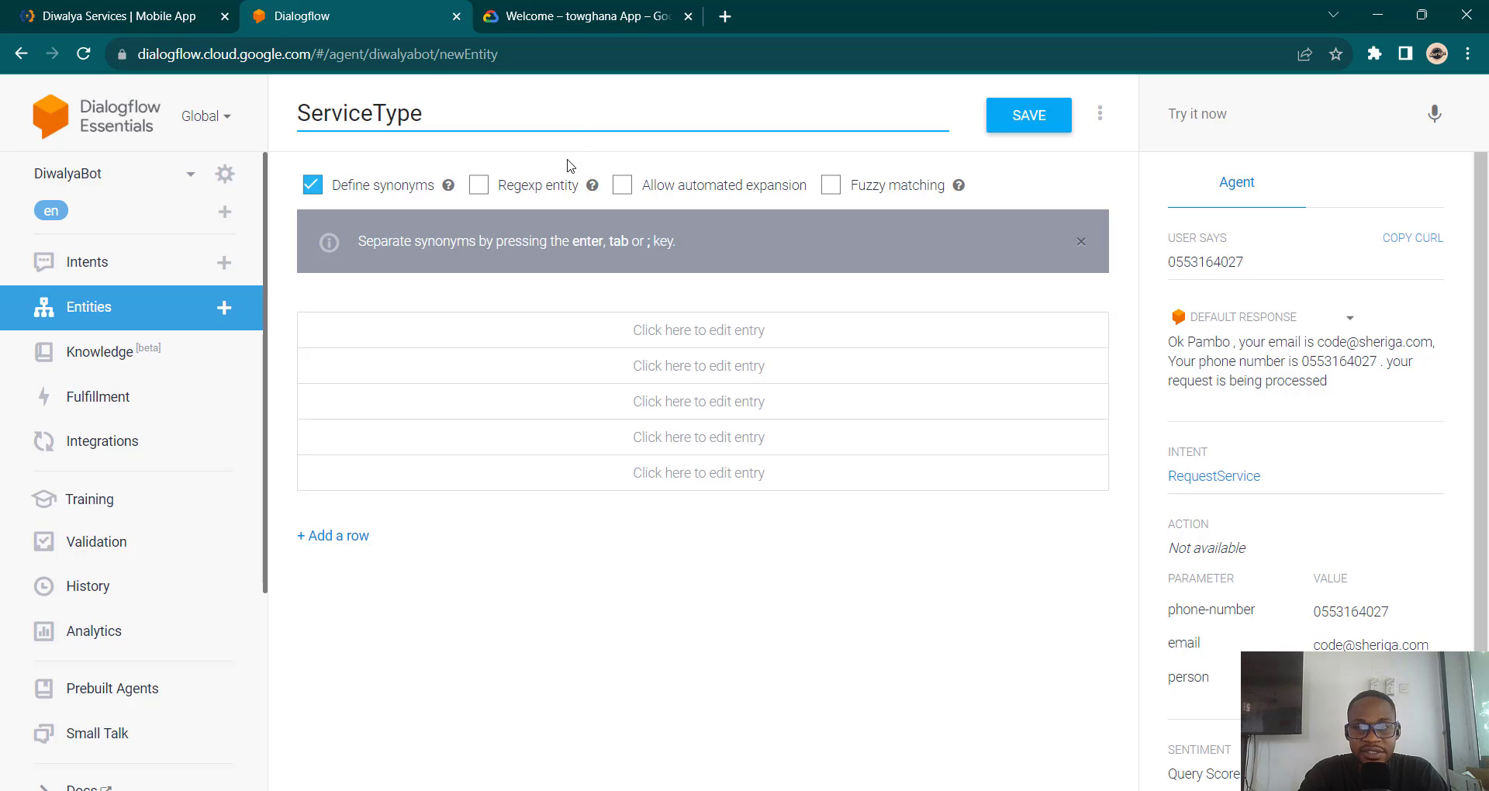
left_click(1022, 116)
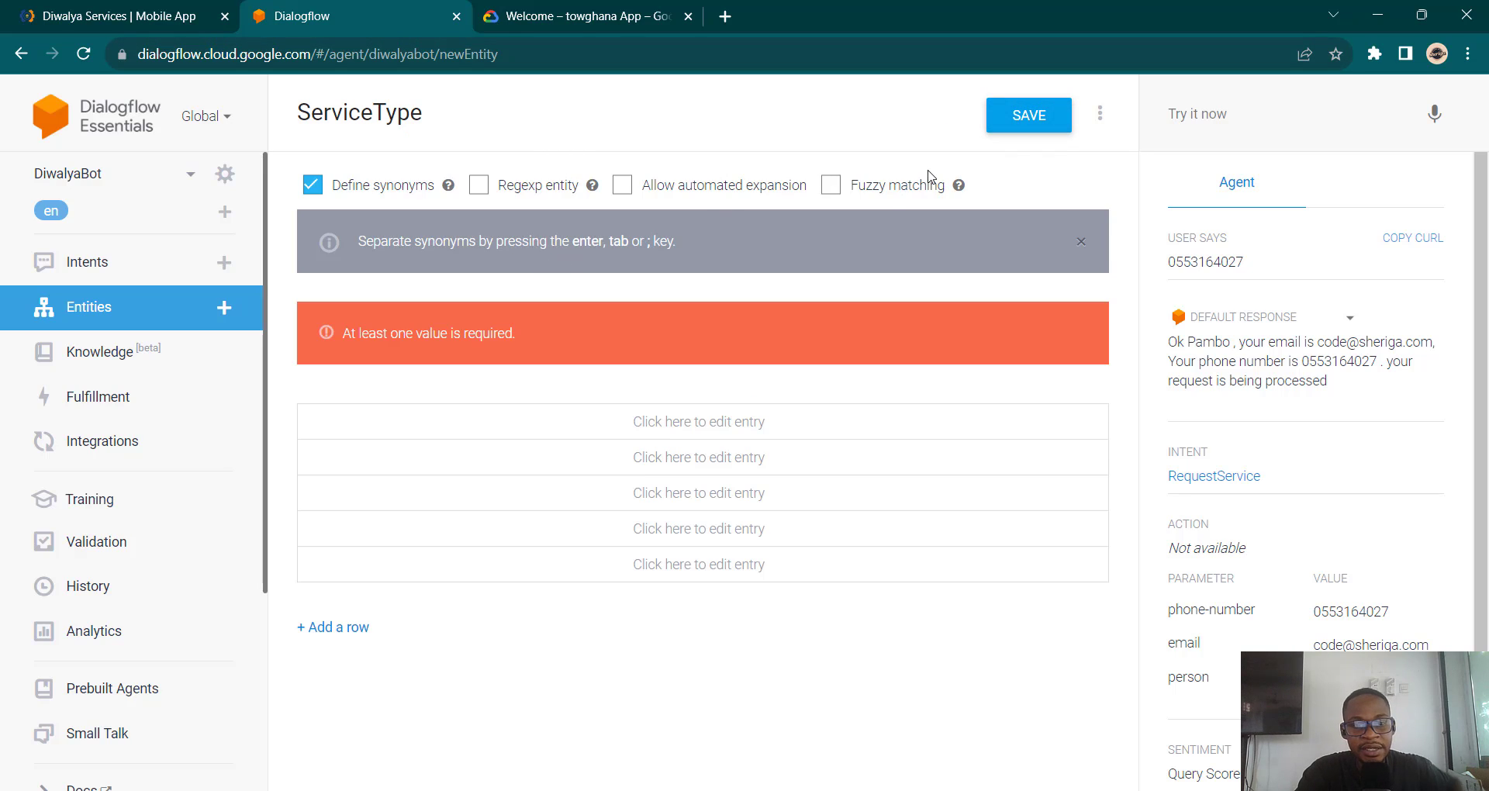
Step: Add Cleaning, Welding and Masonry as the first three ServiceType values
left_click(441, 422)
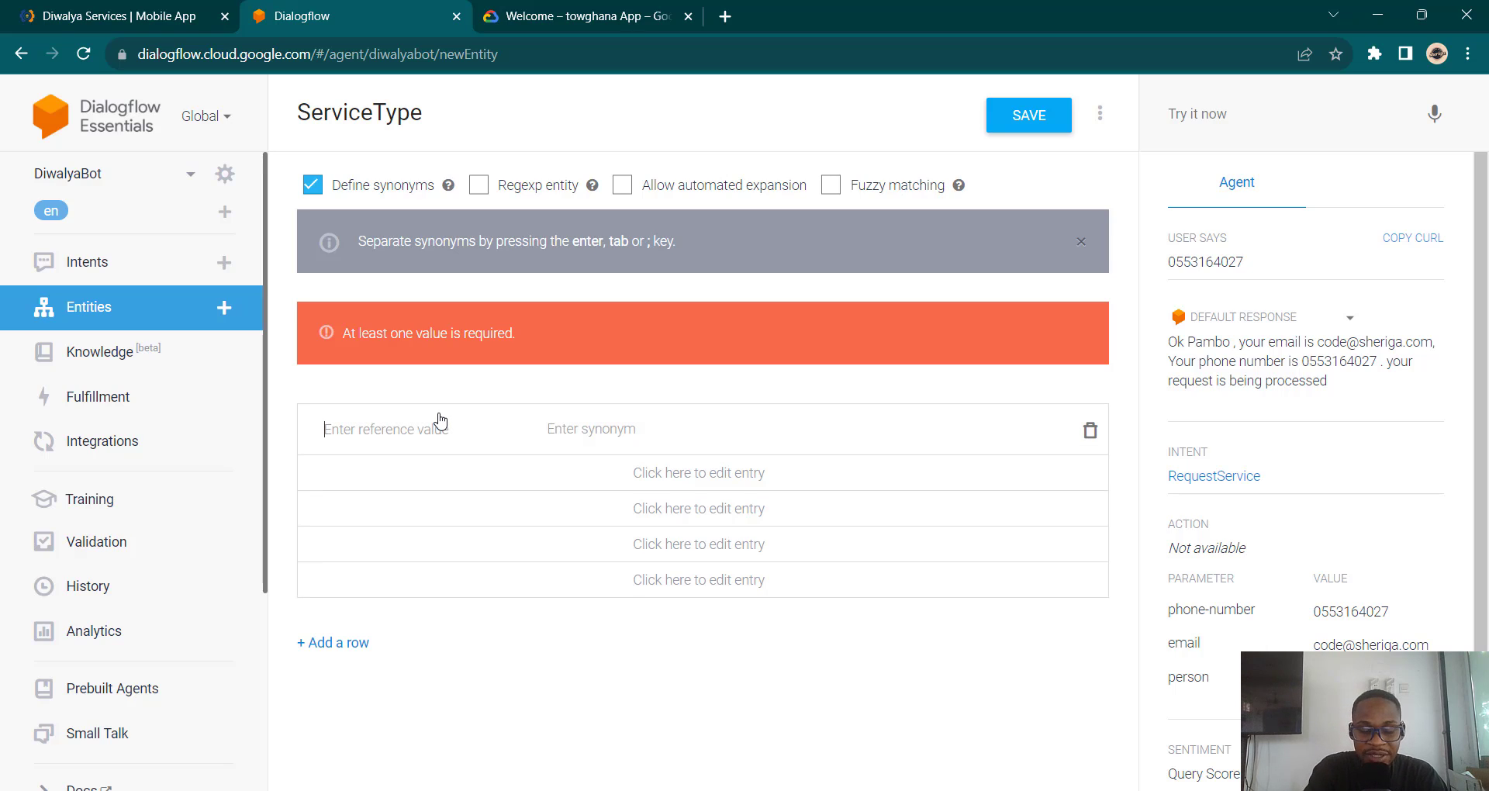
type("Clean")
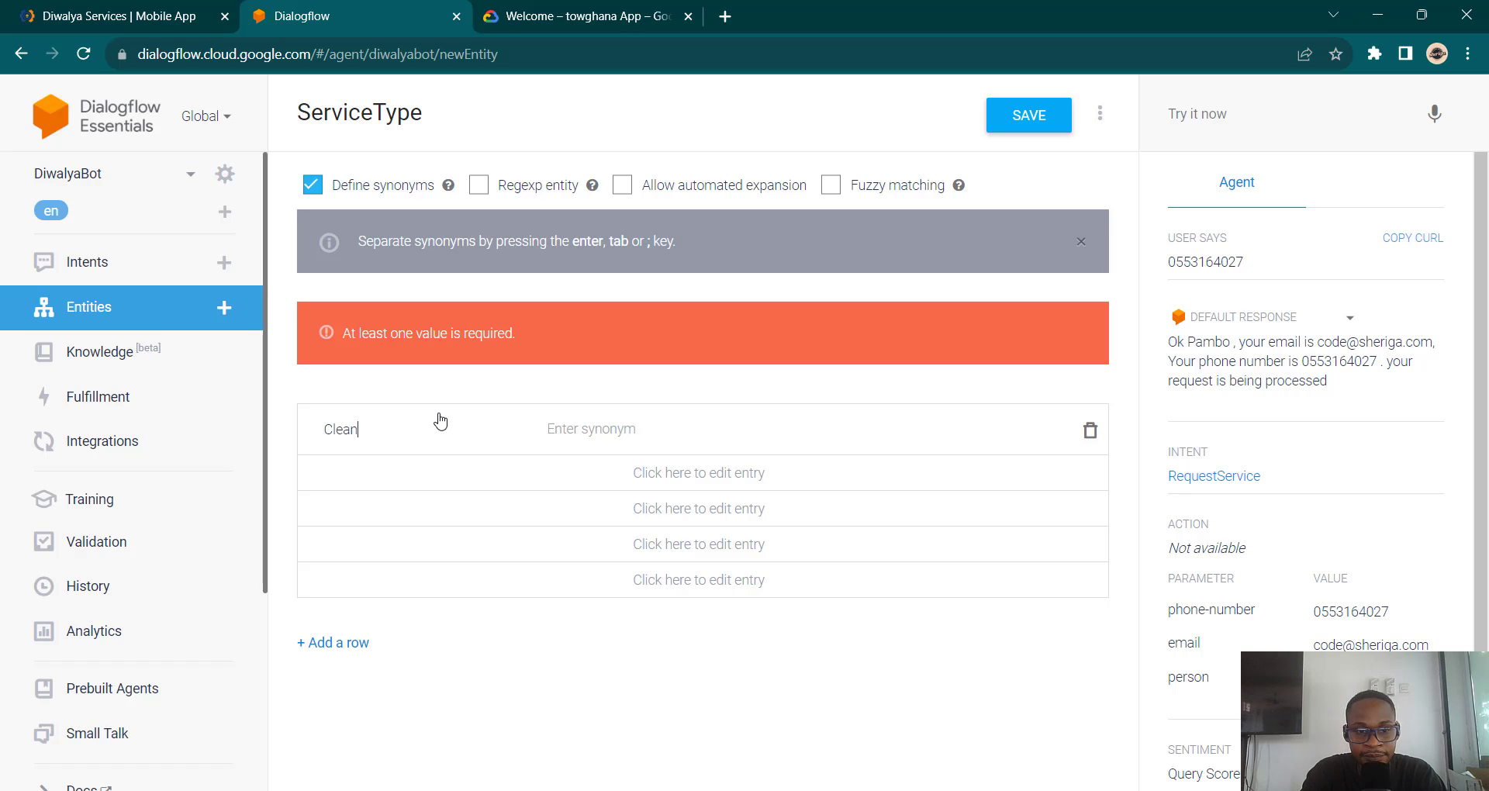
type("ing")
key("Tab")
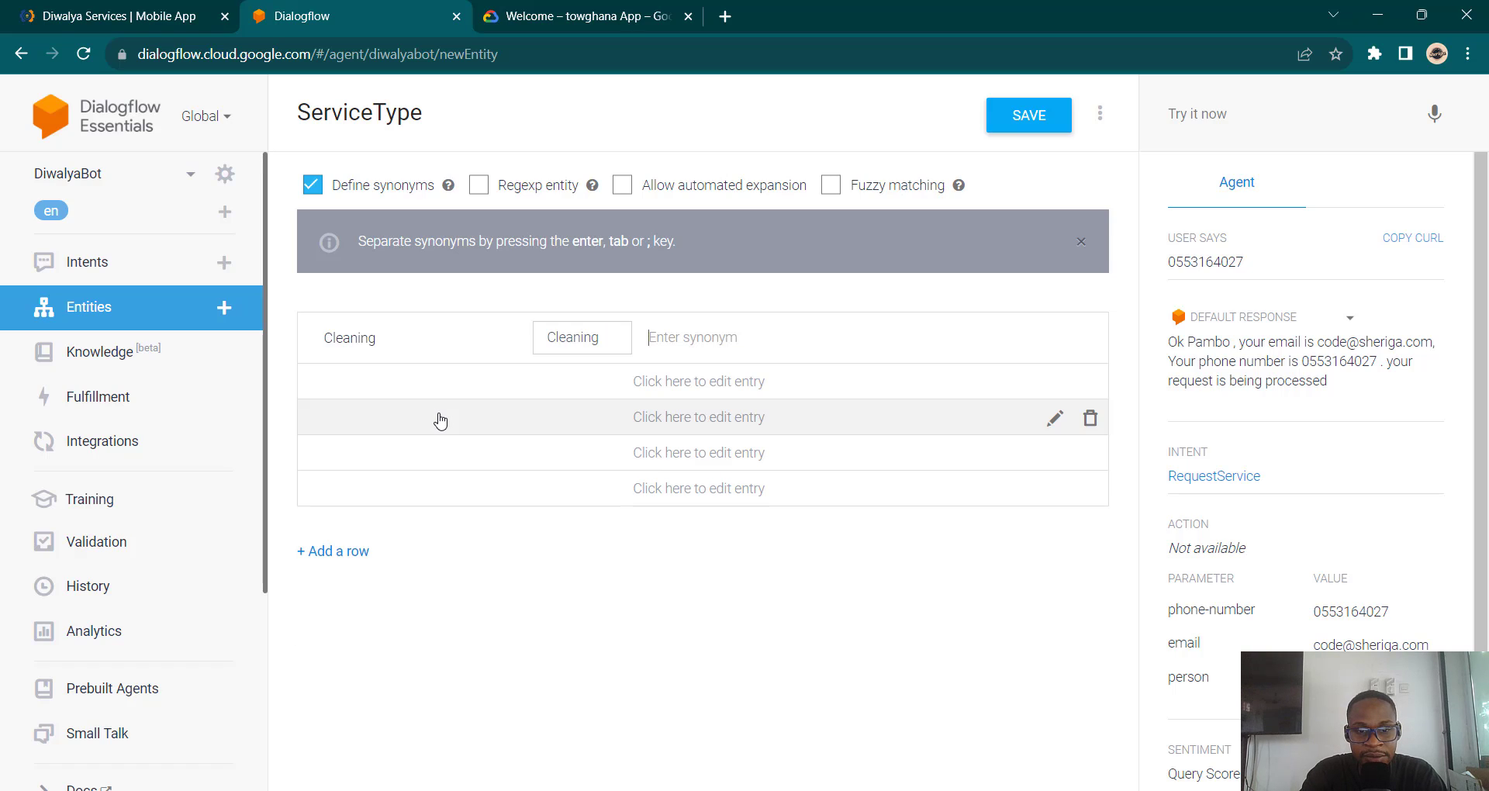
left_click(401, 397)
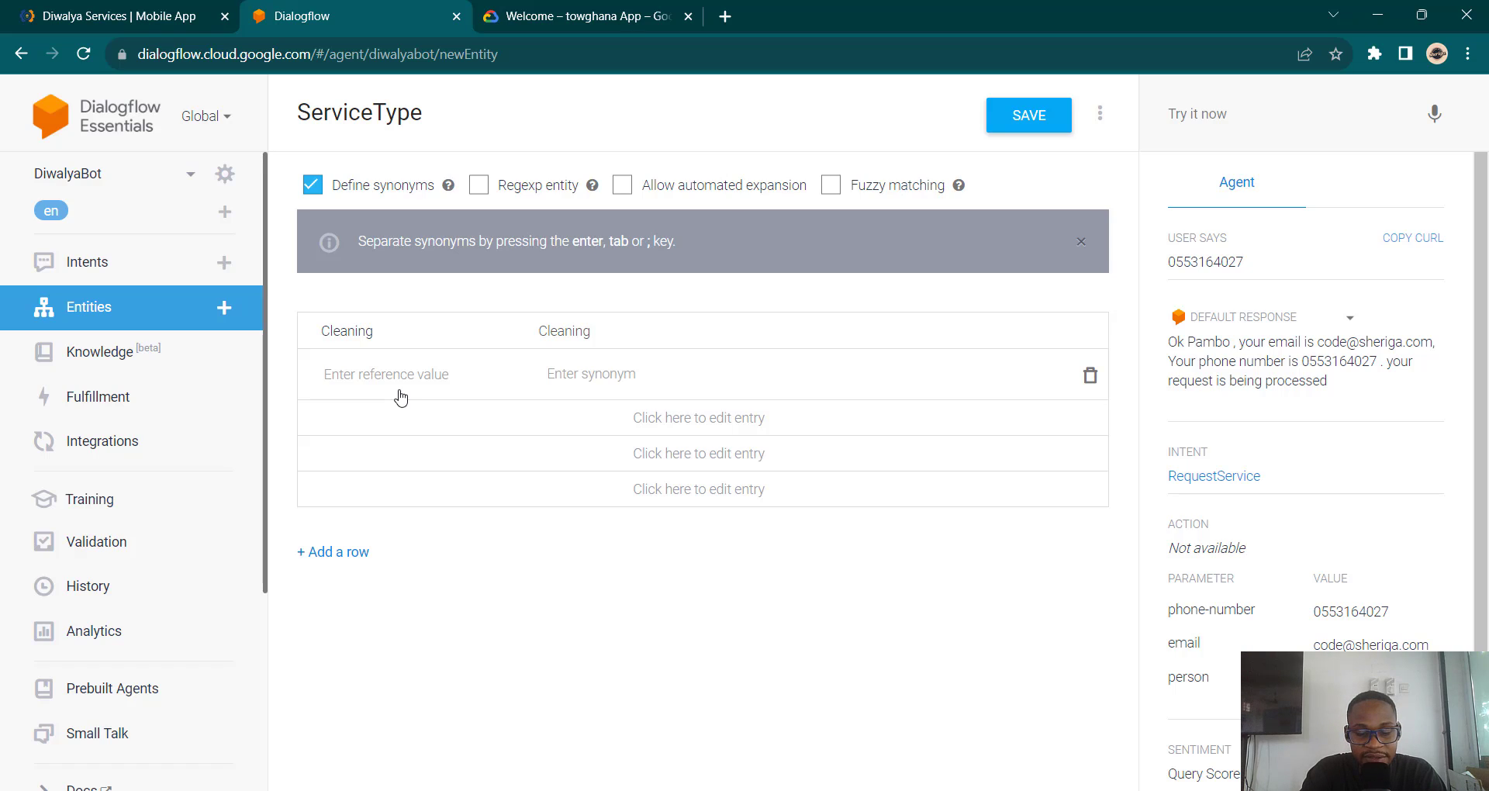
type("Welding")
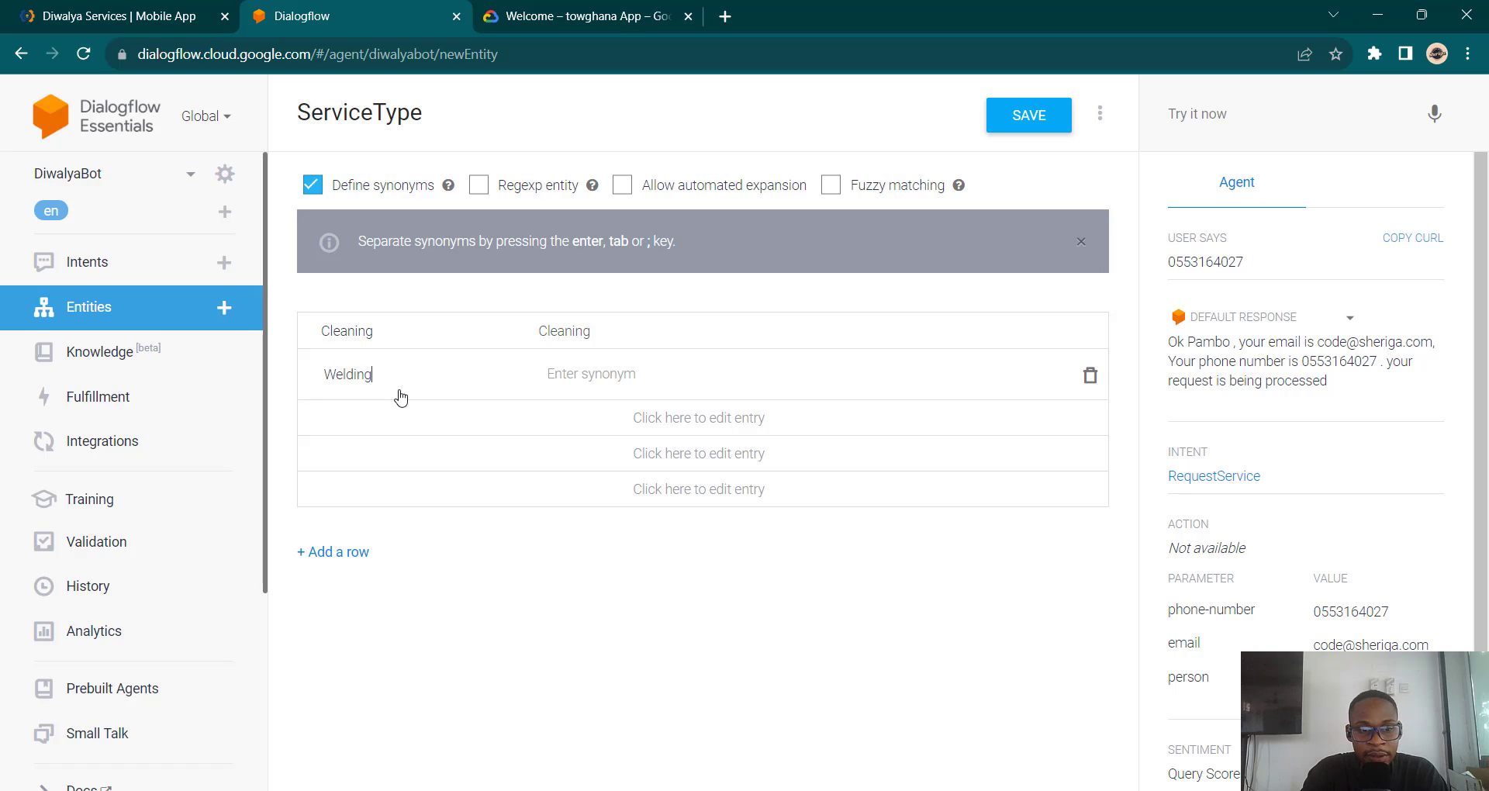
key("Tab")
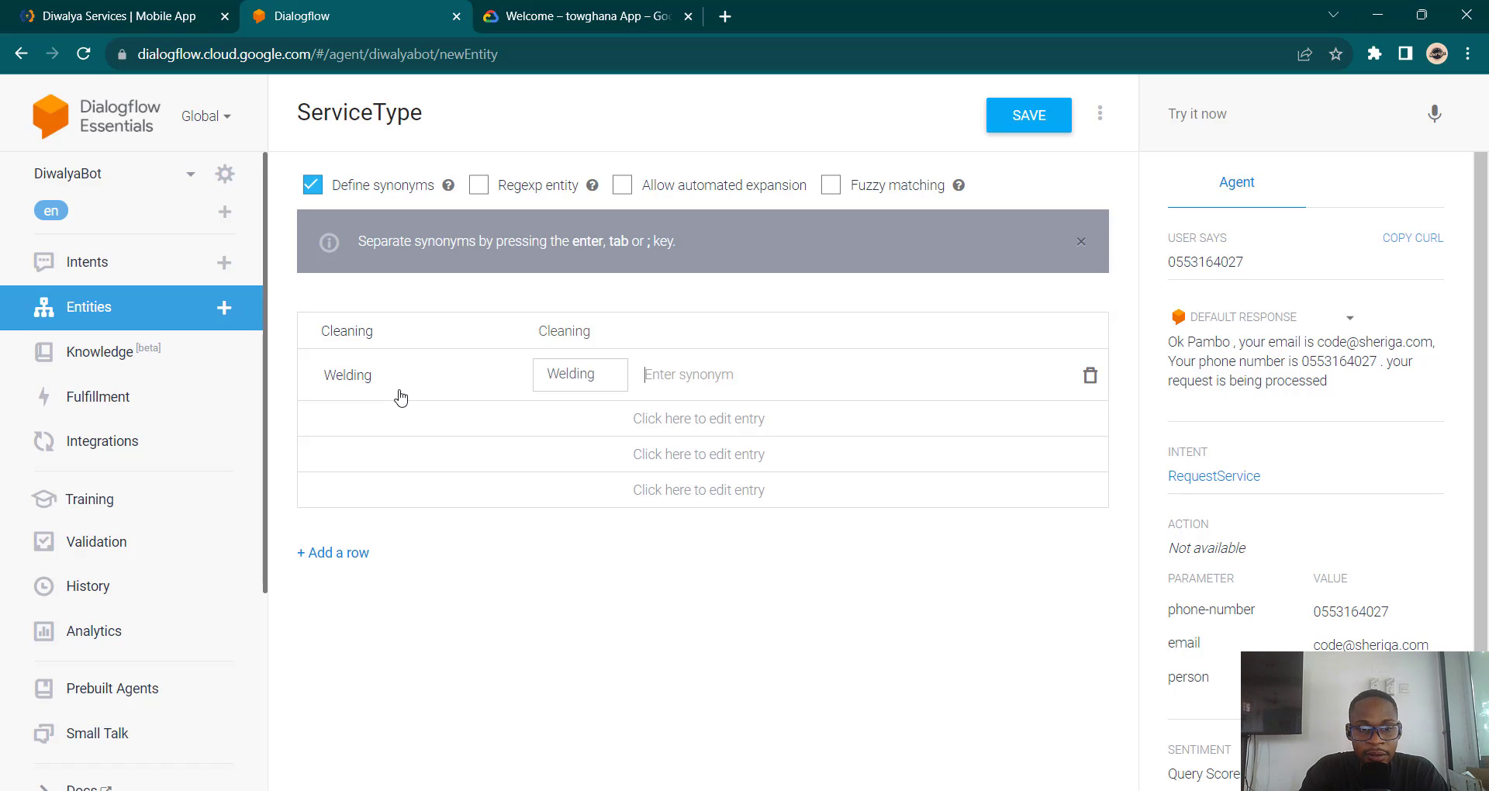
left_click(365, 424)
type("M")
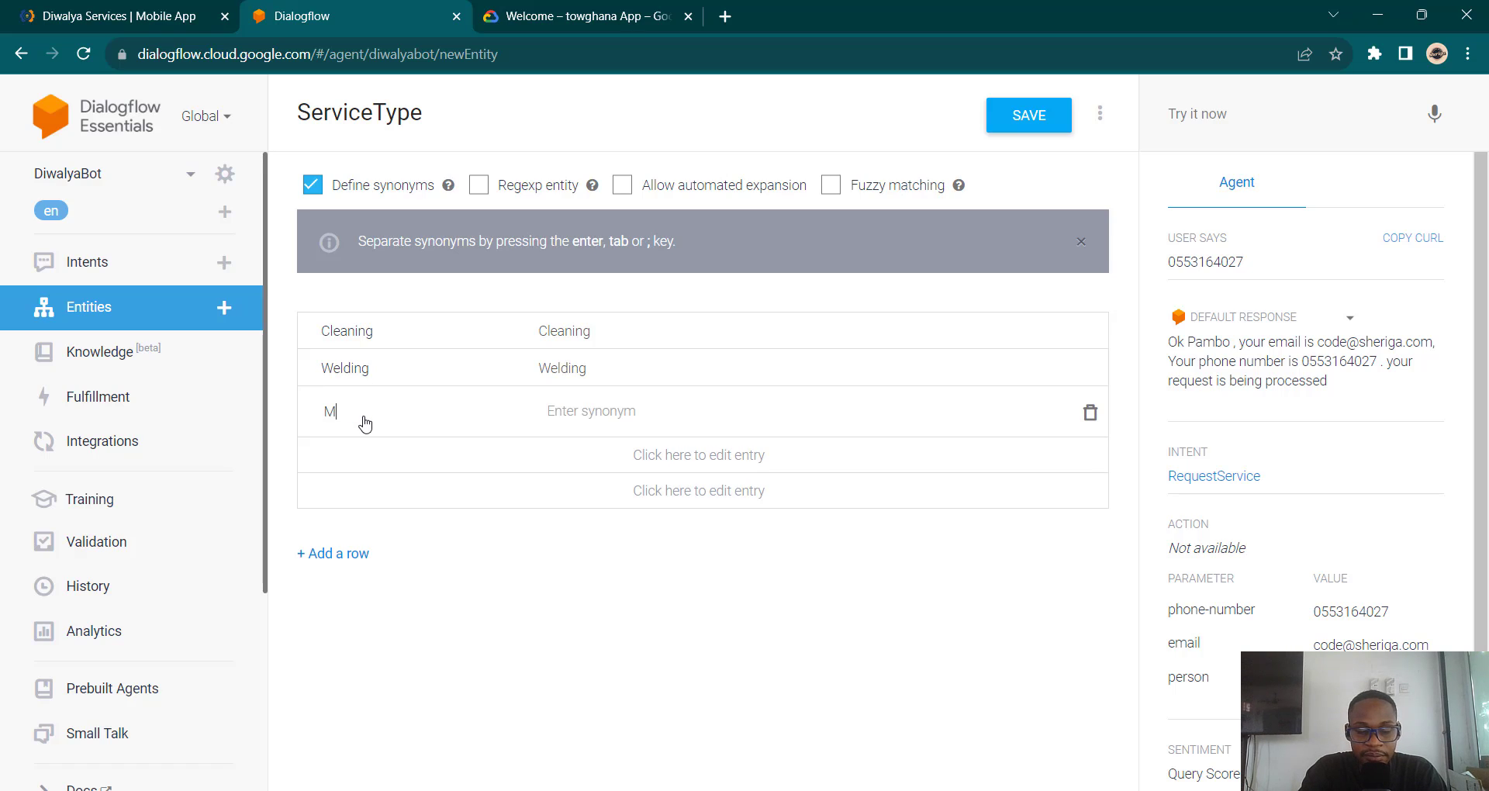
type("asonry")
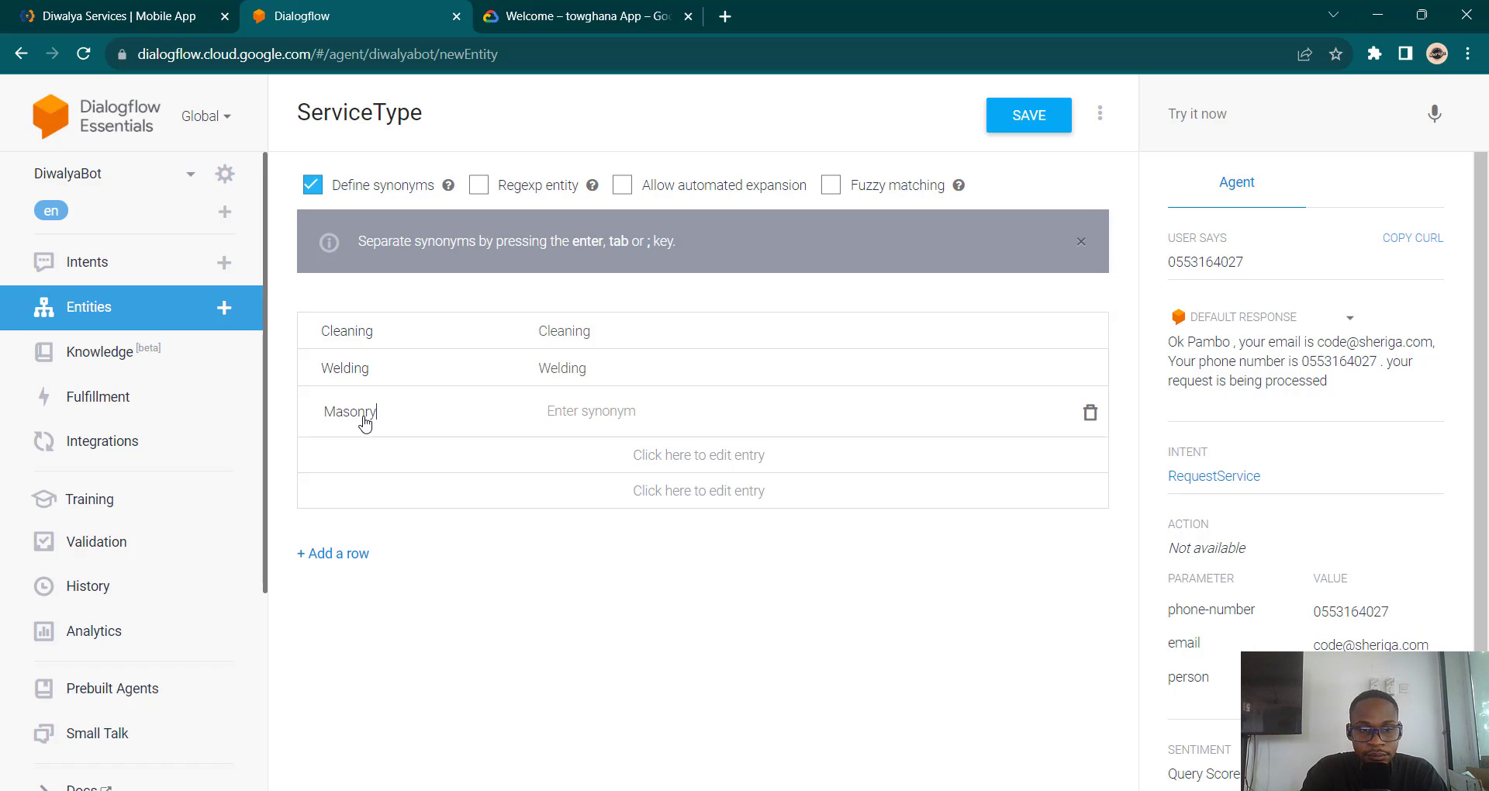
key("Tab")
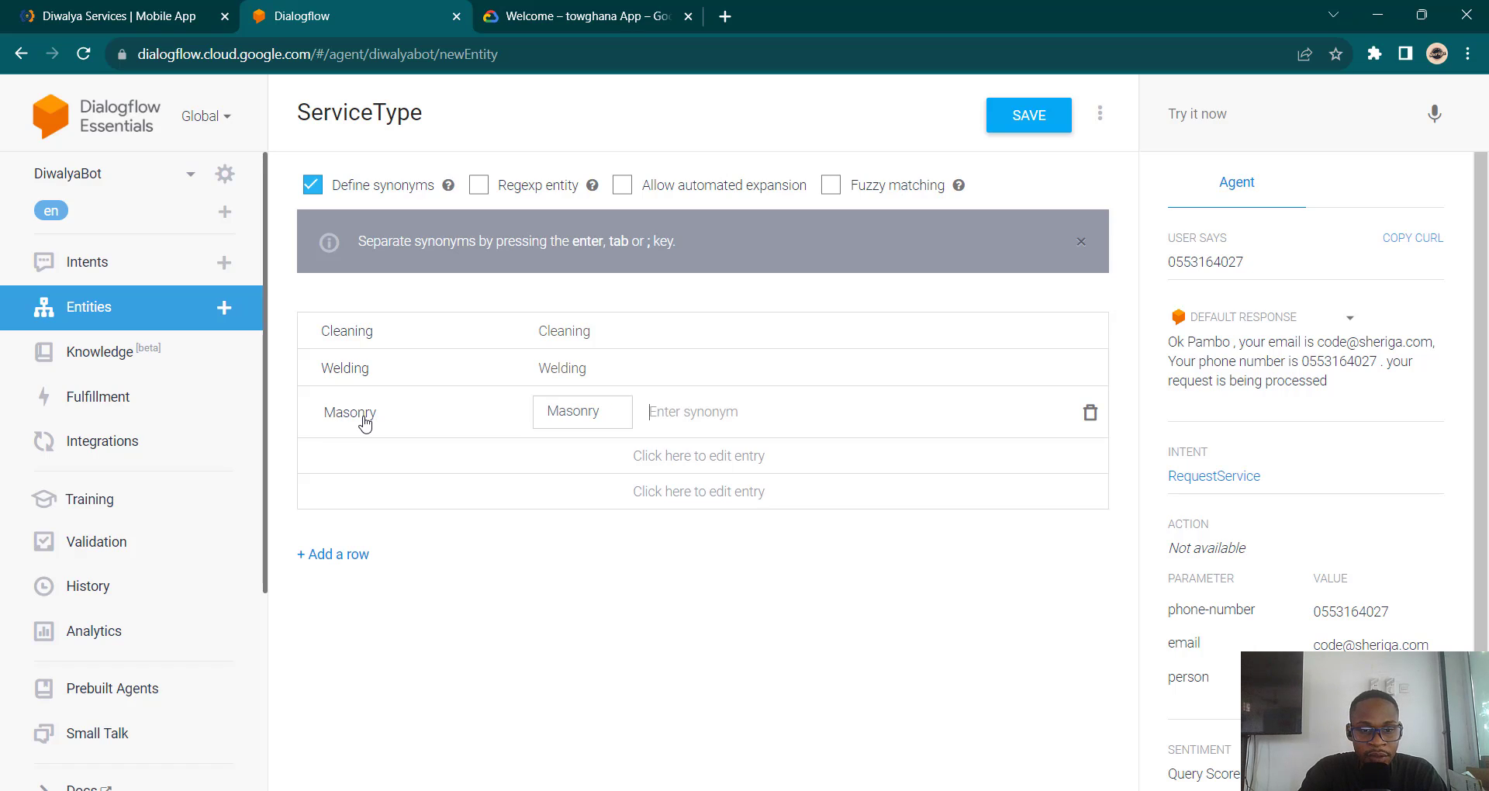
Step: Add Carpentry as the fourth value and save the ServiceType entity
left_click(367, 463)
type("Carpen")
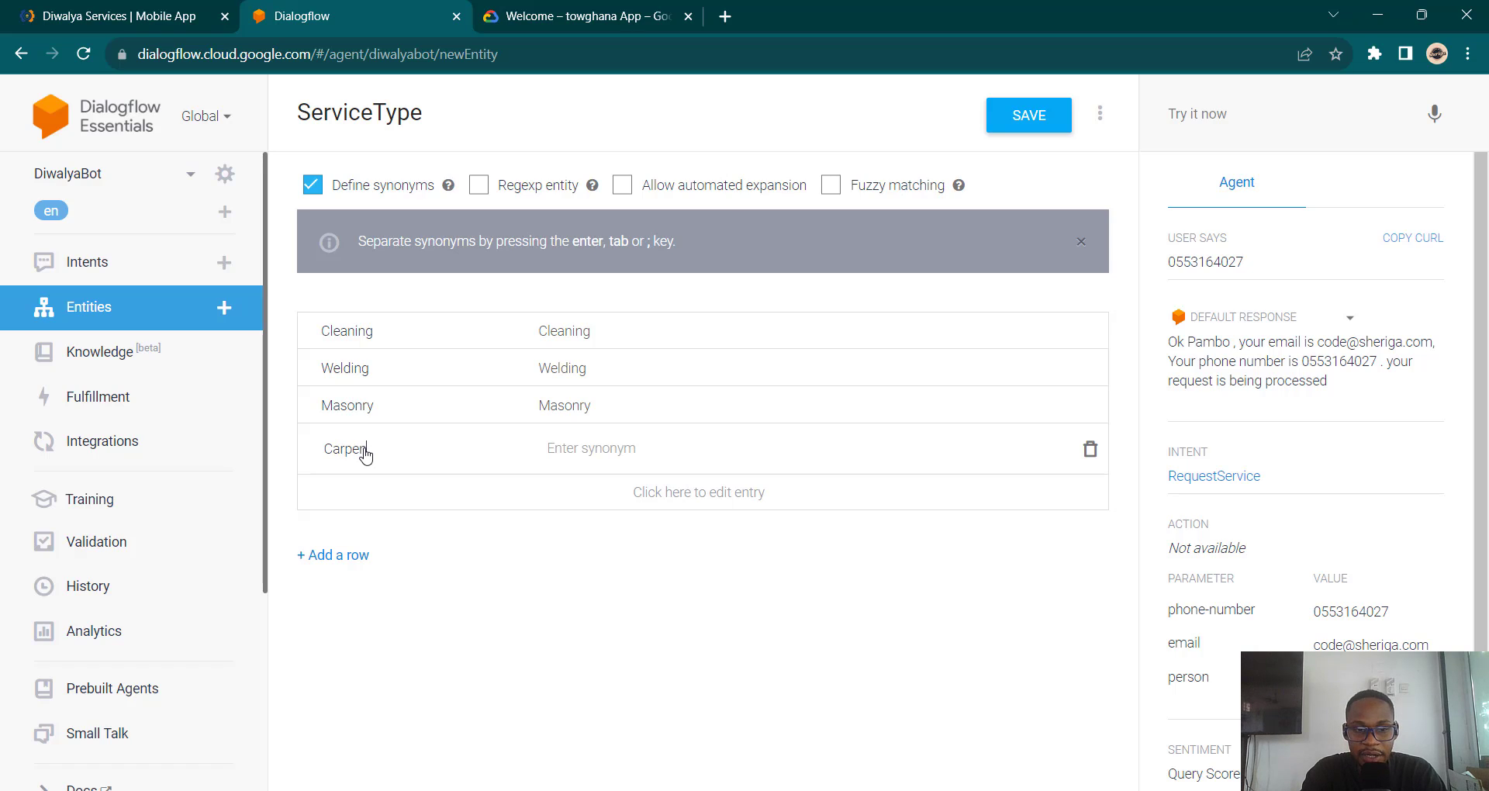
type("try")
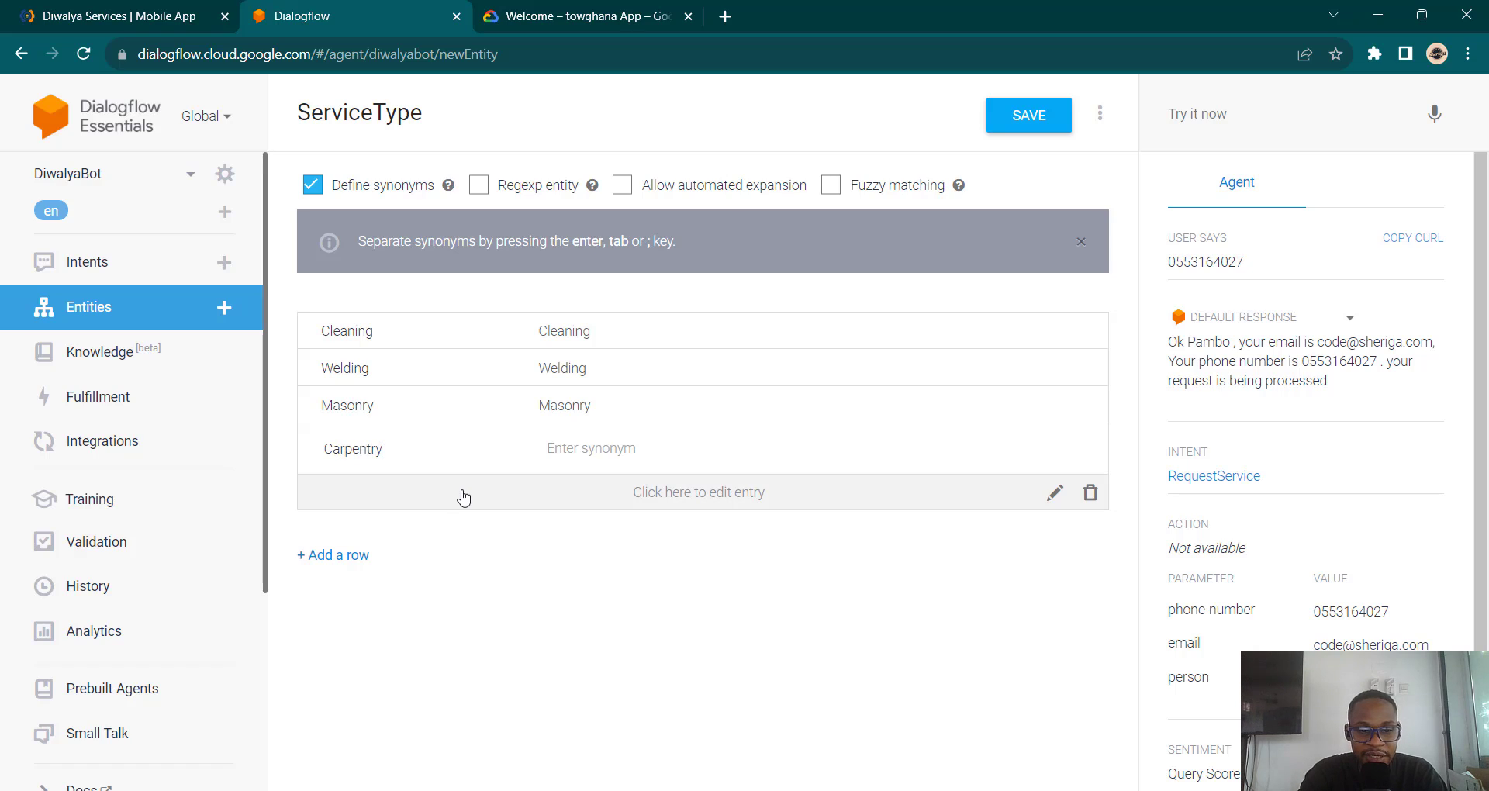
key("Tab")
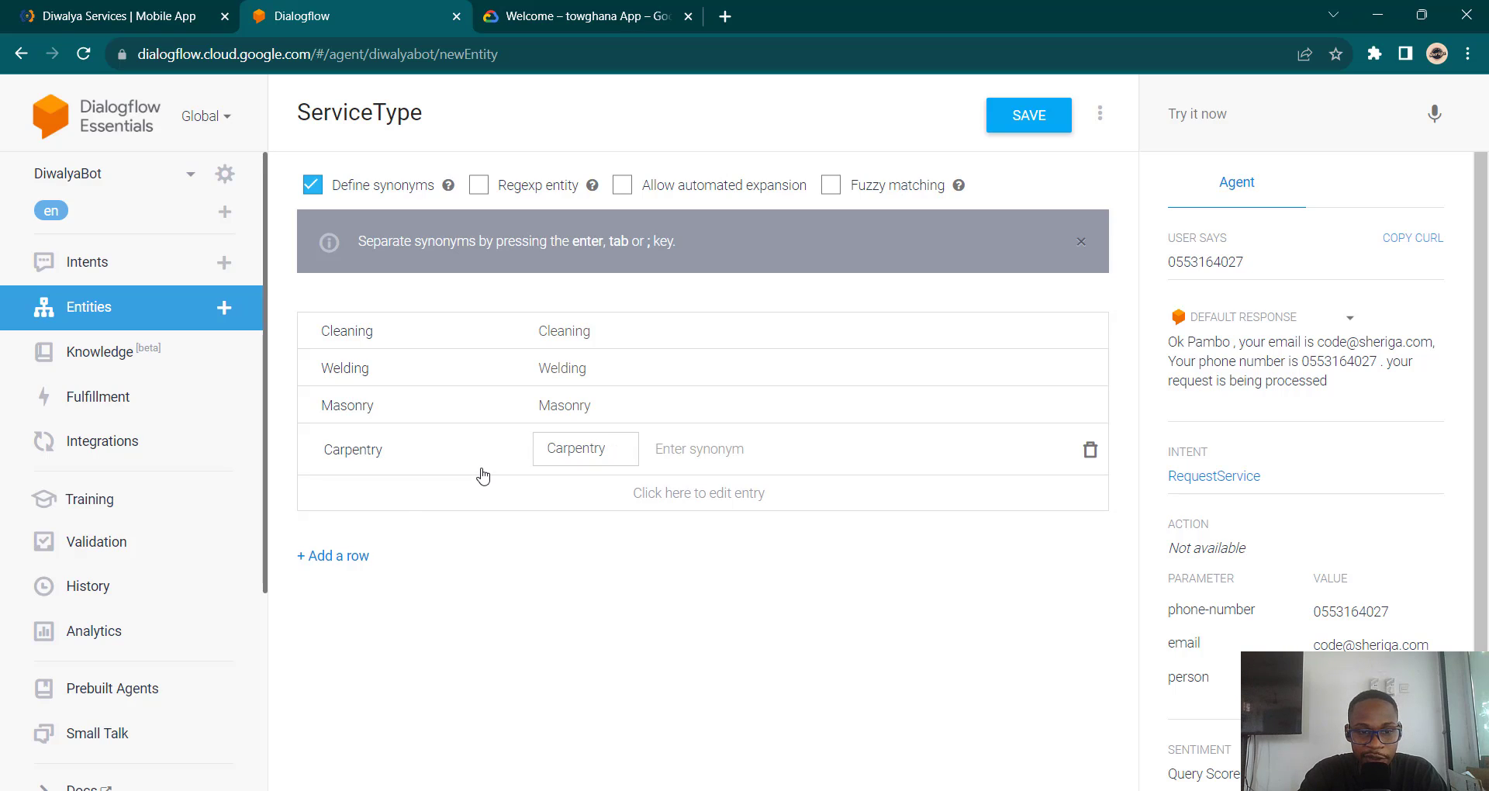
left_click(409, 500)
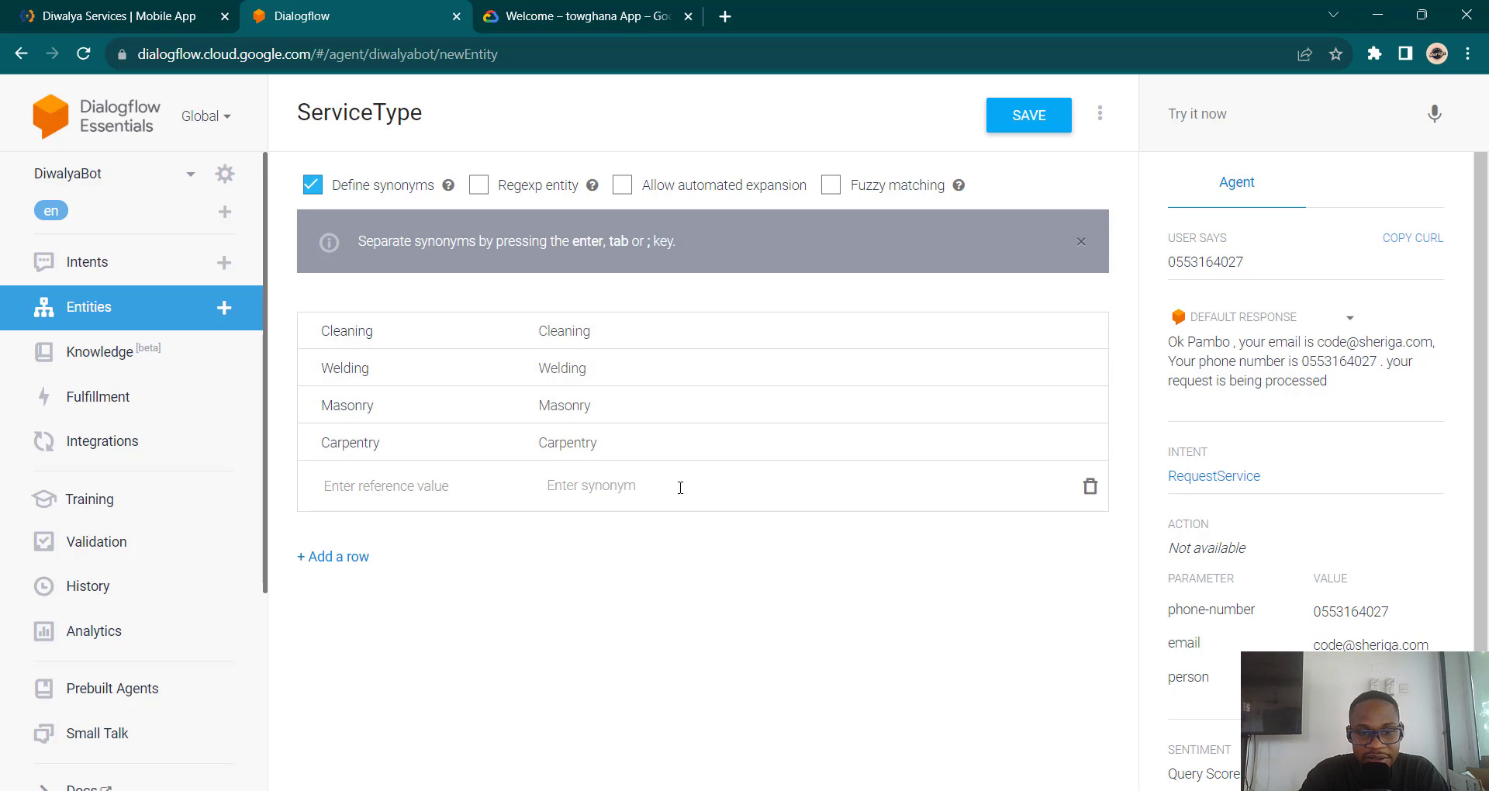
left_click(409, 506)
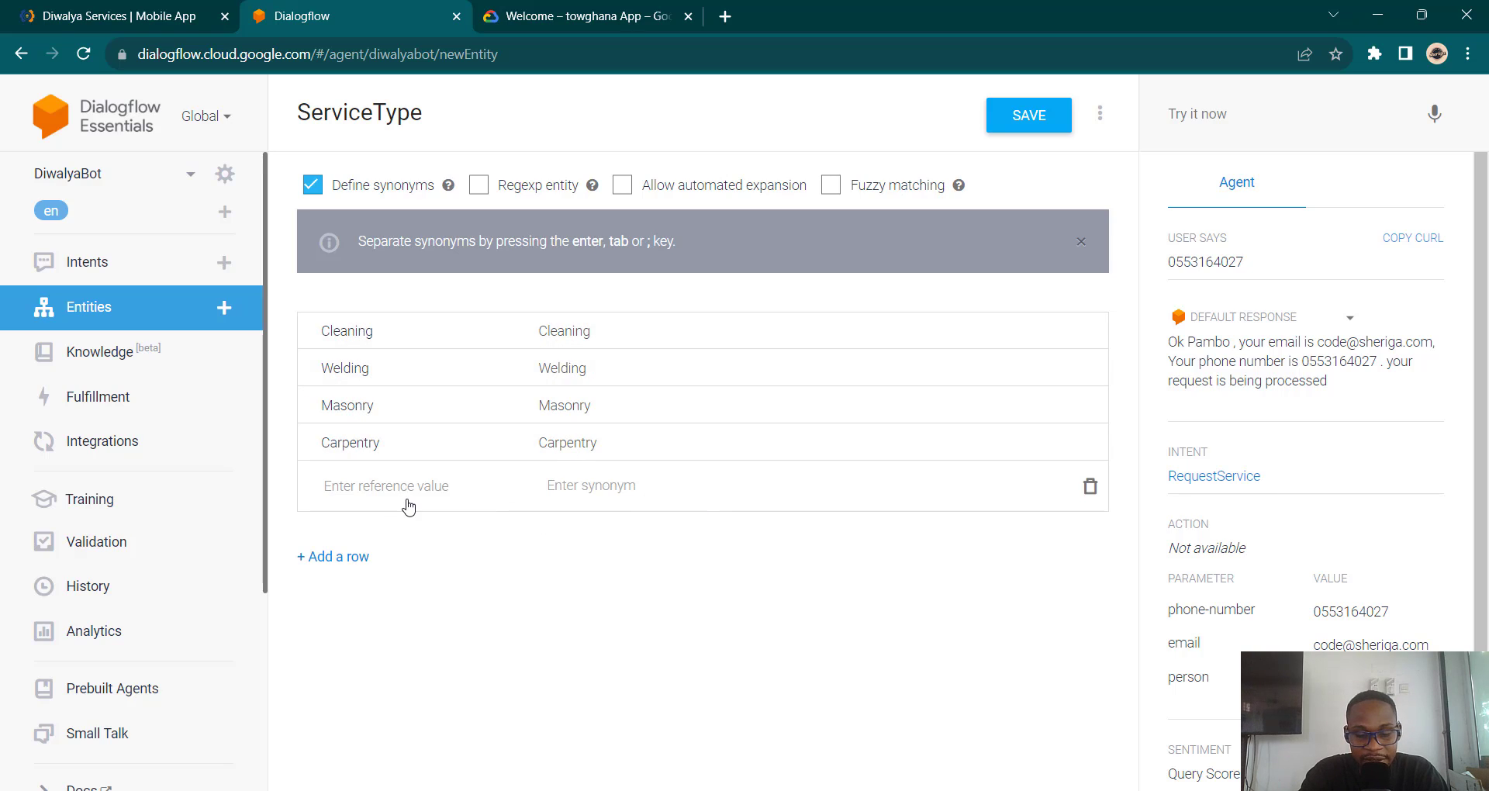
left_click(1032, 124)
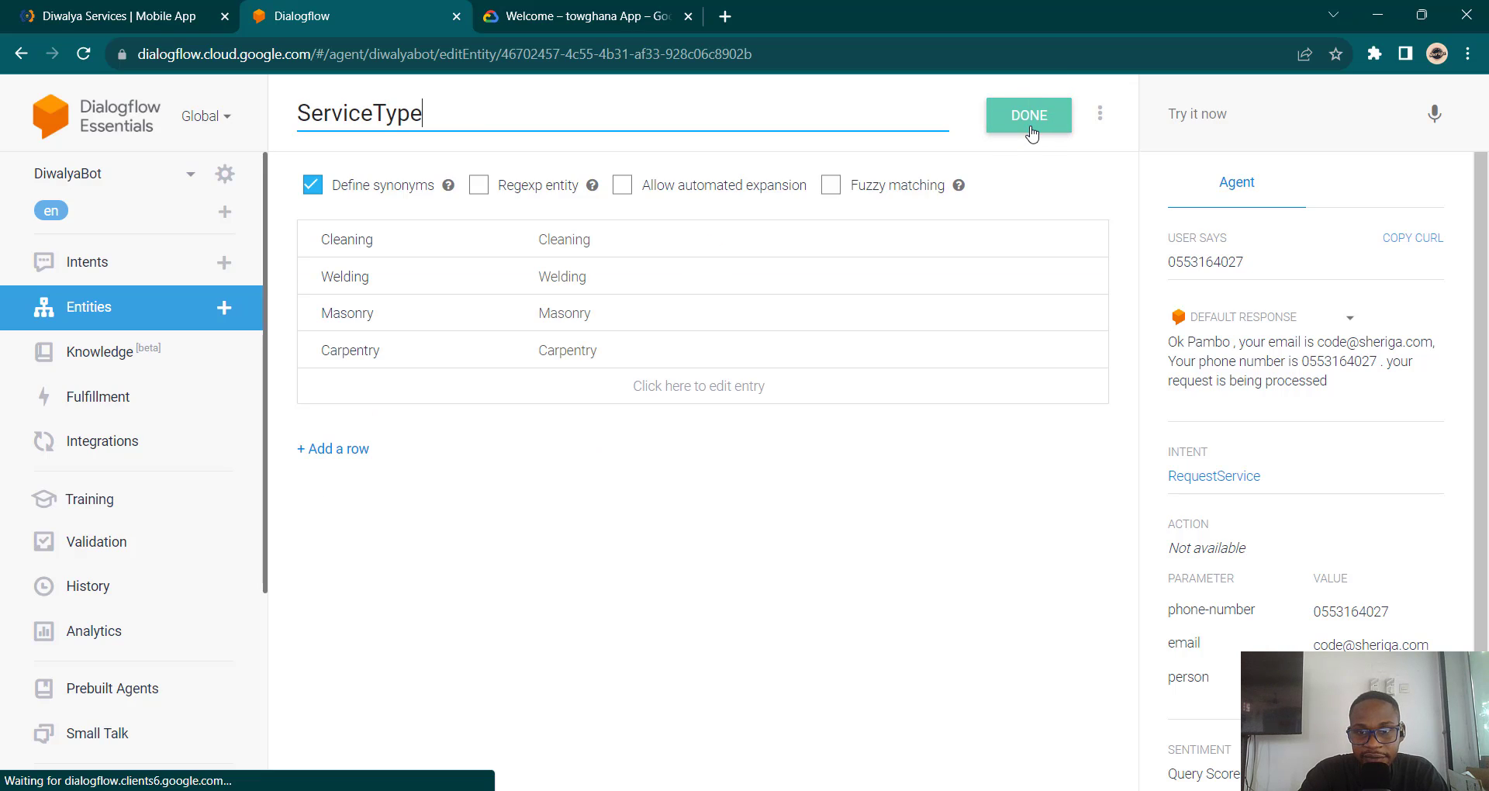
left_click(122, 262)
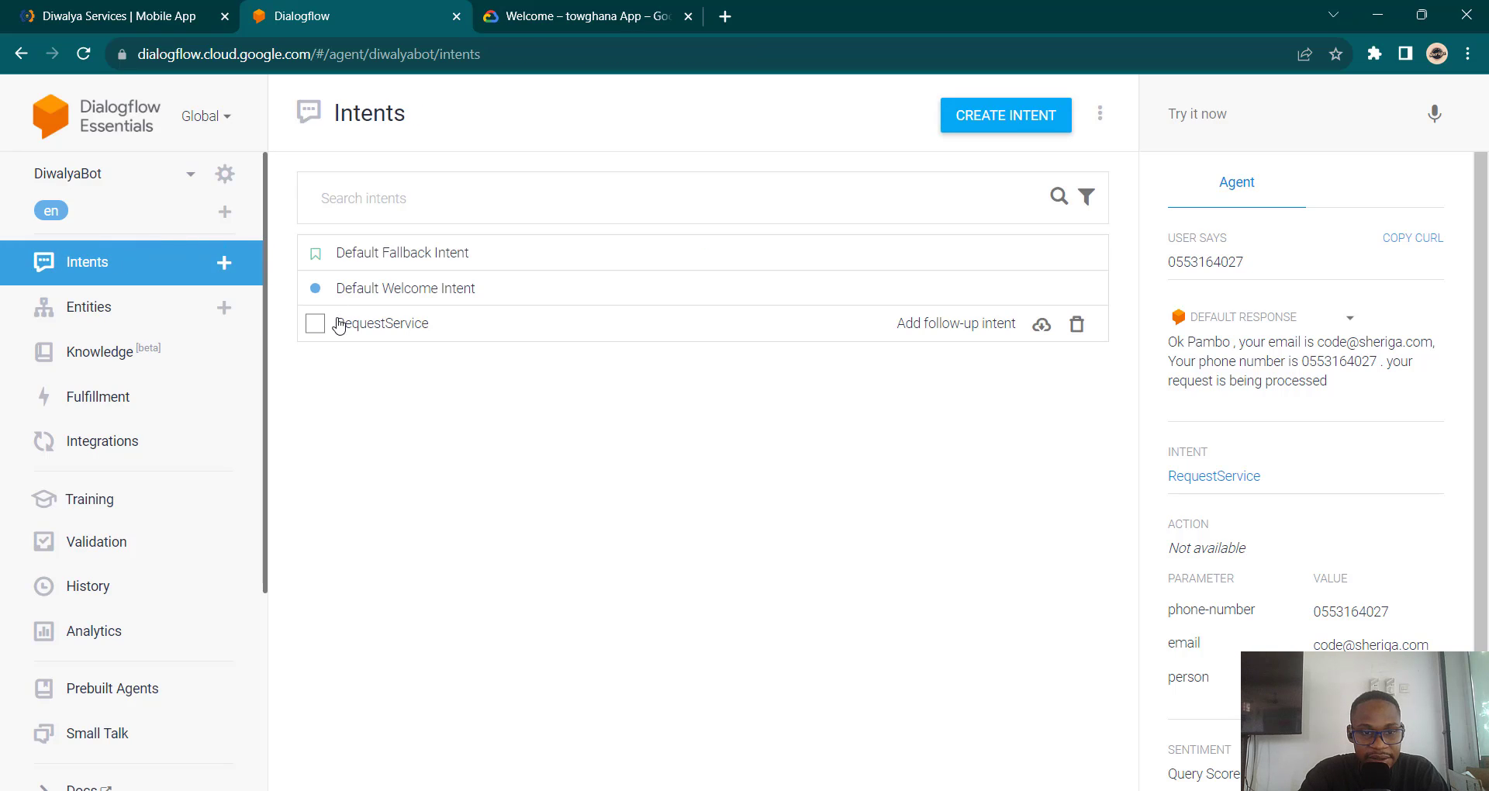
left_click(415, 335)
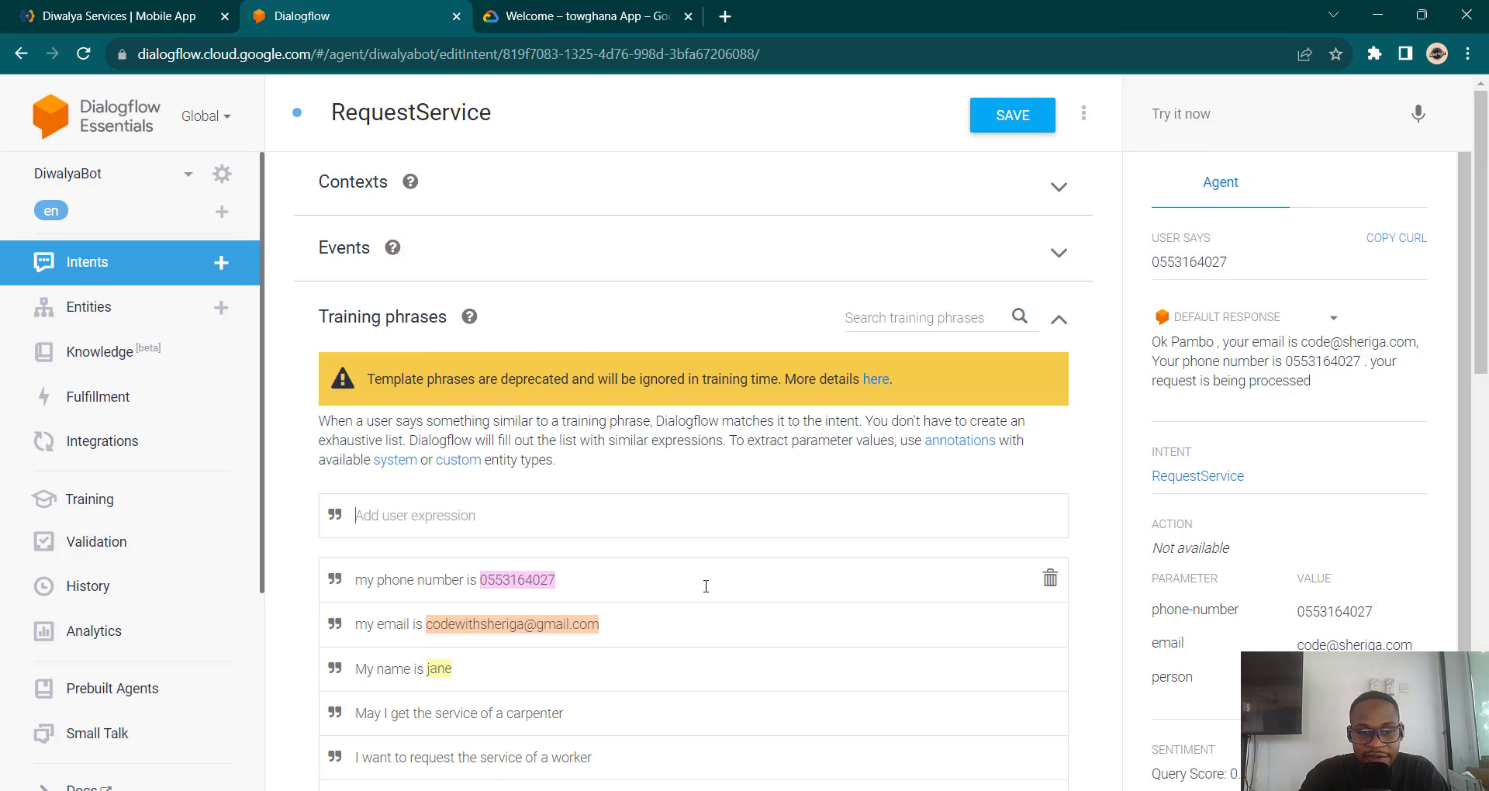
scroll(706, 586, "down", 3)
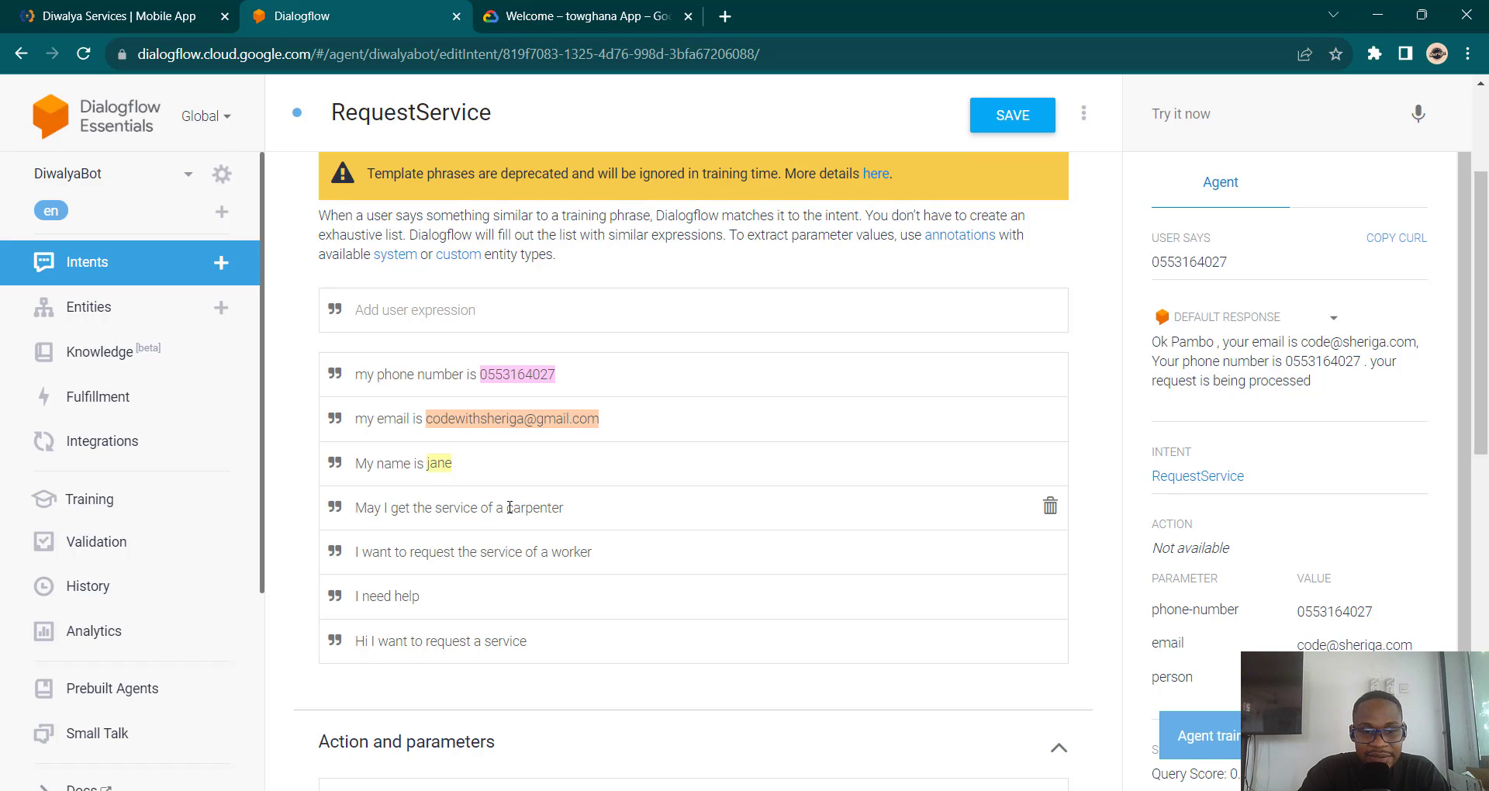
left_click_drag(508, 508, 569, 505)
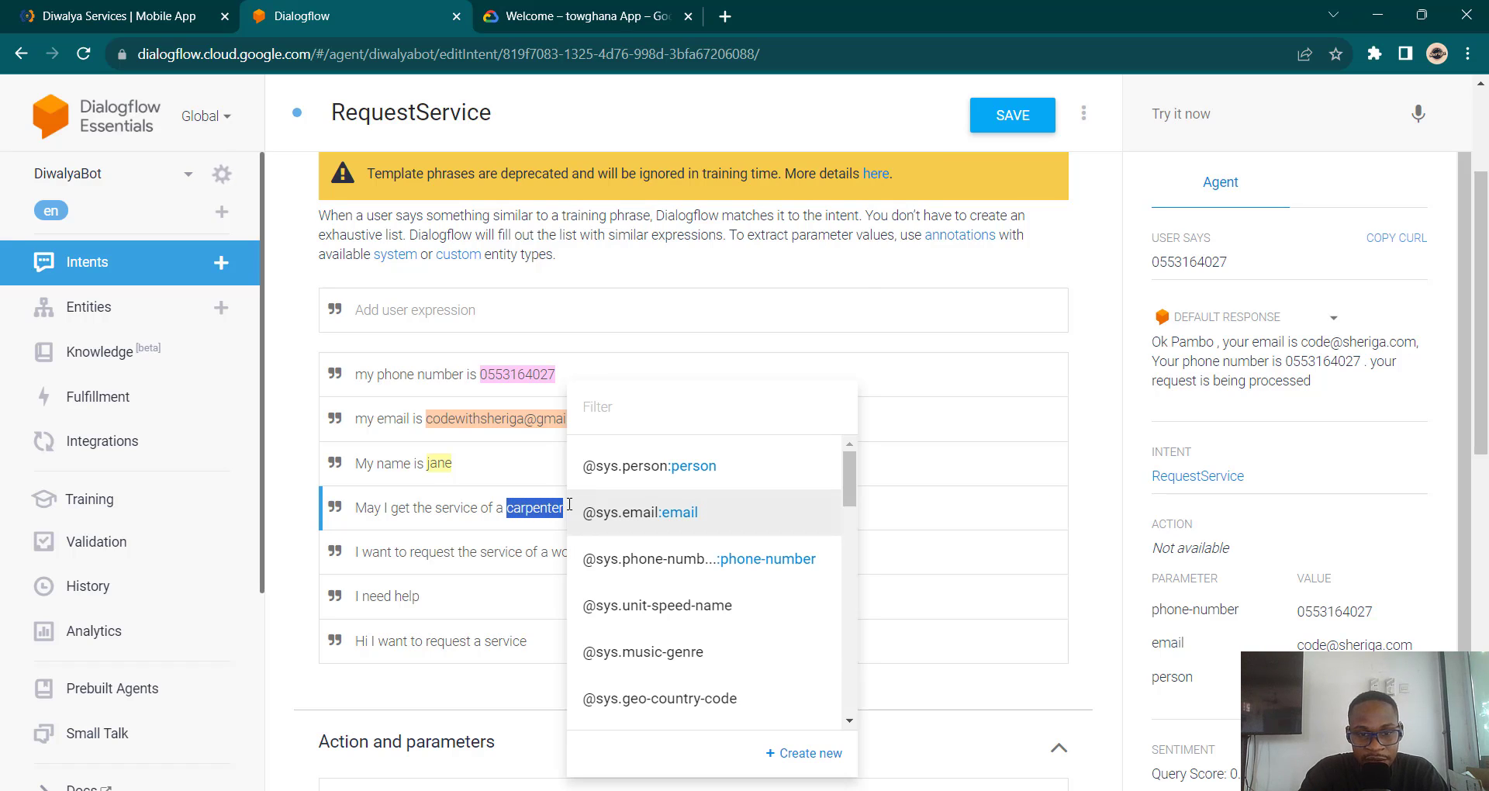
left_click(668, 409)
type("s")
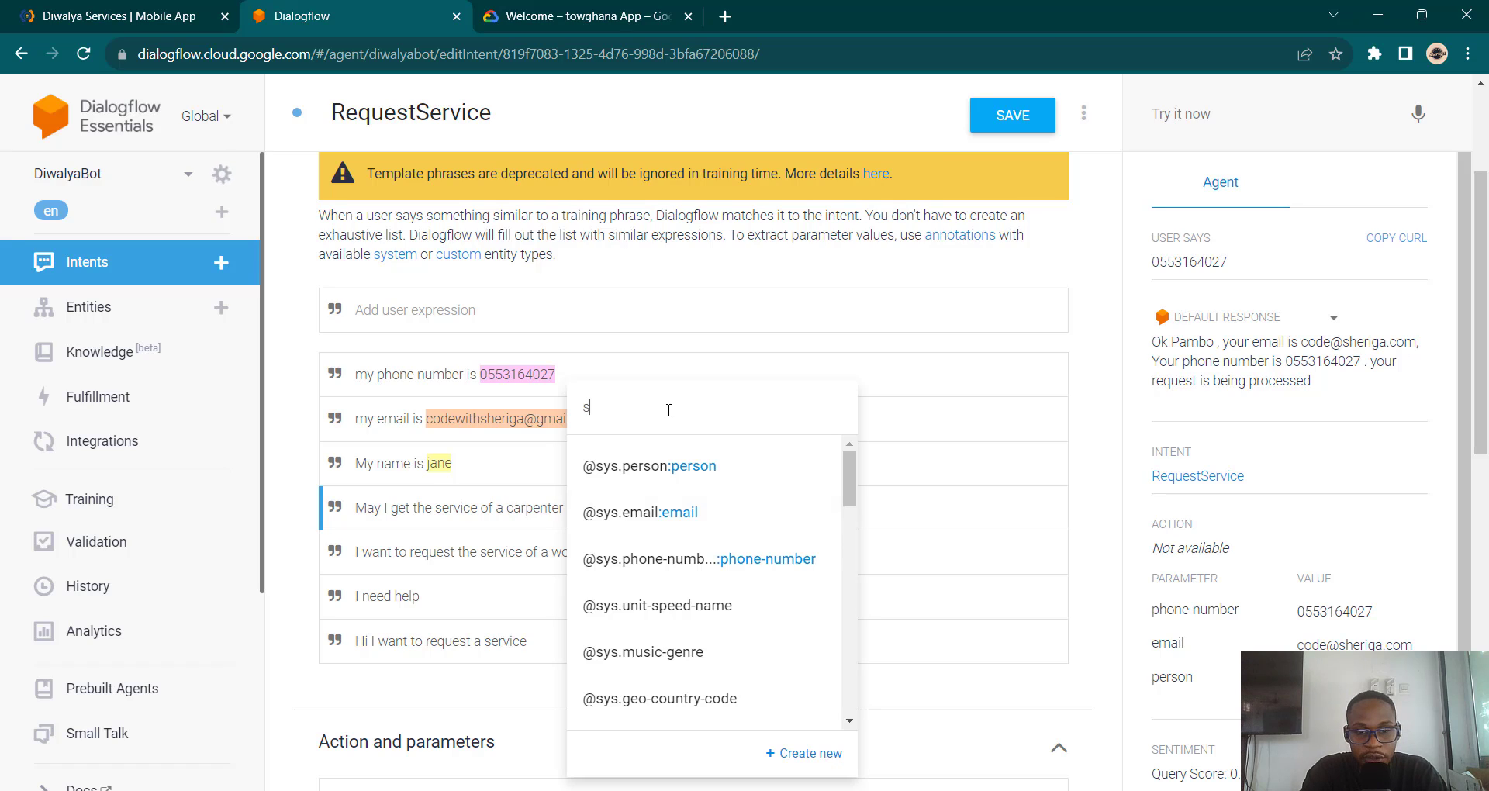
type("er")
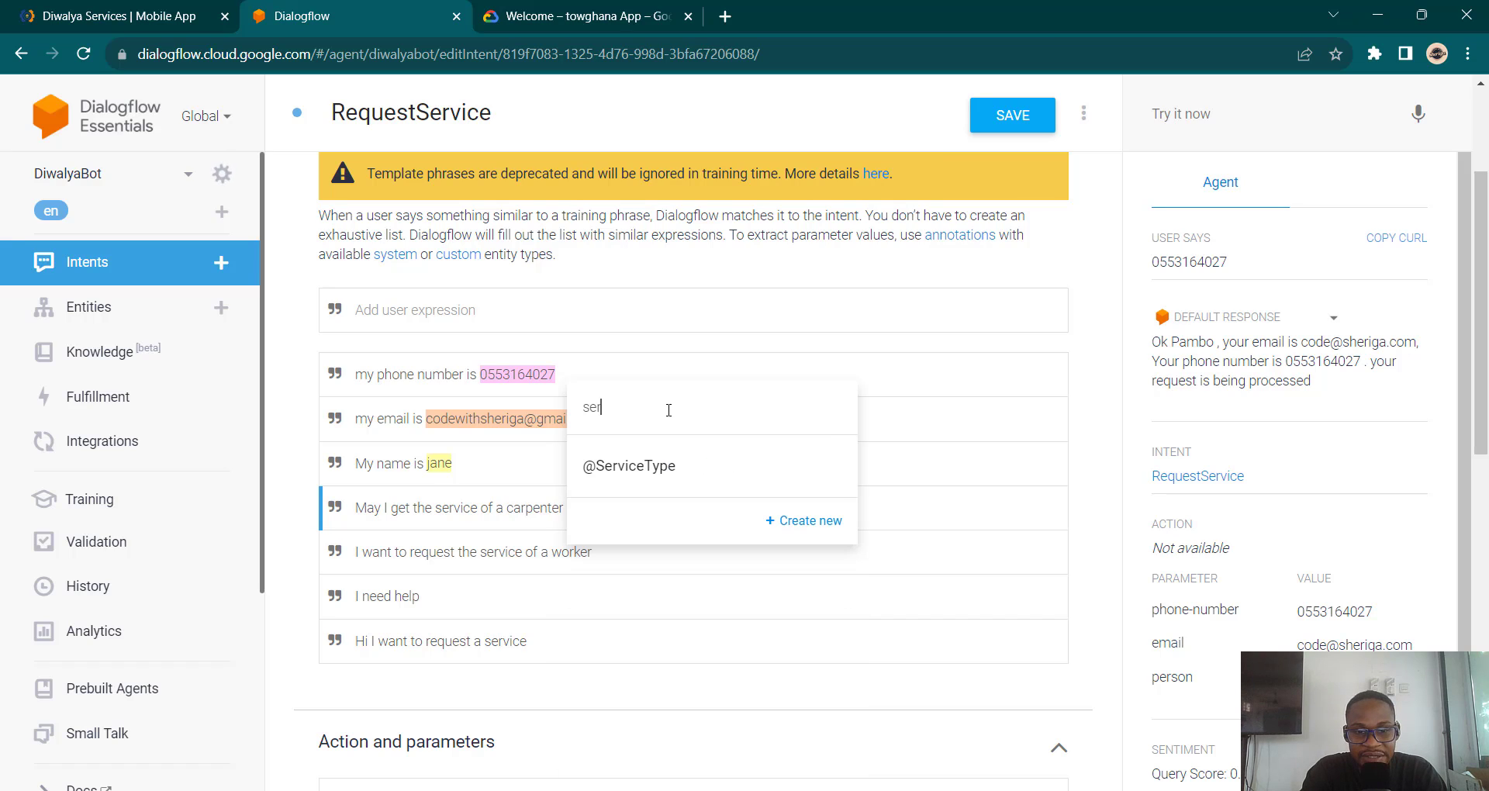
left_click(672, 466)
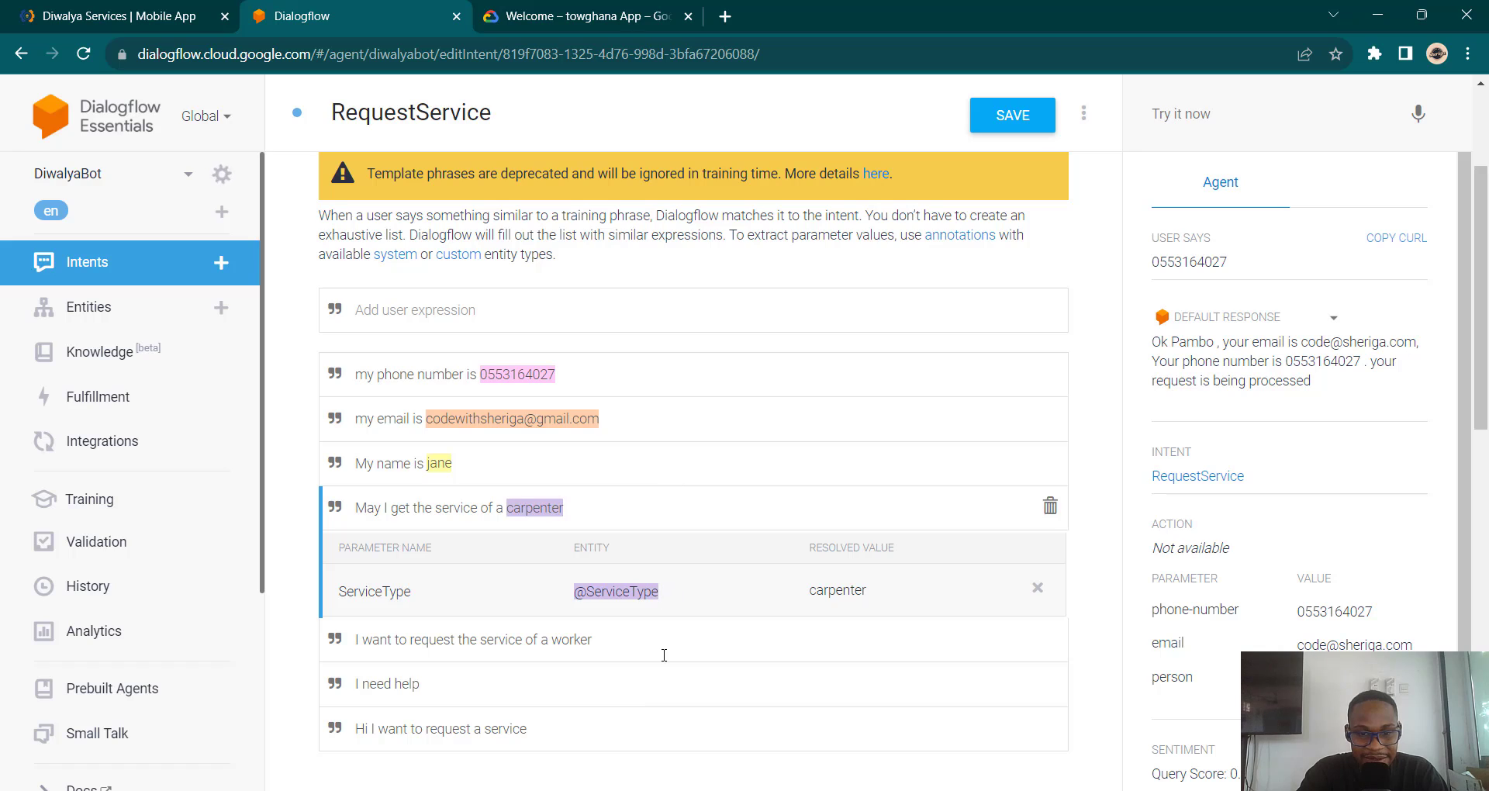
scroll(667, 557, "down", 1)
scroll(666, 557, "down", 1)
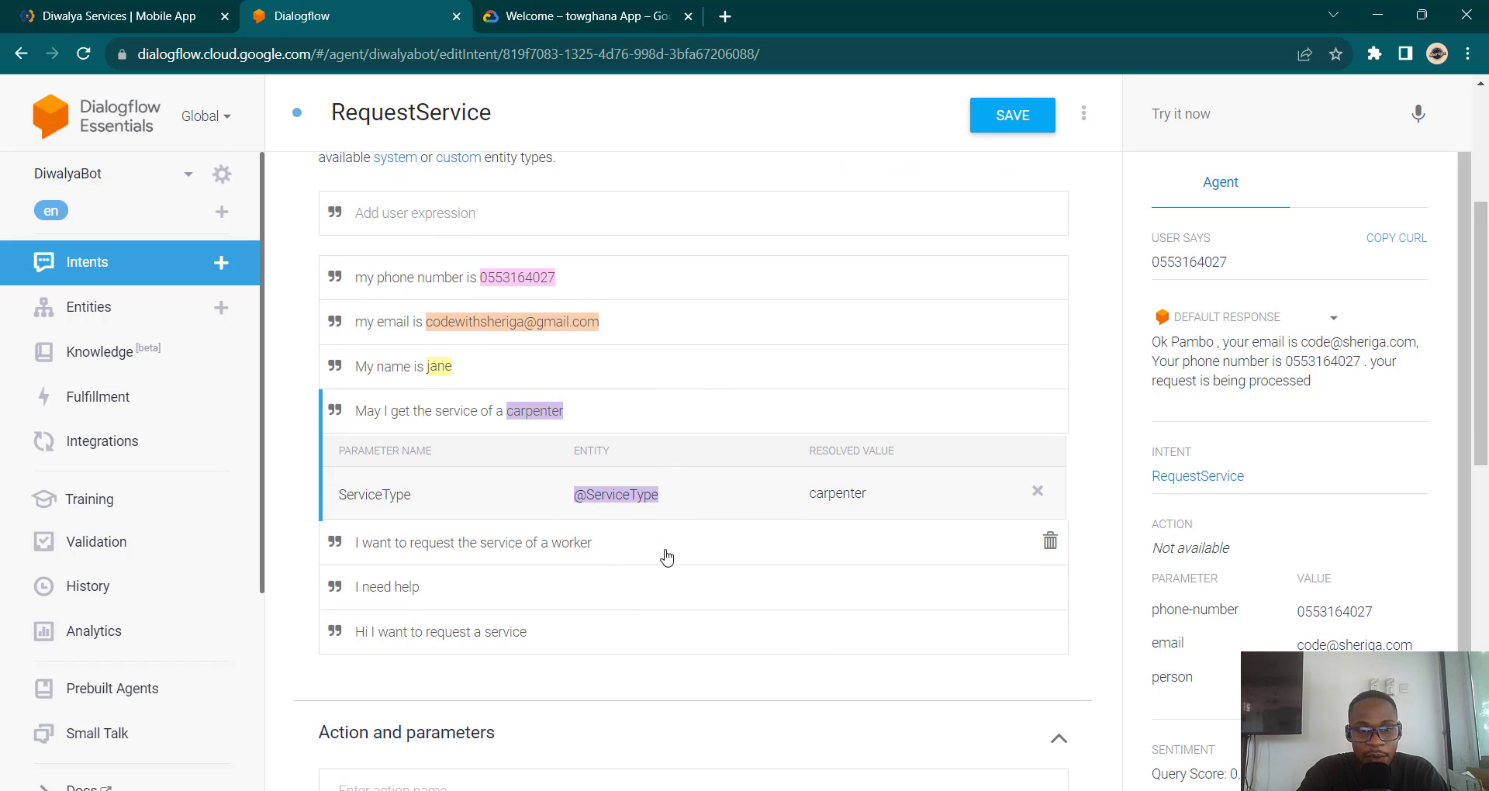
double_click(537, 411)
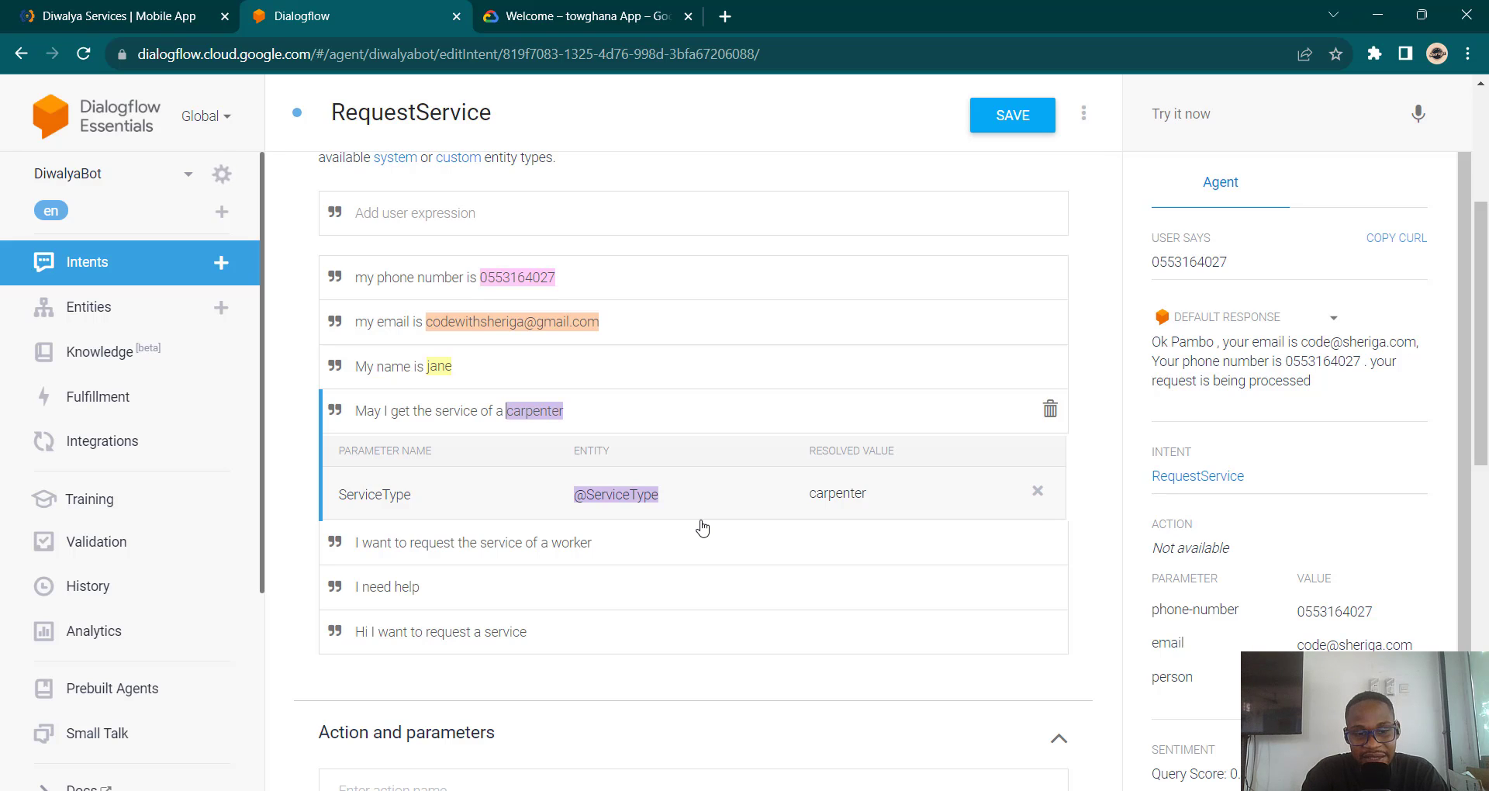
scroll(702, 527, "down", 8)
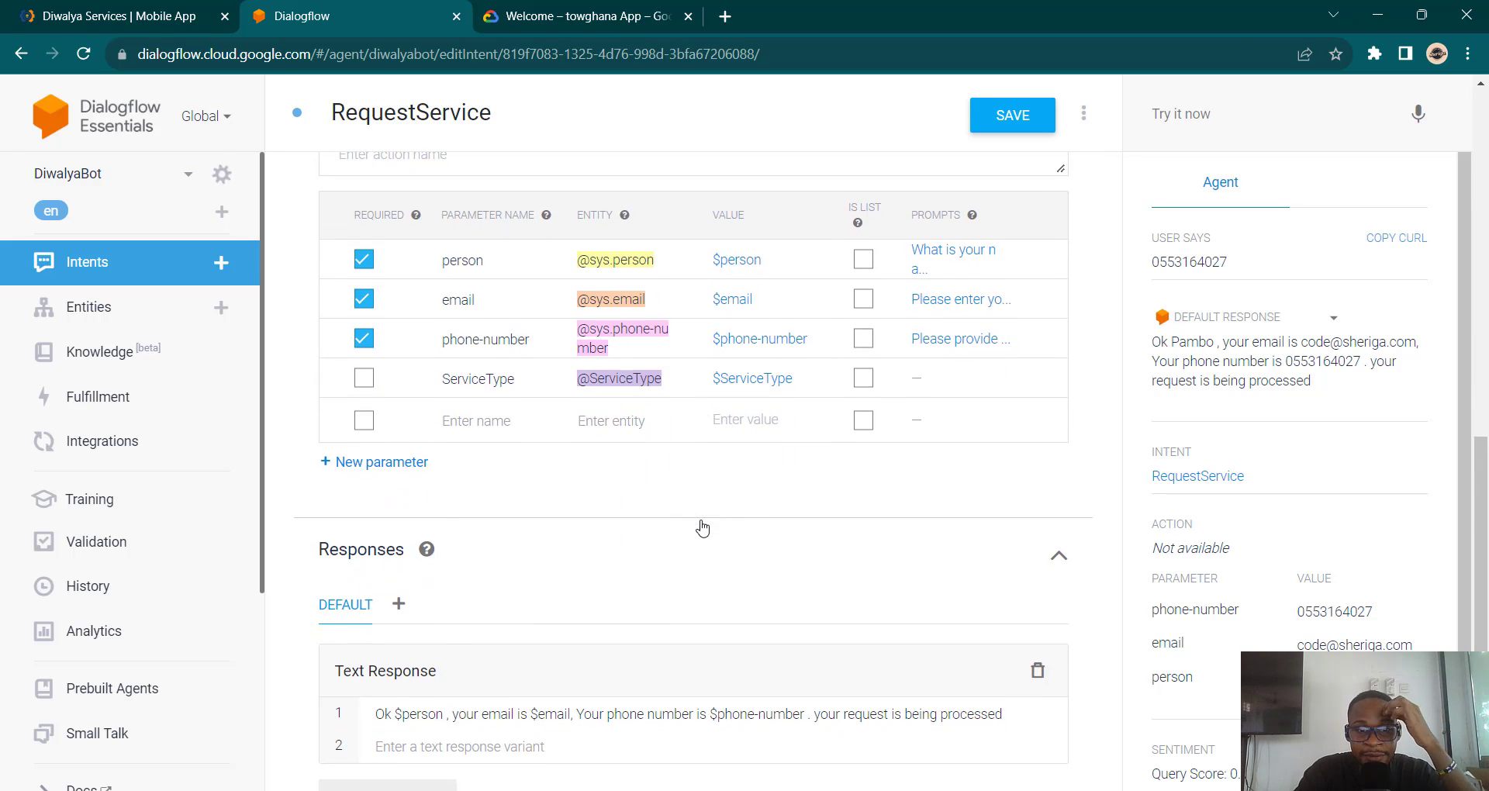
Step: Make ServiceType required with the prompt 'What type of service do you want?'
left_click(364, 375)
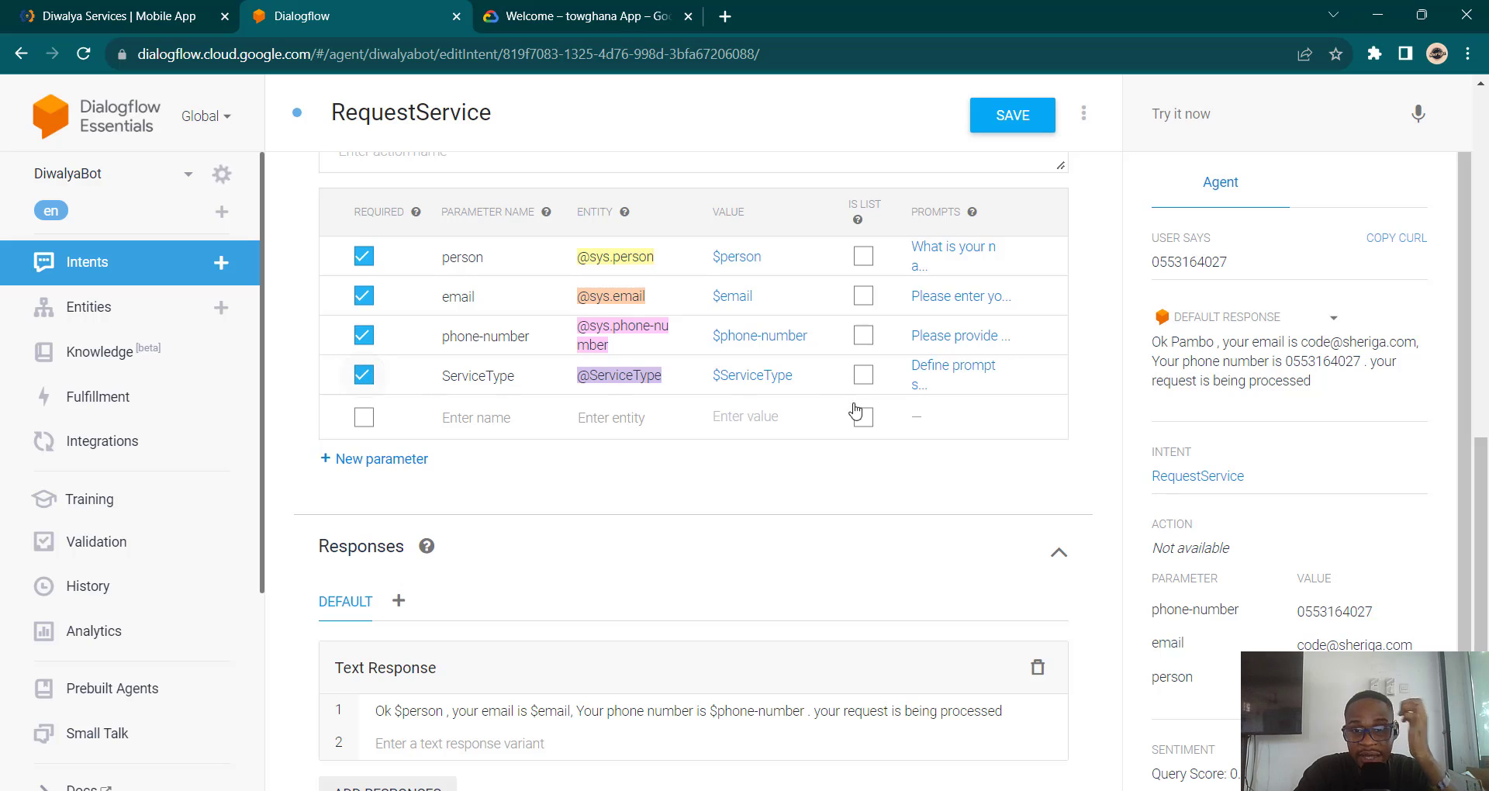
left_click(962, 372)
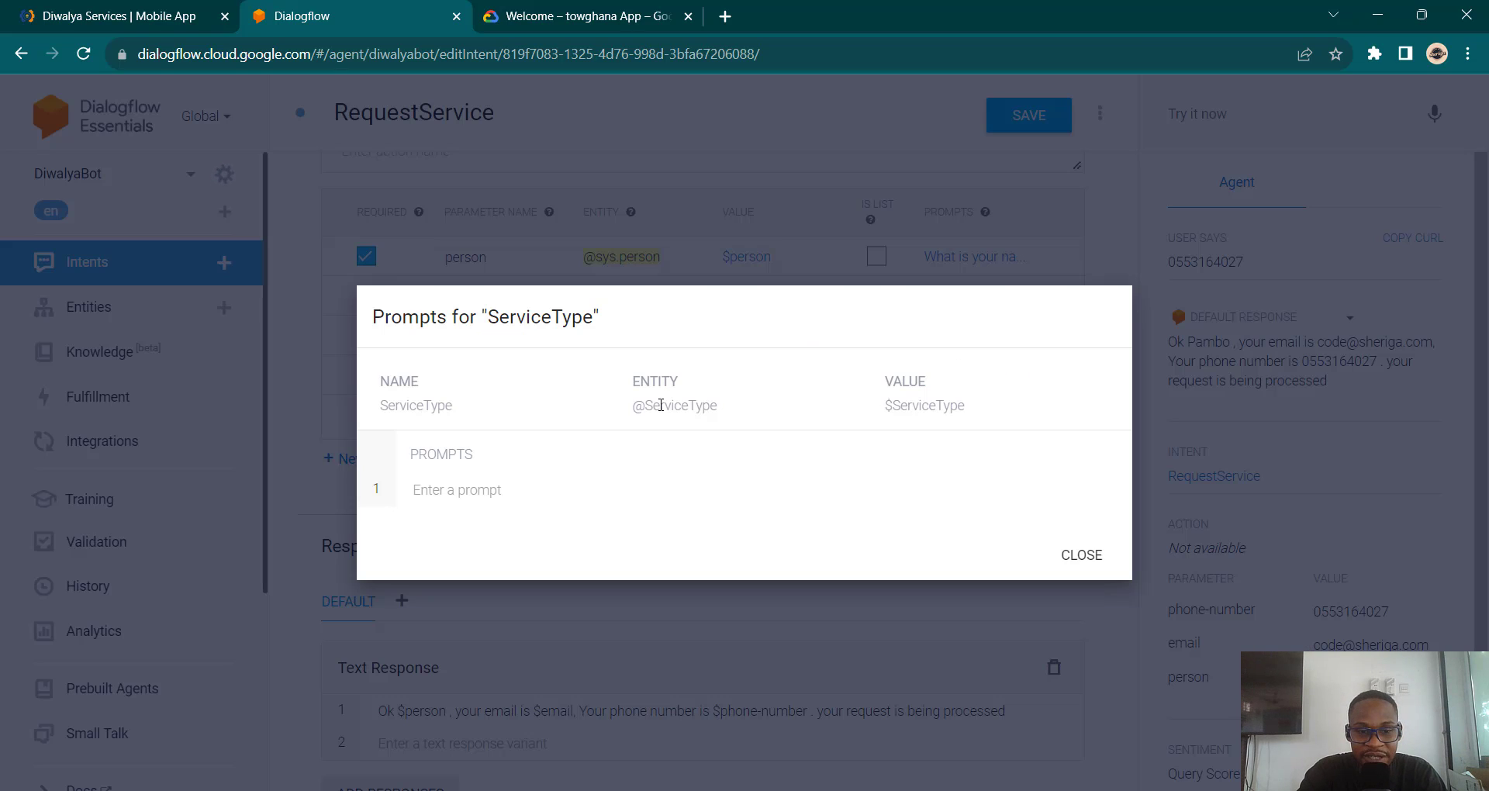
type("What")
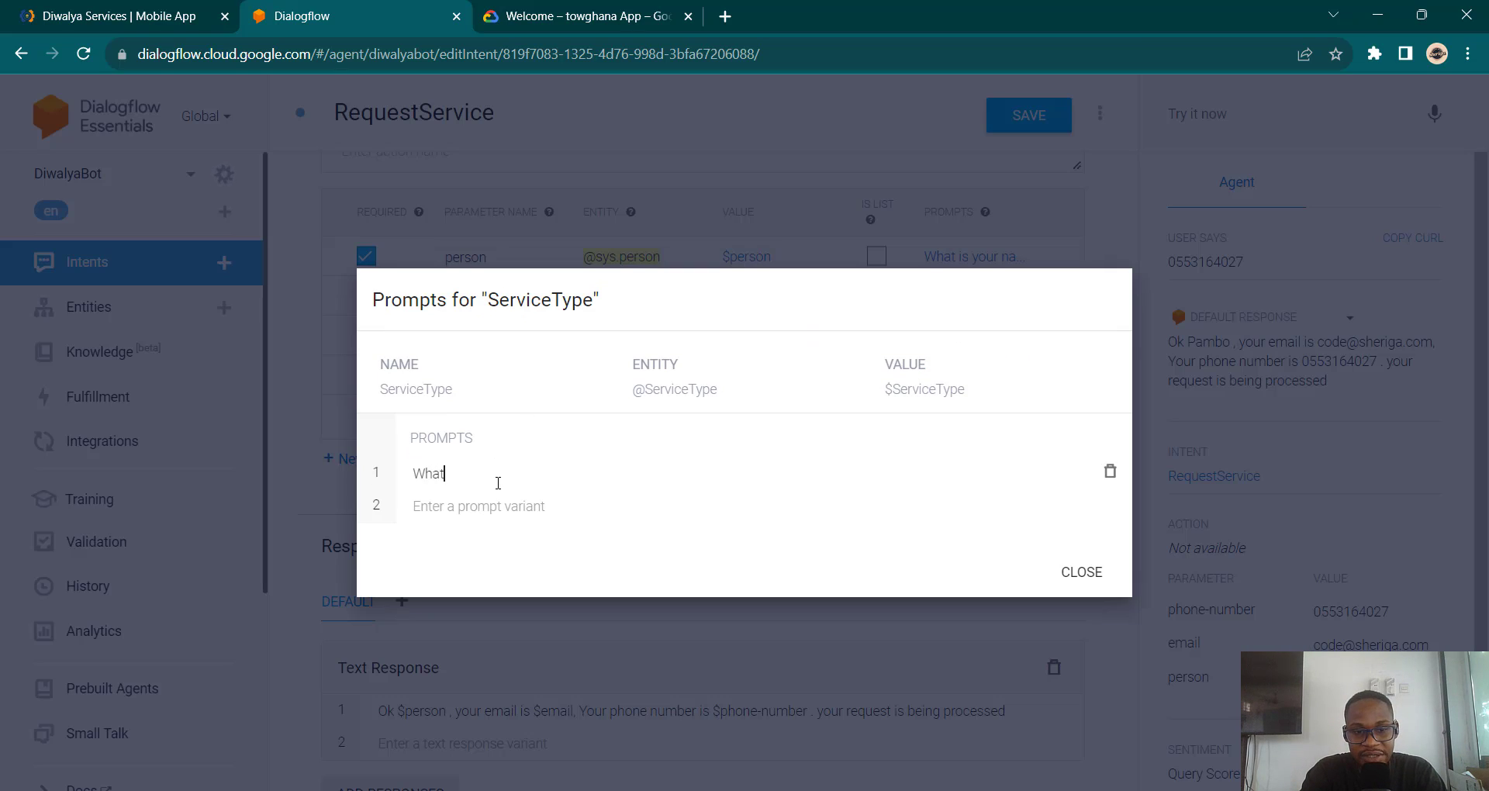
type(" type of")
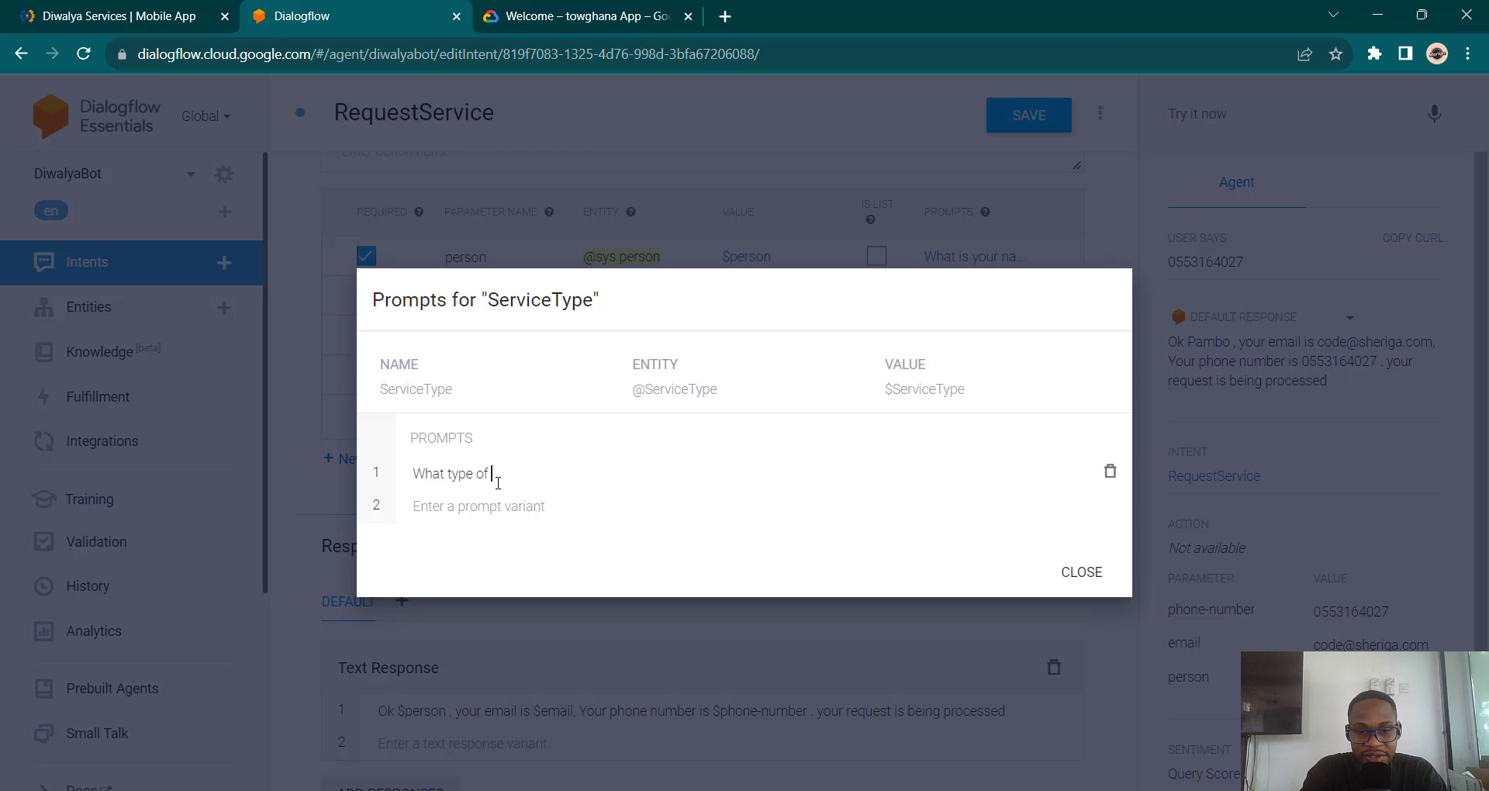
type(" service do yo")
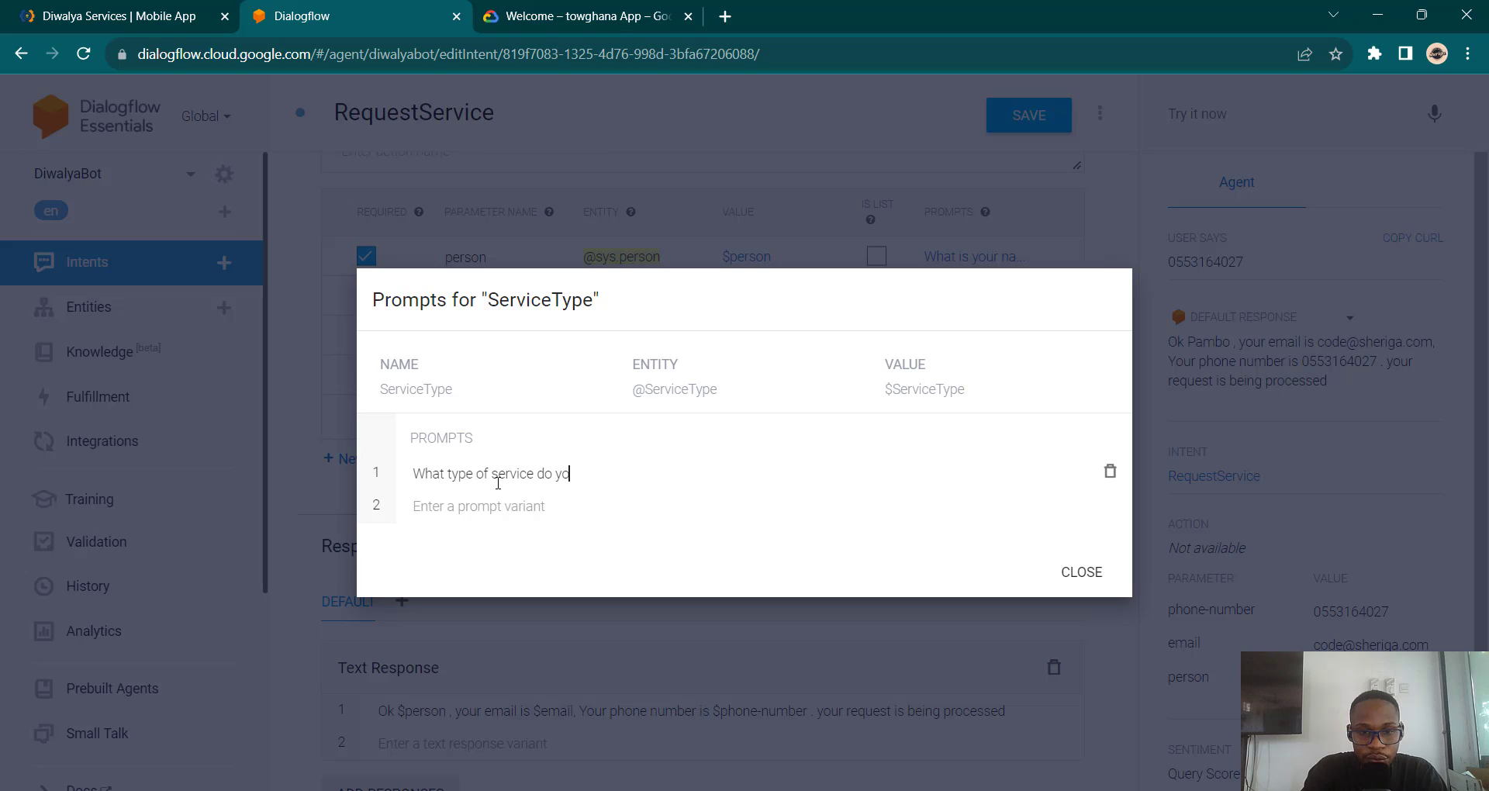
type("u want")
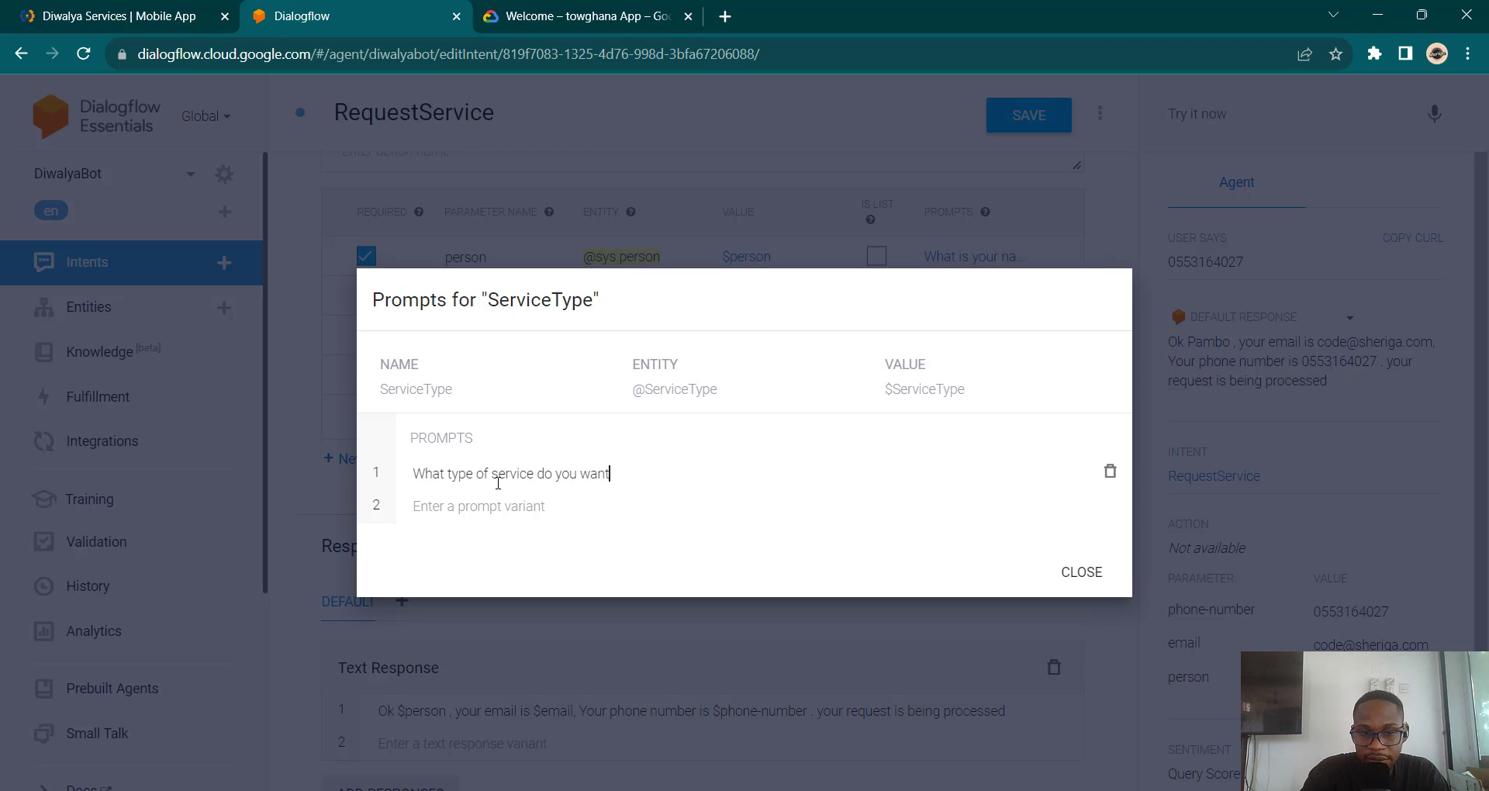
type("?")
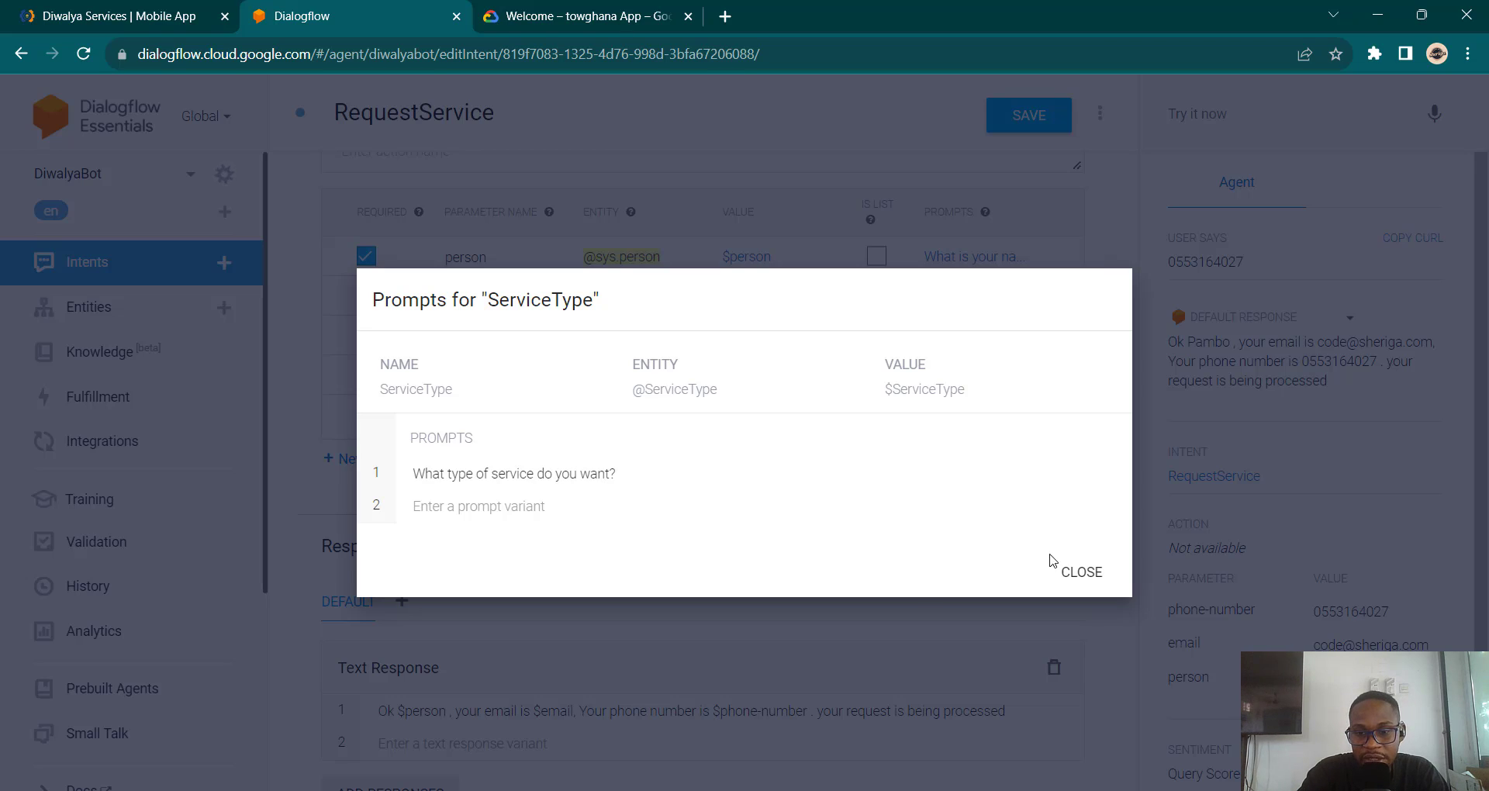
left_click(1084, 572)
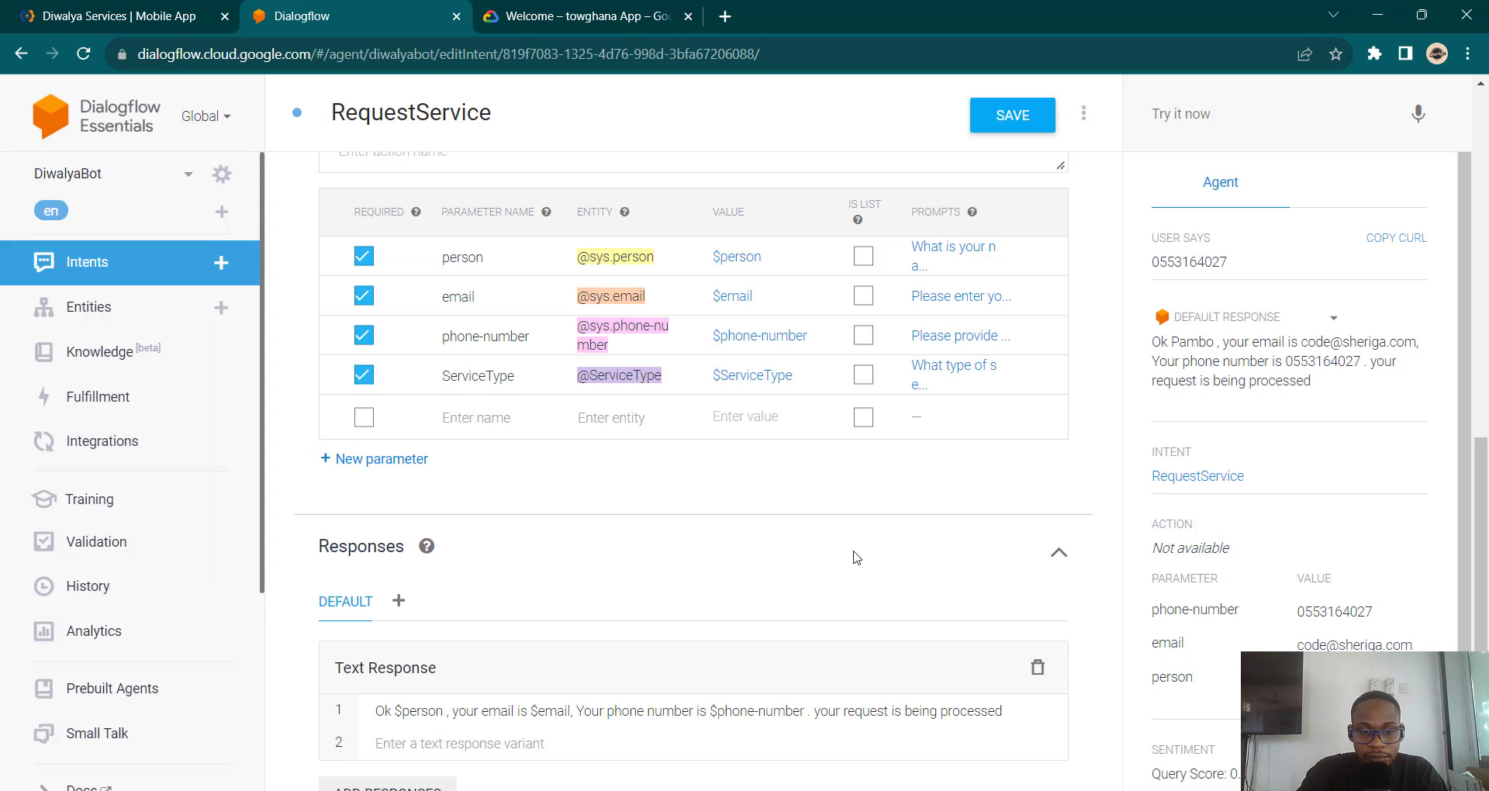
Step: Insert 'for a $ServiceType' into the text response and save the RequestService intent
scroll(853, 559, "down", 3)
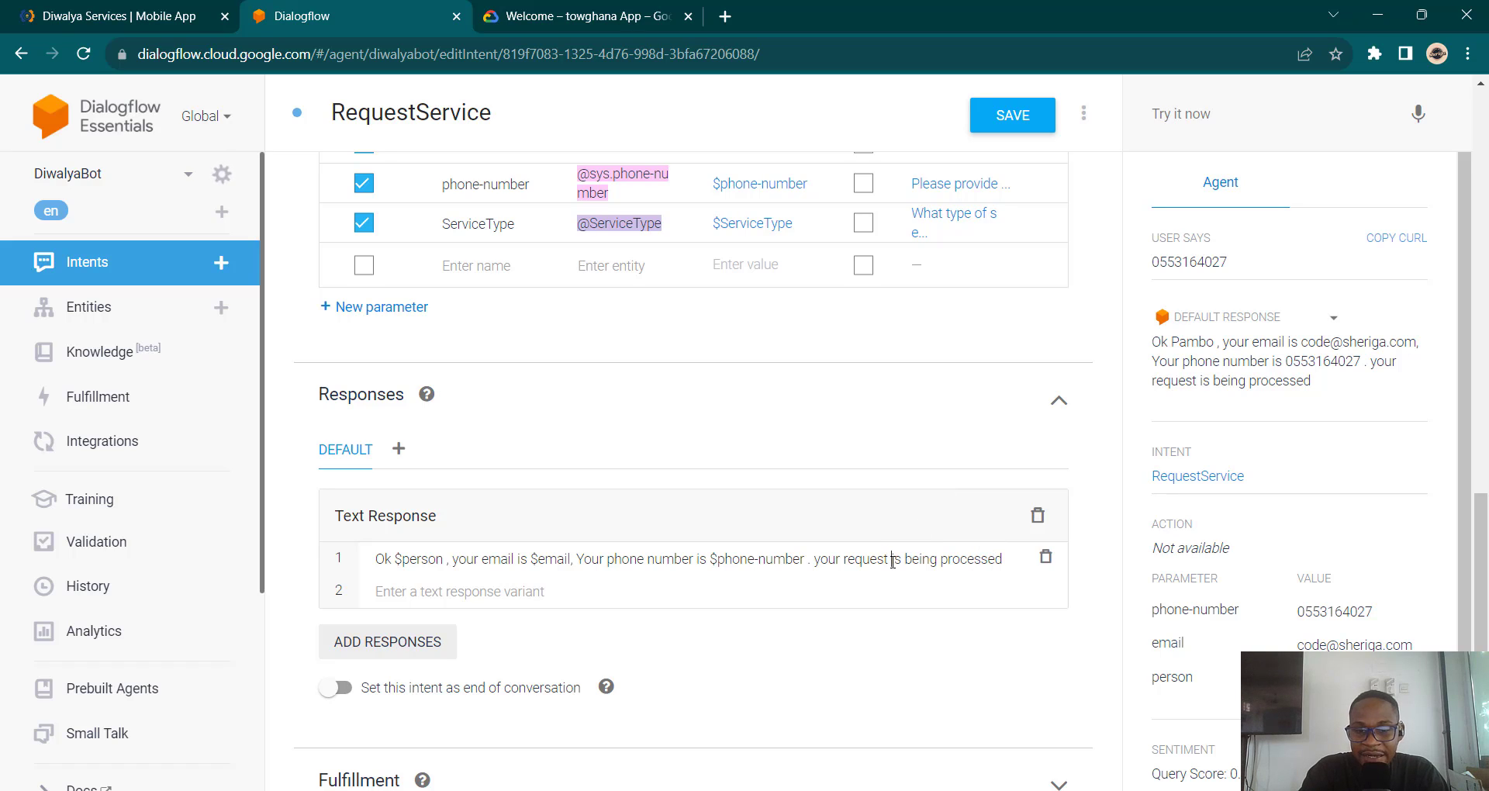
type("for ")
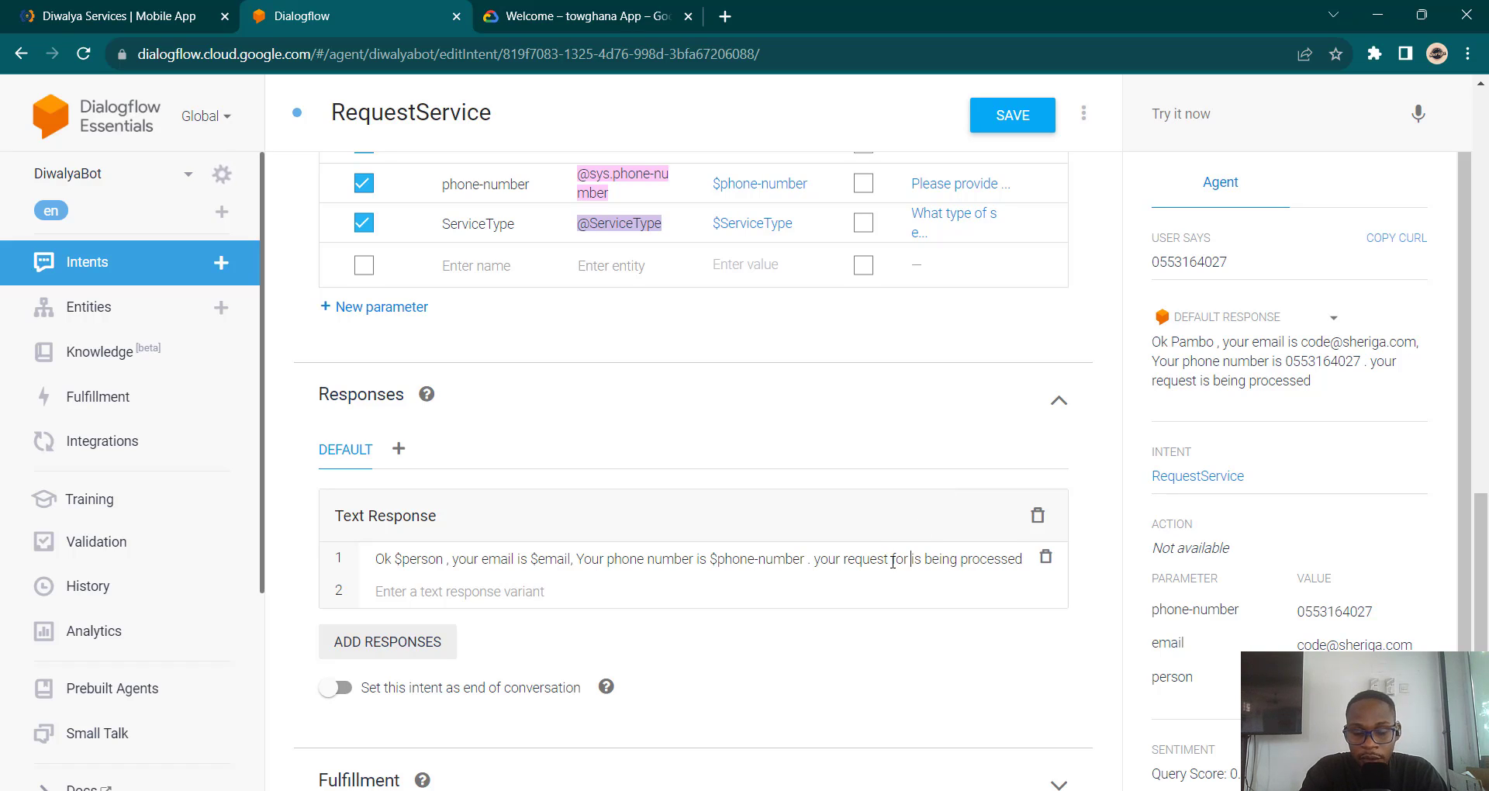
type("$s")
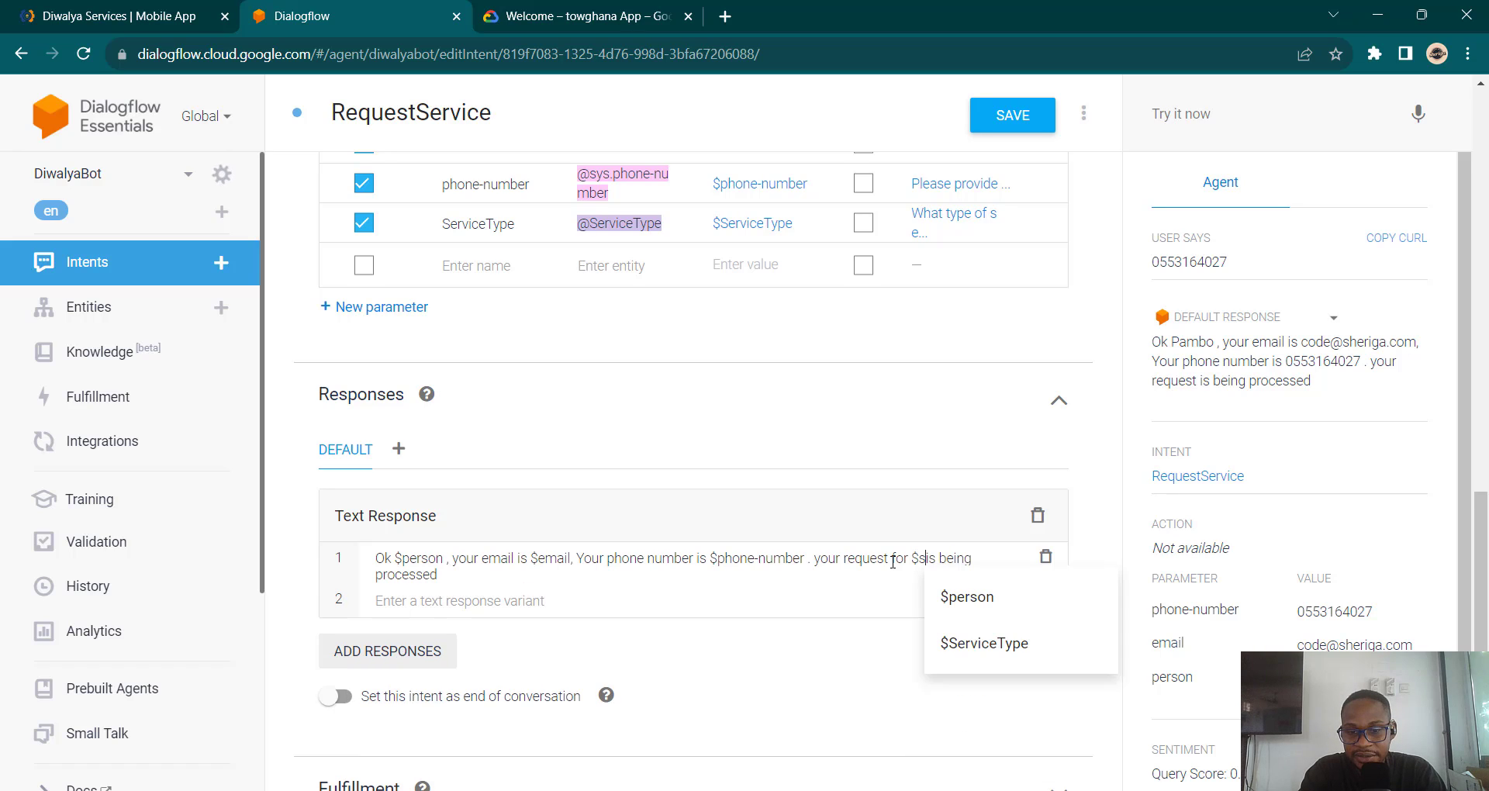
left_click(1013, 654)
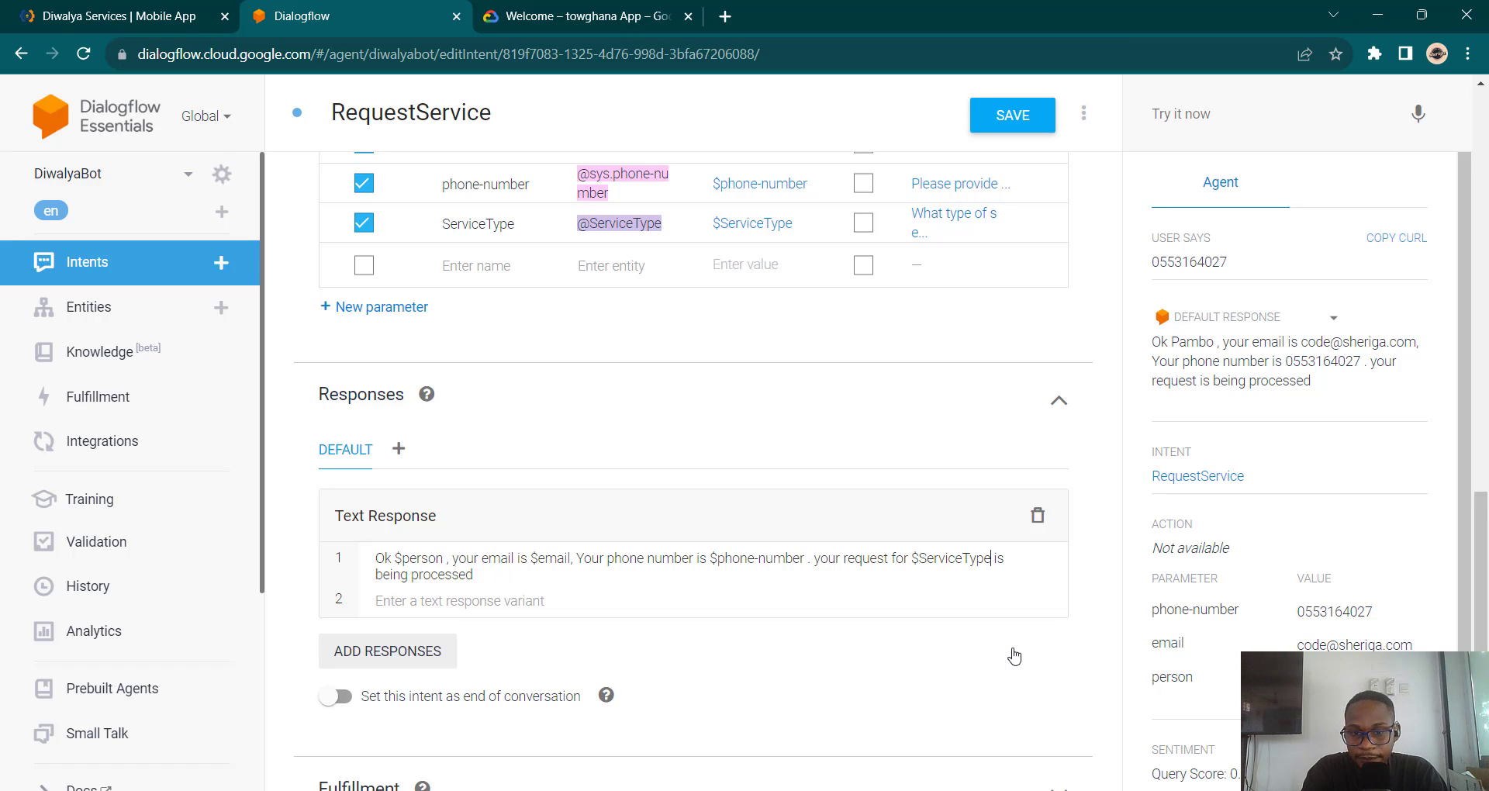
type("a")
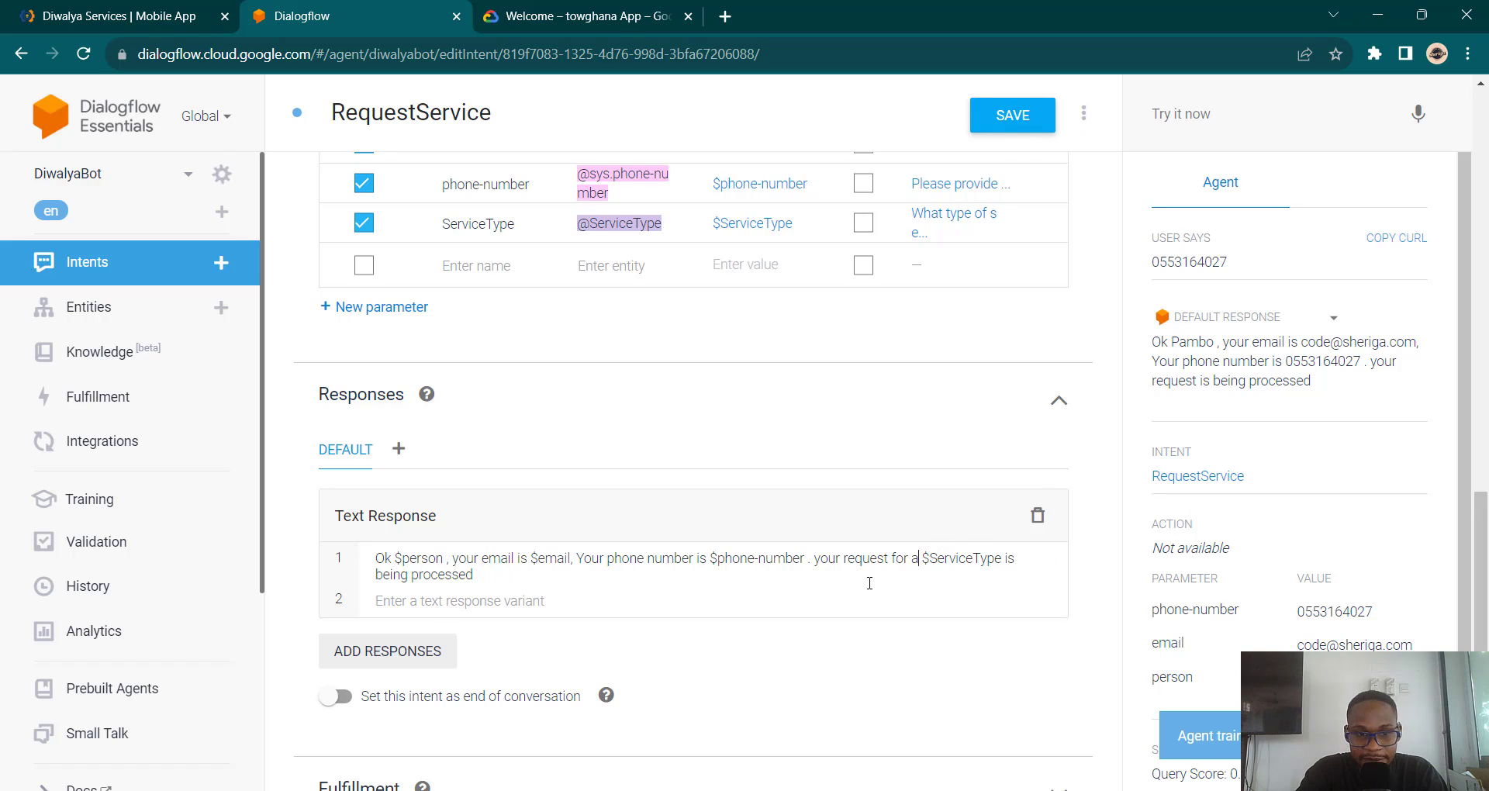
left_click(1020, 118)
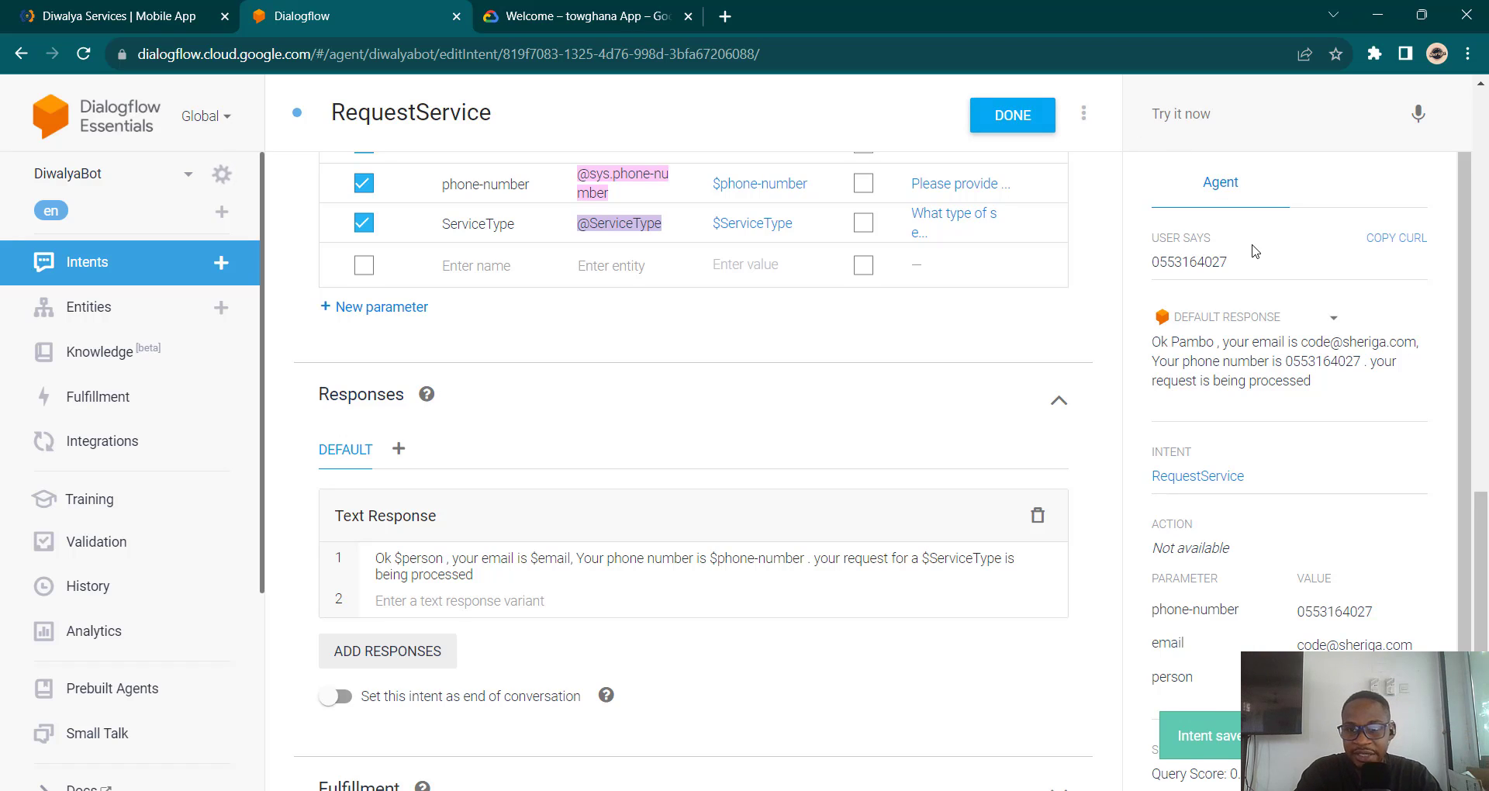
Step: Start a test with the suggested 'hi' opening phrase and answer with the customer's name
left_click(1254, 126)
type("hi")
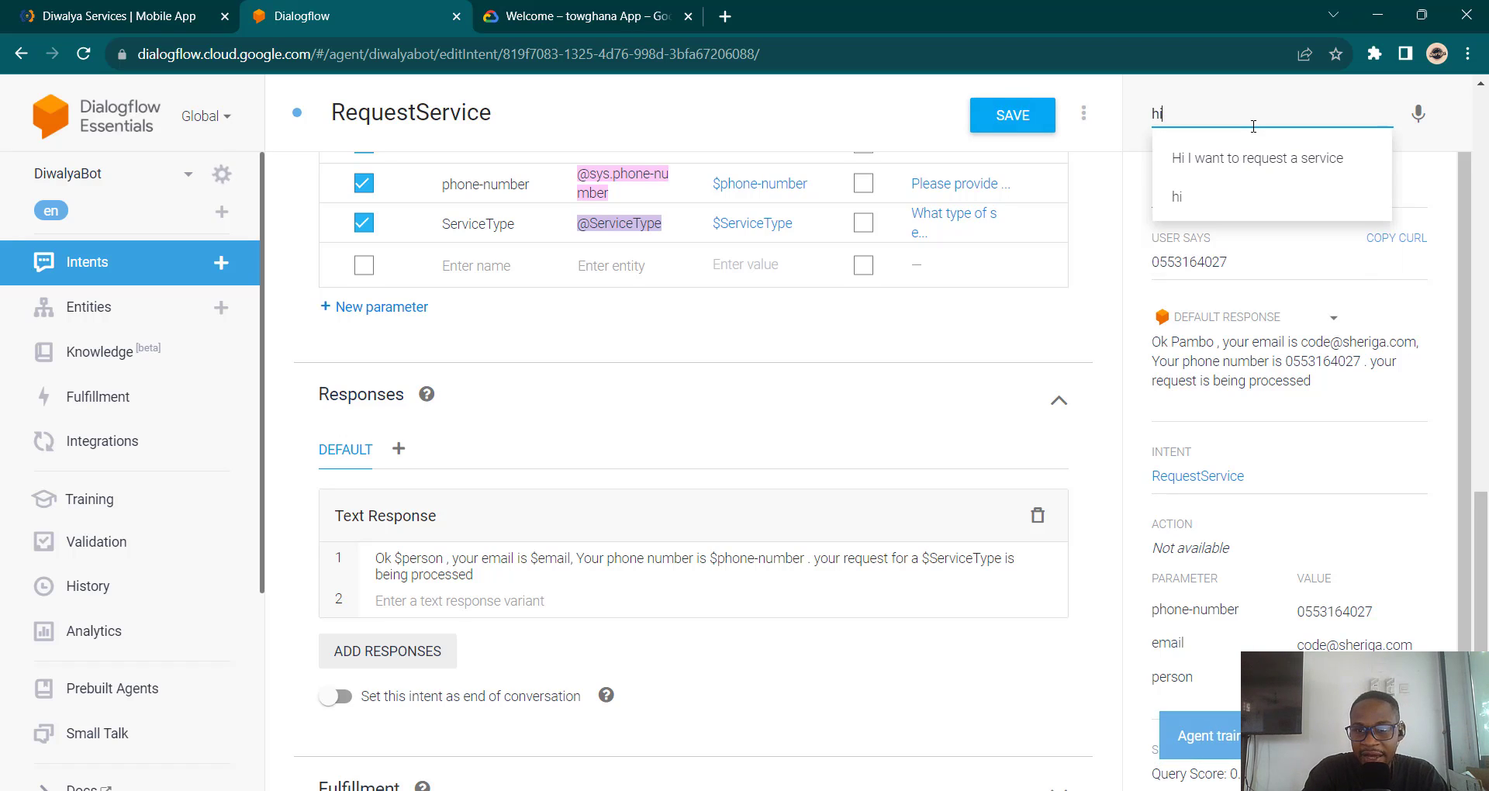
key("Down")
key("Return")
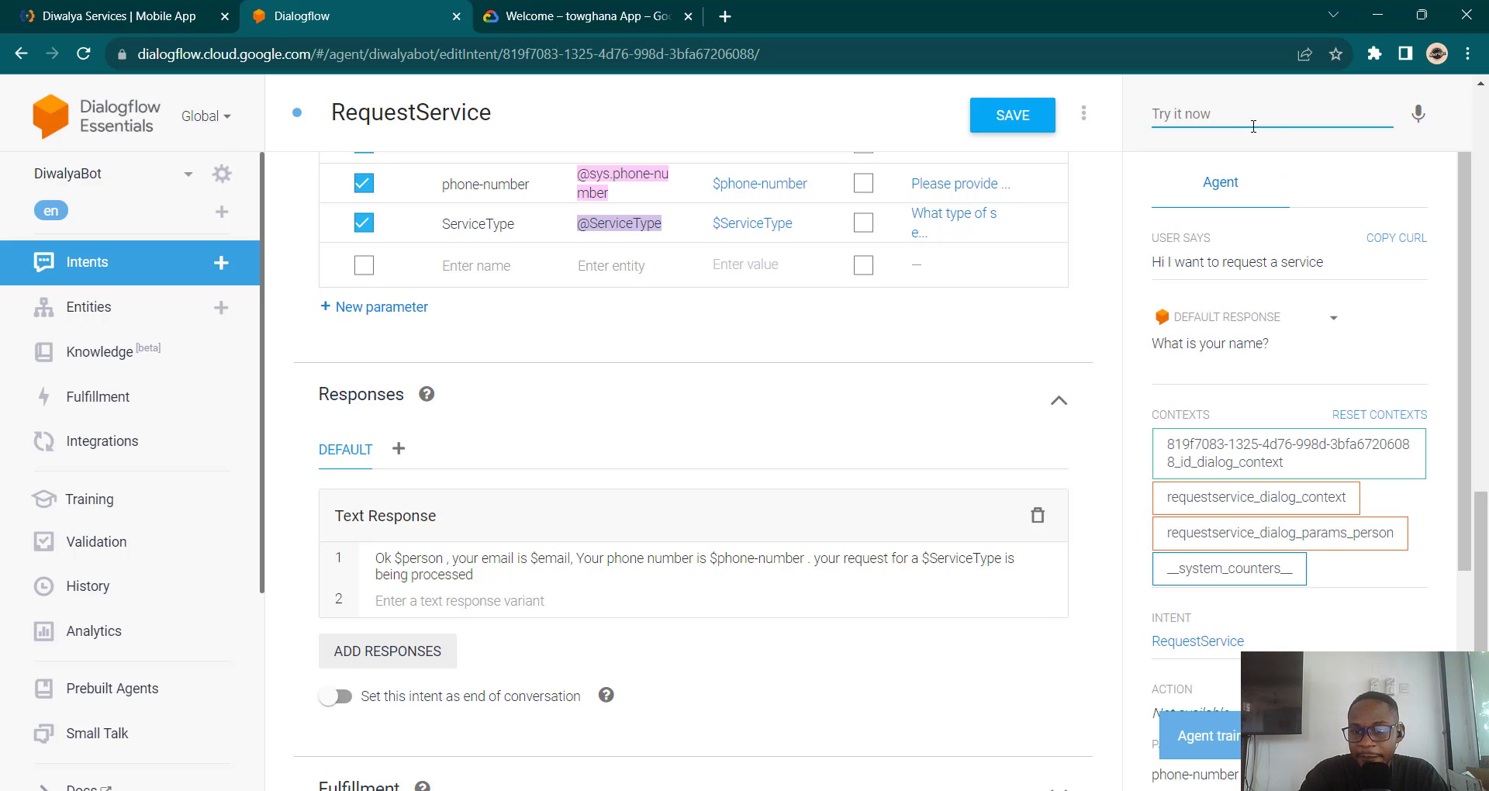
type("Pam")
left_click(1244, 178)
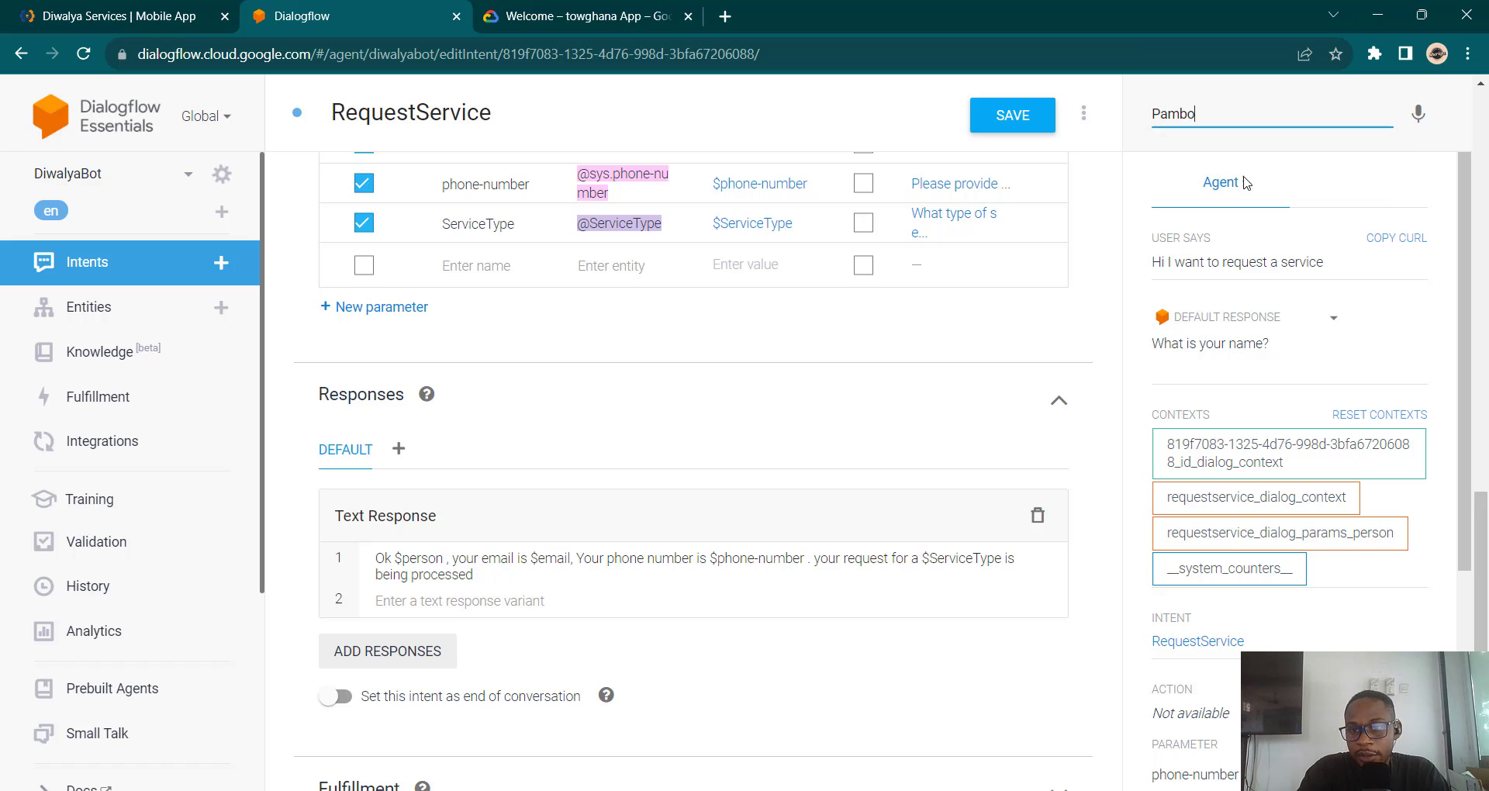
key("Return")
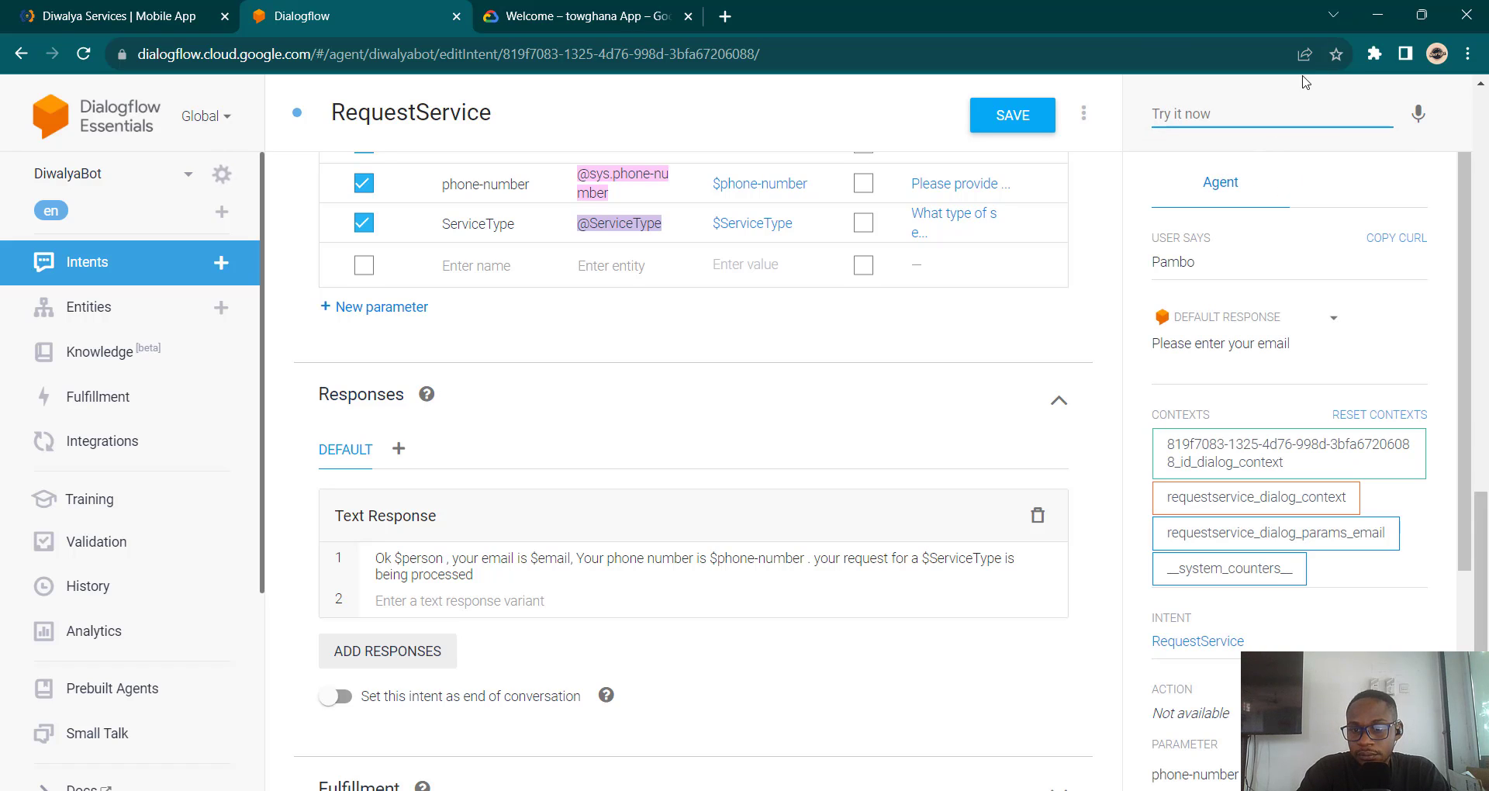
Step: Resend the earlier email address and phone number from test suggestions
left_click(1264, 120)
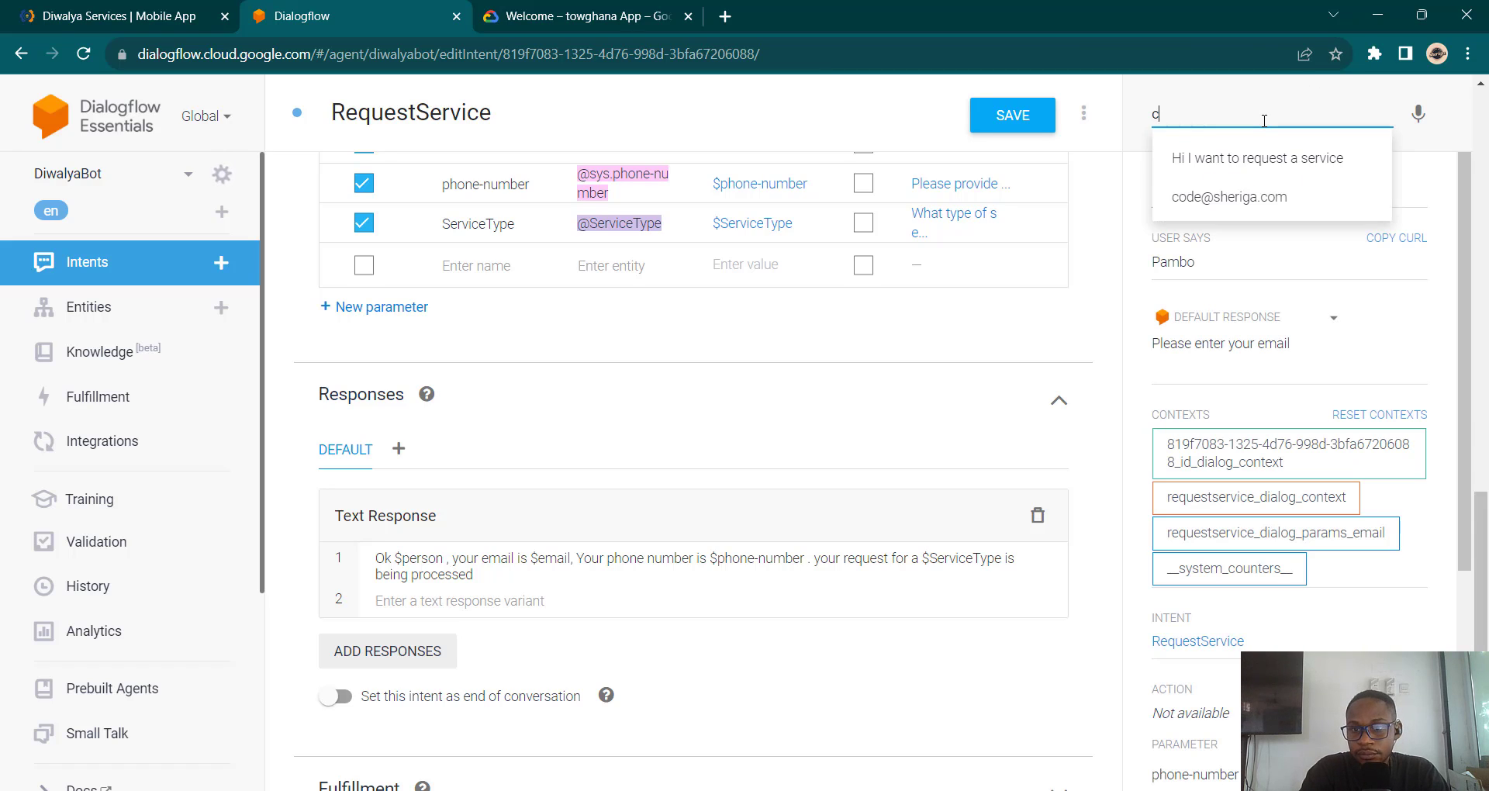
left_click(1257, 201)
key("Return")
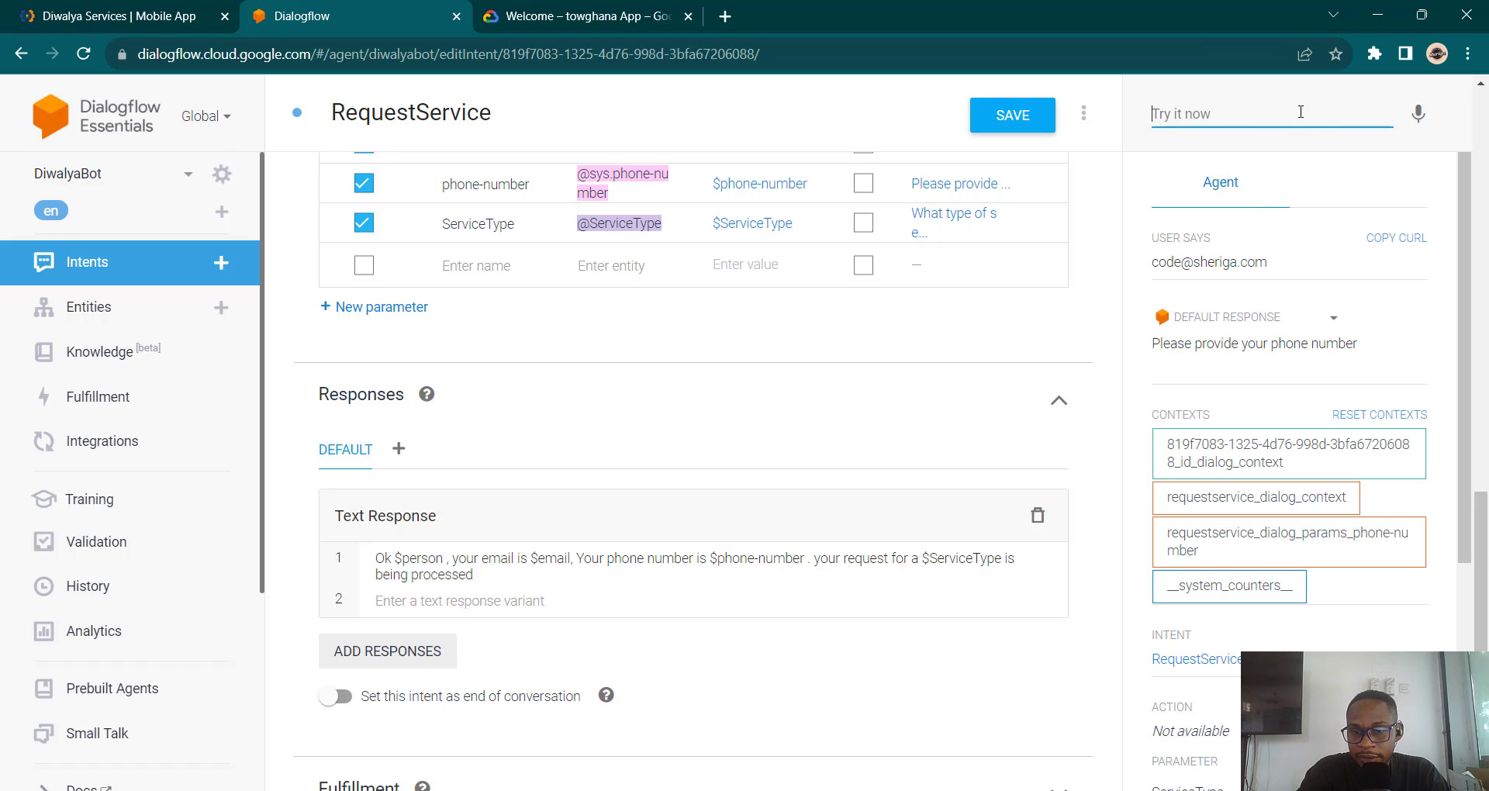
type("0")
left_click(1296, 153)
key("Return")
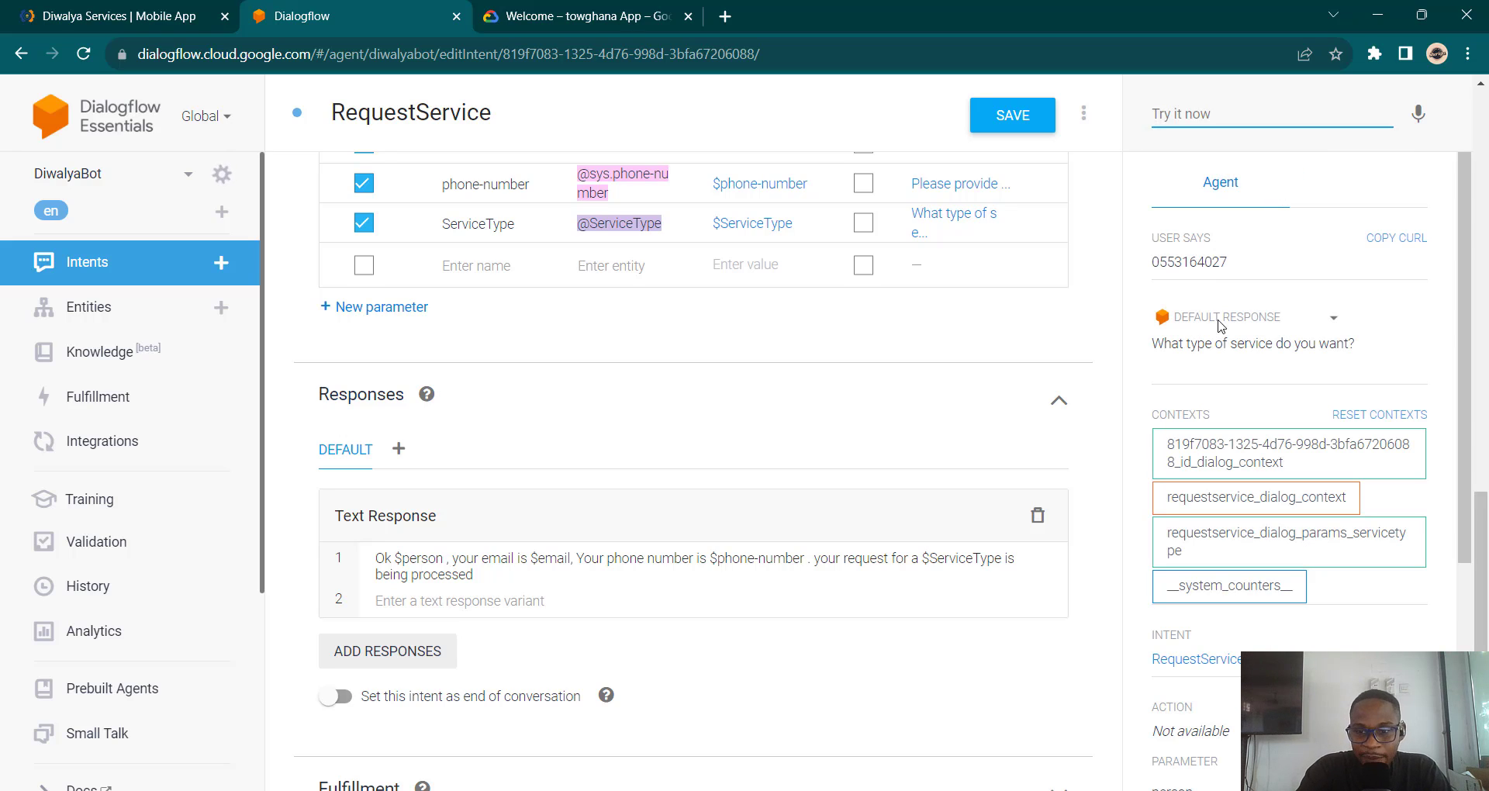
Step: Answer the service prompt with 'Mason', then with 'masonry'
type("Mas")
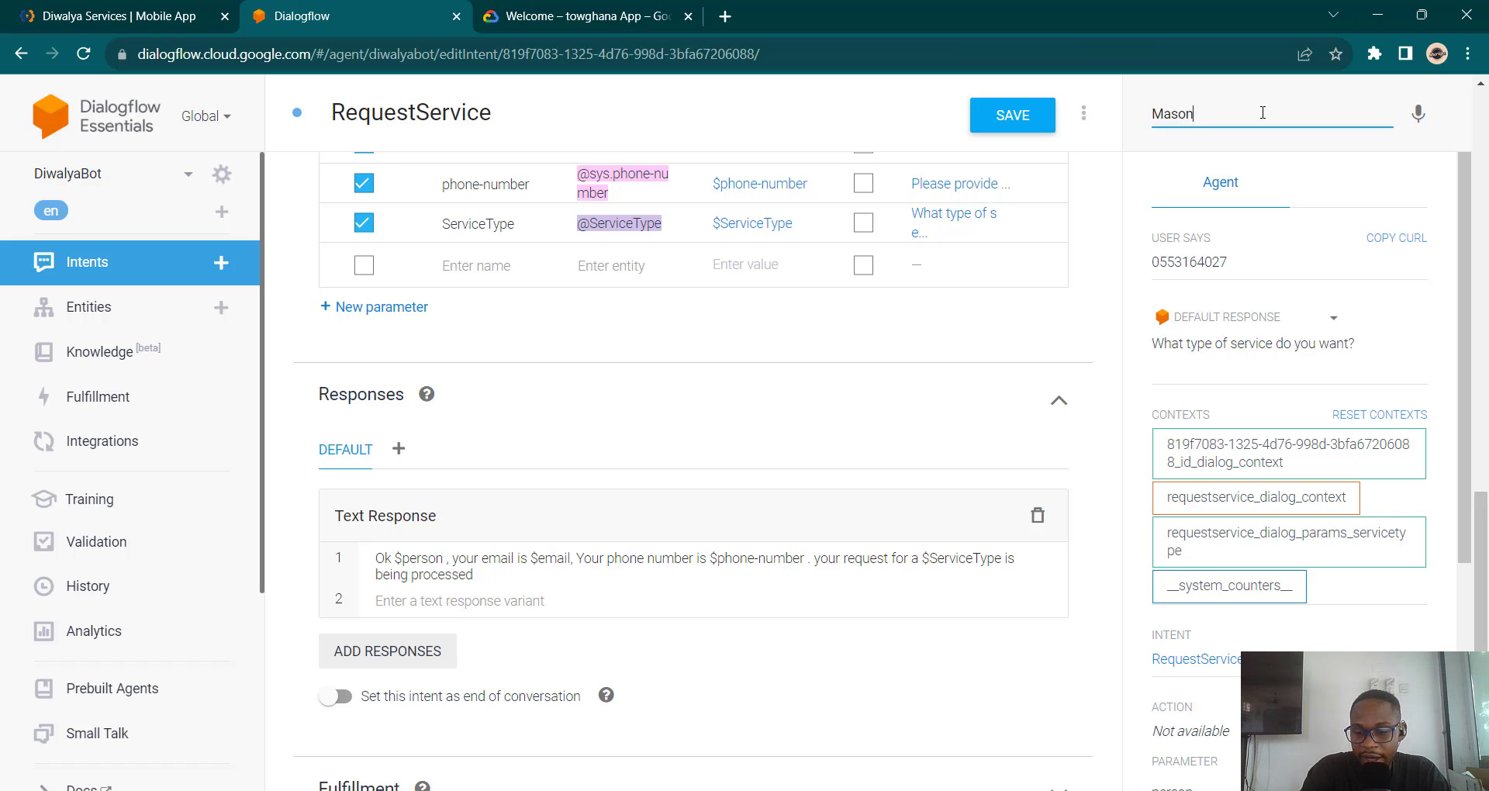
type("on")
key("Return")
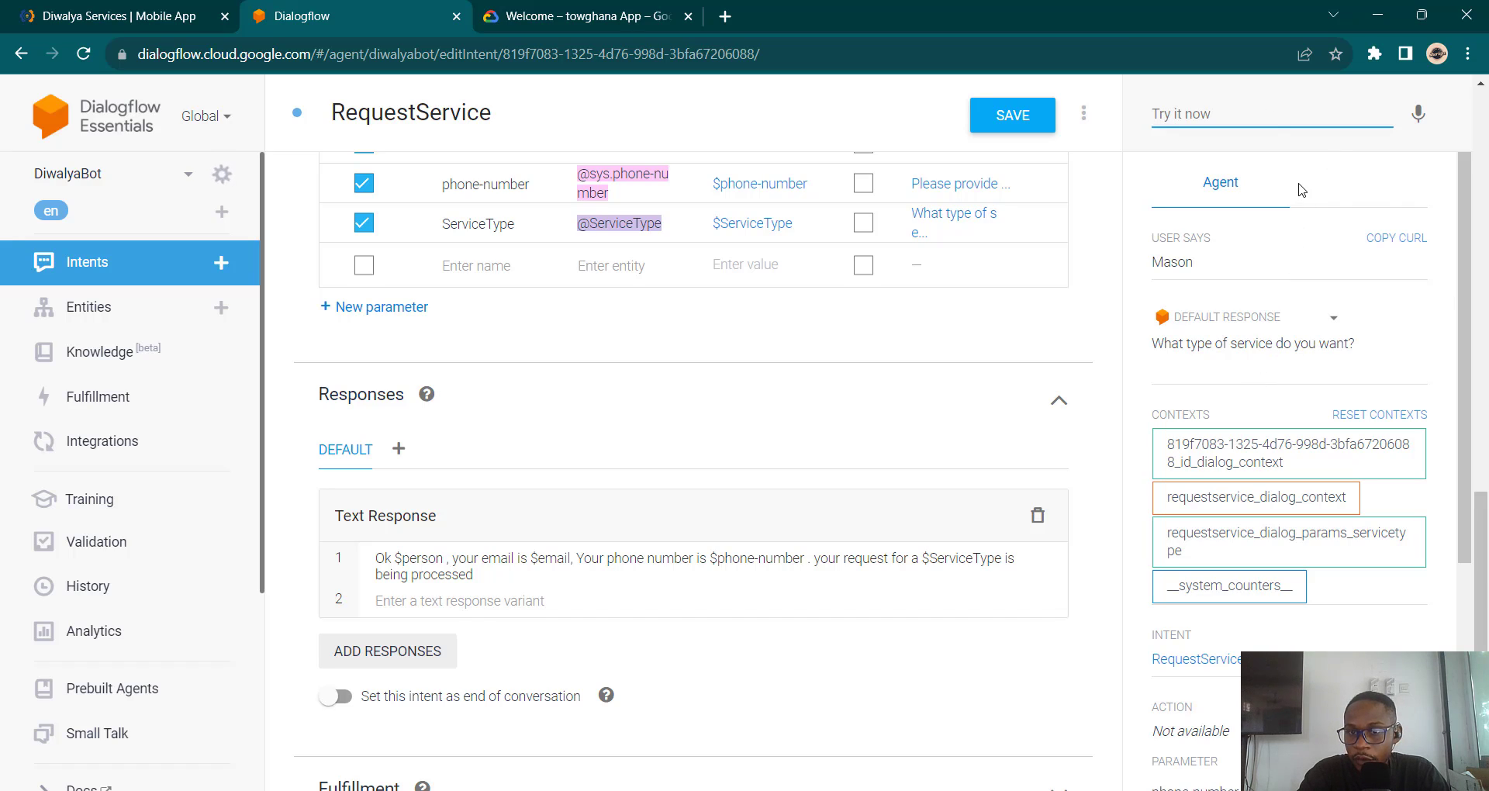
key("Down")
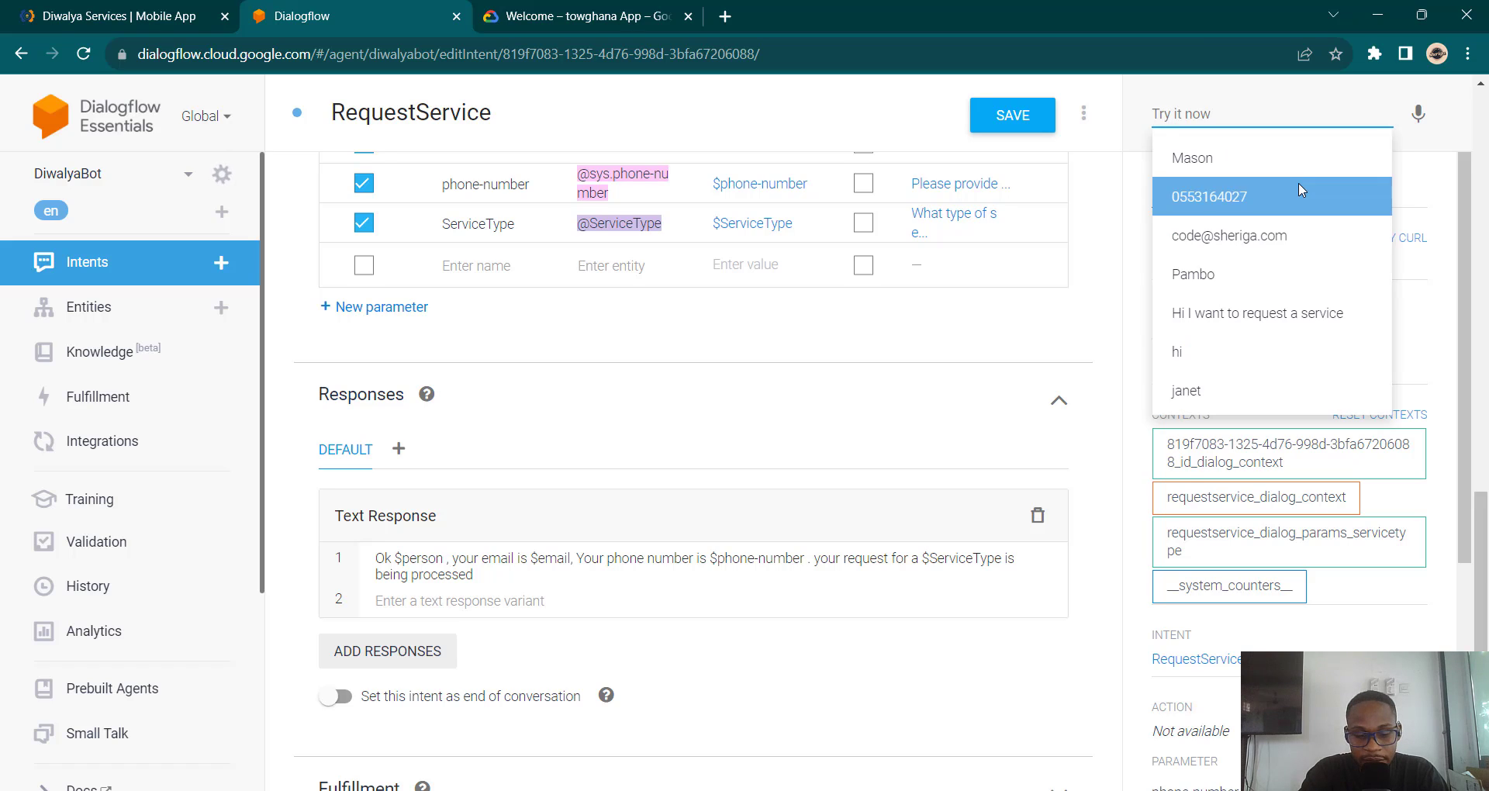
type("c")
key("BackSpace")
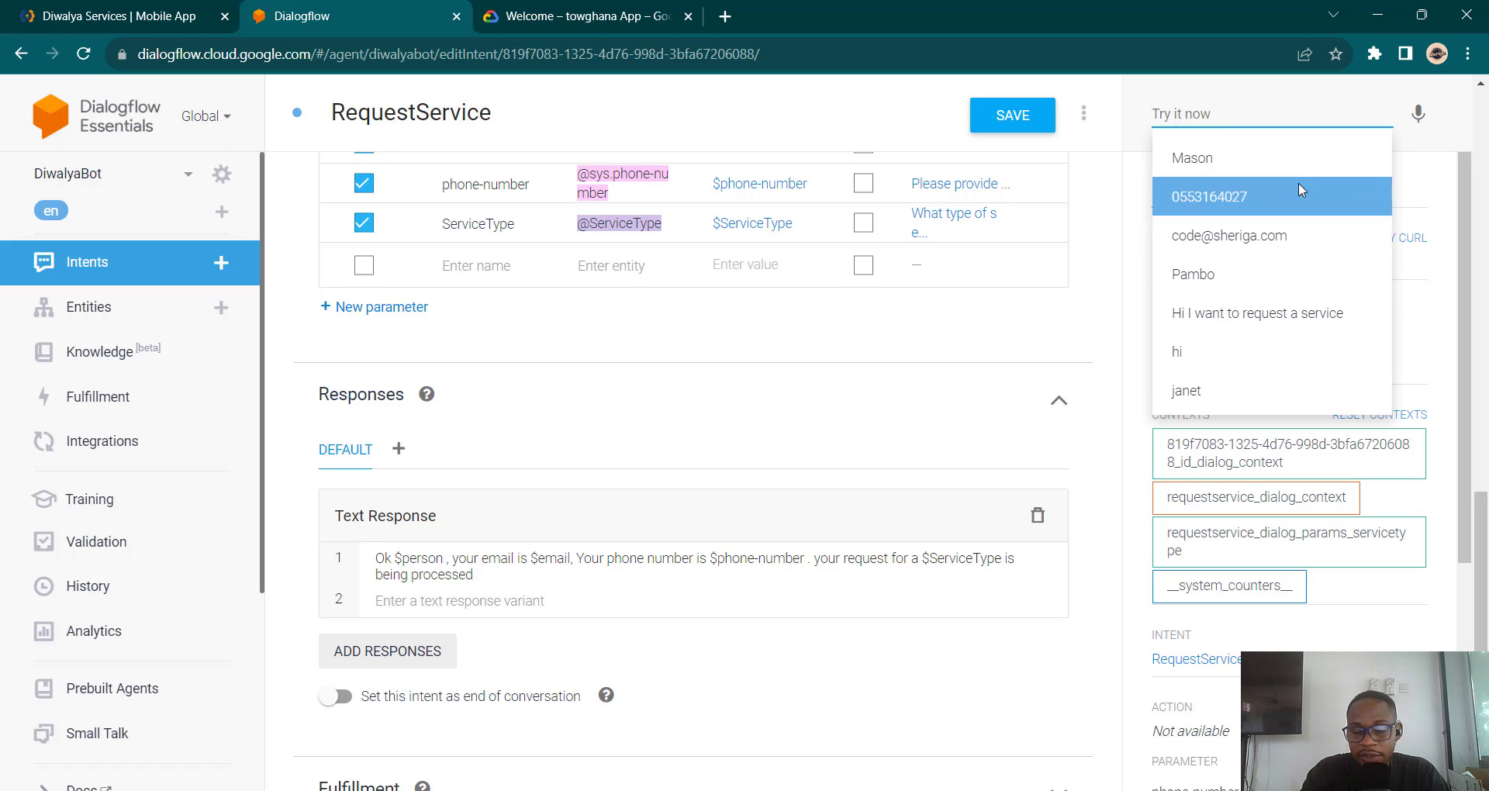
type("maso")
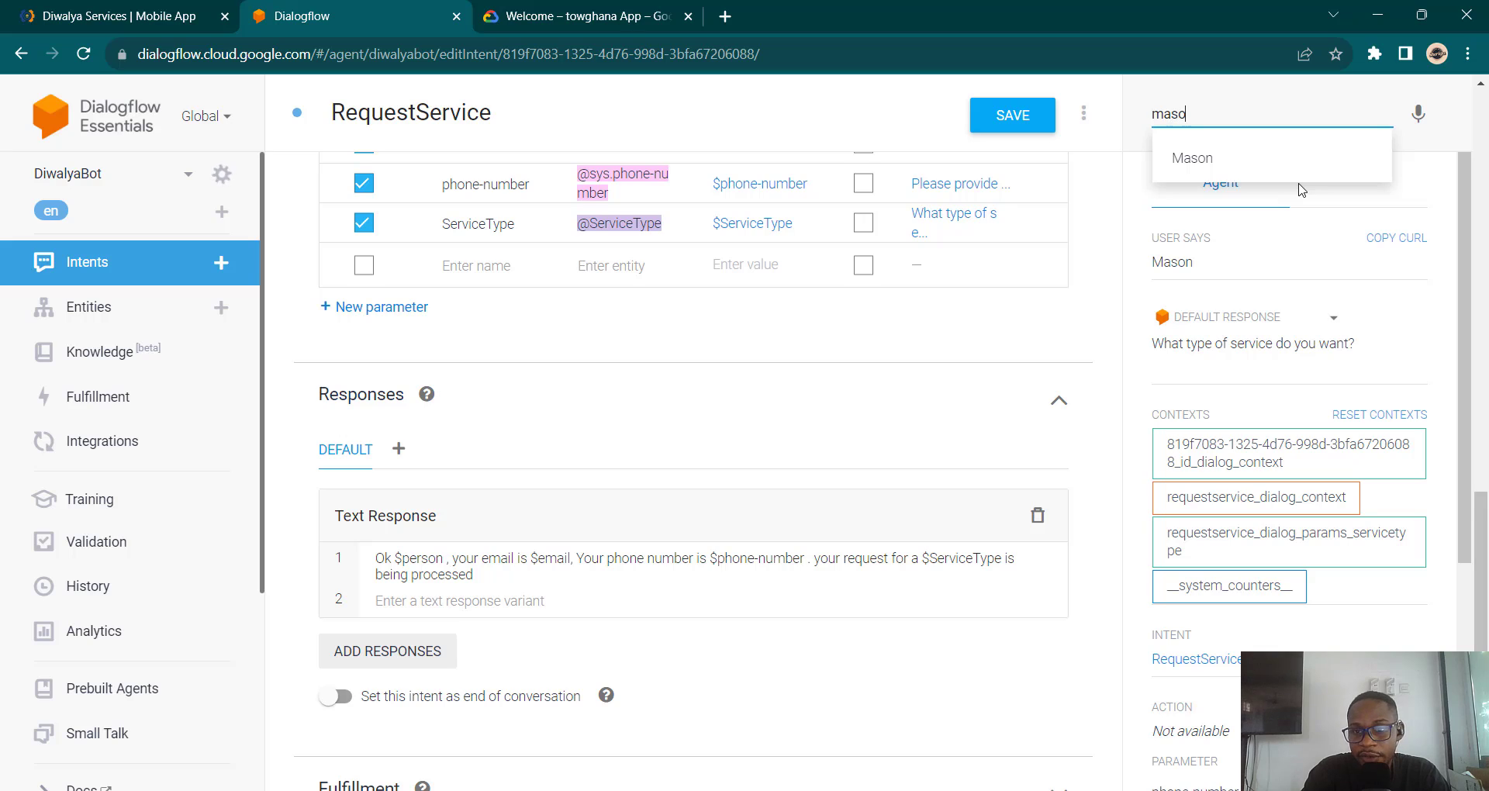
type("nry")
key("Return")
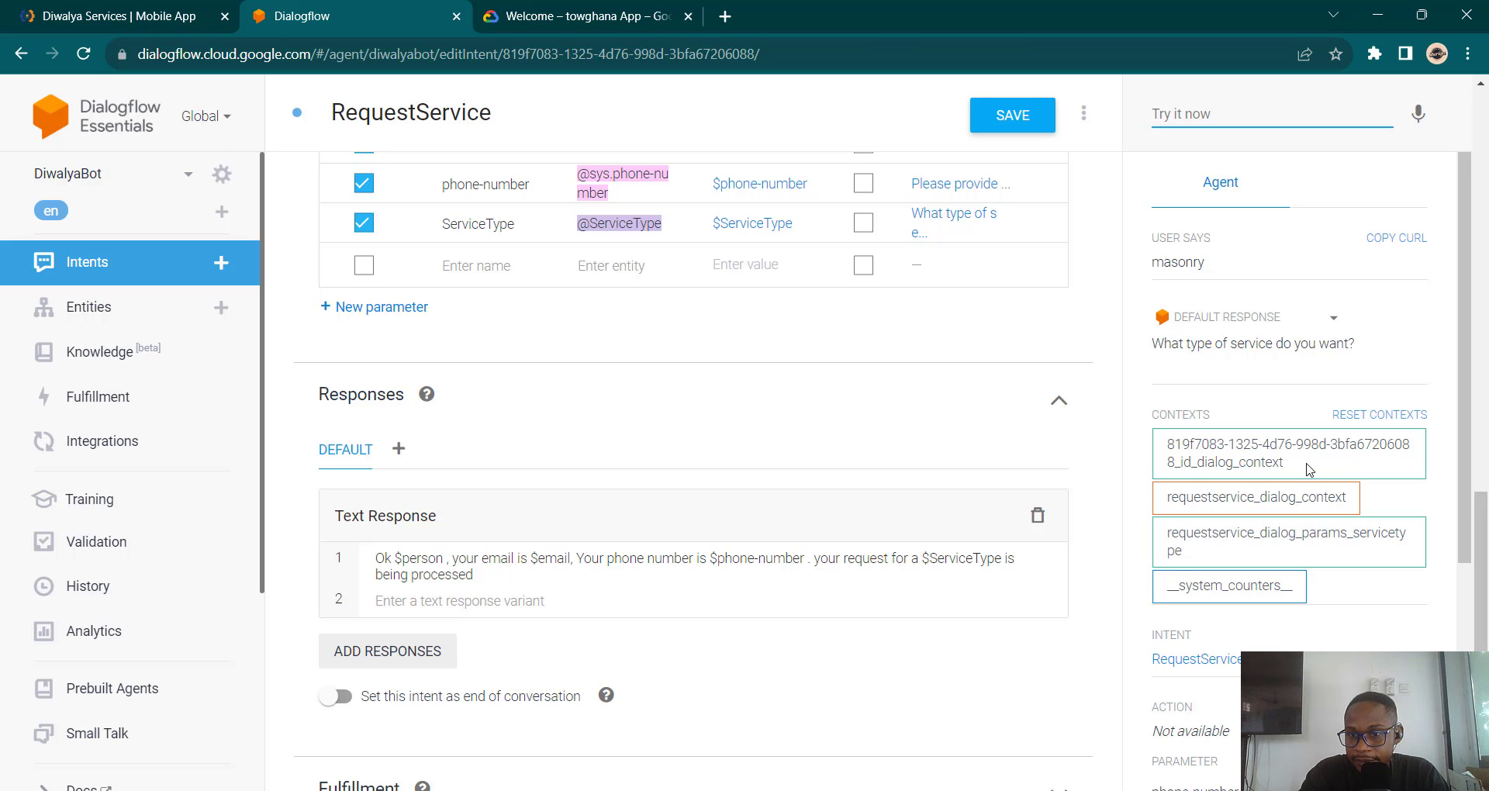
Step: Send 'carpenter' as the requested service
left_click(1332, 370)
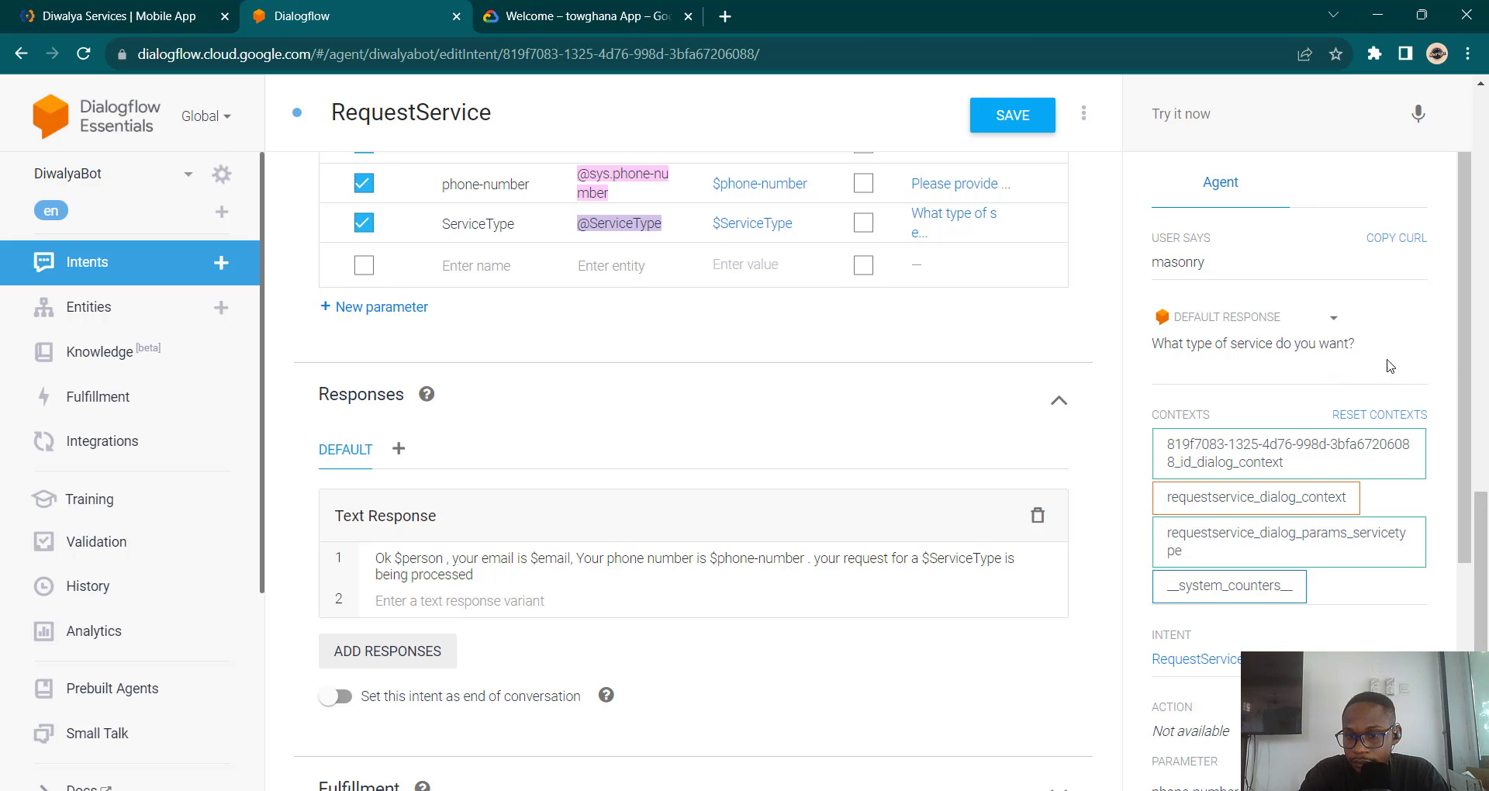
scroll(1338, 368, "down", 3)
scroll(1347, 366, "up", 3)
left_click(1218, 122)
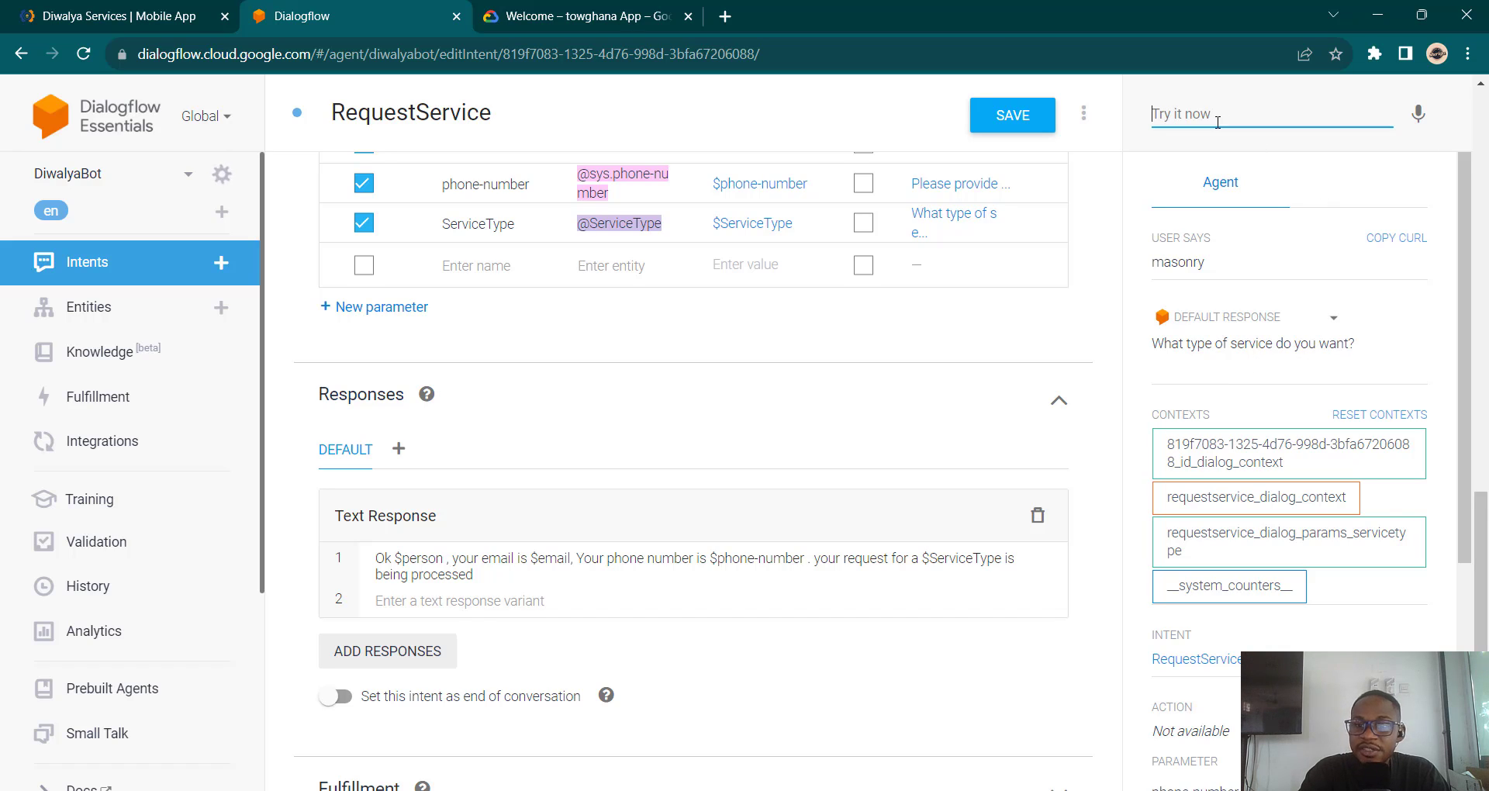
type("car")
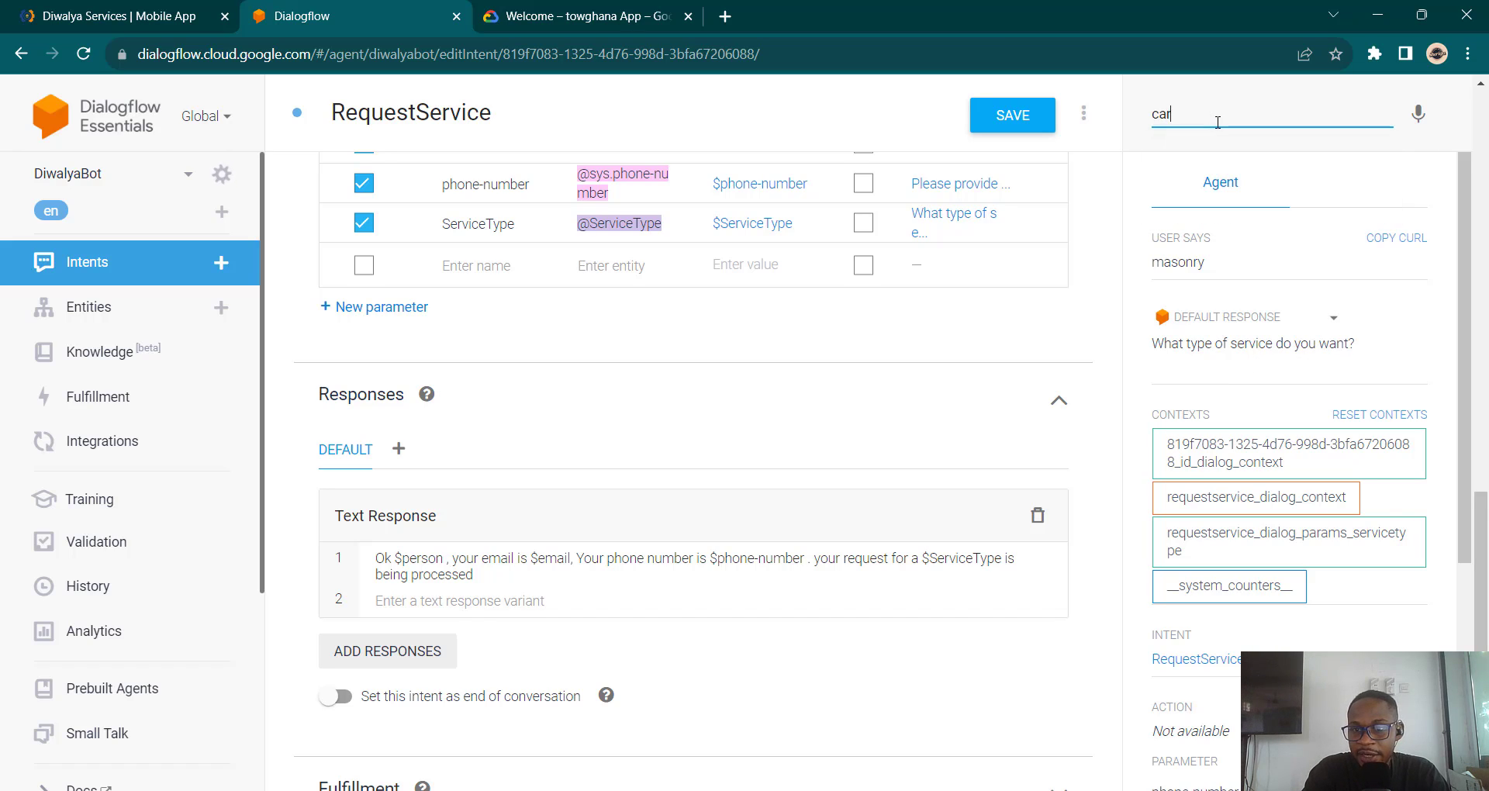
type("penter")
key("Return")
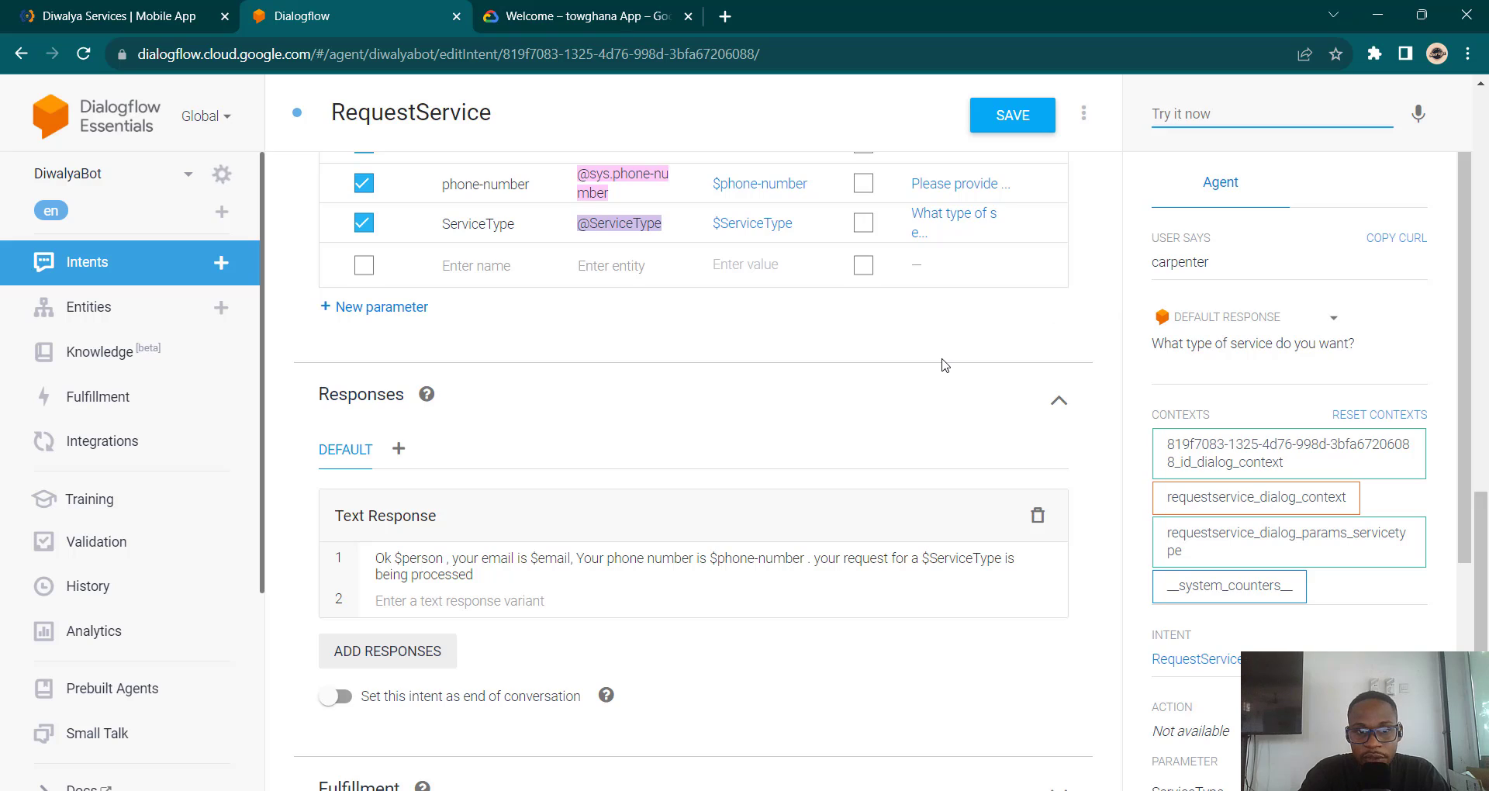
Step: Check the ServiceType prompt without changes and re-save the RequestService intent
scroll(945, 365, "up", 3)
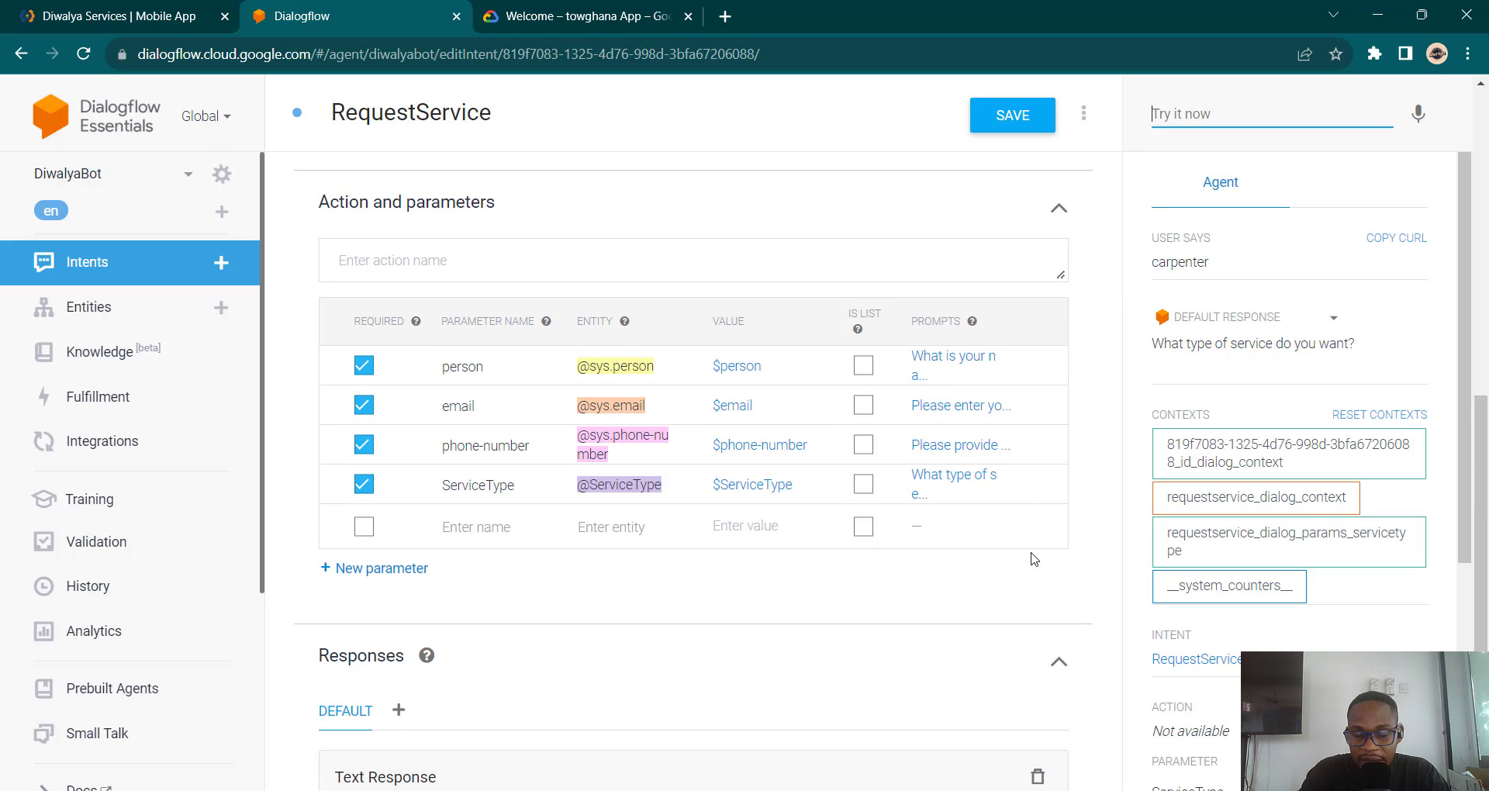
scroll(1036, 557, "down", 4)
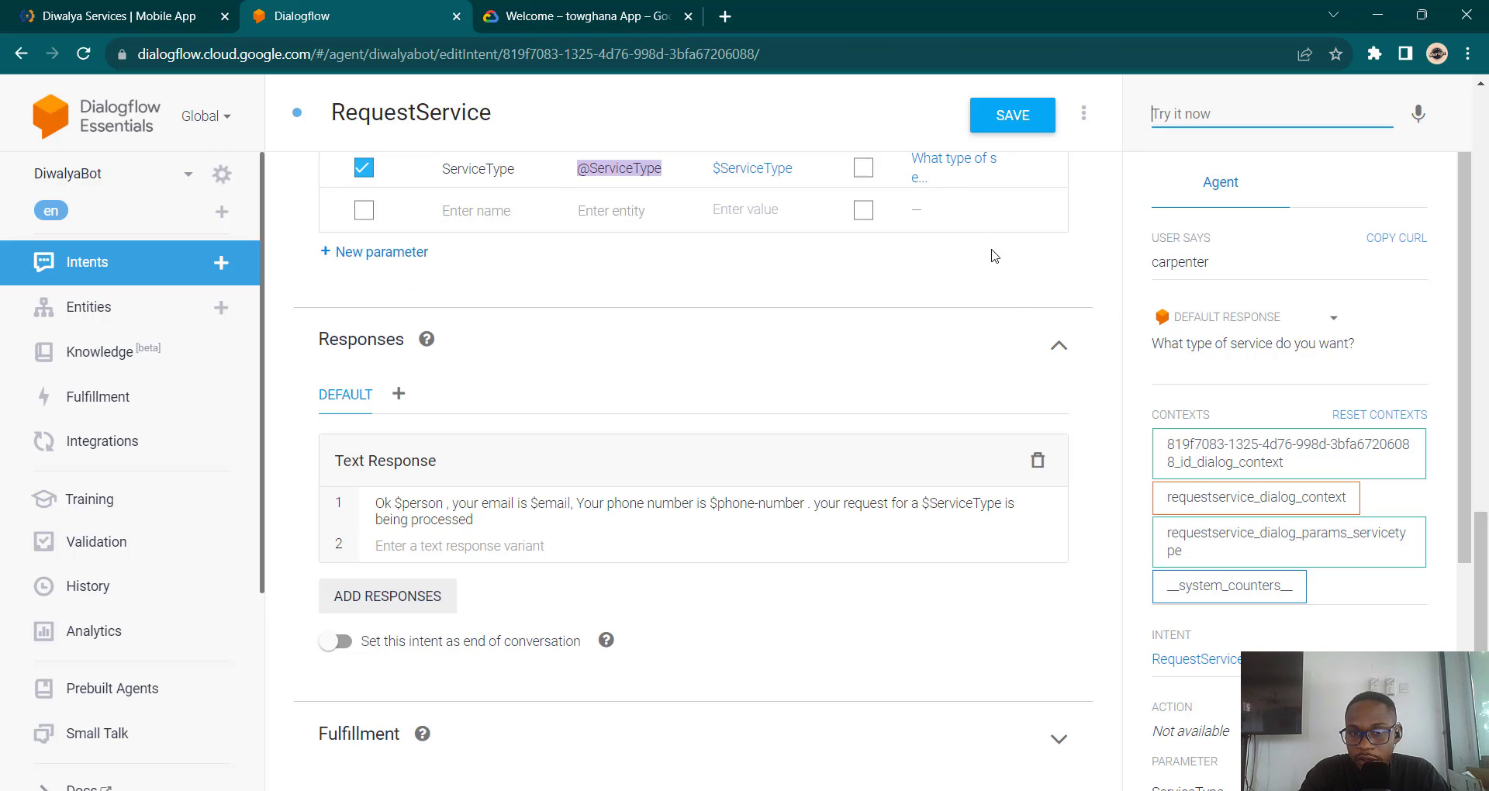
scroll(879, 255, "up", 2)
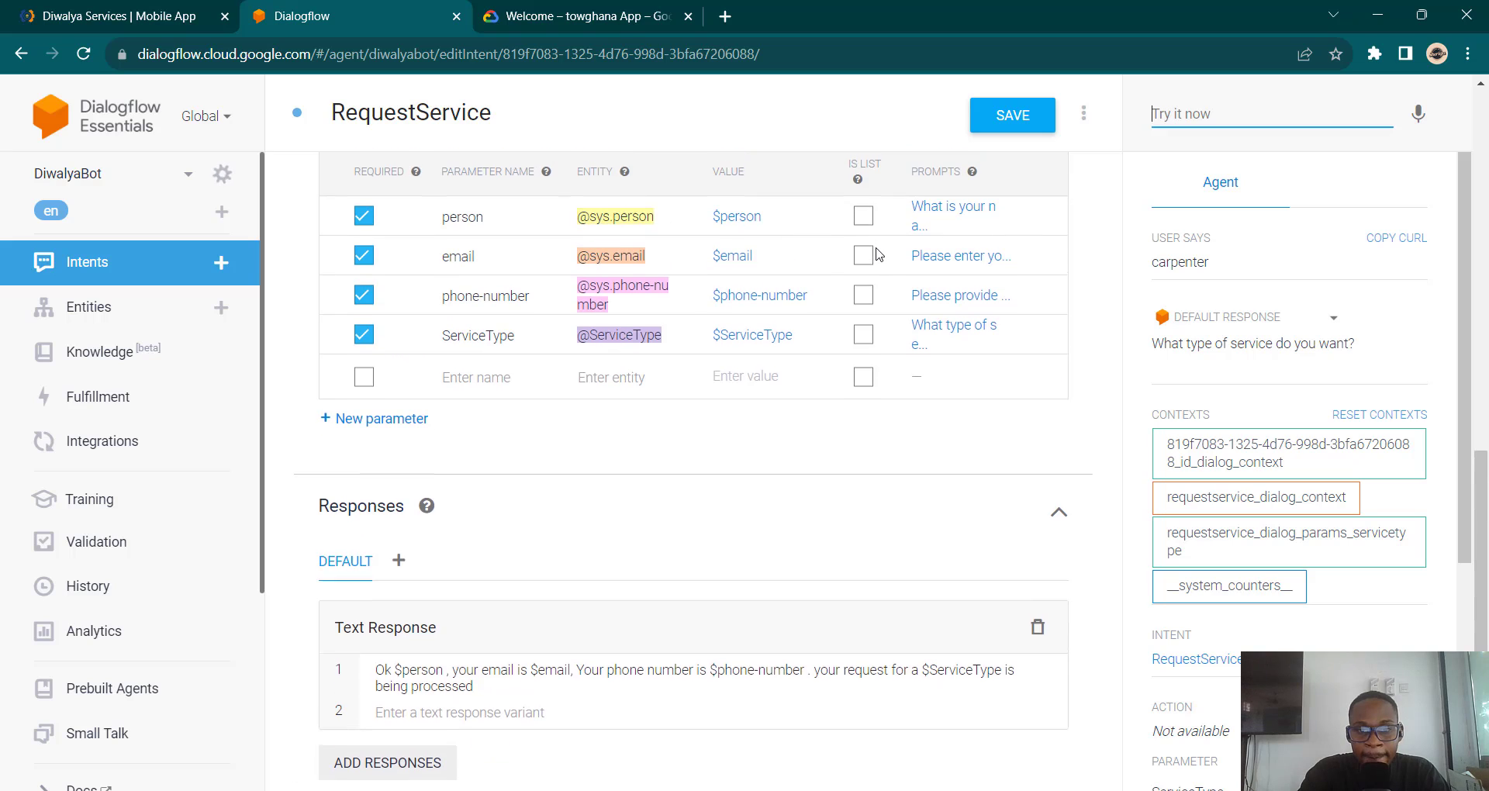
left_click(943, 341)
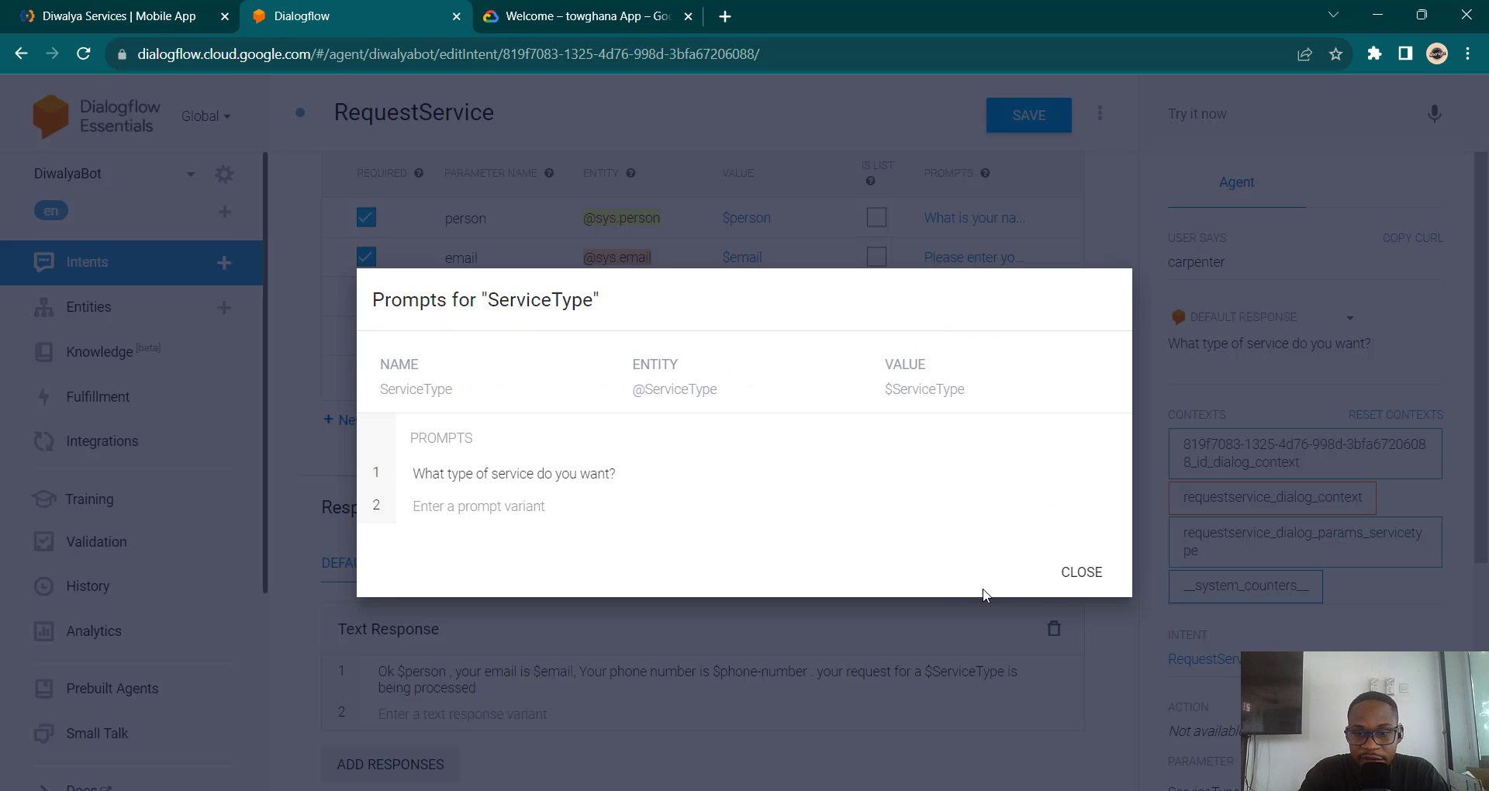
left_click(1087, 574)
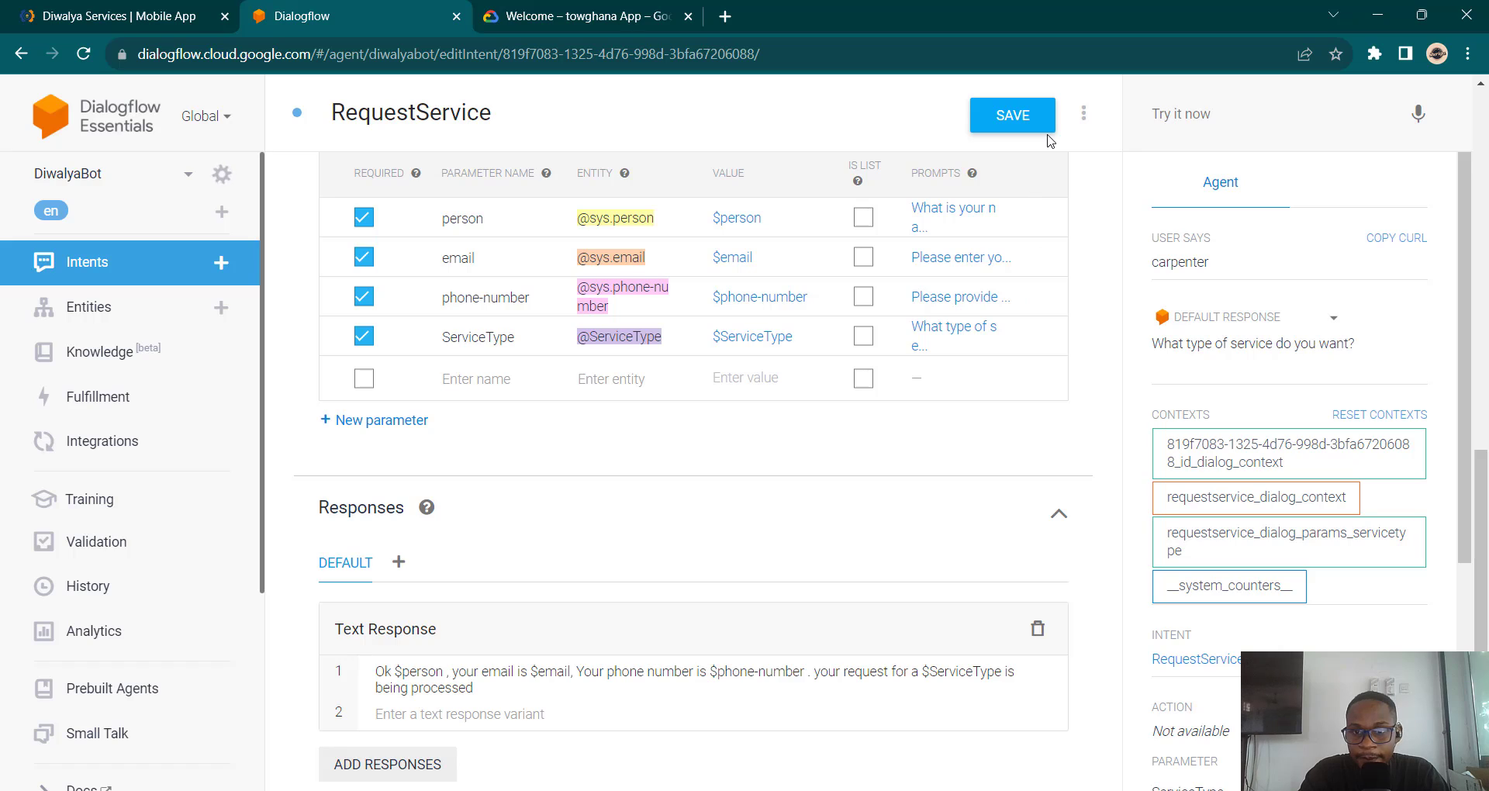
left_click(1014, 118)
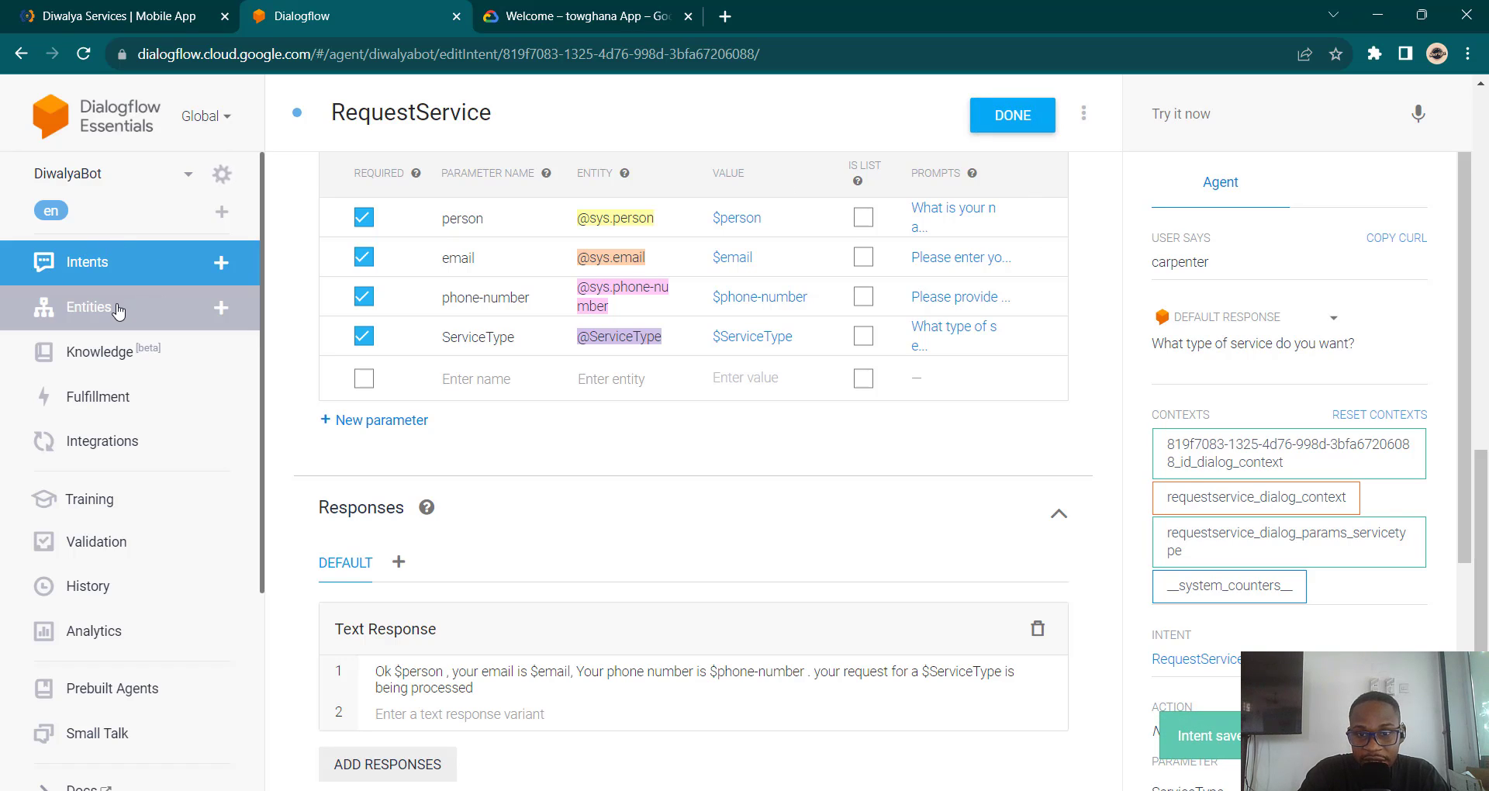
Step: Go to the agent's Entities page
scroll(487, 412, "up", 5)
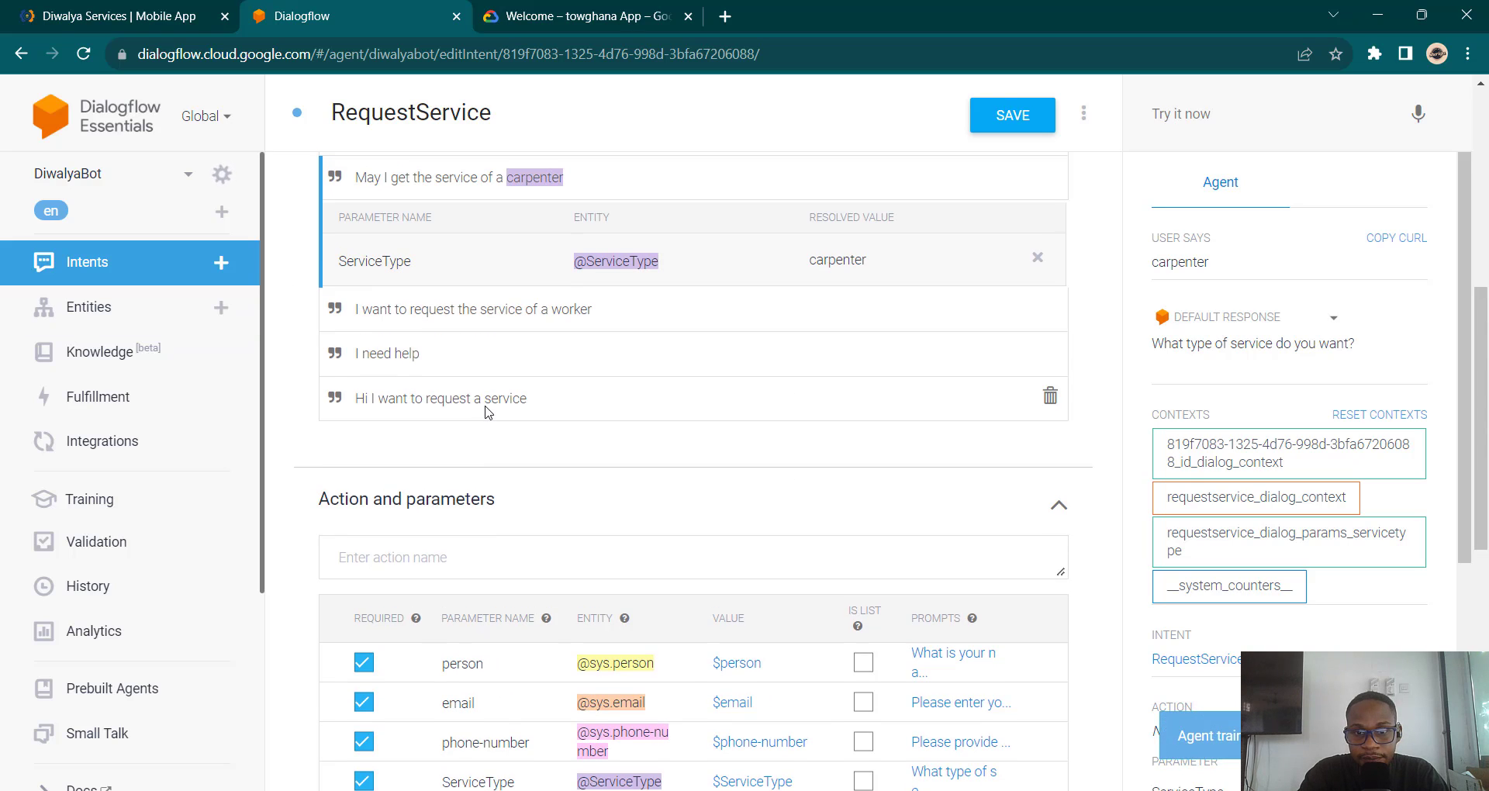
scroll(487, 412, "down", 1)
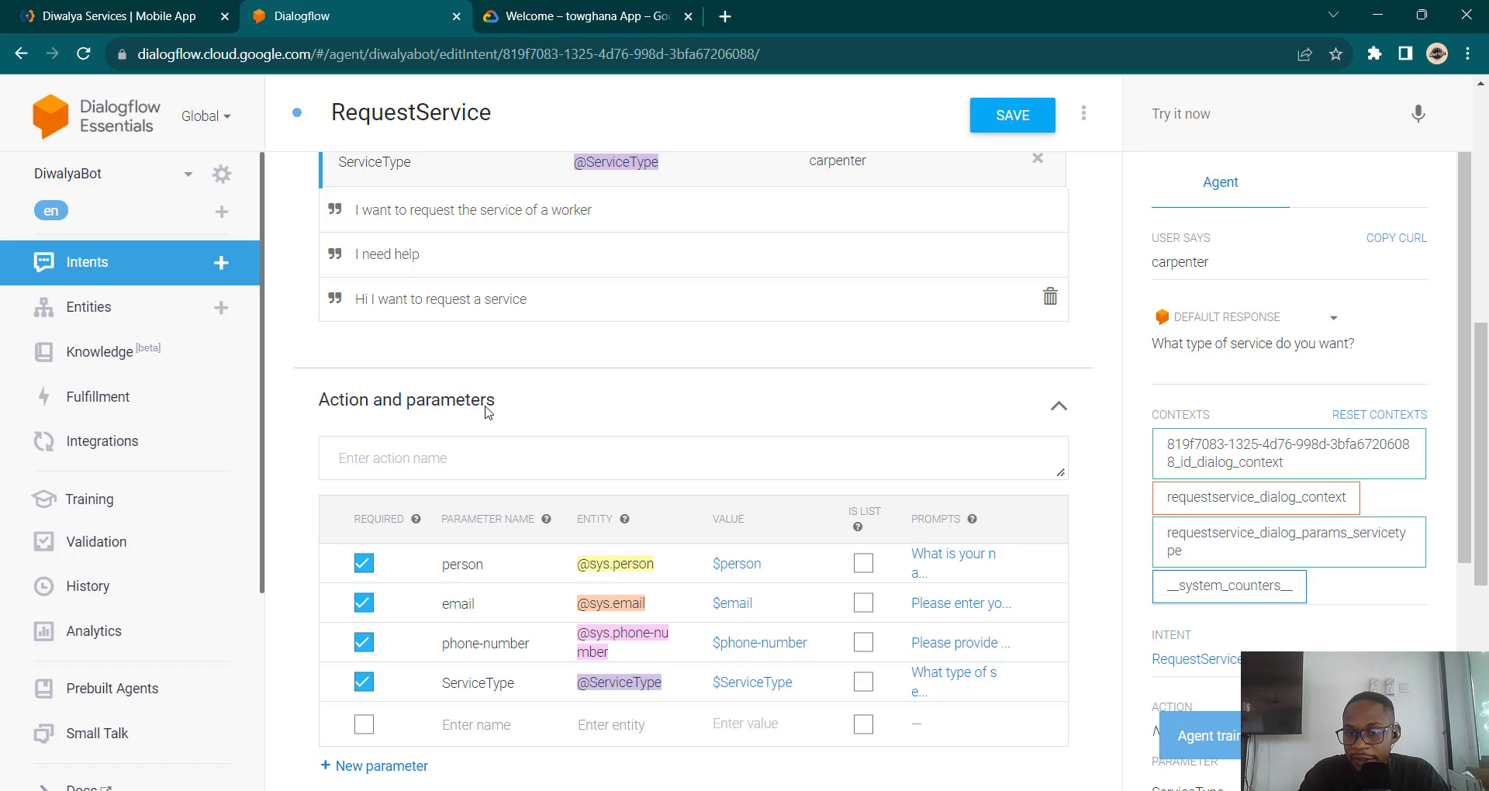
scroll(487, 412, "down", 2)
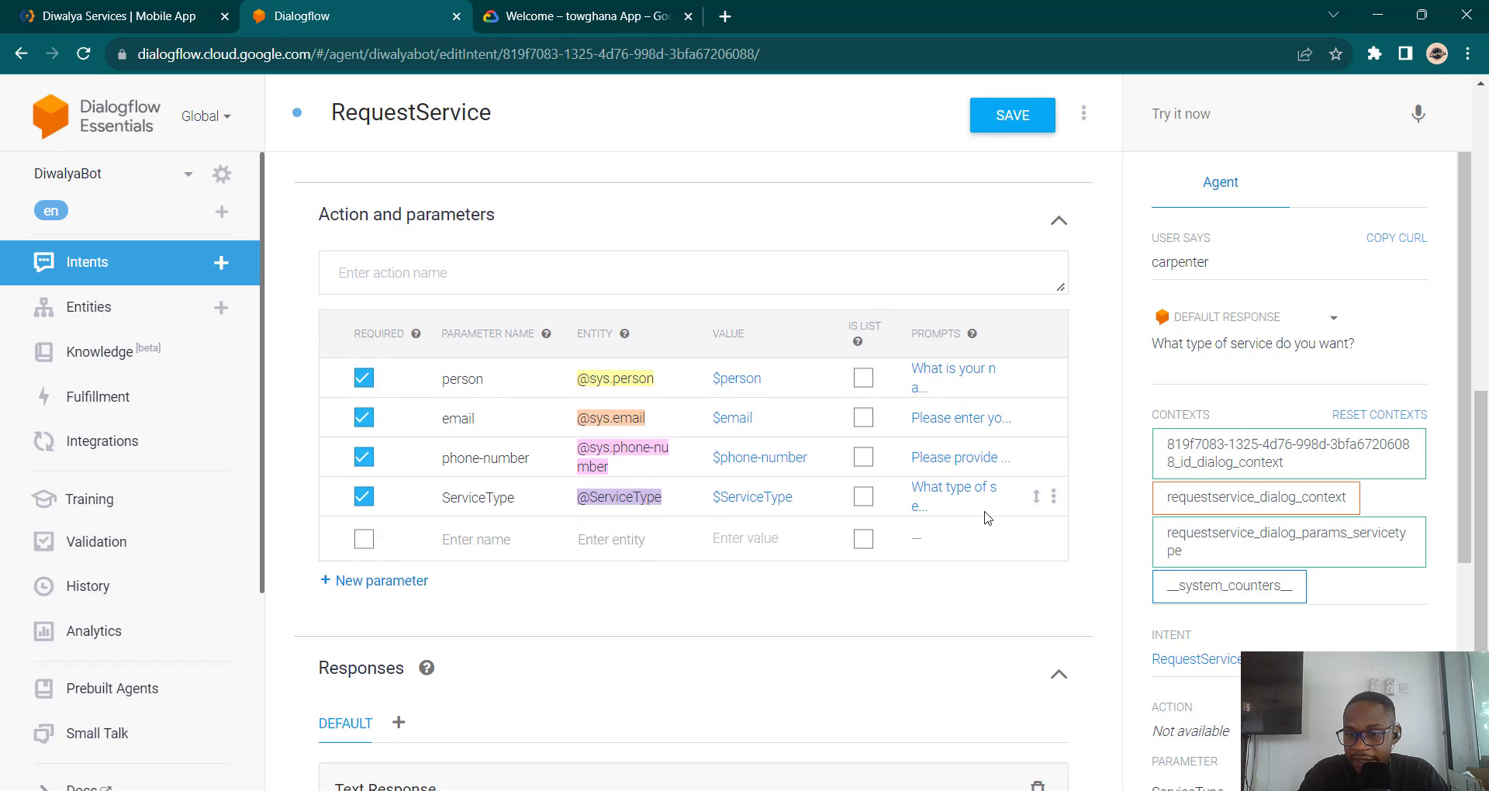
left_click(137, 299)
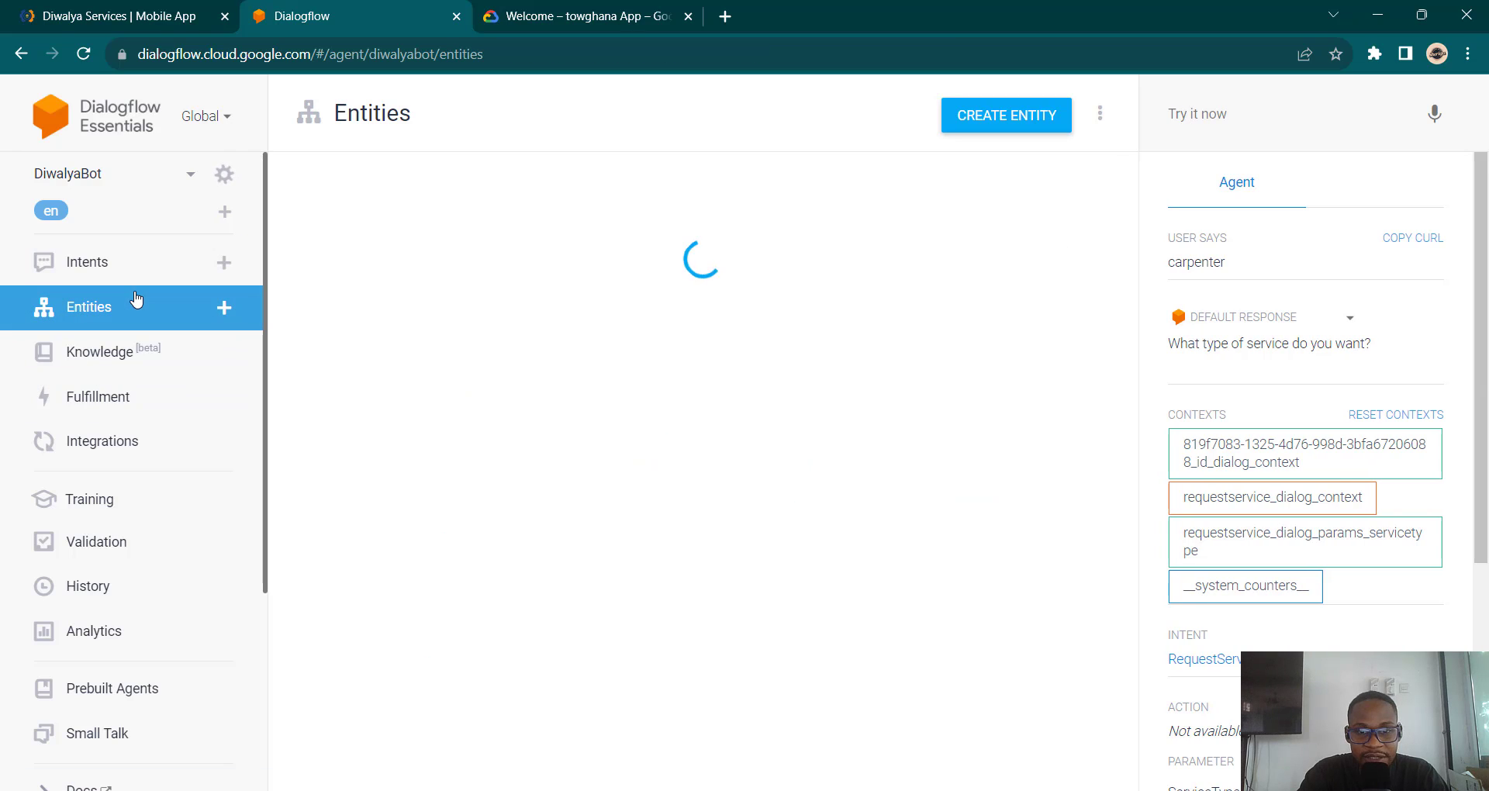
Step: Turn on fuzzy matching for ServiceType, save it, and return to the Intents list
left_click(417, 322)
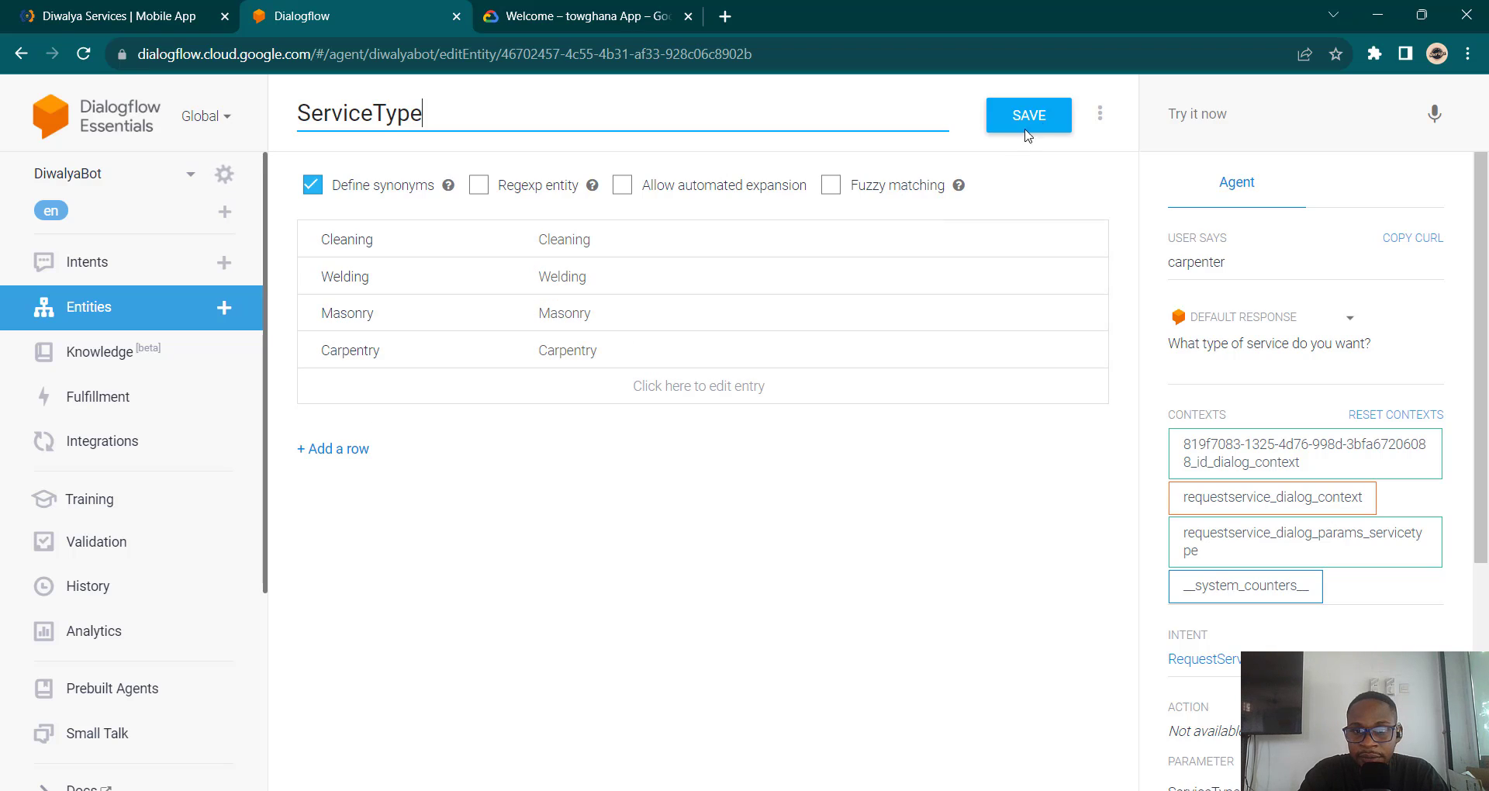
left_click(830, 185)
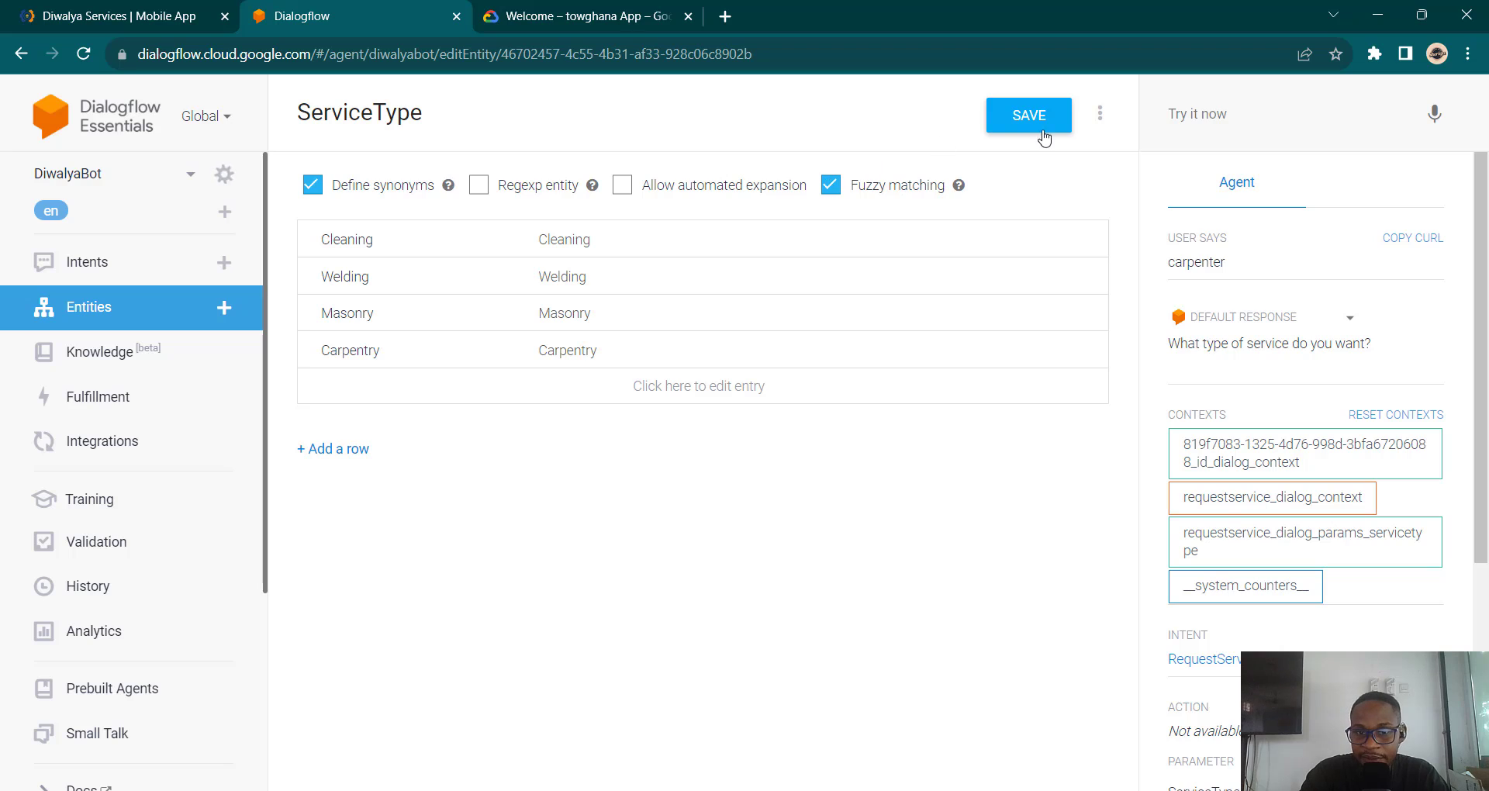
left_click(1014, 132)
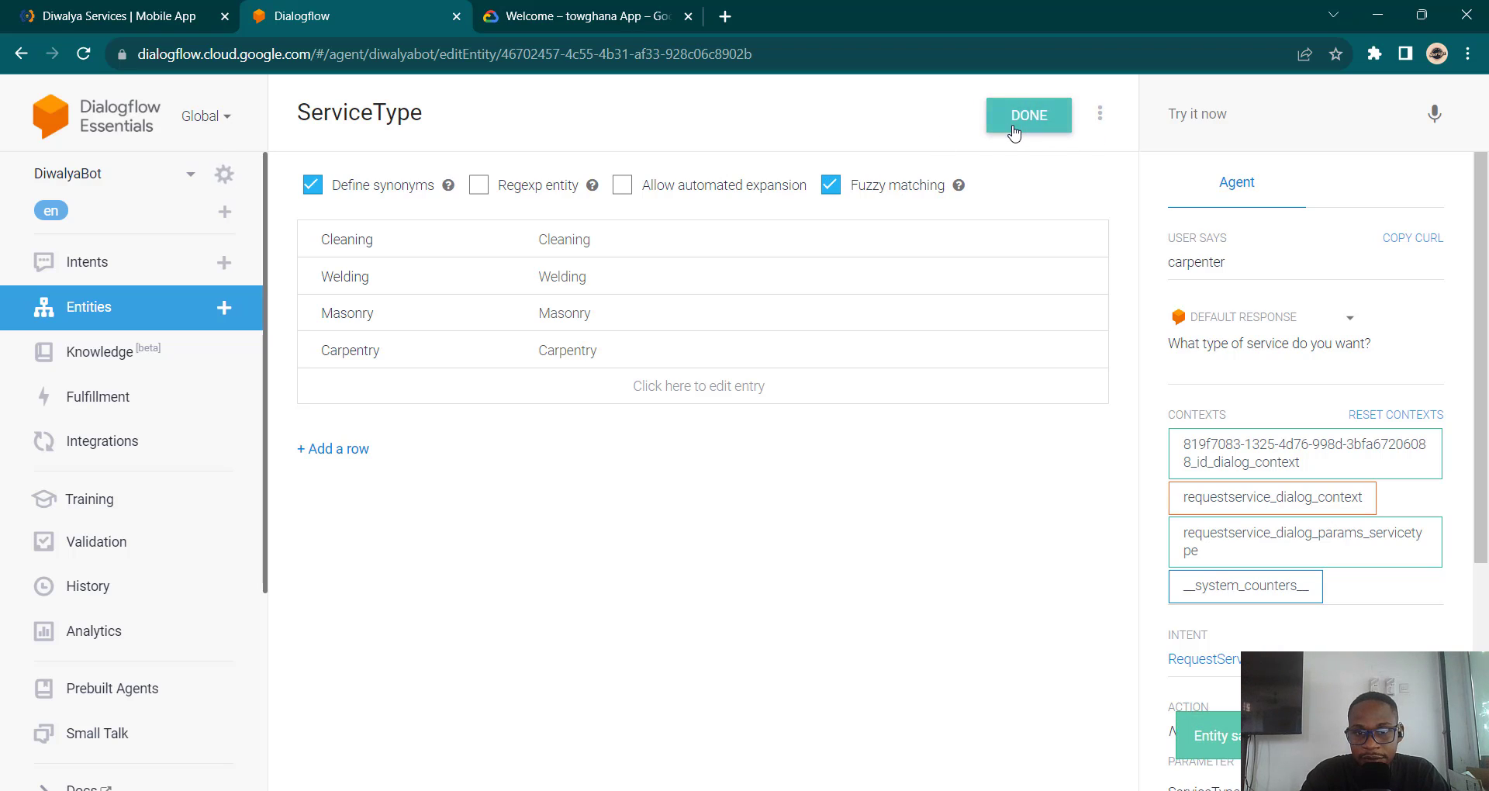
left_click(108, 279)
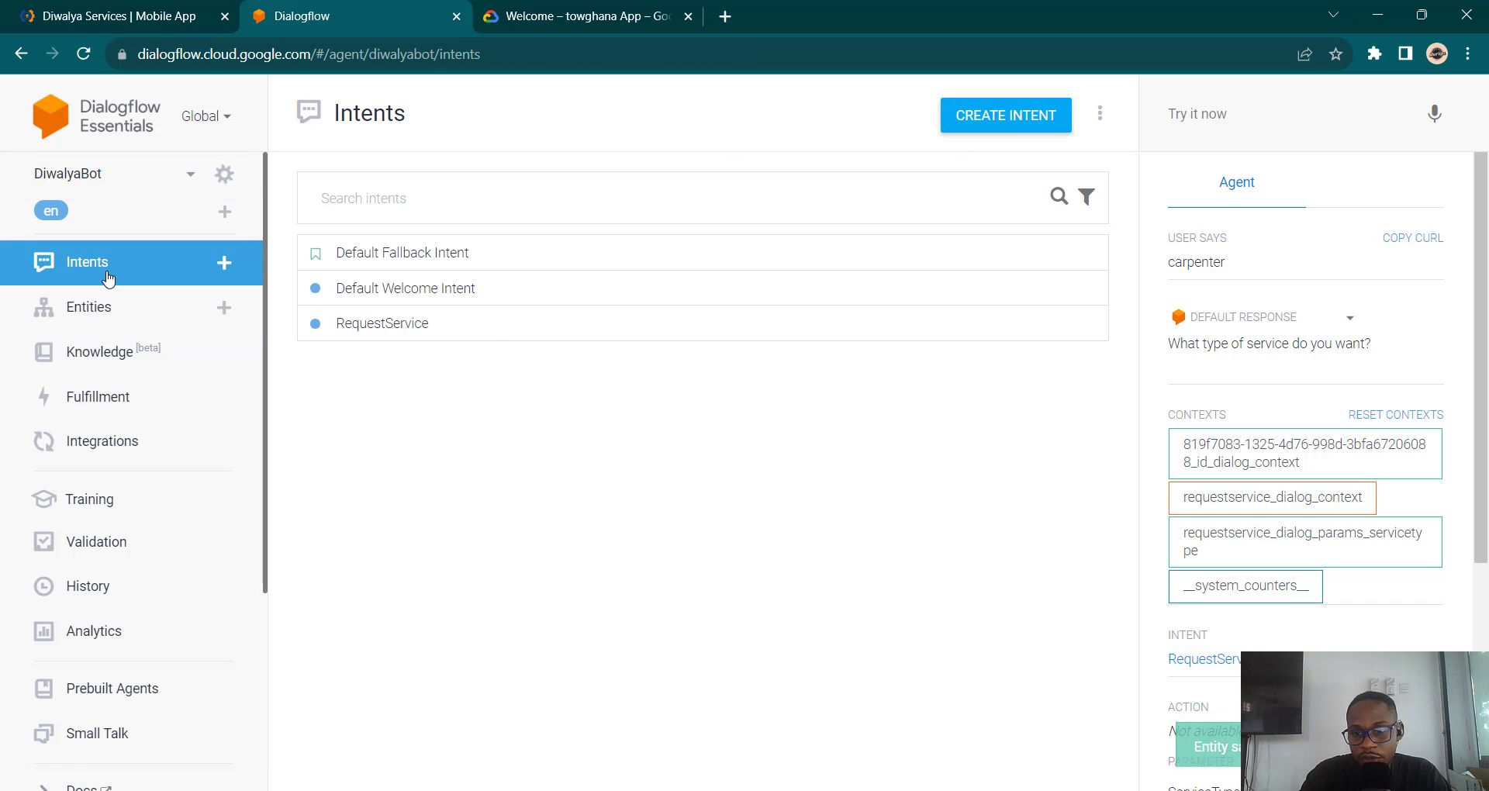
Step: Resend 'carpenter', 'Hi I want to request a service' and 'carpenter' from test history
left_click(1251, 113)
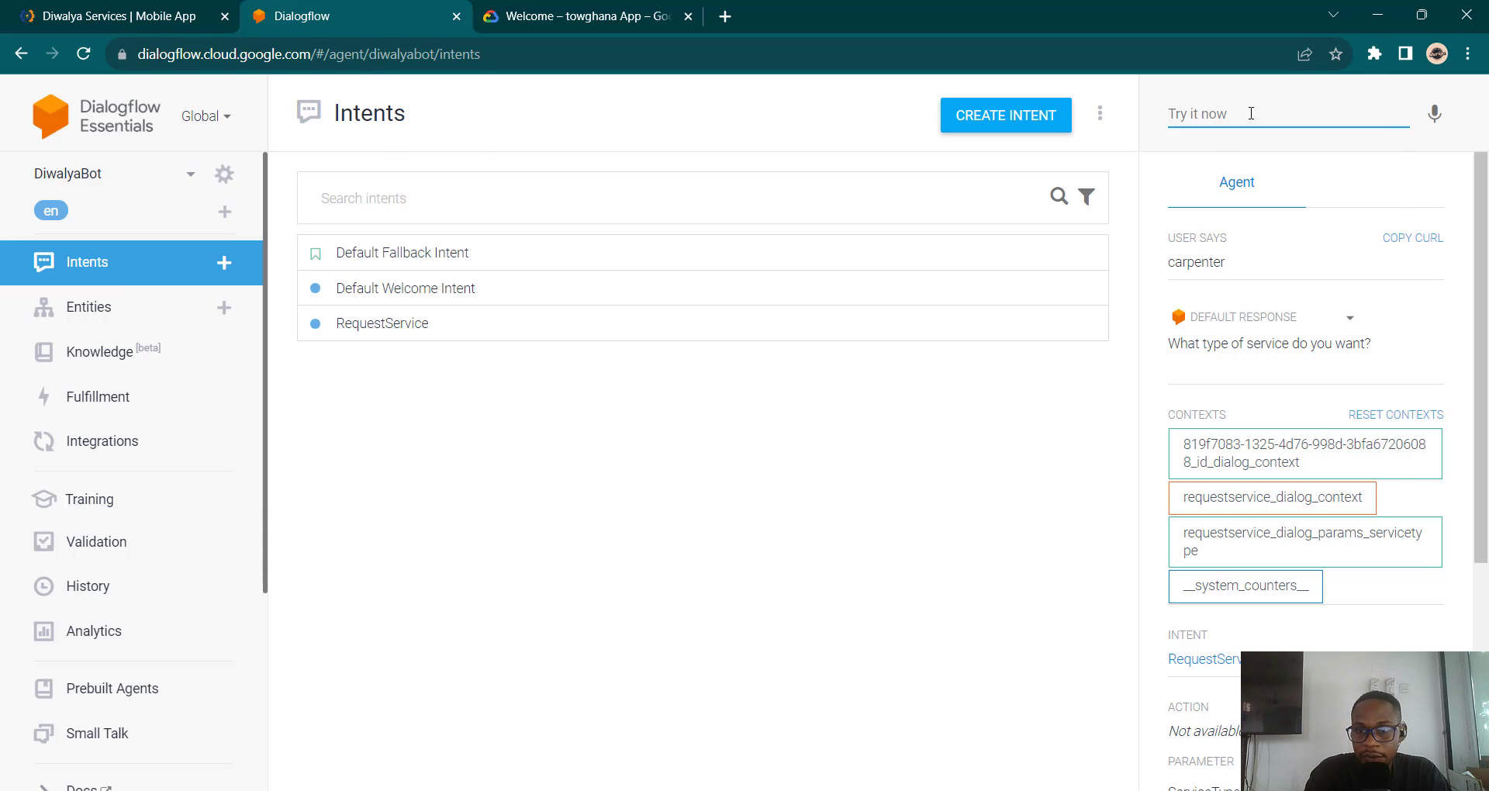
key("Up")
key("Down")
key("Down")
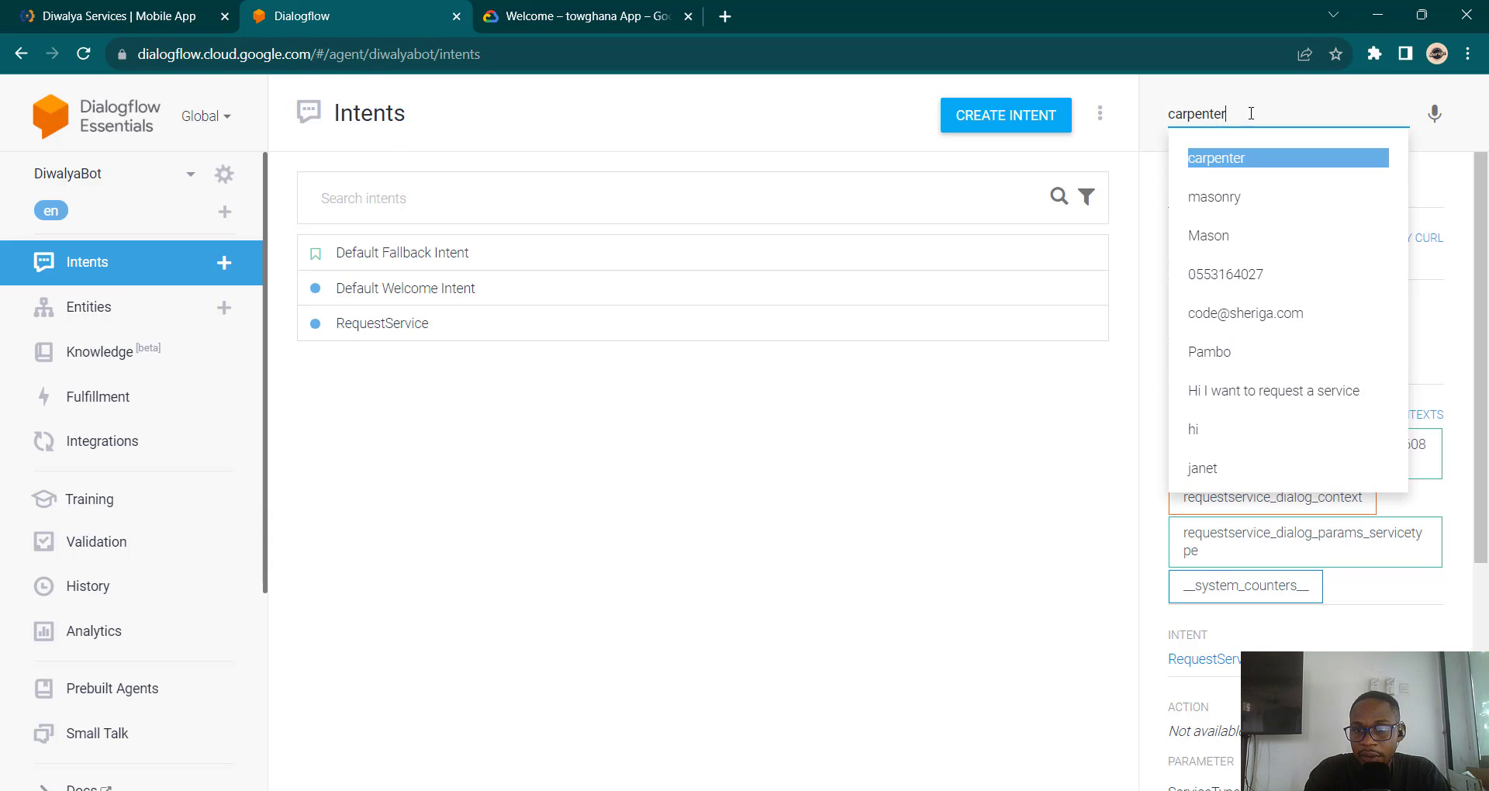
key("Return")
key("BackSpace")
key("BackSpace")
key("BackSpace")
key("BackSpace")
key("BackSpace")
key("BackSpace")
key("BackSpace")
key("BackSpace")
key("BackSpace")
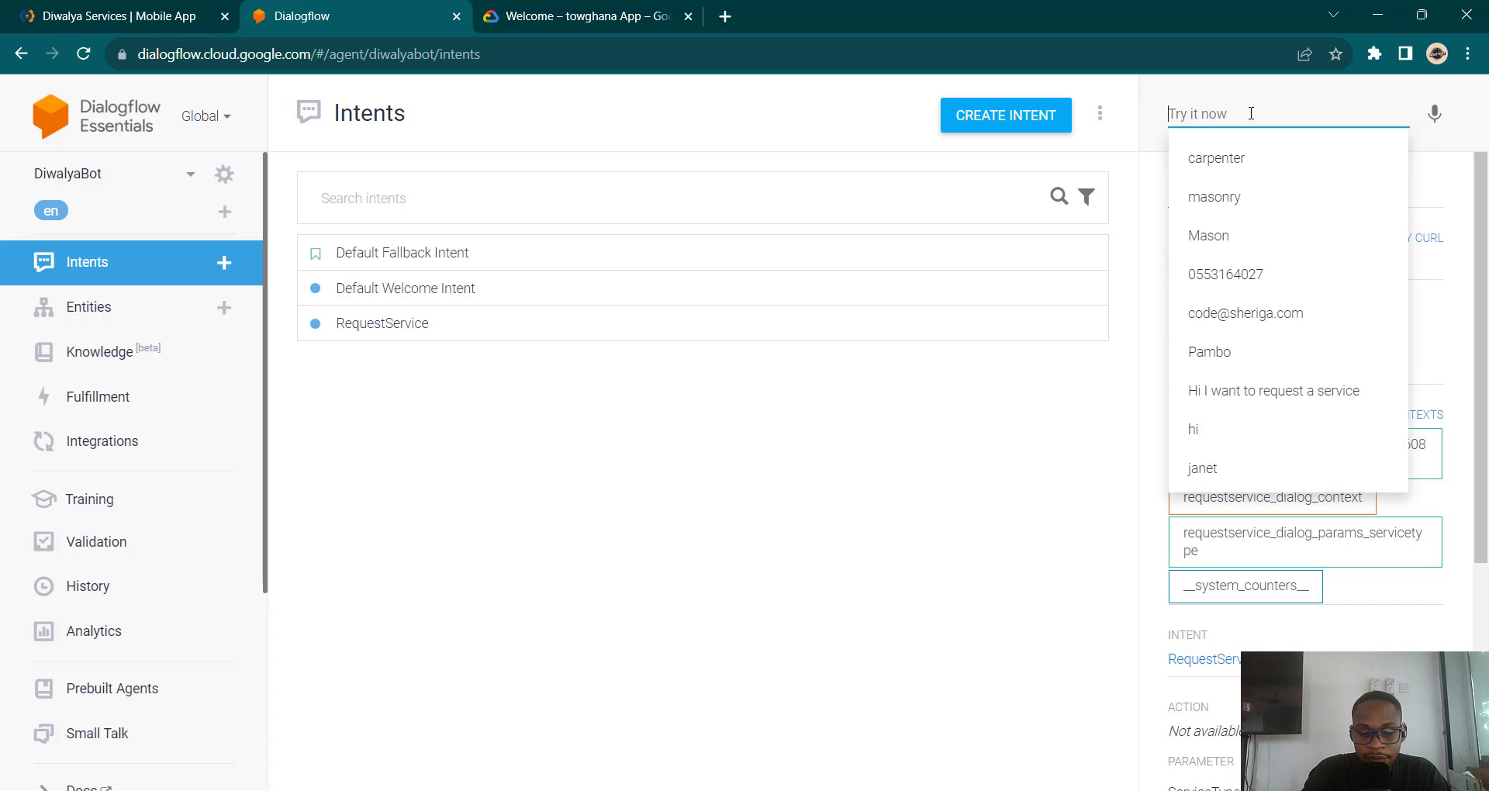
type("Hi")
key("Down")
key("Return")
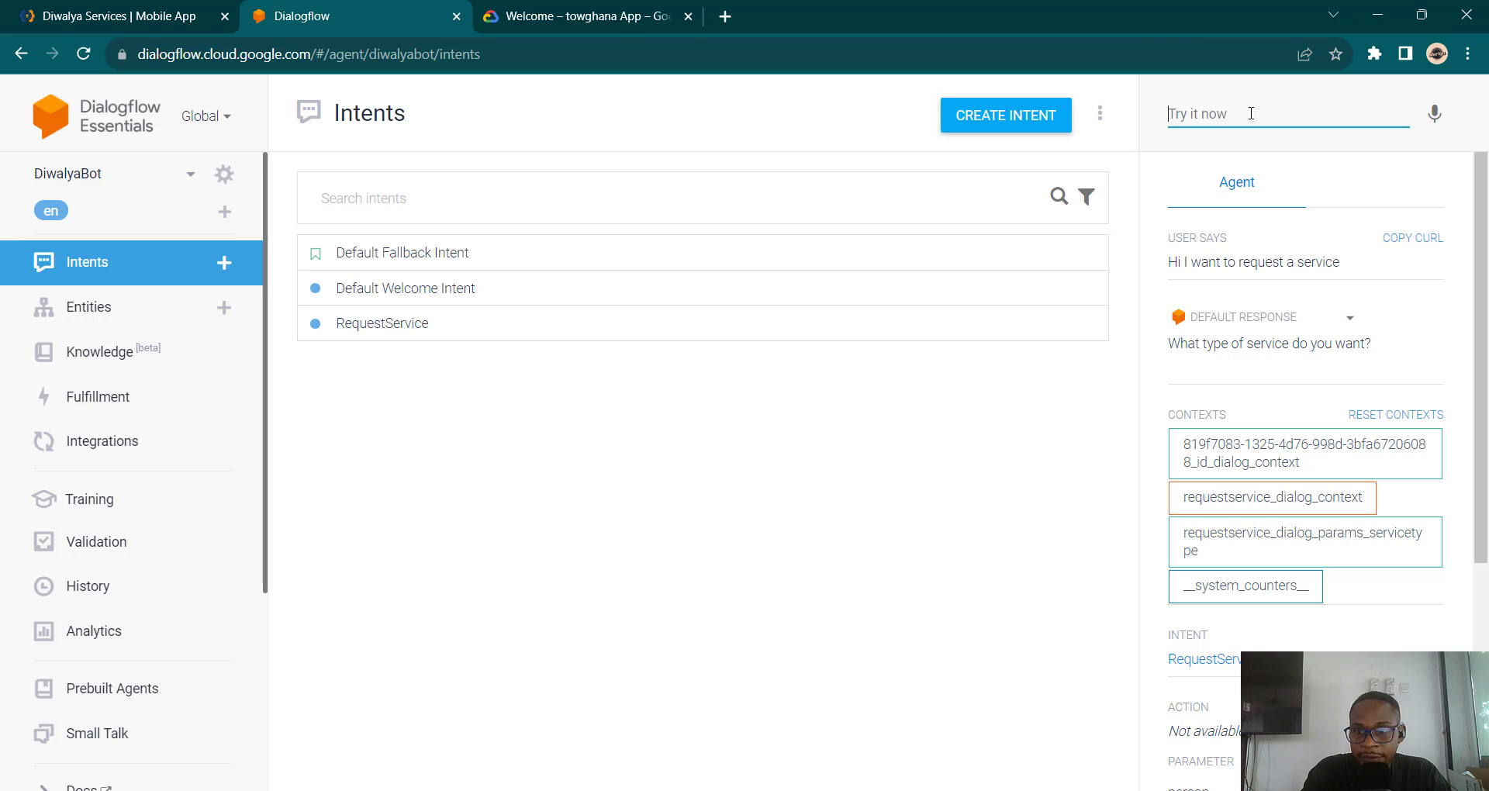
type("Car")
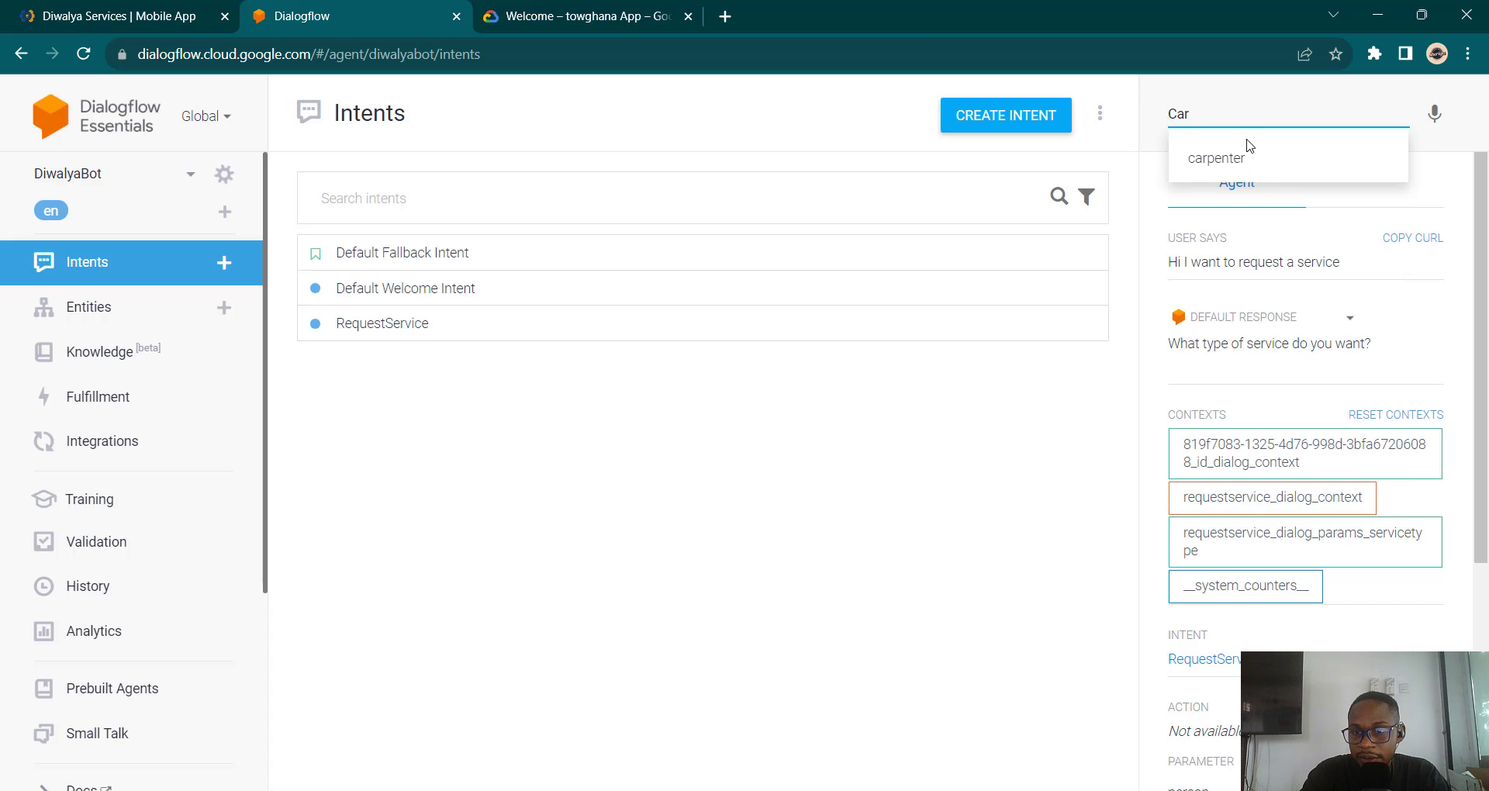
left_click(1247, 150)
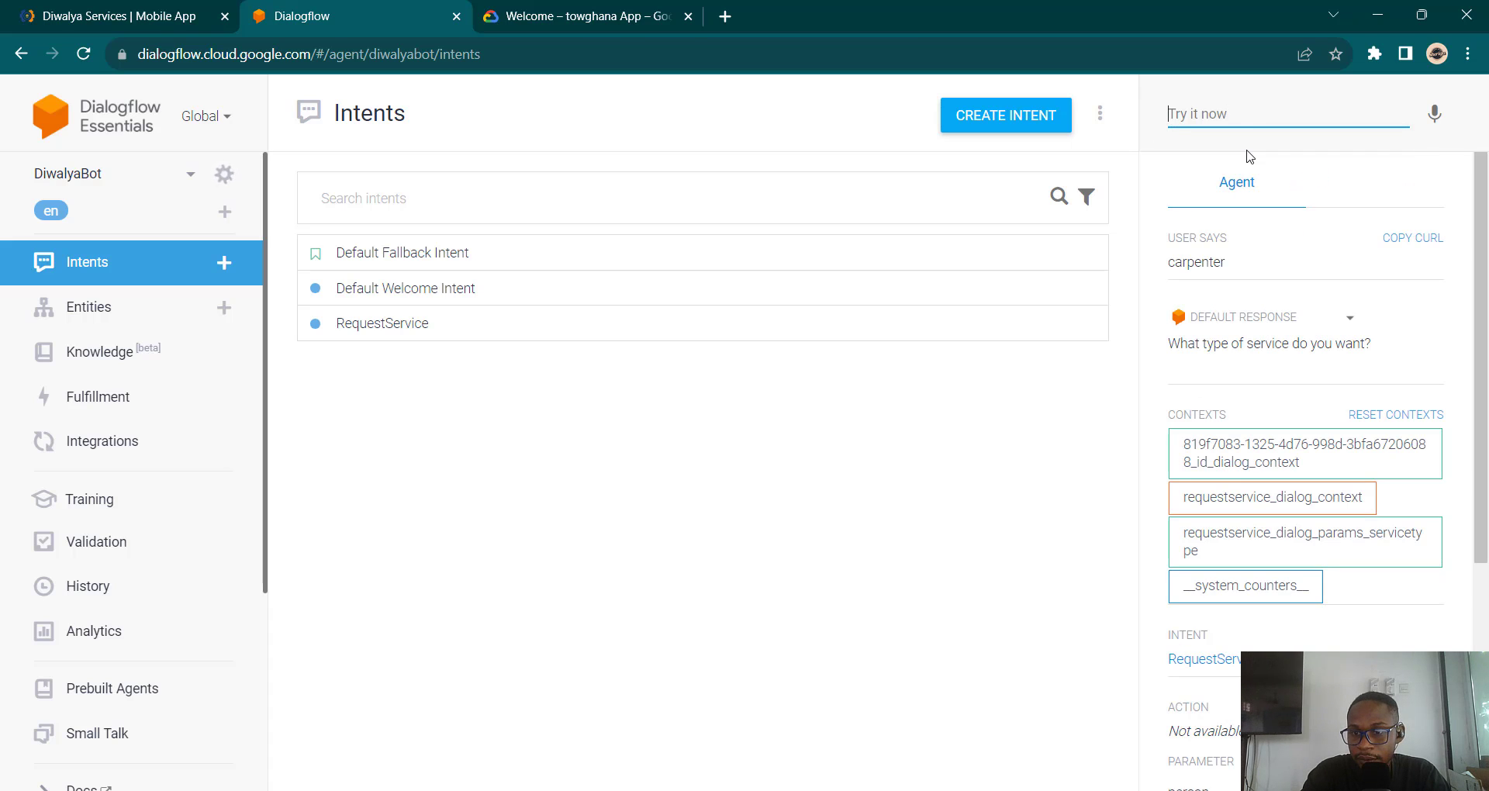
scroll(1250, 225, "down", 4)
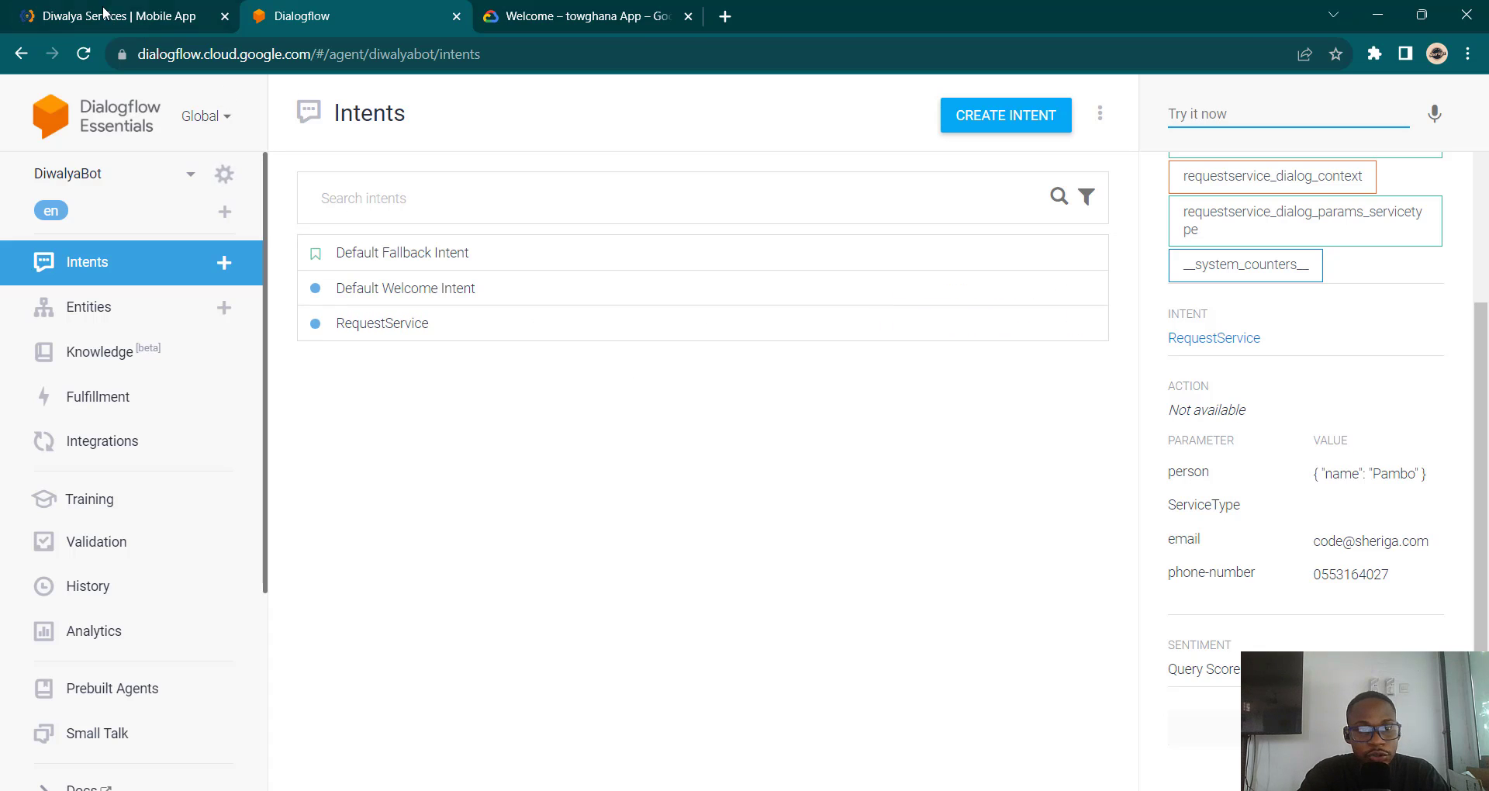
Step: Reload the page and send 'hi' to get the Diwalya welcome reply
left_click(84, 53)
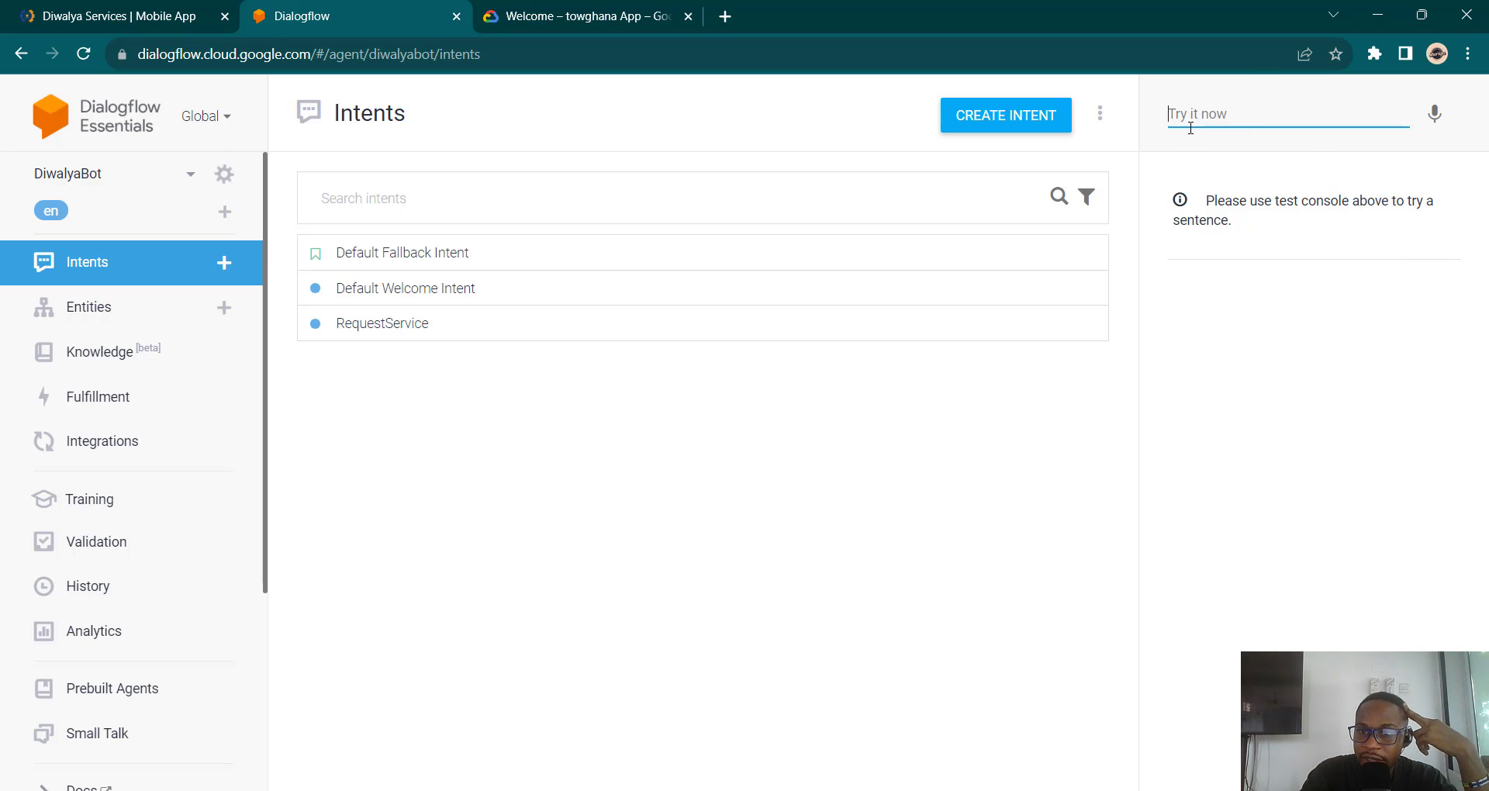
type("h")
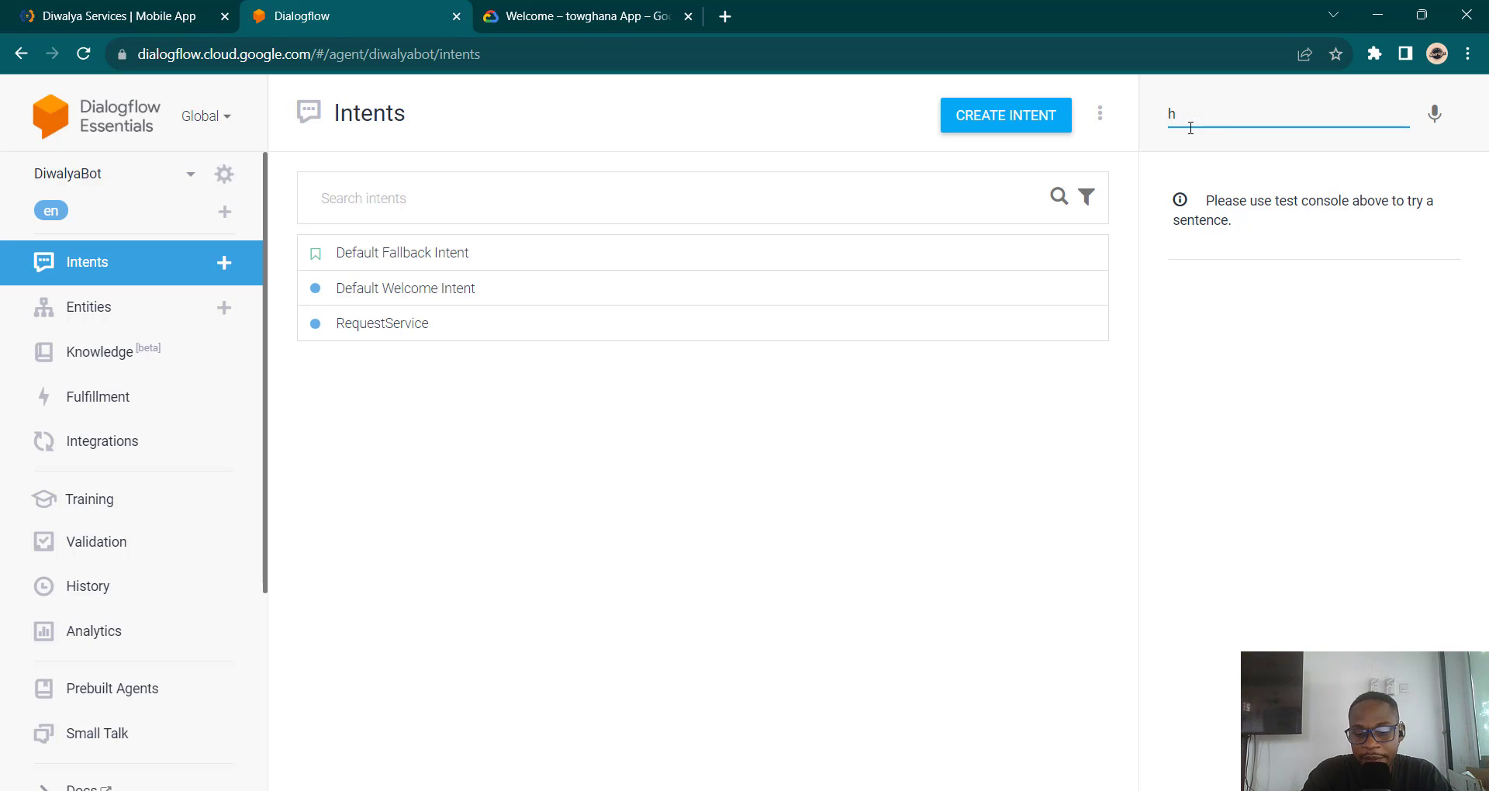
type("i")
key("Return")
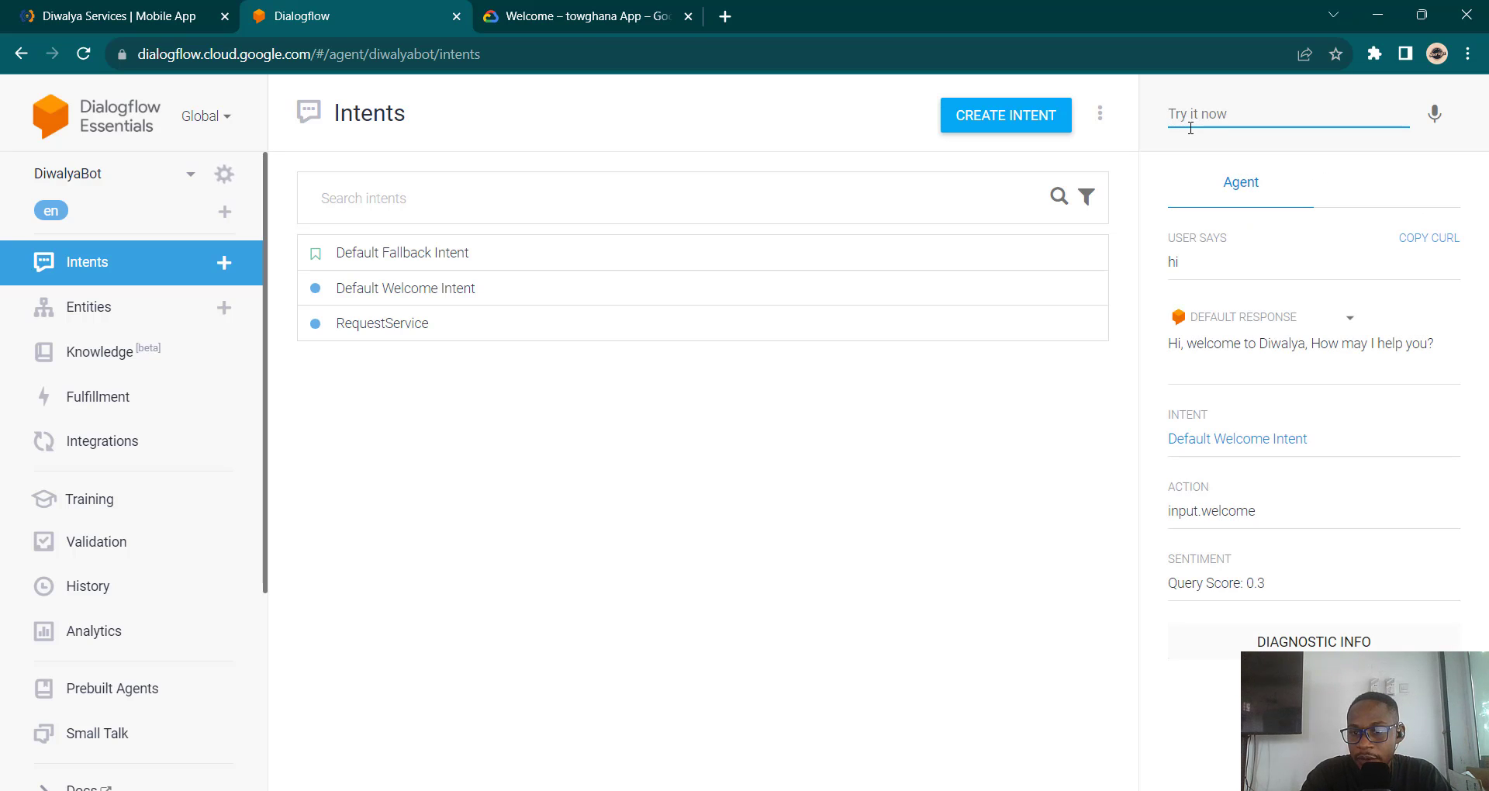
left_click(1191, 125)
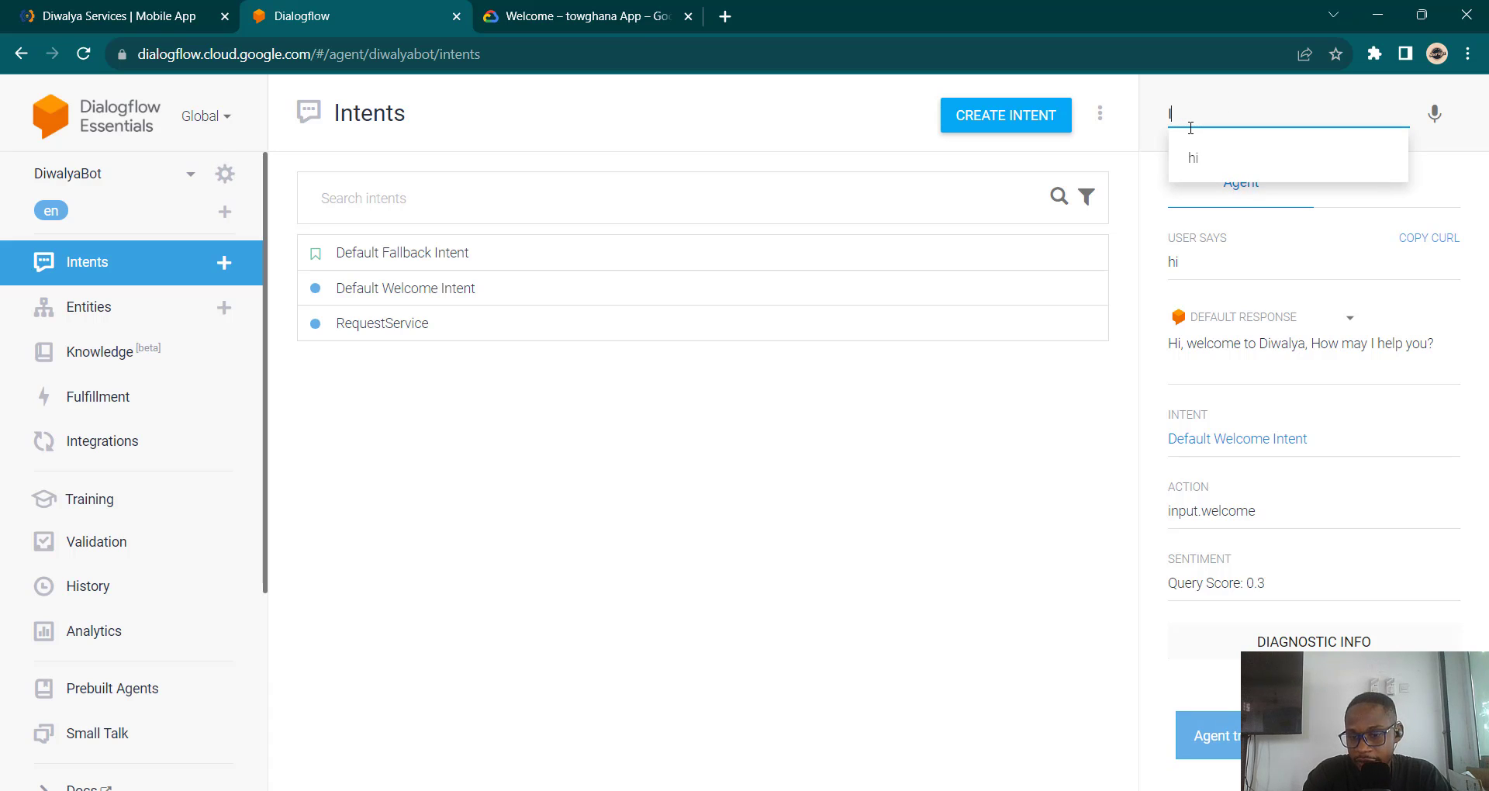
Step: Send one request with the customer's name, email, phone number and 'I want a carpenter'
key("BackSpace")
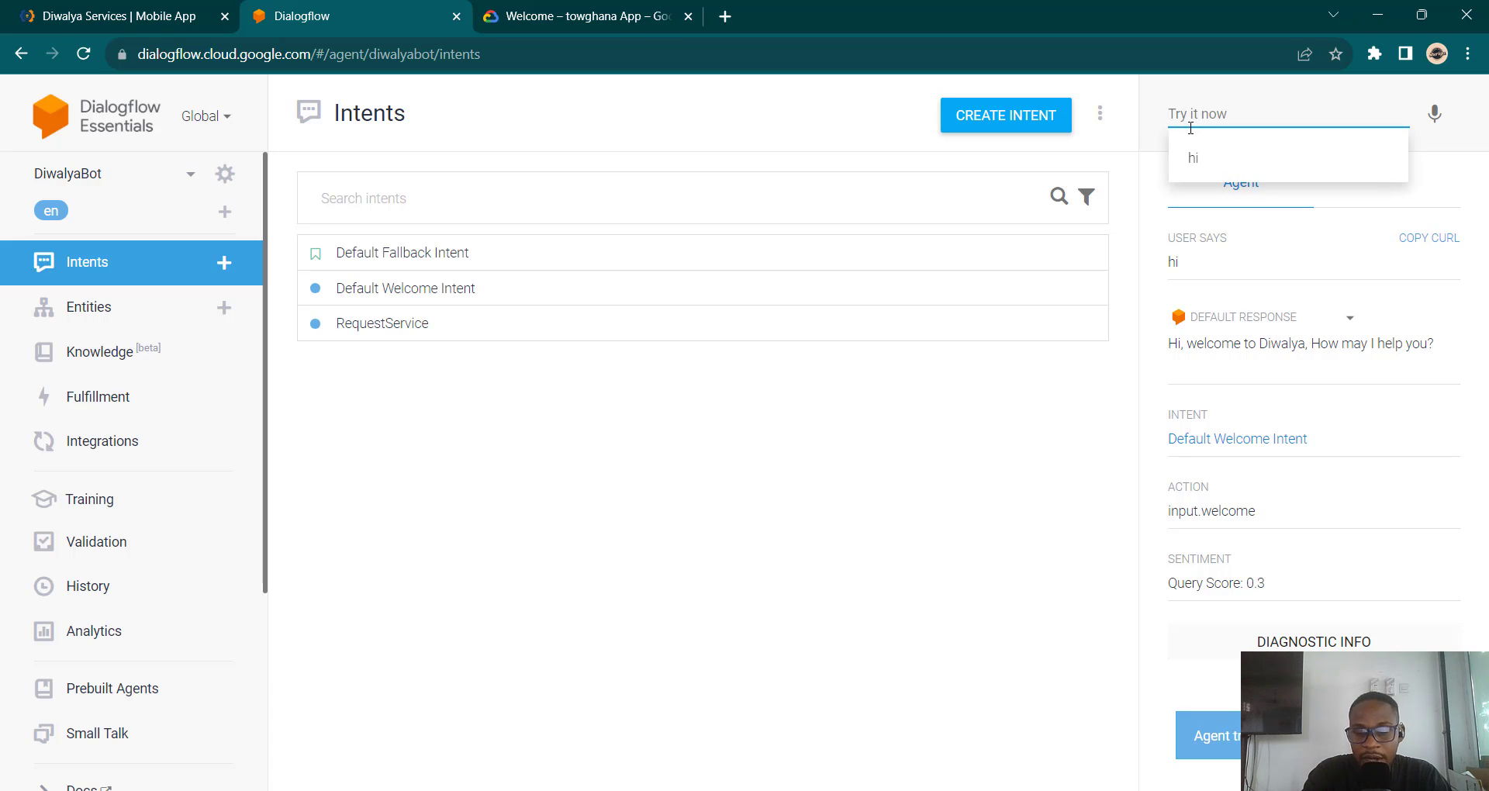
type("hi I w")
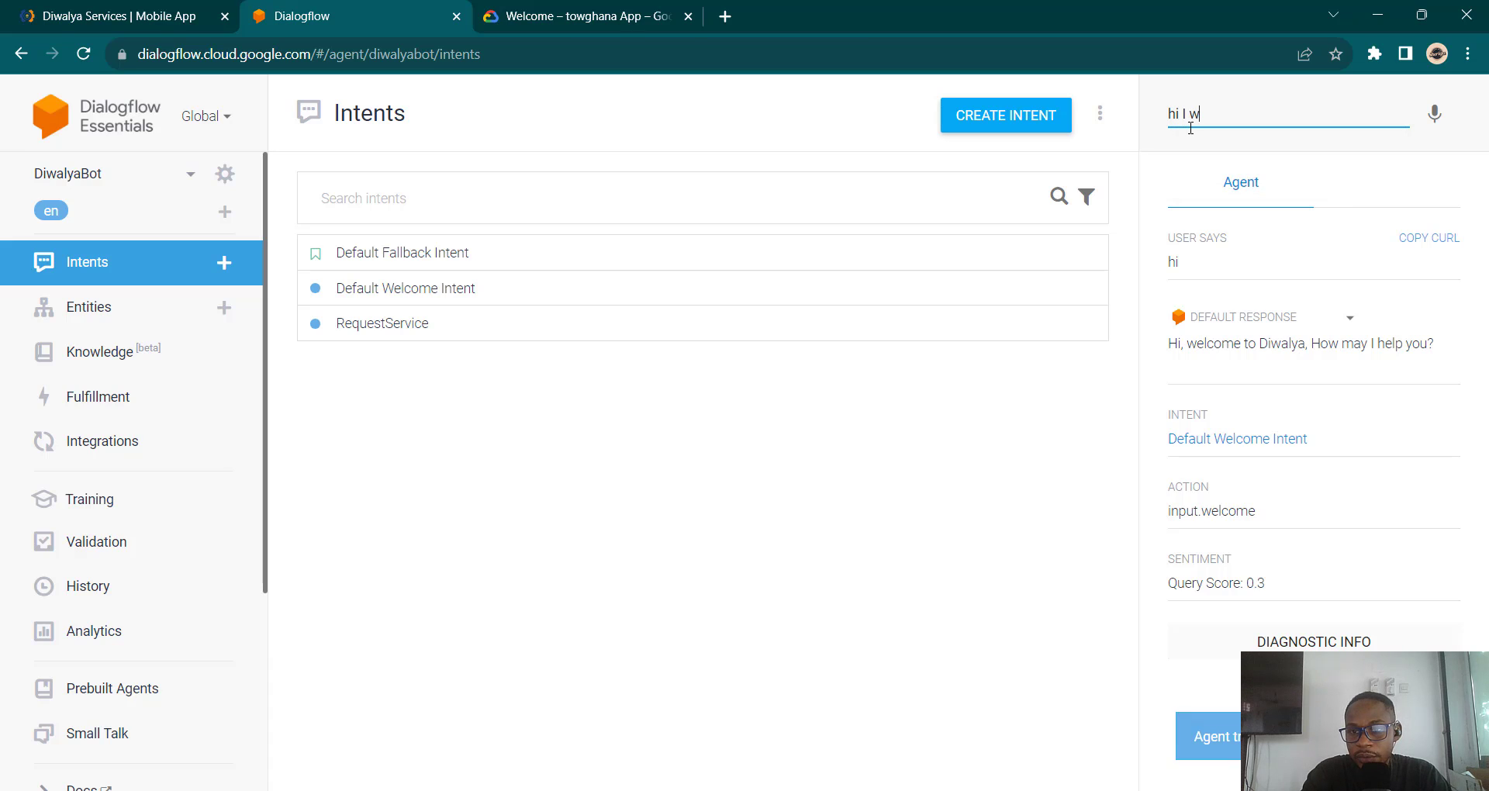
type("ant to req")
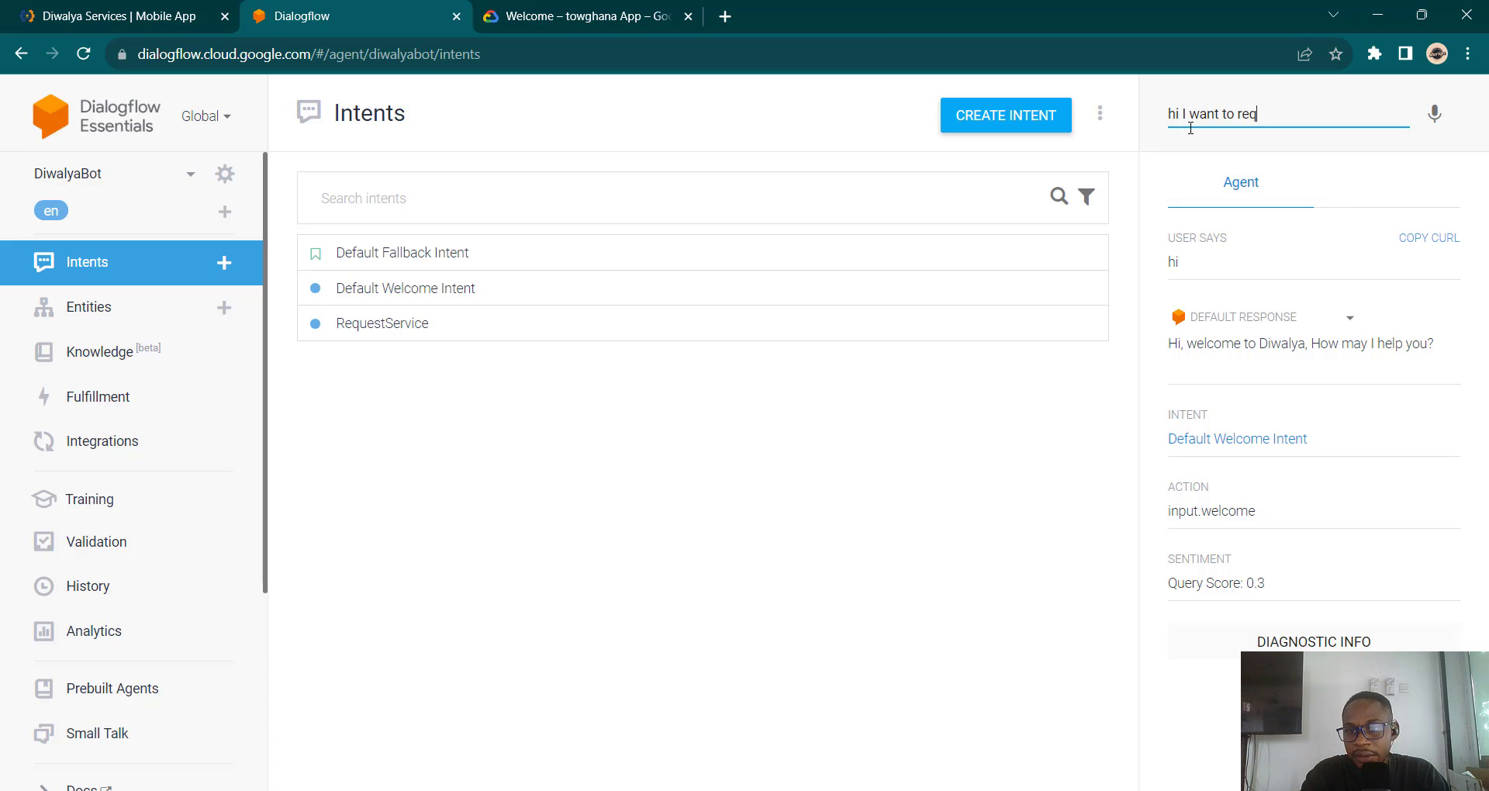
type("uest a")
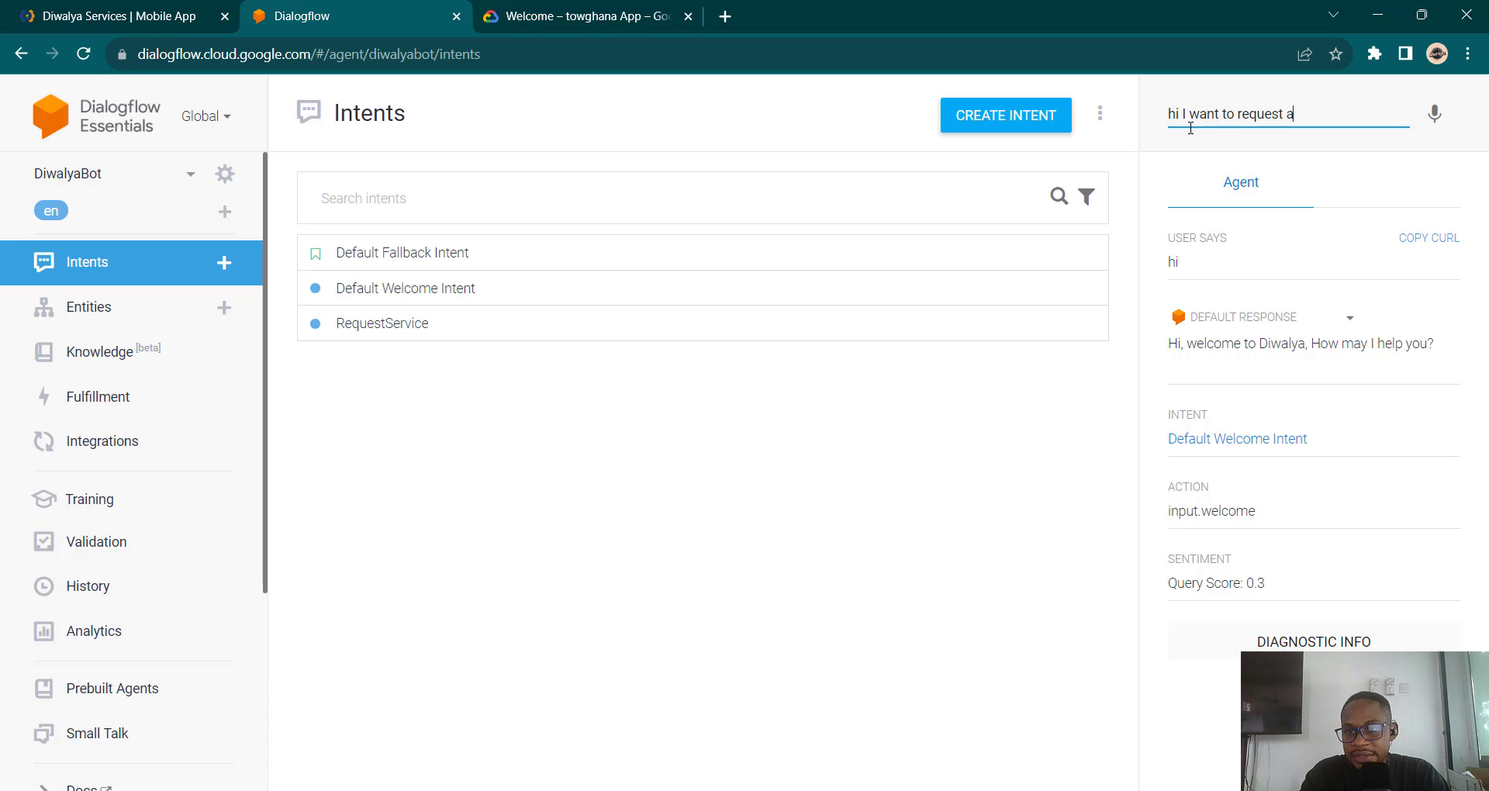
type(" serv")
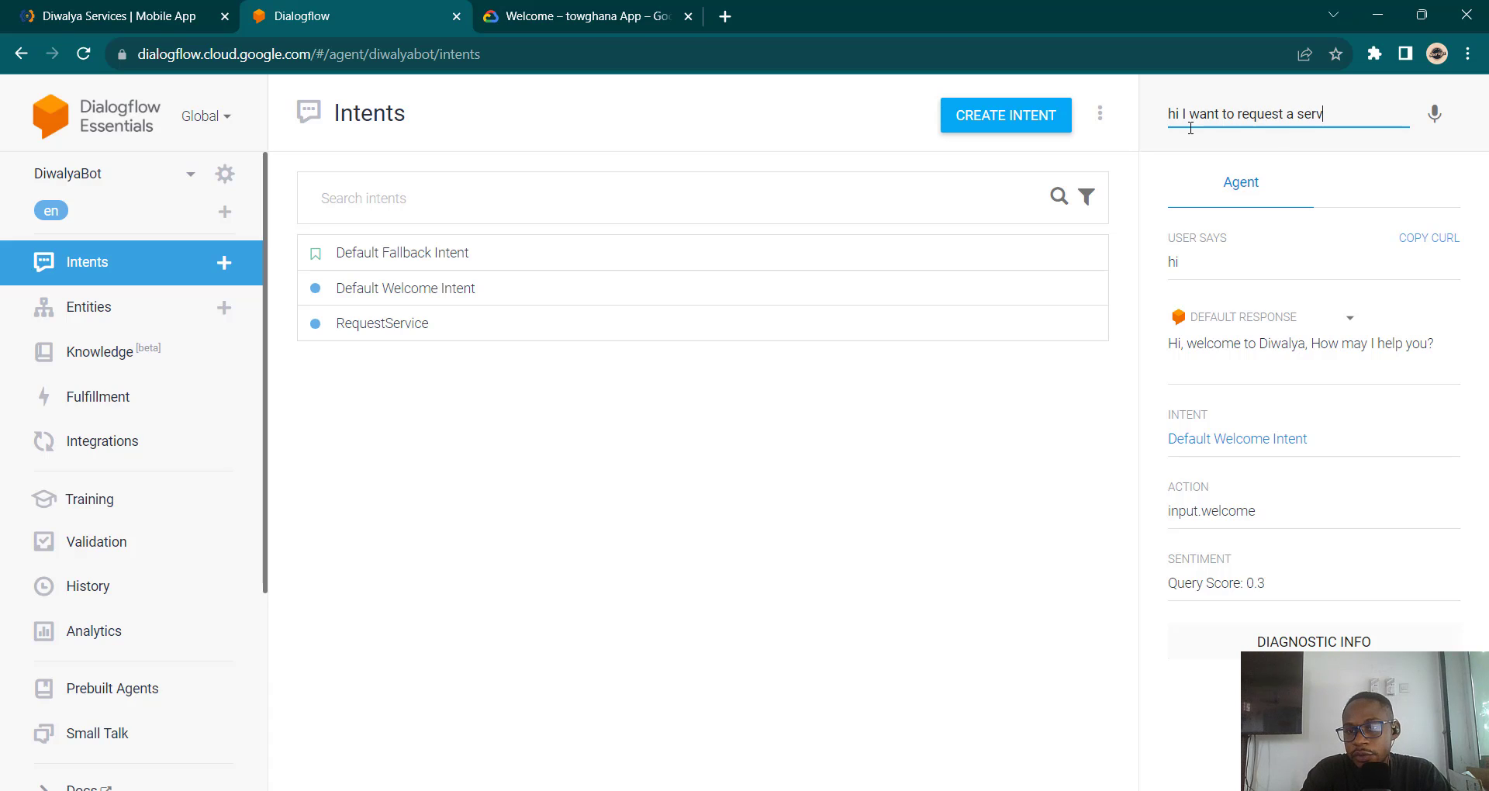
type("ice")
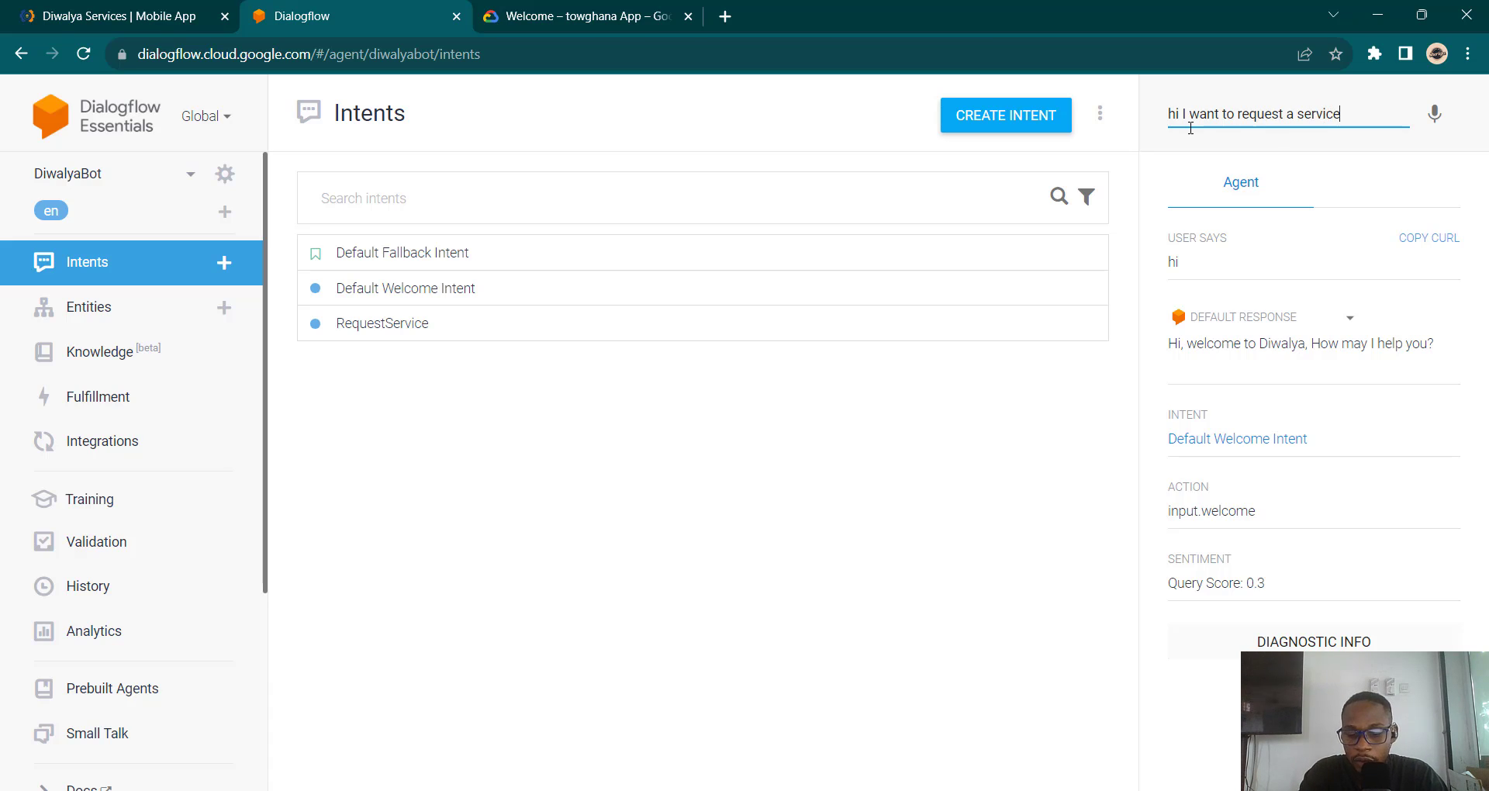
type(", m")
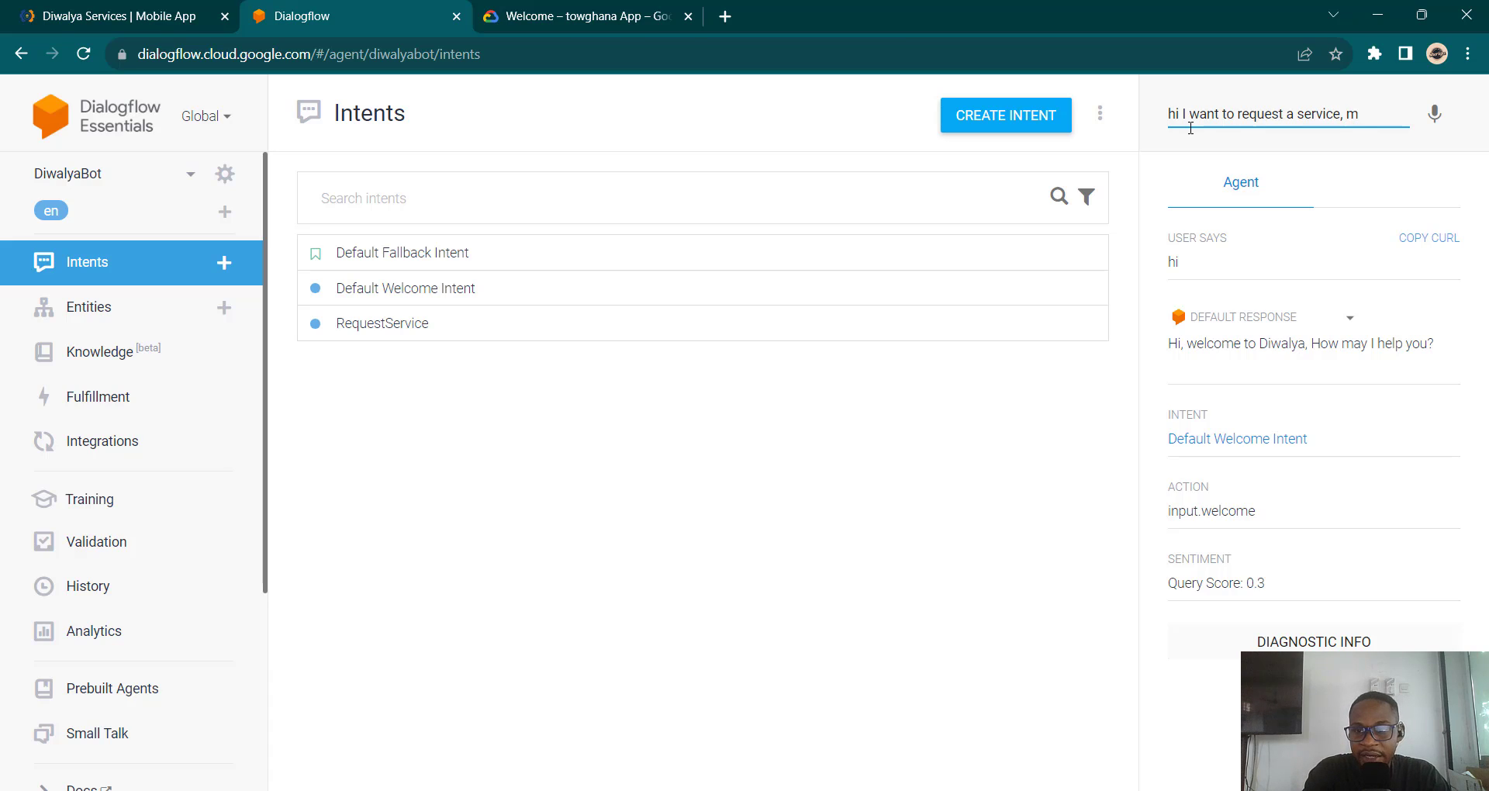
type("y name is")
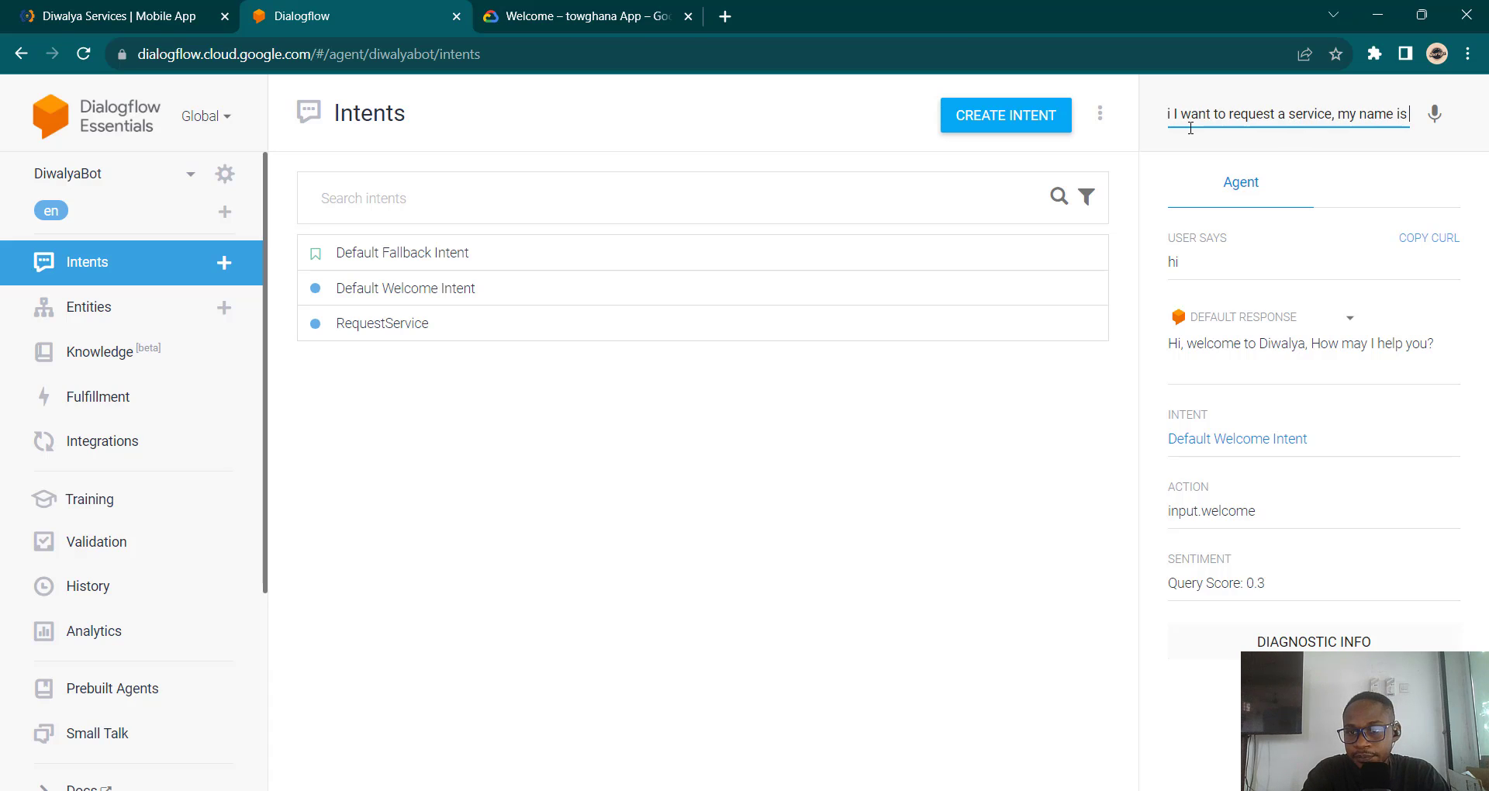
type(" Pambo")
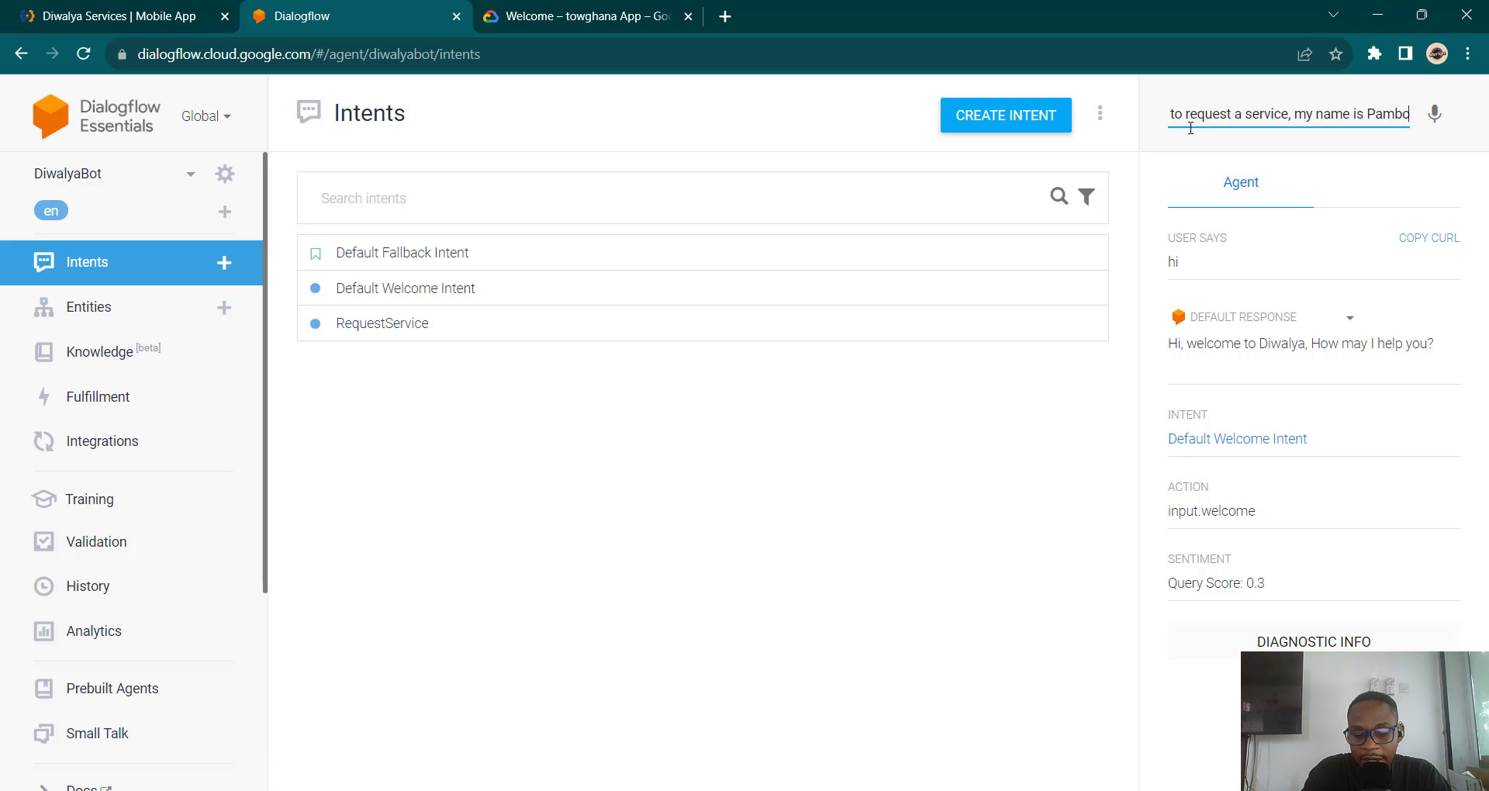
type(", my")
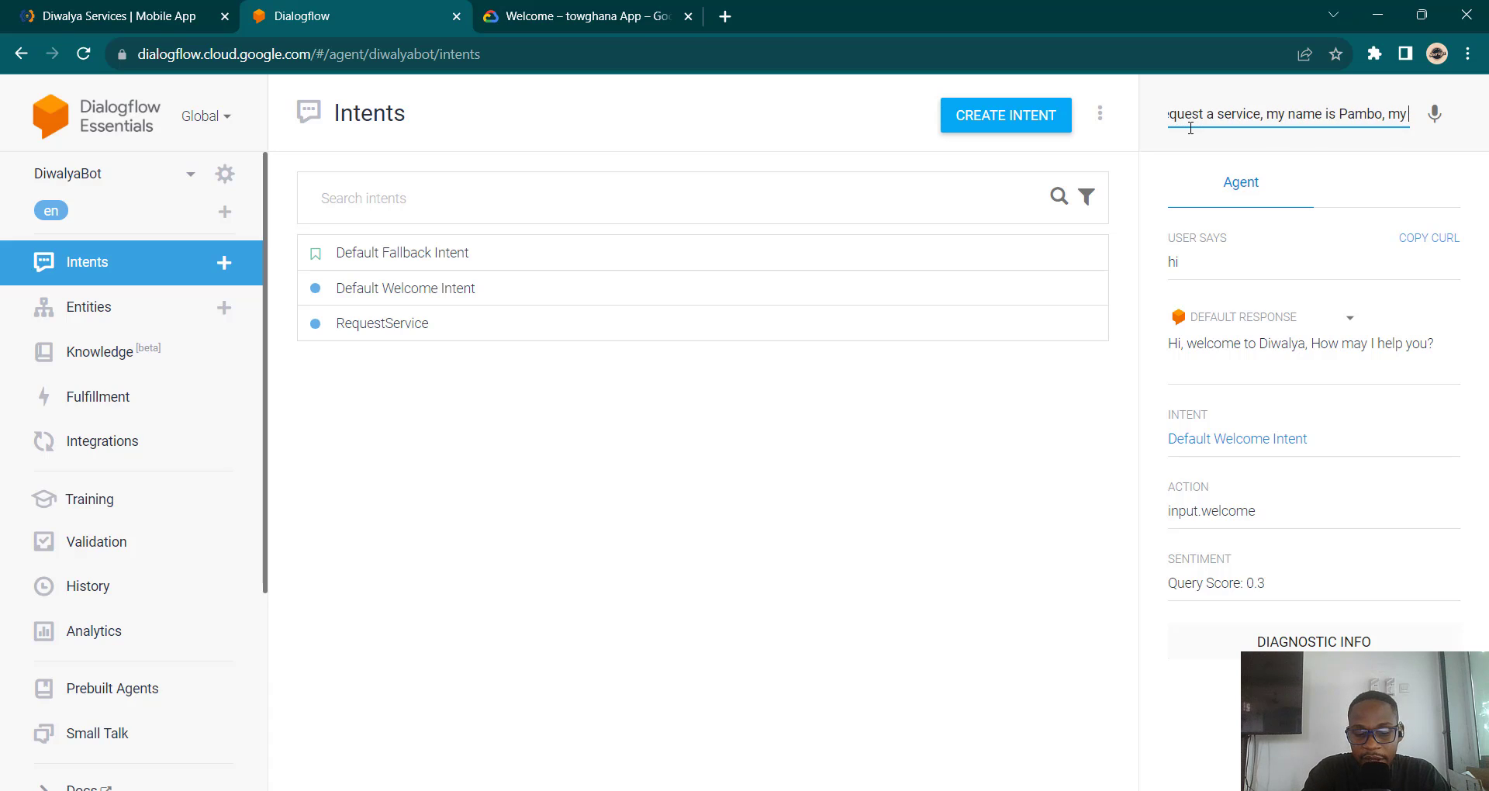
type(" email is")
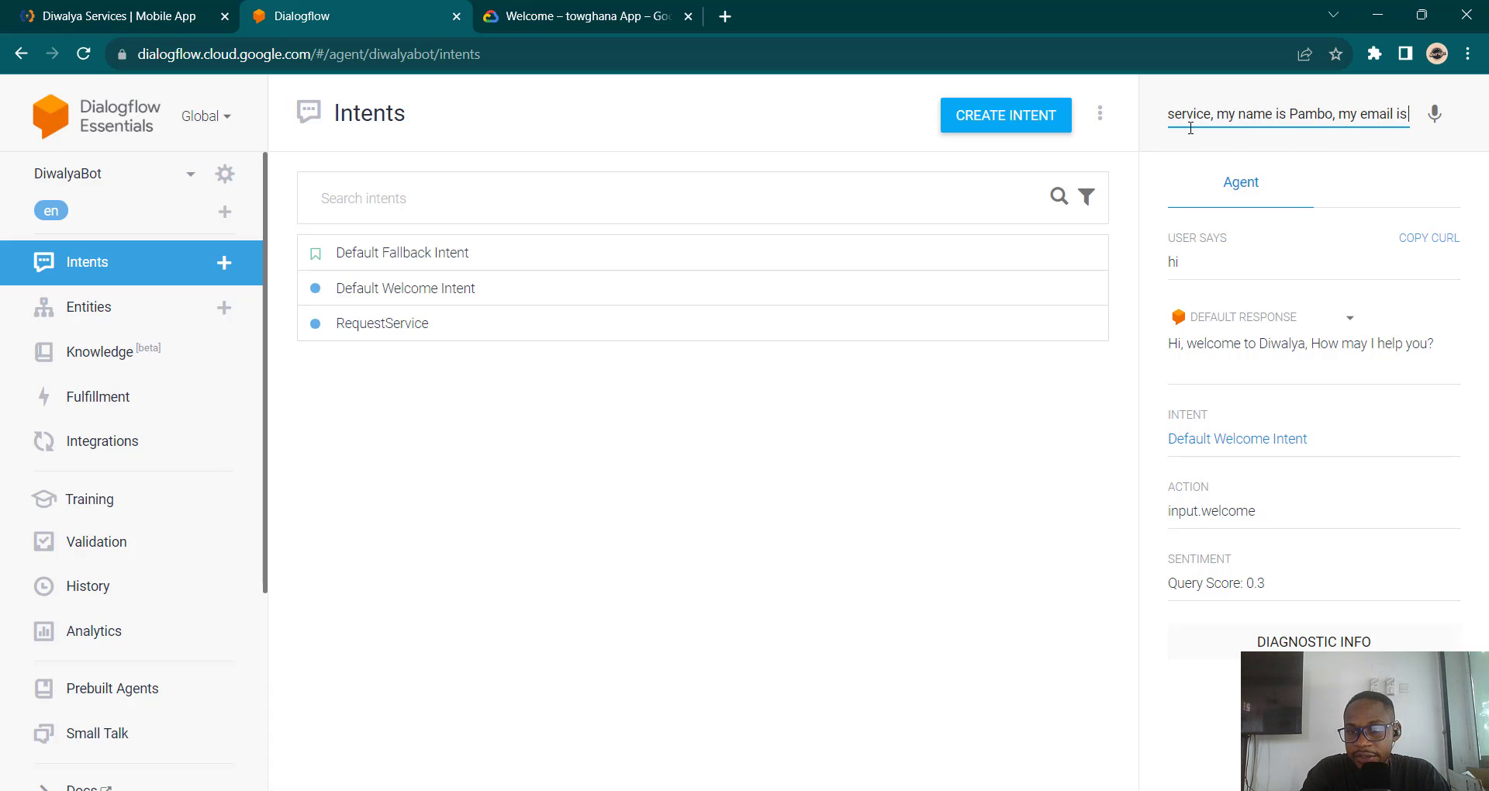
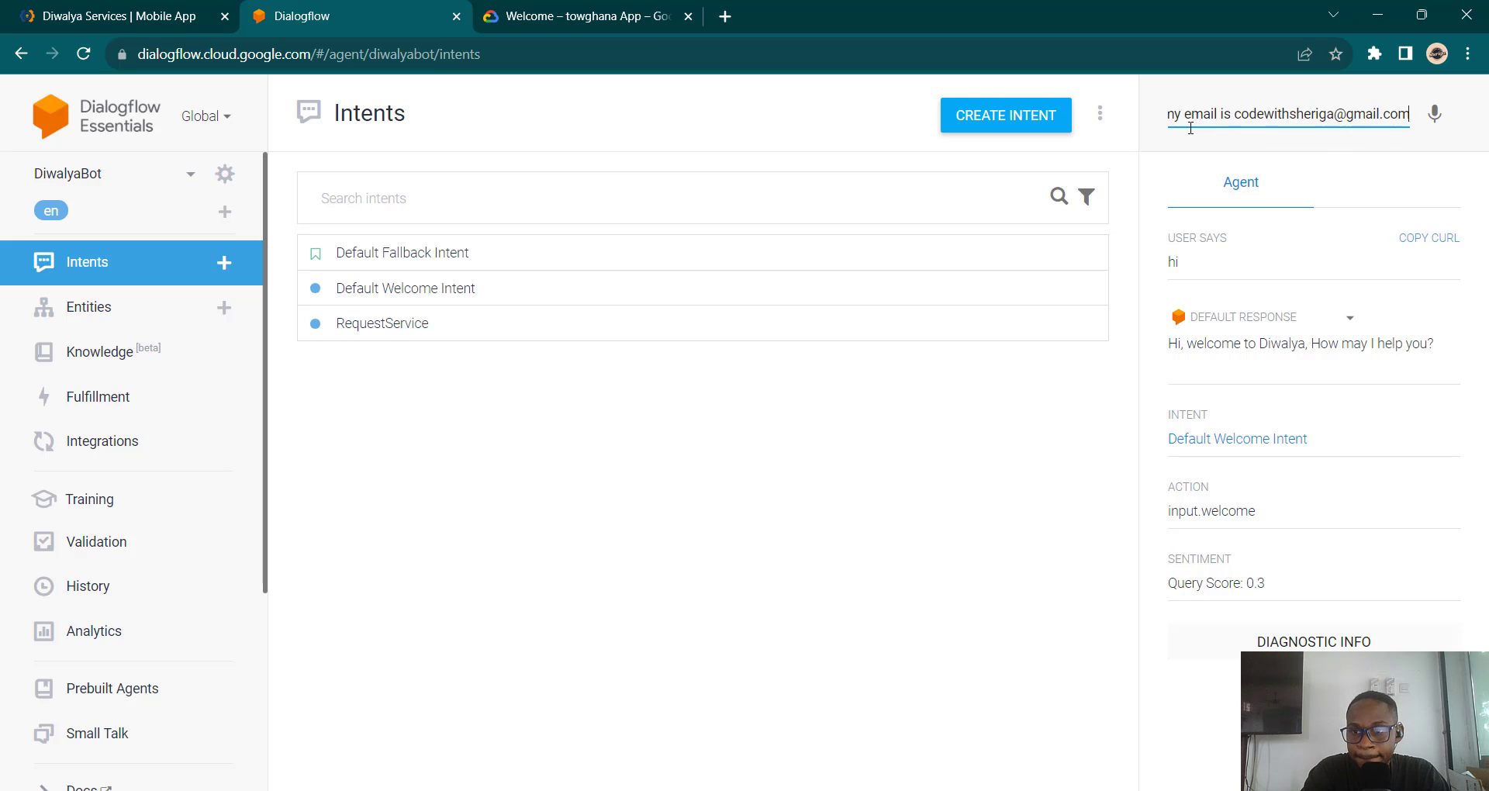
type(" ar")
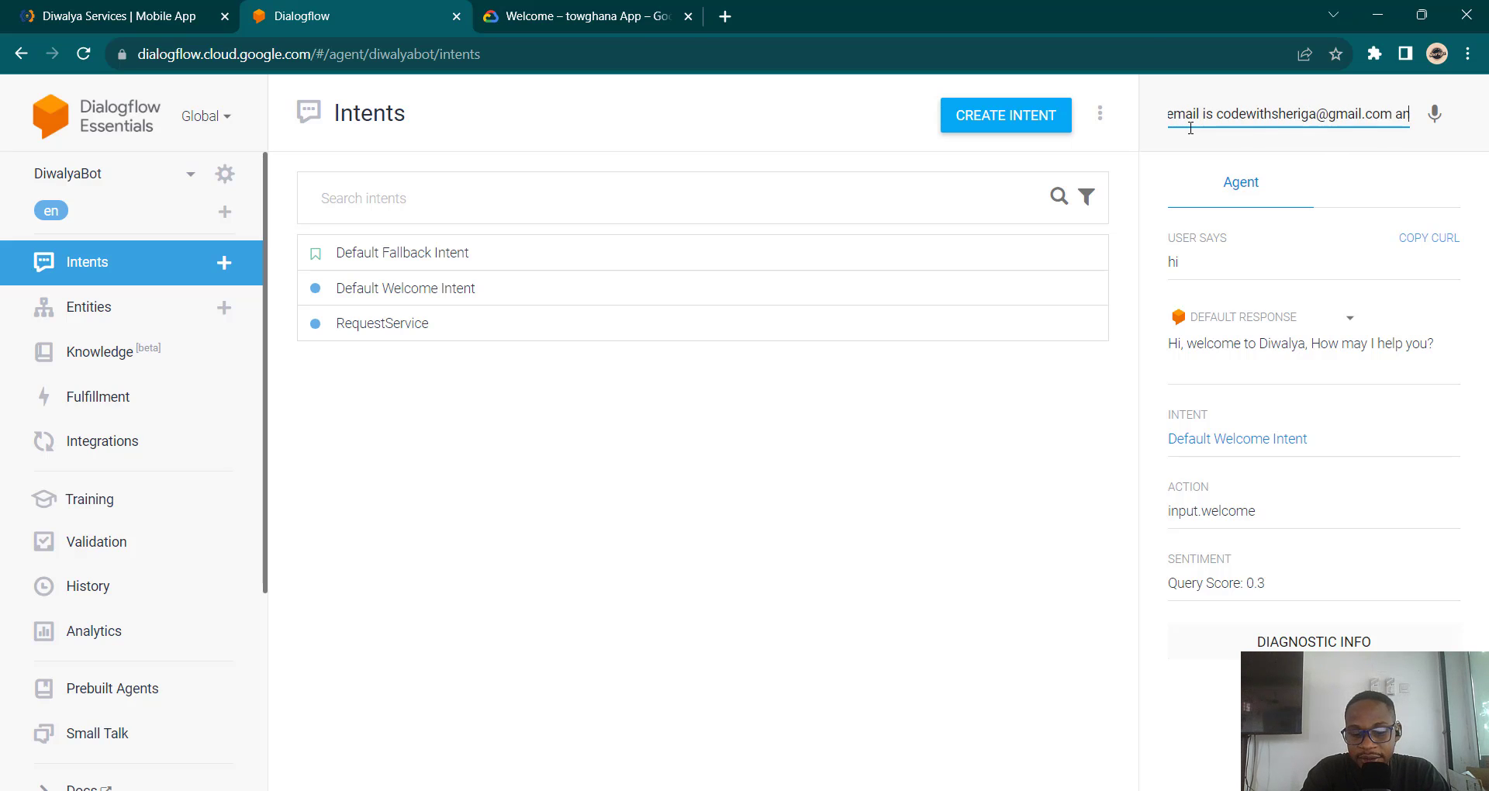
type("d")
type(" my")
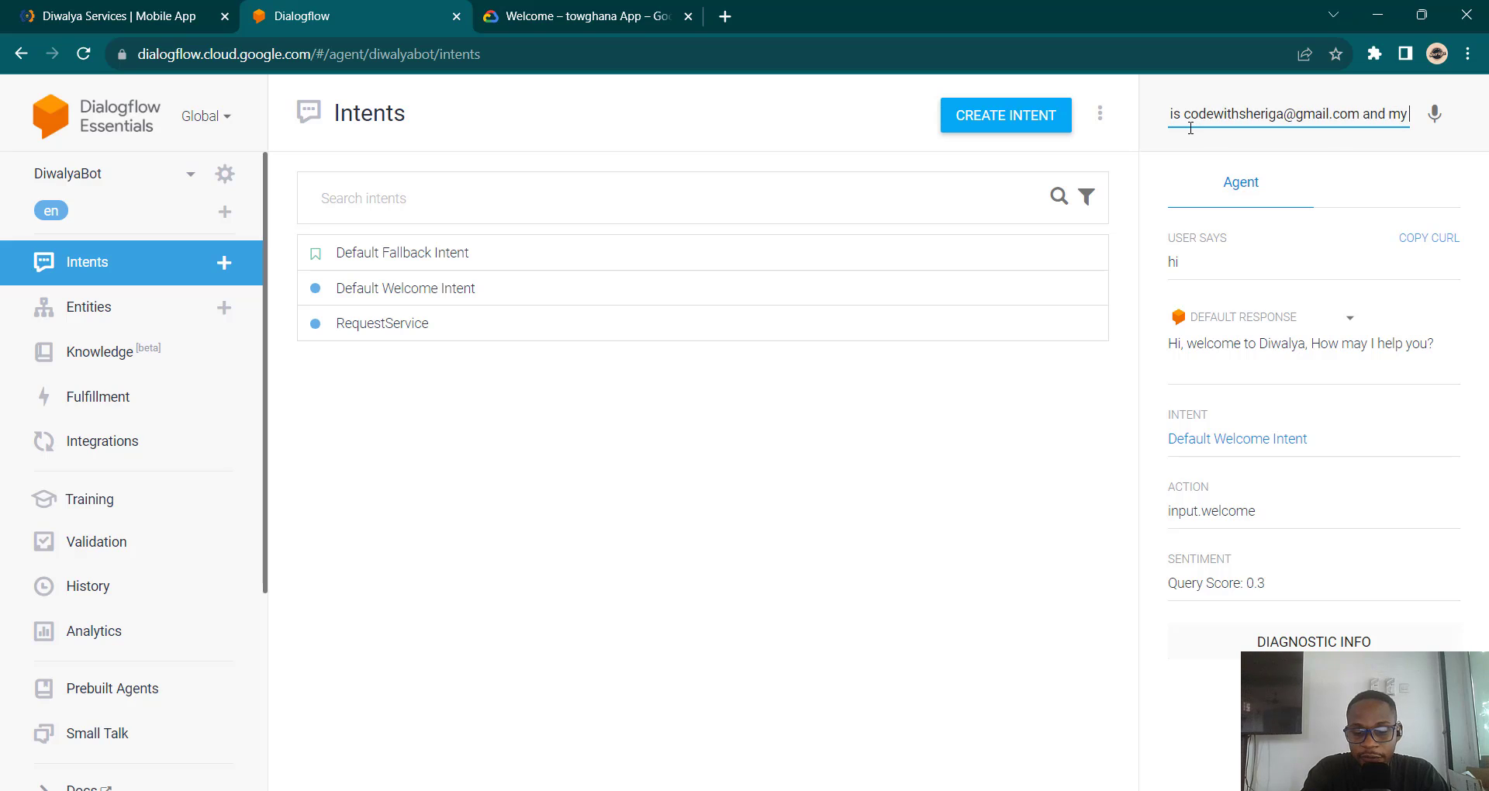
type(" phone n")
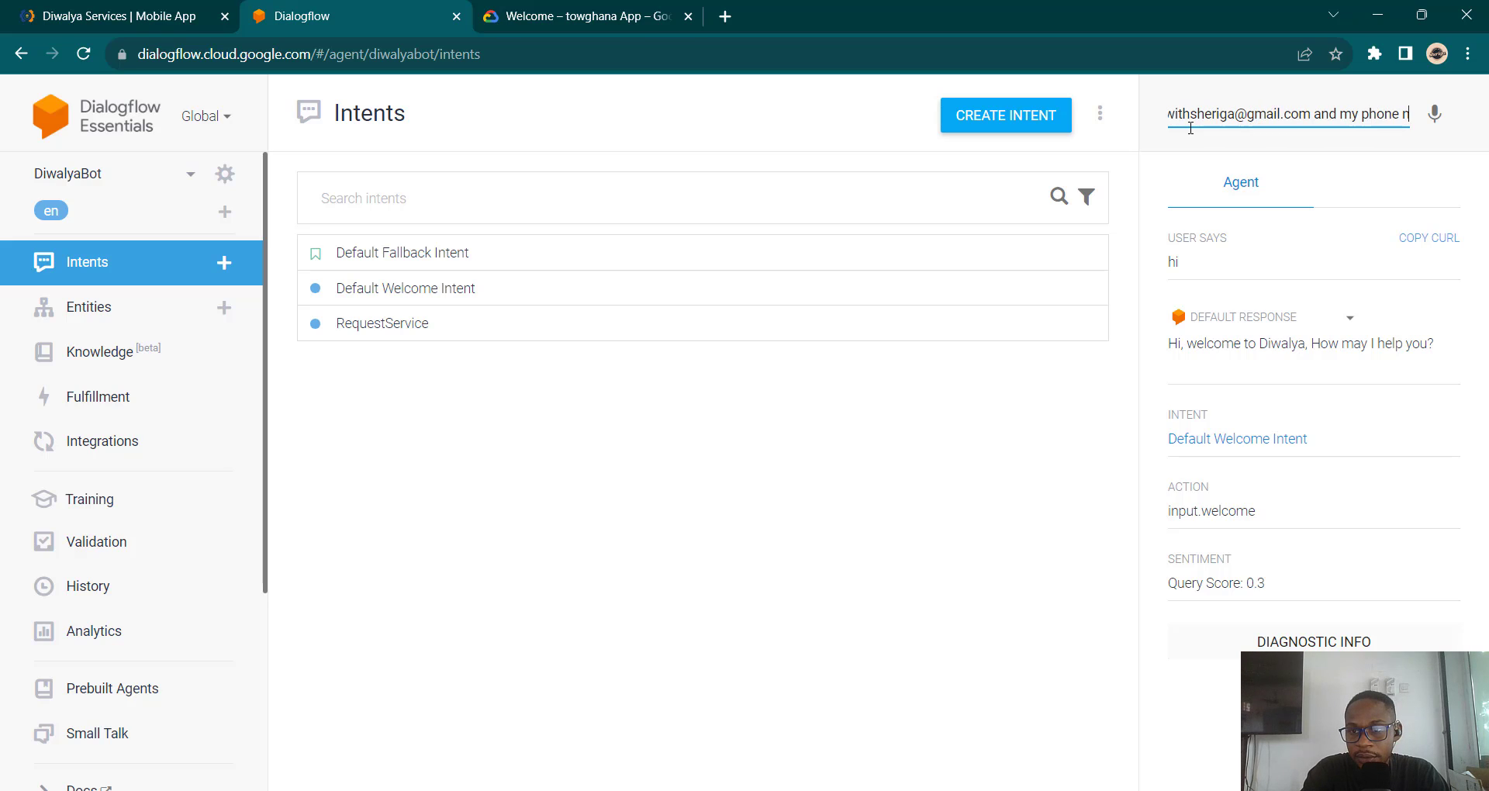
type("umber ")
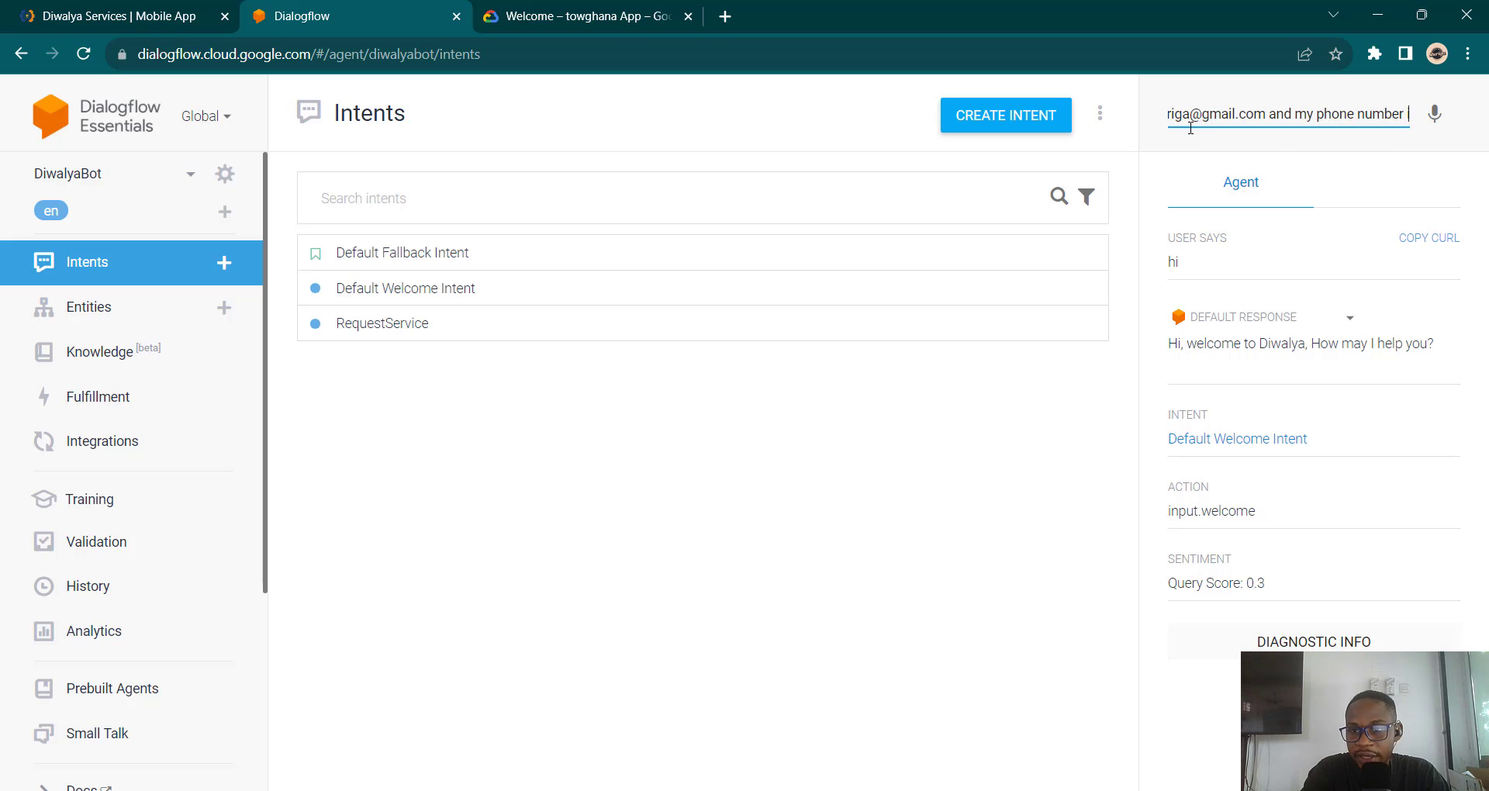
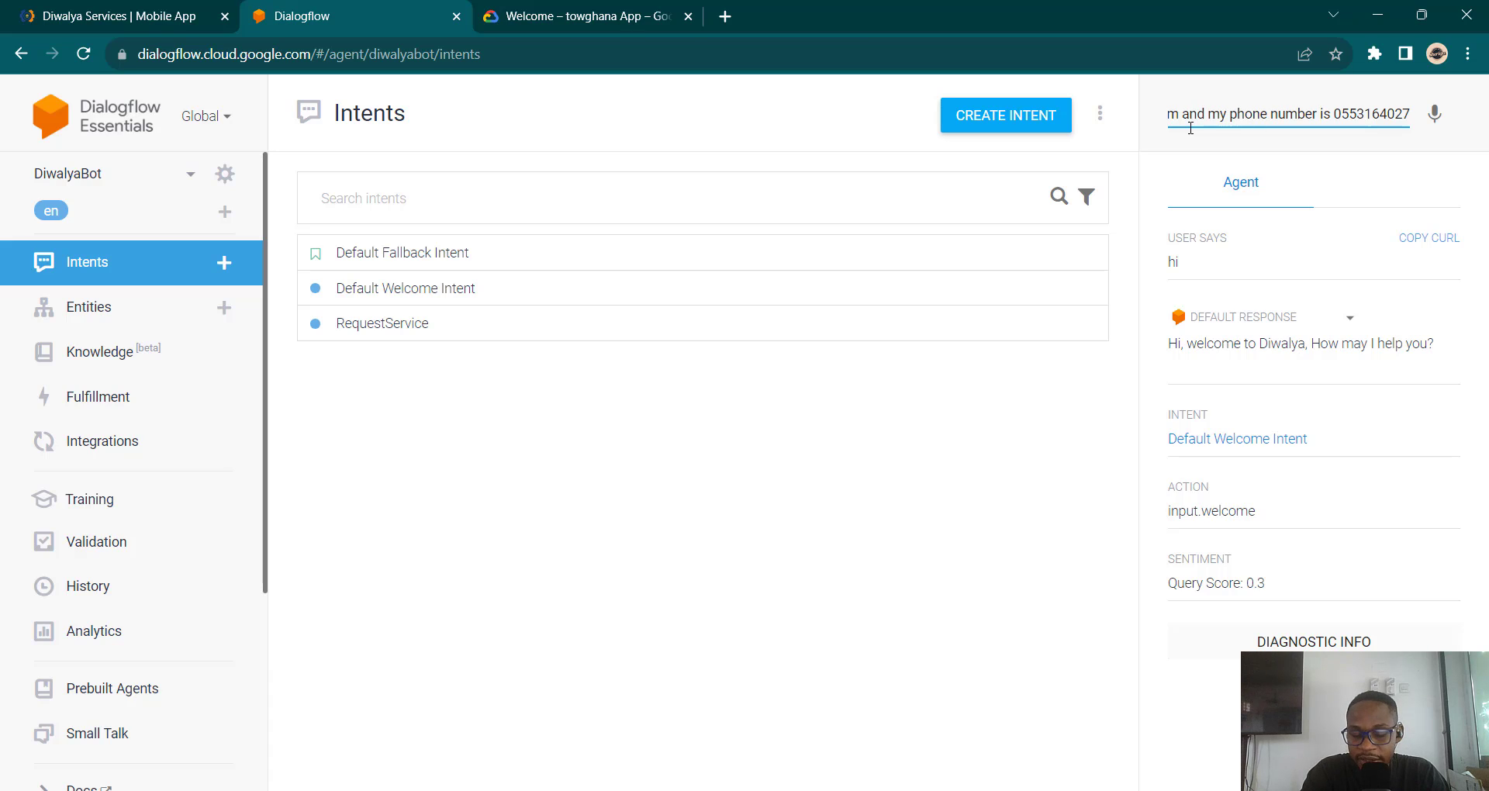
type(", I")
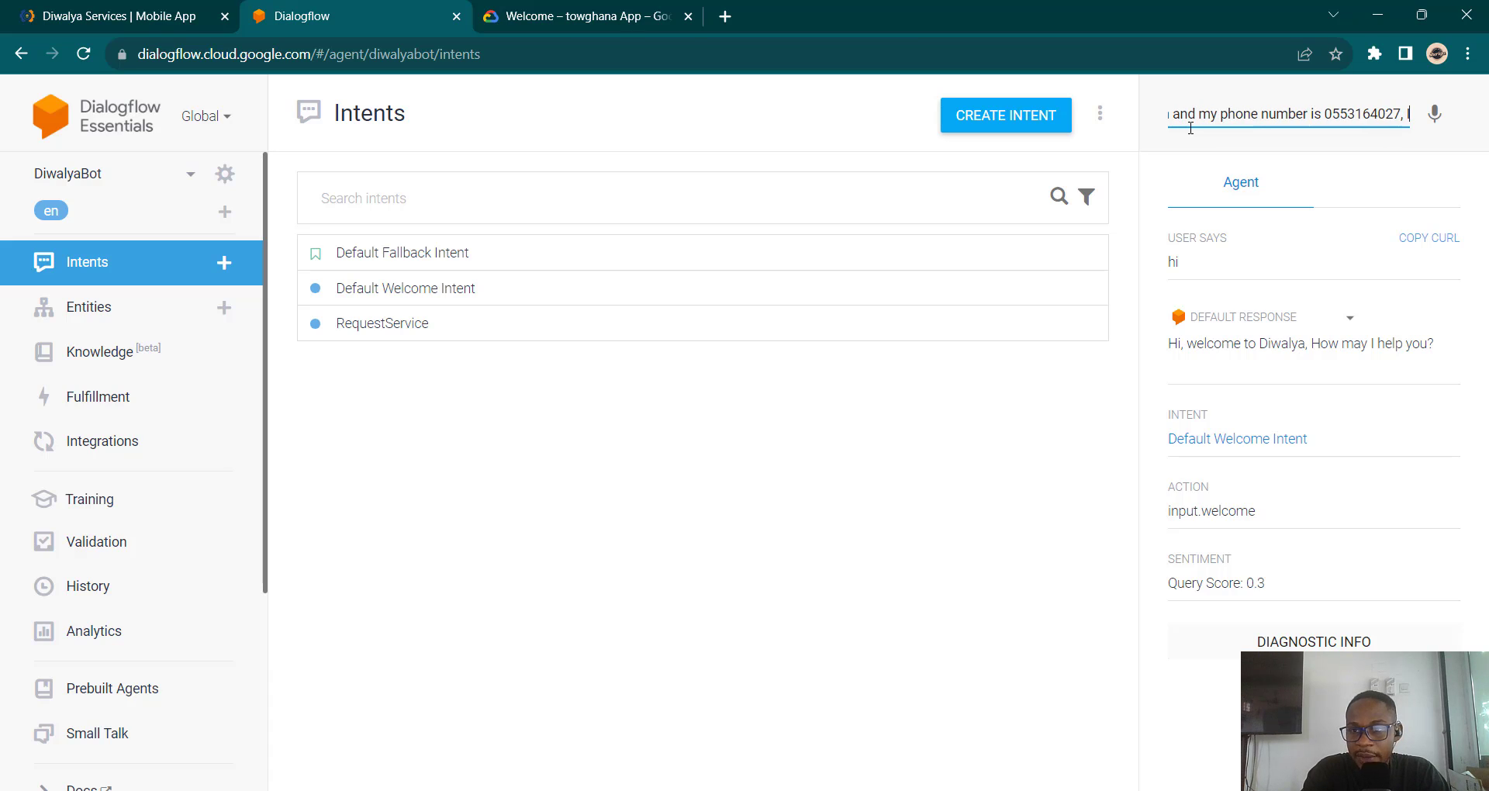
type(" want a ca")
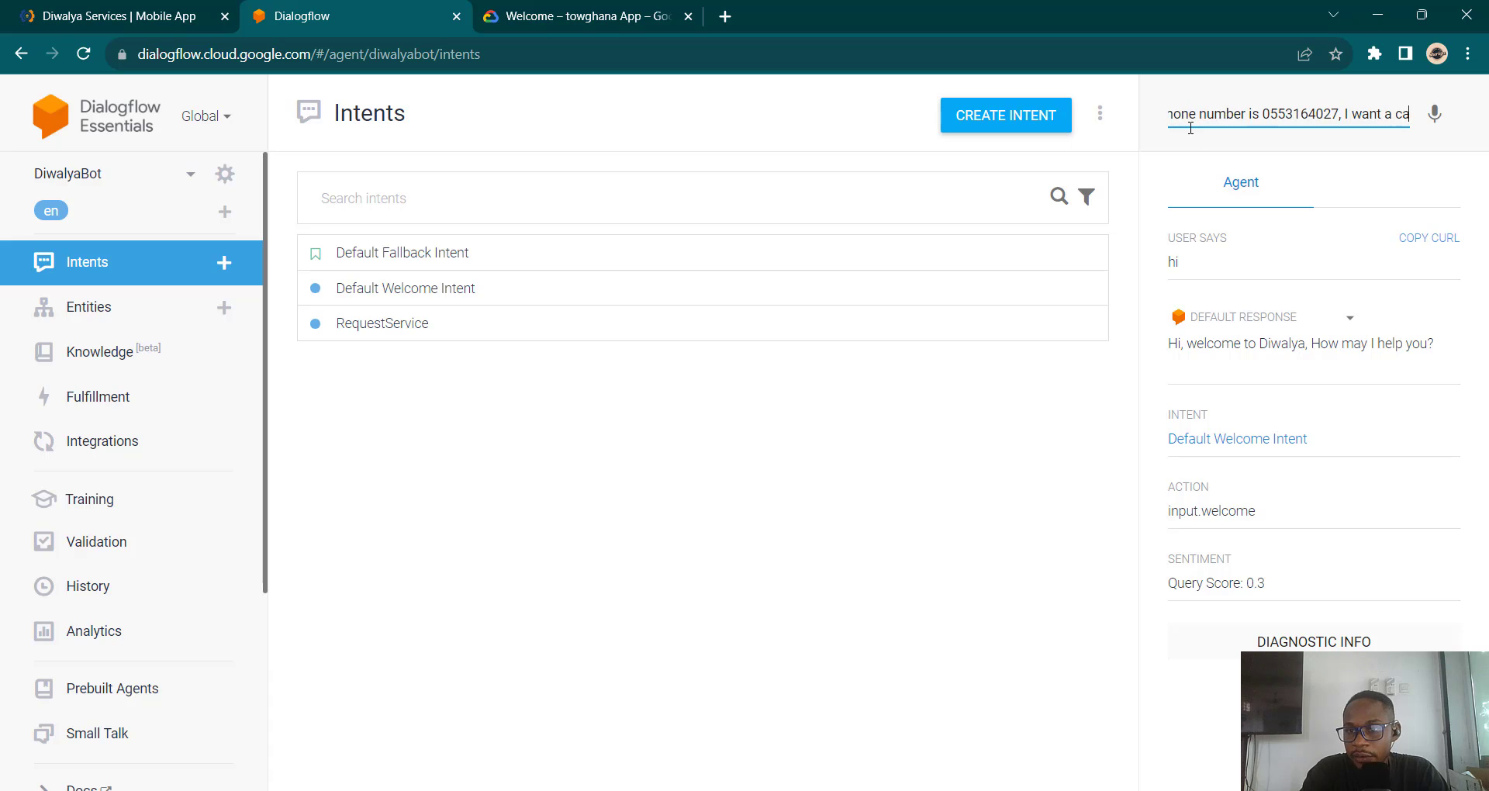
type("rpenter")
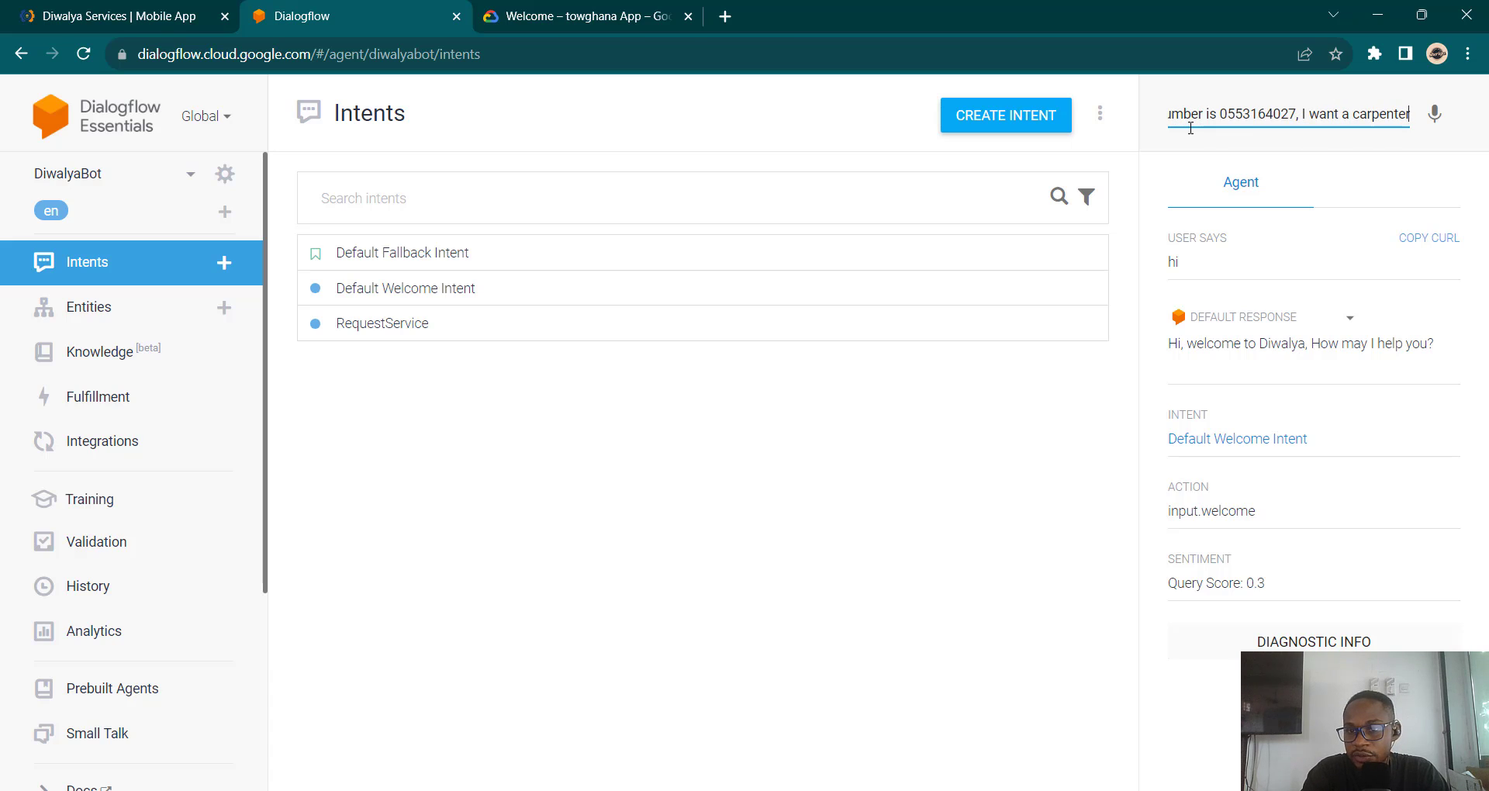
key("Return")
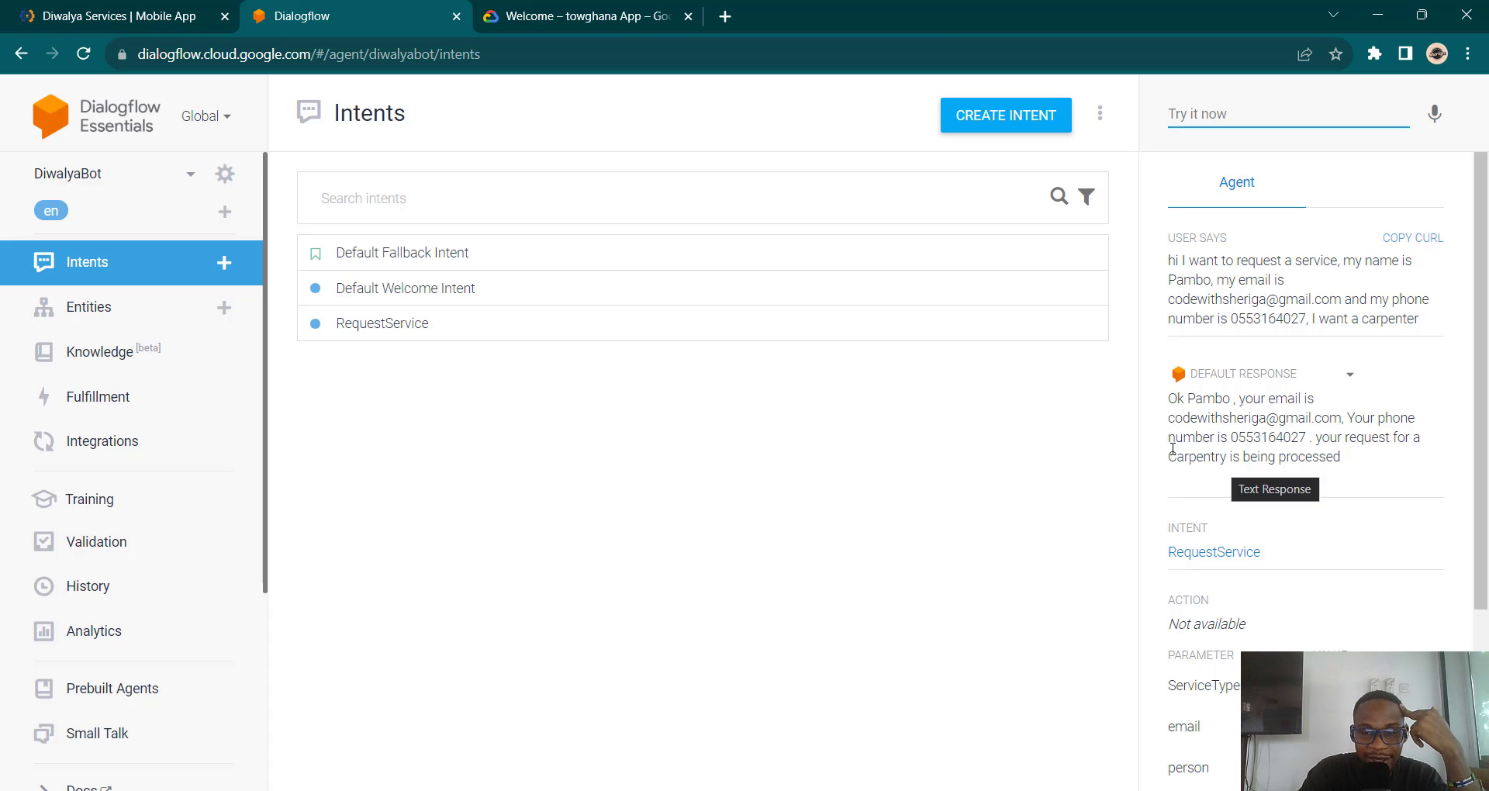
Step: Rename the ServiceType entry Carpentry to Carpenter and remove its old synonym
left_click(45, 324)
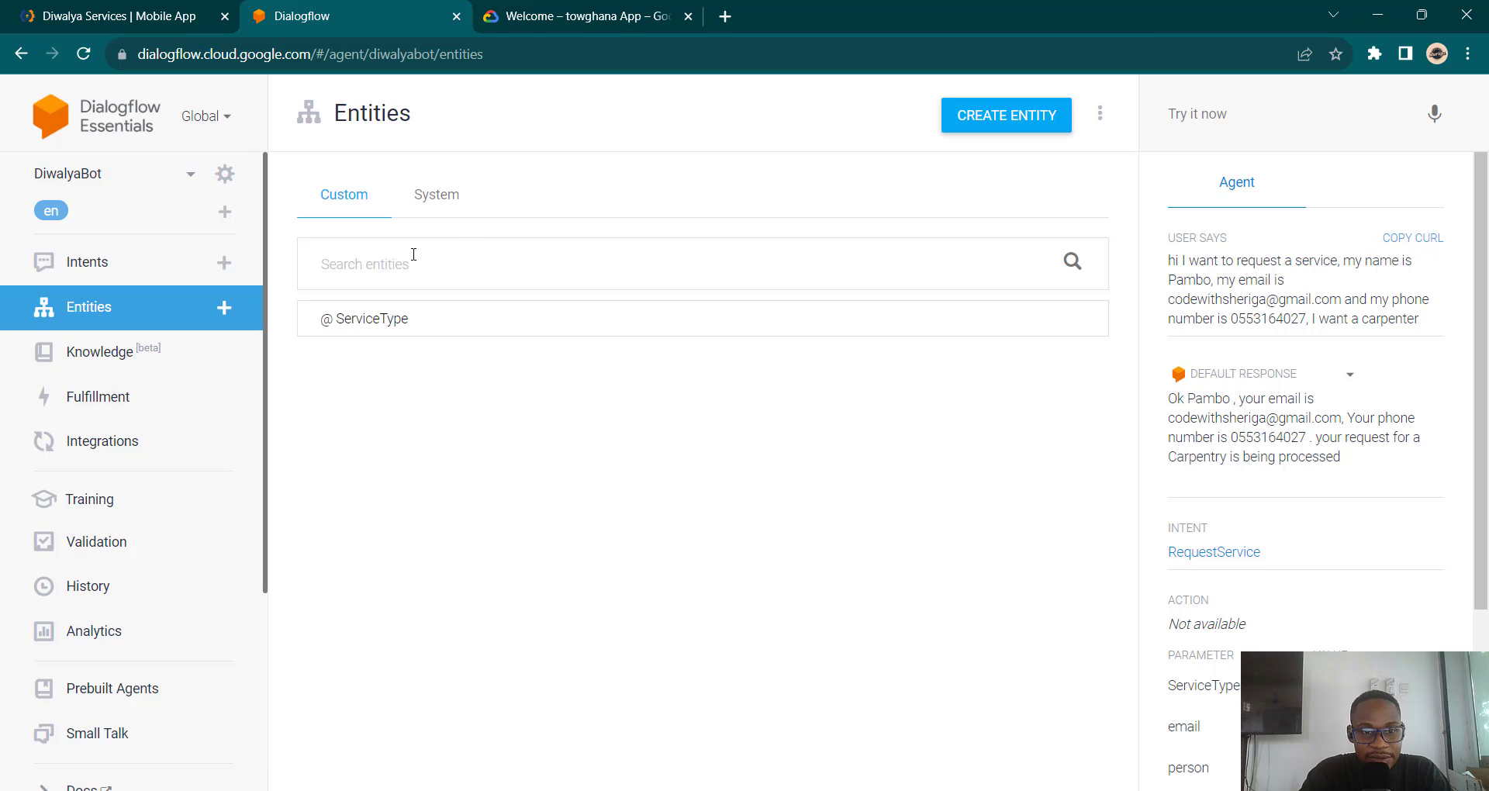
left_click(414, 332)
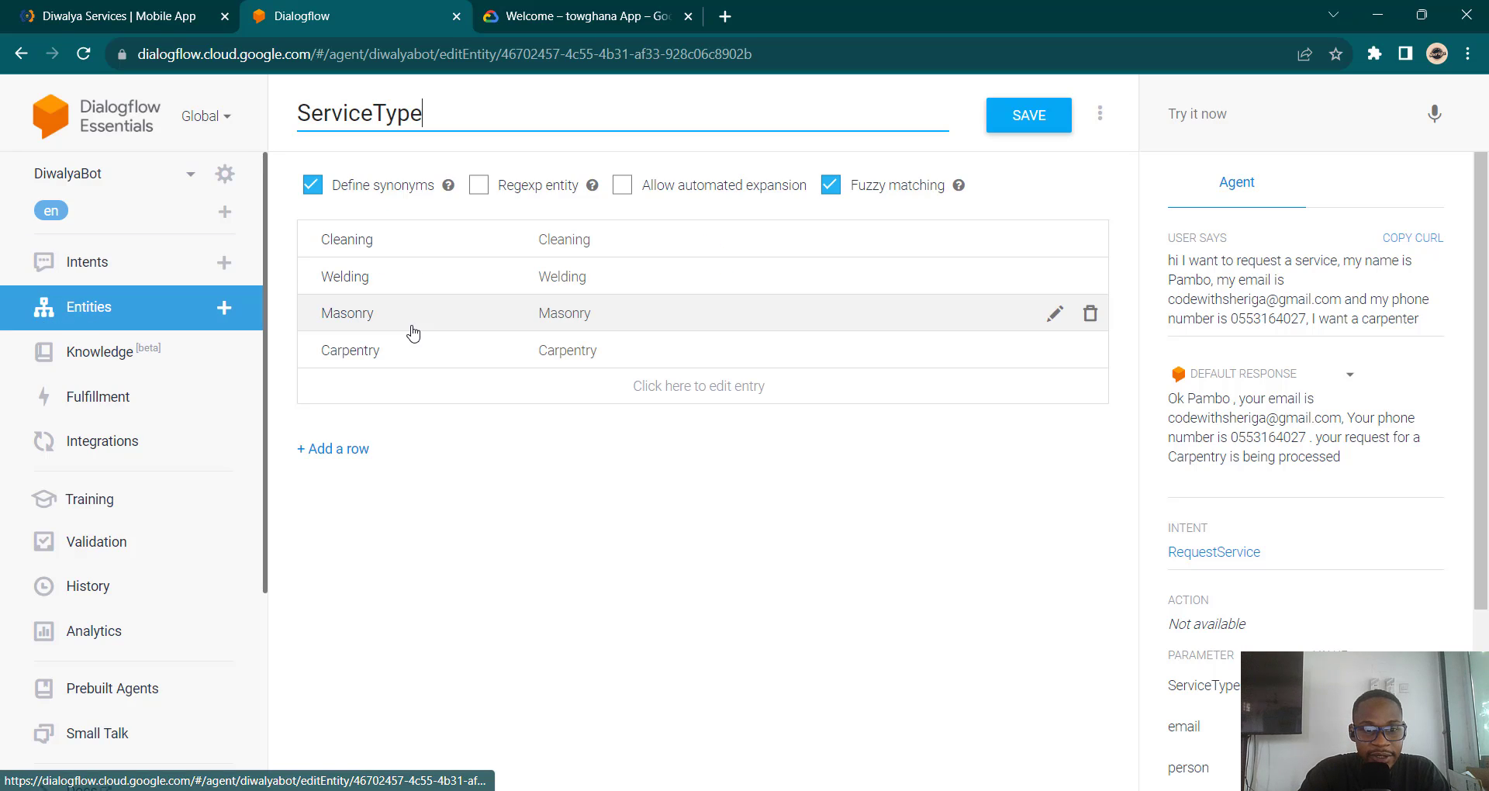
left_click(370, 359)
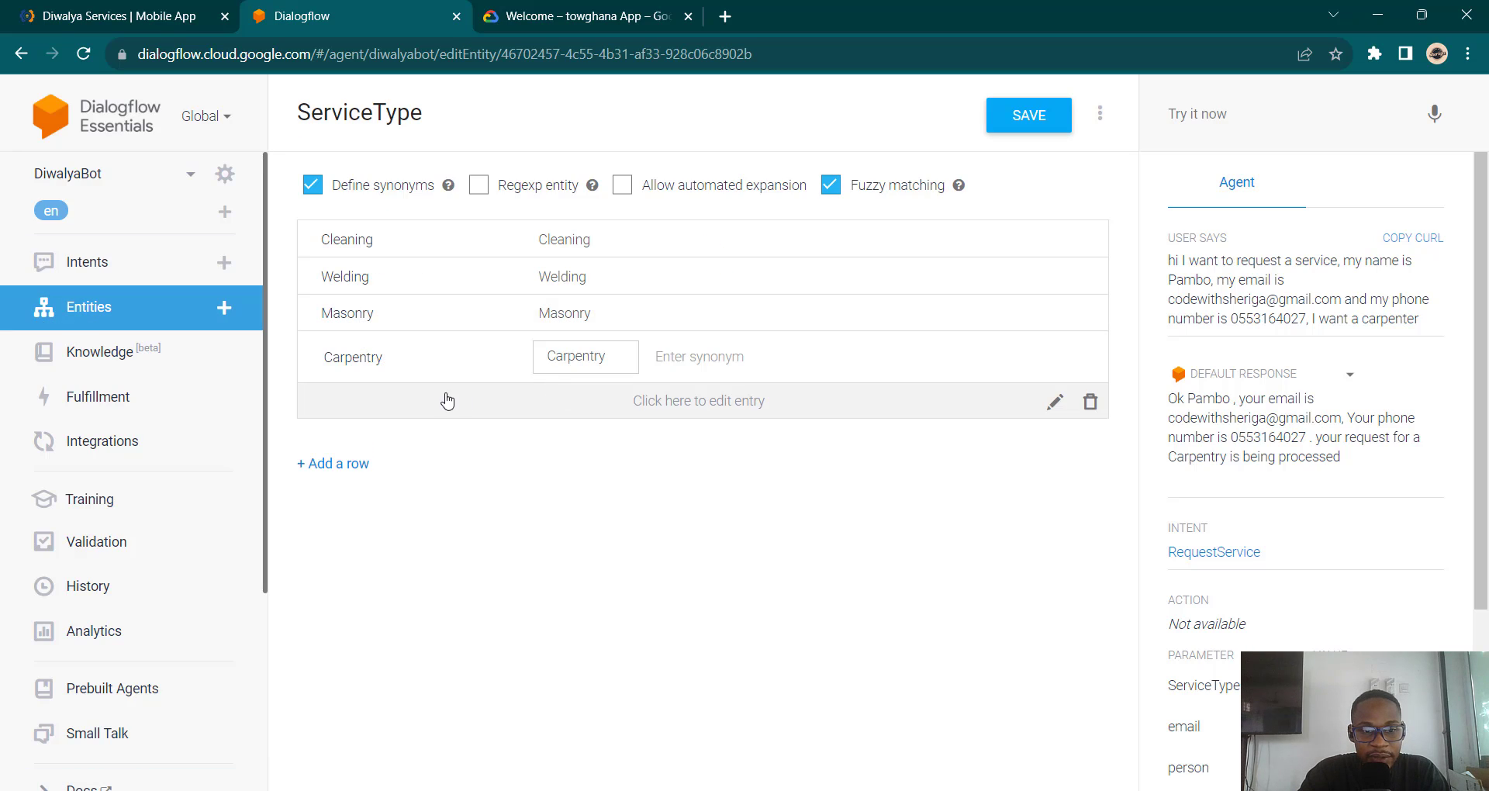
key("BackSpace")
key("BackSpace")
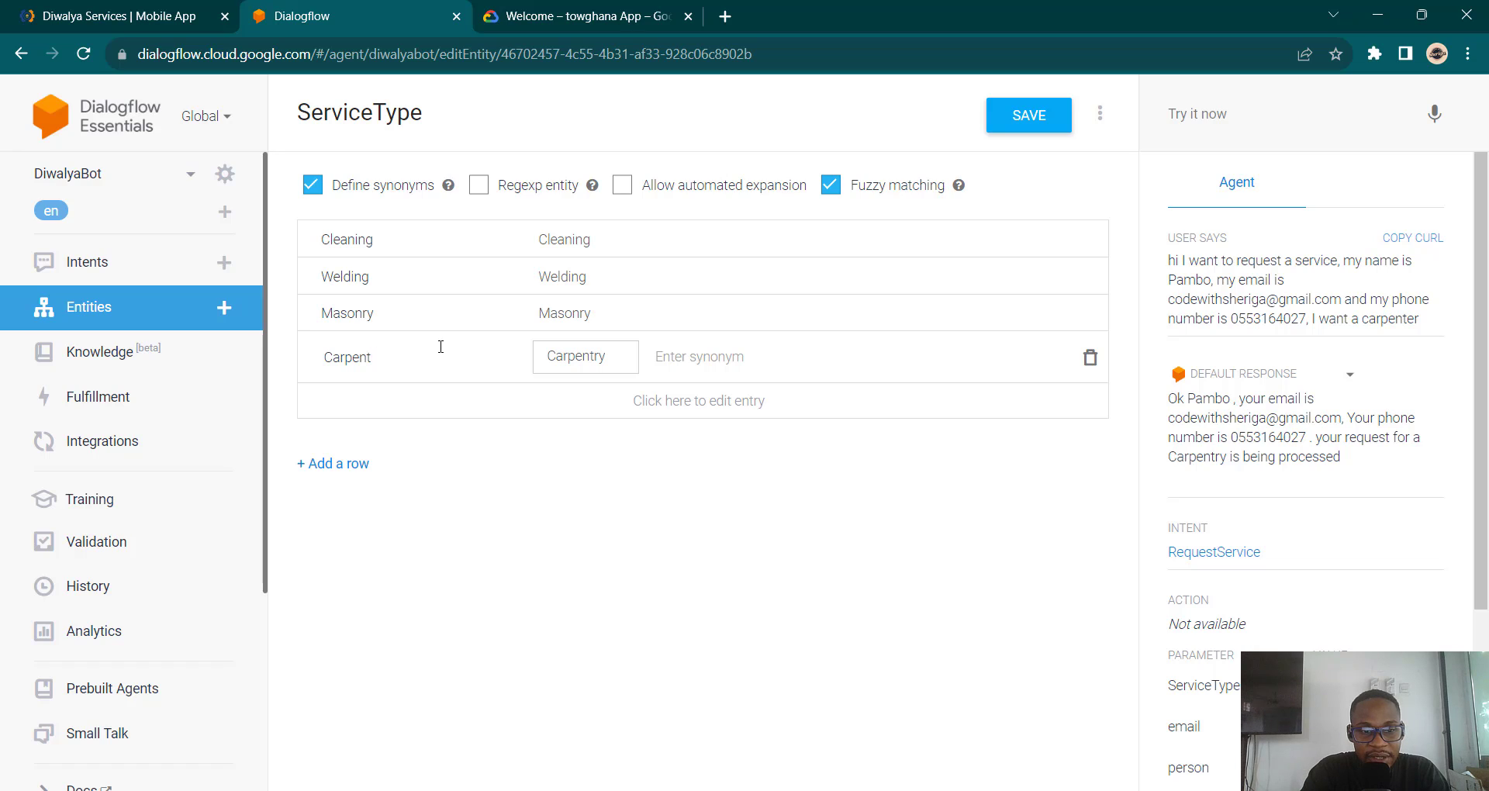
type("er")
key("Tab")
left_click(625, 358)
left_click(388, 360)
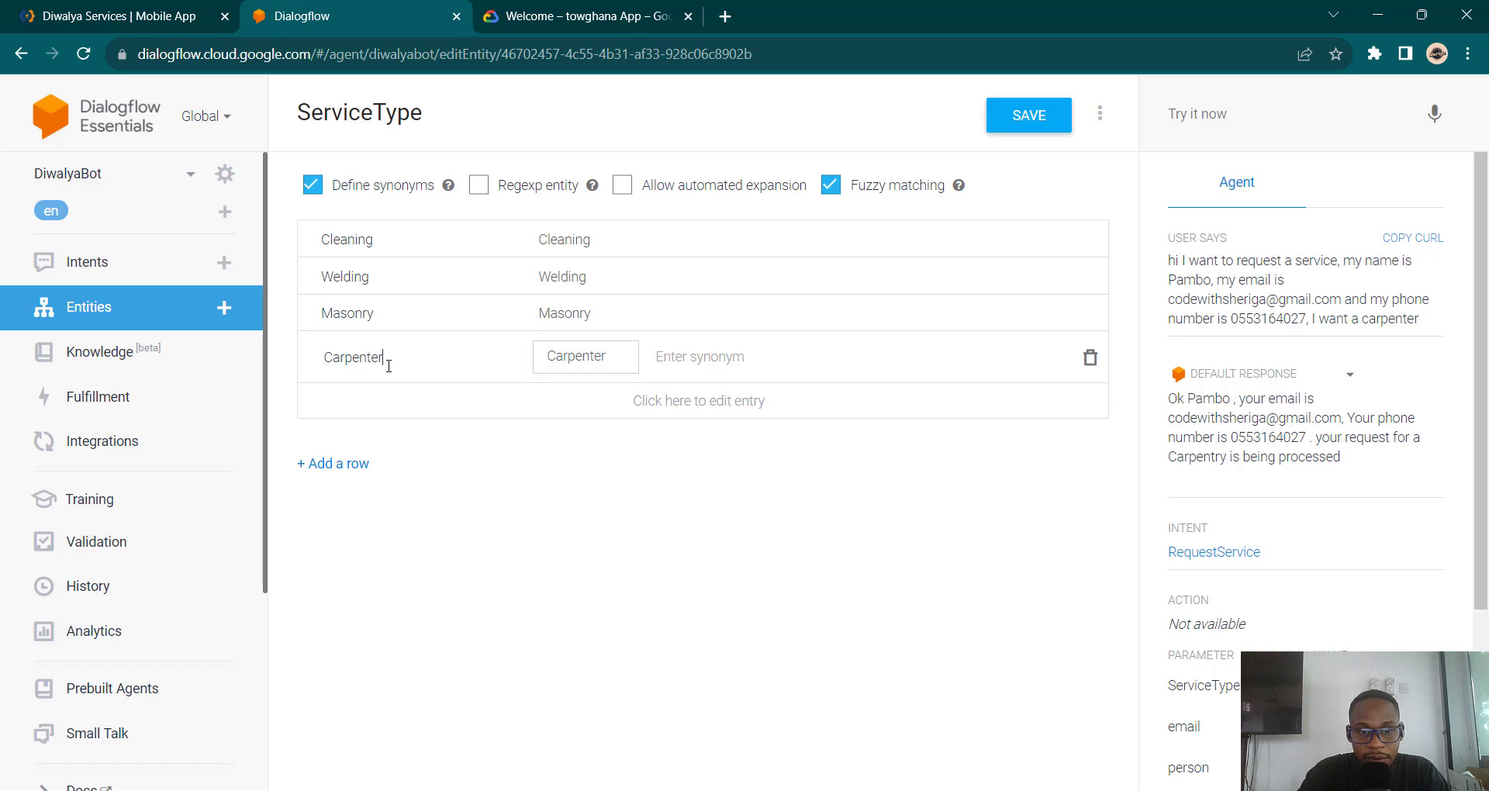
Step: Rename the Masonry, Welding and Cleaning entries to Mason, Welder and Cleaner
left_click(378, 322)
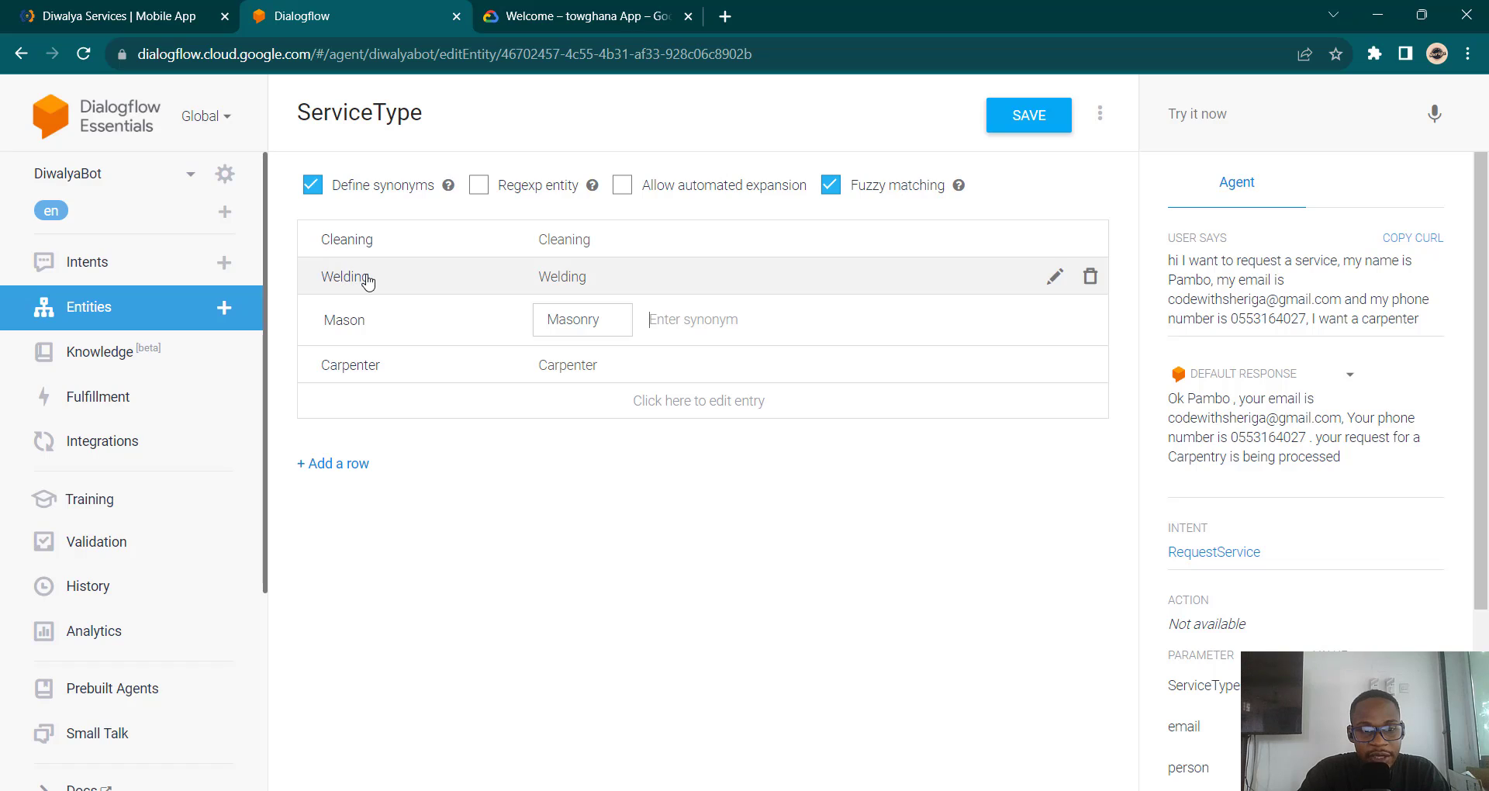
left_click(372, 283)
type("\\")
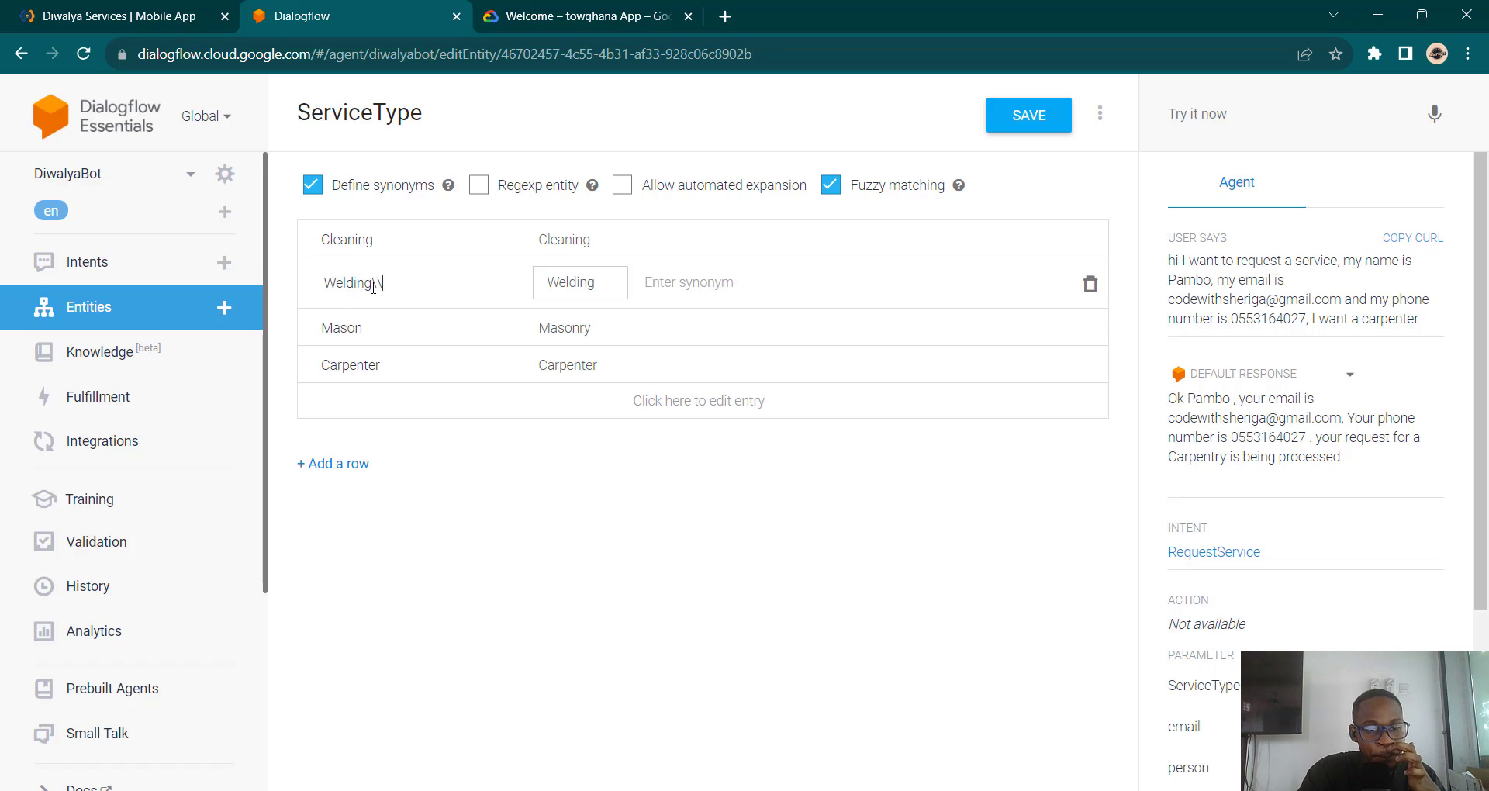
key("BackSpace")
key("BackSpace")
key("BackSpace")
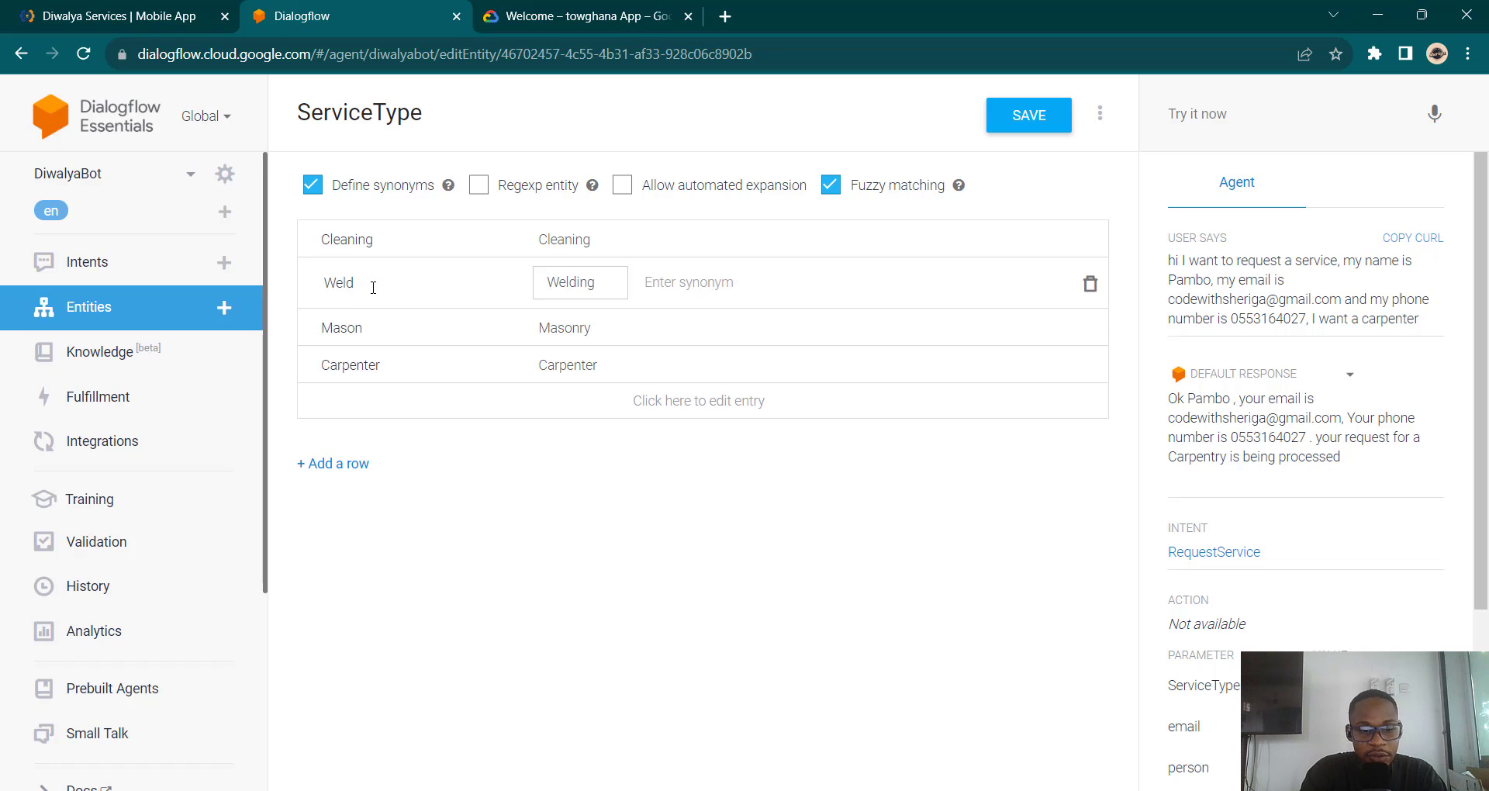
type("er")
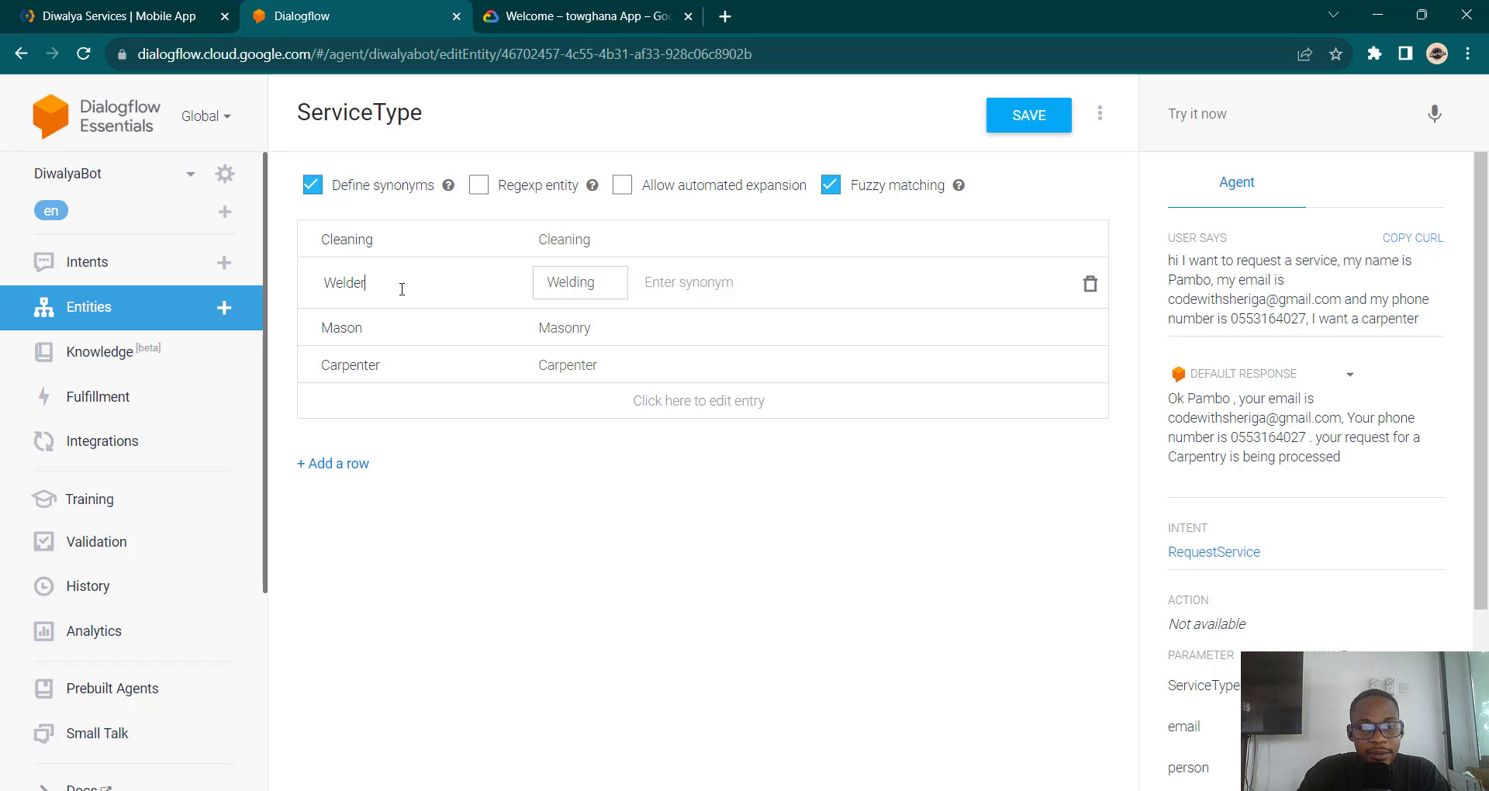
left_click(380, 245)
key("BackSpace")
key("BackSpace")
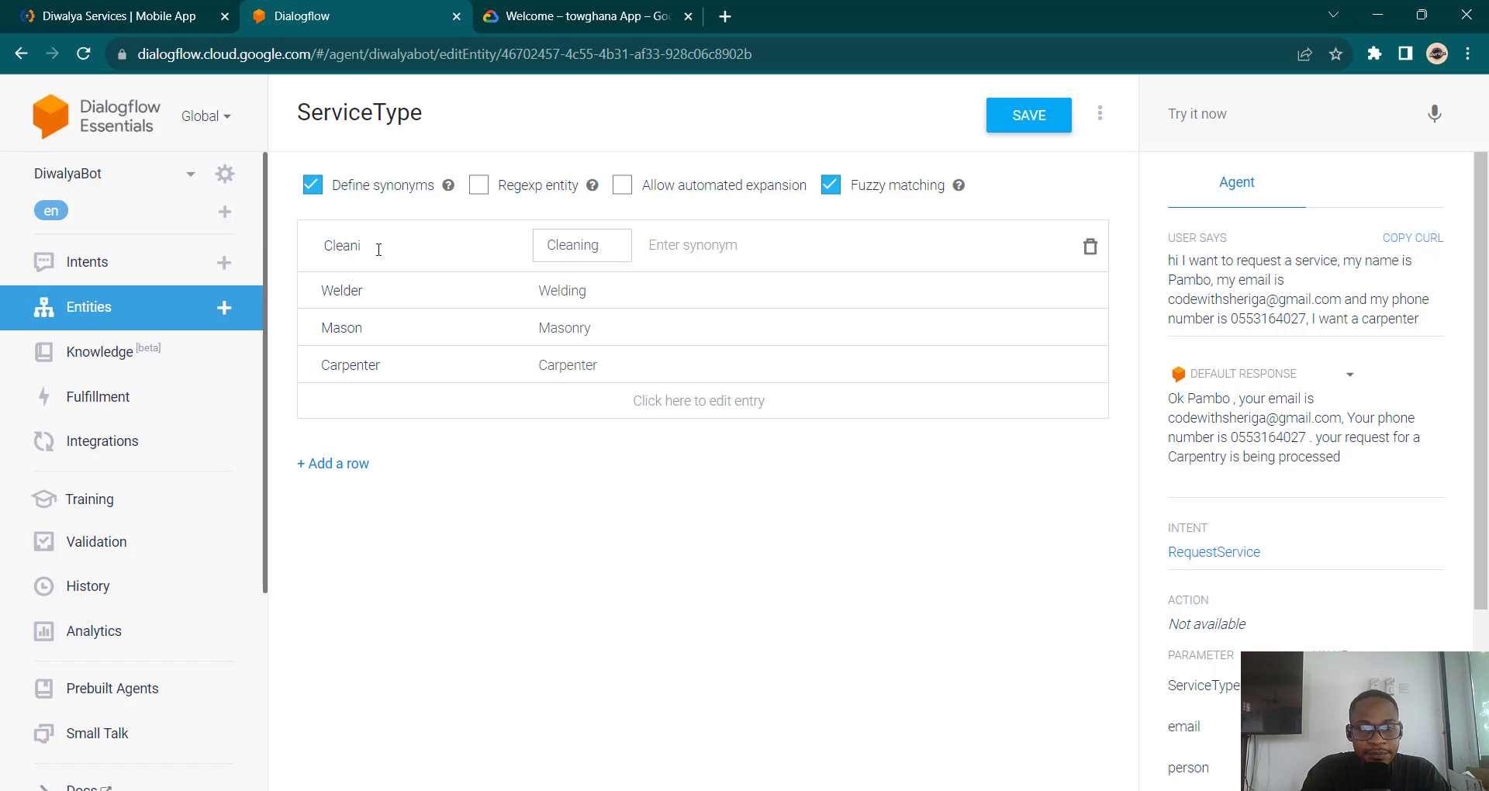
key("BackSpace")
type("er")
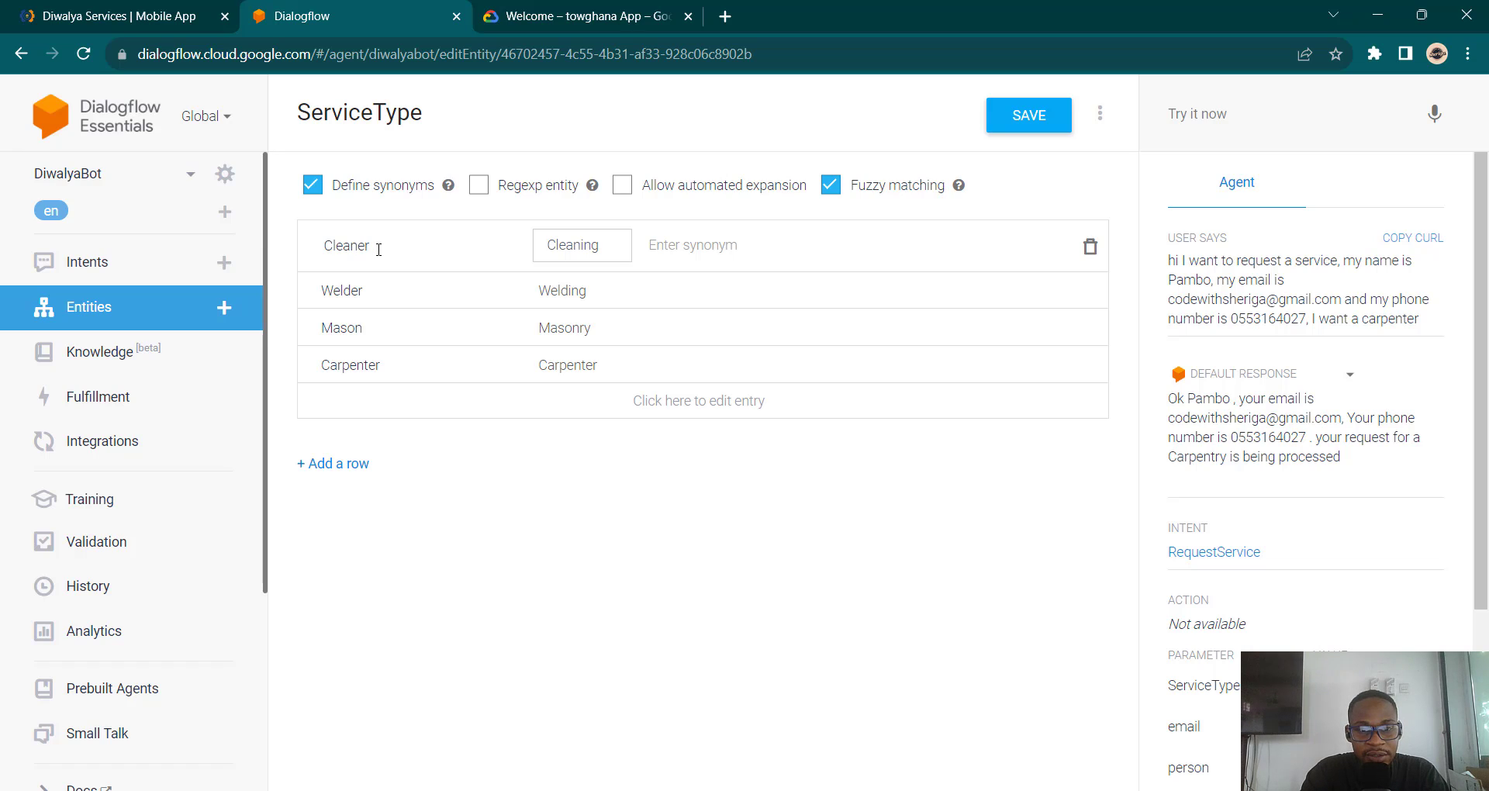
Step: Replace the old synonyms of Mason, Welder and Cleaner with matching words and save the entity
left_click(578, 339)
left_click(617, 318)
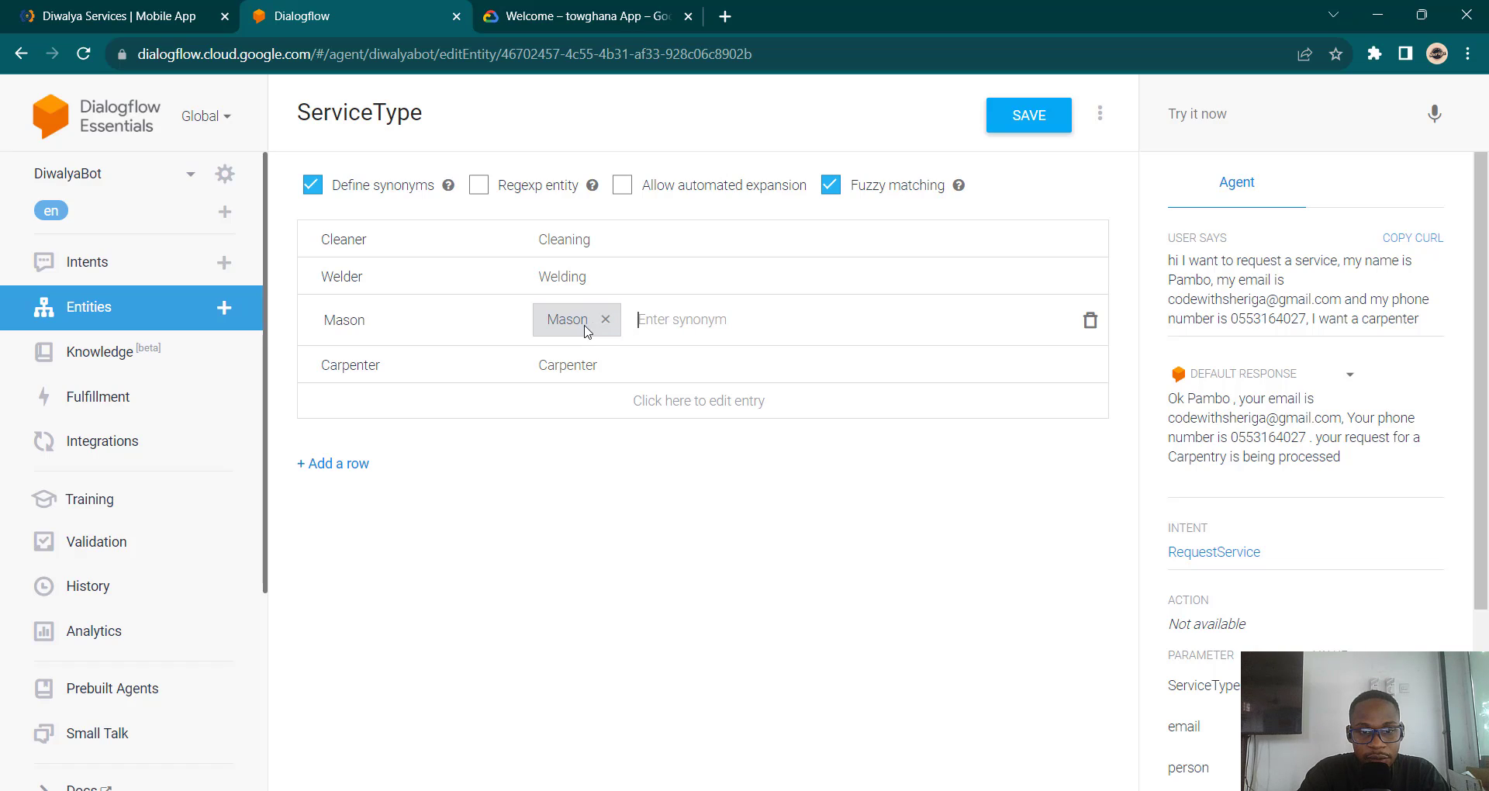
left_click(592, 289)
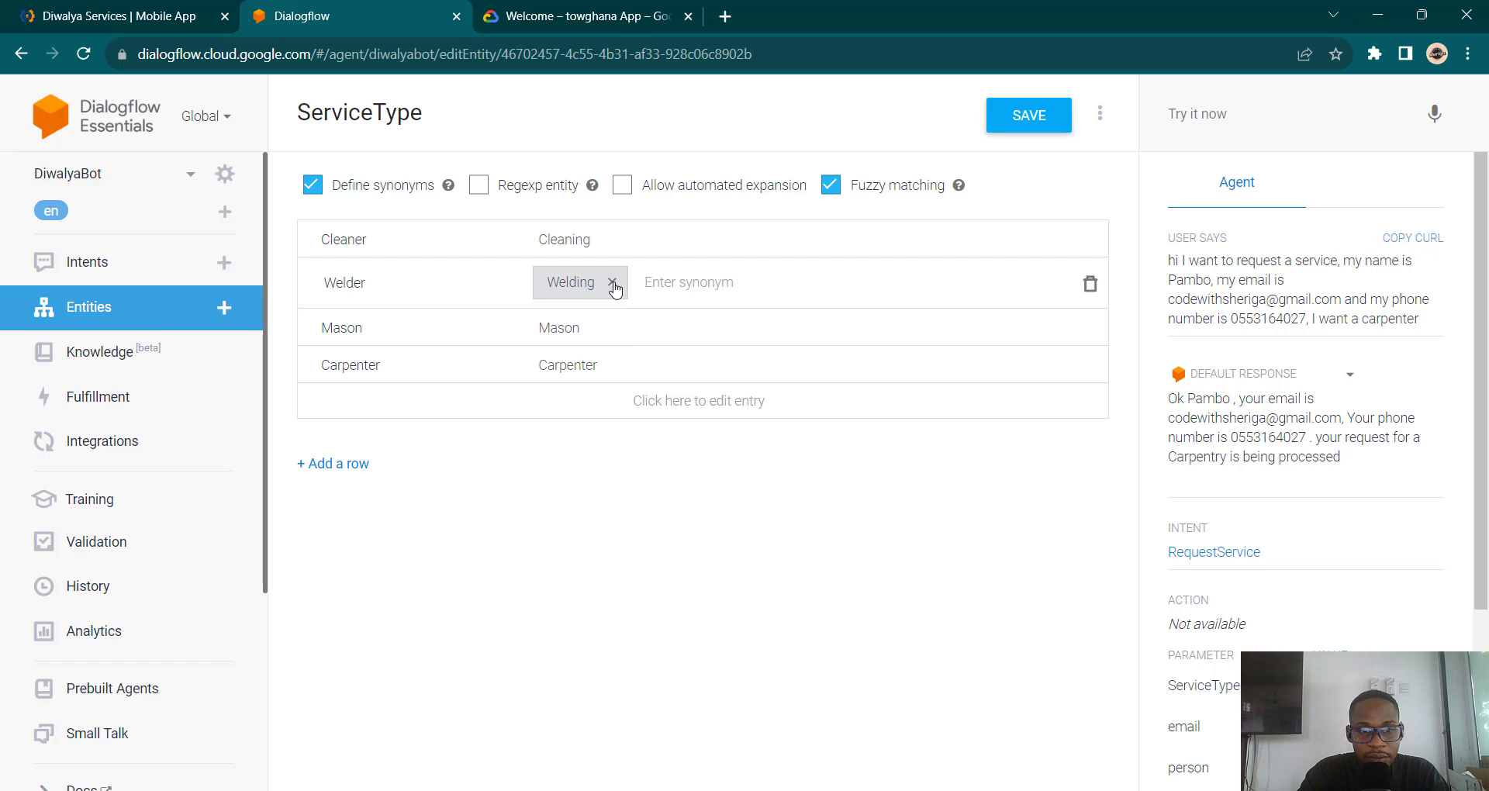
left_click(606, 282)
left_click(592, 242)
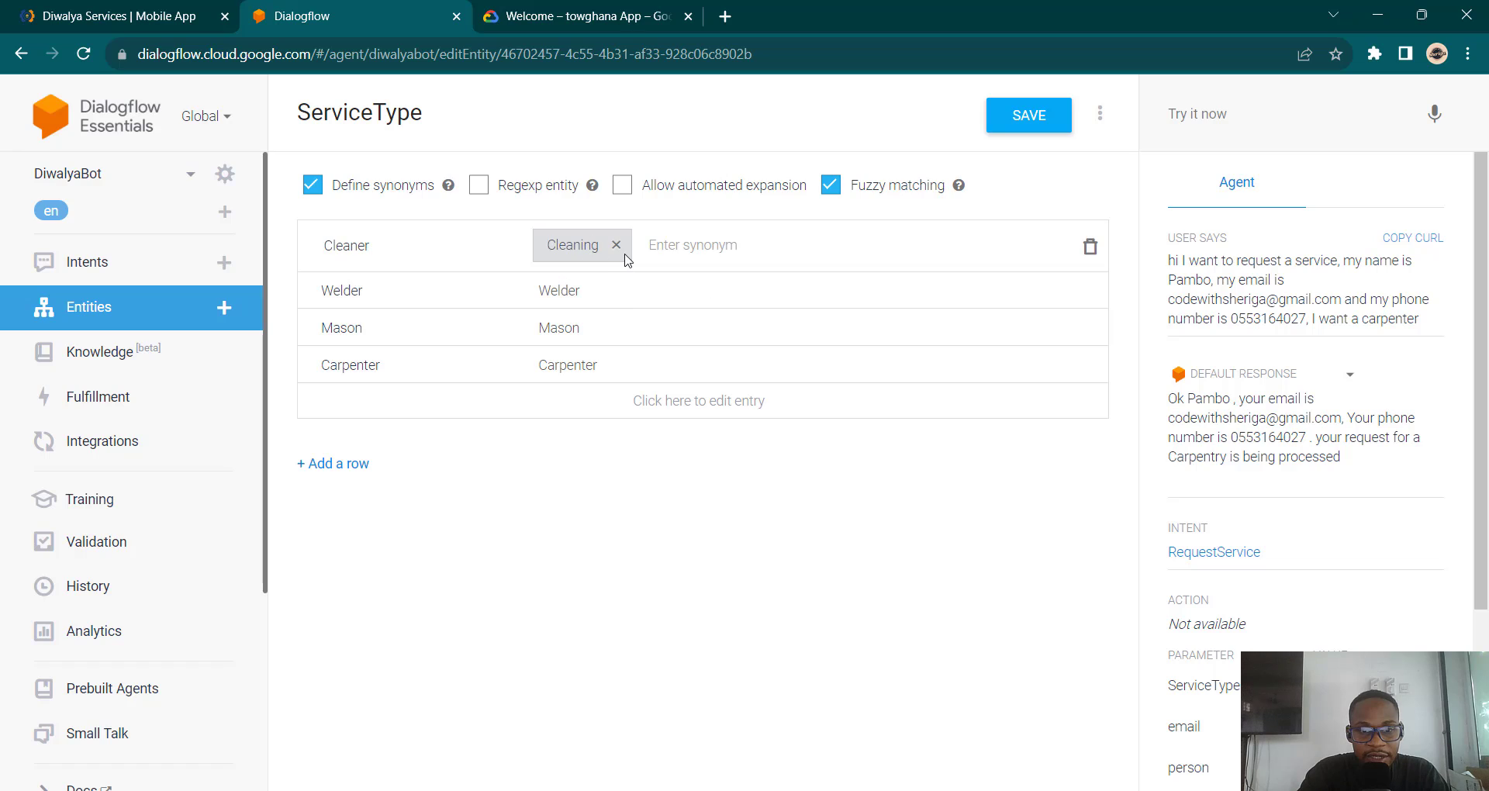
left_click(617, 246)
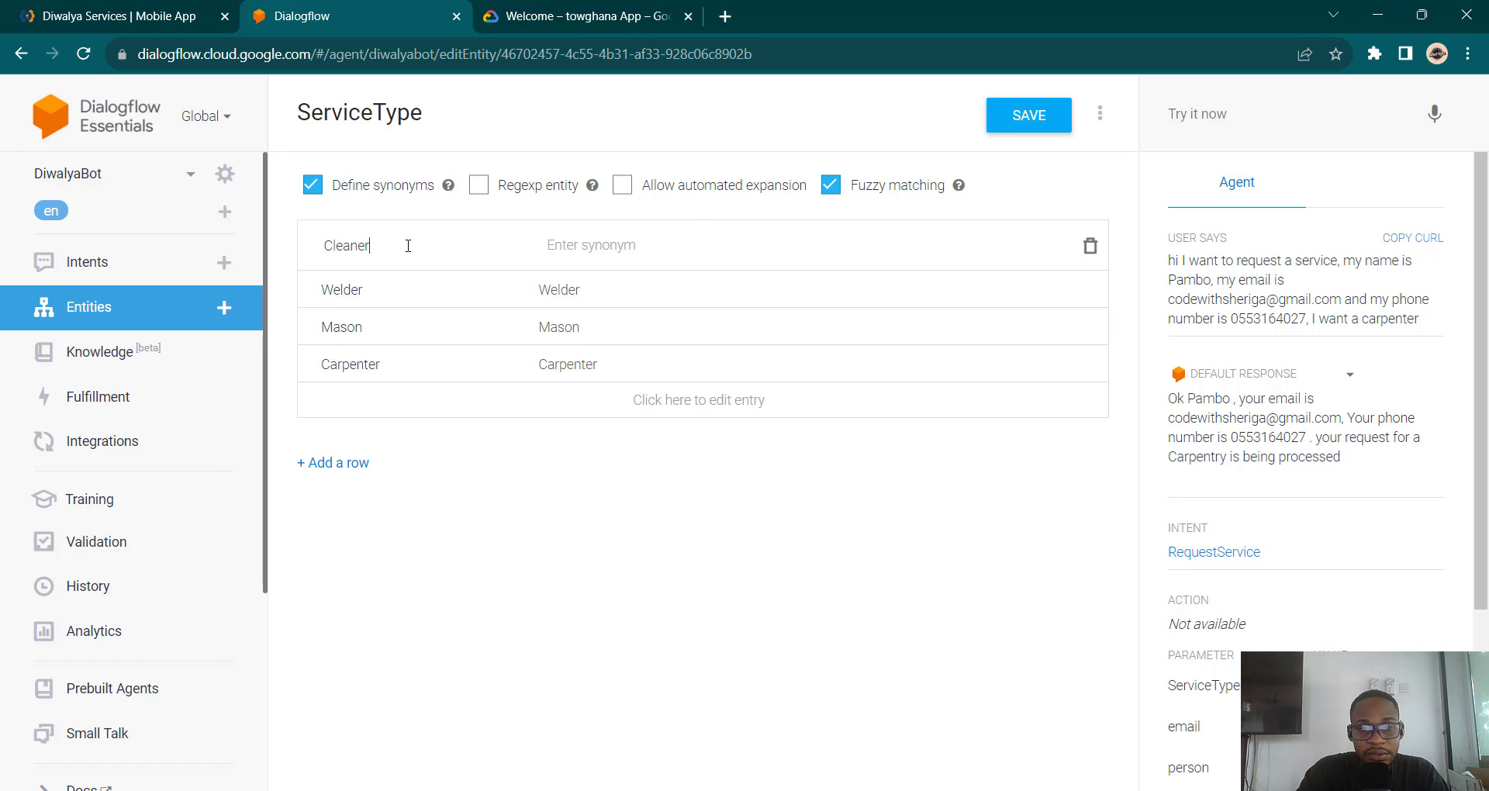
left_click(631, 303)
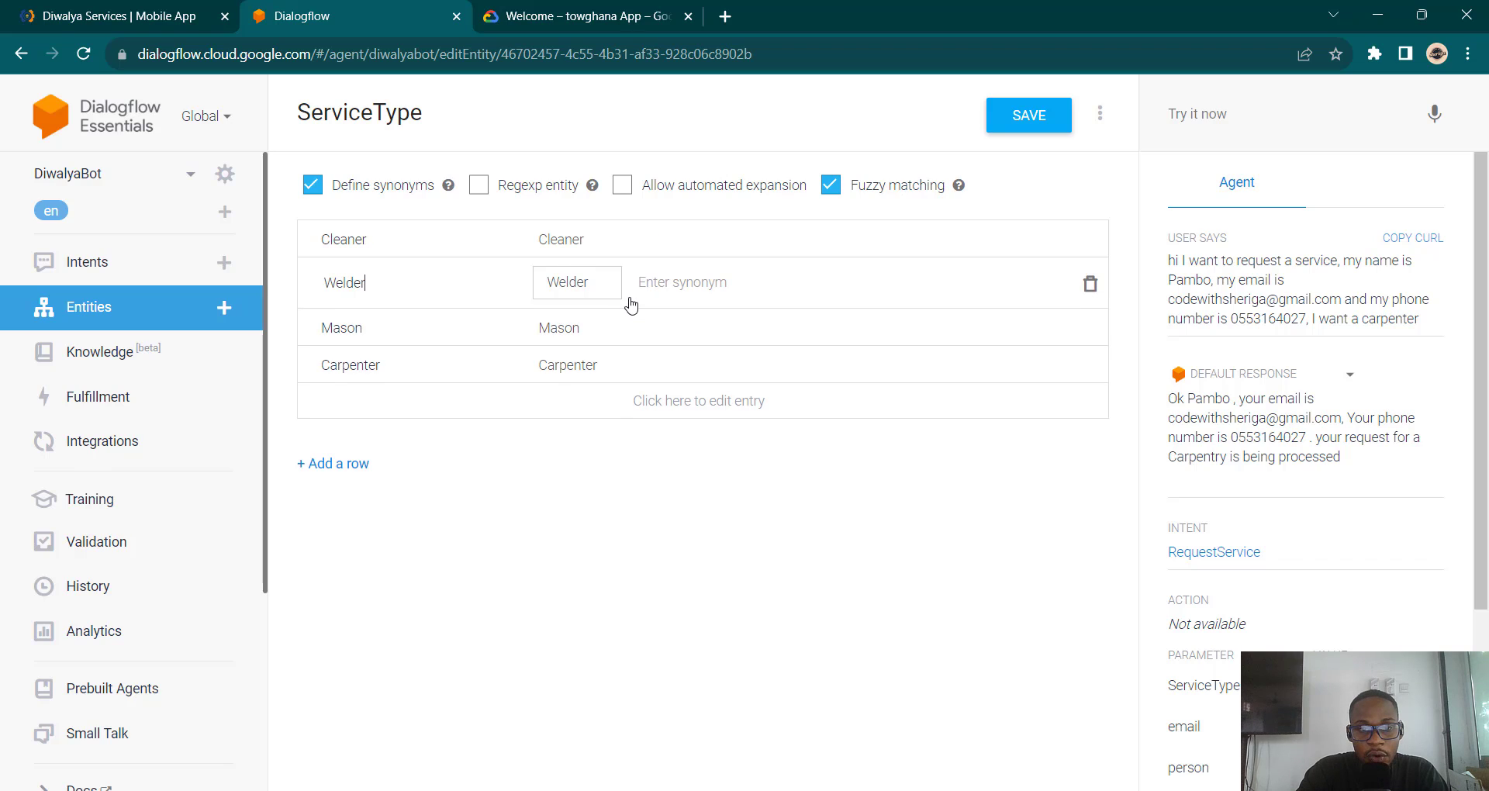
left_click(1032, 114)
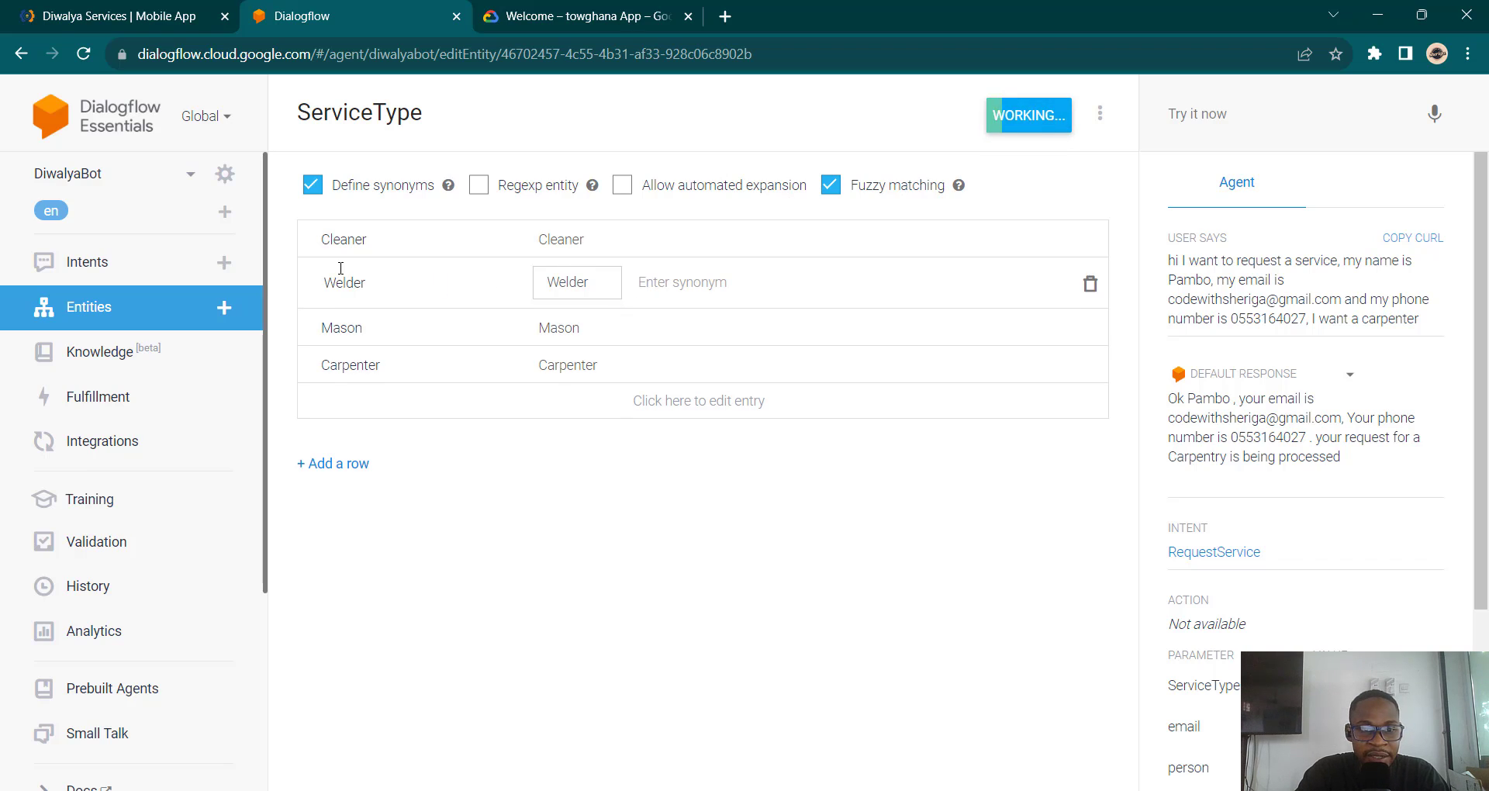
Step: From the Intents list, re-send the full carpenter request in Try it now and open RequestService
left_click(108, 262)
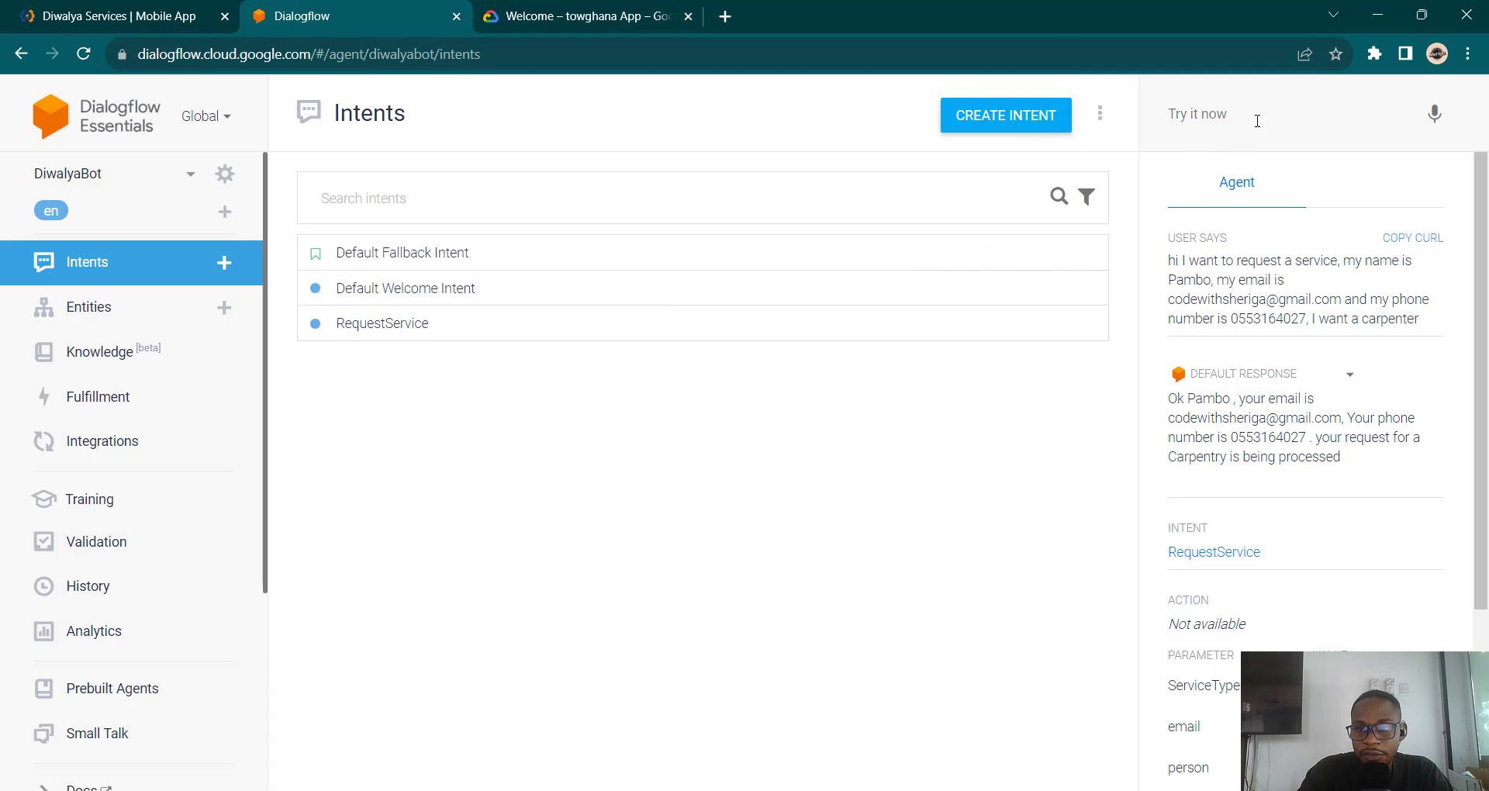
left_click(1226, 111)
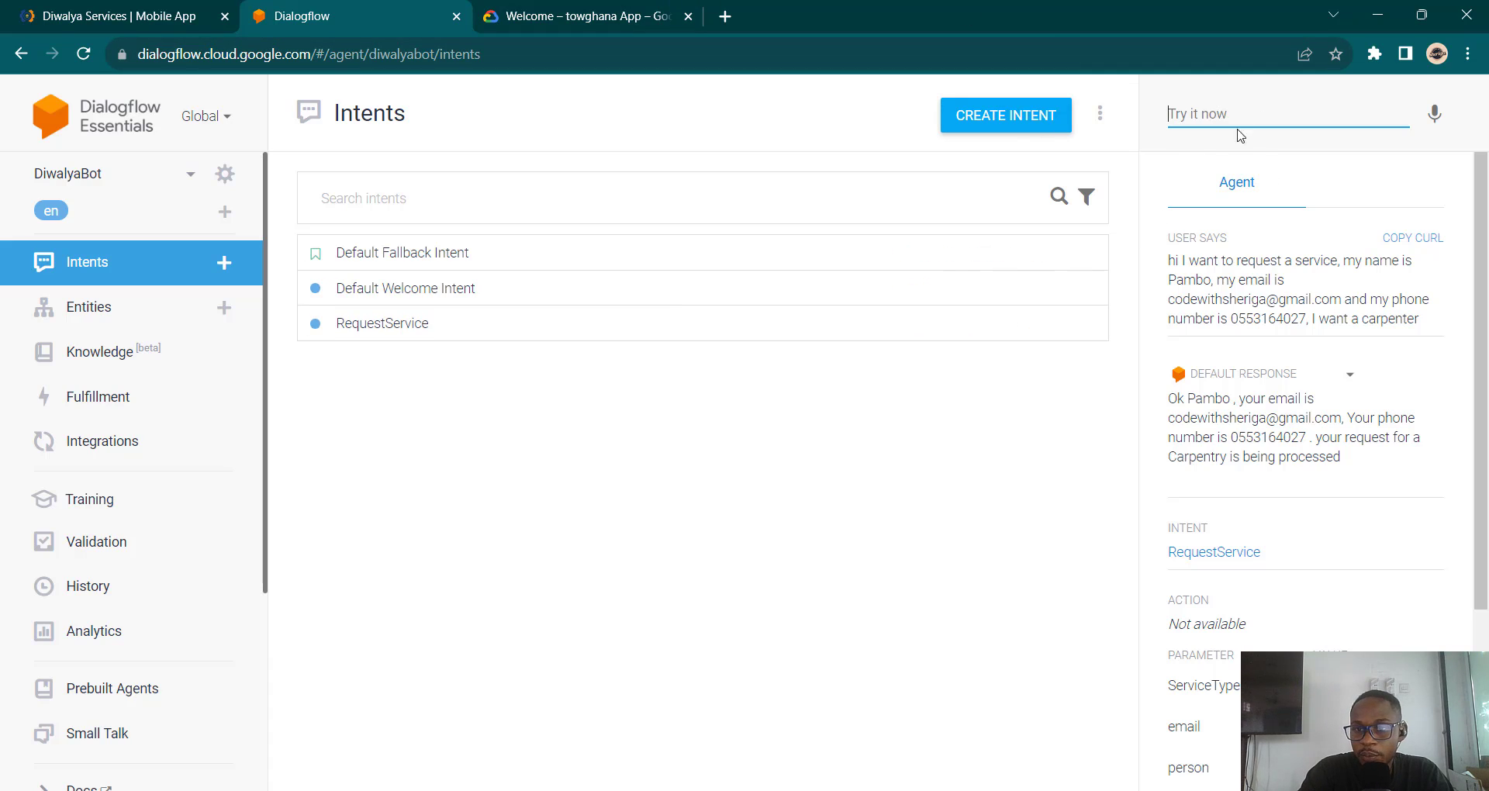
type("hi")
key("Down")
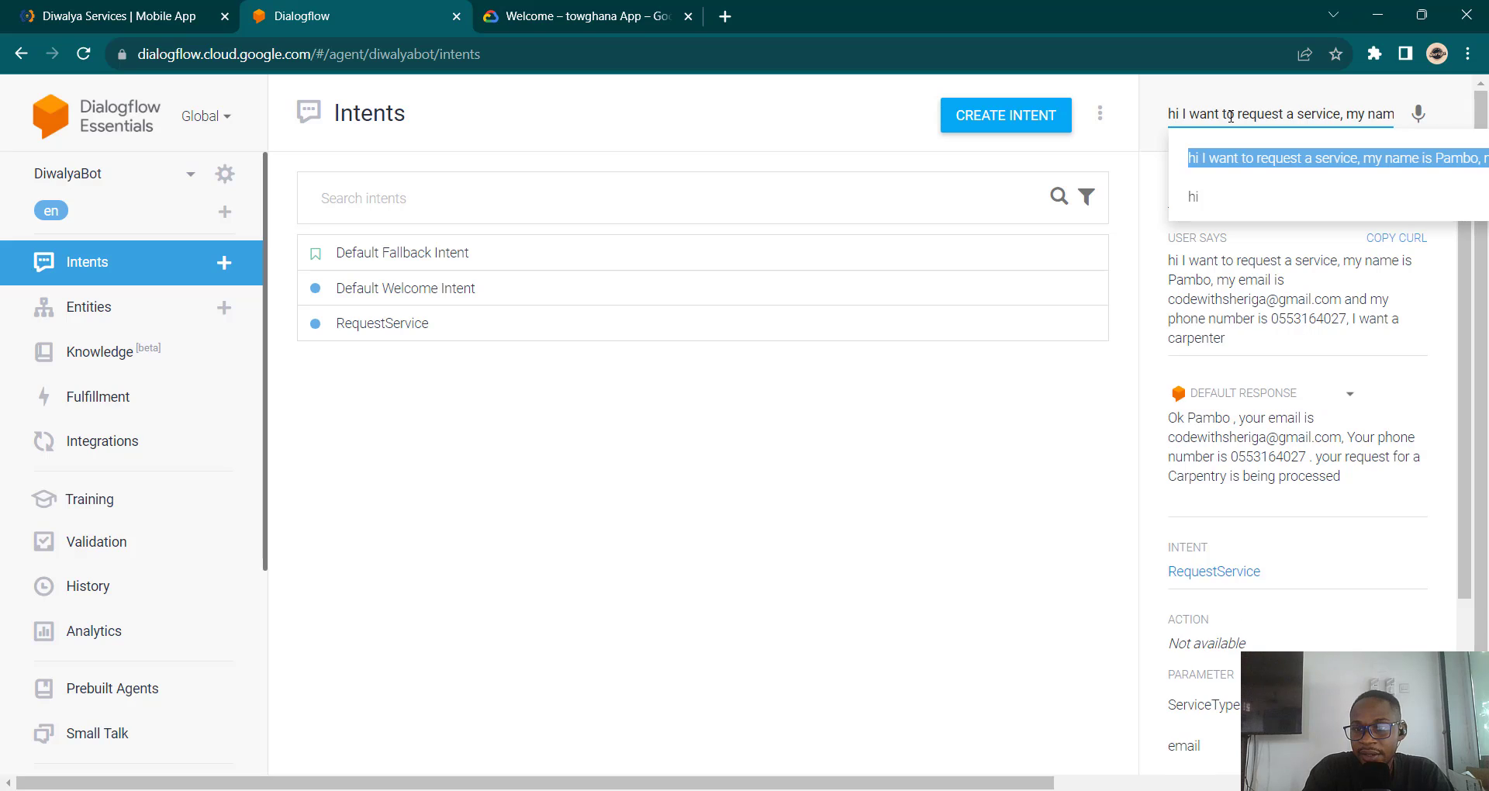
key("Return")
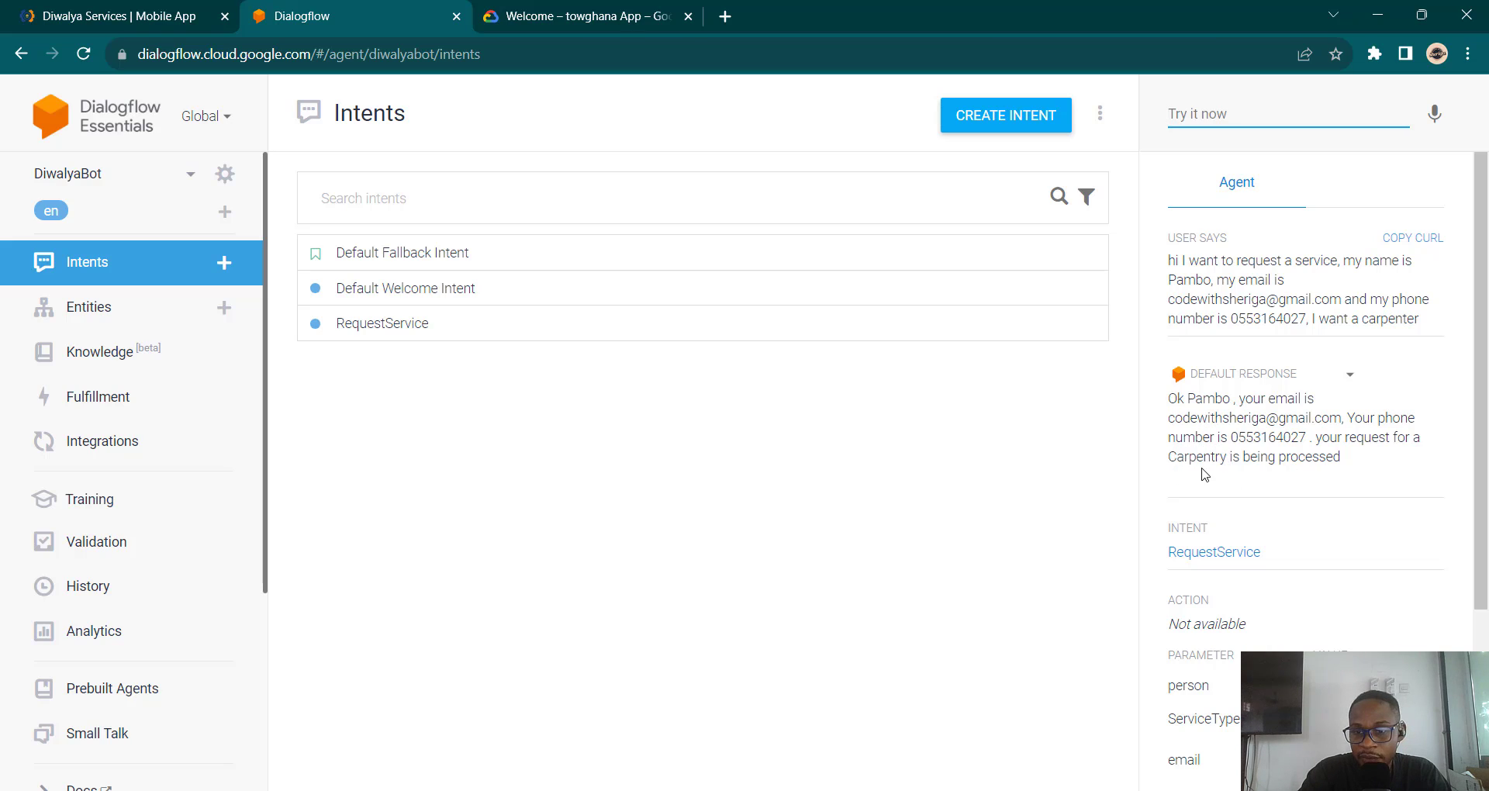
left_click(531, 334)
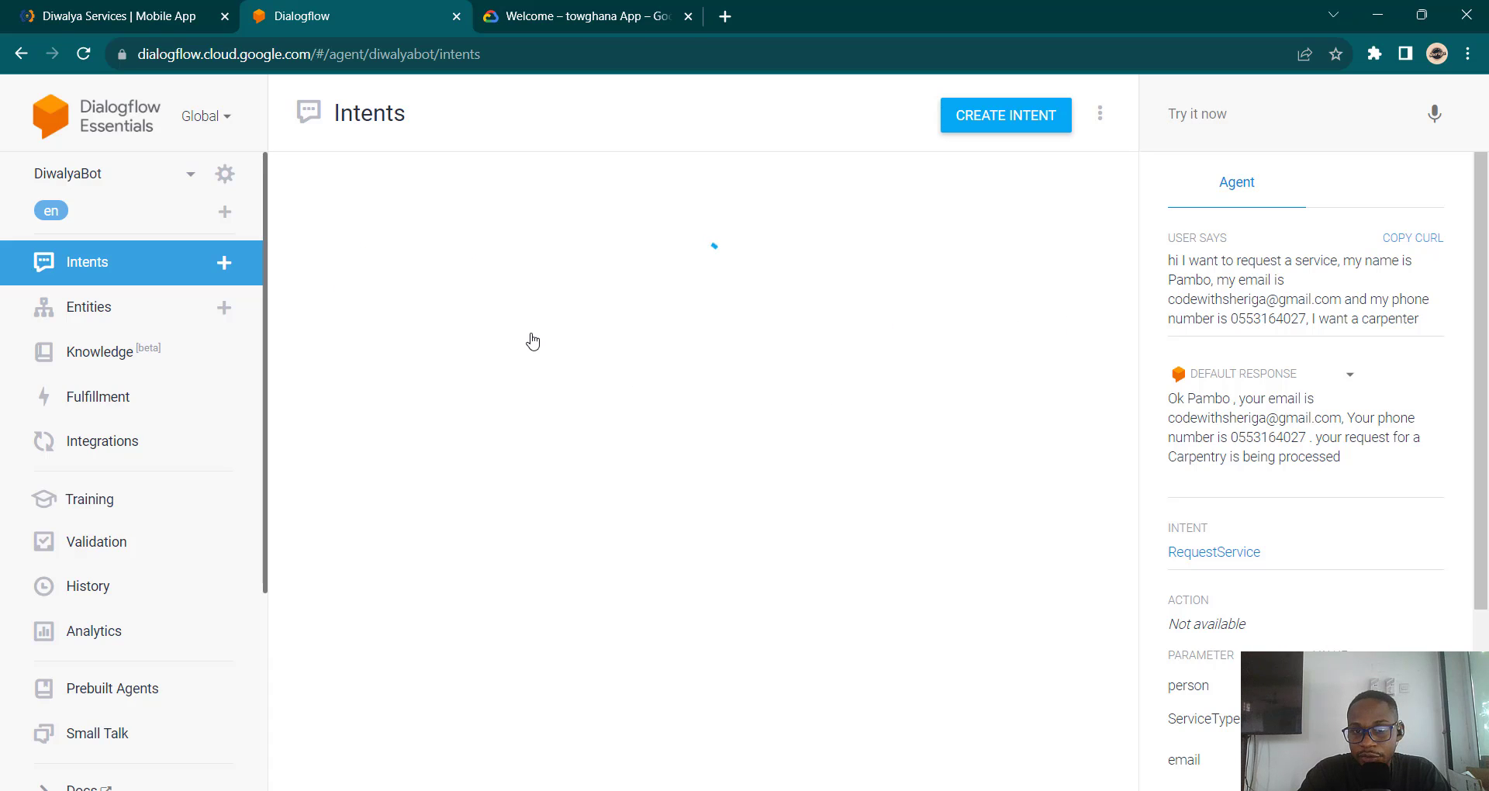
Step: Save the RequestService intent with its annotated training phrases
left_click(1015, 128)
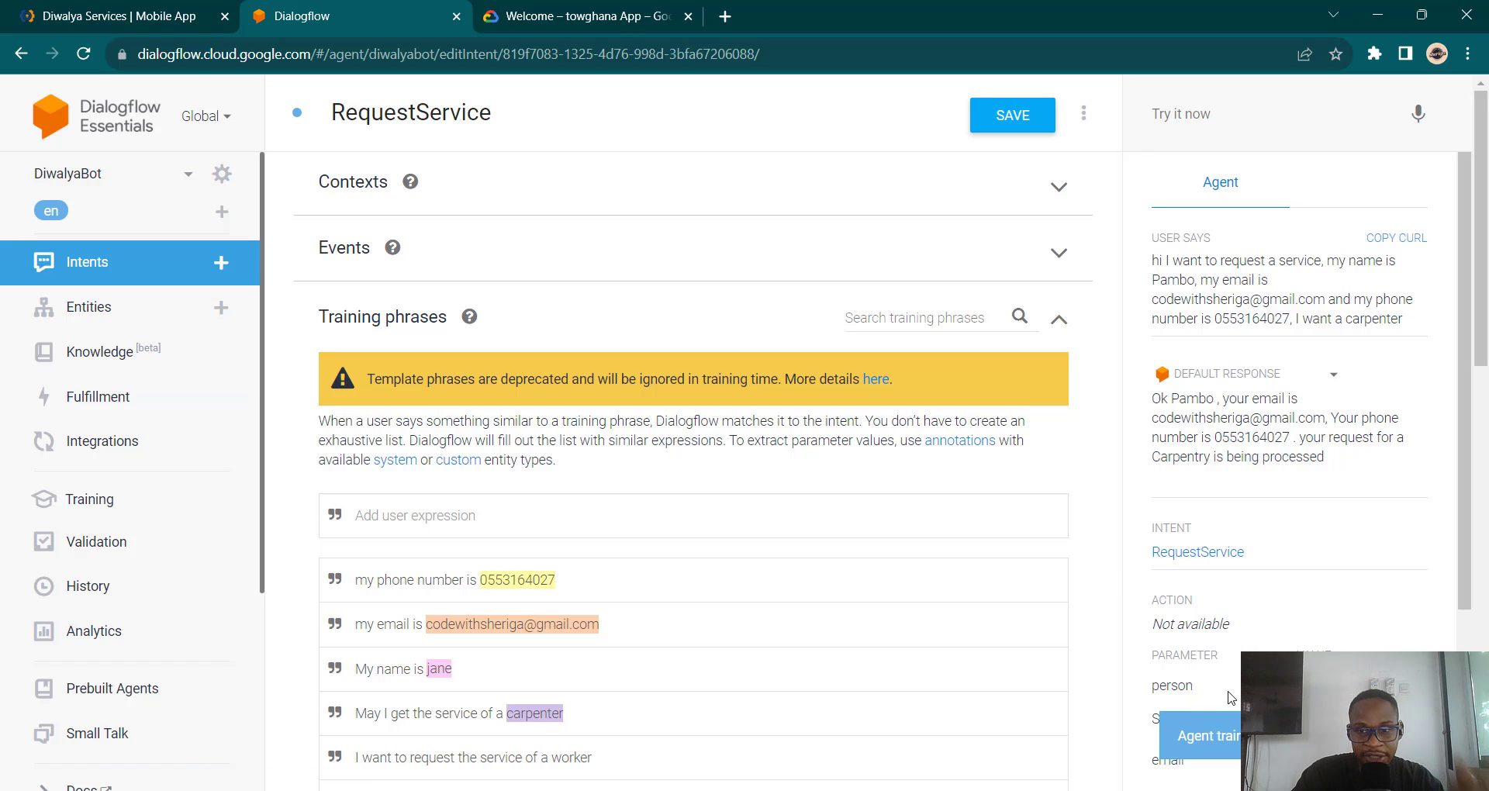
Step: On the Fulfillment page, switch the webhook on and back off, leaving webhook and inline editor disabled
left_click(87, 396)
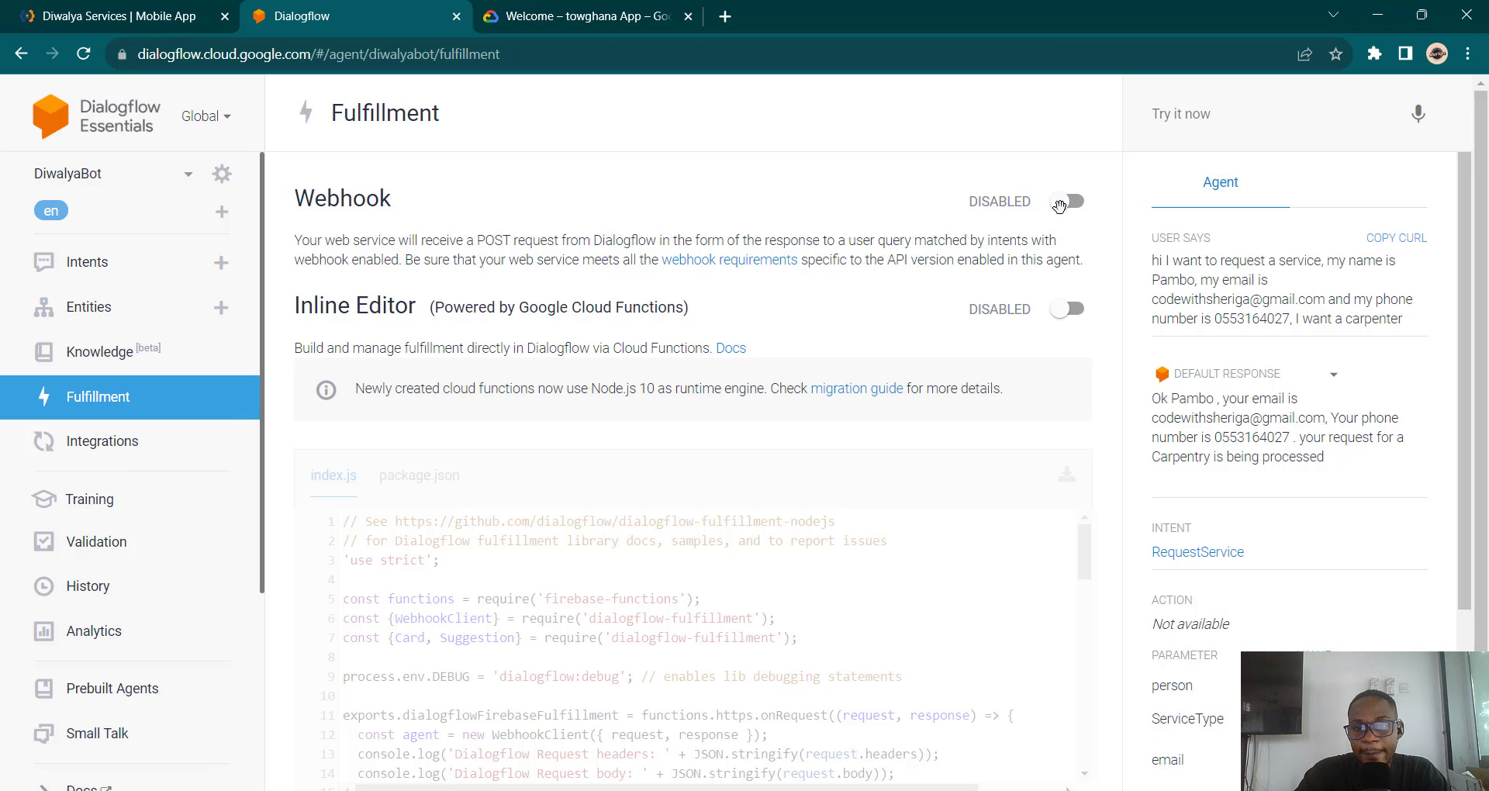
left_click(1069, 201)
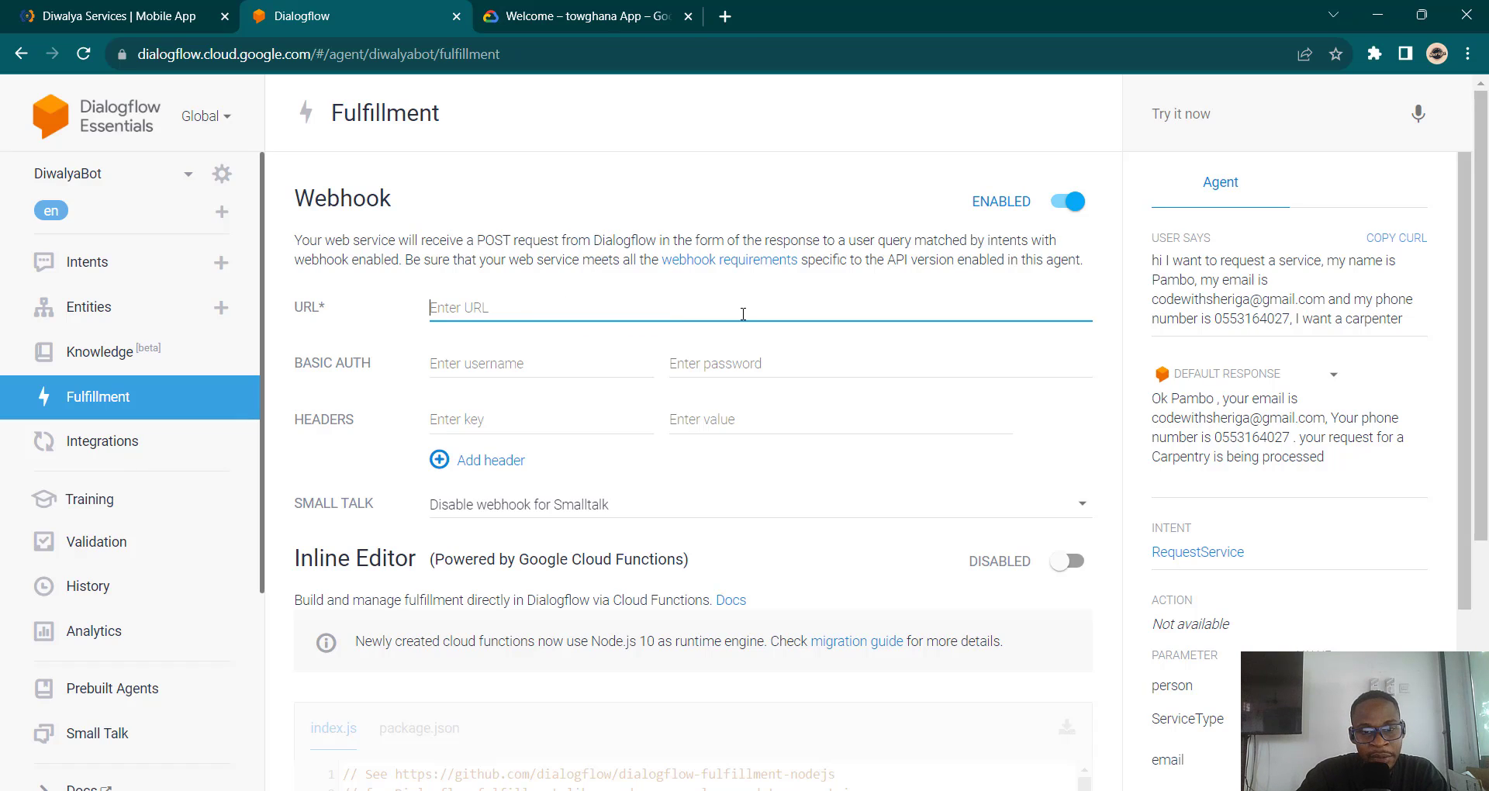
left_click(1072, 203)
scroll(968, 388, "down", 2)
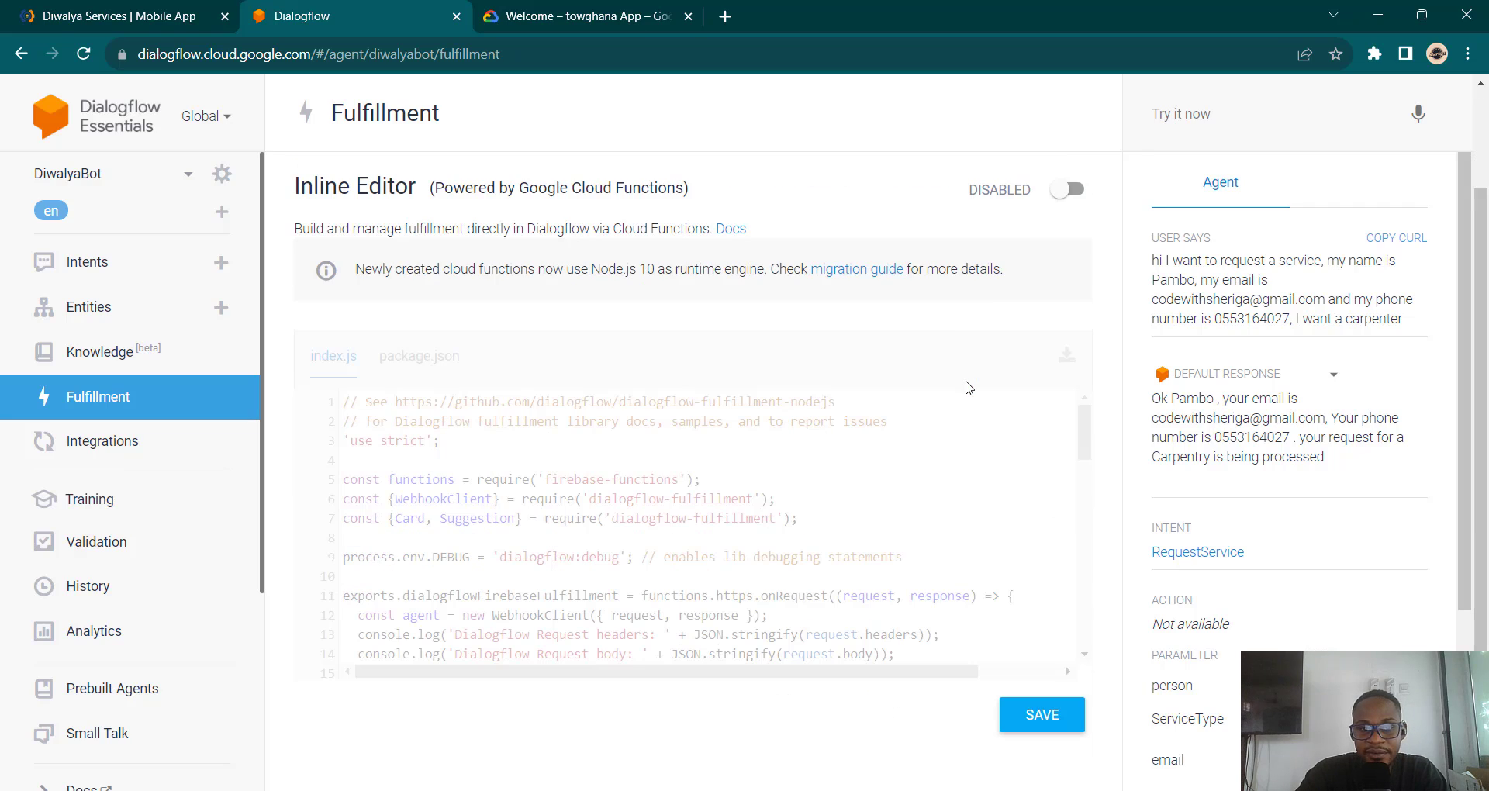
scroll(968, 388, "up", 2)
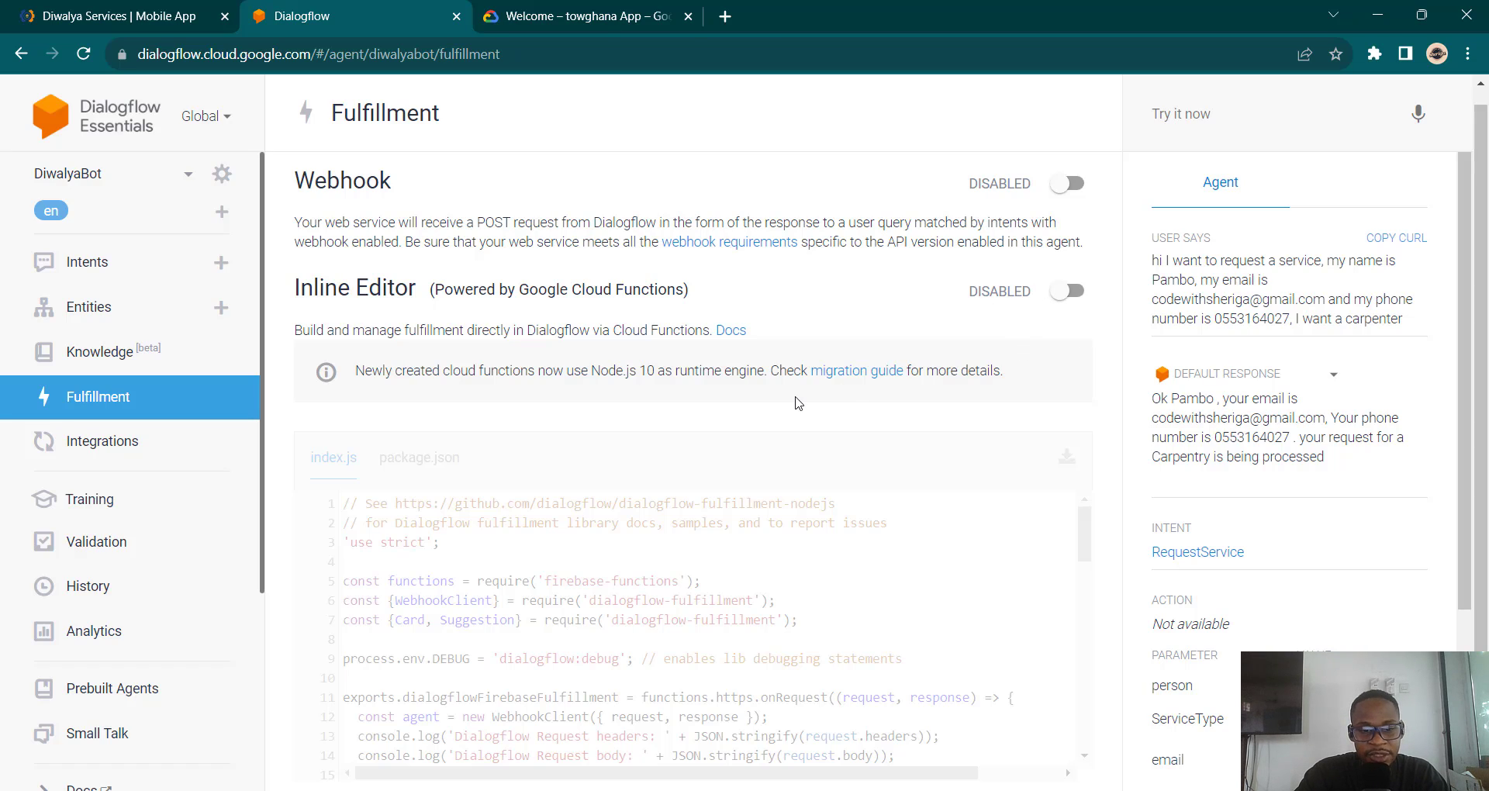
scroll(797, 402, "up", 1)
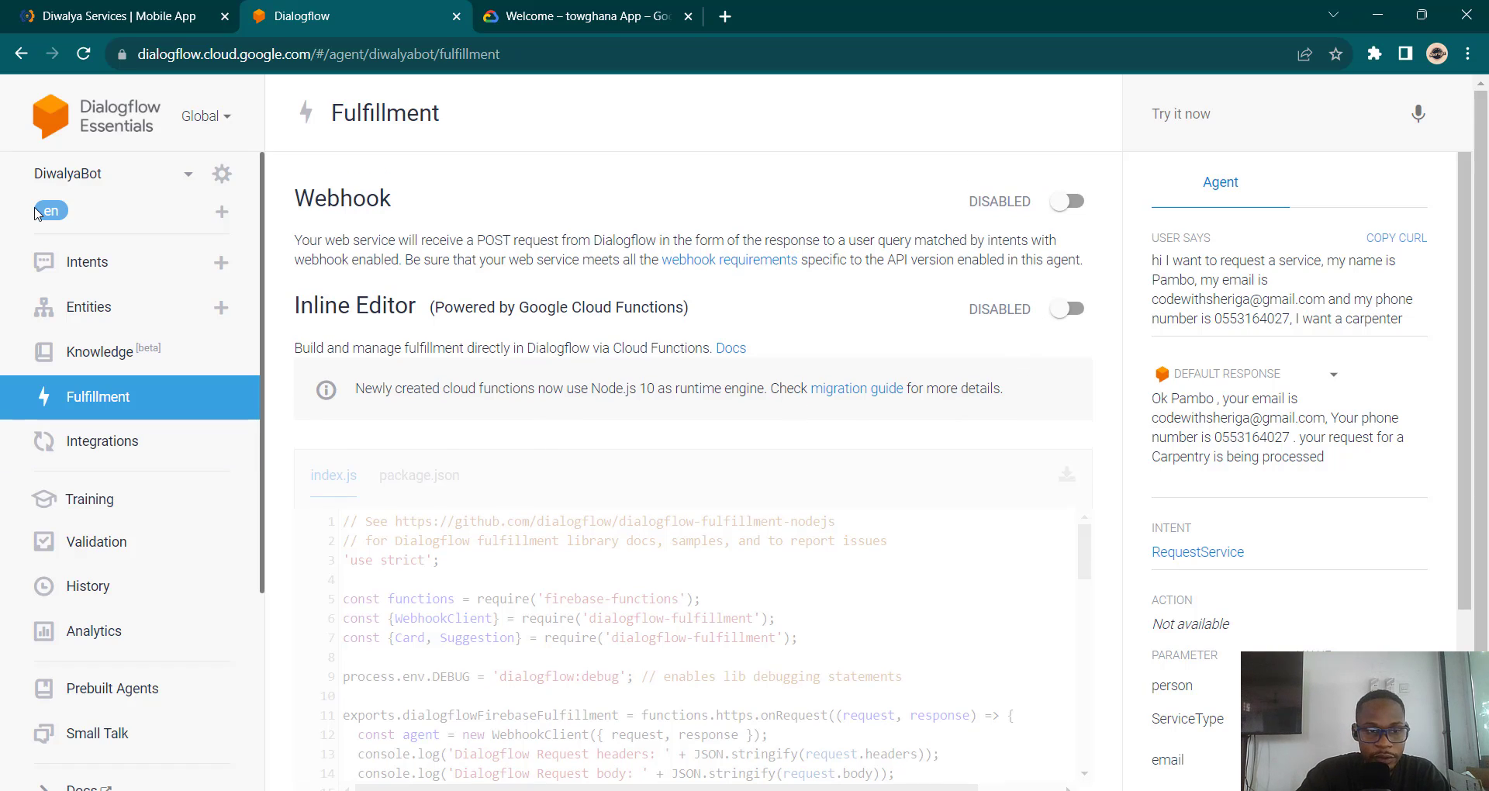
Step: From the Intents list, re-run the saved full carpenter request as a test query
left_click(84, 265)
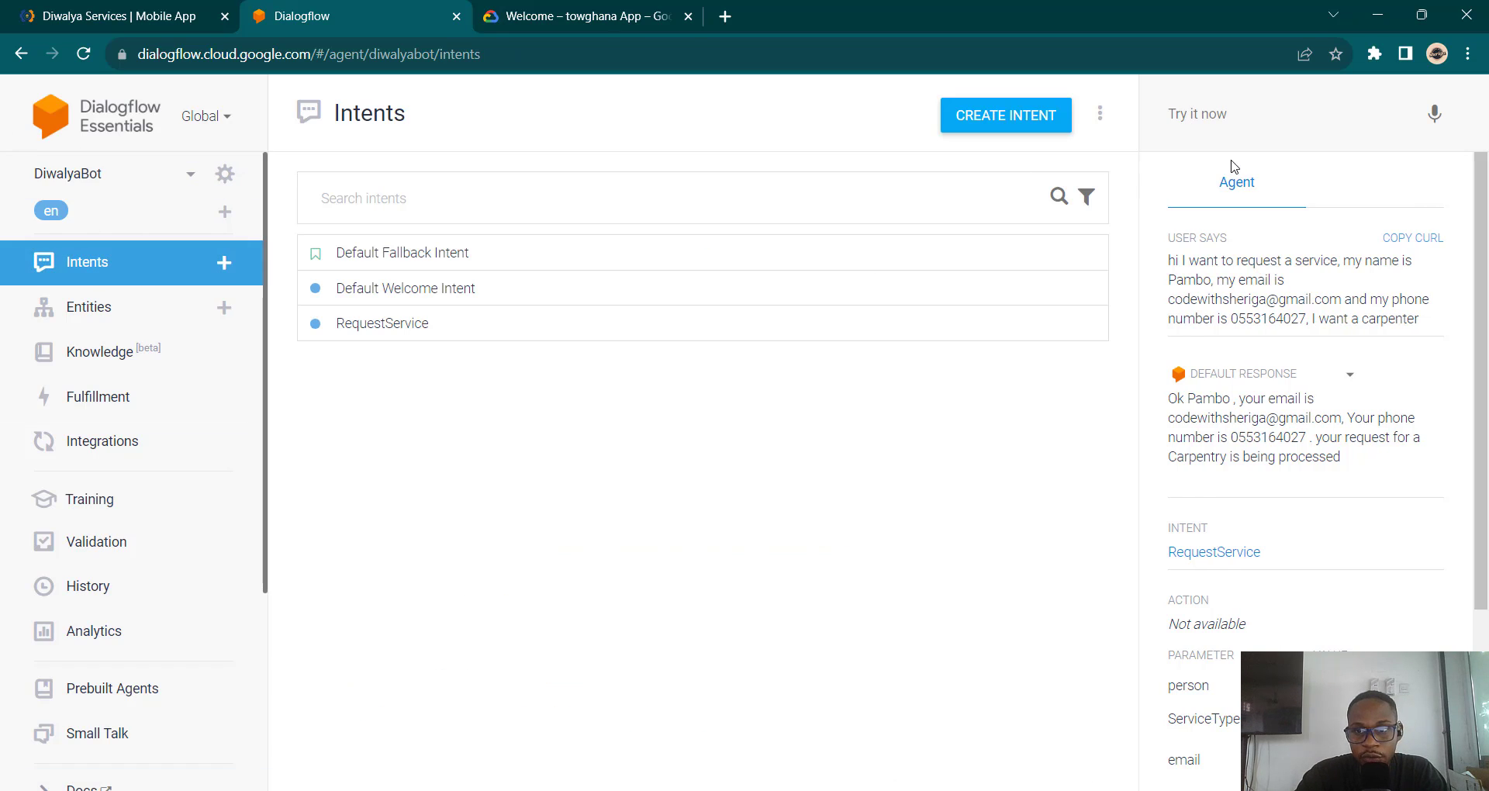
left_click(1254, 122)
type("hi")
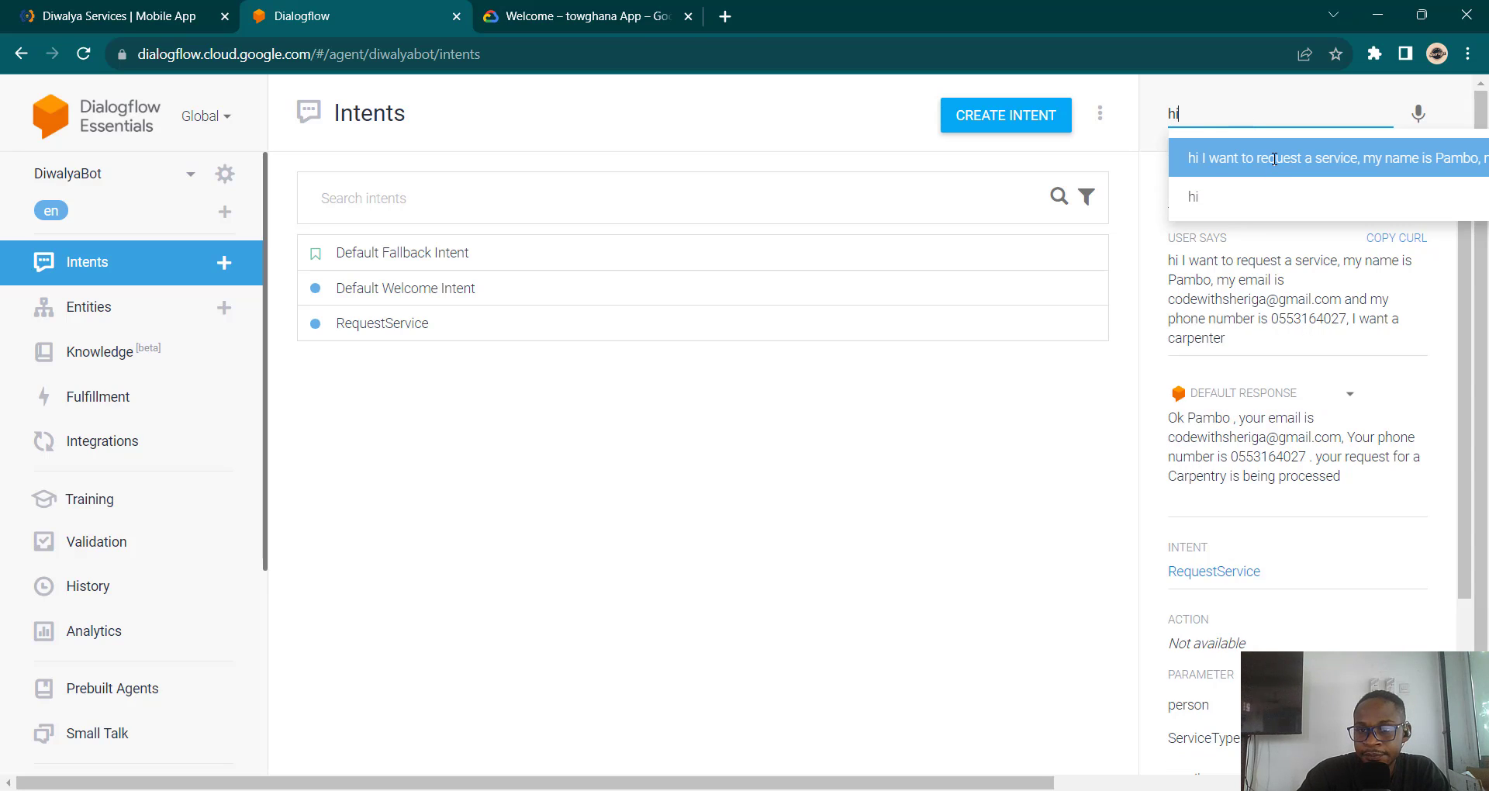
left_click(1275, 159)
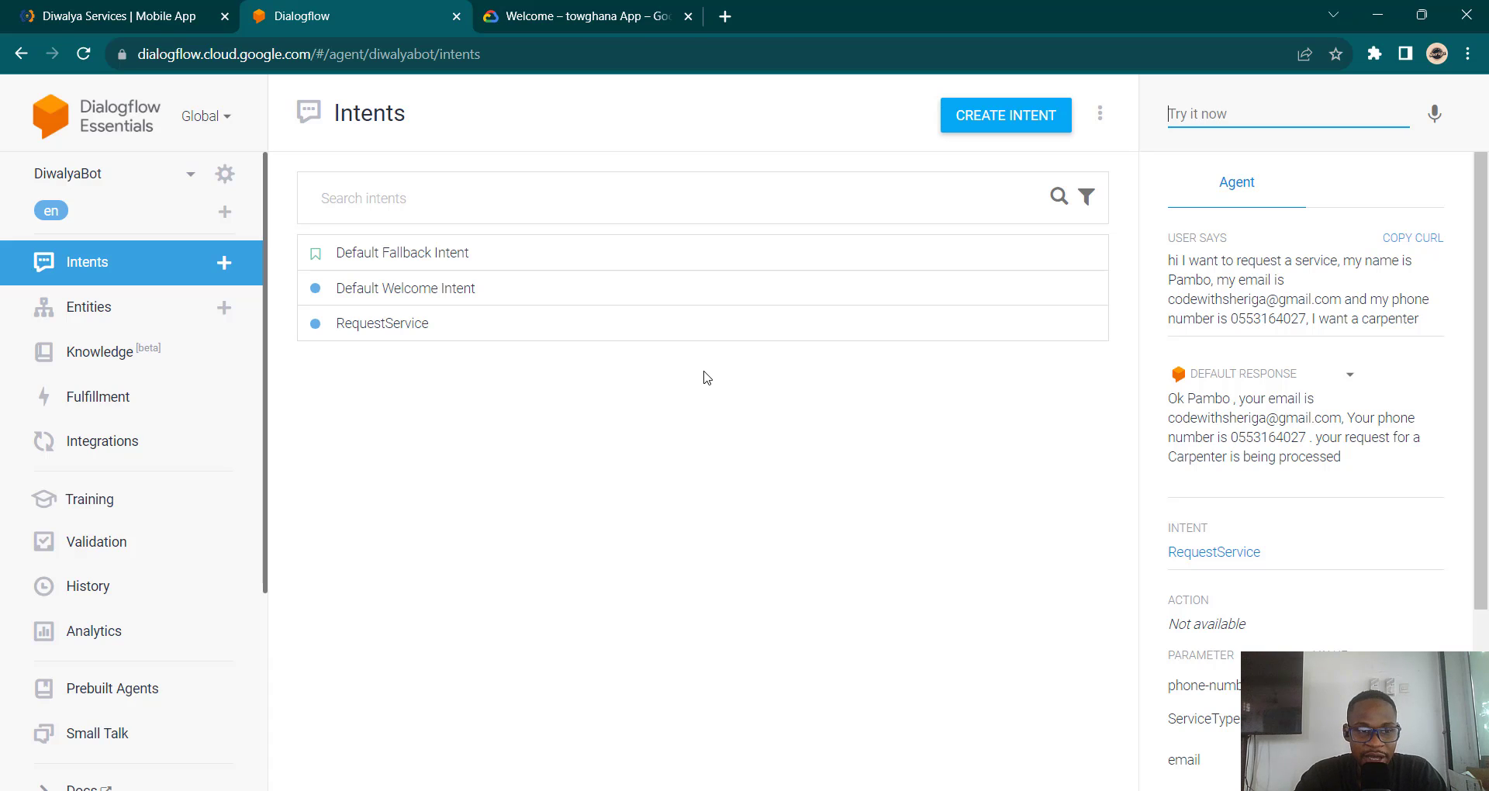
Step: Open RequestService and scroll to its first text response, keeping the unsaved intent open
left_click(457, 324)
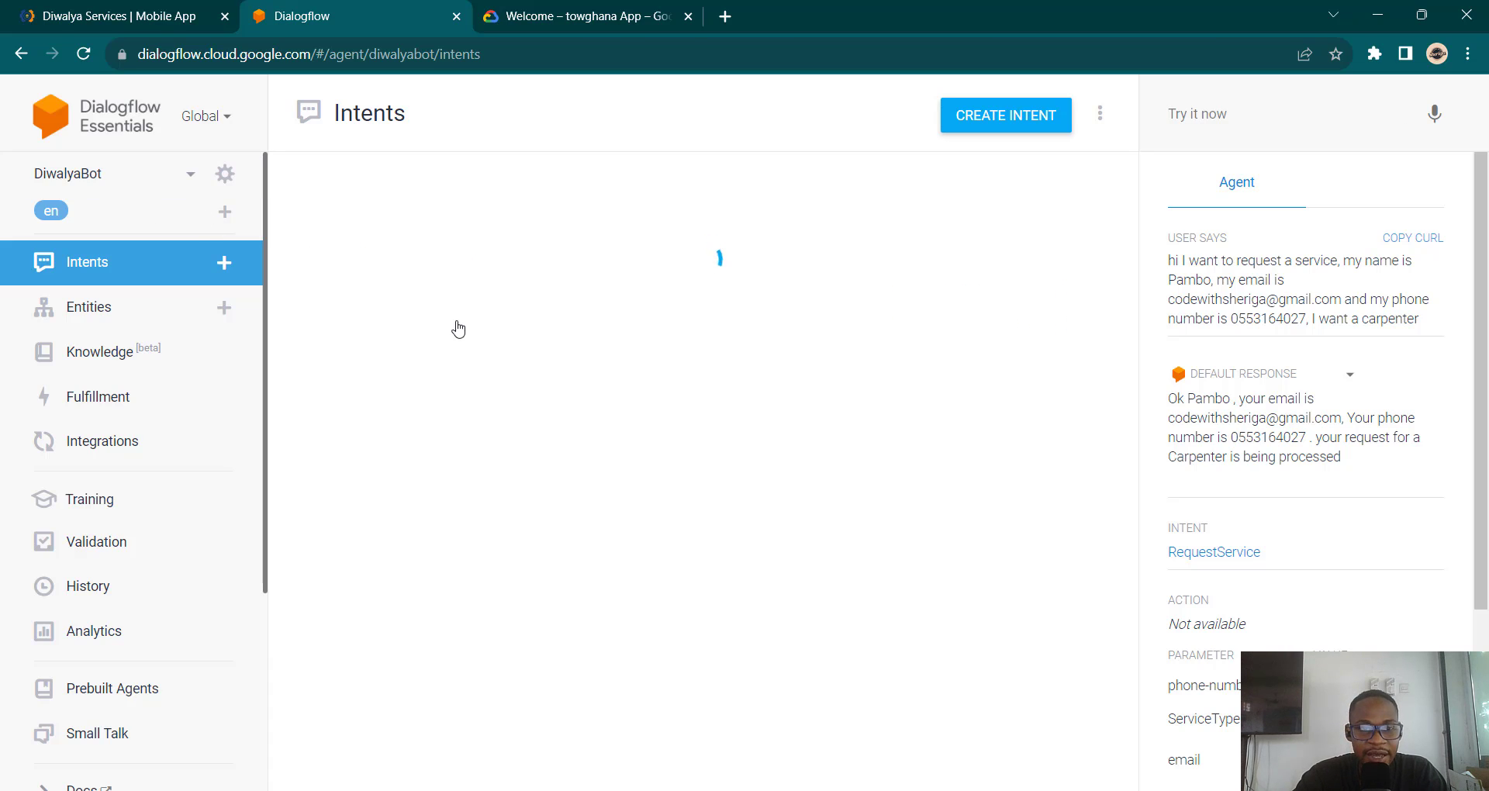
scroll(613, 564, "down", 3)
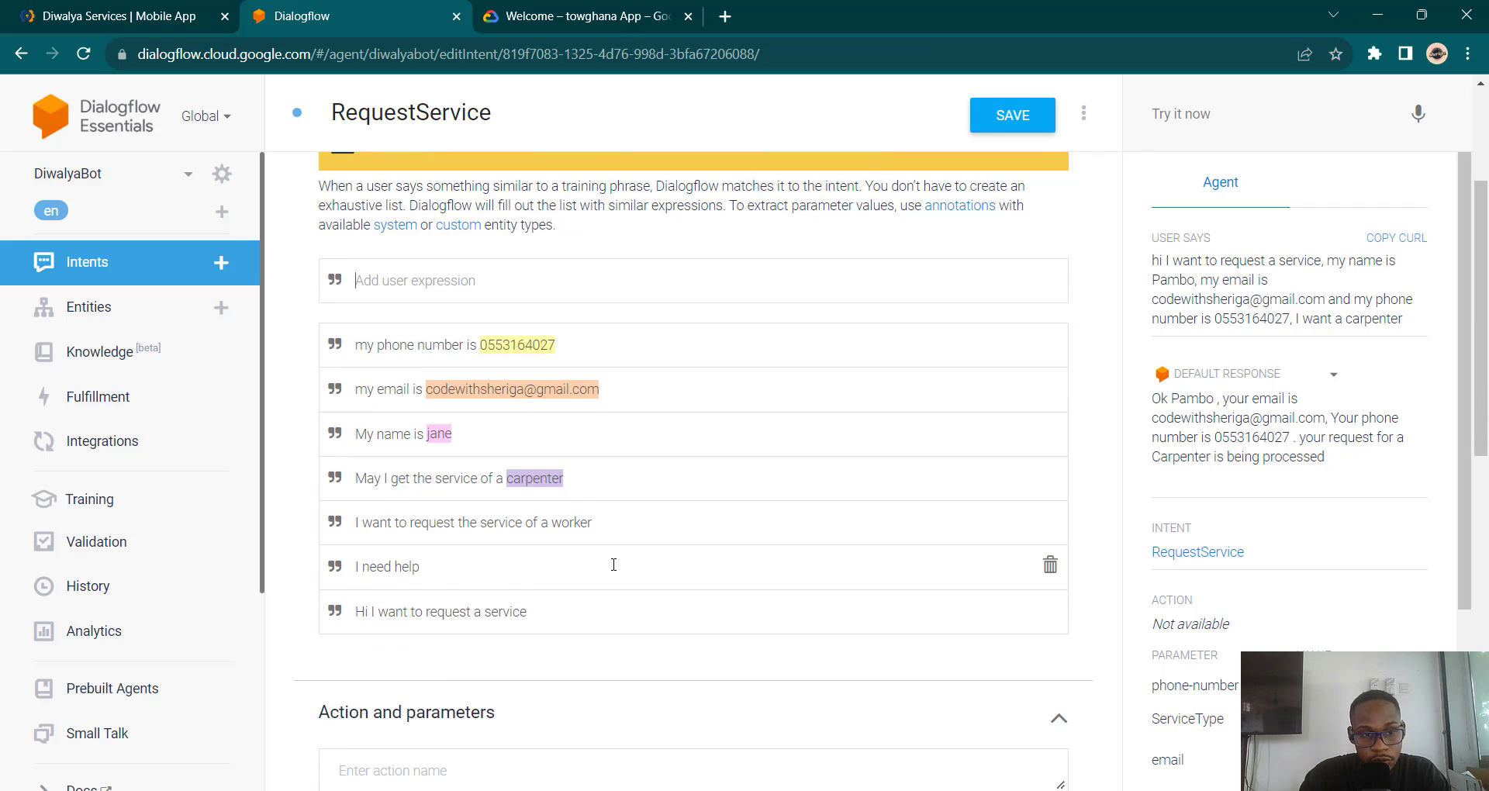
left_click(85, 326)
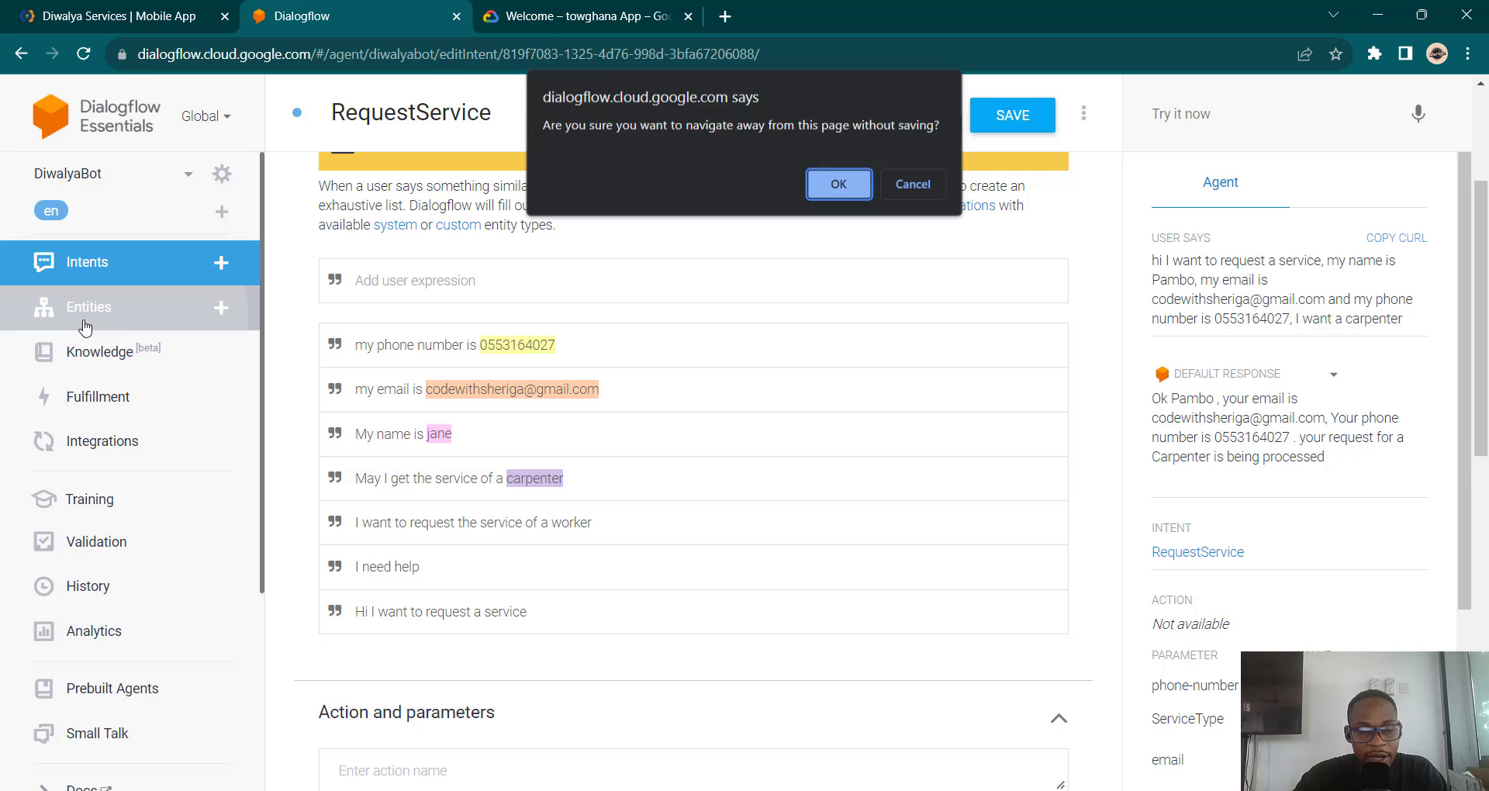
left_click(910, 184)
scroll(745, 294, "down", 6)
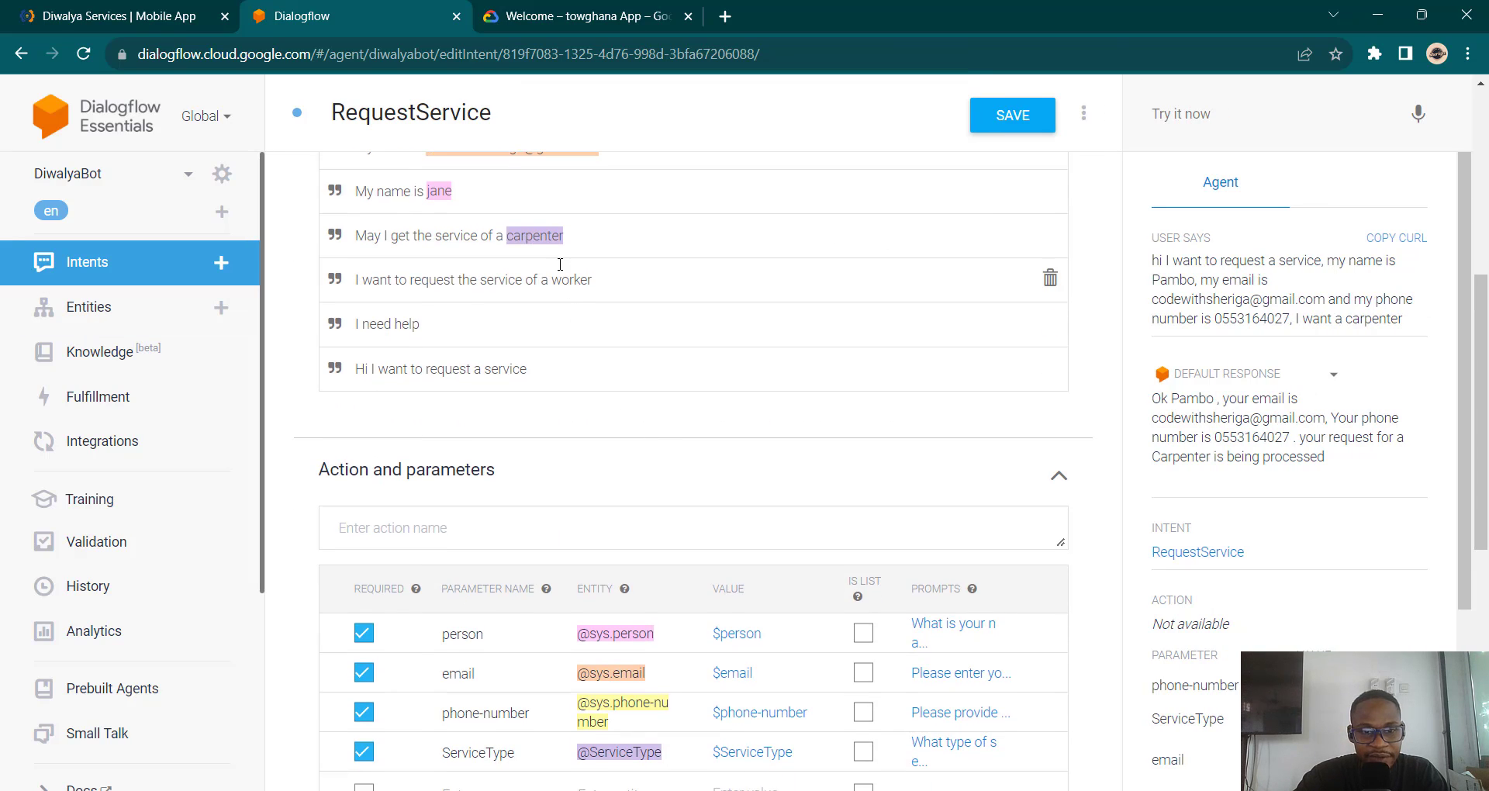
scroll(552, 266, "down", 6)
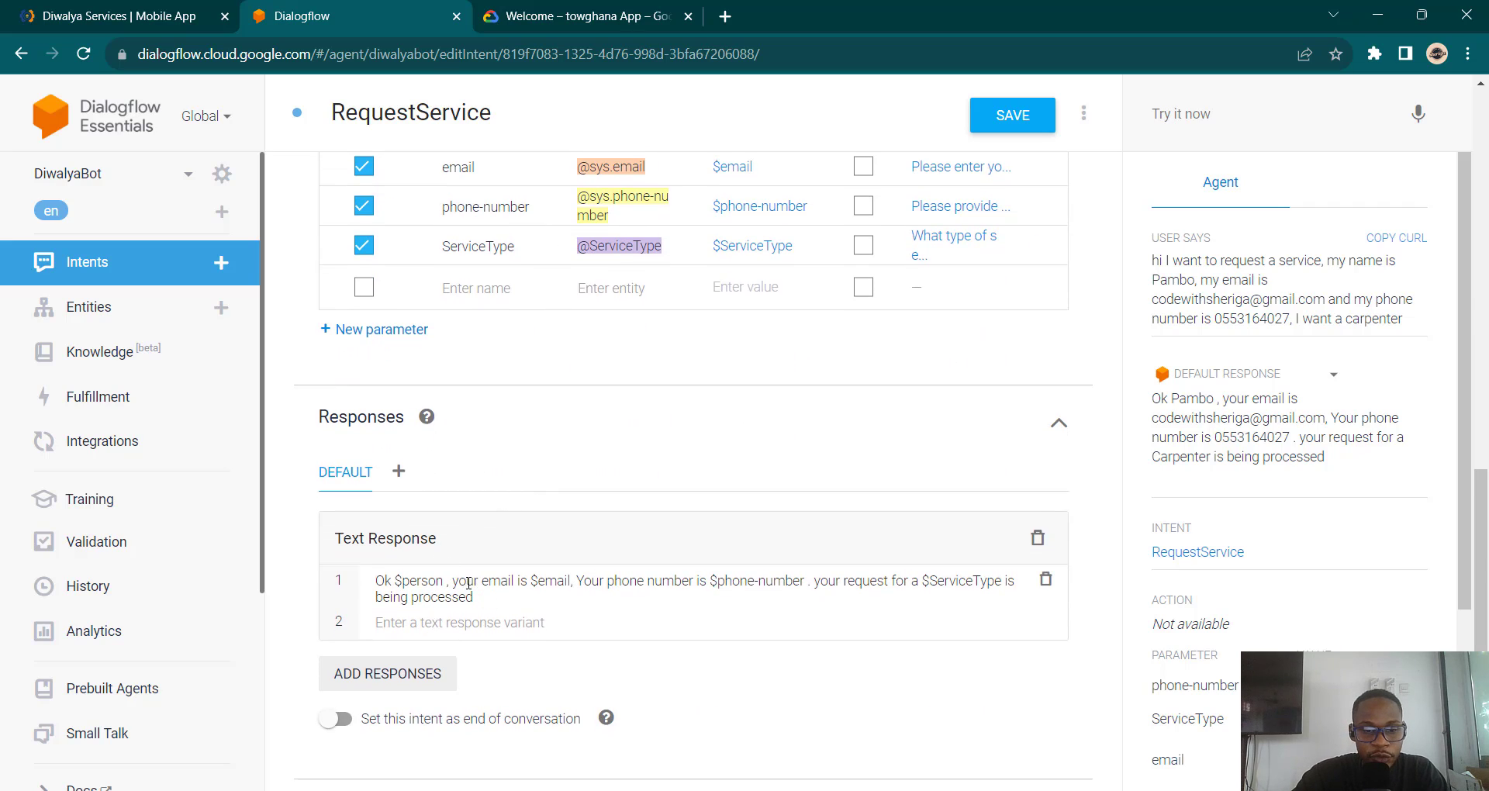
left_click_drag(484, 600, 345, 584)
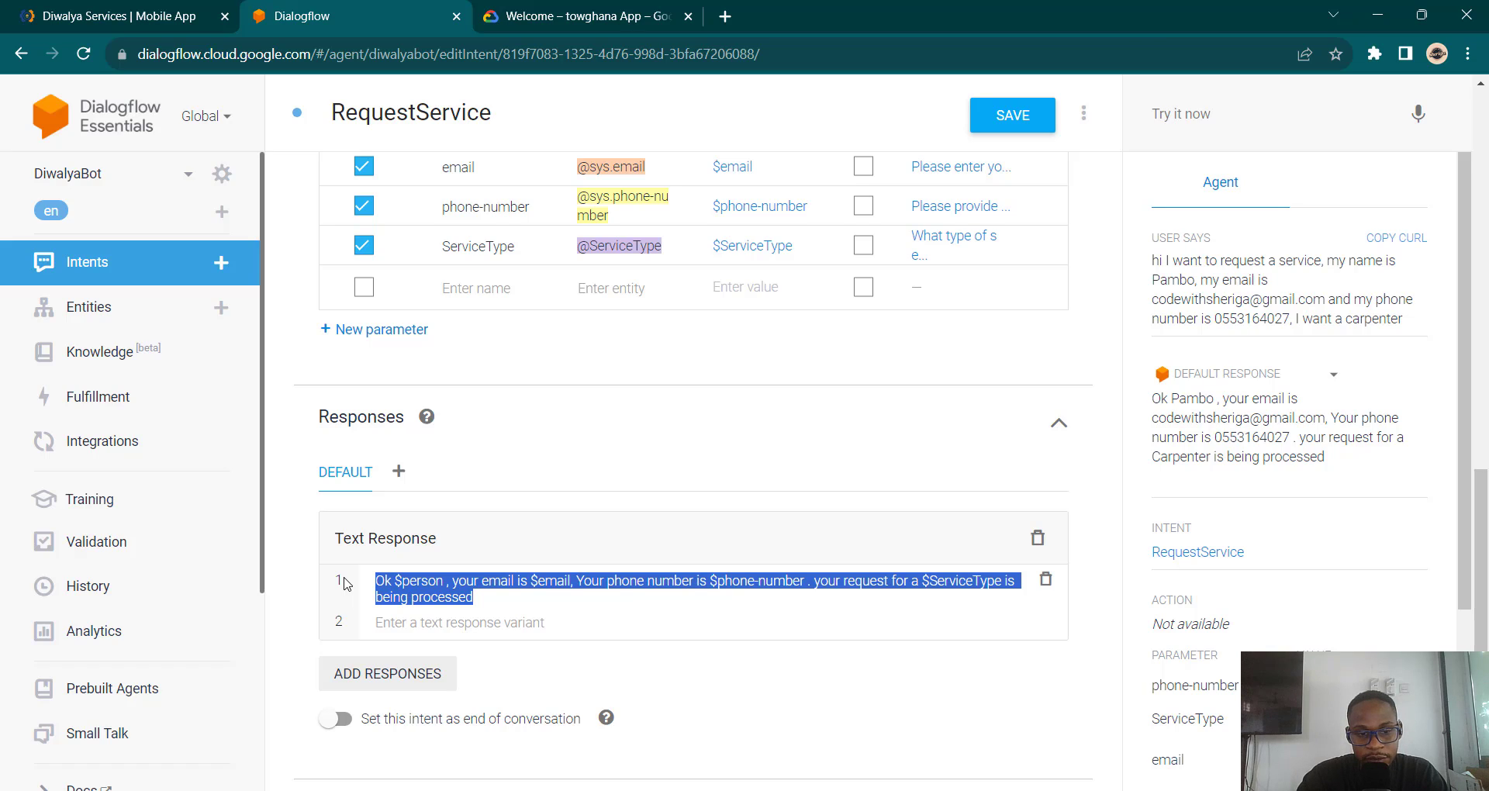
Step: Begin a second response variant: 'Thank you $person, Your request for a $ServiceType'
left_click(531, 628)
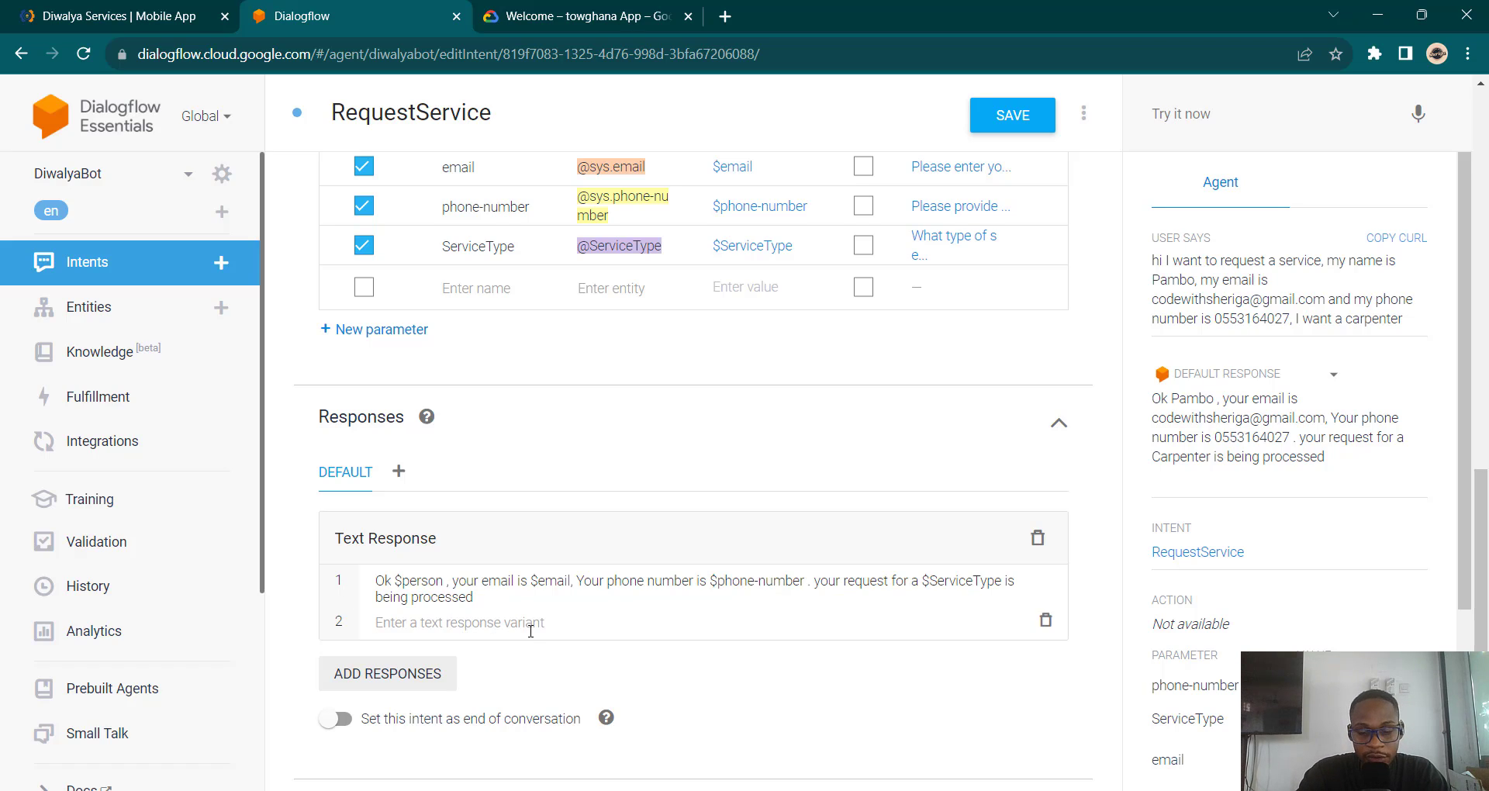
type("Than")
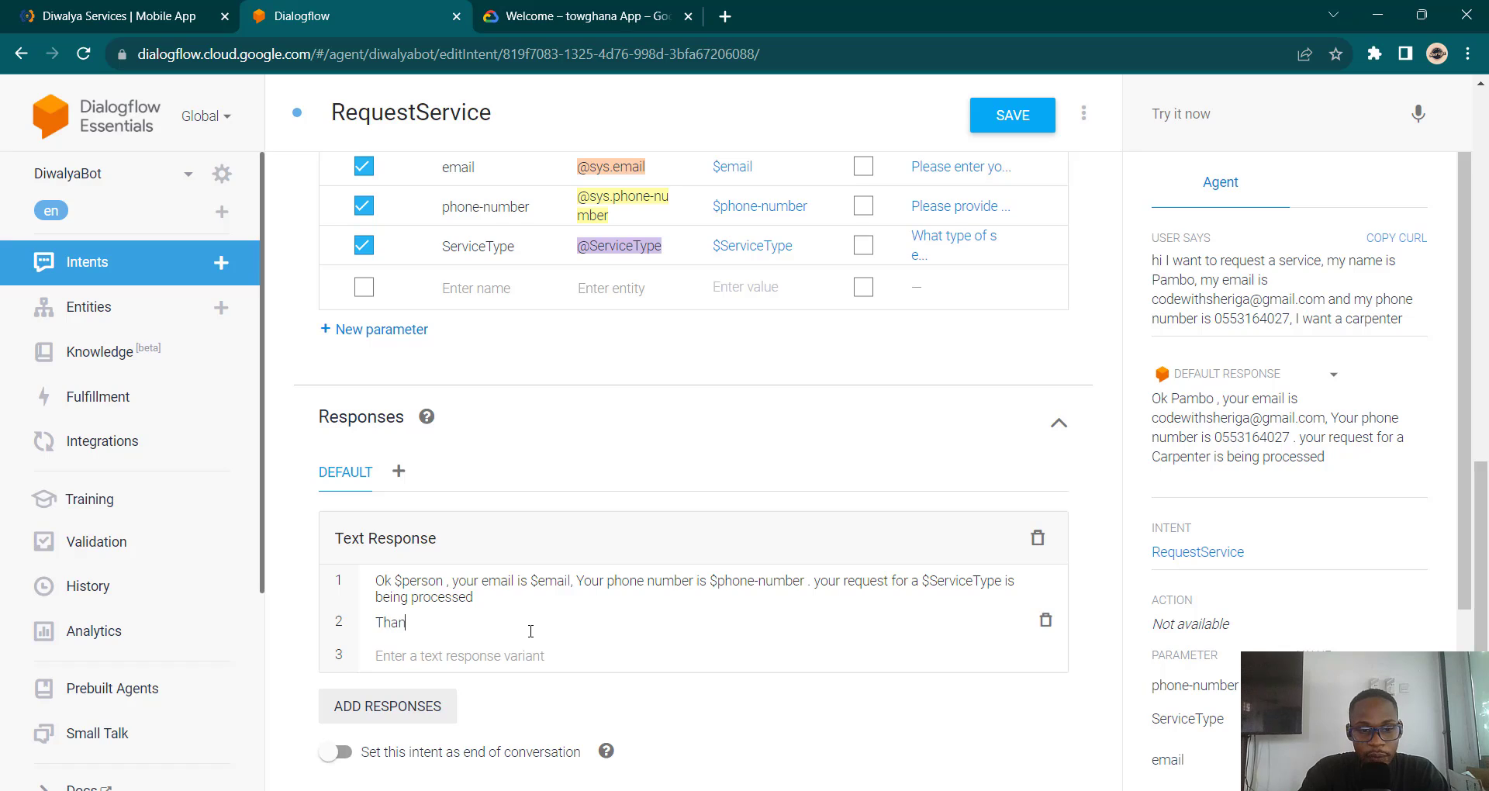
type("k you ")
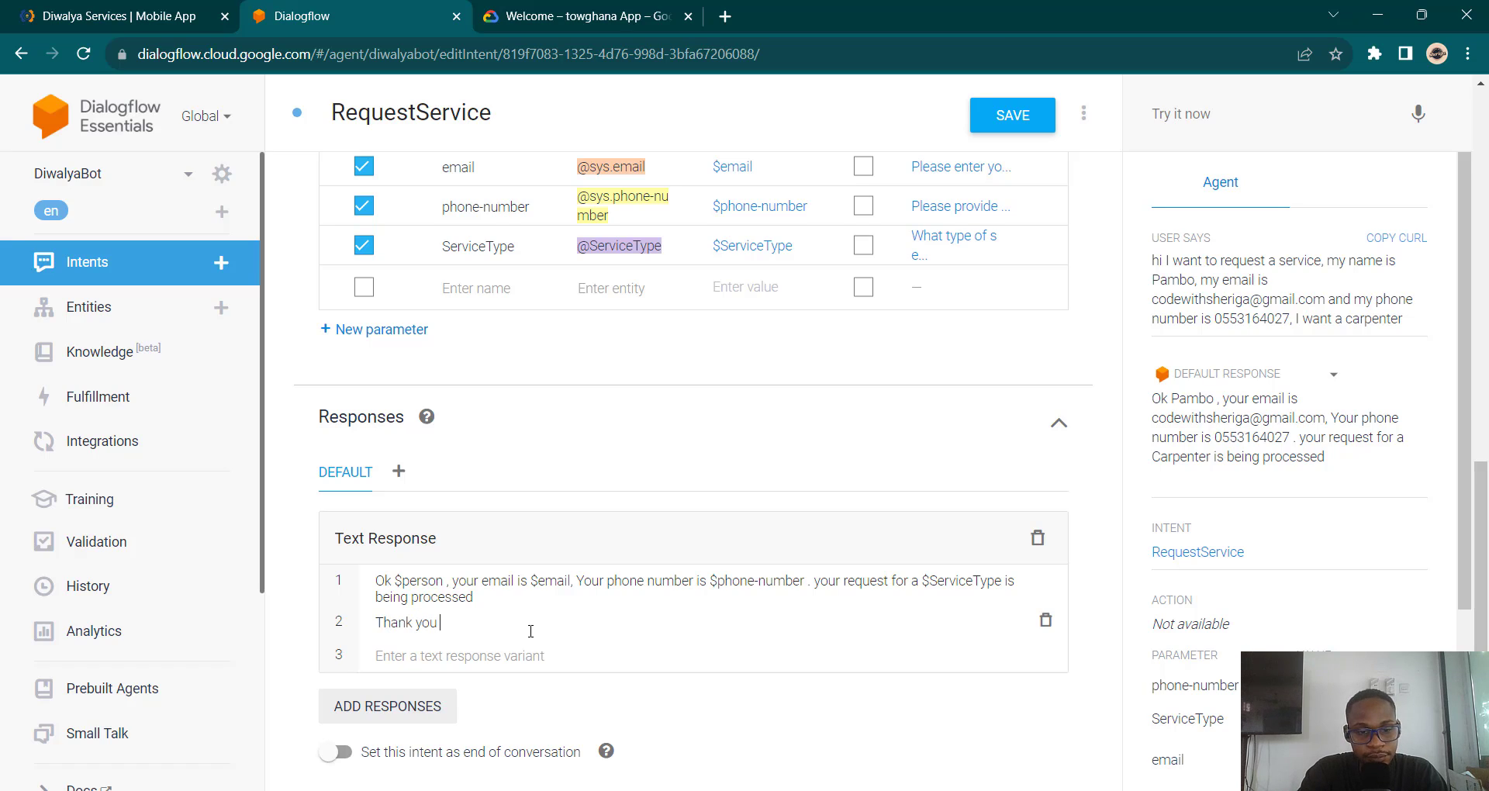
type("$")
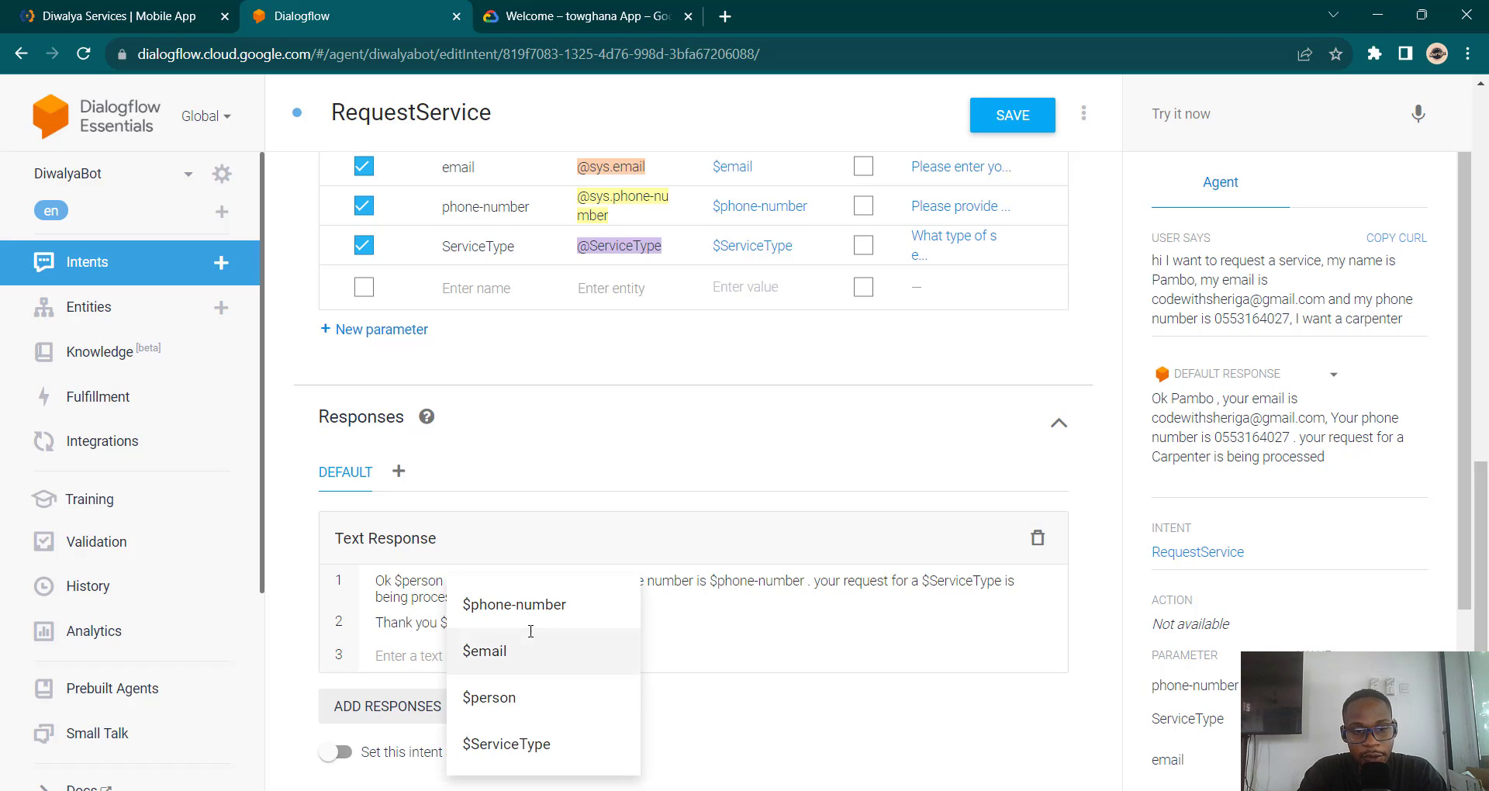
left_click(542, 708)
type(", ")
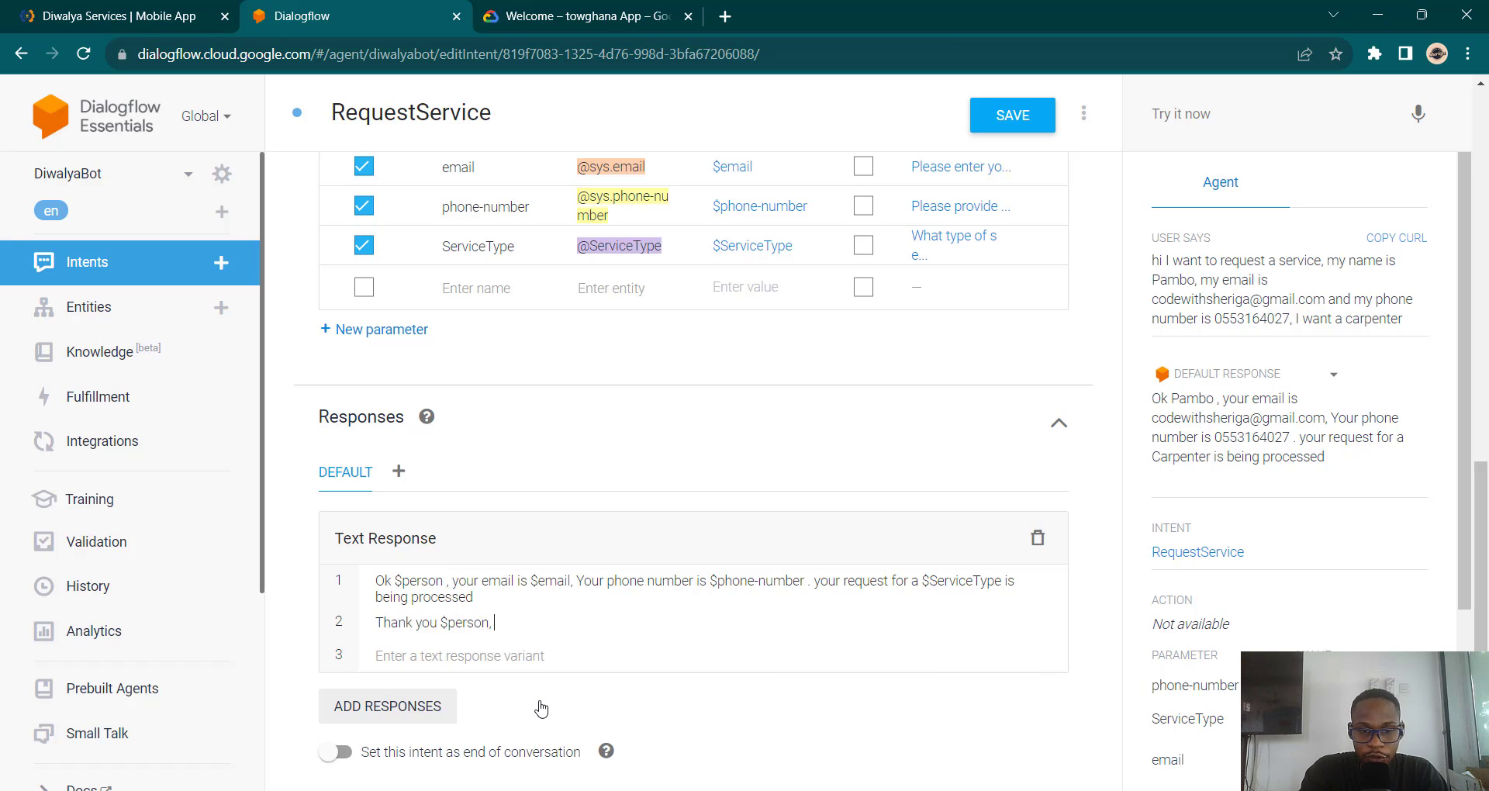
type("Your")
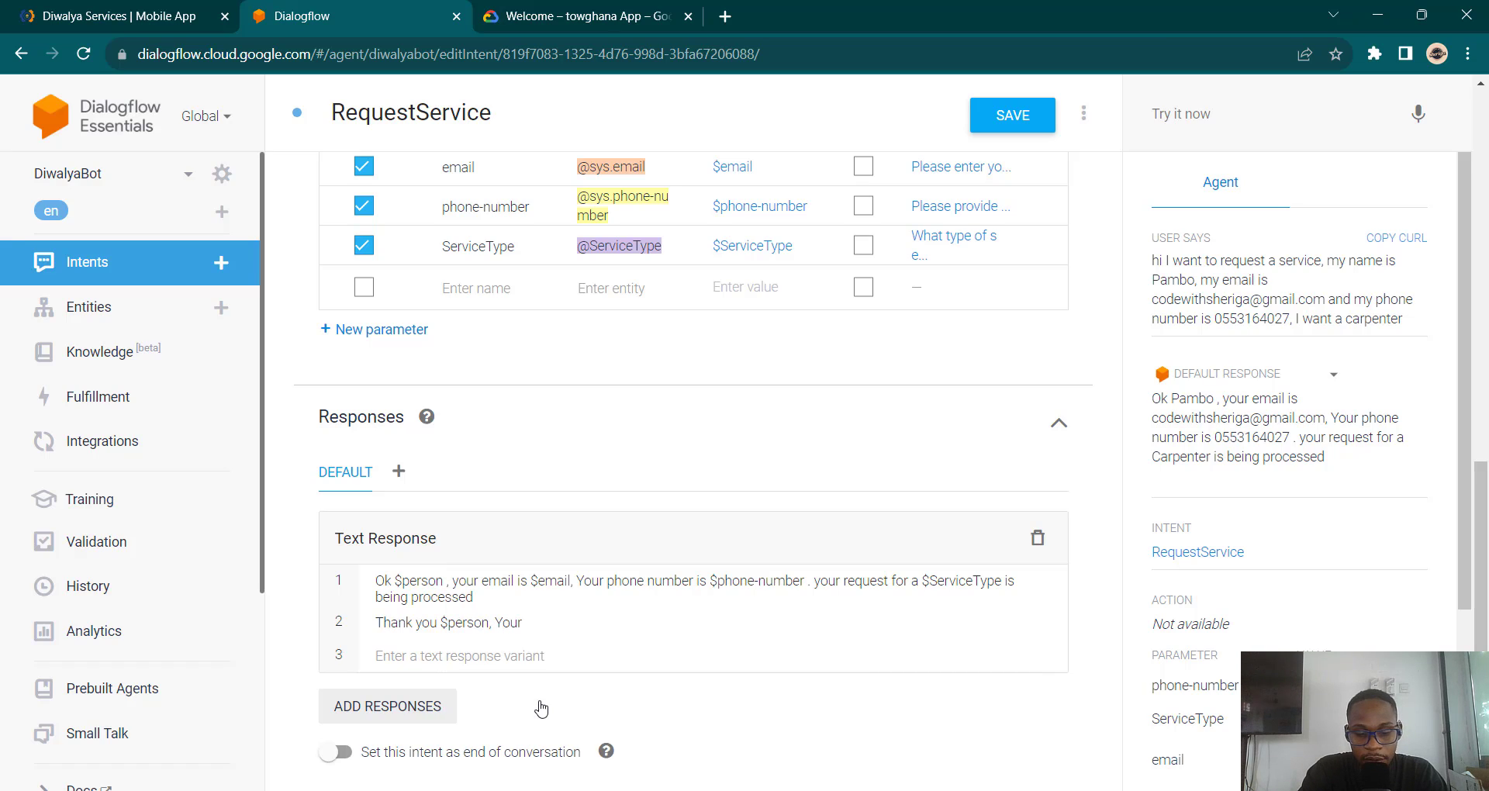
type(" fo")
key("BackSpace")
key("BackSpace")
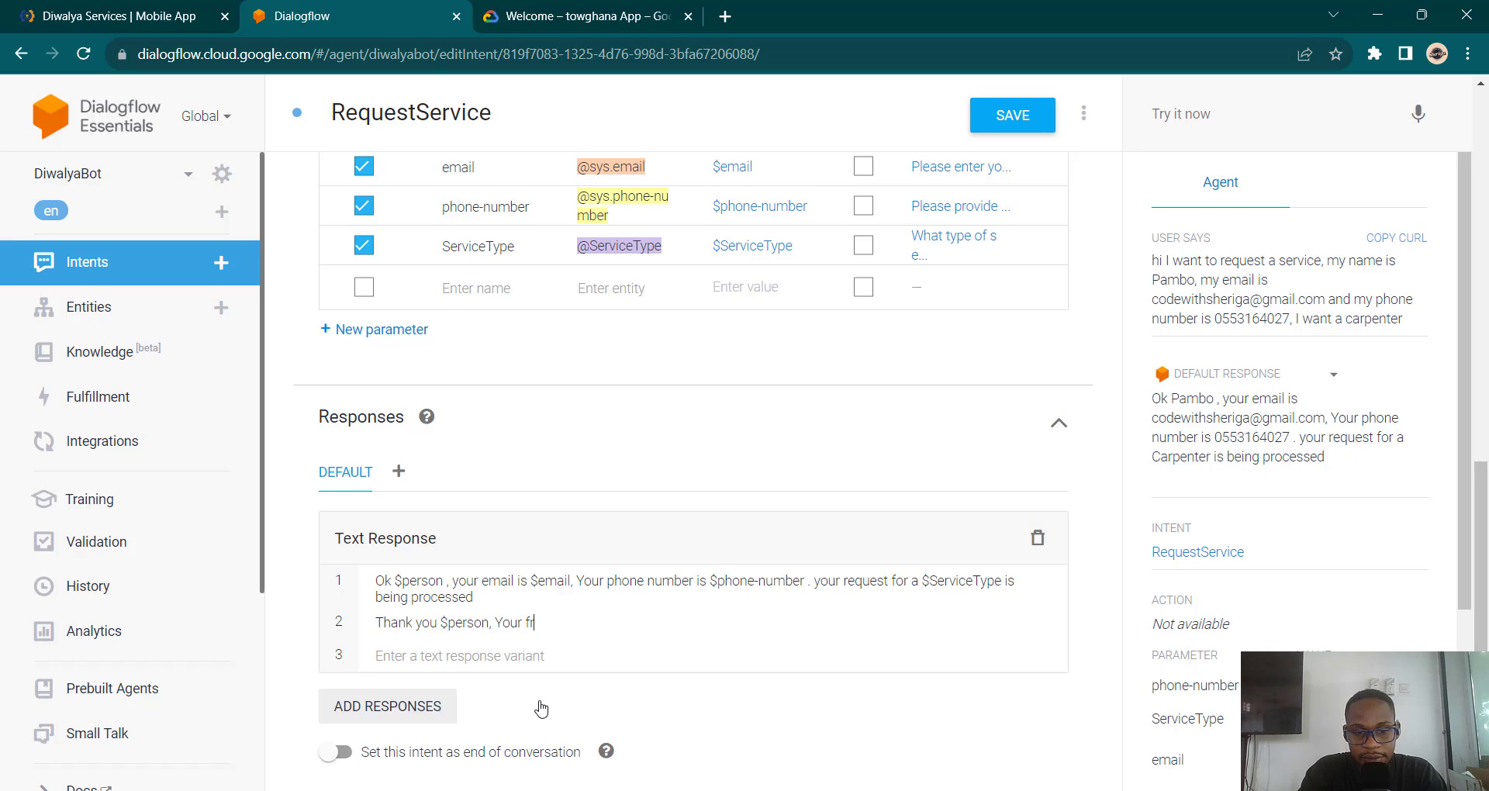
type("reques")
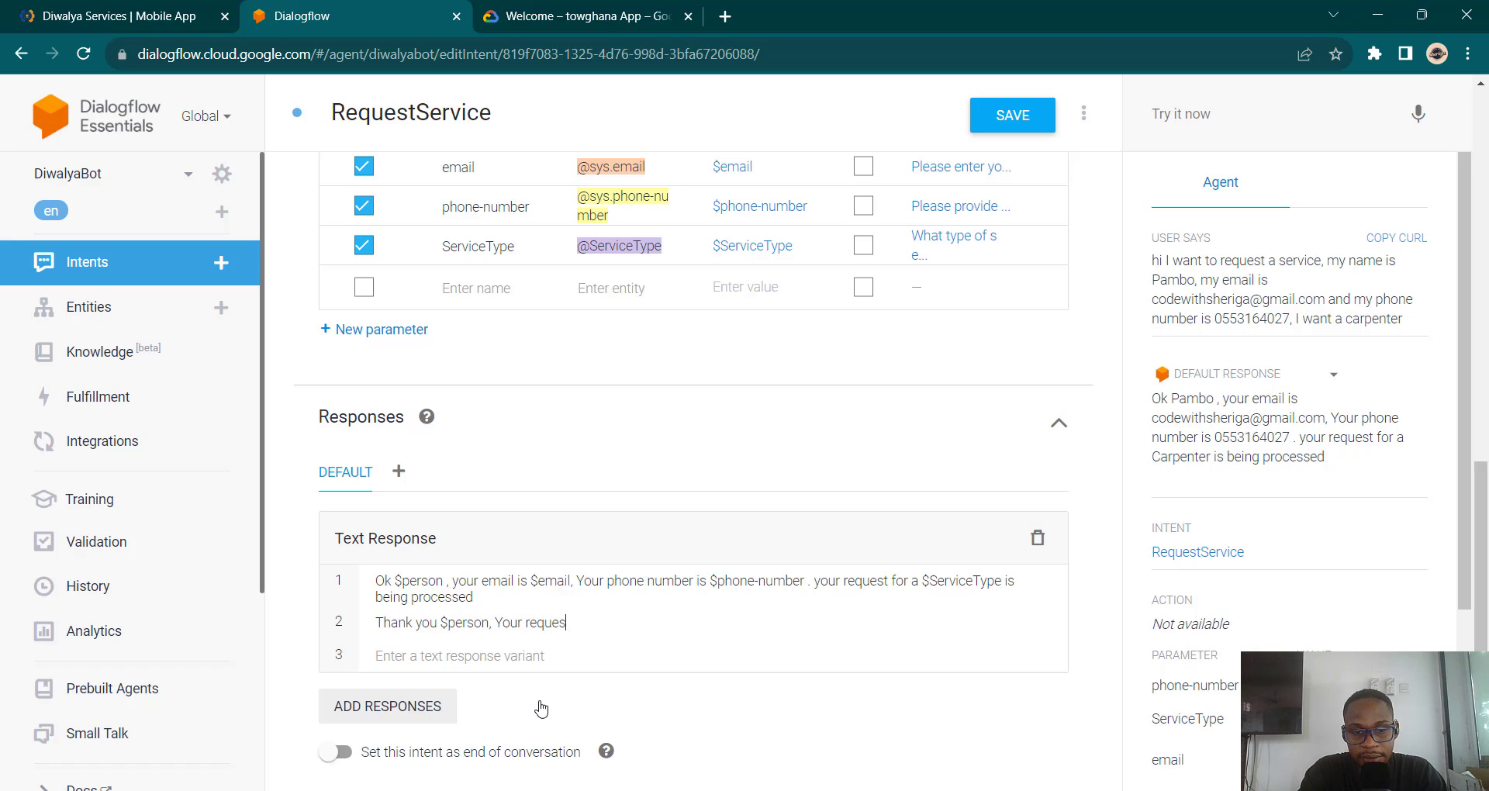
type("t for a ")
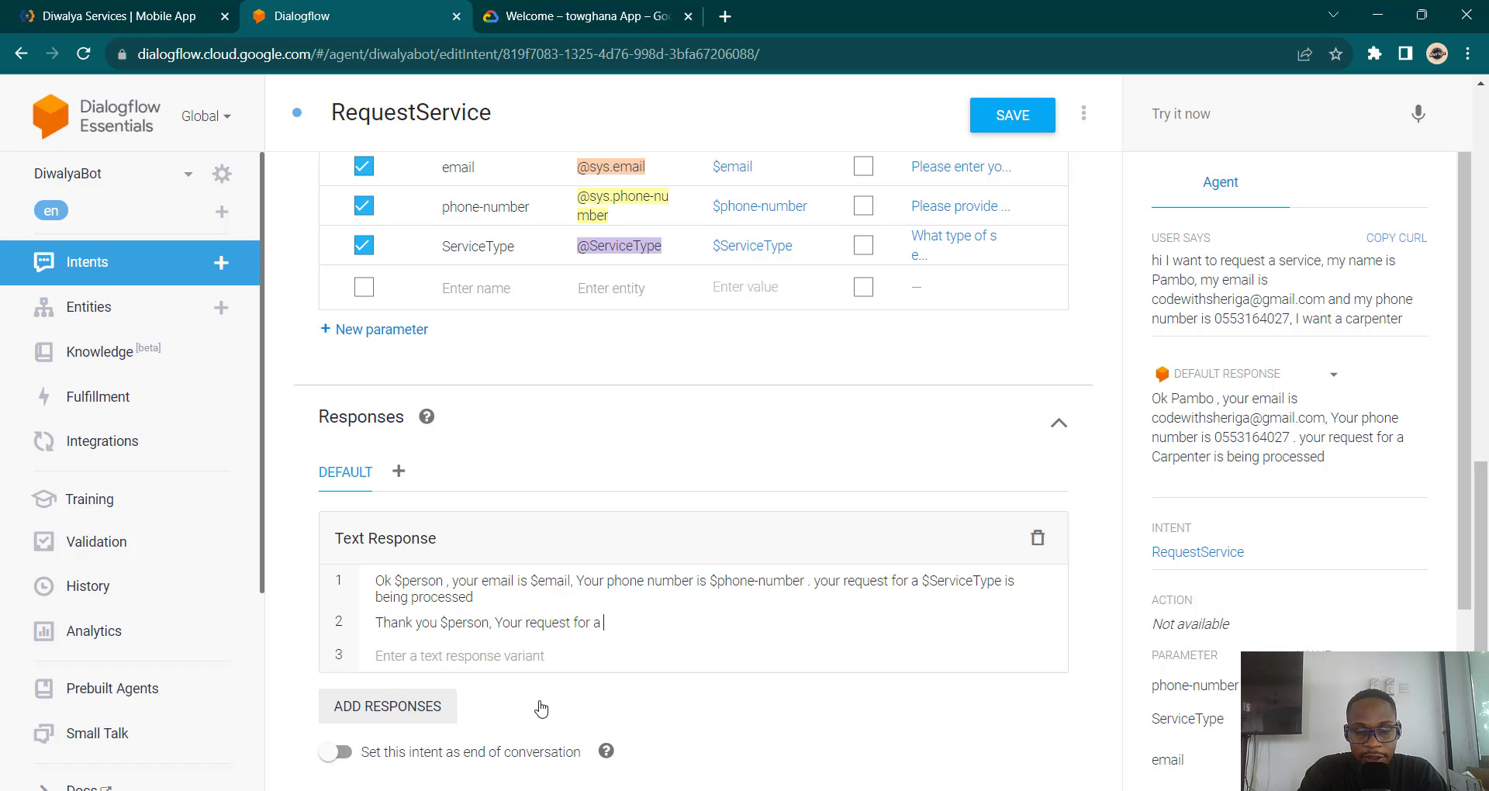
type("$")
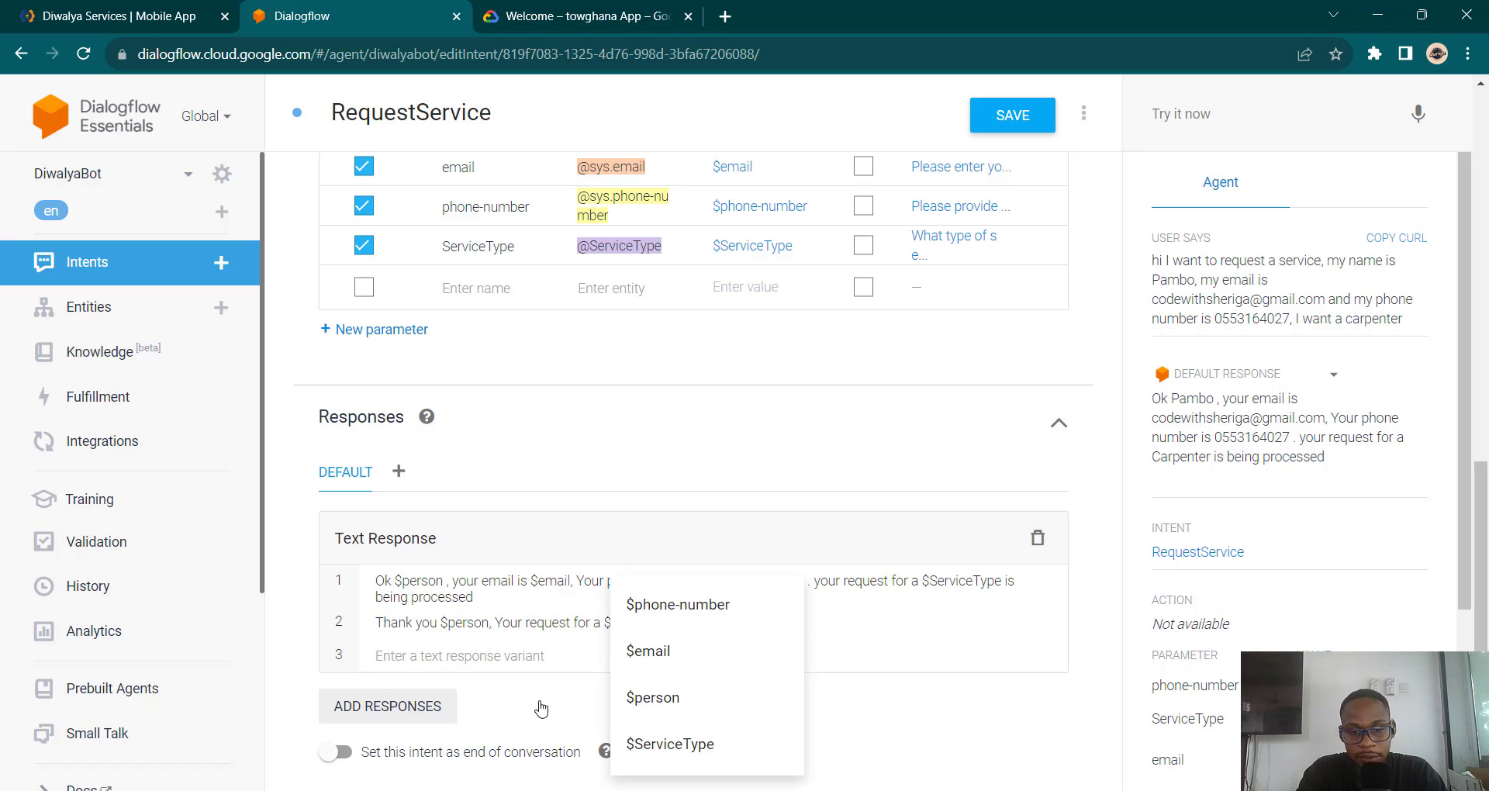
left_click(689, 744)
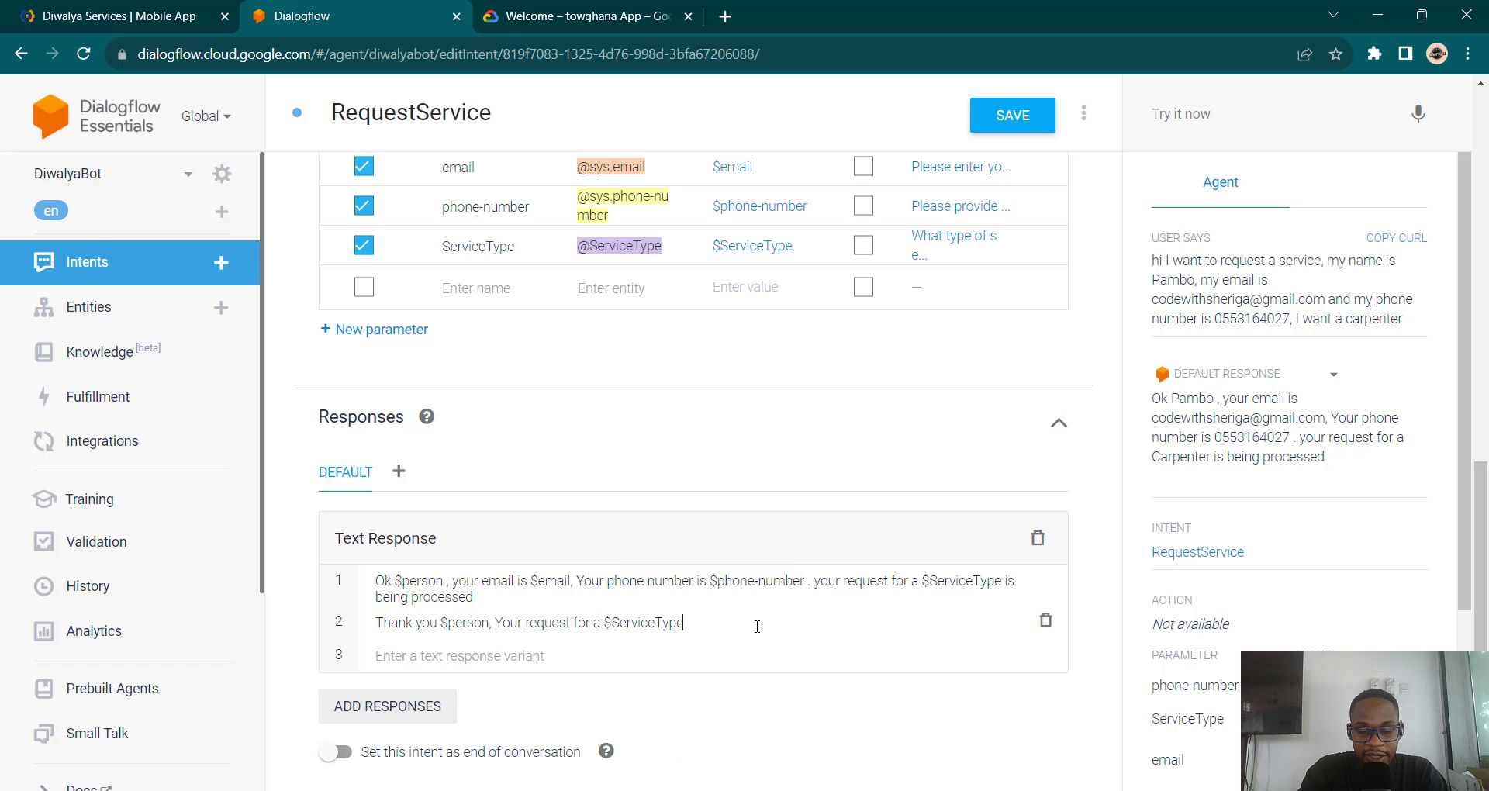
Step: Finish it with email via $email, agent contact on $phone-number shortly, and save the intent
type("is being processed")
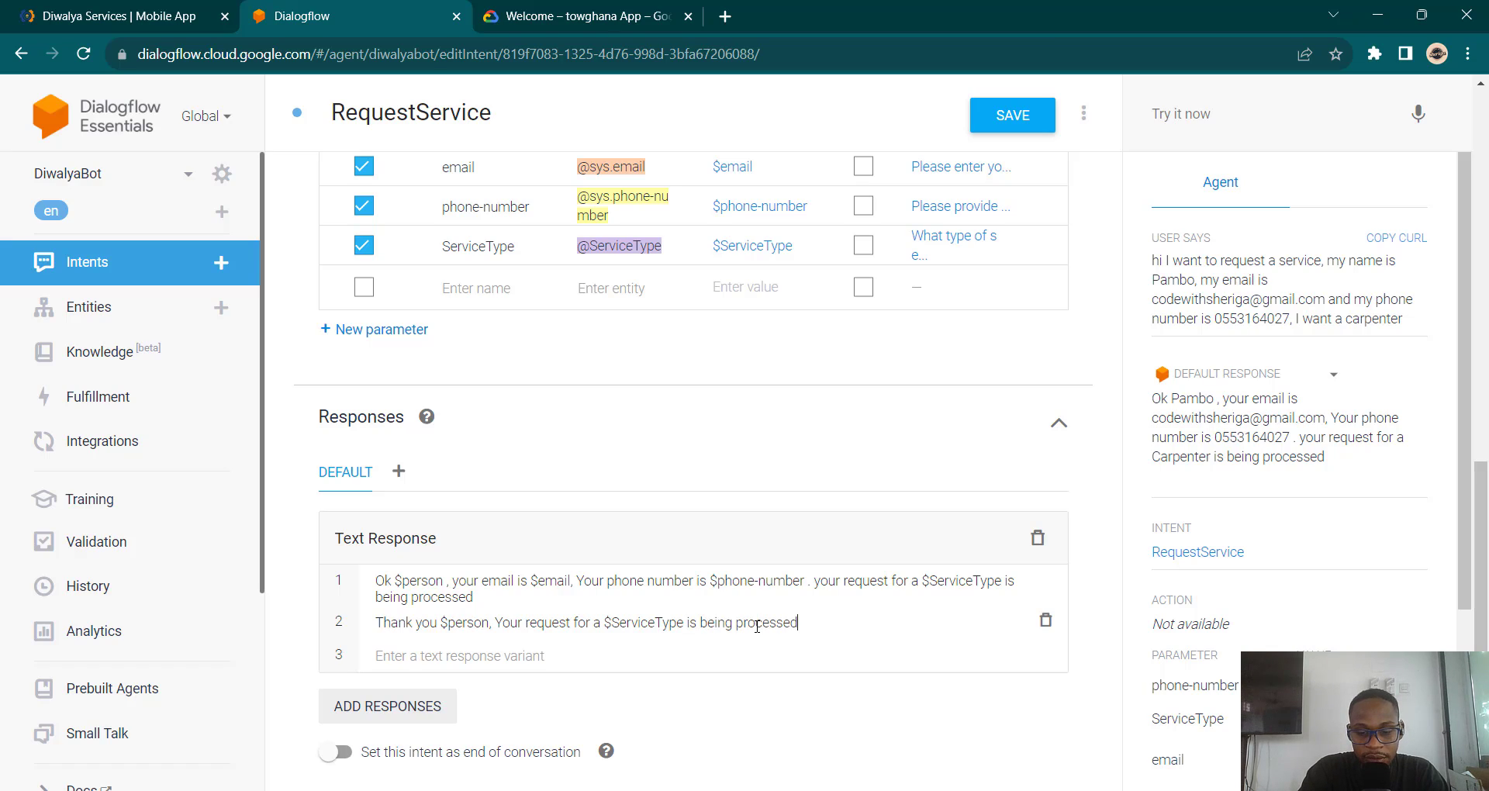
type(". an Email will ")
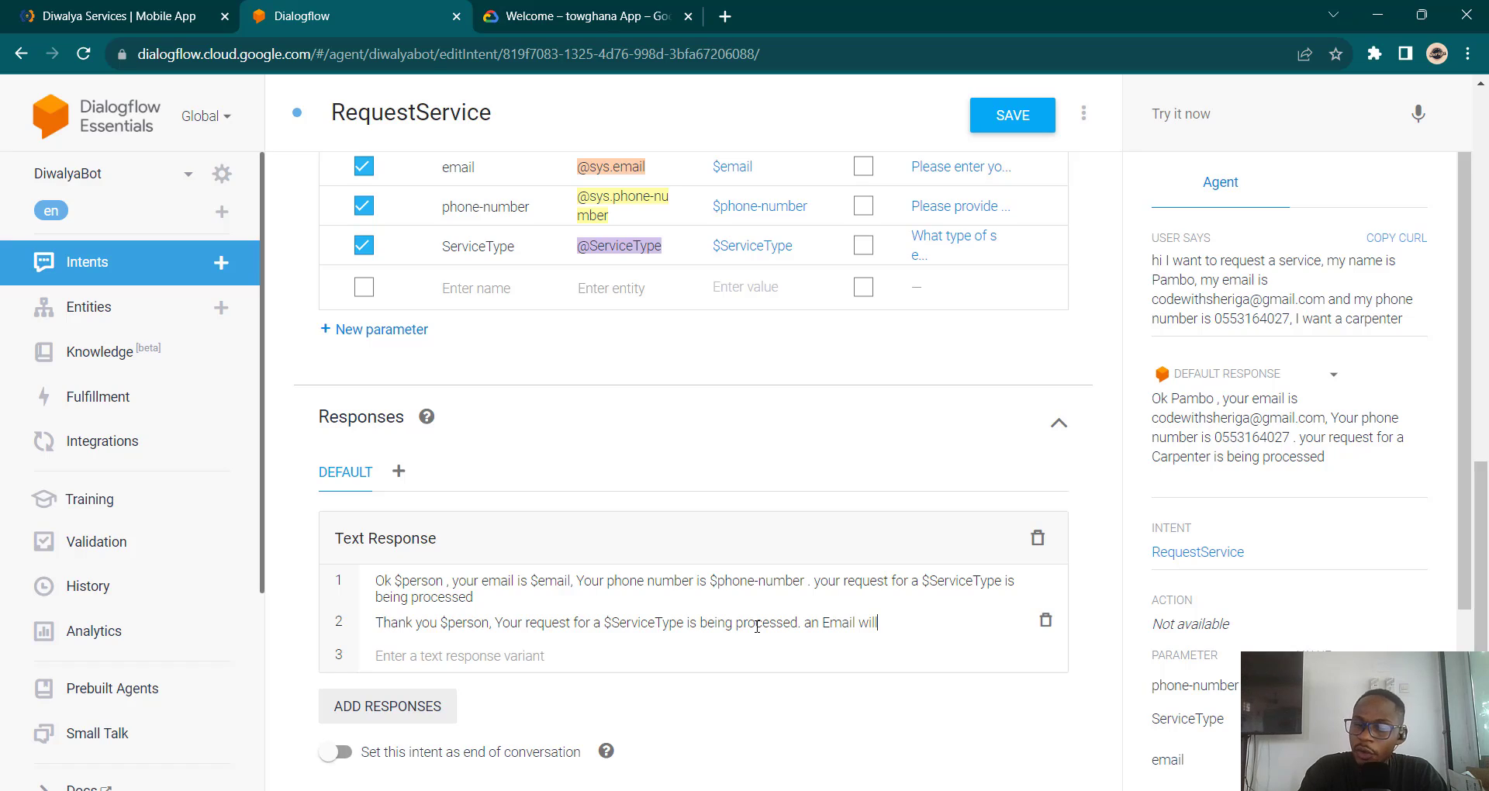
type("sent t")
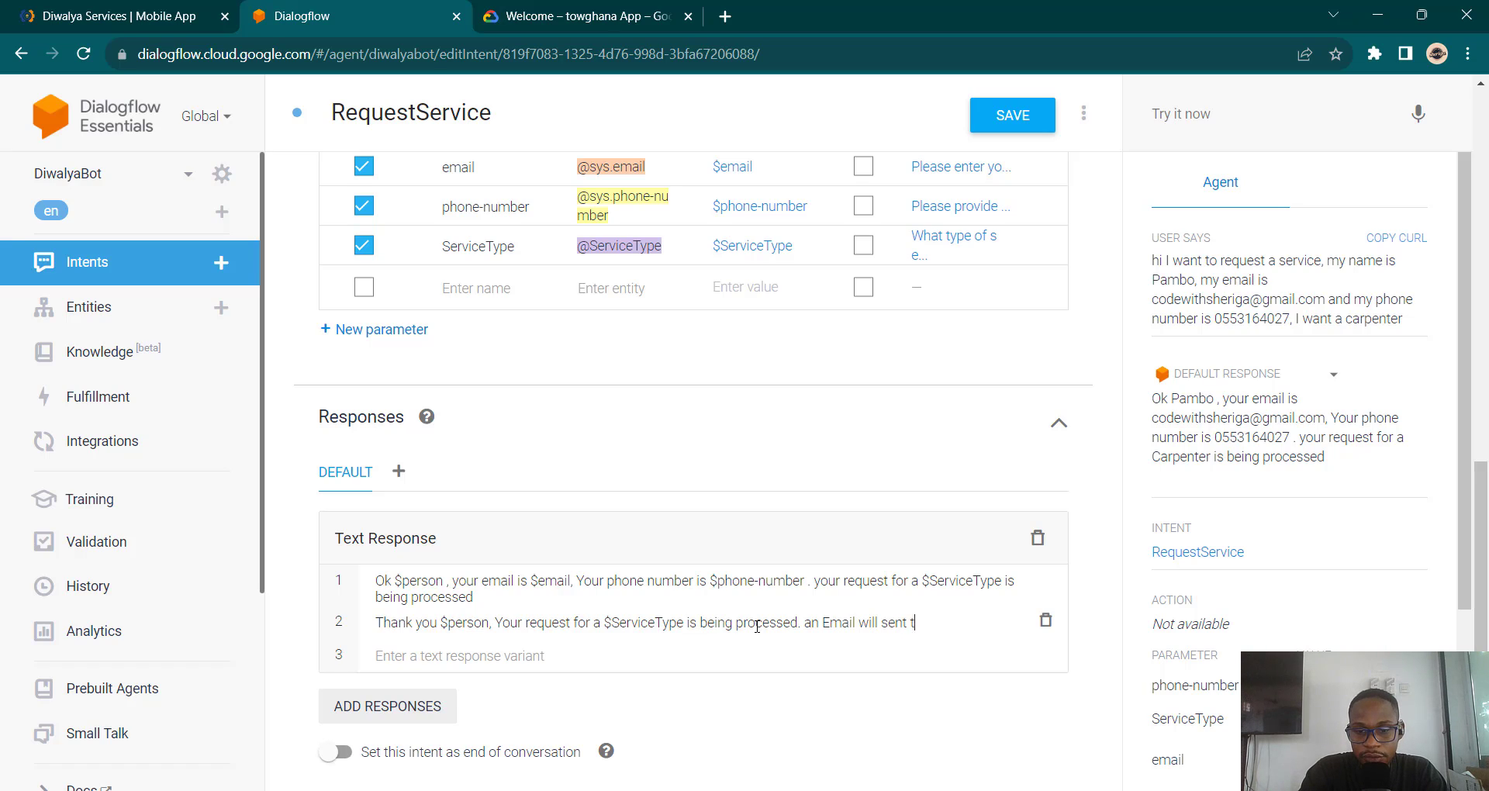
type("o you o")
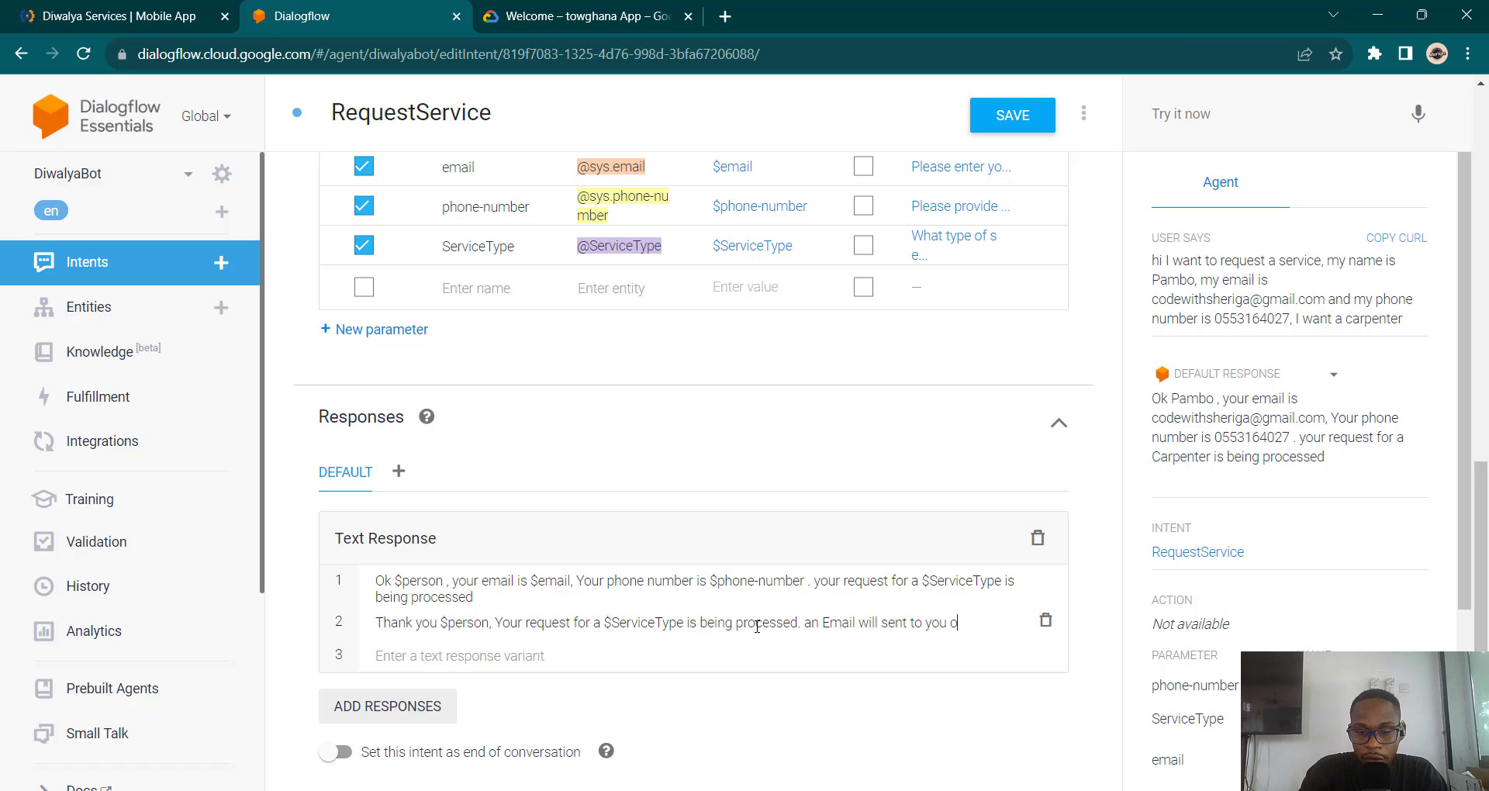
type("n $em")
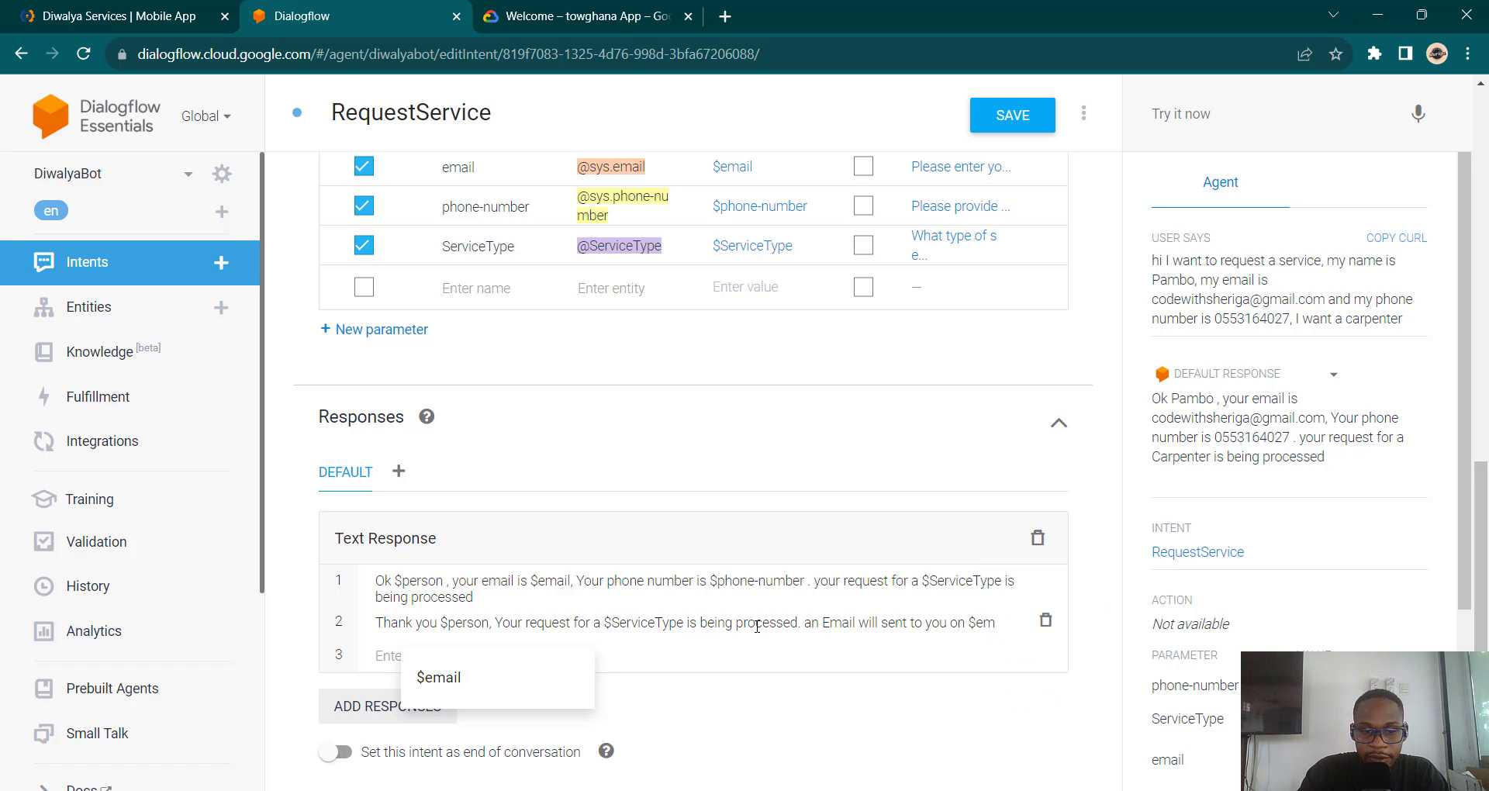
key("Return")
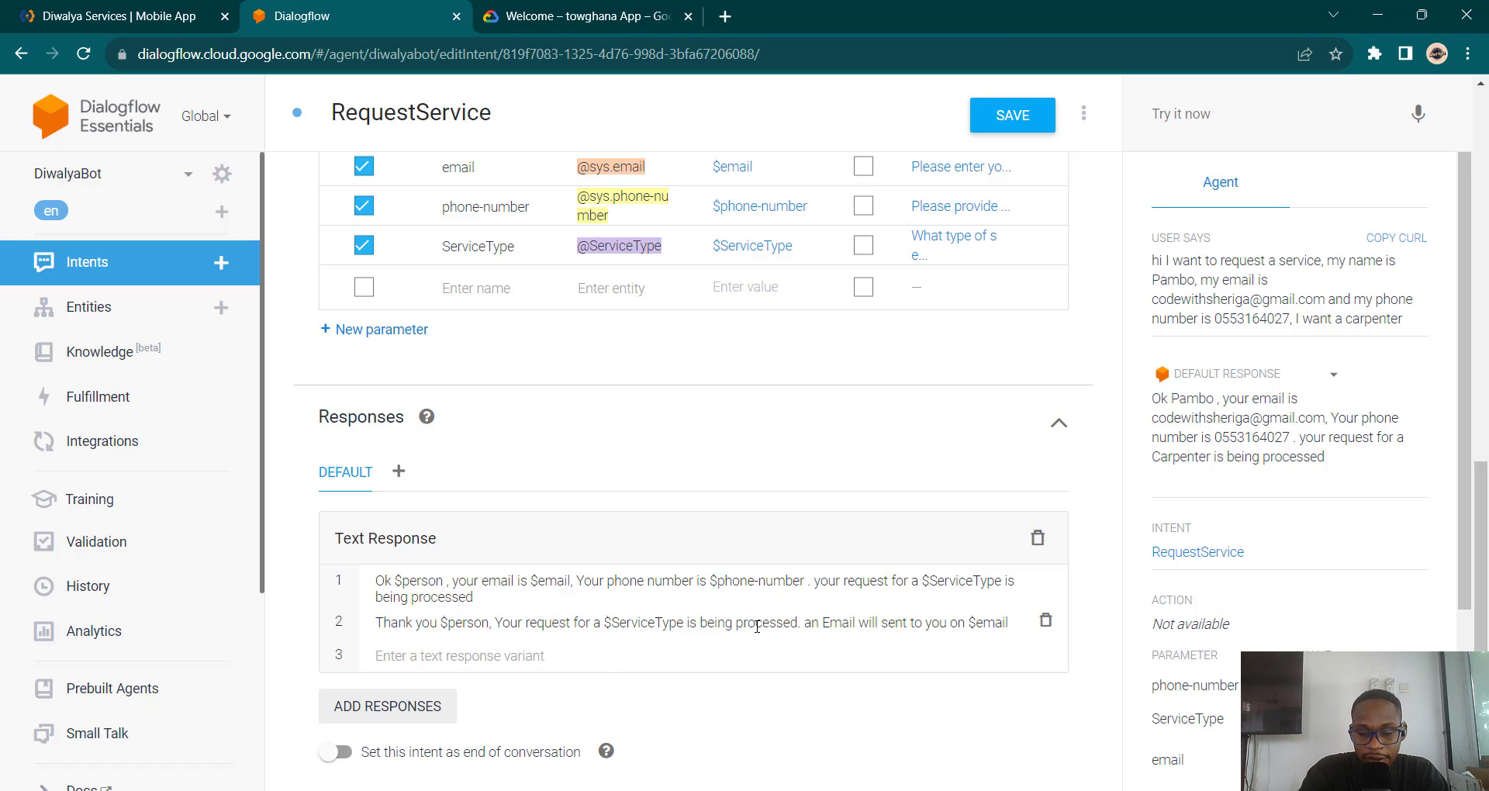
type(".original")
key("BackSpace")
key("BackSpace")
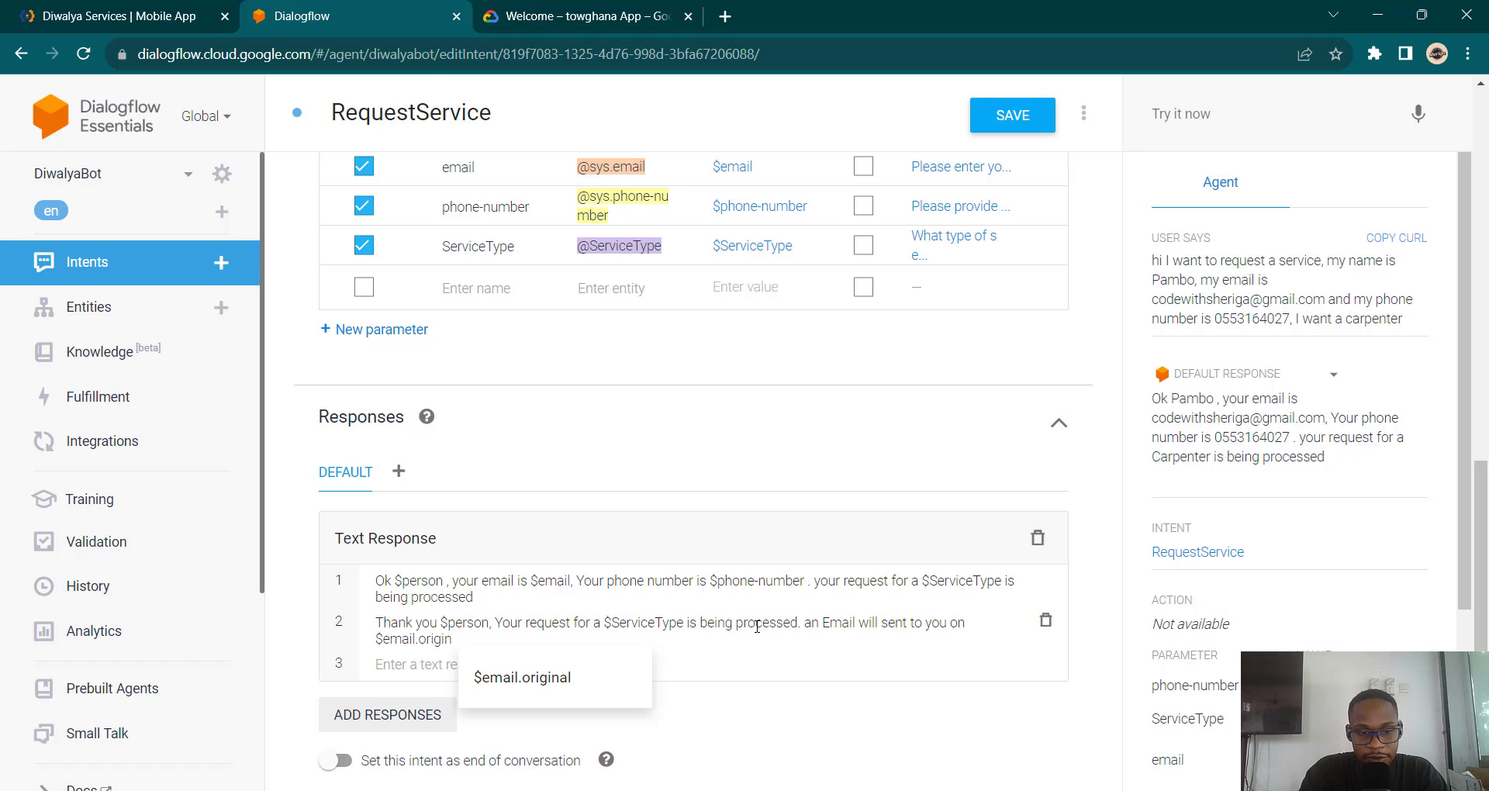
key("BackSpace")
key("BackSpace")
key("BackSpace")
key("BackSpace")
key("BackSpace")
key("BackSpace")
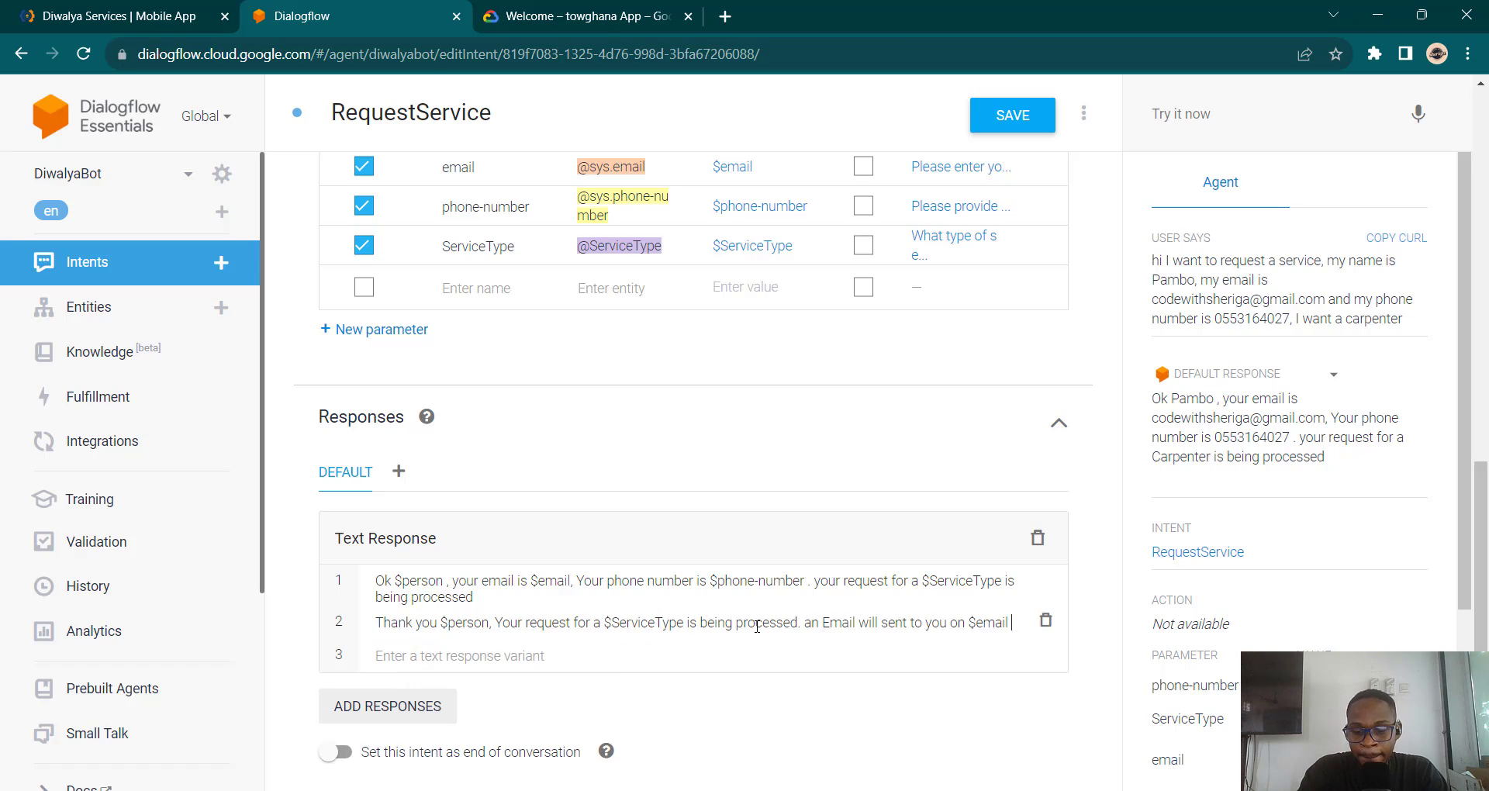
type(". An")
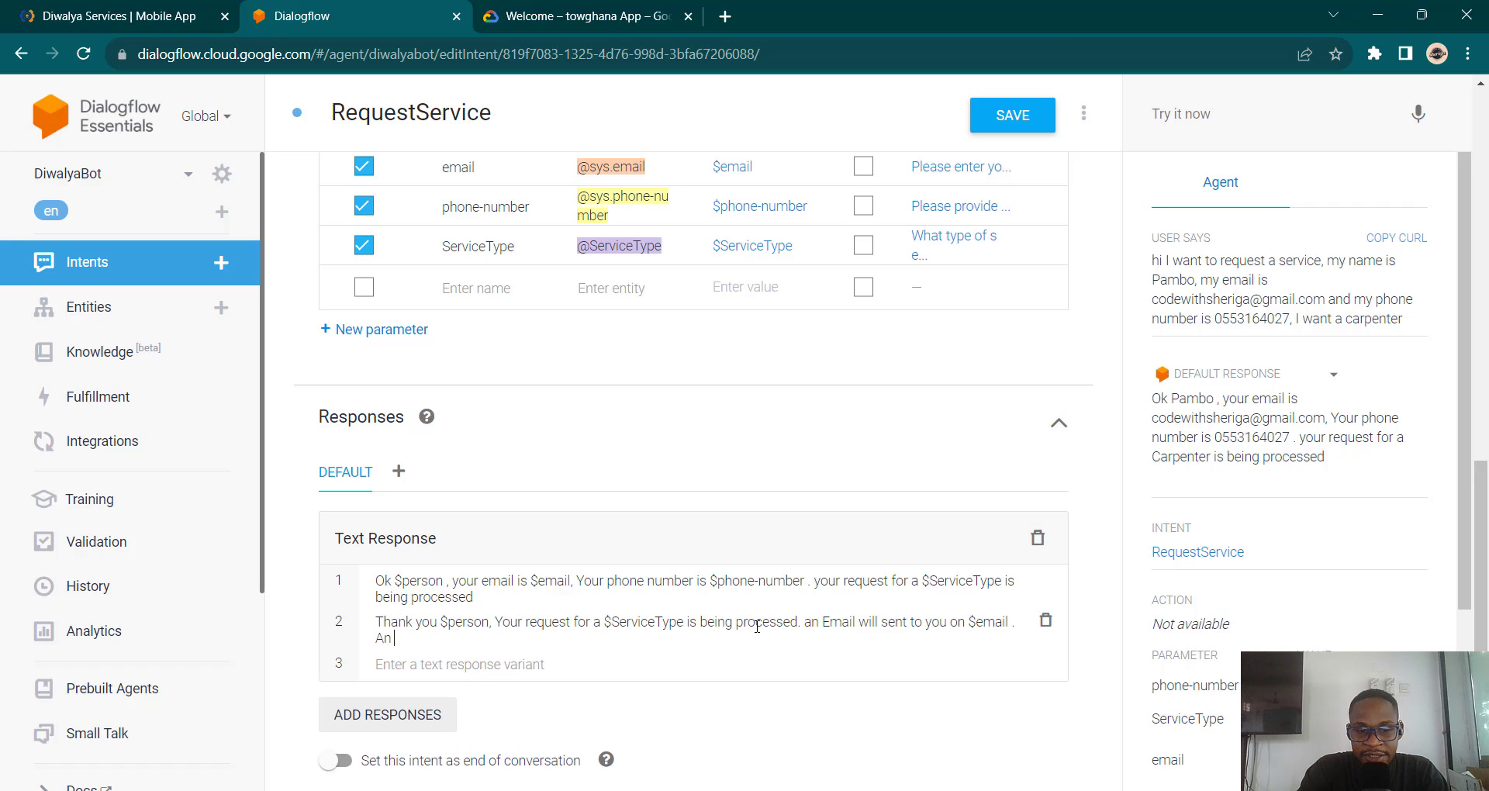
type(" agent")
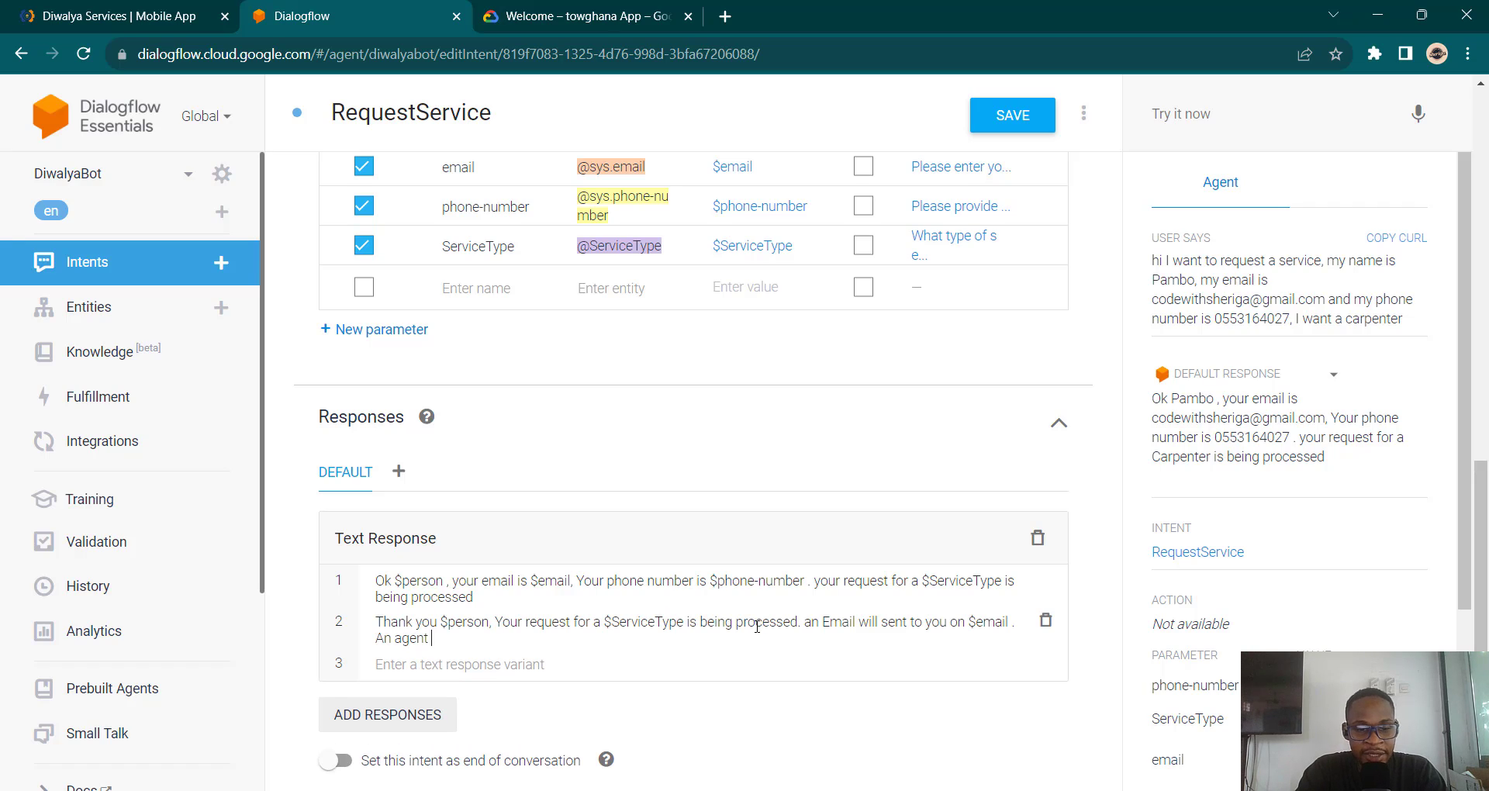
type(" will")
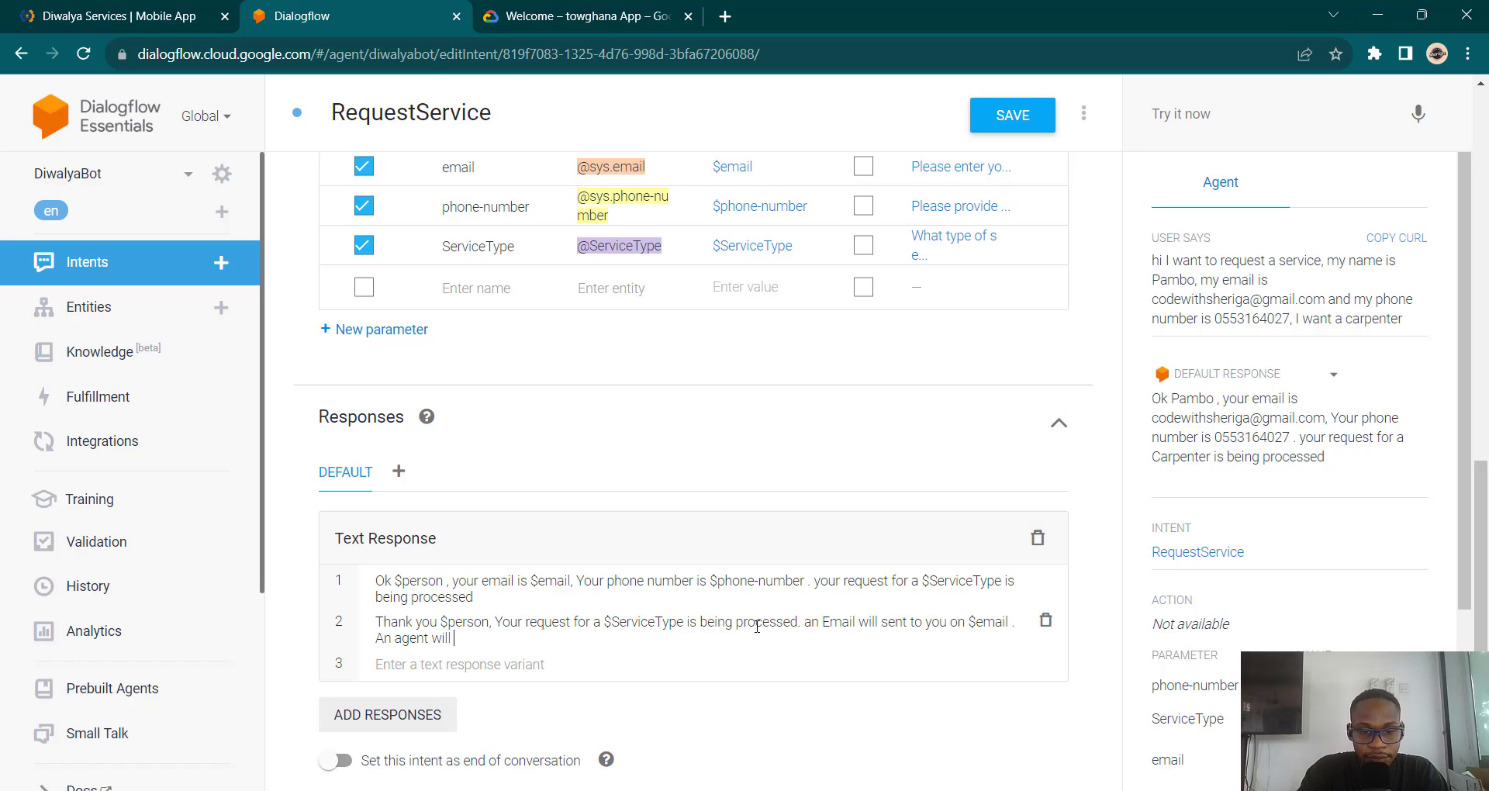
type(" contact you on ")
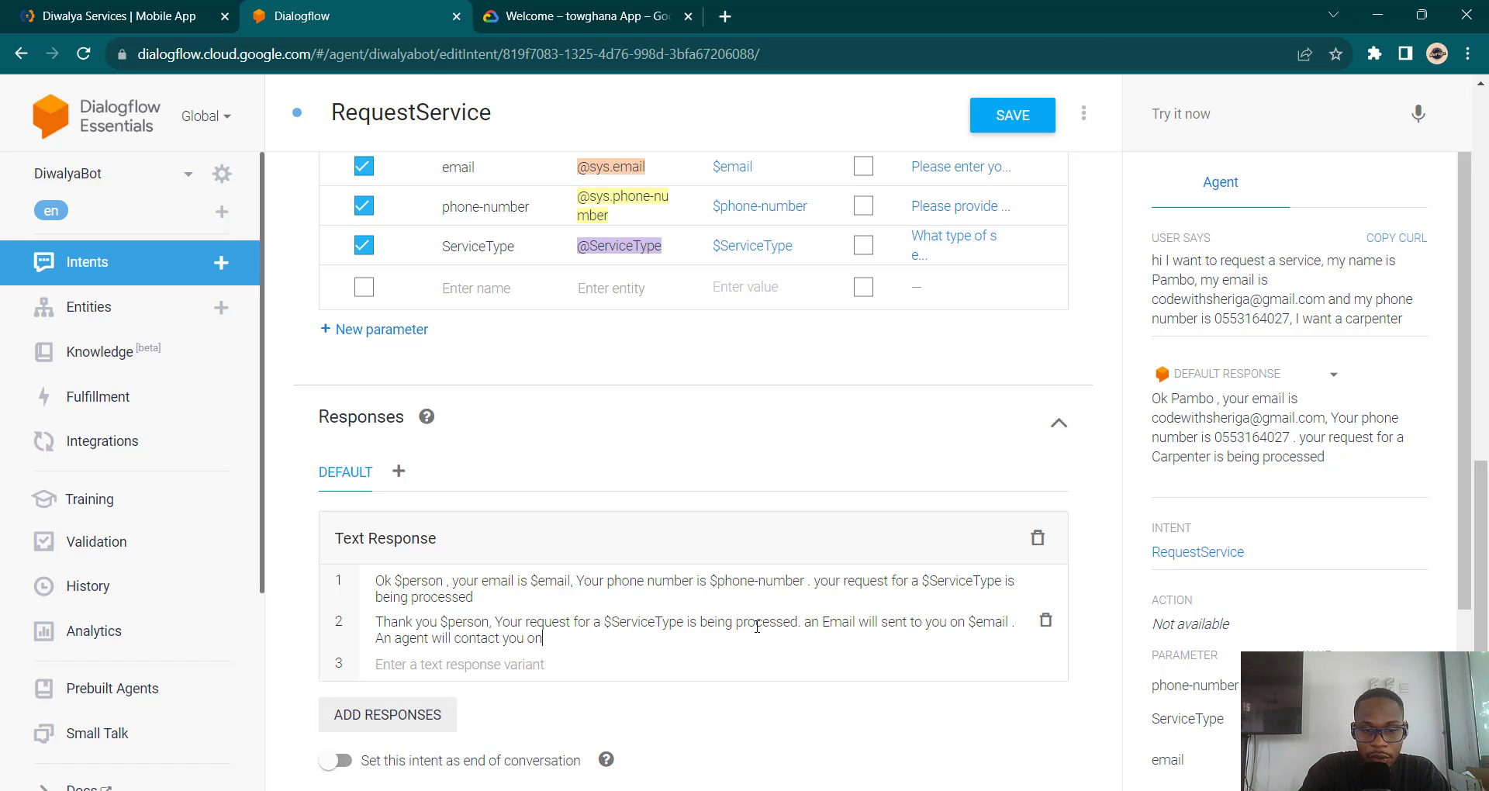
type("$")
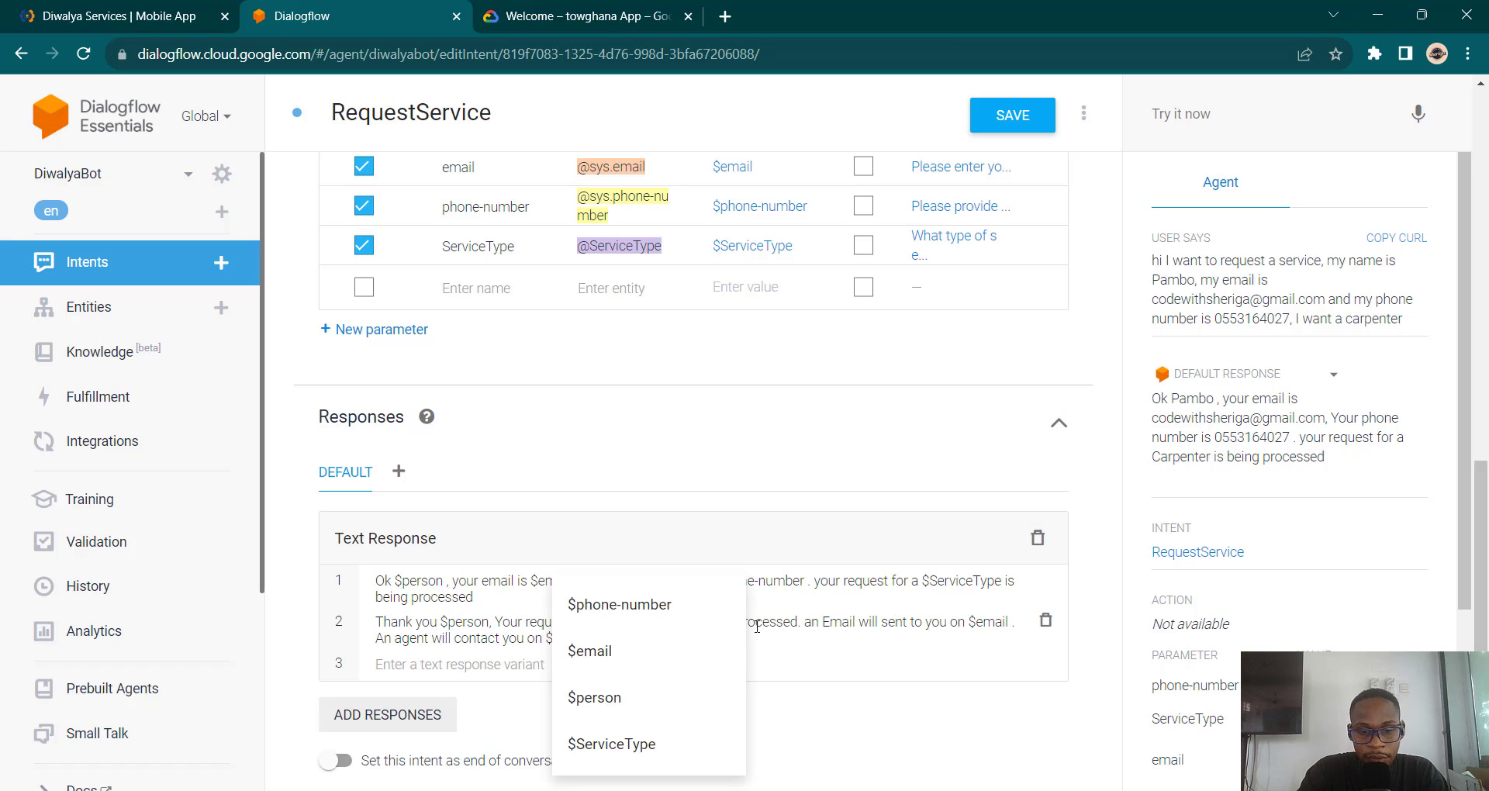
left_click(679, 618)
type("shortly")
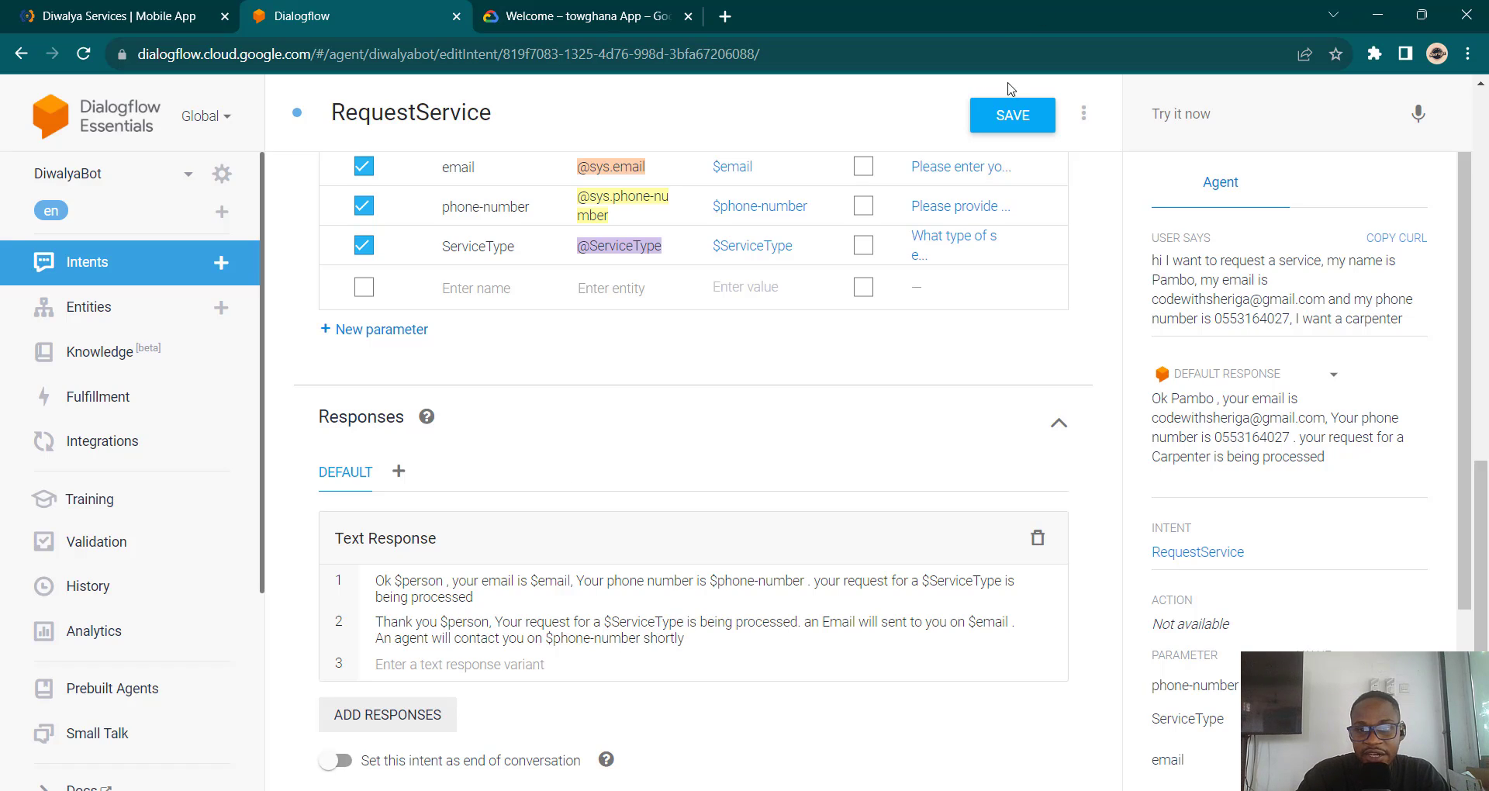
left_click(1002, 116)
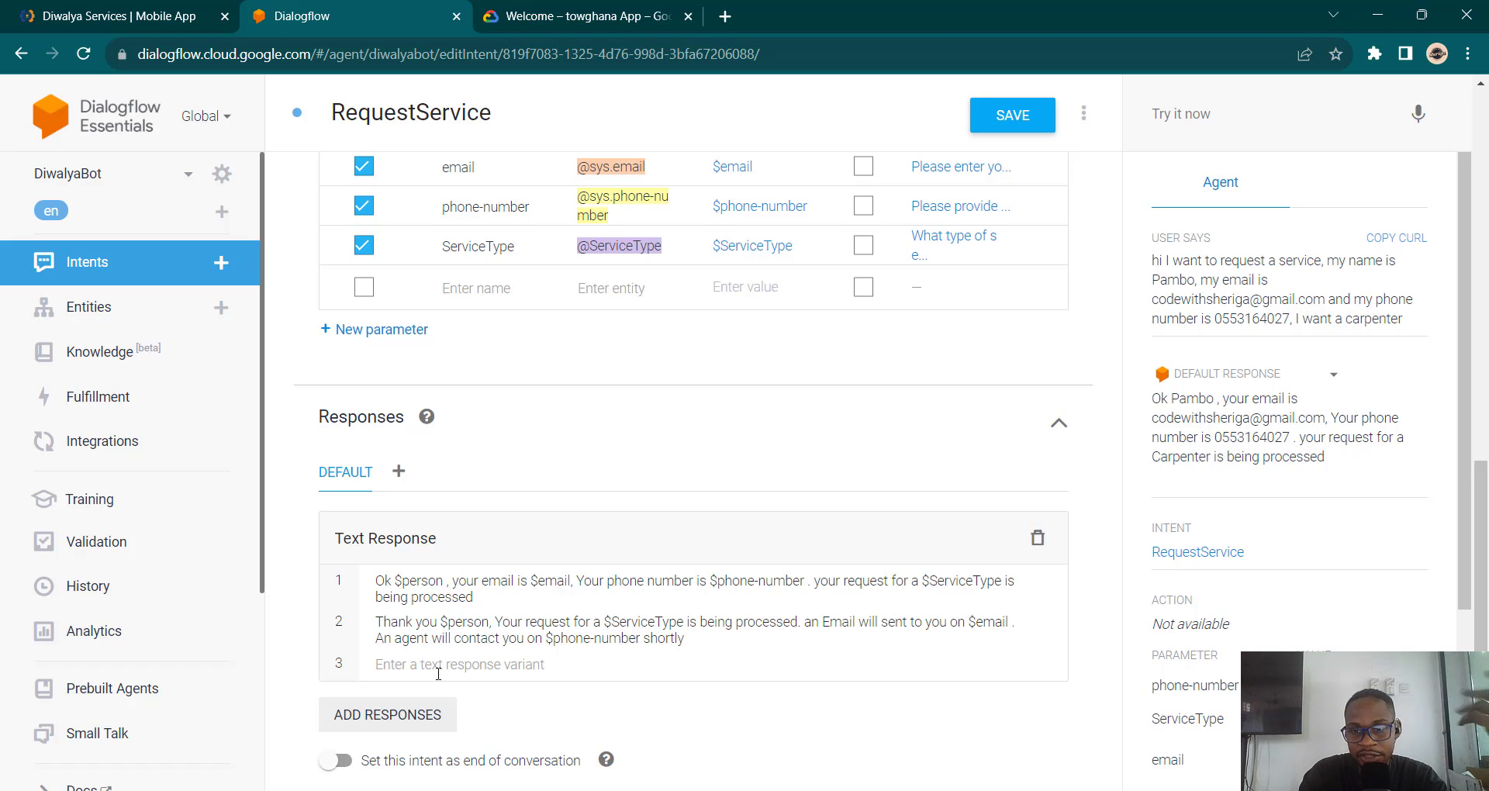
left_click(1262, 102)
type("hi")
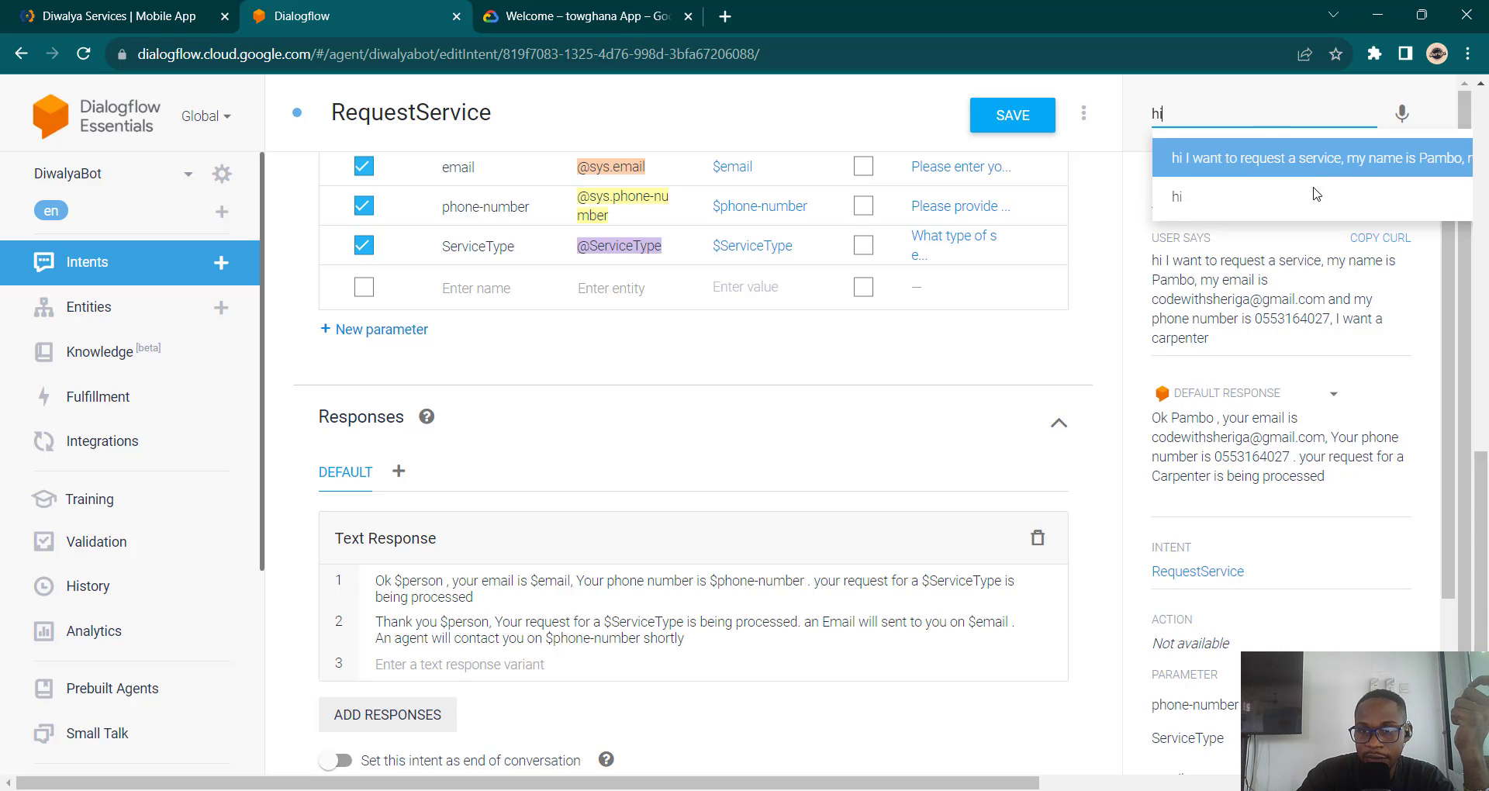
left_click(1316, 174)
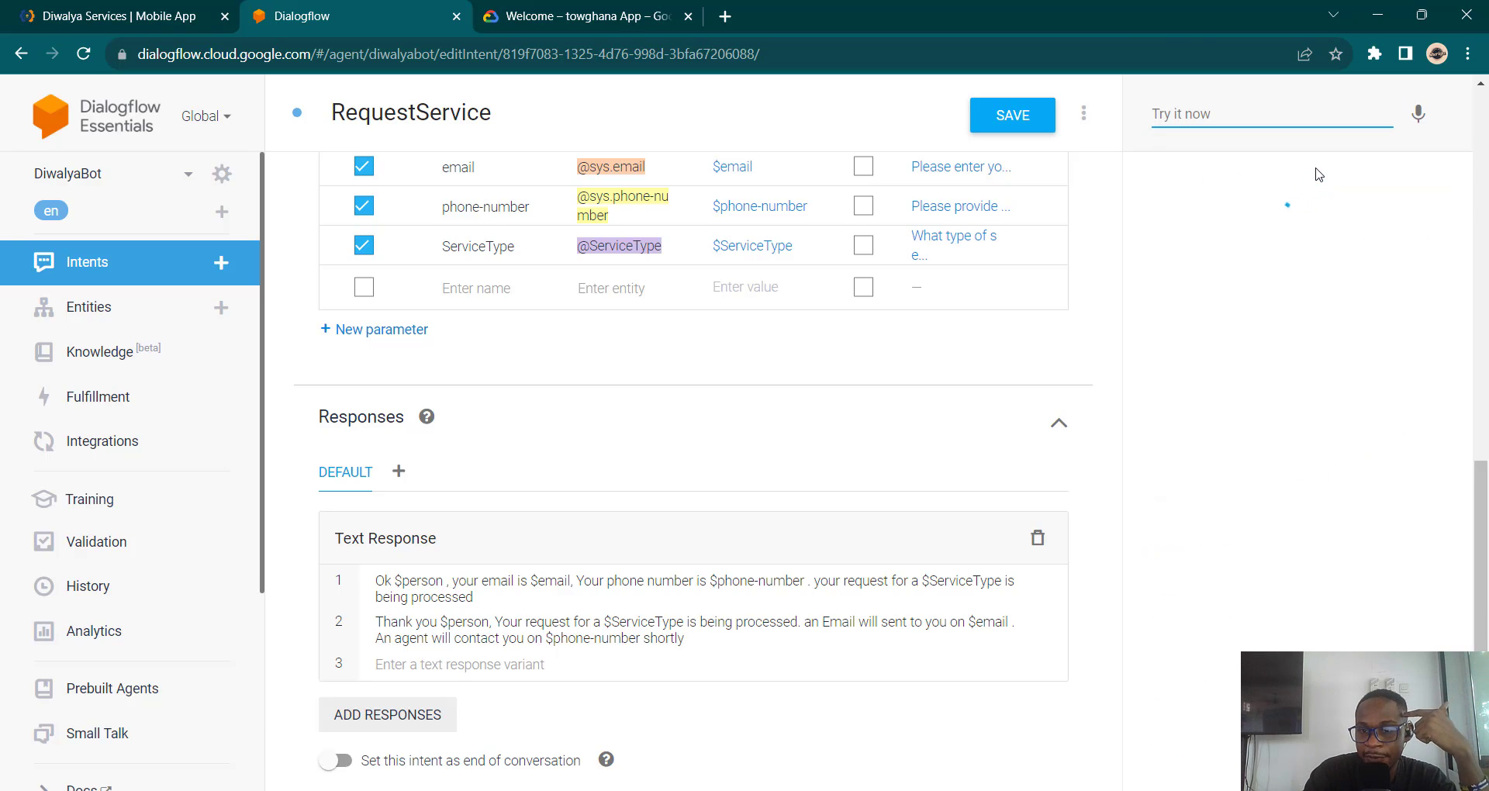
left_click(1253, 111)
type("hi")
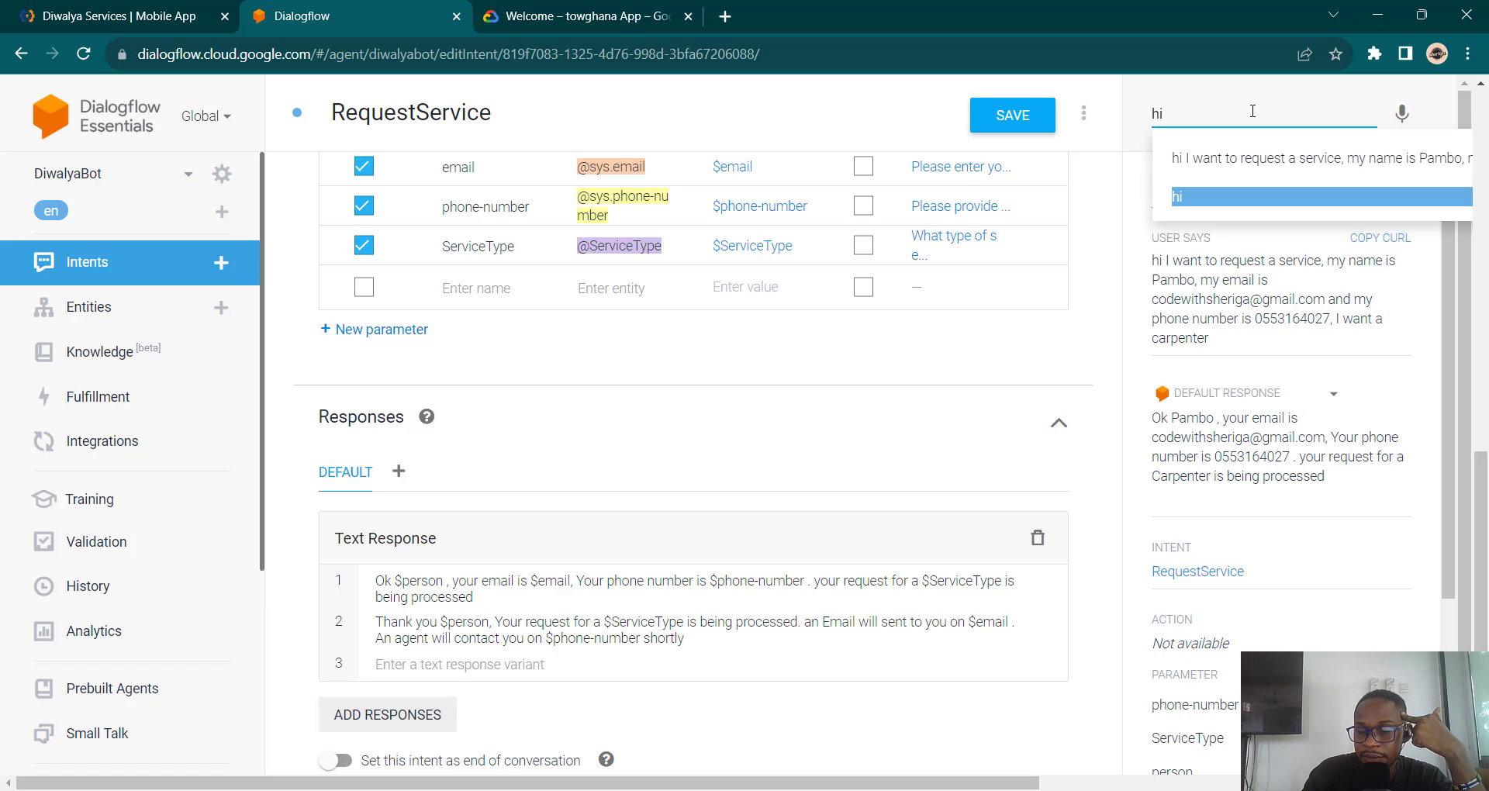
left_click(1225, 155)
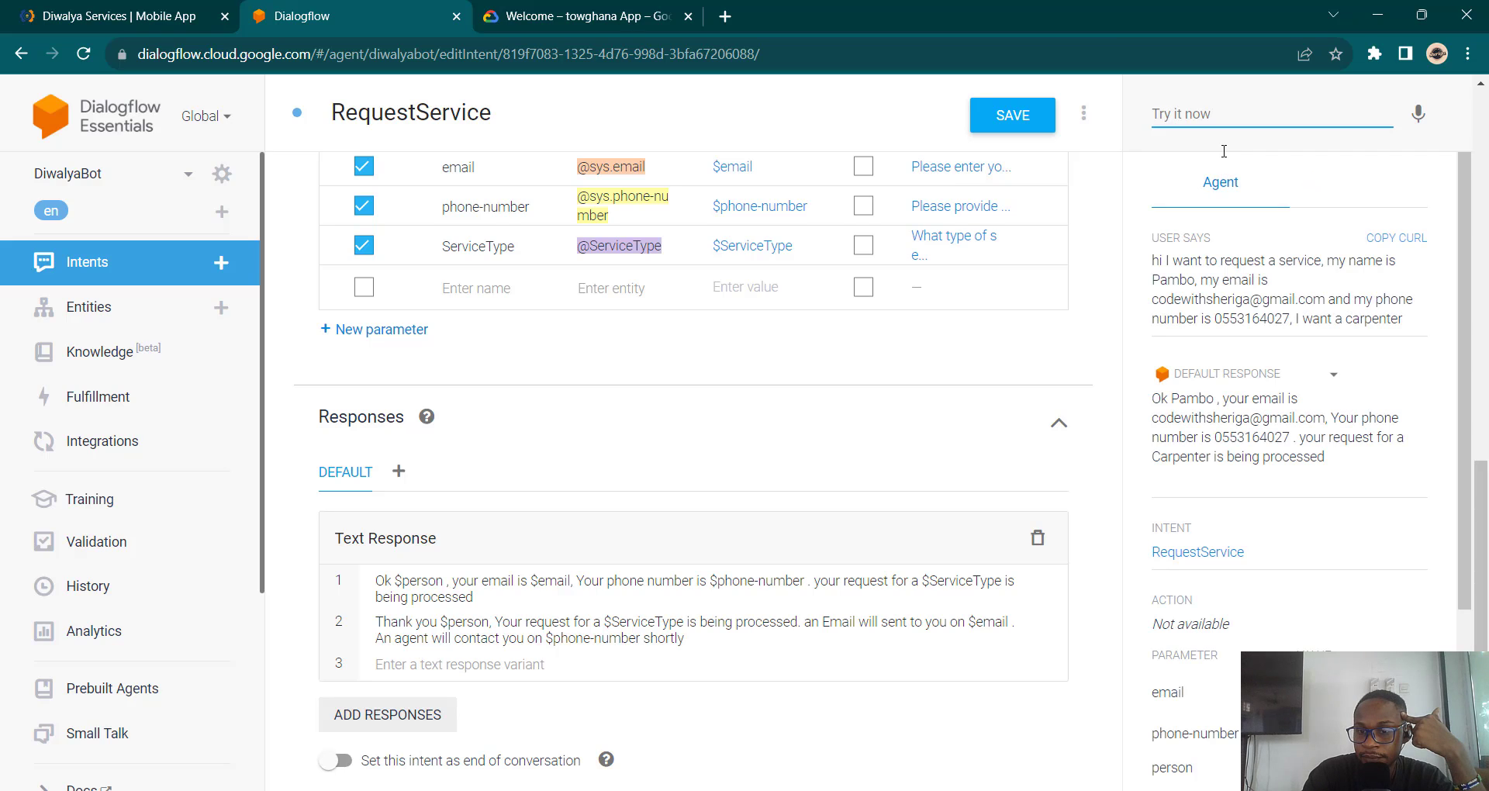
left_click(716, 645)
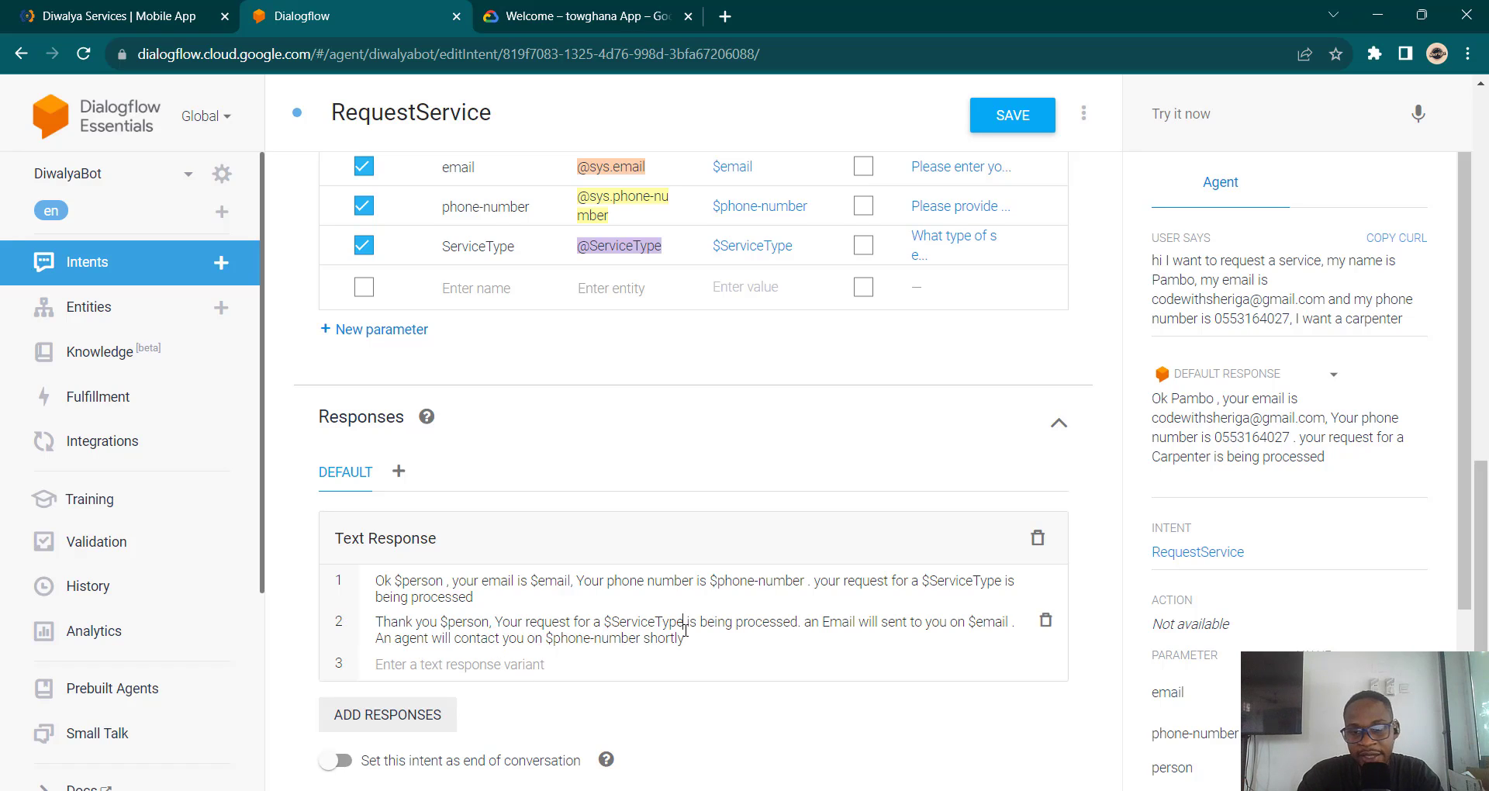
scroll(685, 630, "down", 2)
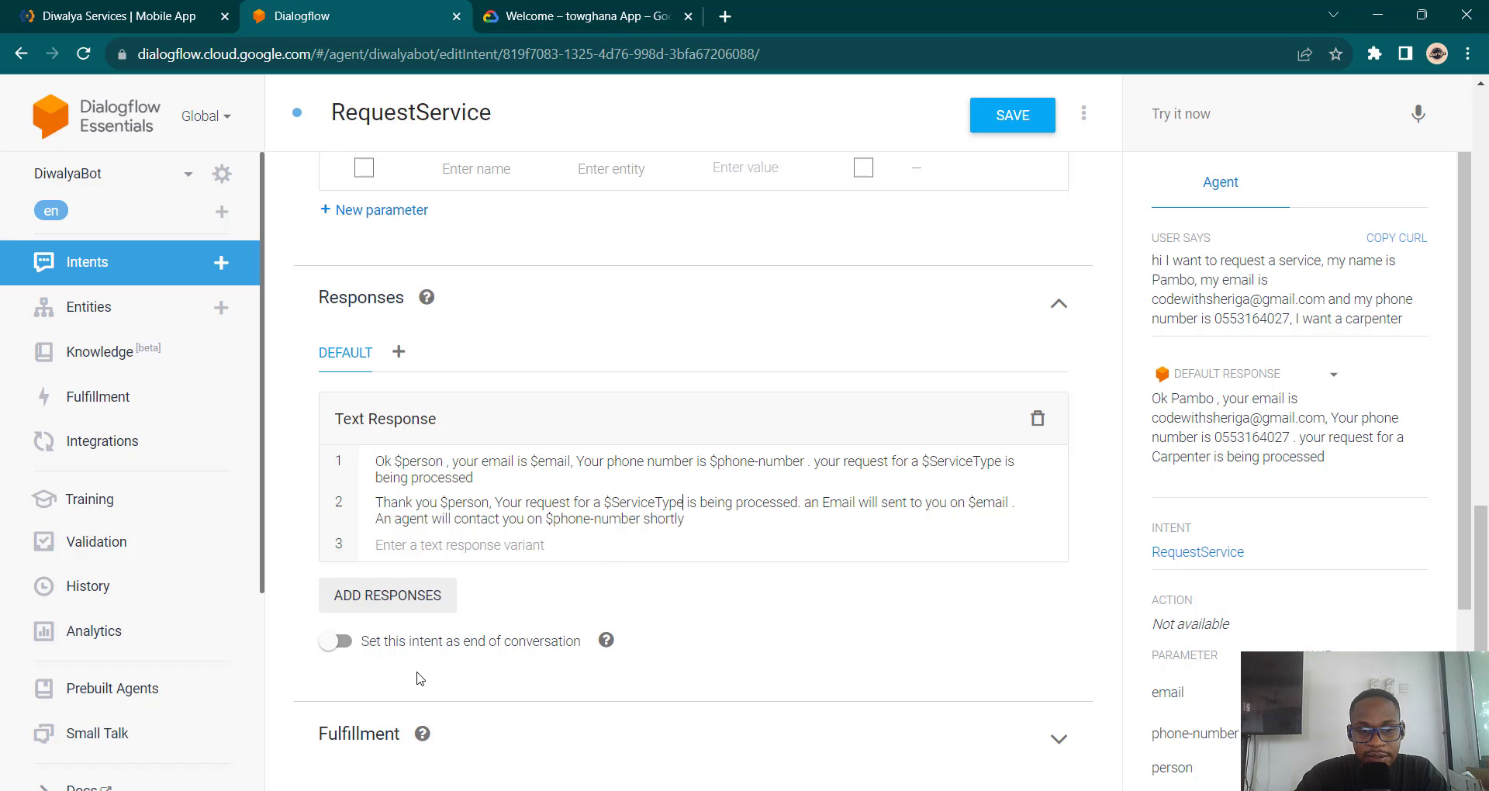
Step: Mark RequestService as the end of conversation and save it
left_click(342, 642)
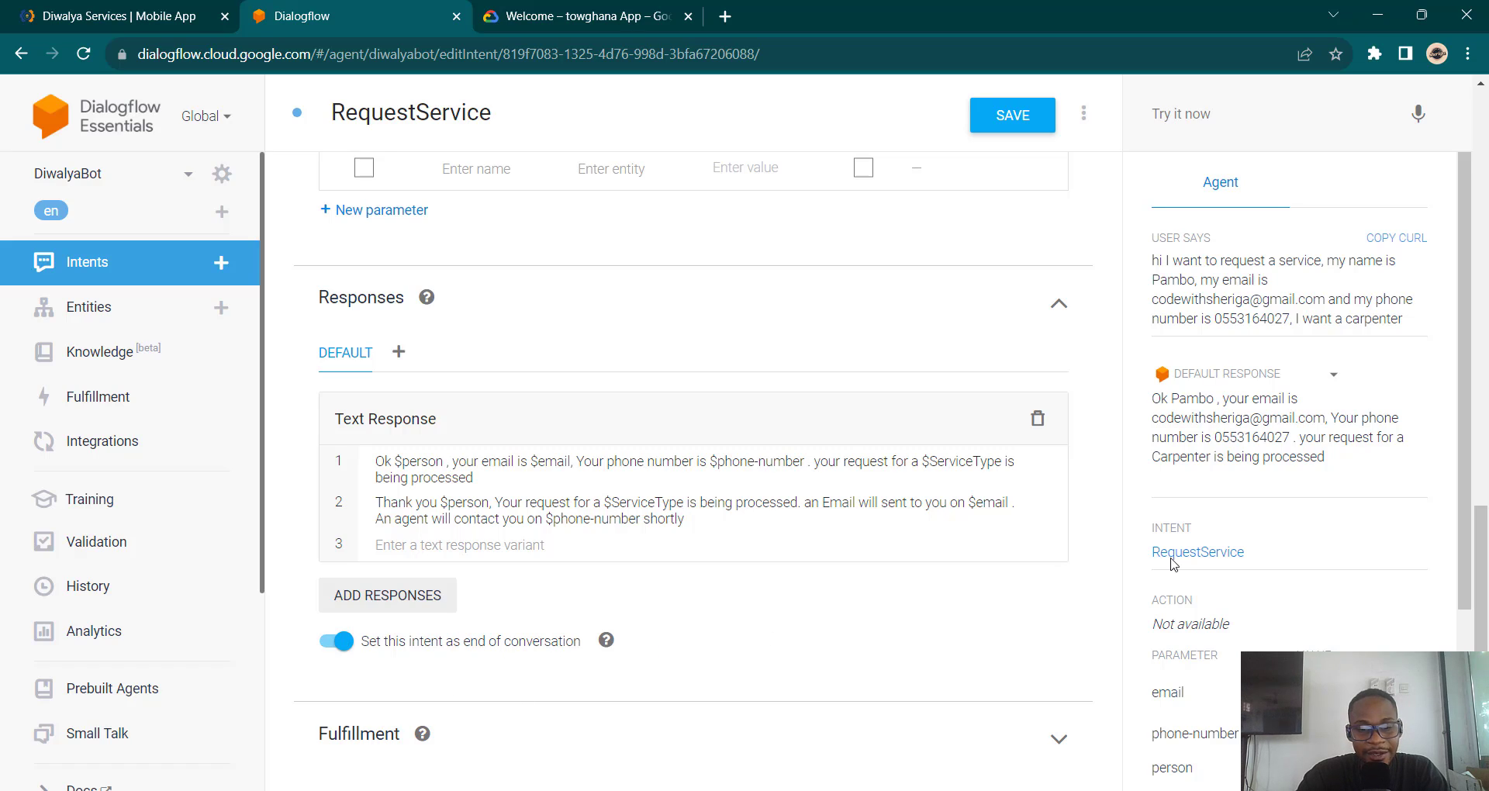
left_click(1019, 128)
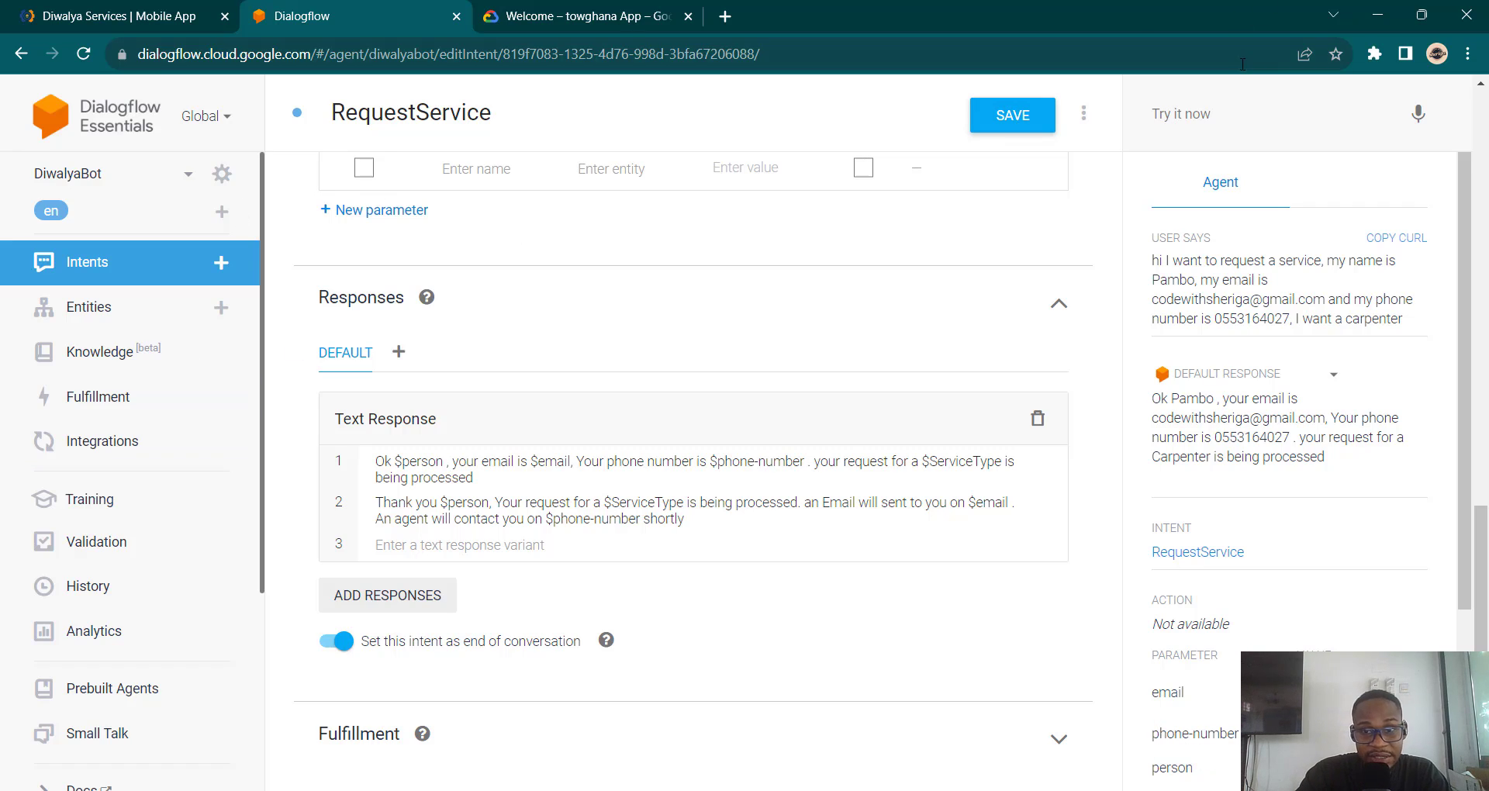
Step: Set up the Dialogflow Phone Gateway integration, reserving an en-US phone number for the agent
left_click(154, 453)
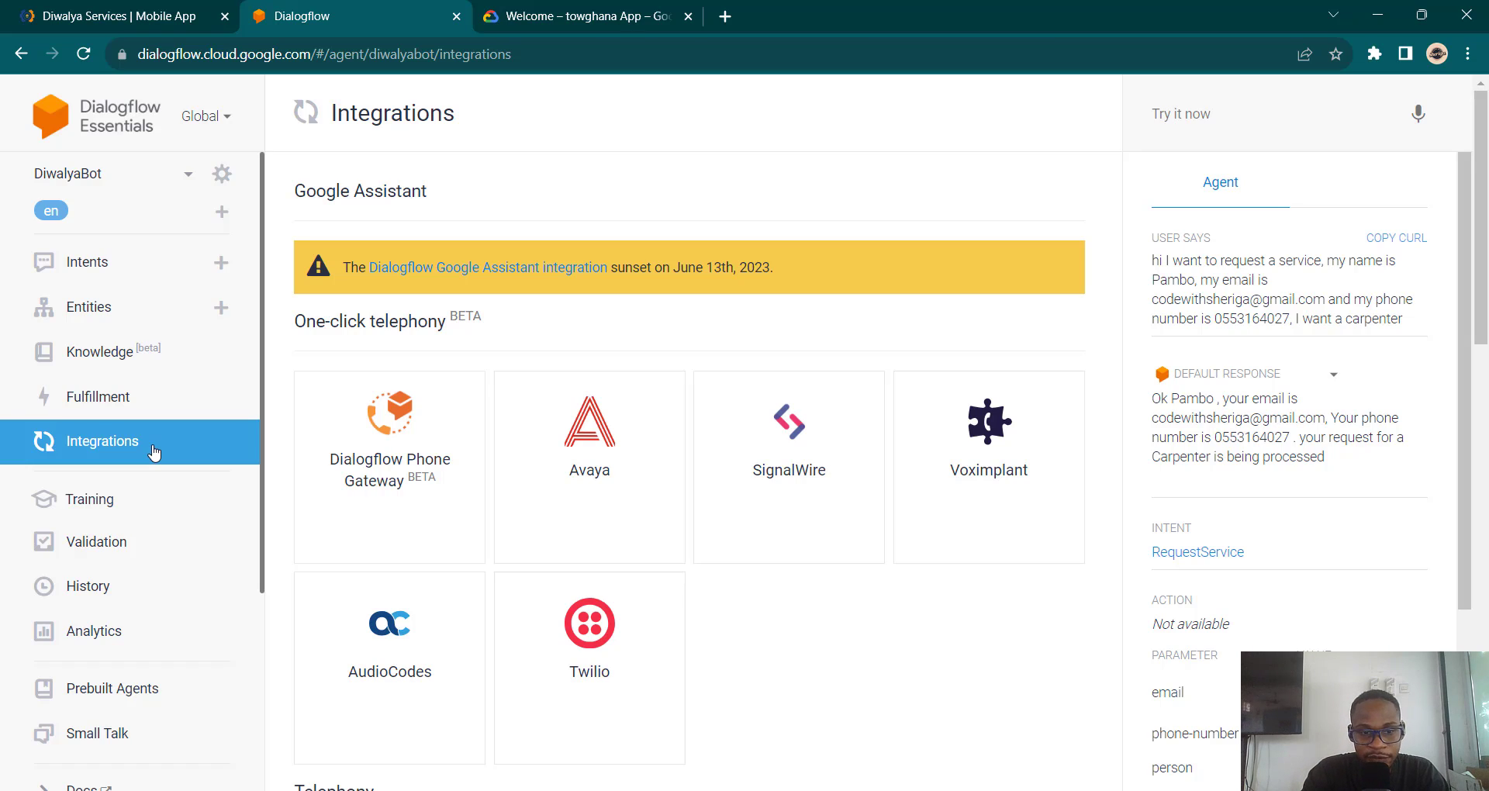
left_click(374, 489)
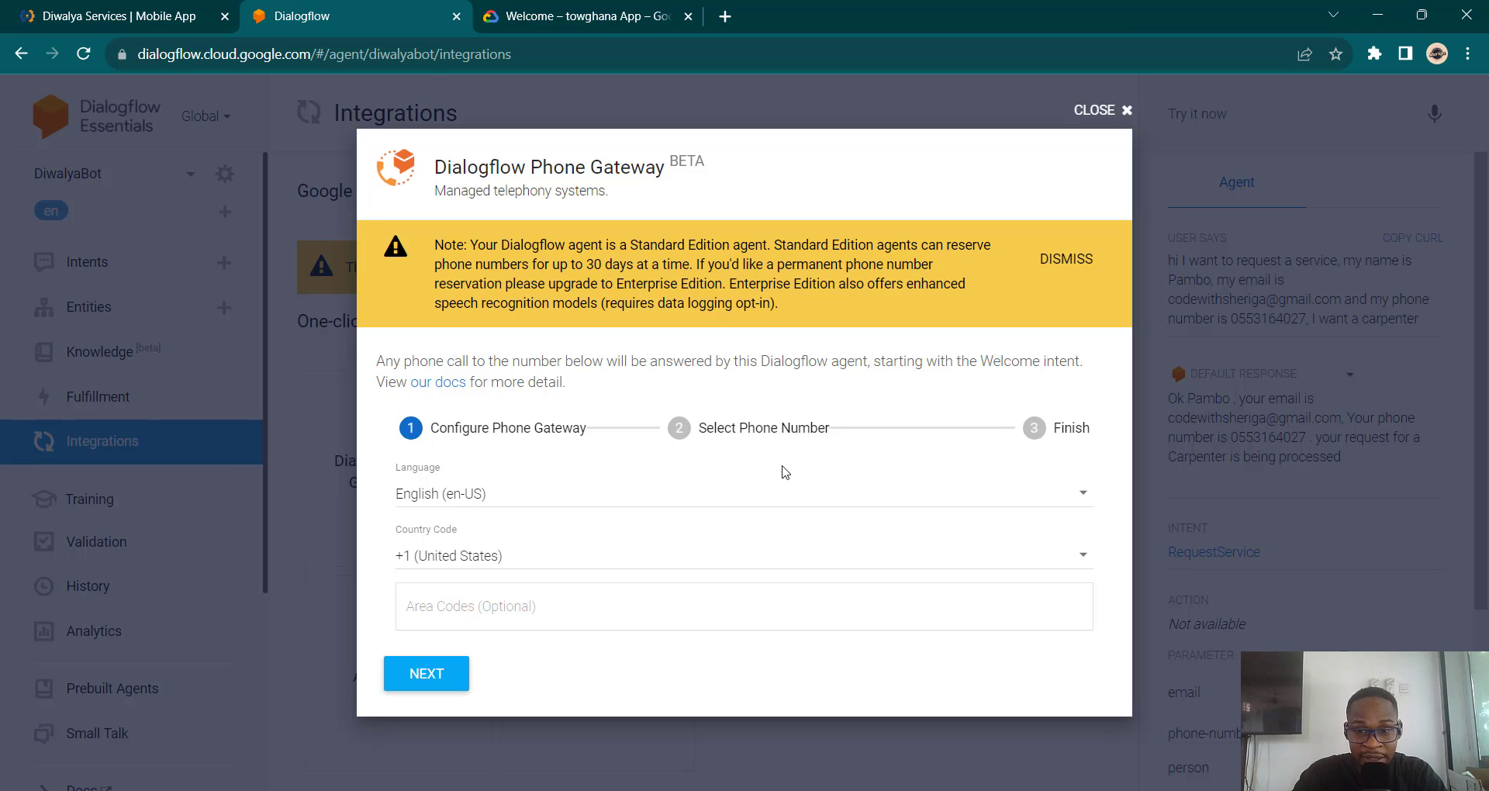
left_click(426, 673)
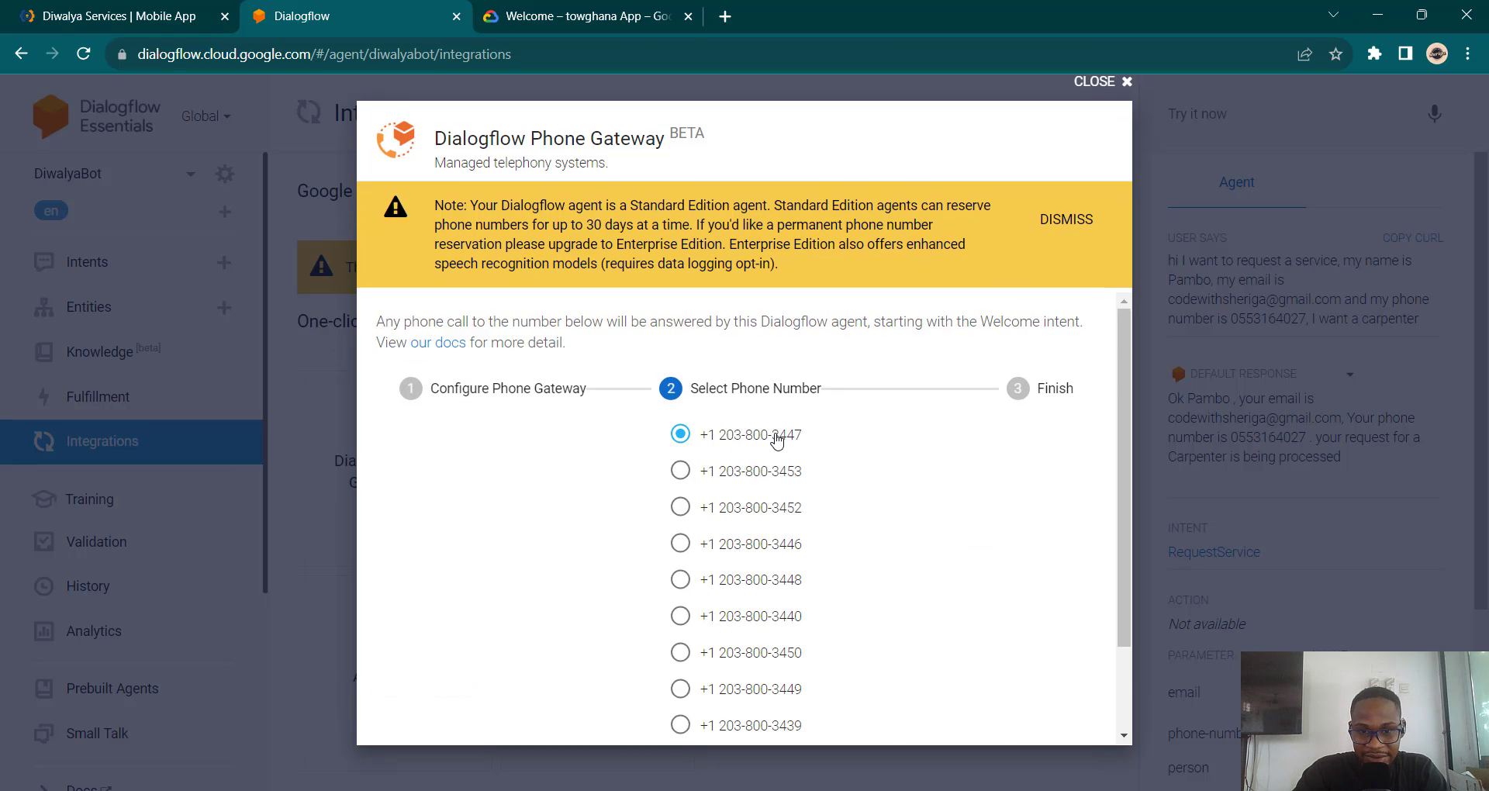
scroll(778, 441, "down", 2)
left_click(424, 702)
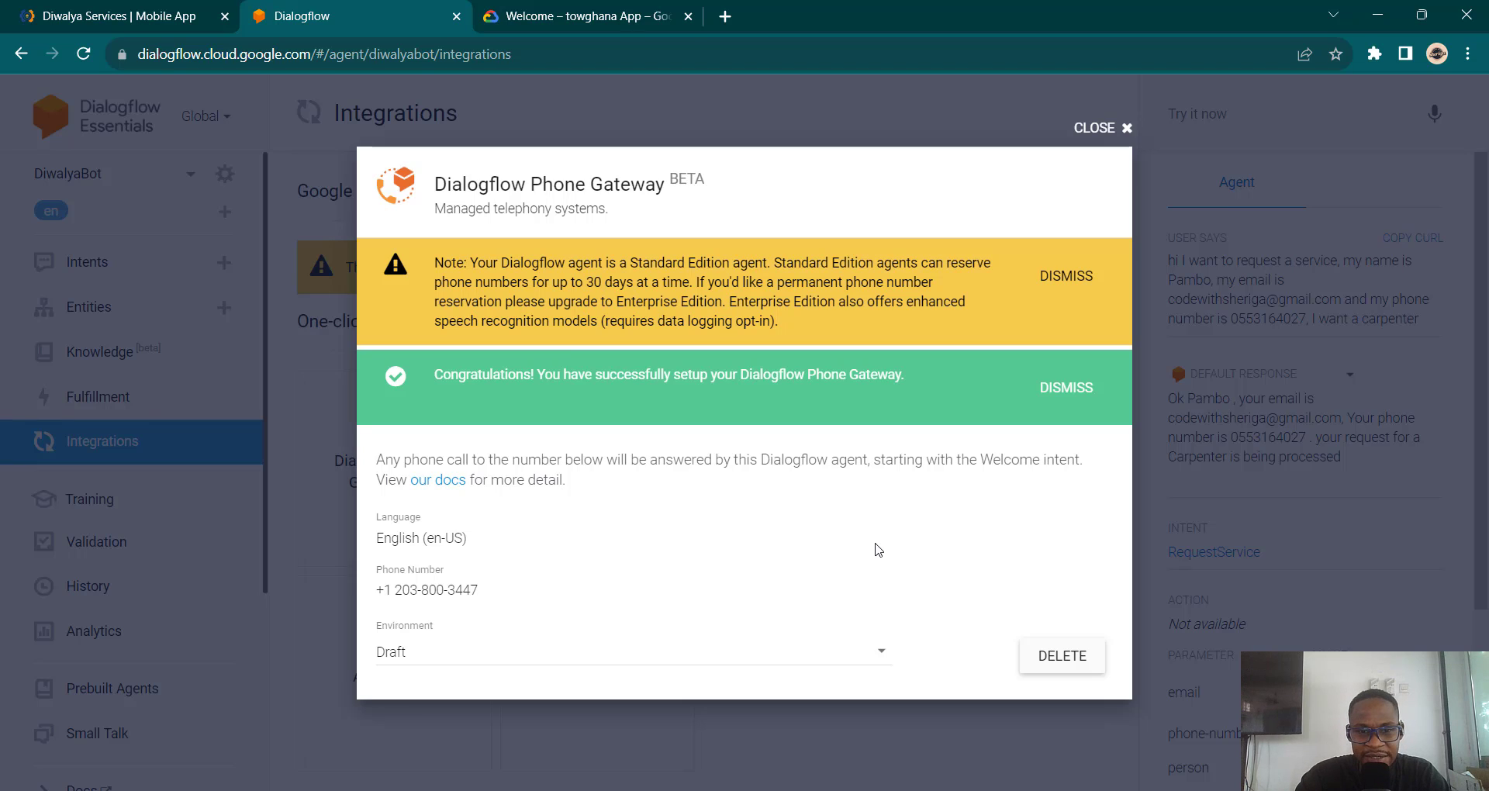
left_click_drag(544, 285, 672, 285)
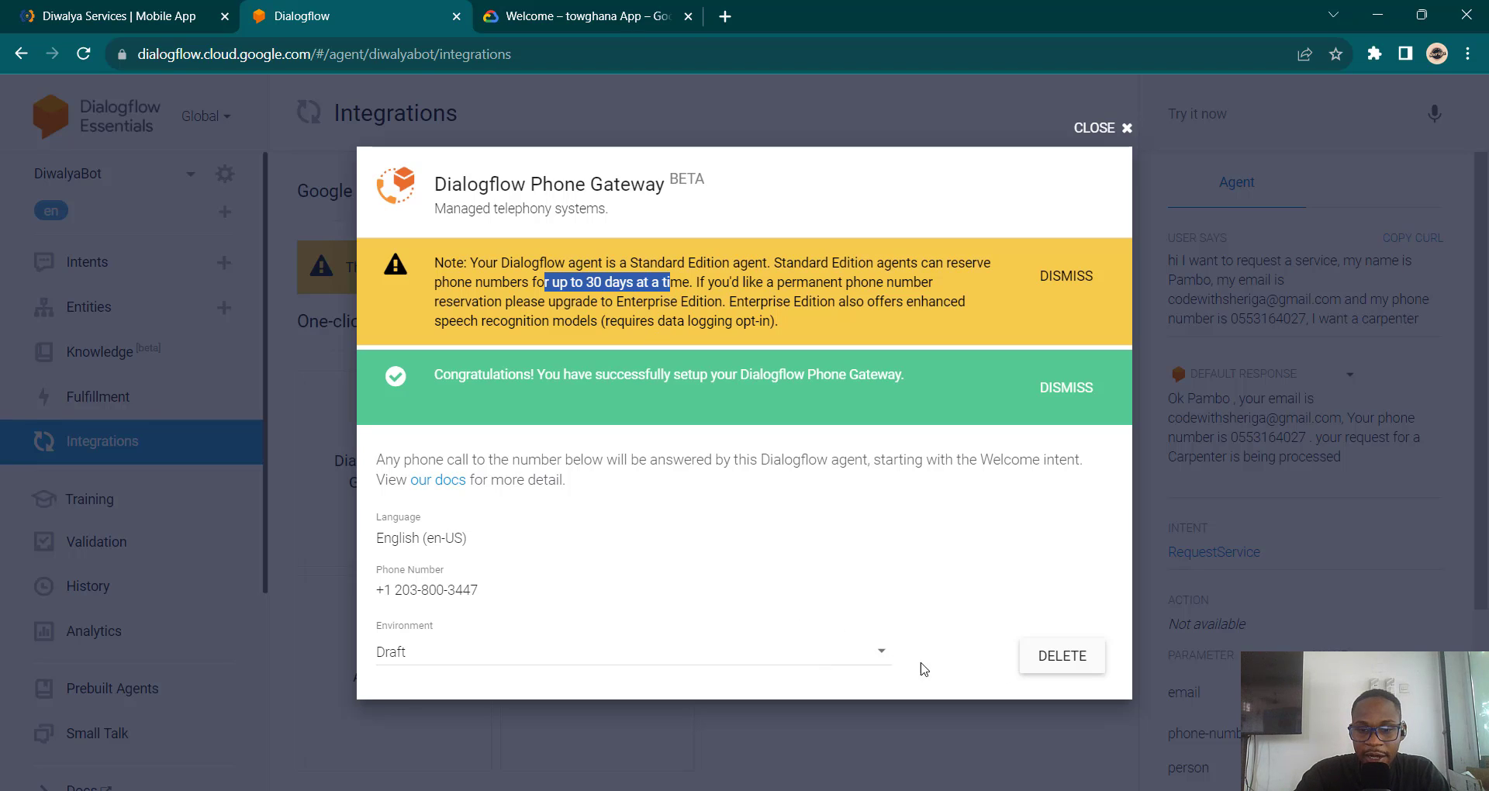
left_click(1073, 409)
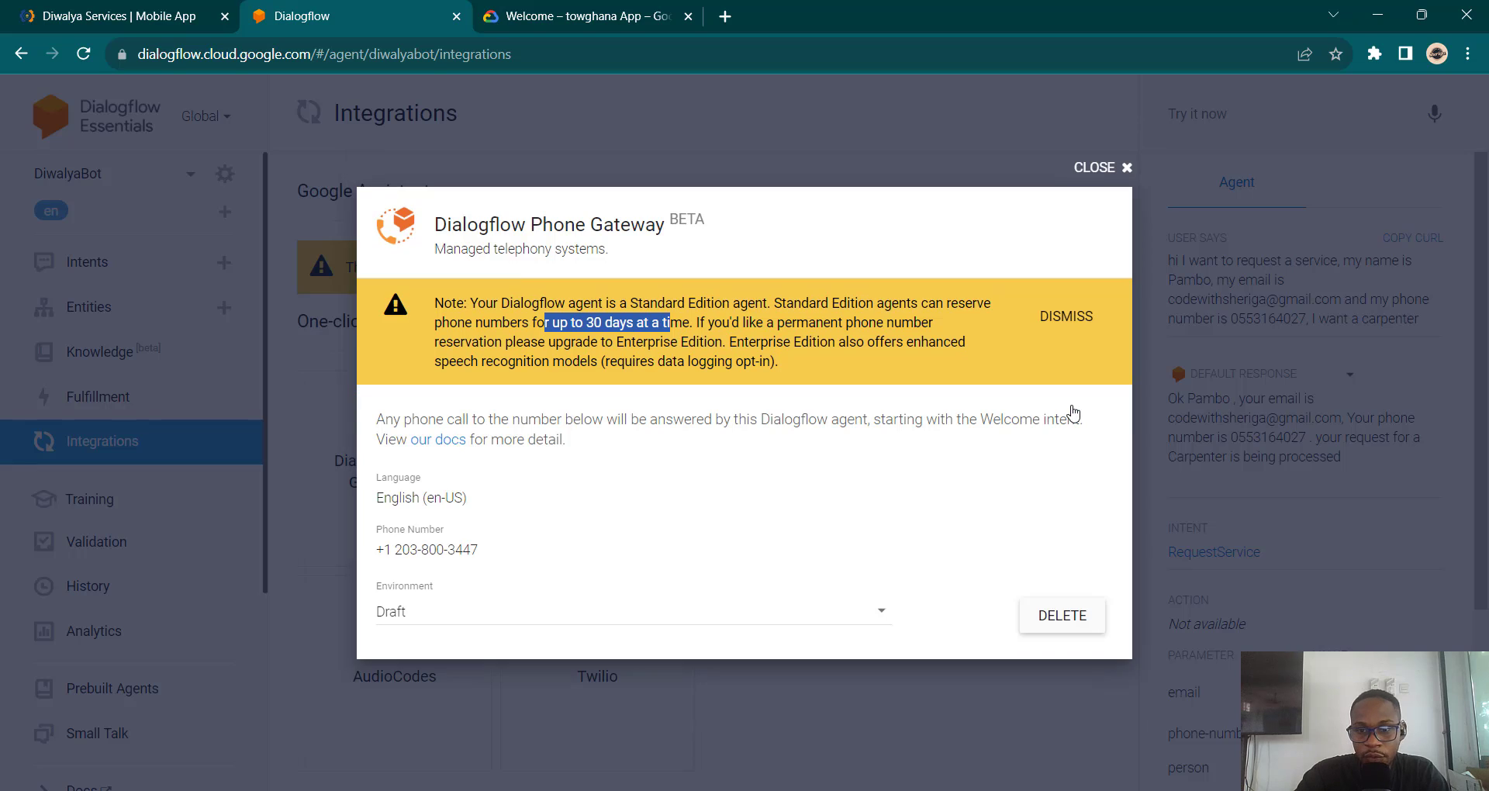
left_click(1109, 169)
scroll(607, 541, "down", 5)
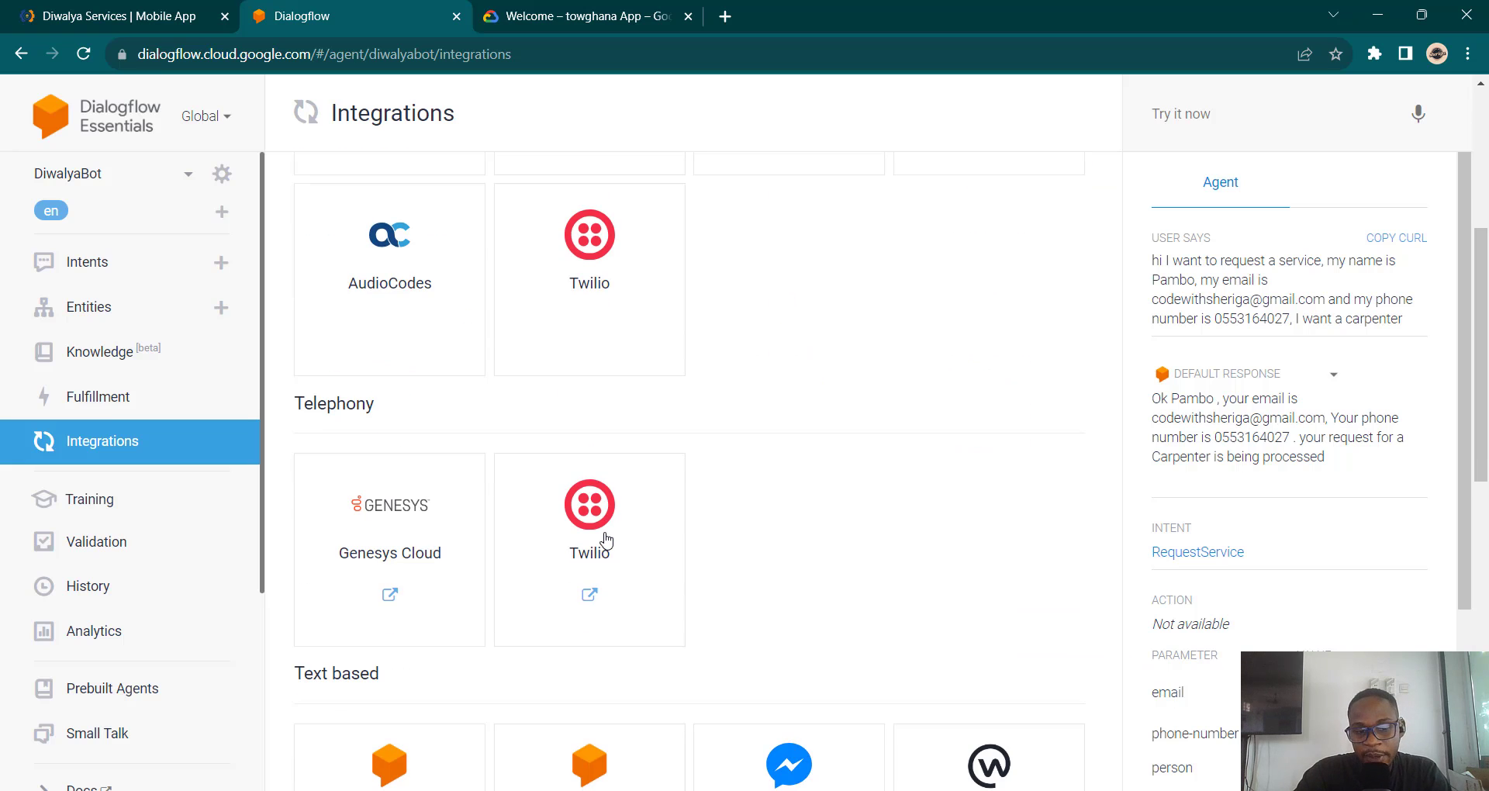
scroll(607, 541, "up", 5)
scroll(606, 540, "down", 7)
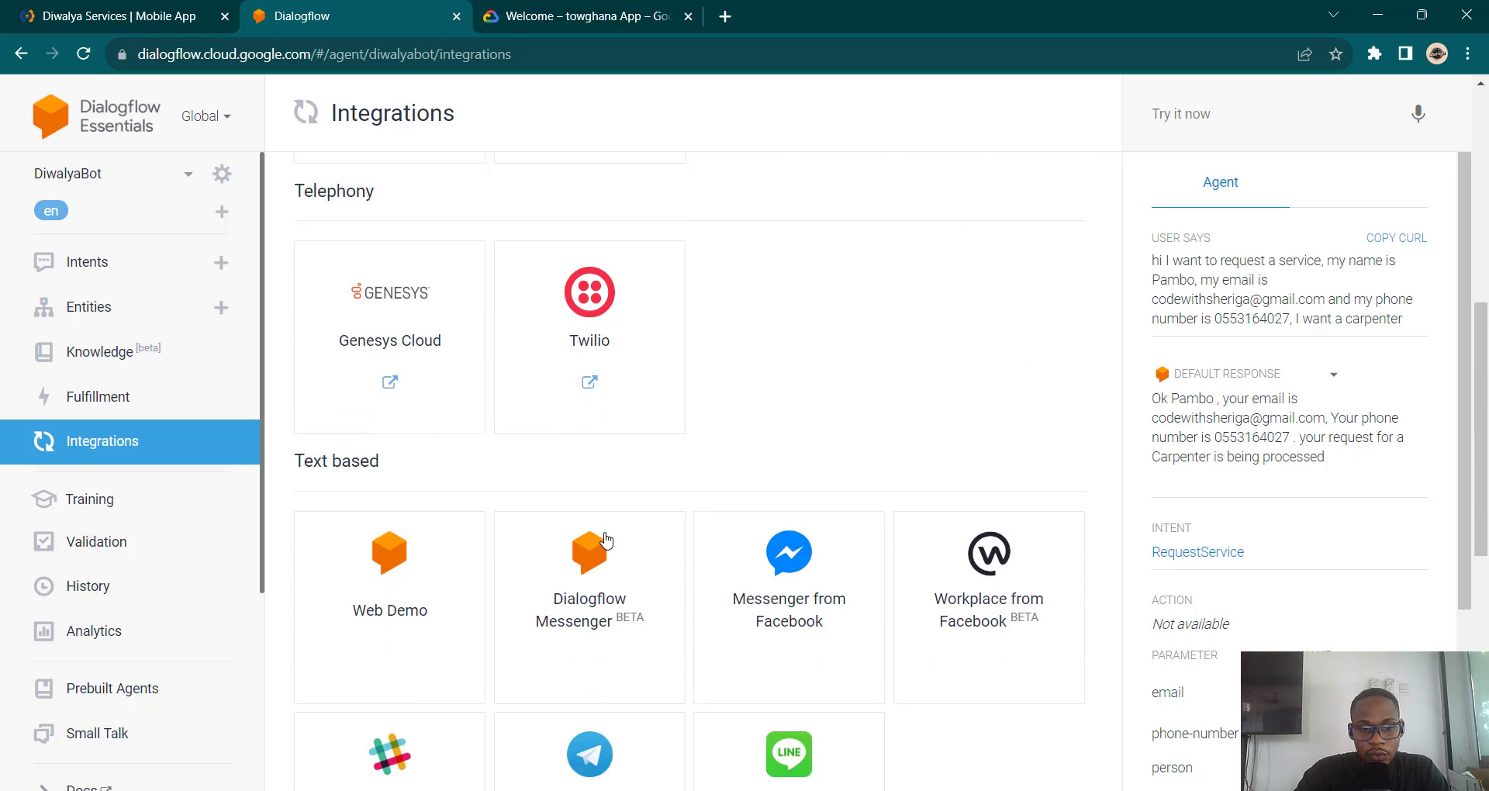
scroll(606, 541, "down", 1)
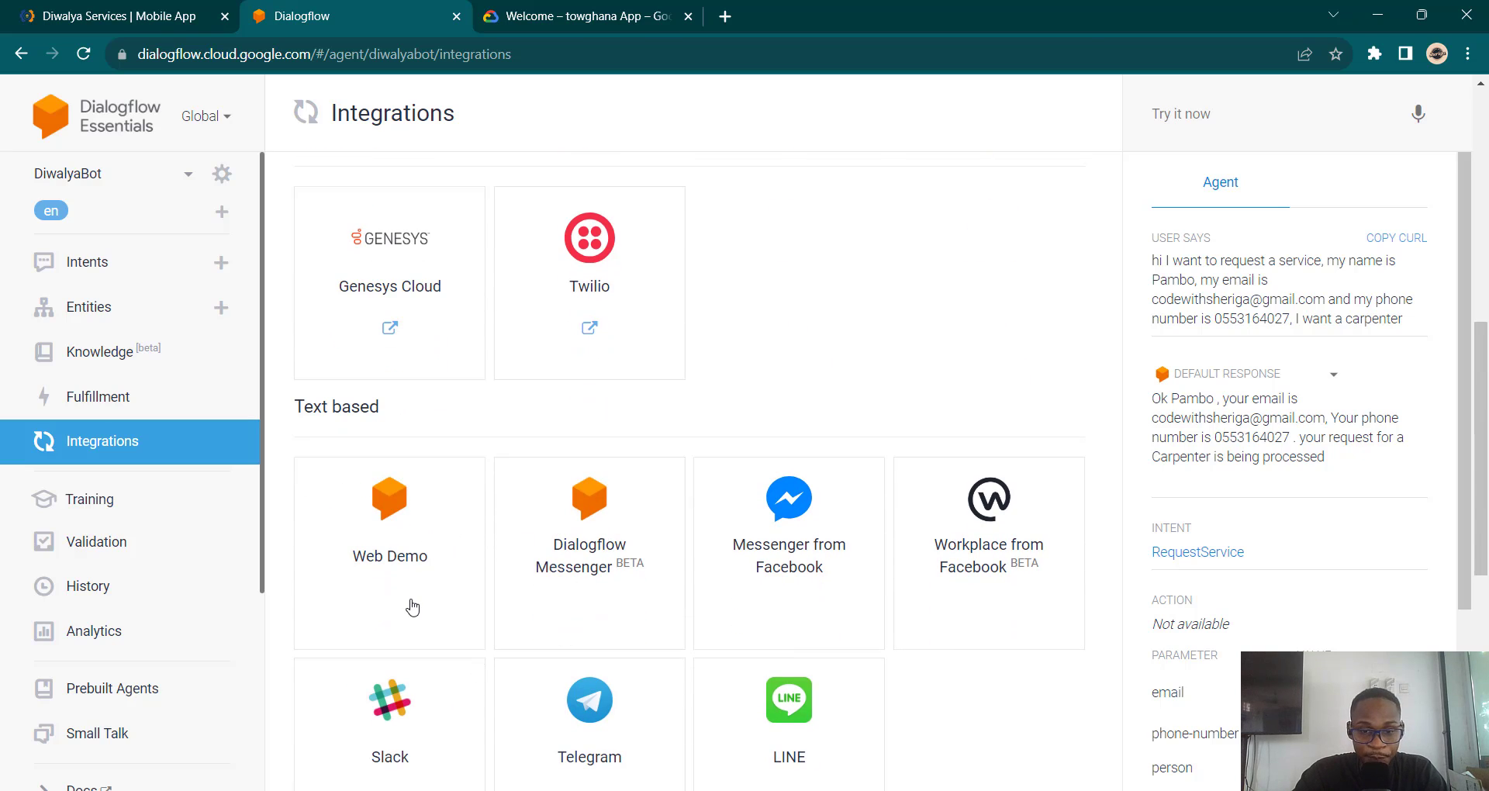
scroll(412, 607, "down", 3)
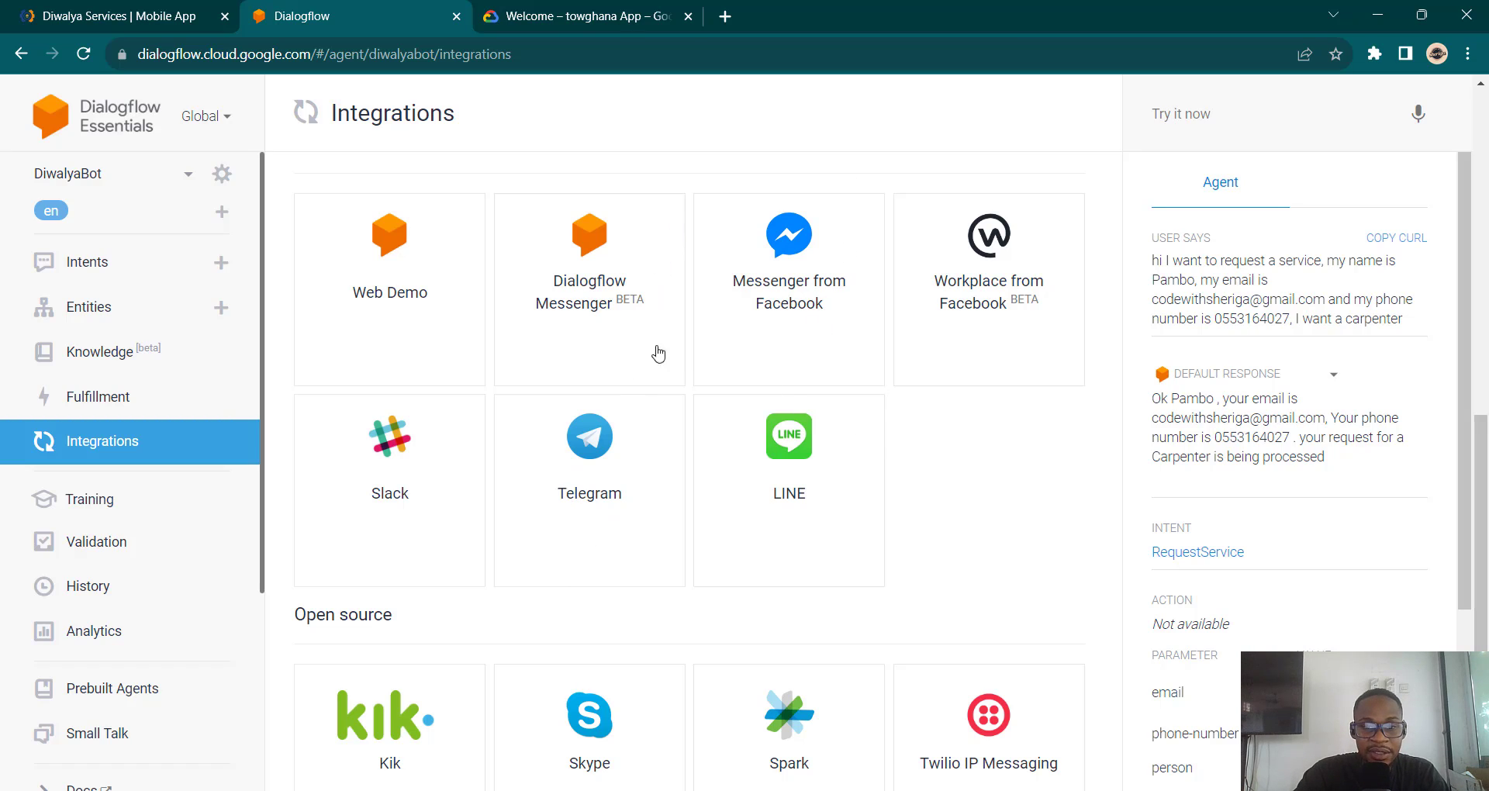
scroll(794, 589, "down", 4)
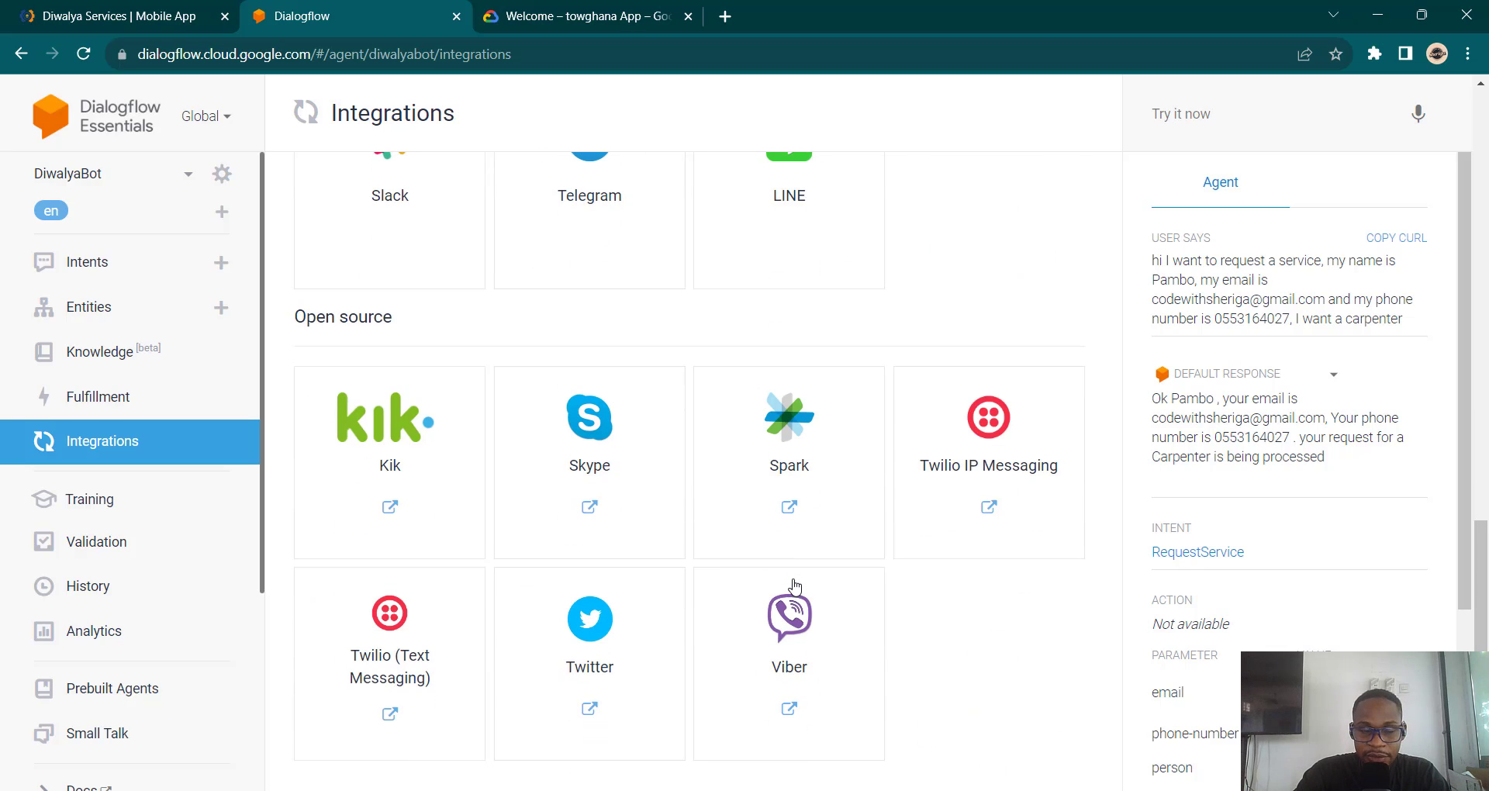
scroll(794, 588, "up", 5)
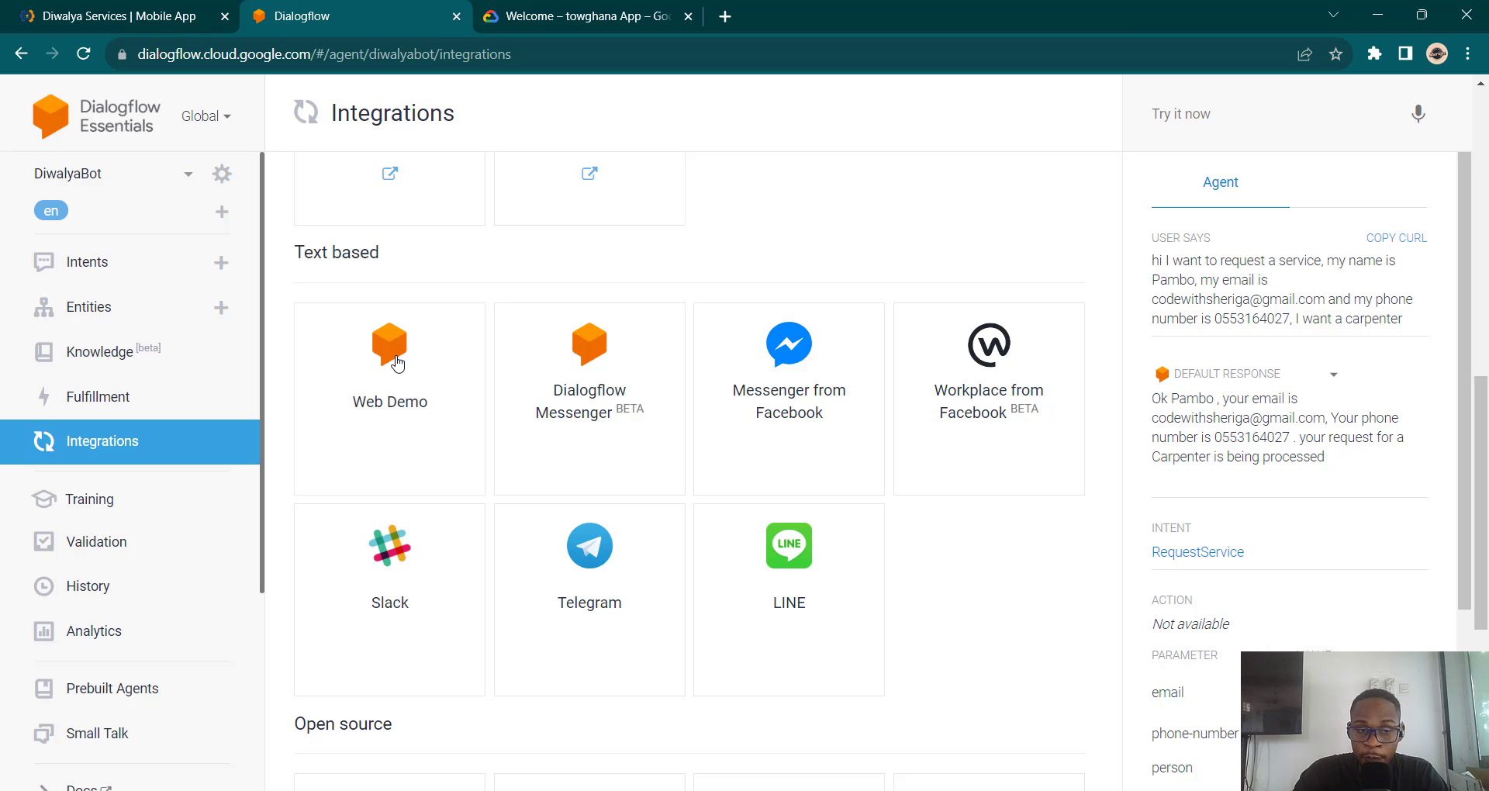
Step: Bring the Diwalya Services site forward and scroll through its Discover Exceptional Services cards
left_click(31, 9)
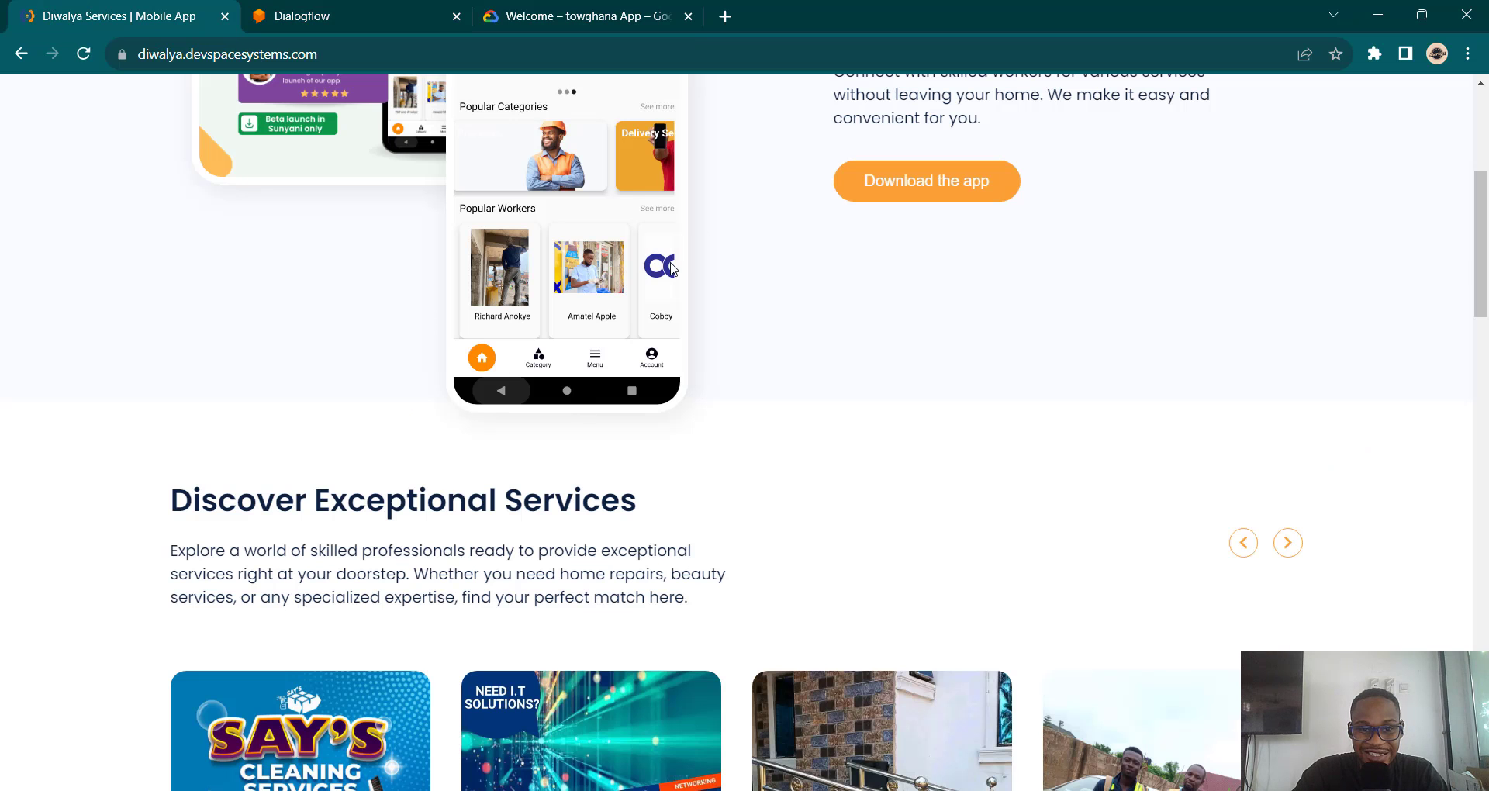
scroll(723, 582, "down", 8)
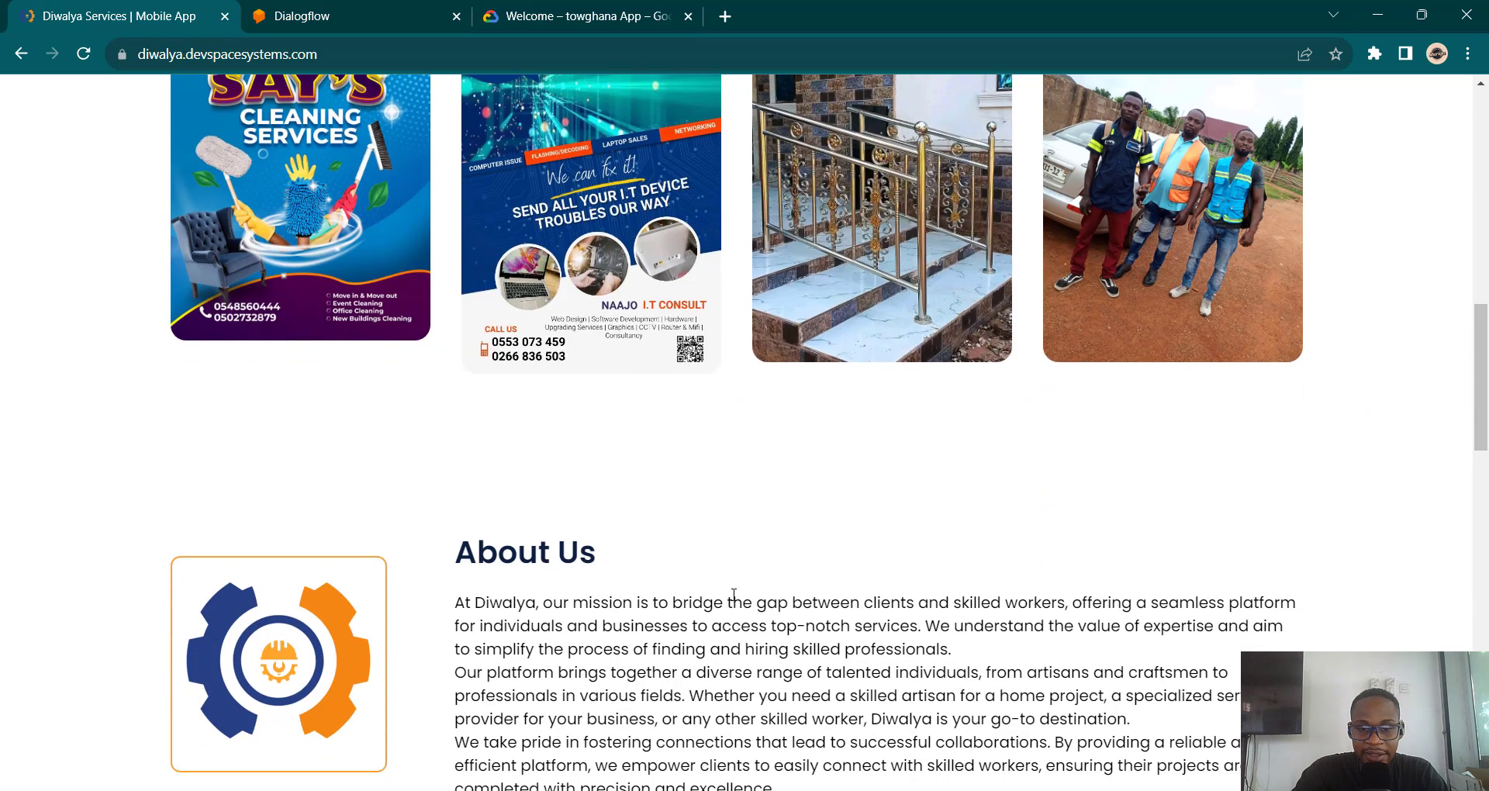
scroll(733, 593, "down", 8)
scroll(732, 592, "up", 8)
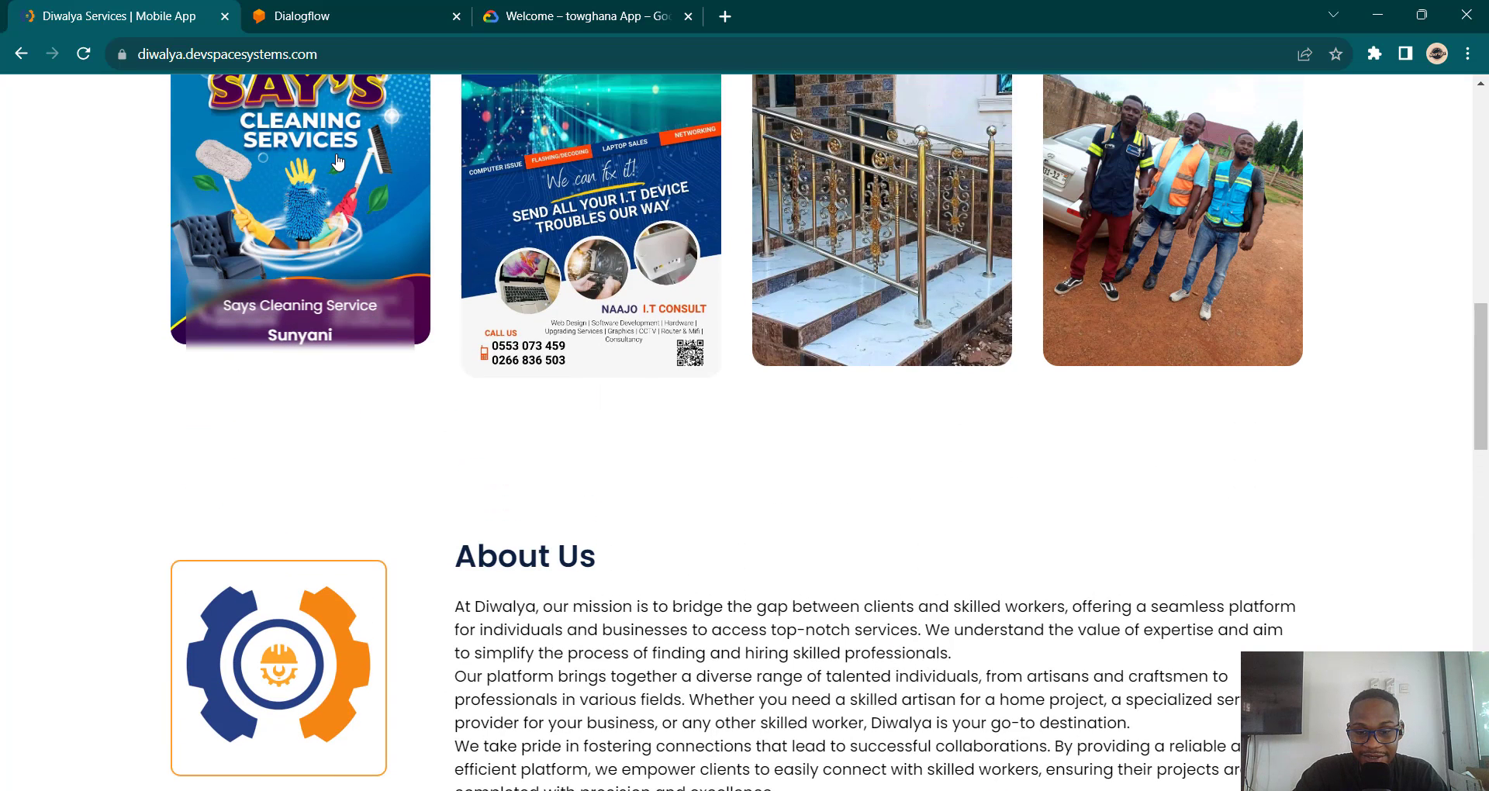
scroll(838, 469, "down", 8)
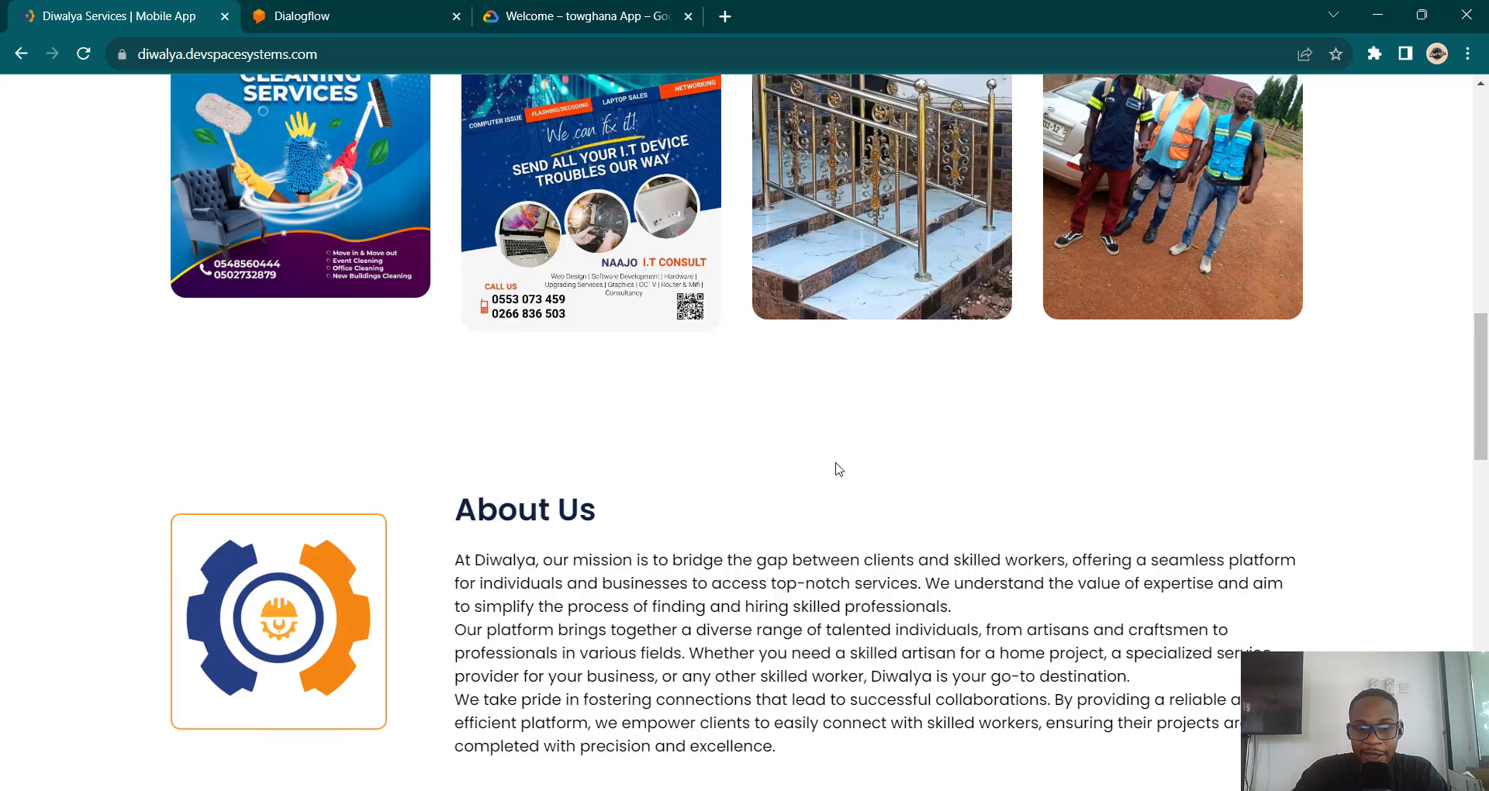
scroll(838, 468, "up", 12)
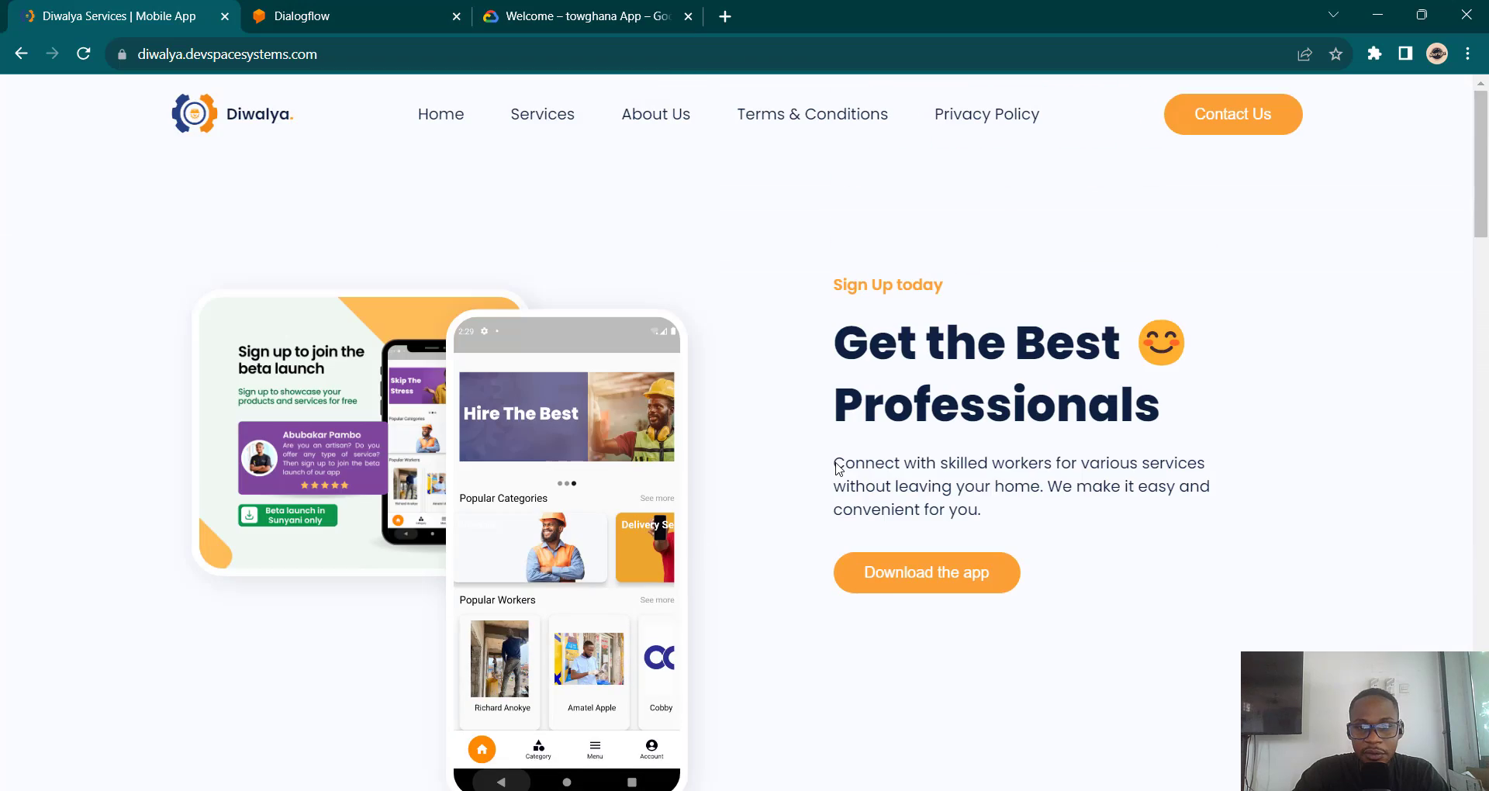
Step: Enable the Web Demo integration and open the DiwalyaBot bot.dialogflow.com demo page
left_click(301, 10)
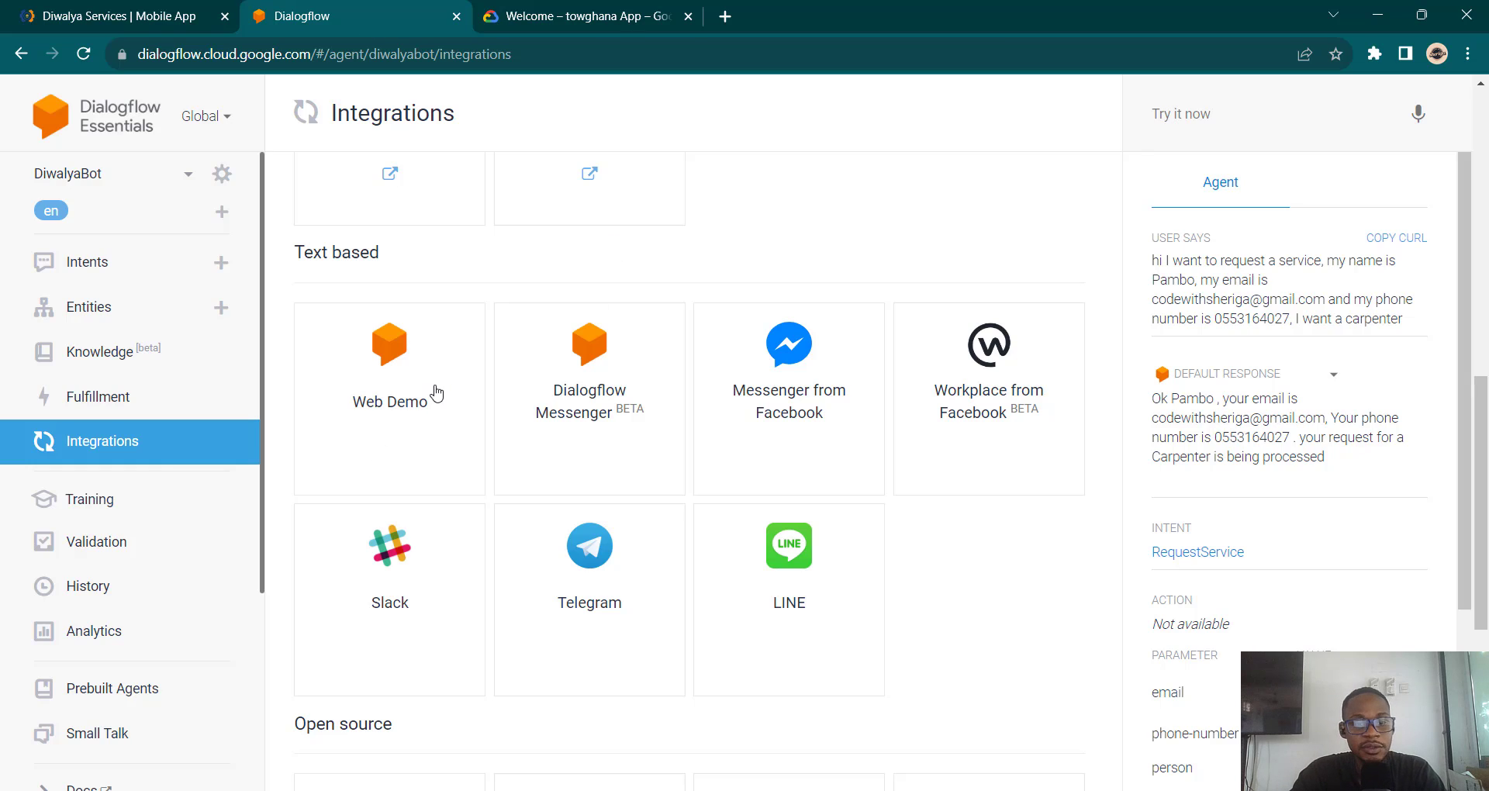
left_click(390, 419)
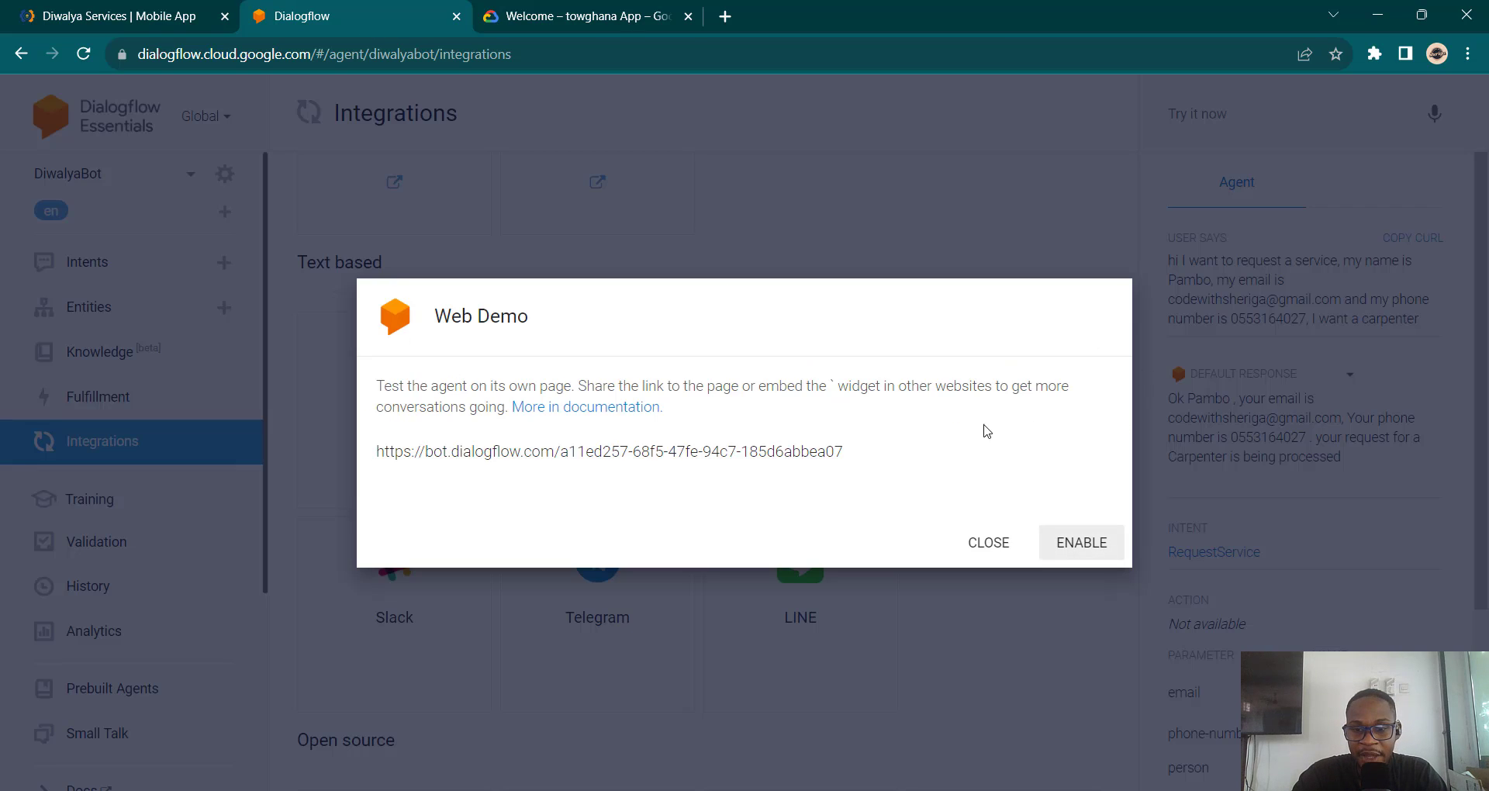
left_click(1076, 550)
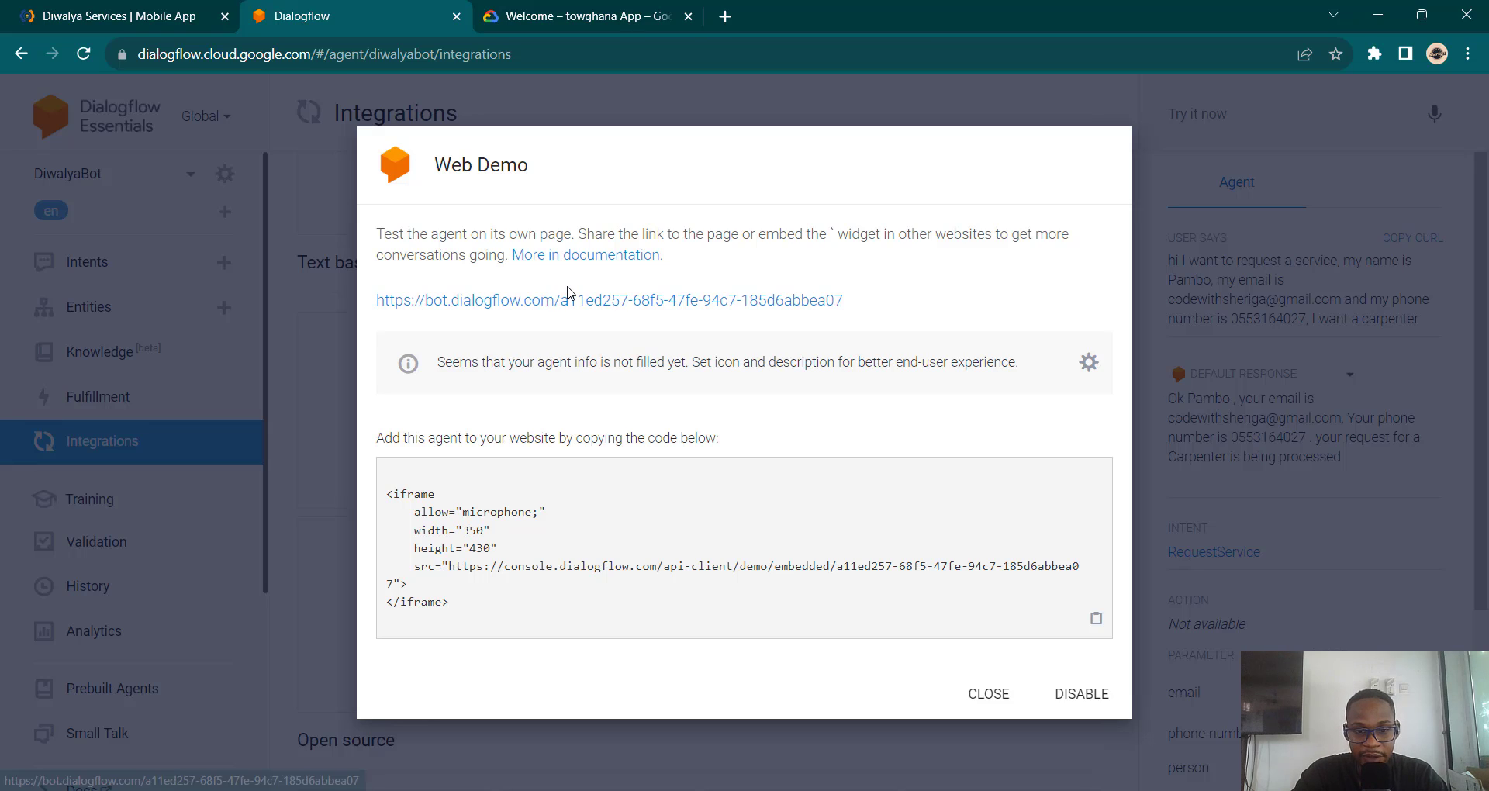
left_click(569, 301)
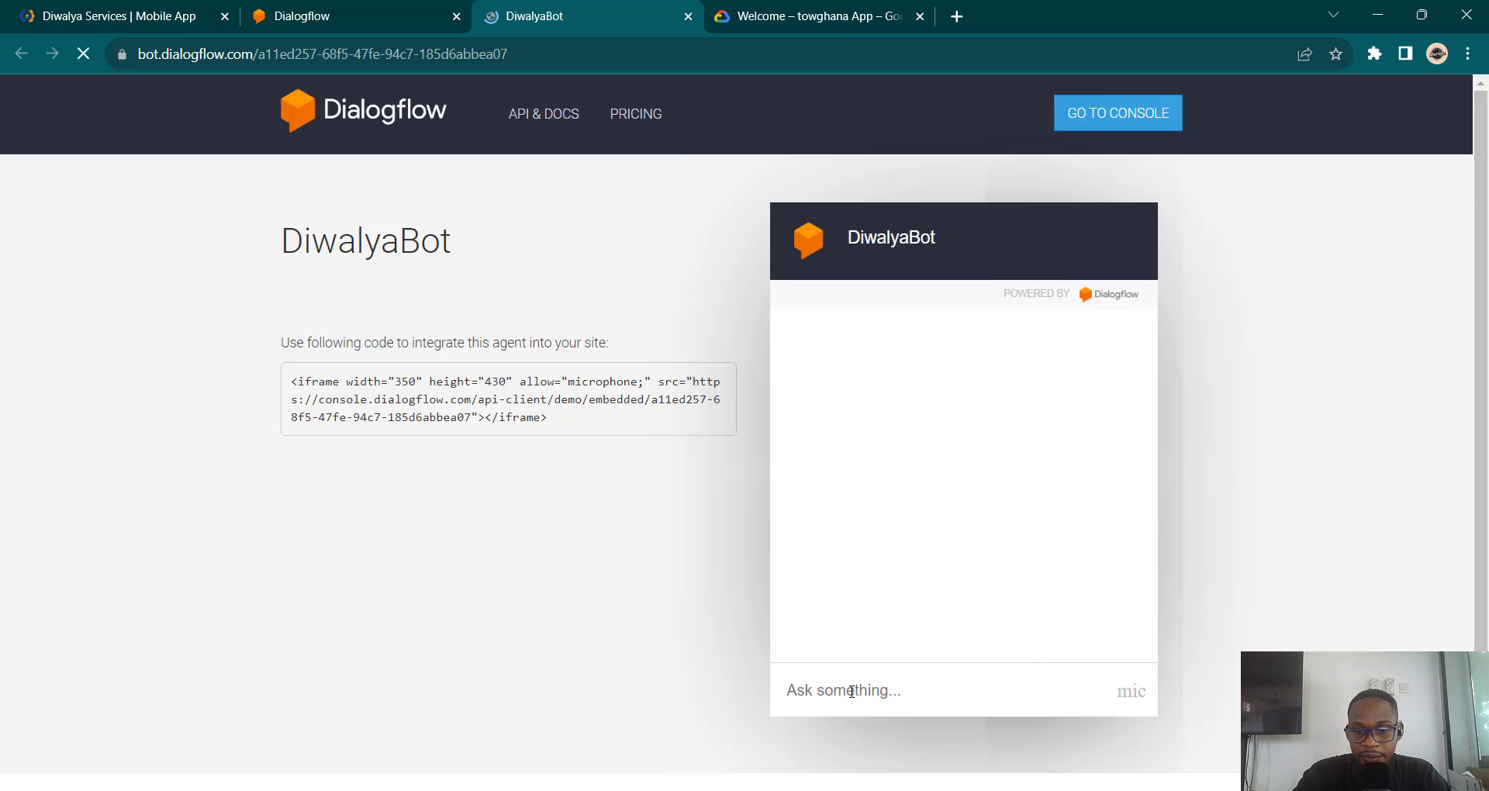
Step: In the web demo chat, send the user's name, e-mail address, phone number and the service Cleaner
left_click(852, 691)
type("hi my")
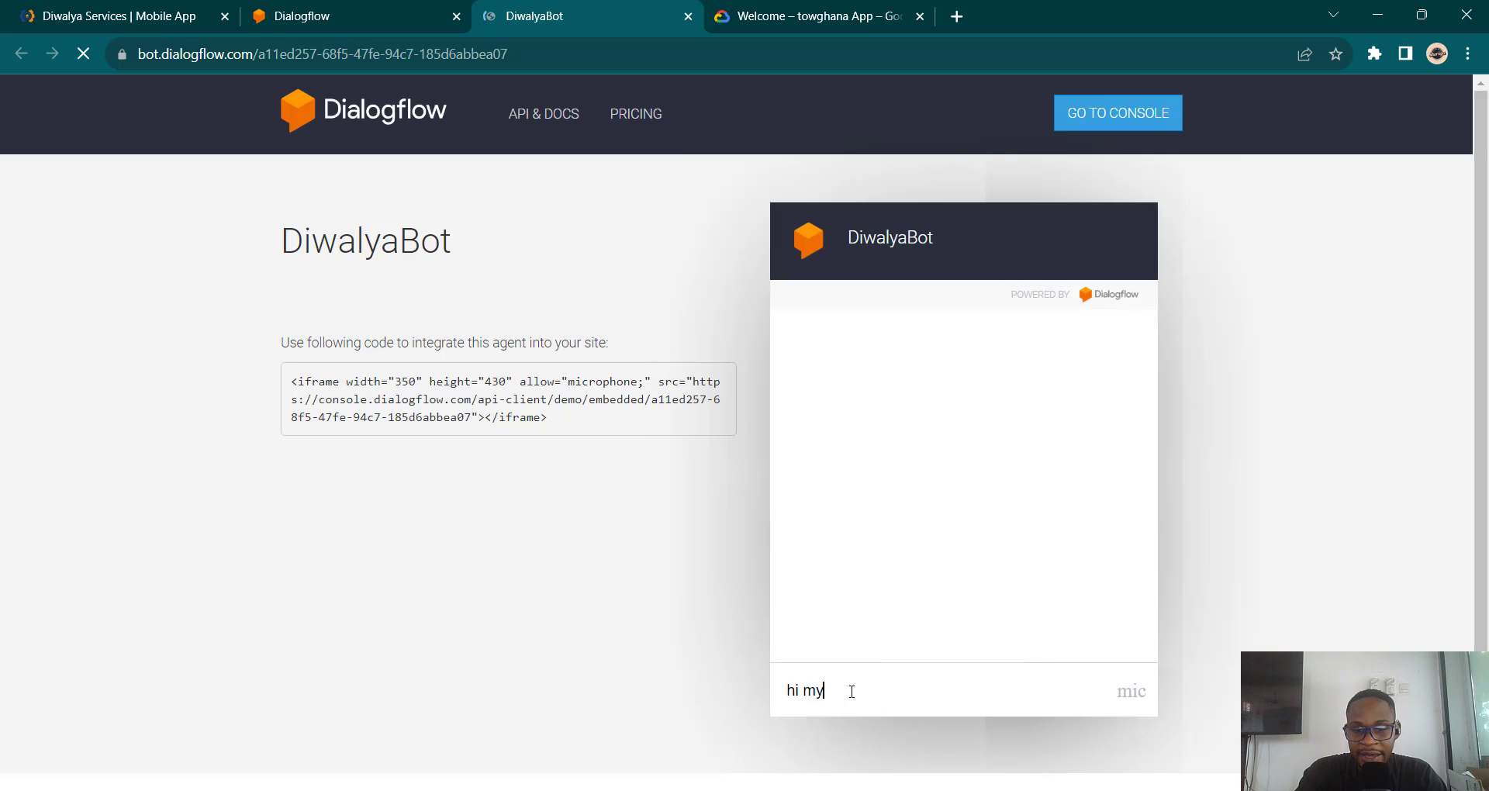
type(" name is pa")
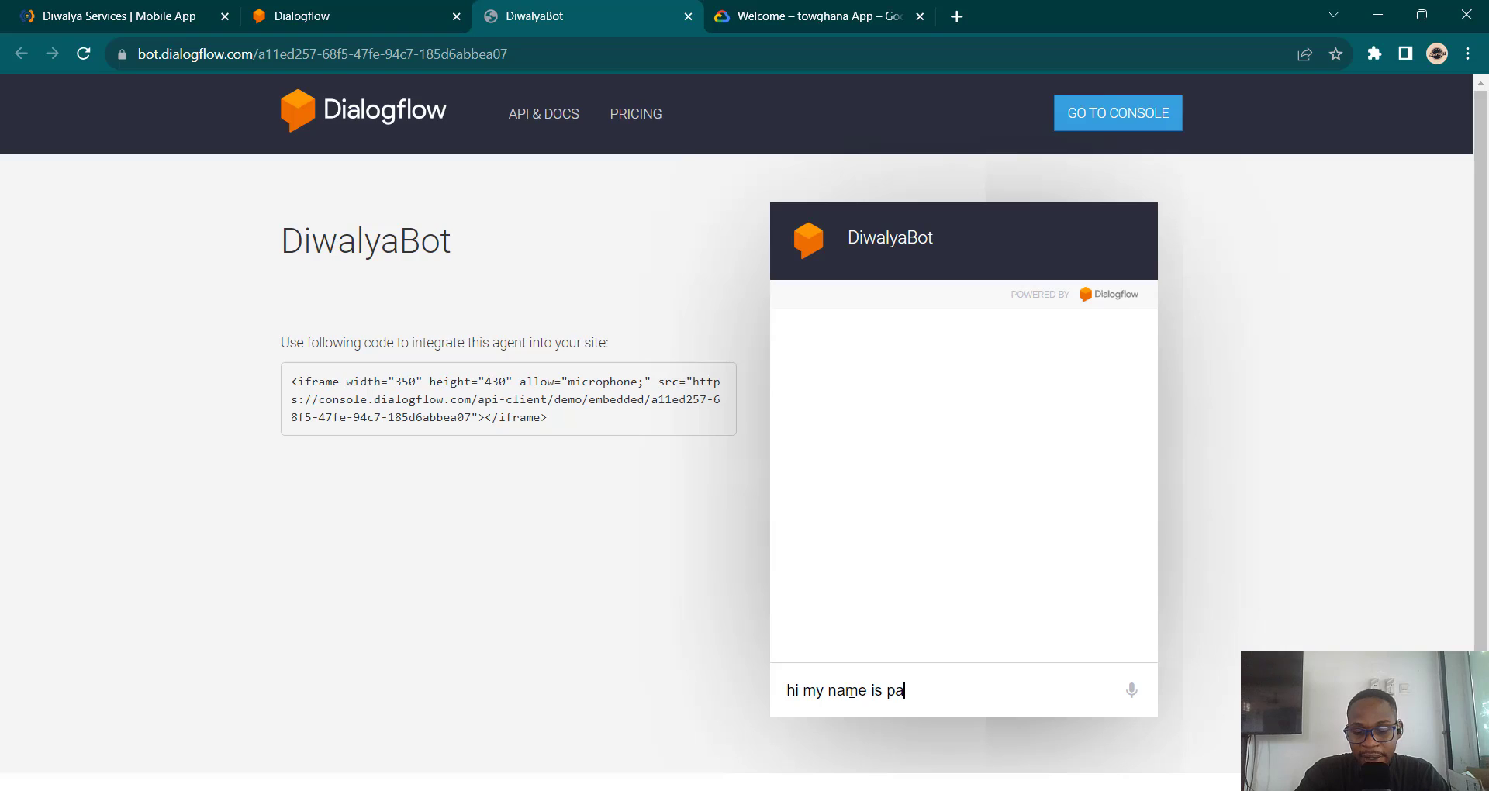
type("mbo")
key("Return")
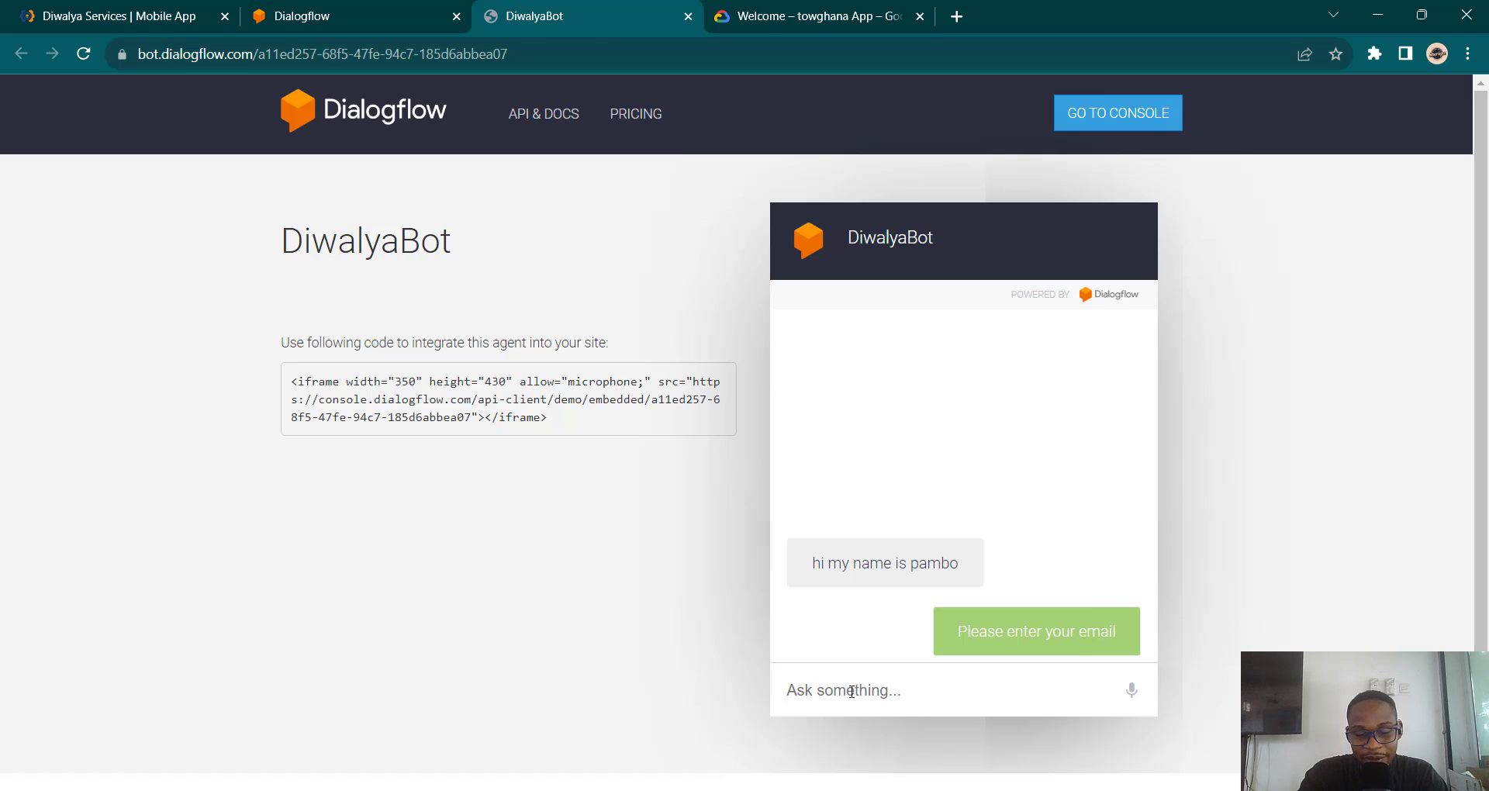
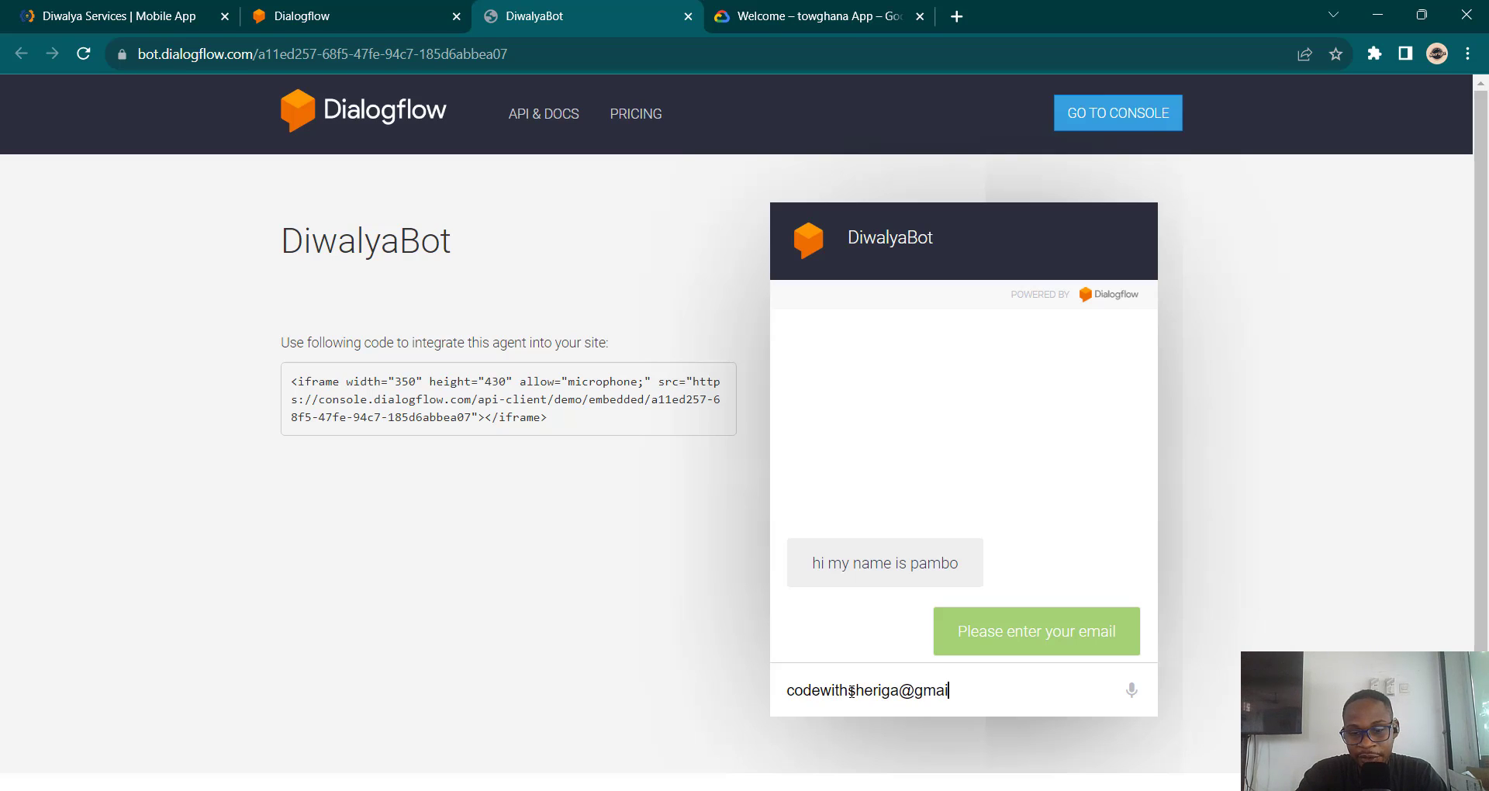
key("Return")
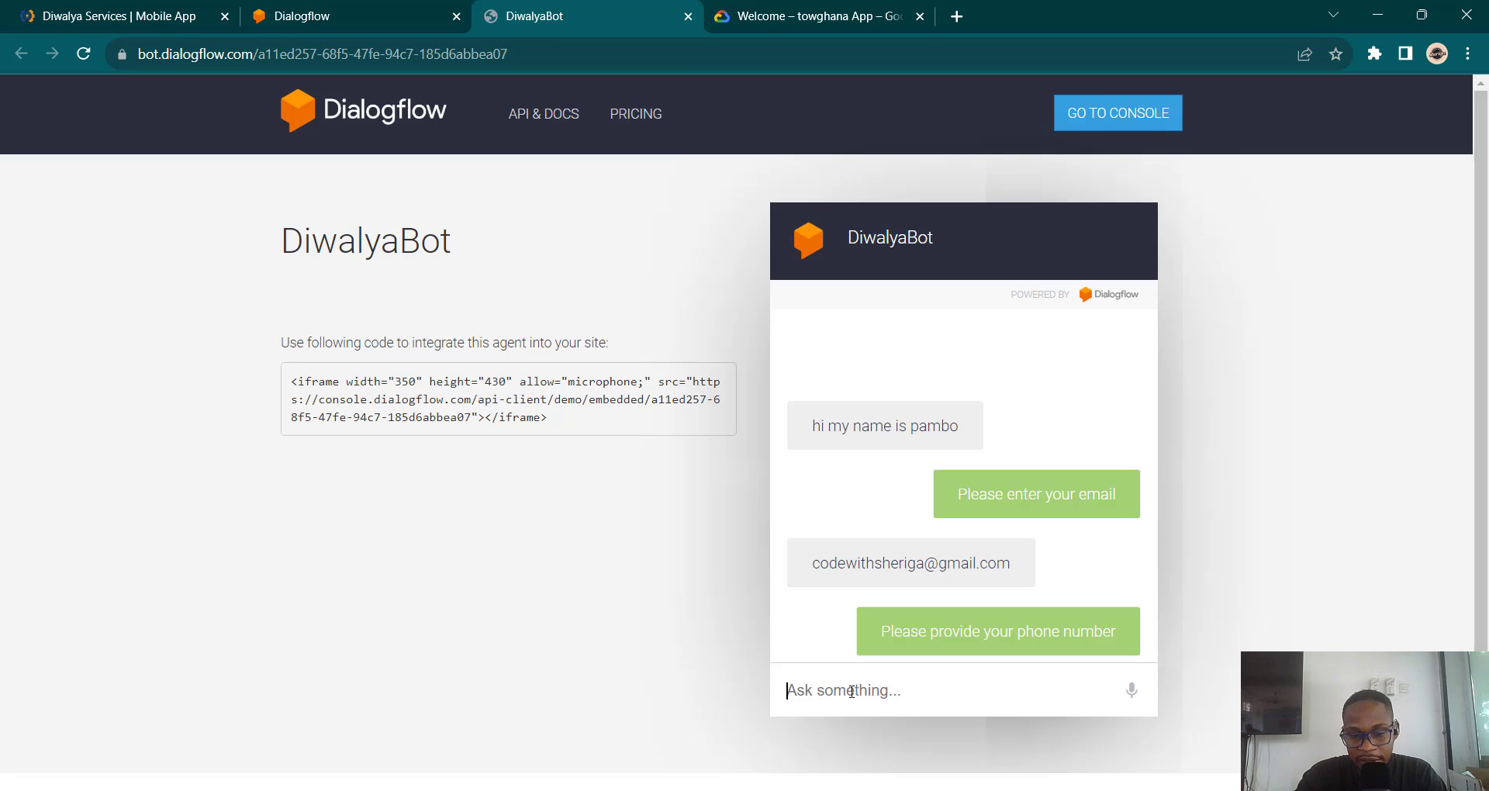
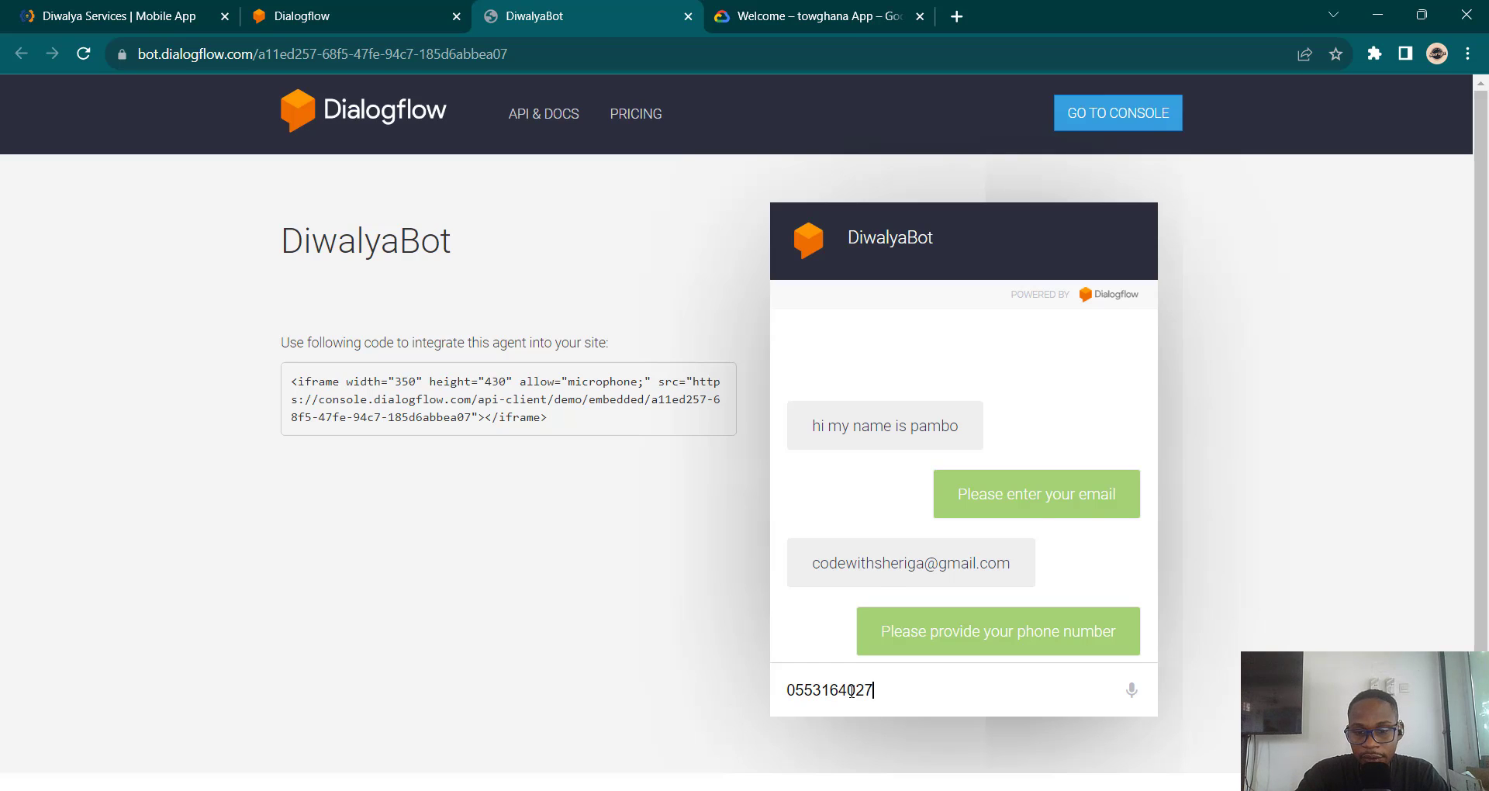
key("Return")
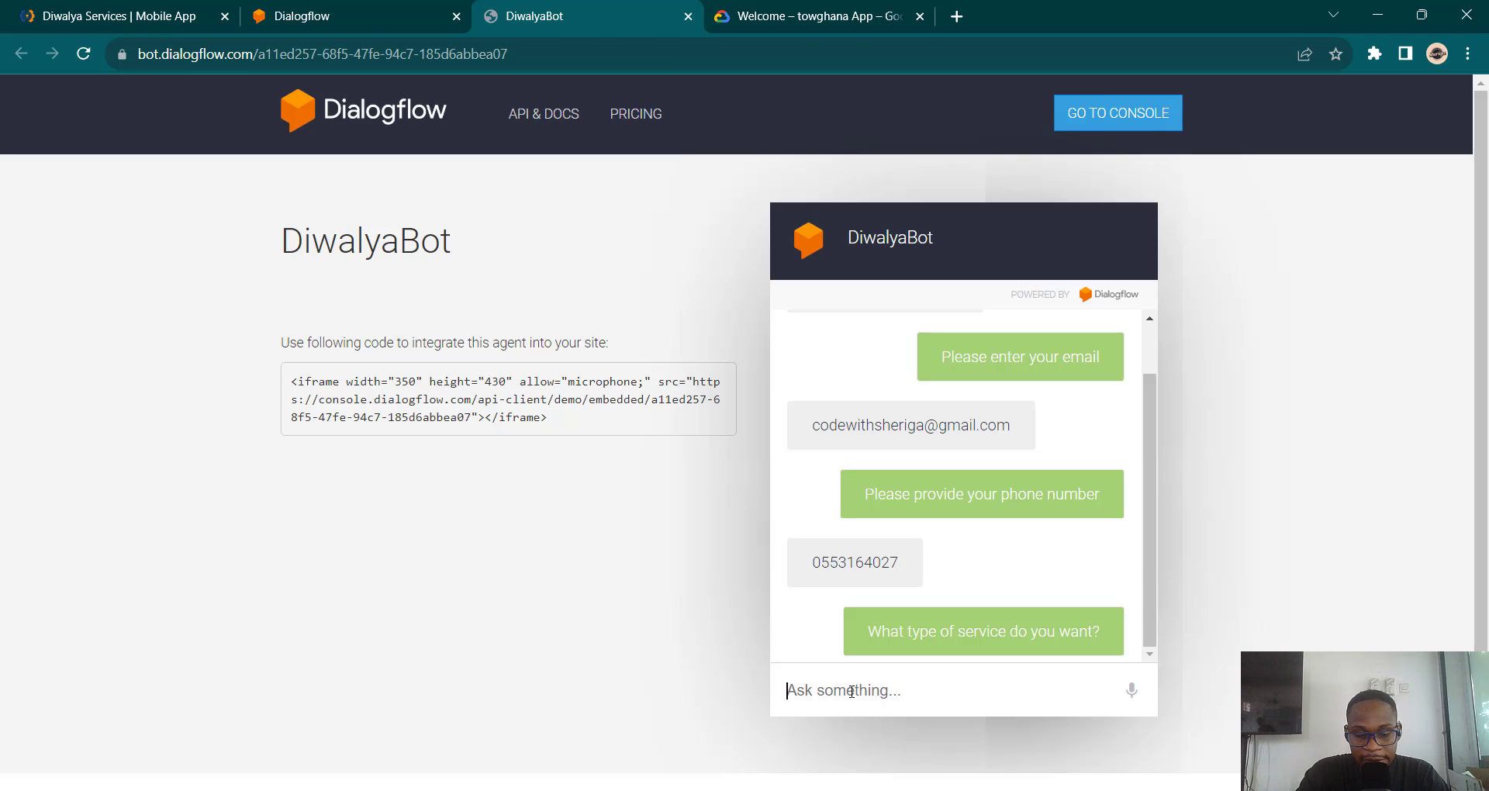
type("Cleaner")
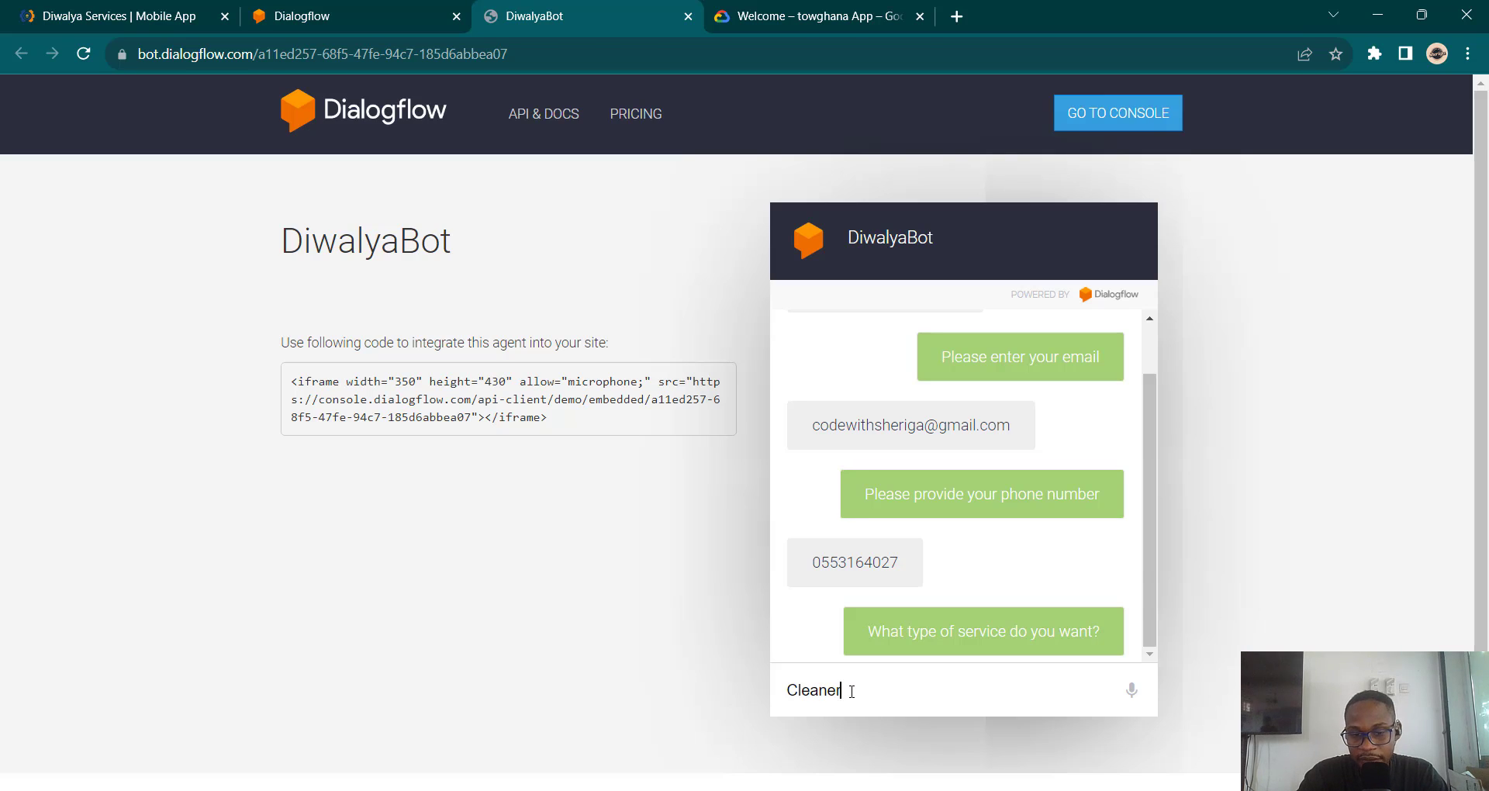
key("Return")
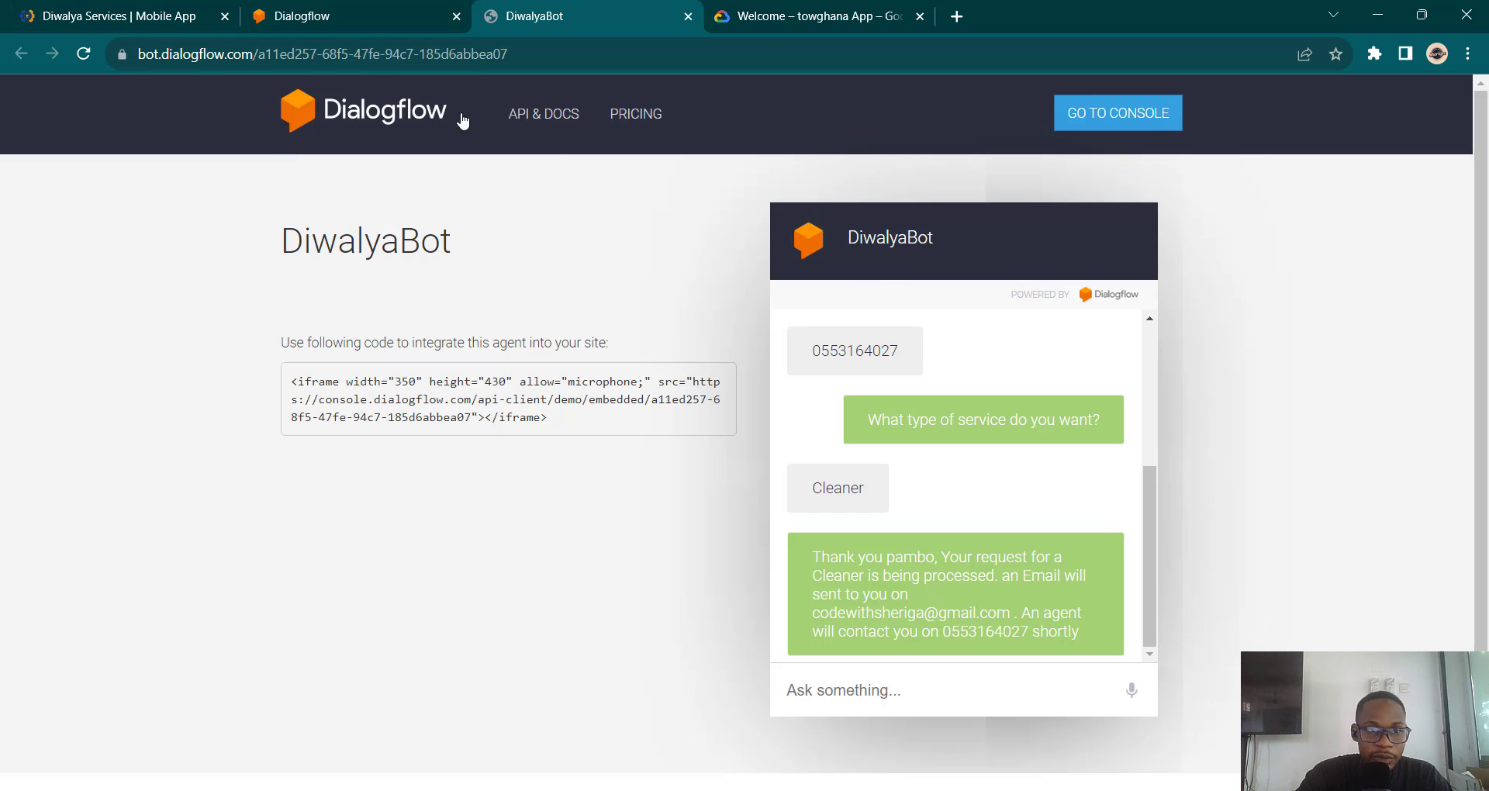
left_click(99, 8)
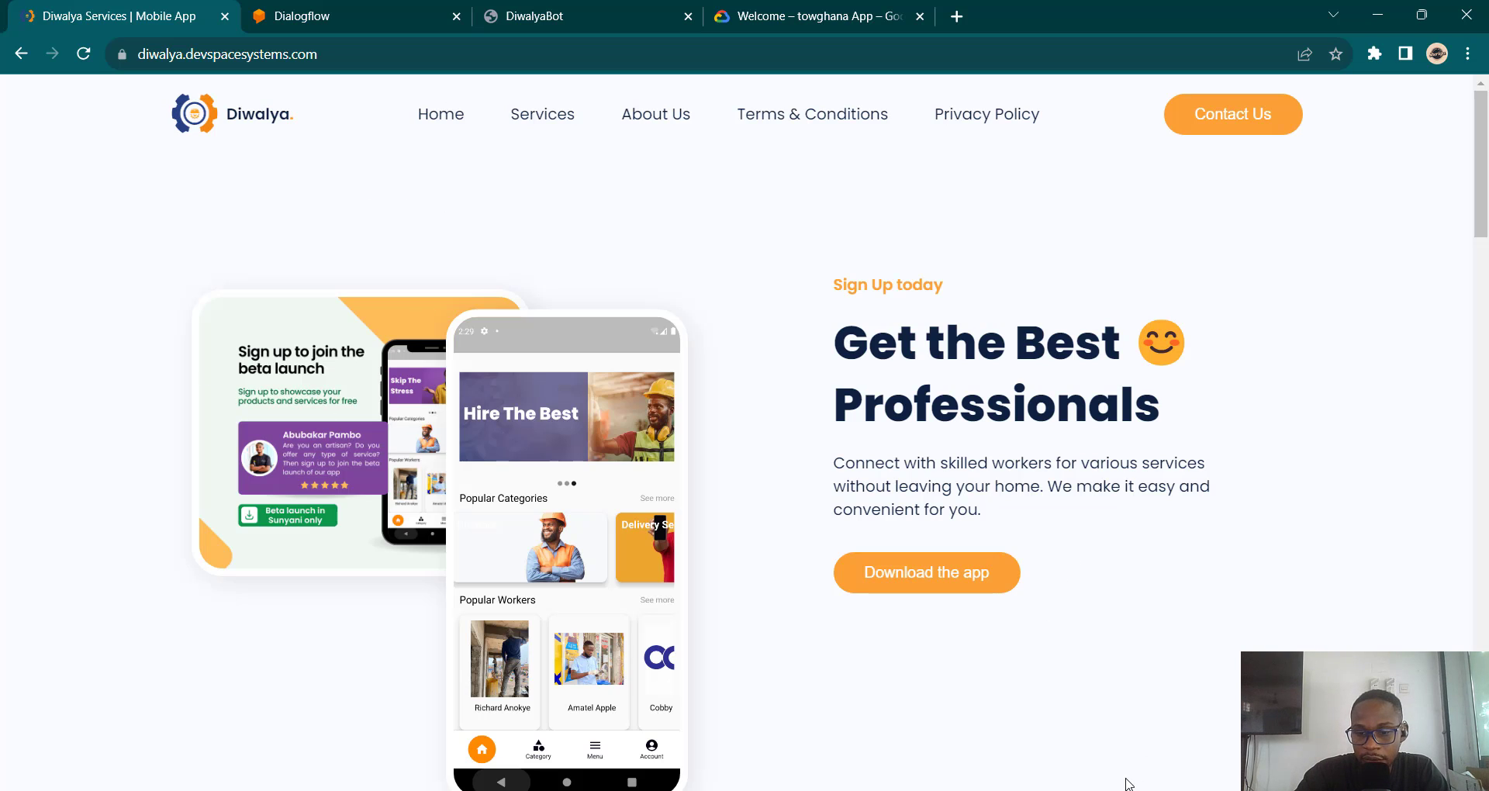
Step: Copy the DiwalyaBot iframe embed code from the Dialogflow Web Demo page into the index.html editor
key("alt+Tab")
left_click(950, 265)
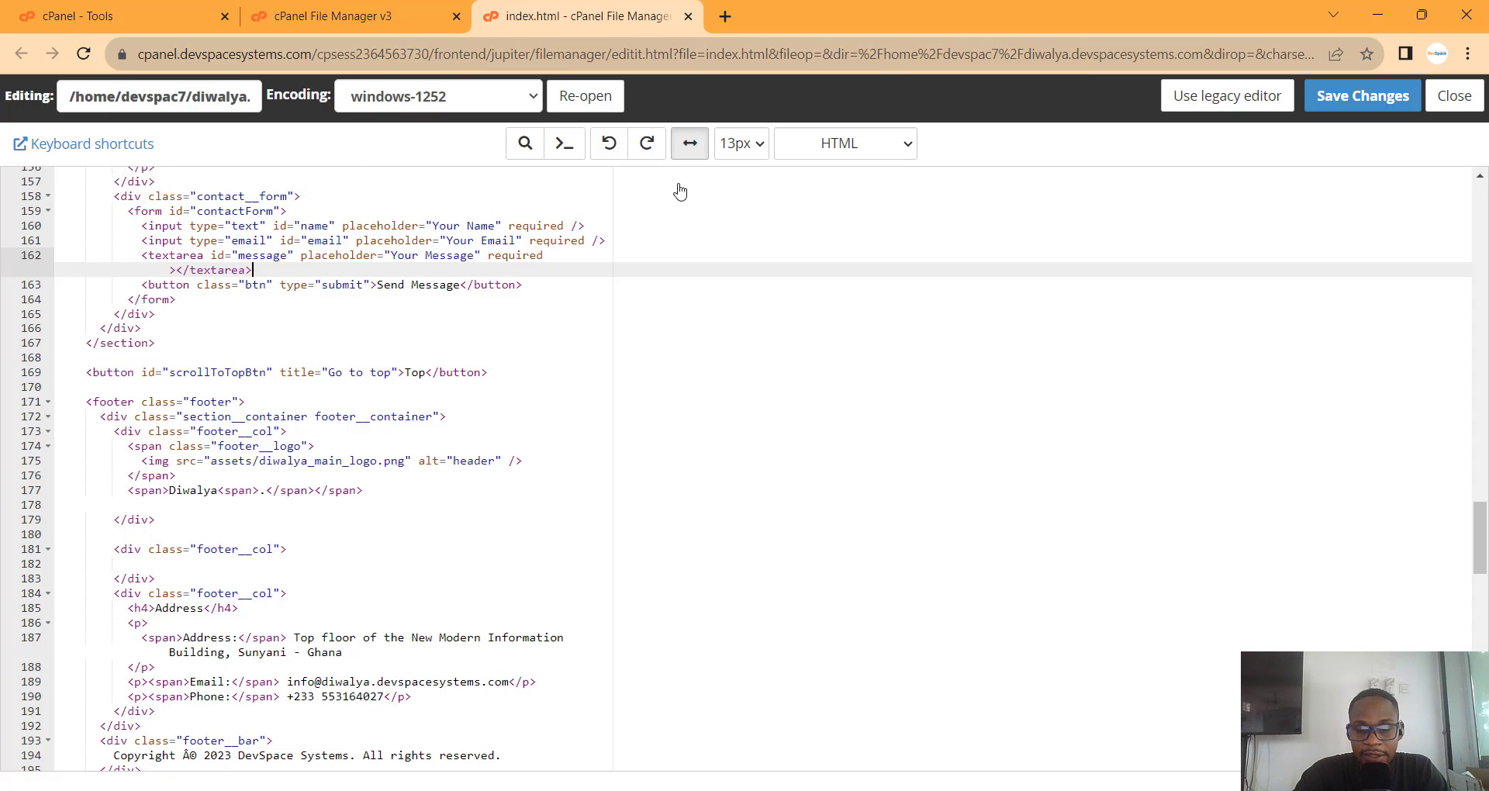
mouse_move(981, 790)
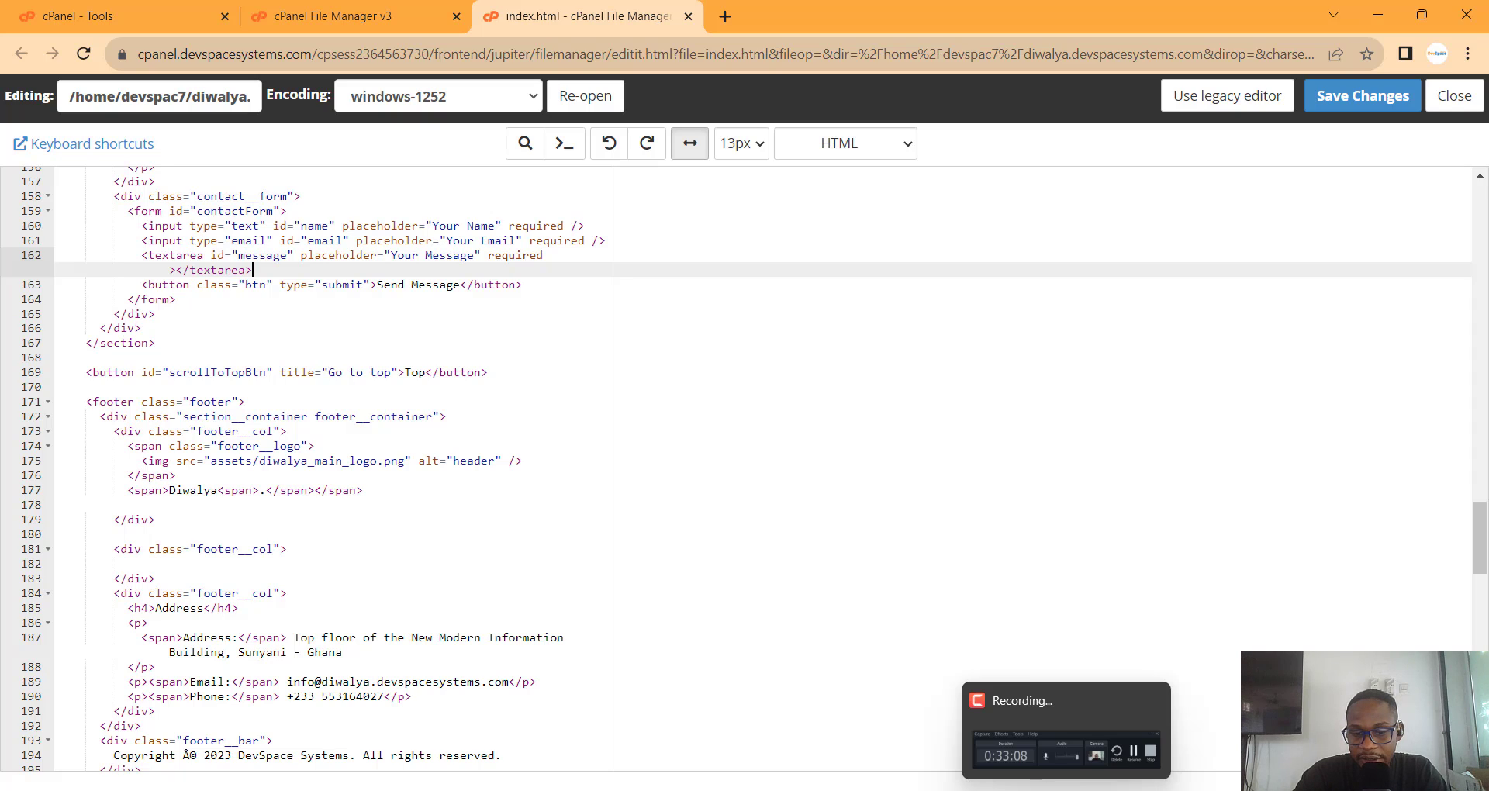
mouse_move(853, 790)
left_click(854, 713)
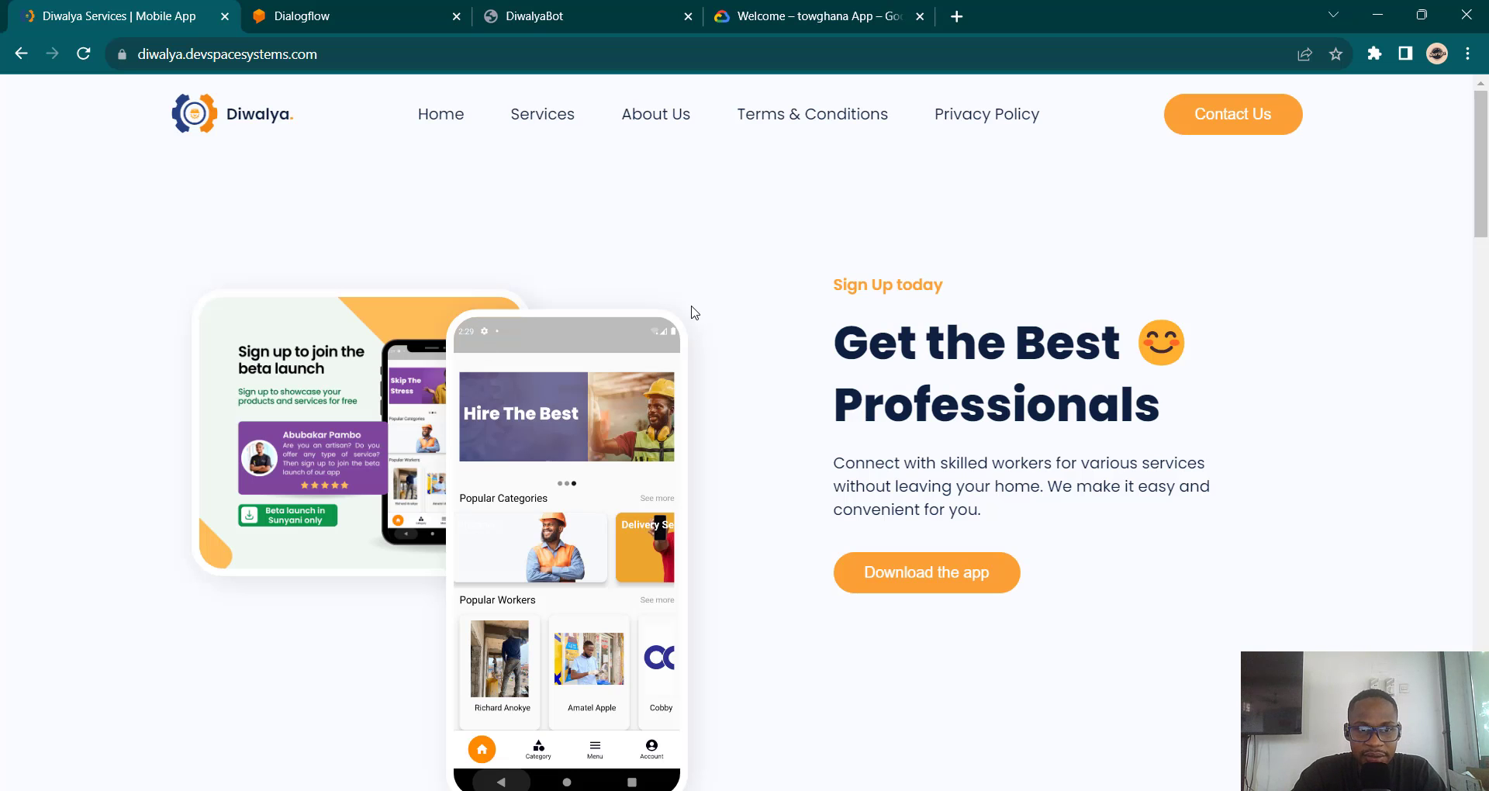
left_click(264, 11)
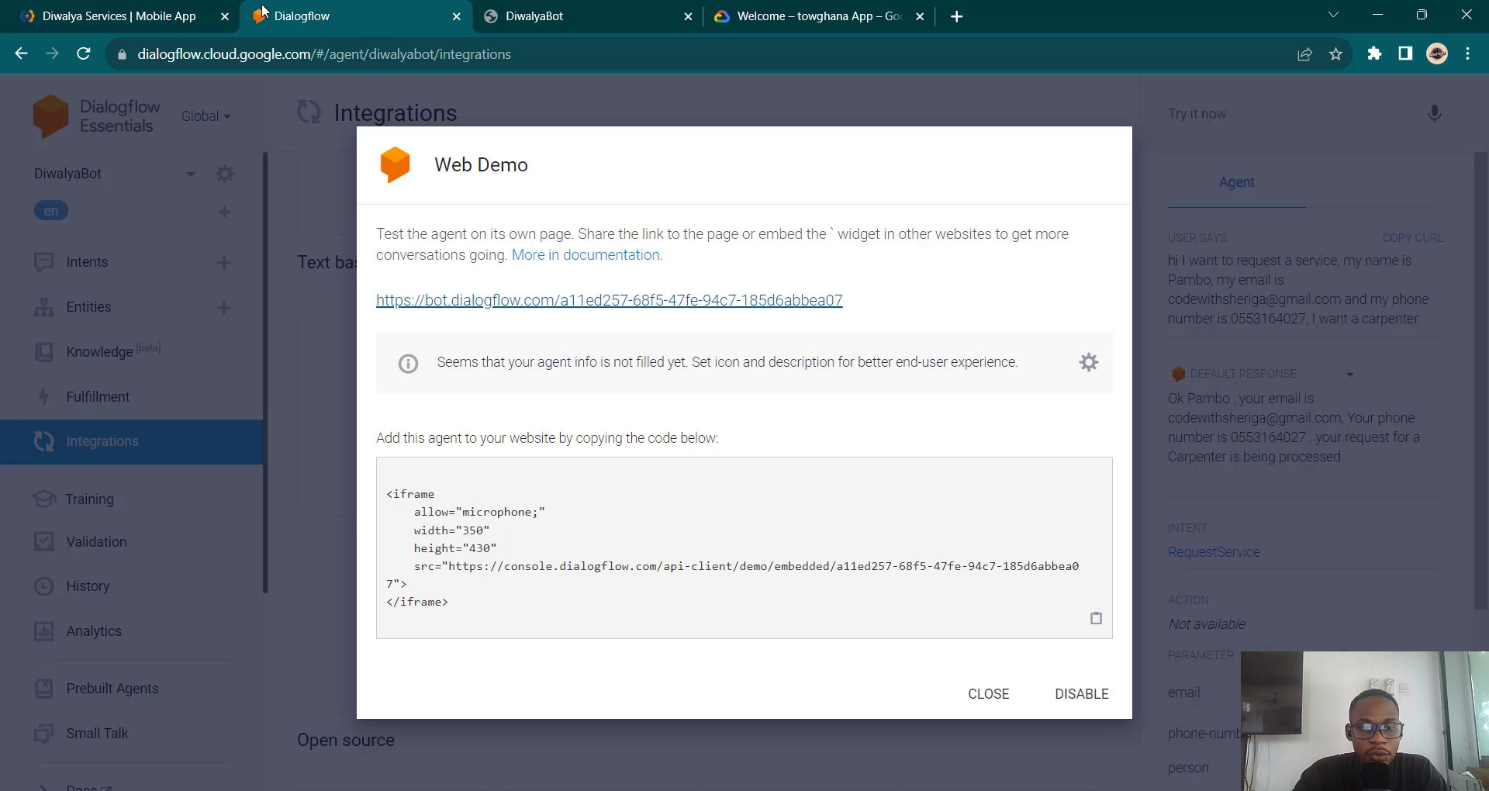
left_click(588, 31)
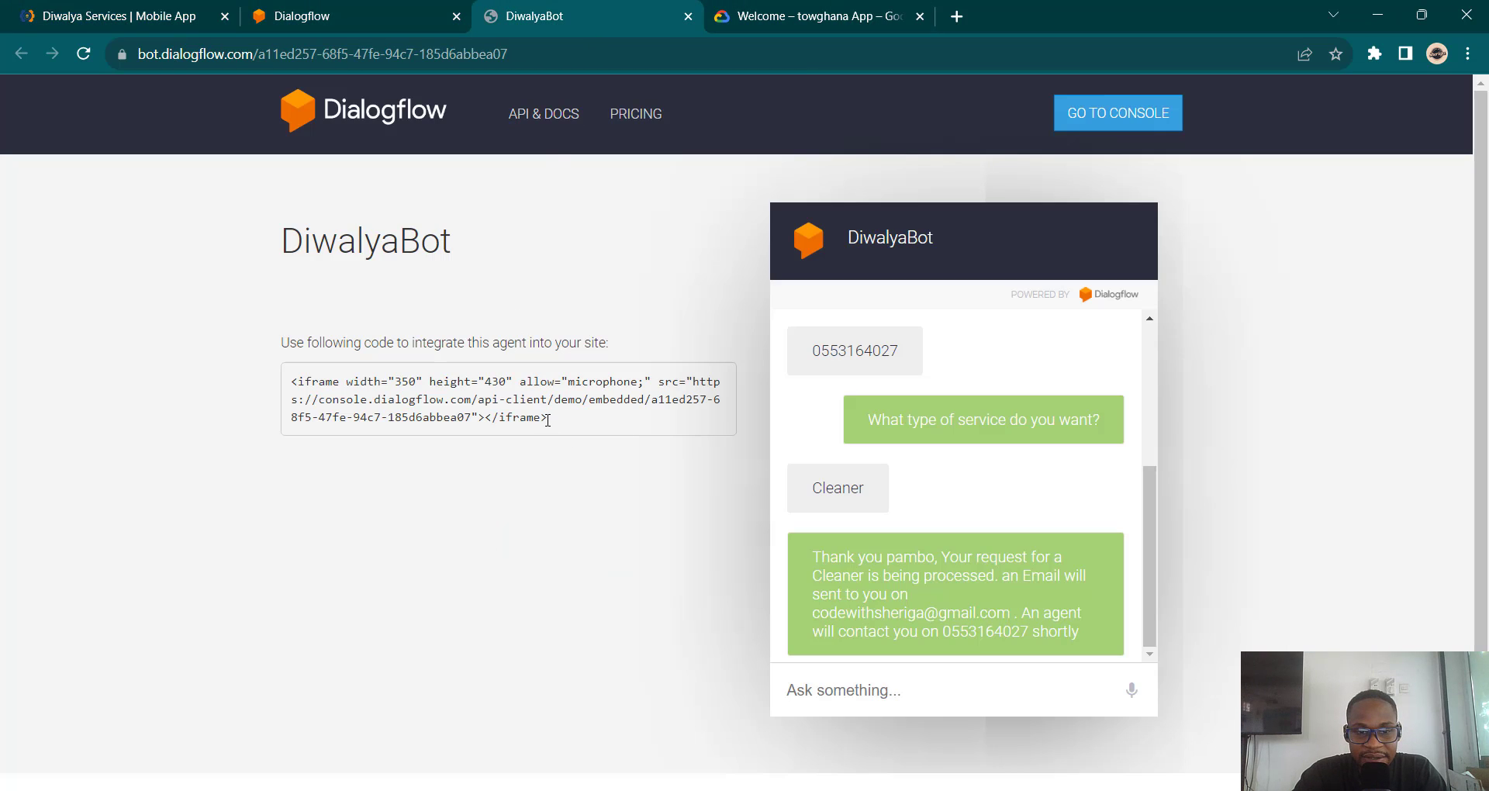
left_click_drag(548, 420, 273, 377)
key("ctrl+c")
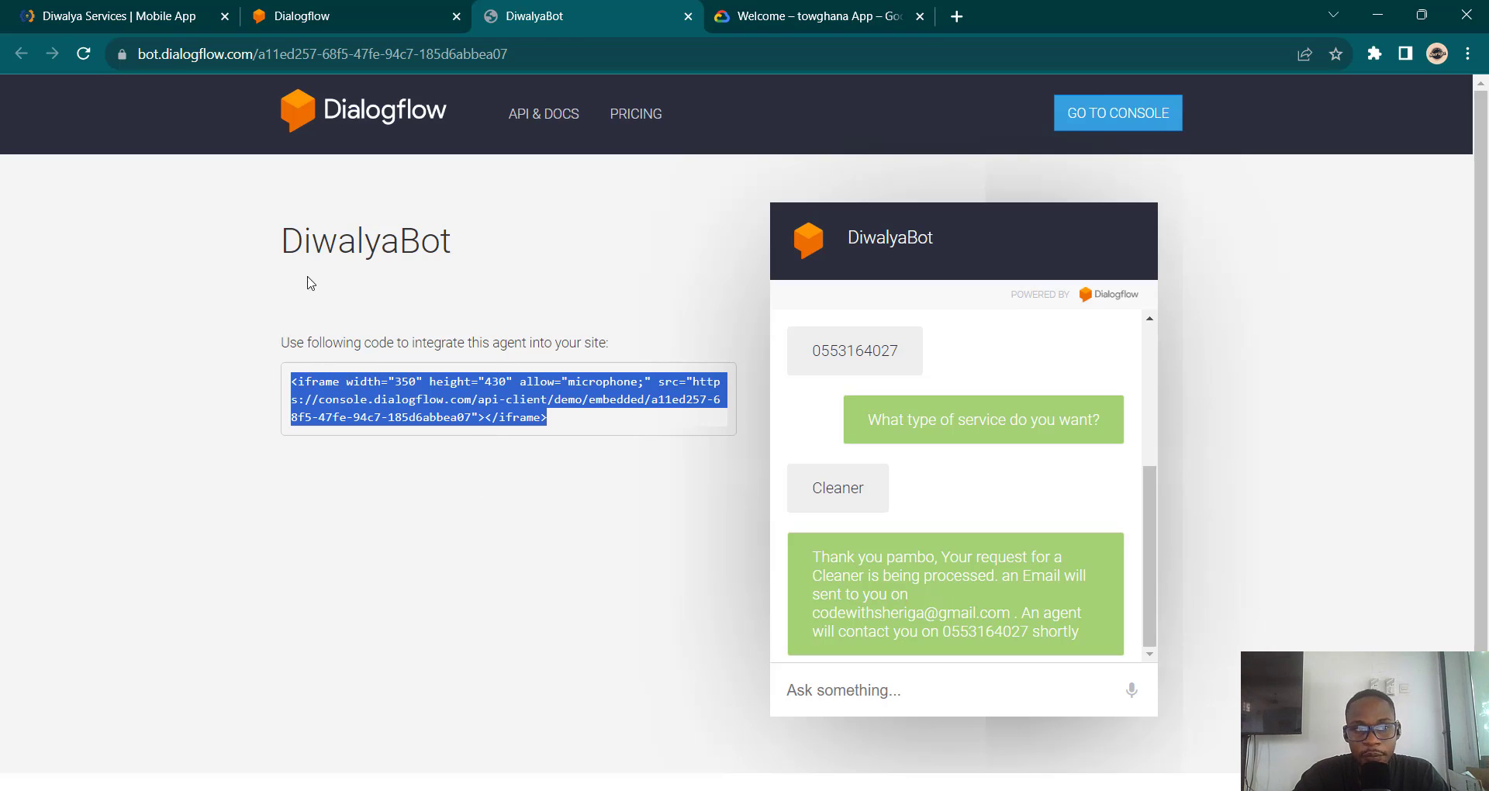
left_click(1109, 789)
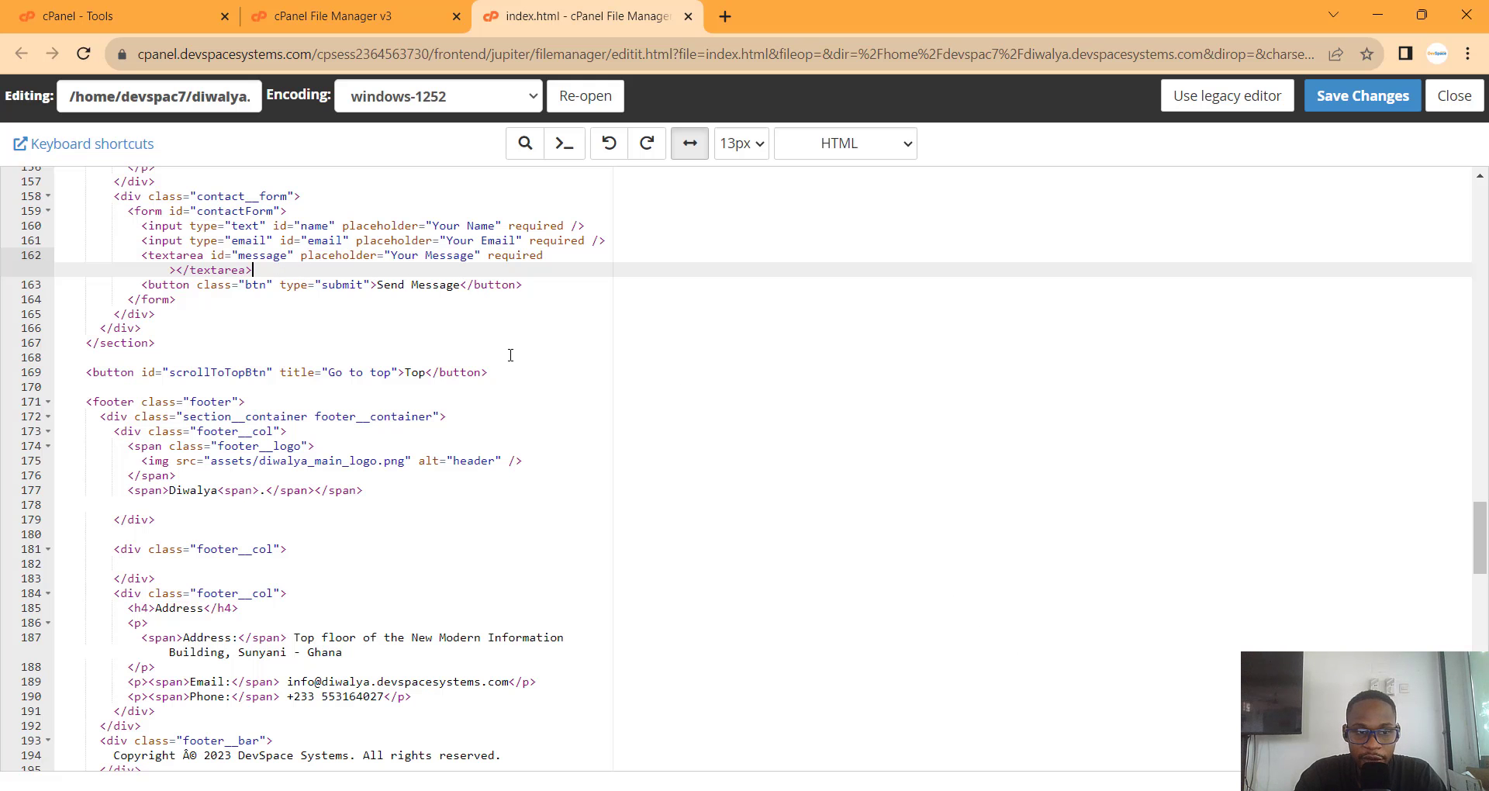
Step: Paste the iframe embed code on new line 166 after the contact form and save index.html
left_click(194, 302)
left_click(166, 317)
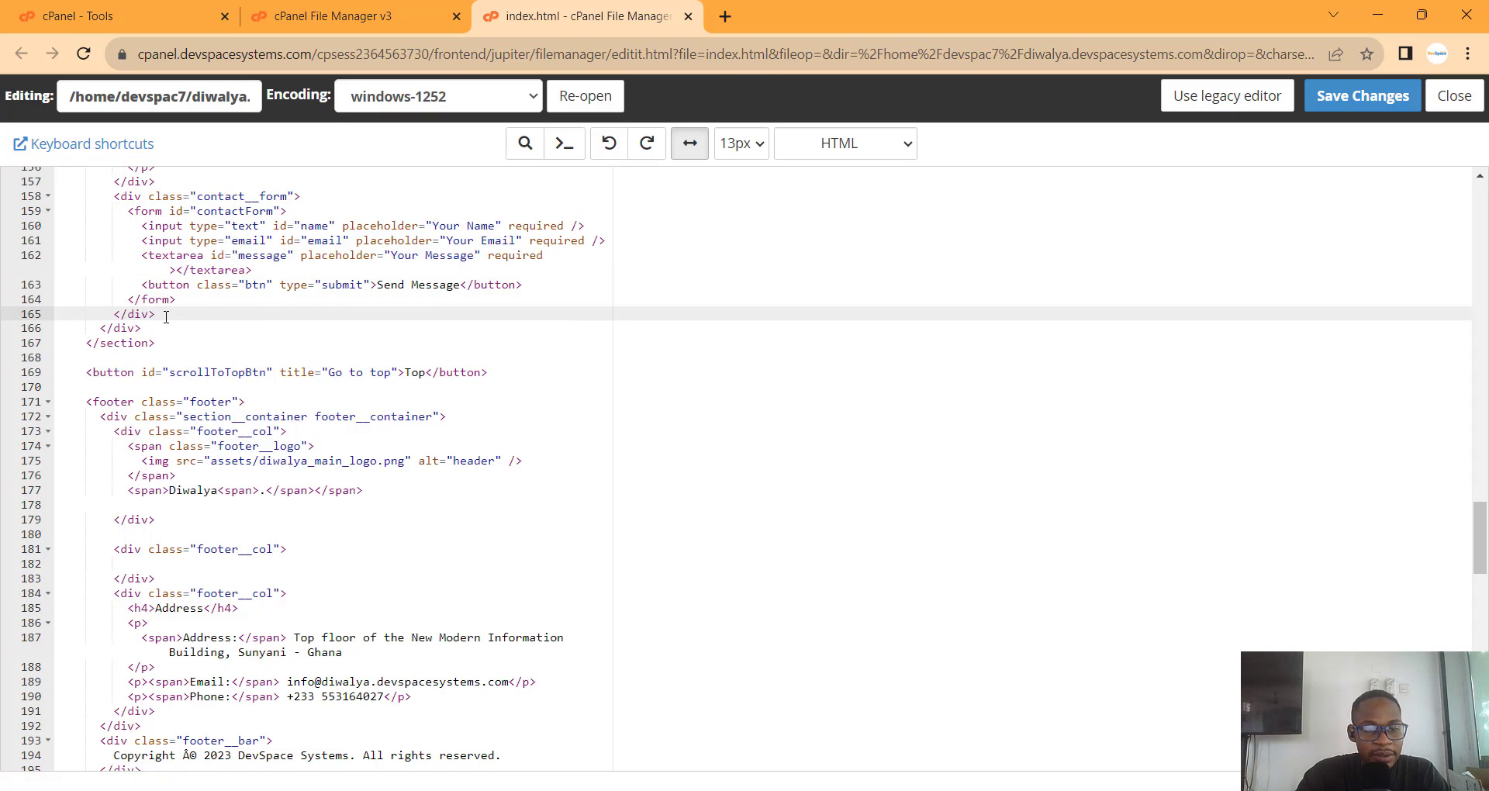
key("Return")
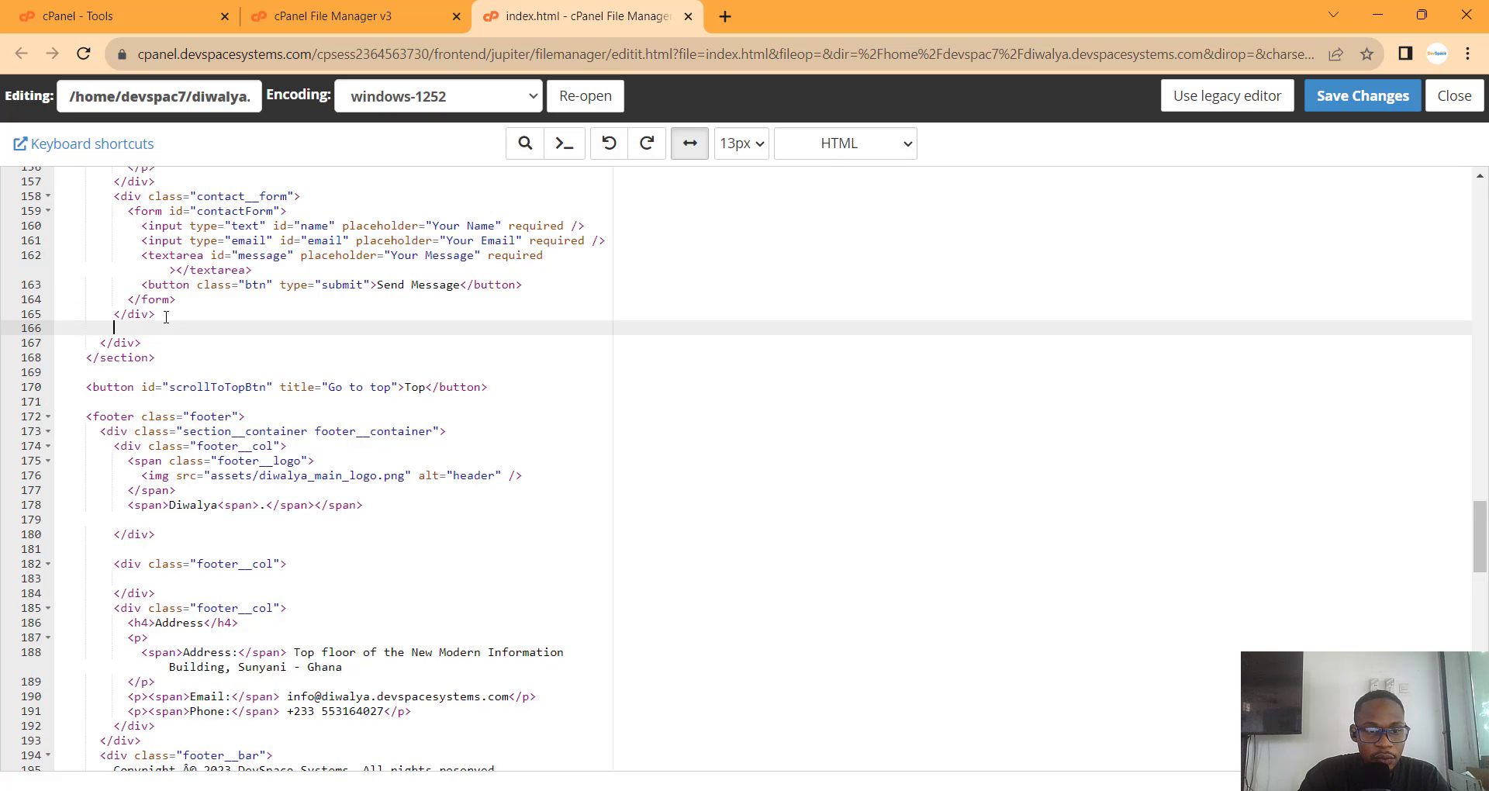
key("ctrl+v")
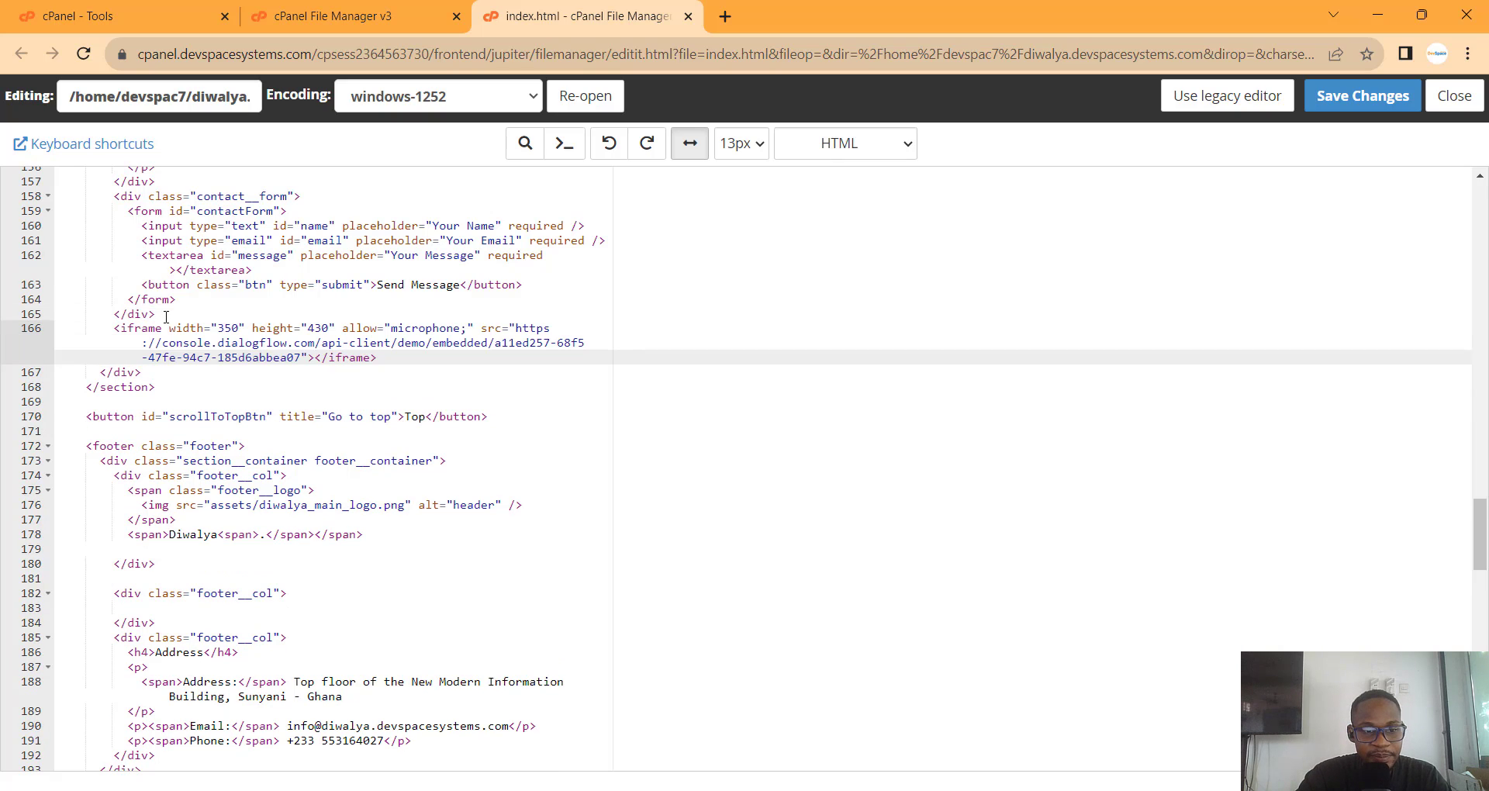
left_click(1370, 109)
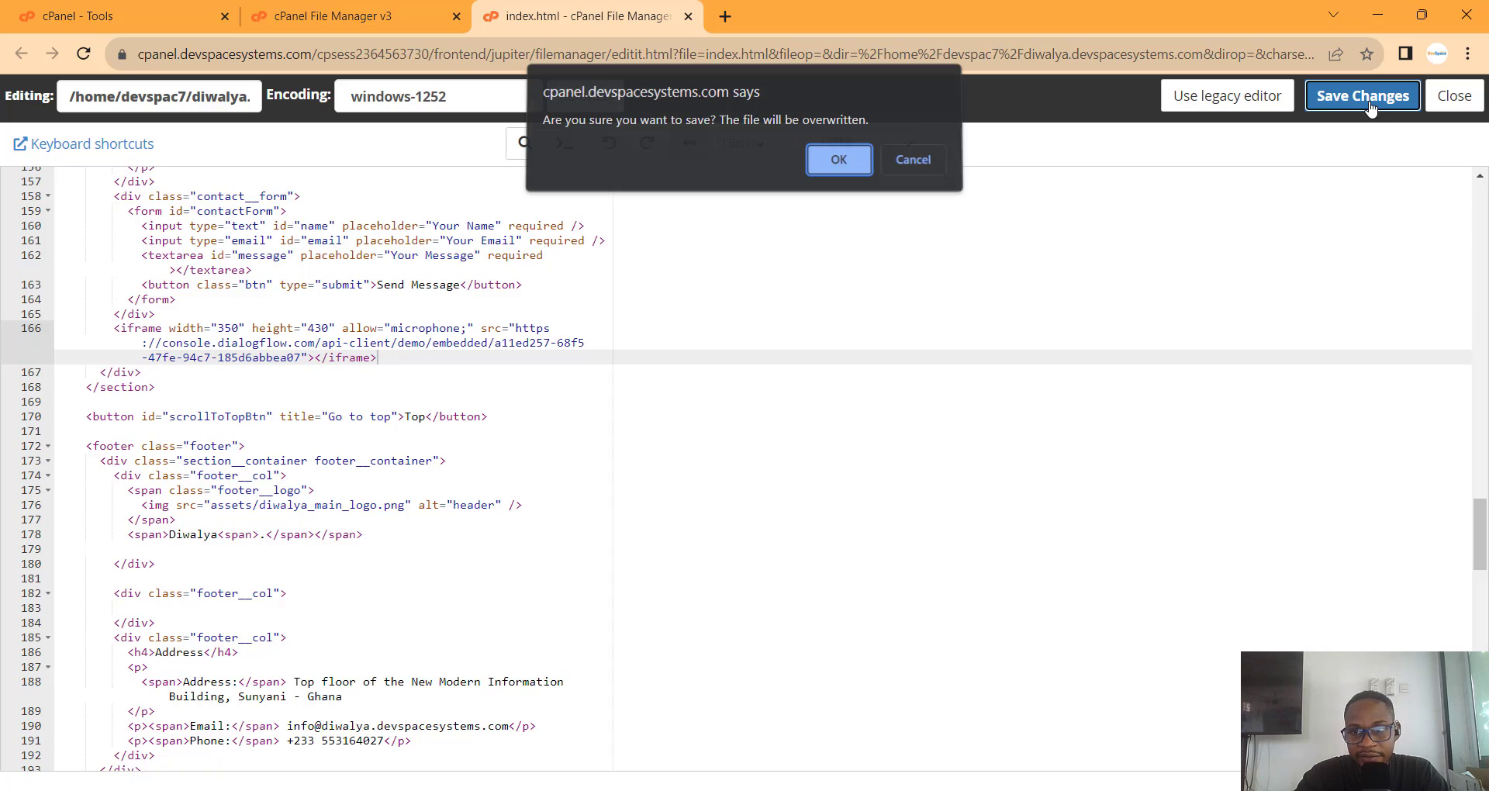
left_click(840, 166)
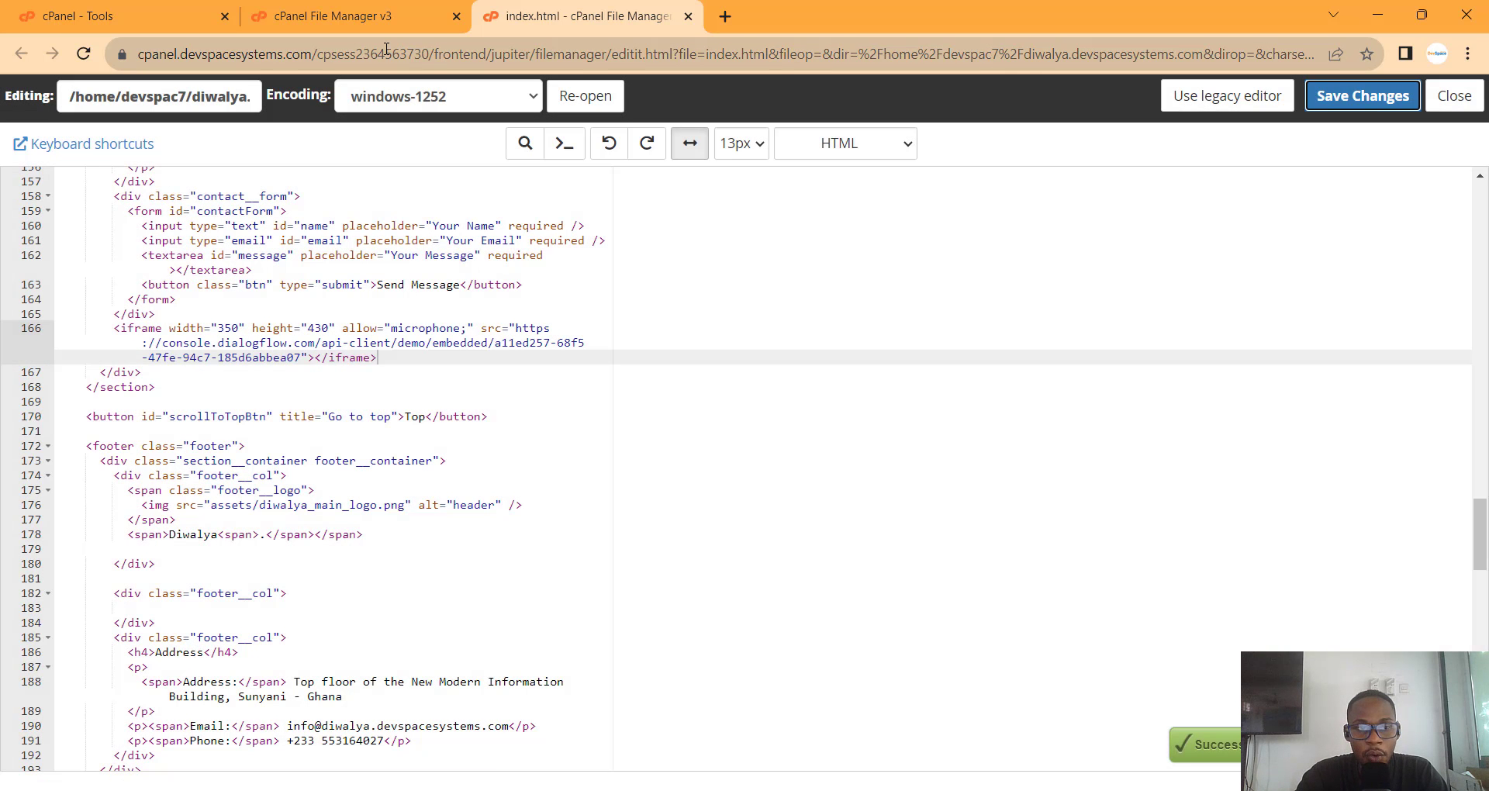
Step: Clear the NGINX cache from the cPanel Tools page
left_click(78, 16)
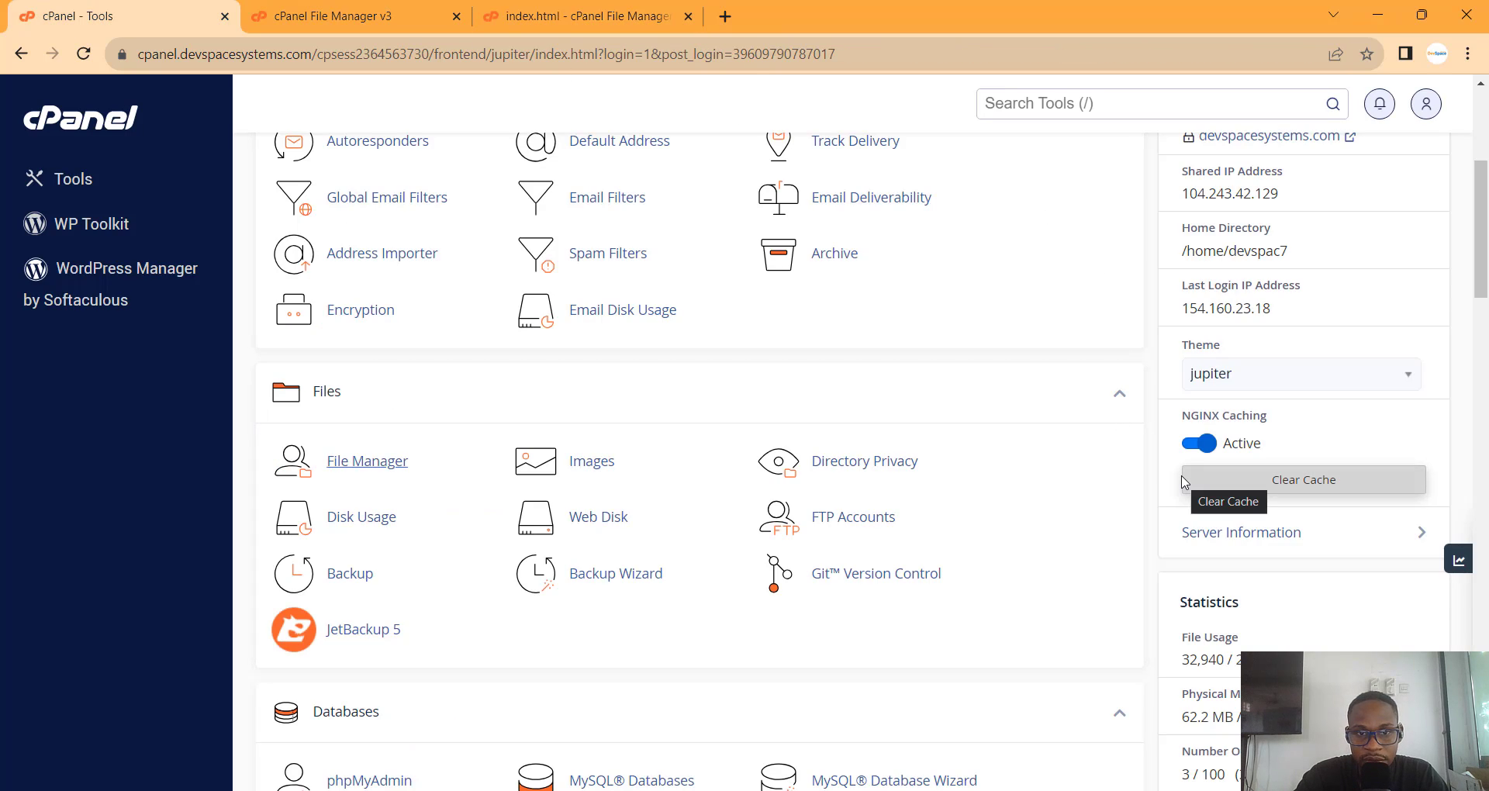
left_click(1279, 480)
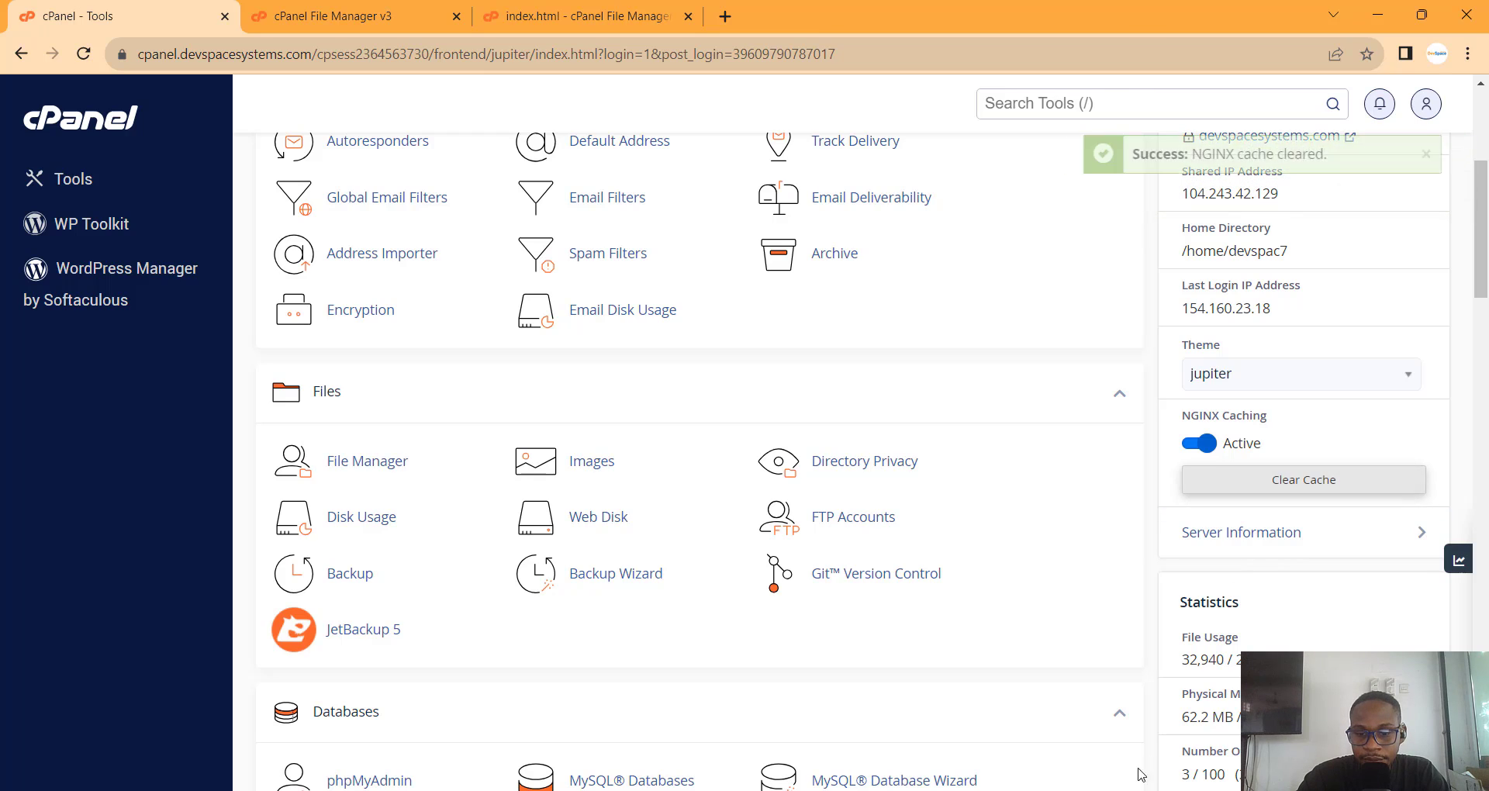
mouse_move(854, 790)
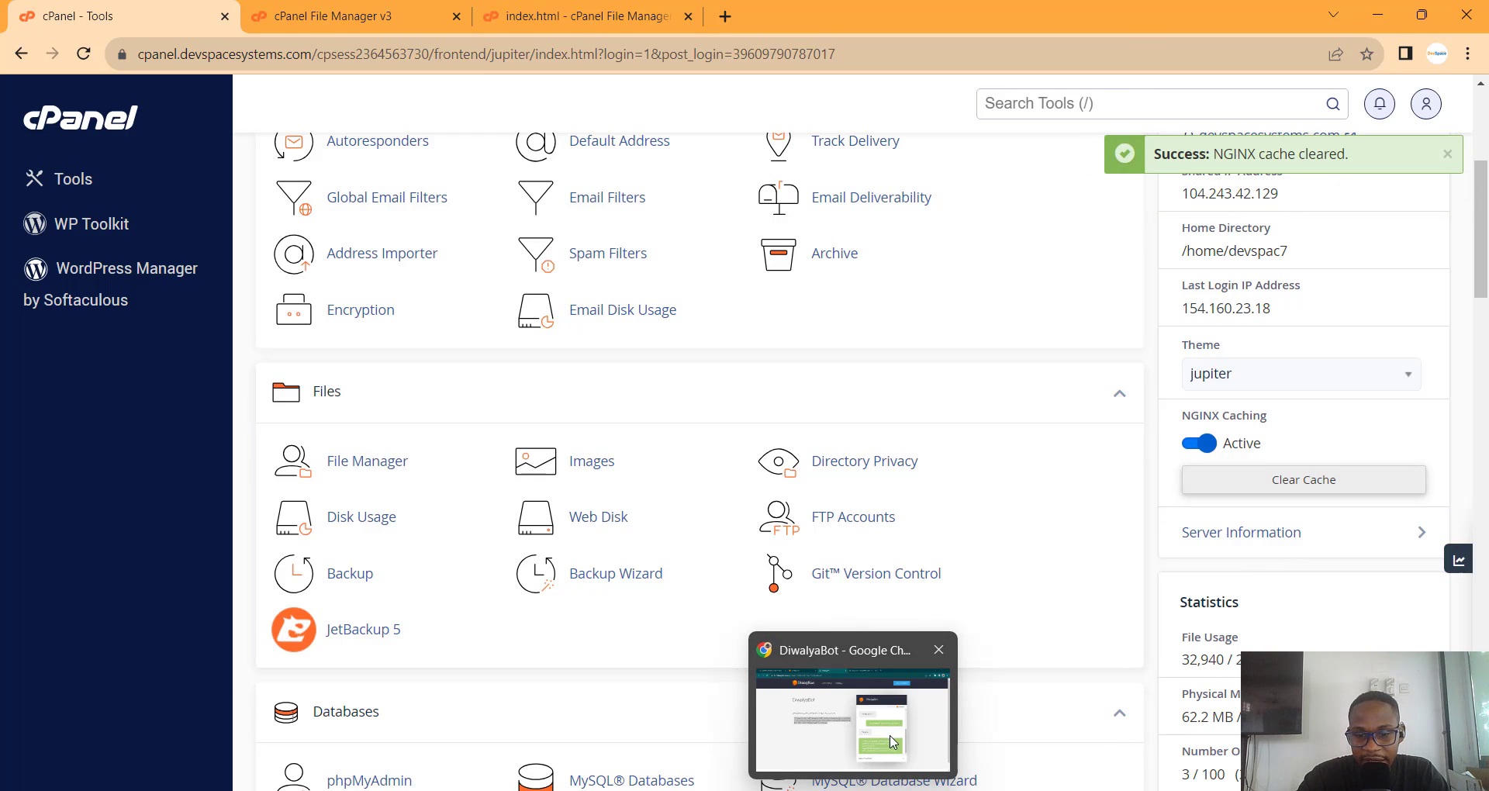
left_click(853, 790)
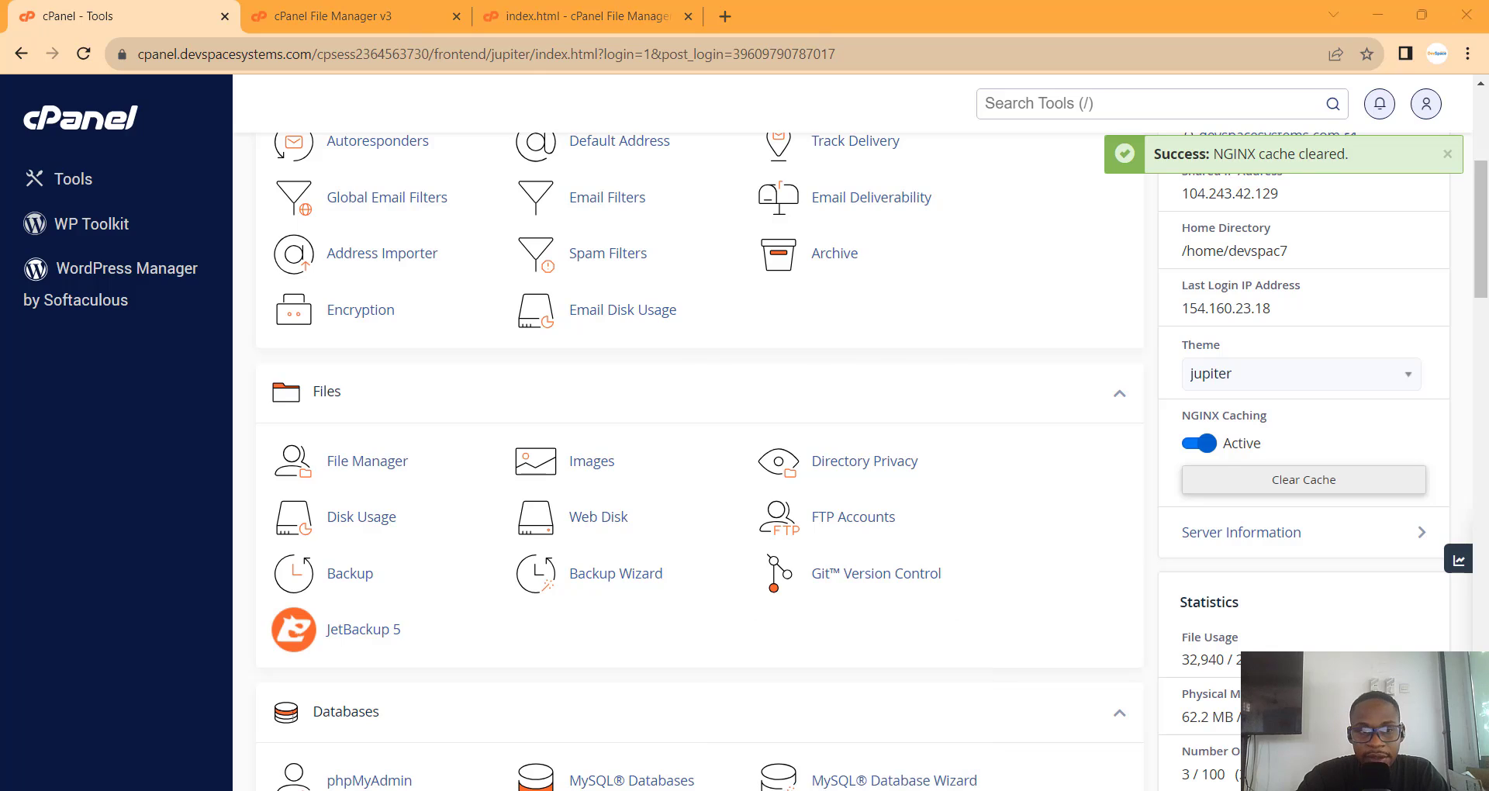
Step: Reload the Diwalya site, scroll to the embedded DiwalyaBot and greet it with 'hi'
left_click(180, 21)
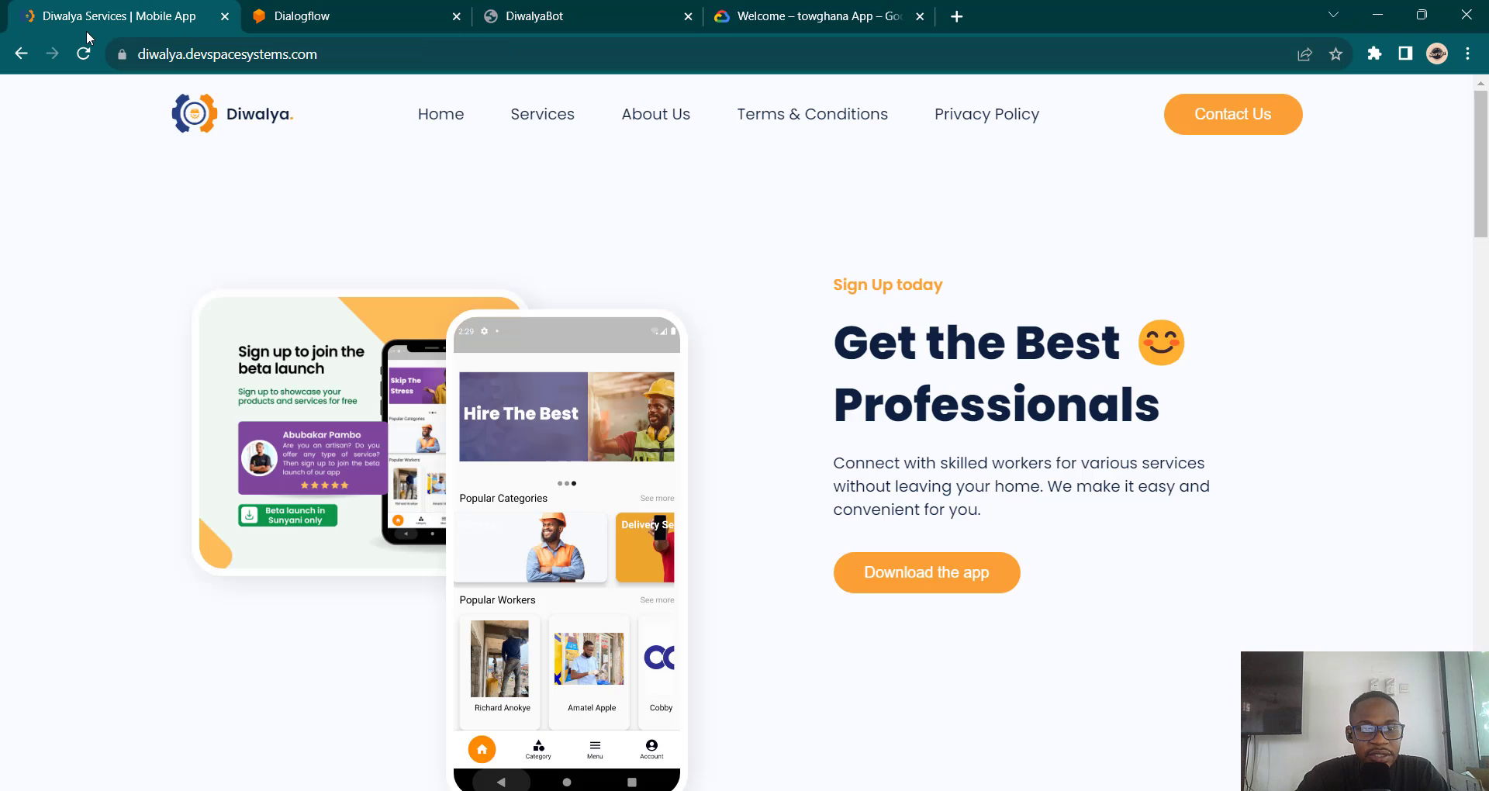
left_click(85, 54)
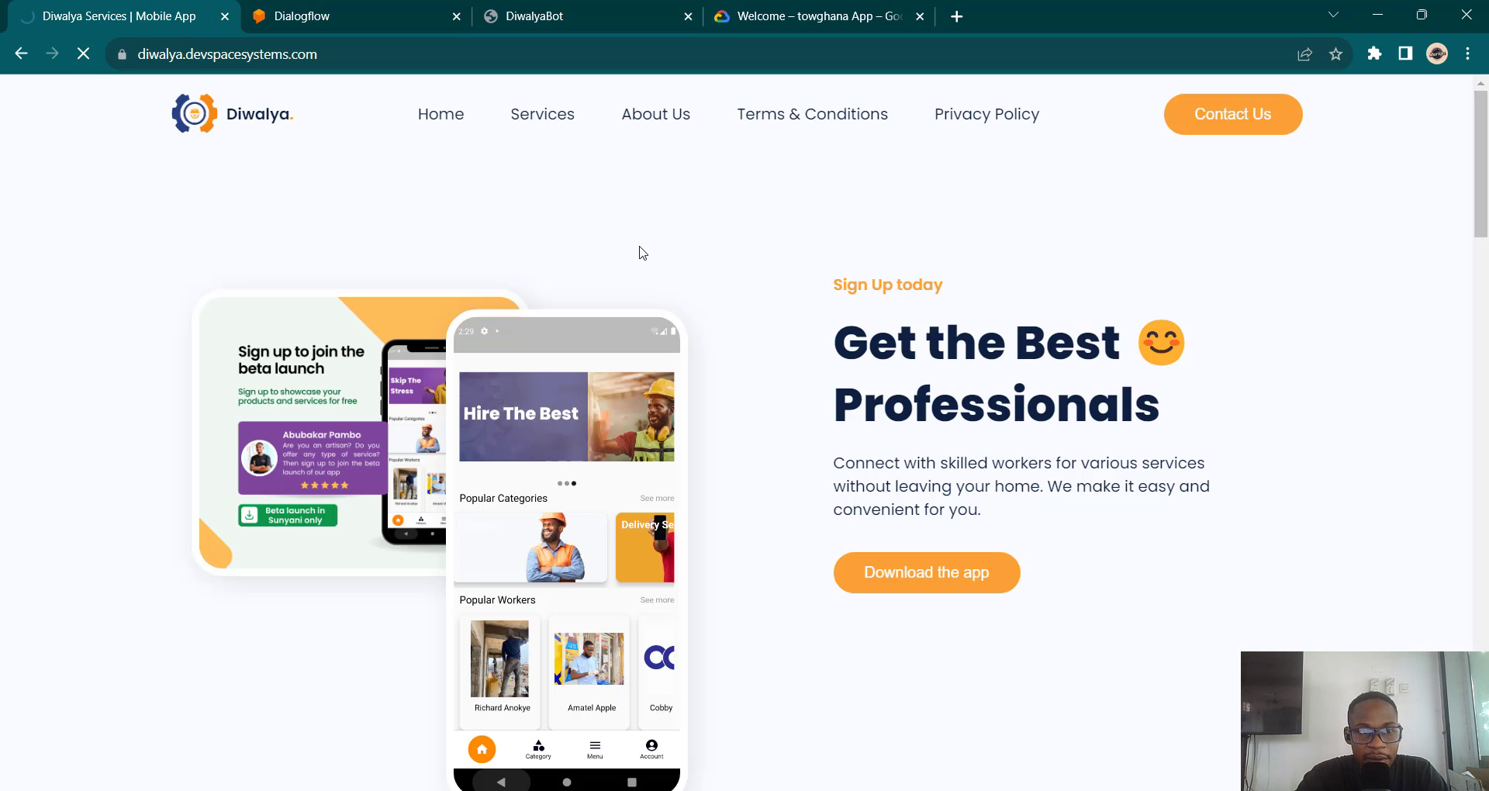
scroll(642, 252, "down", 8)
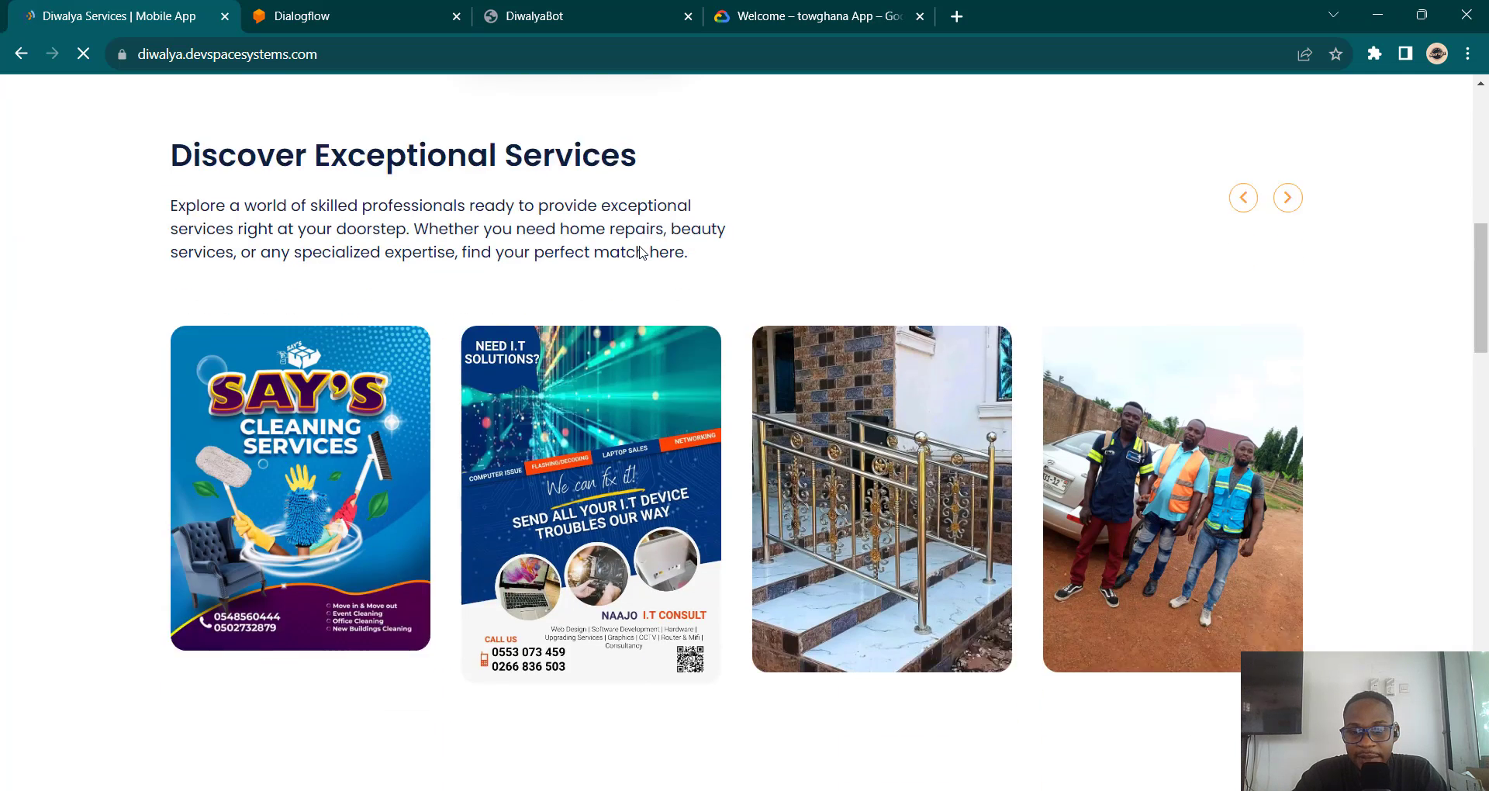
scroll(641, 252, "down", 20)
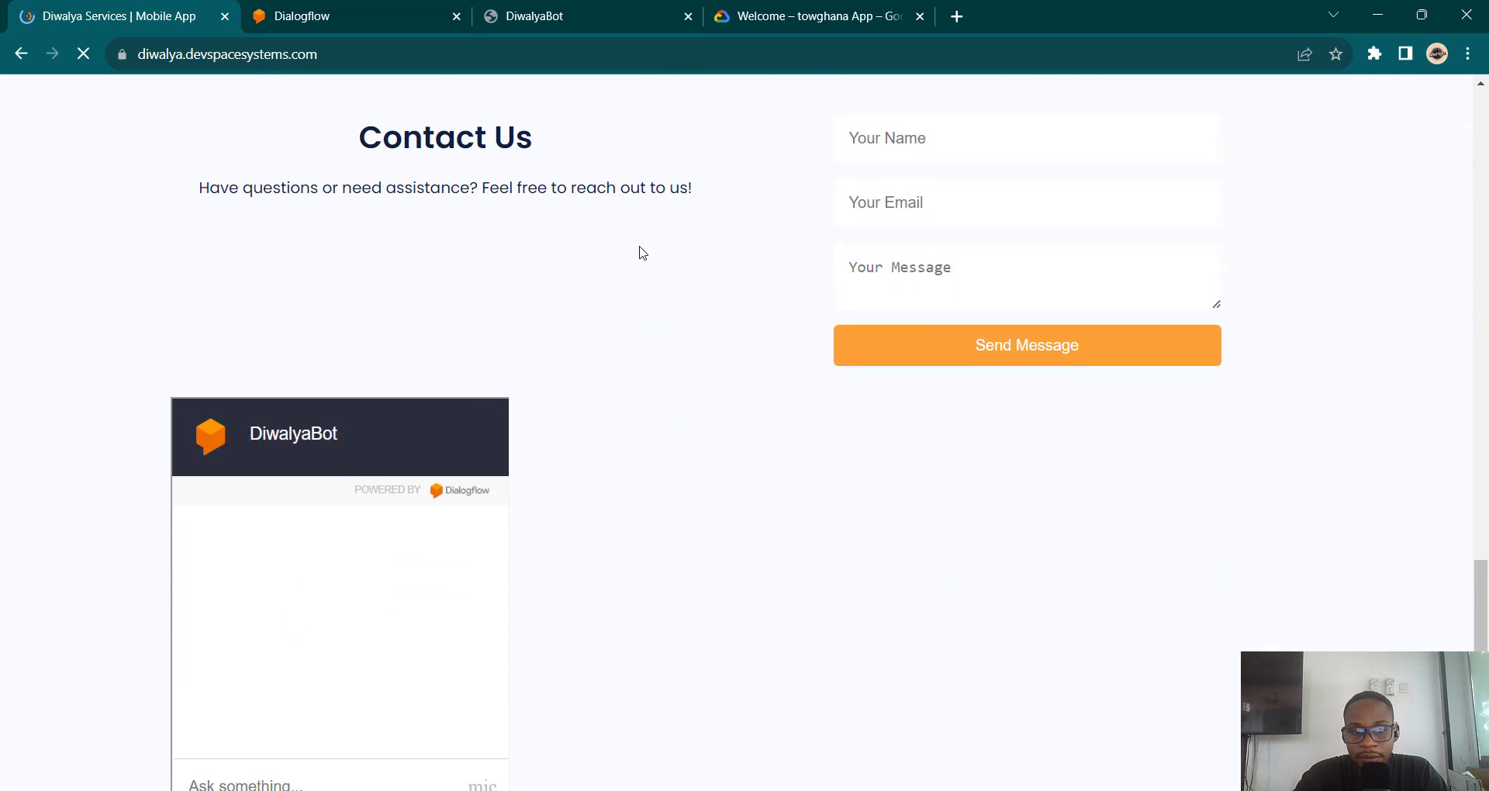
scroll(641, 252, "down", 3)
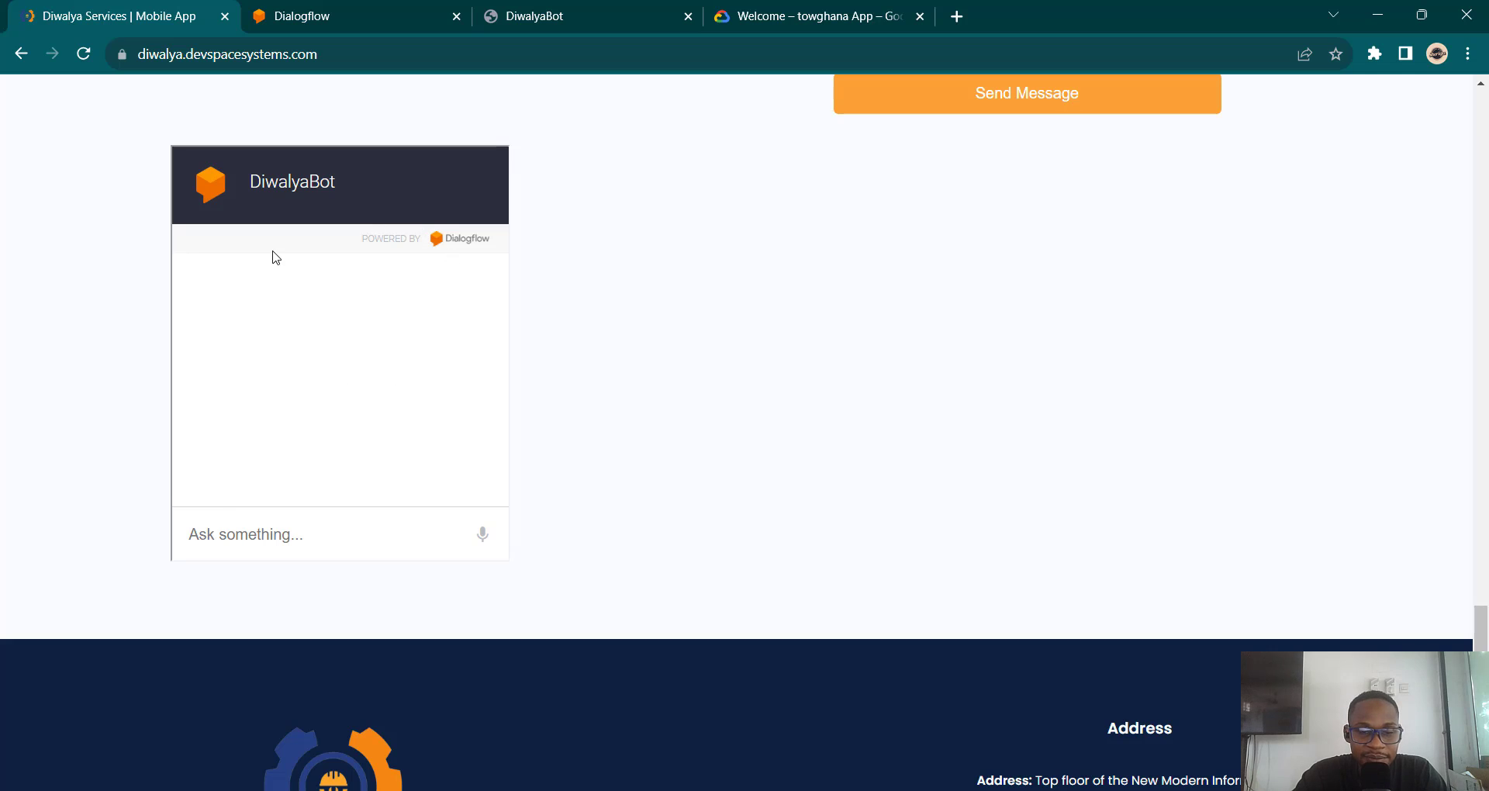
scroll(408, 180, "up", 1)
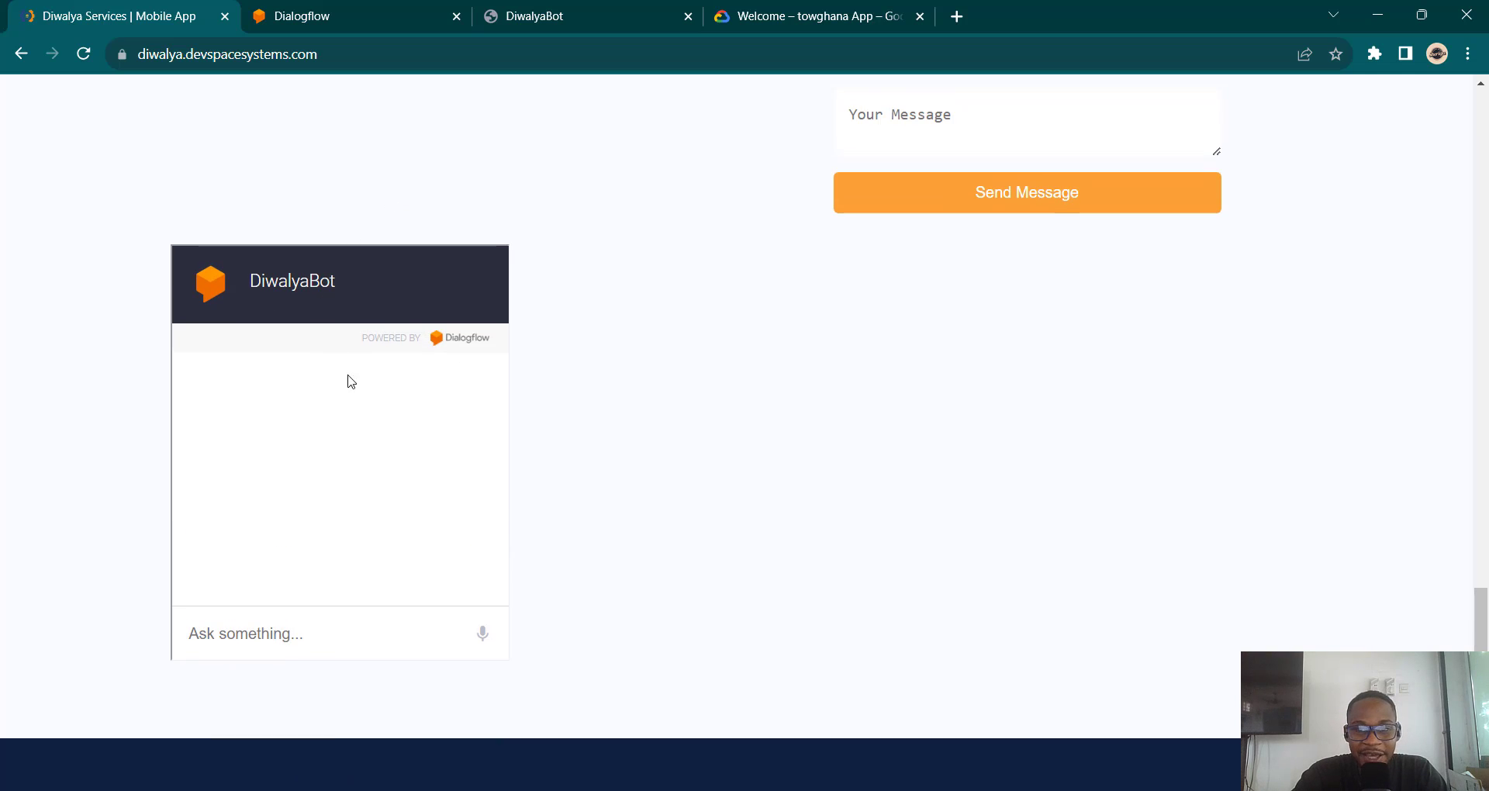
left_click(253, 633)
type("hi")
key("Return")
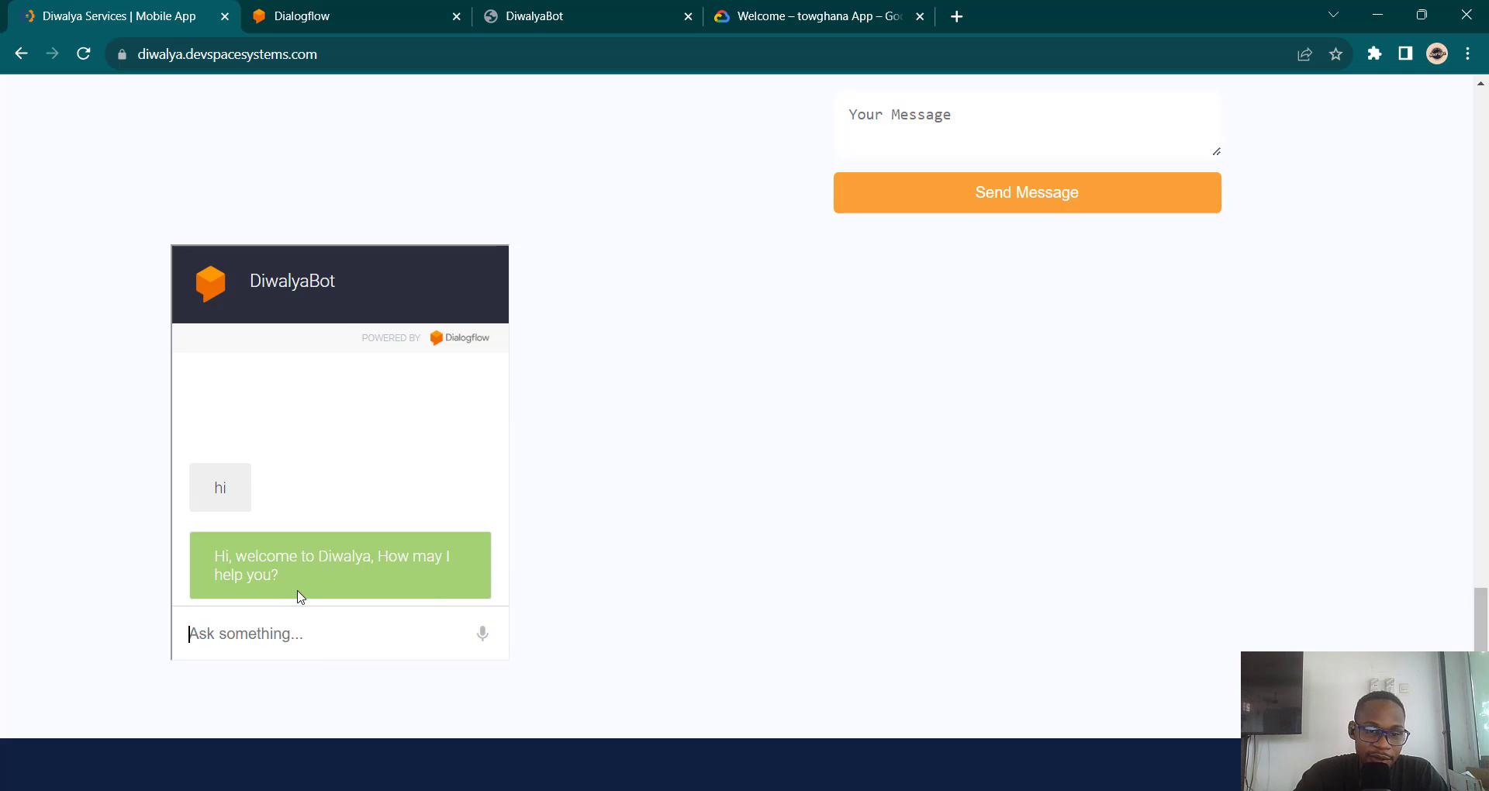
Step: Ask the bot for the service of a carpenter
type("I")
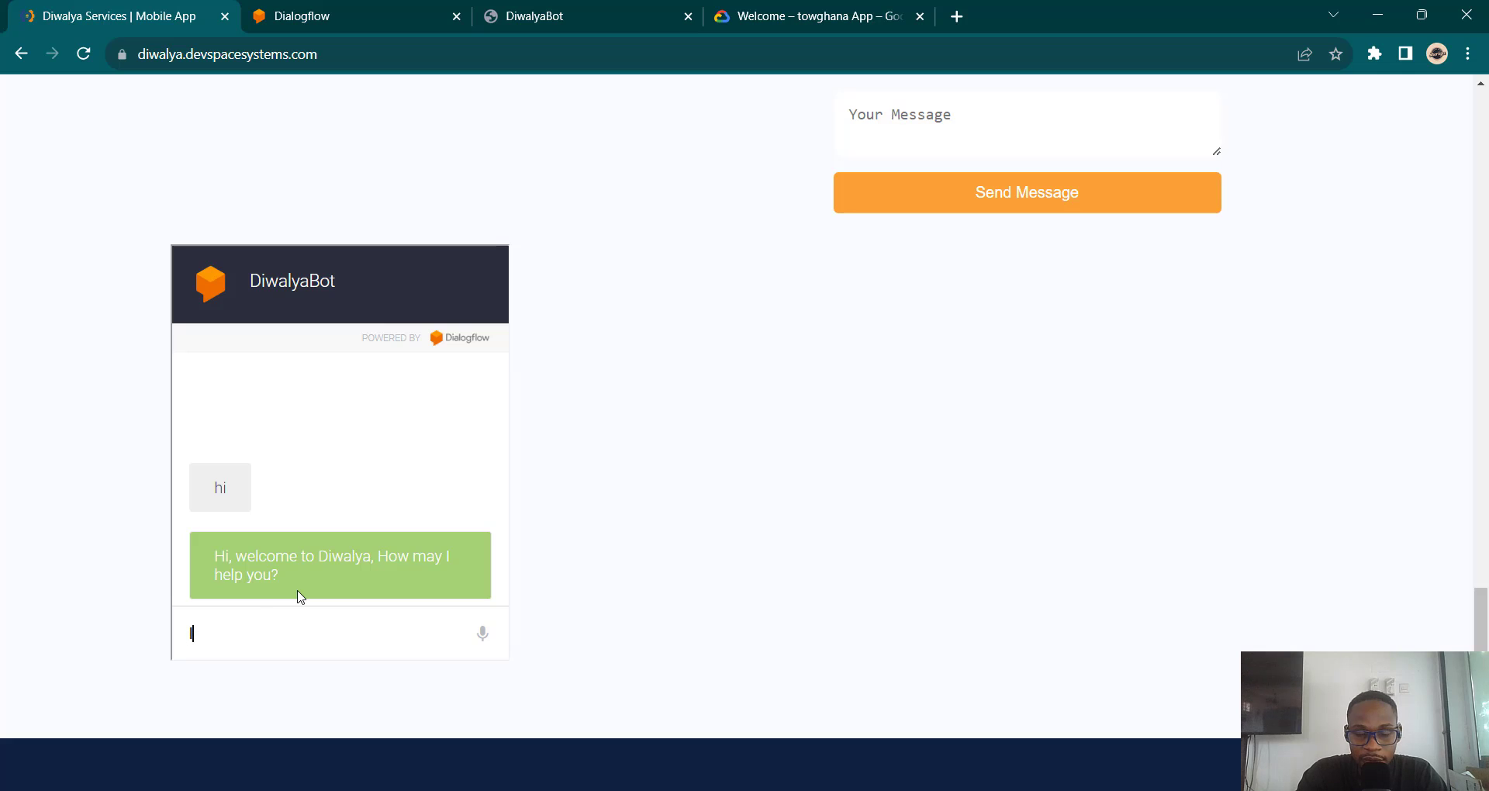
type(" want the")
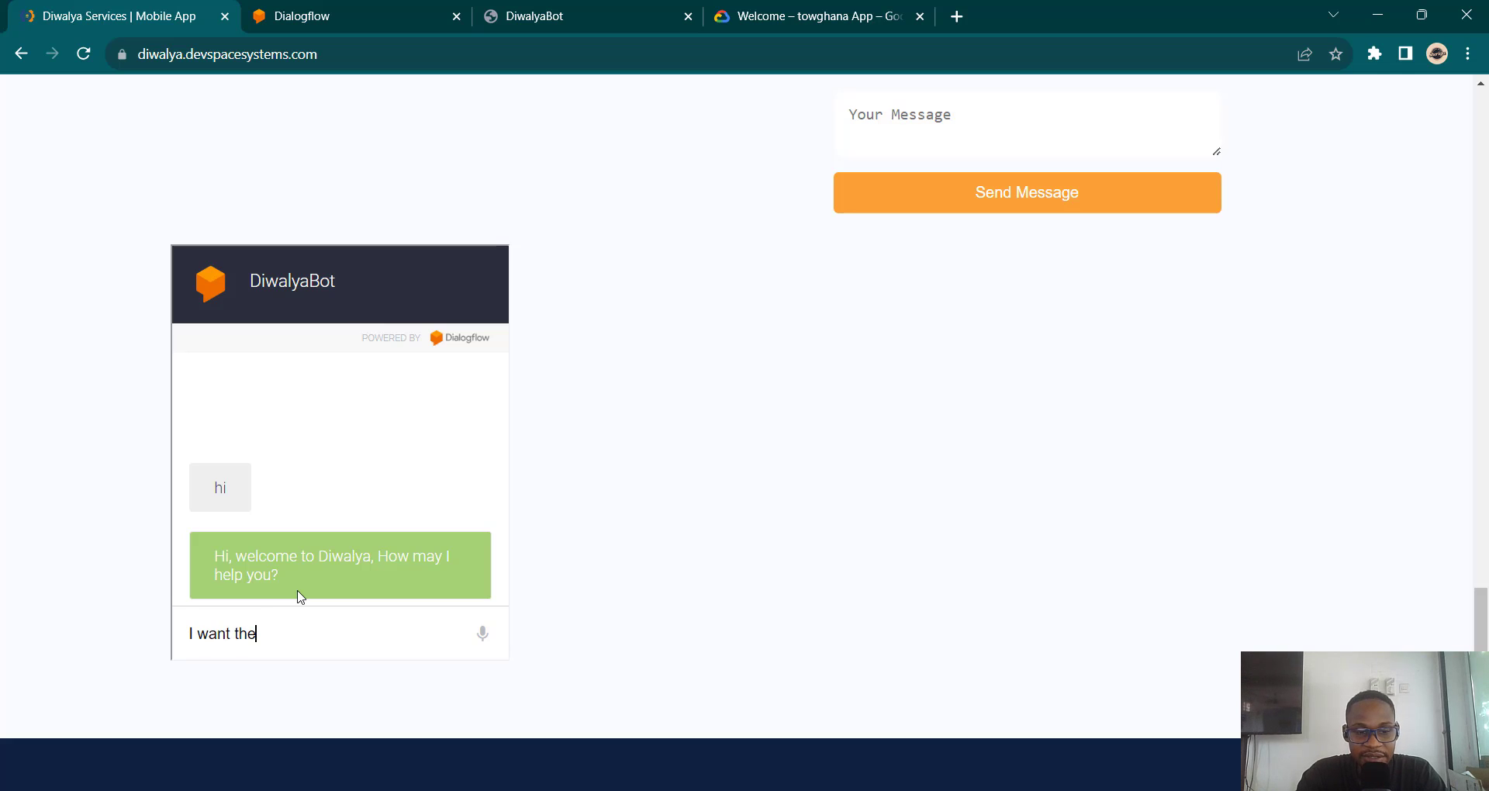
type(" service th")
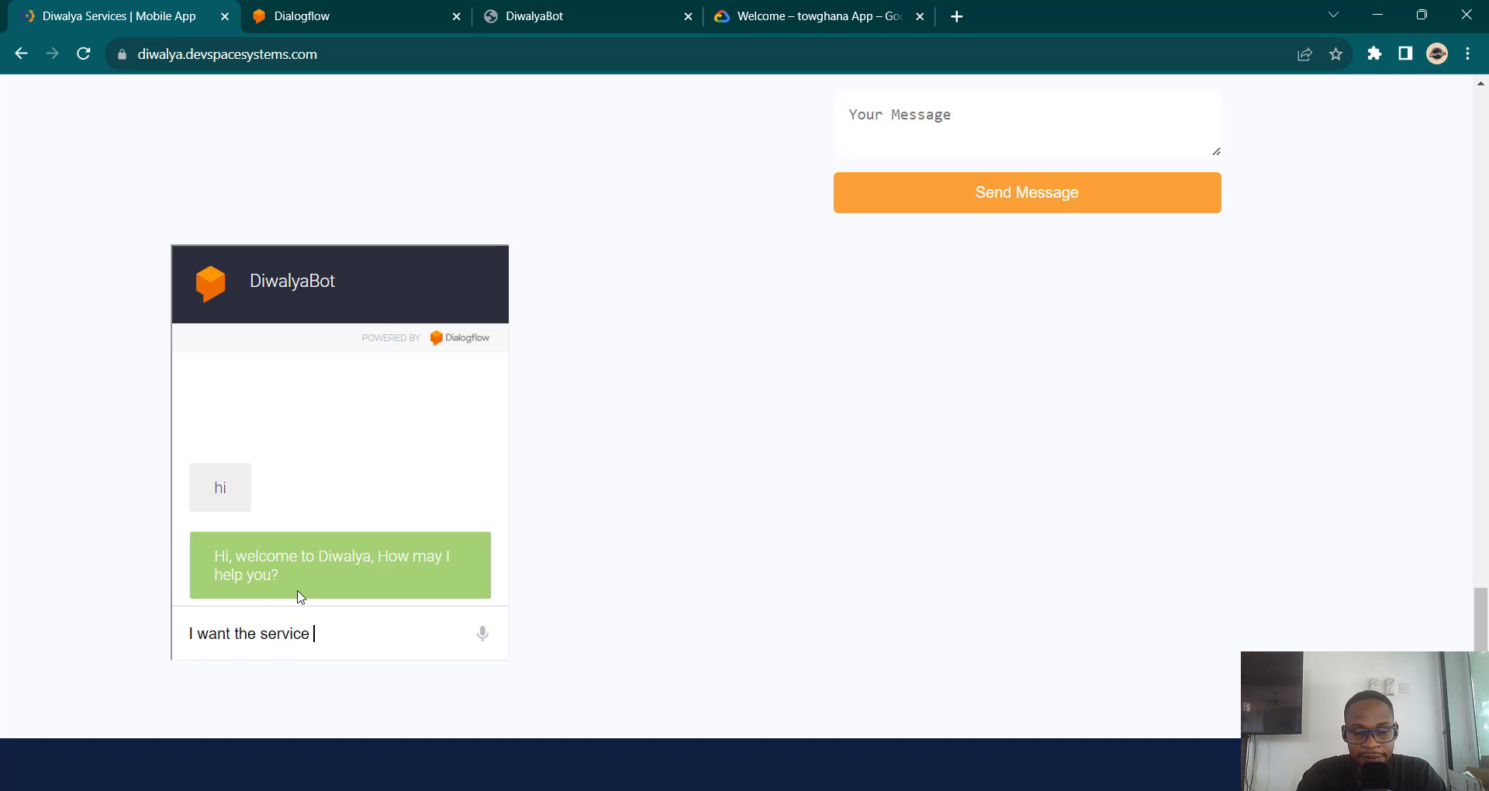
key("BackSpace")
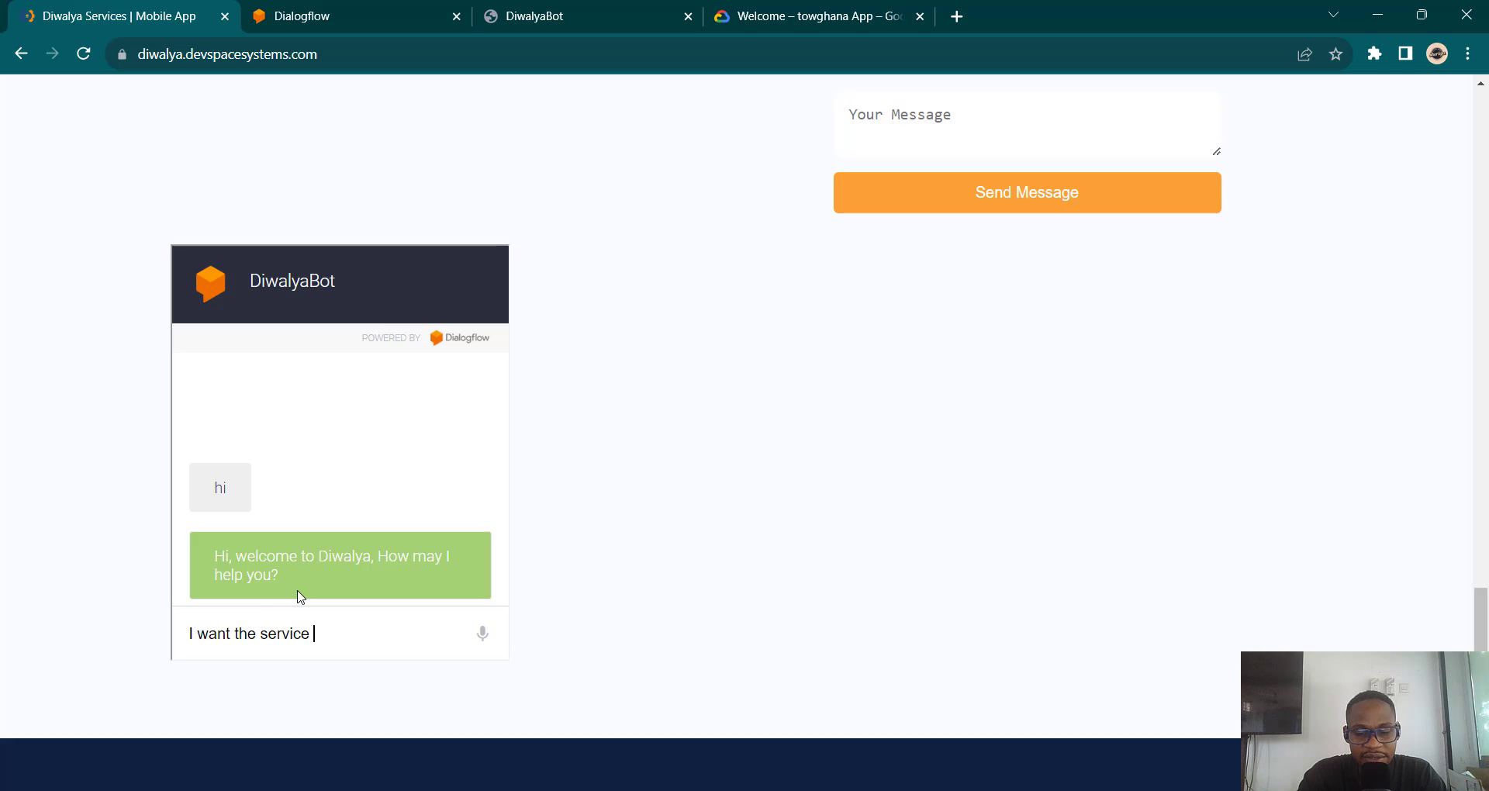
type("of a carpenter")
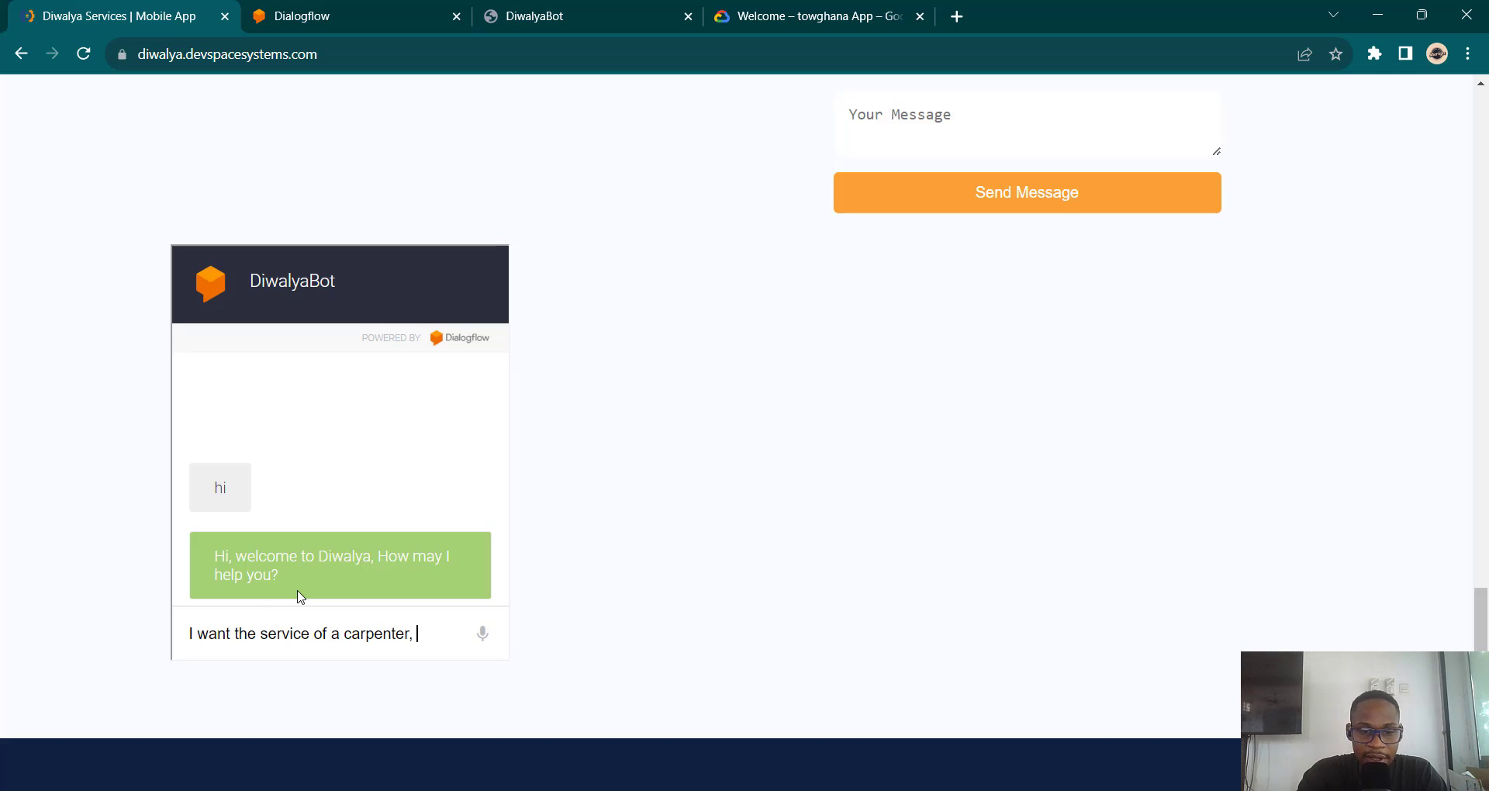
type(", ")
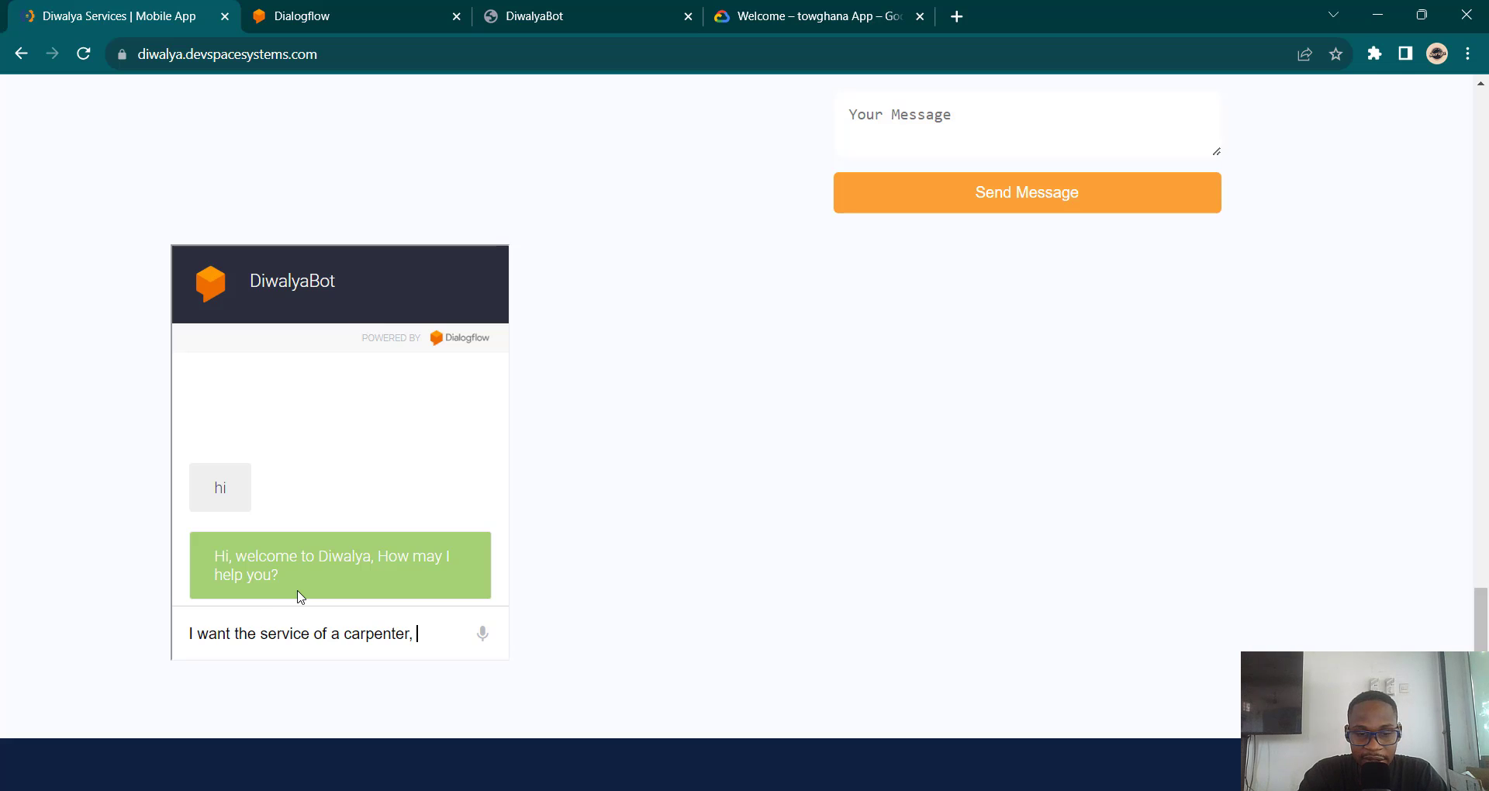
type("and")
key("BackSpace")
key("BackSpace")
key("BackSpace")
key("BackSpace")
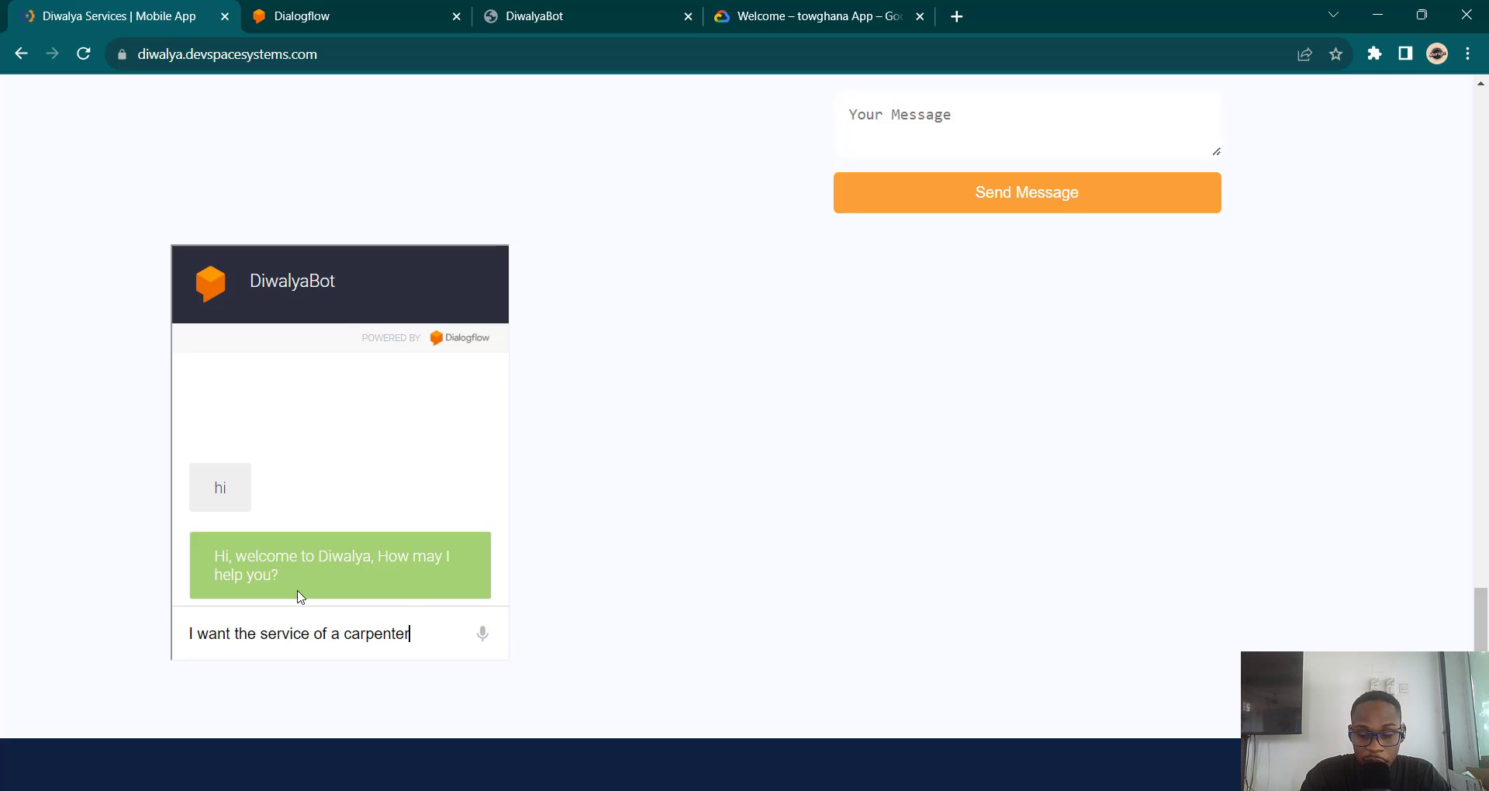
key("Return")
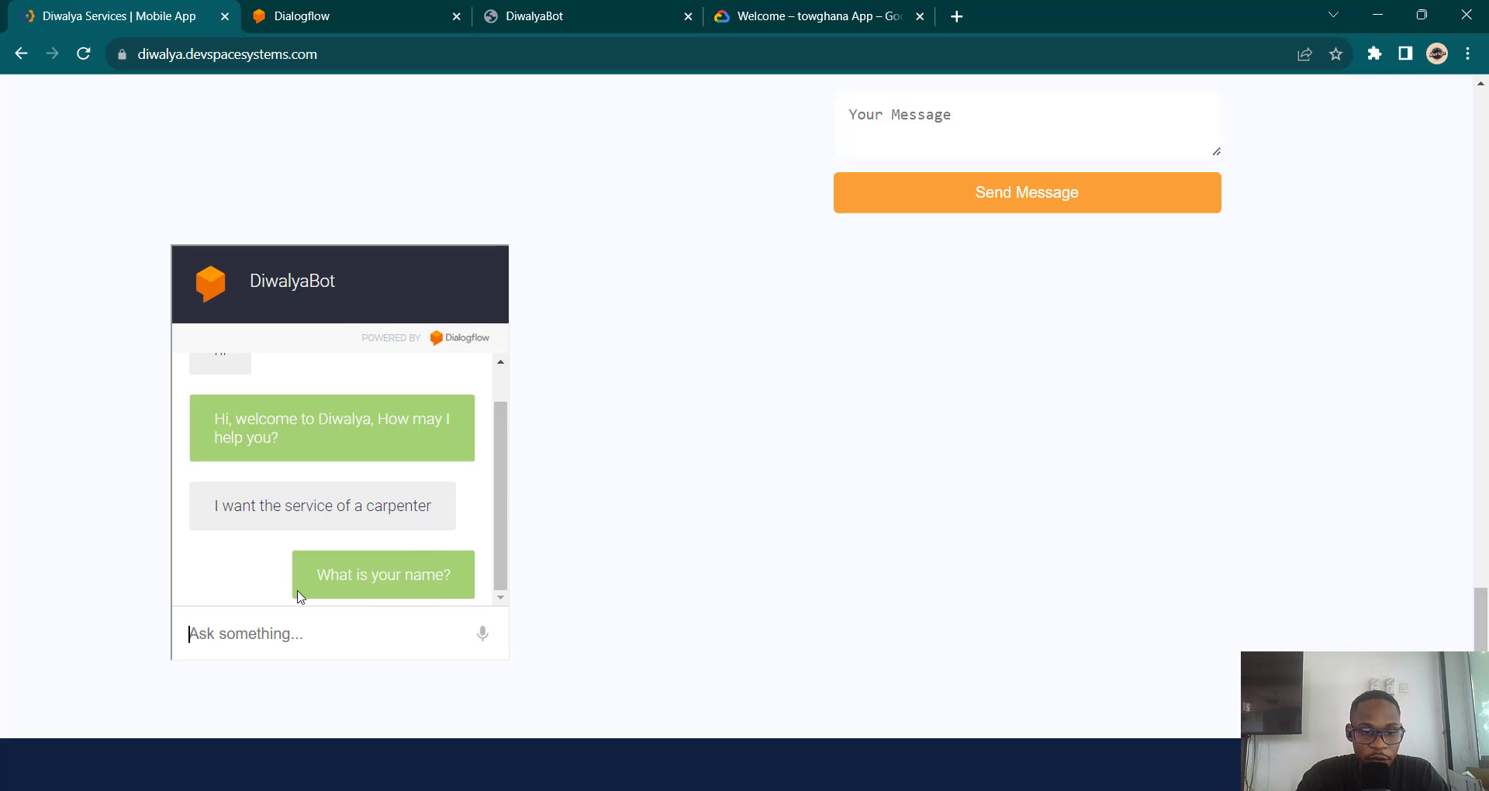
Step: Reply to the bot with the customer's name
type("My i")
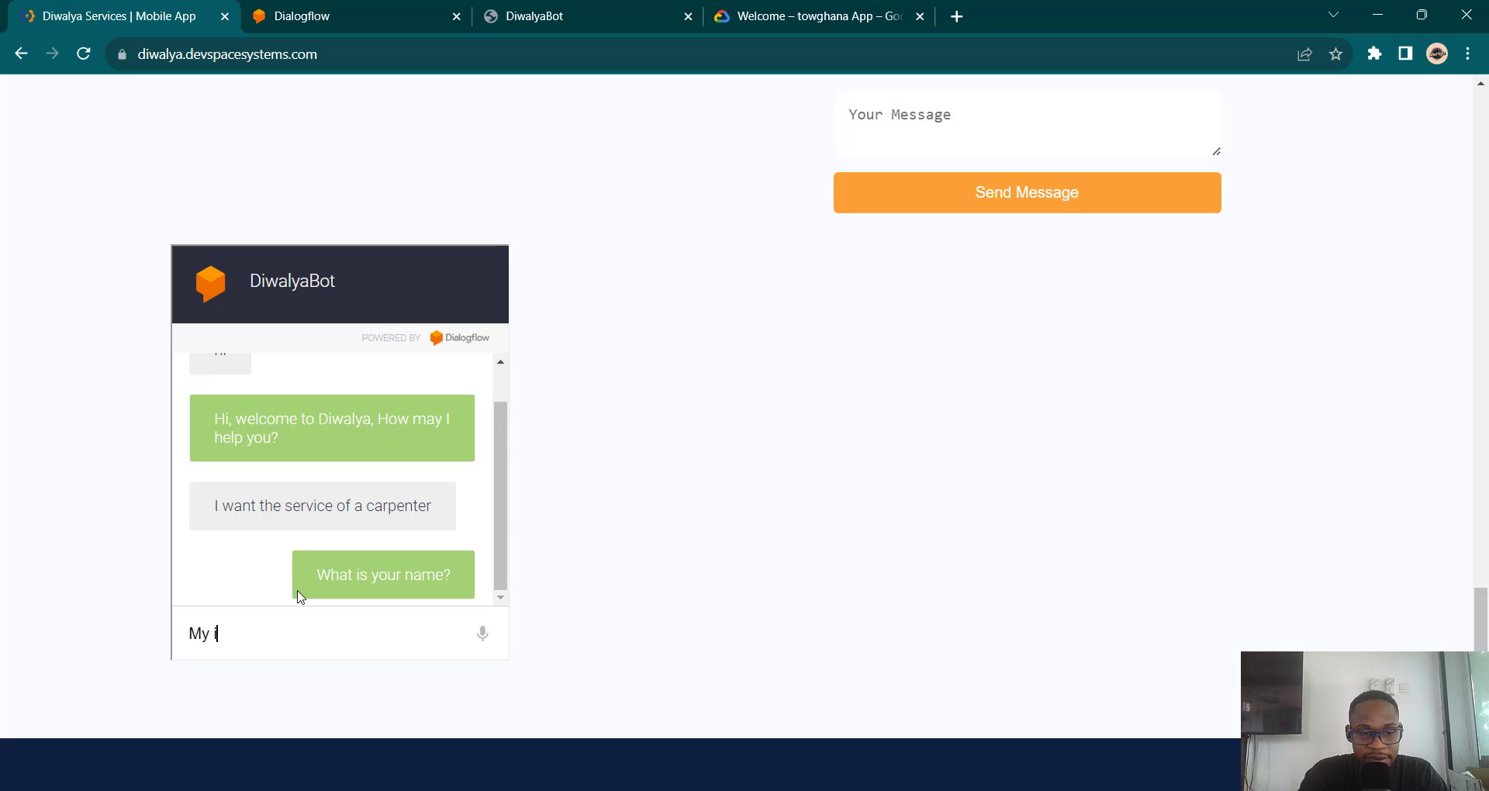
key("BackSpace")
type("name ")
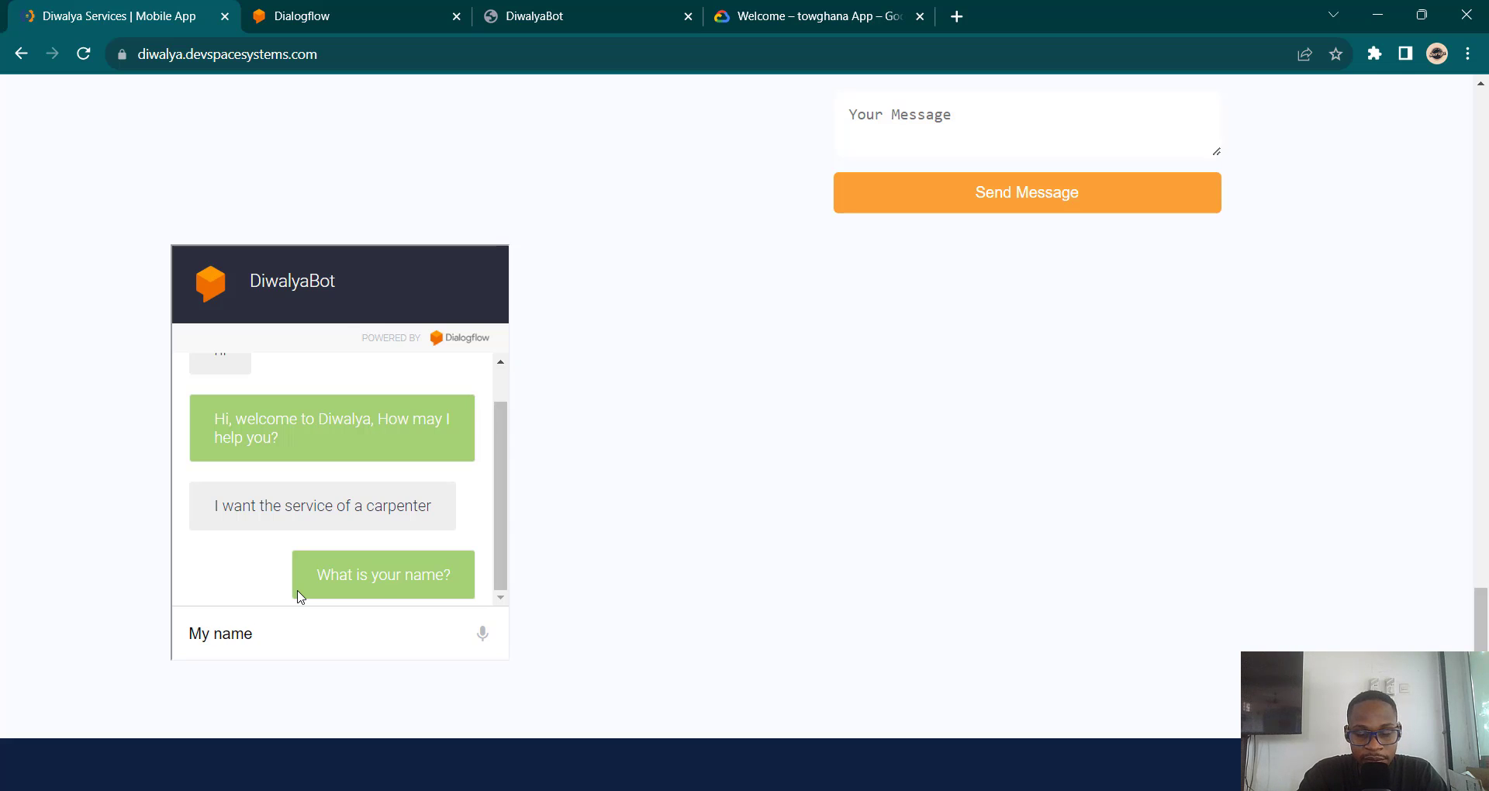
type("is Kwe")
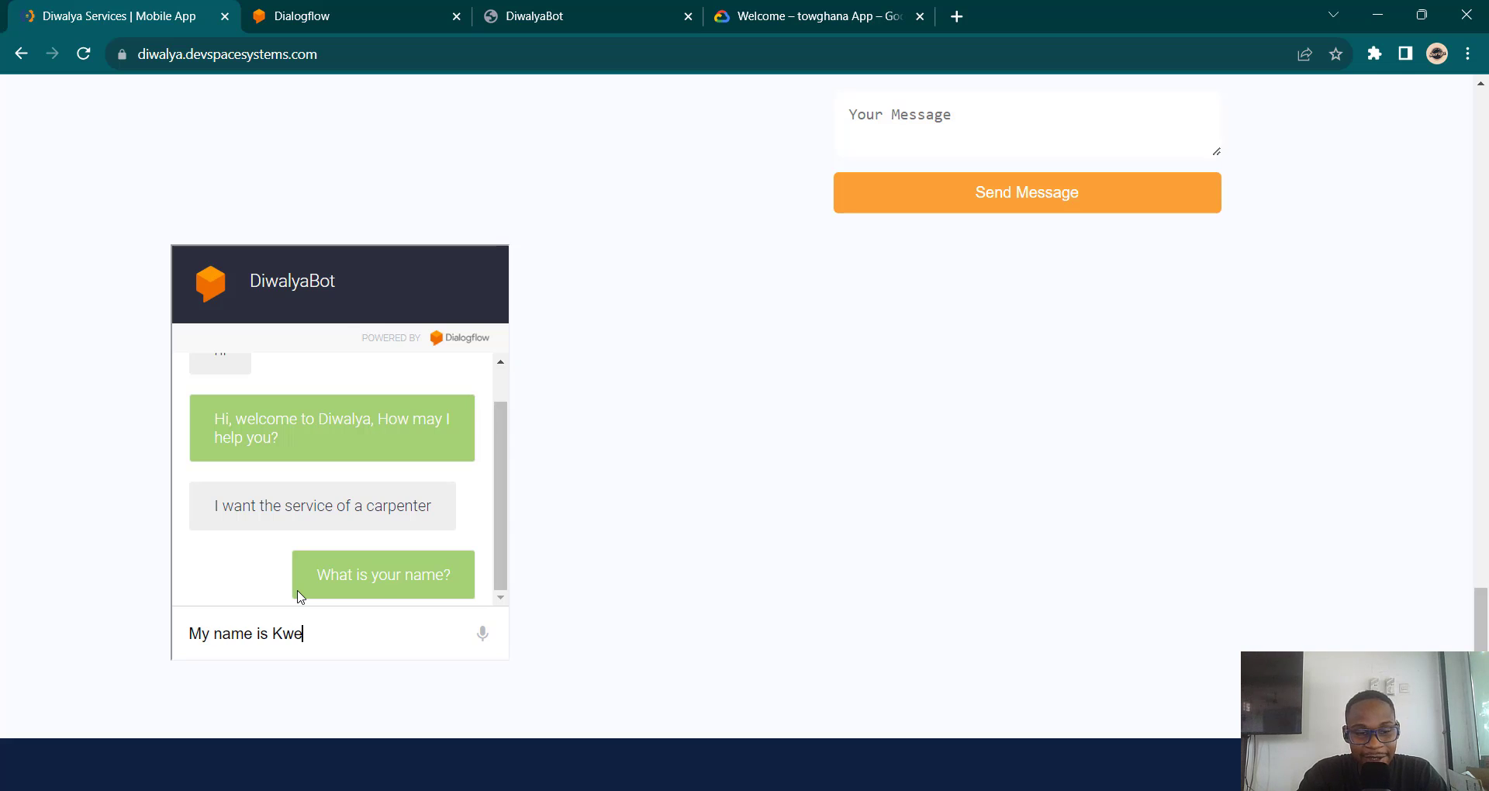
type("si")
key("Return")
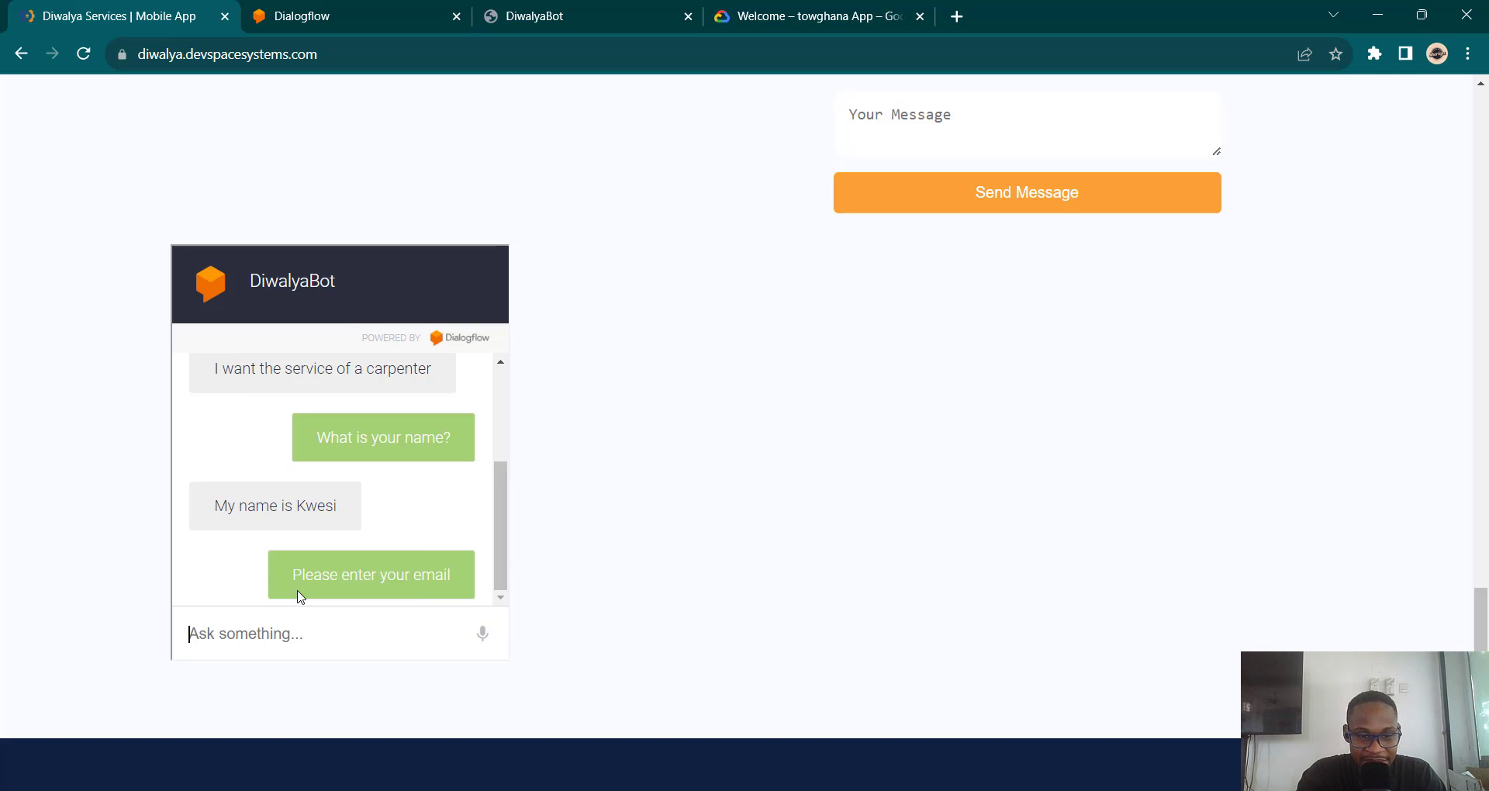
Step: Send the customer's email address, correcting a missing letter, then their phone number
type("my")
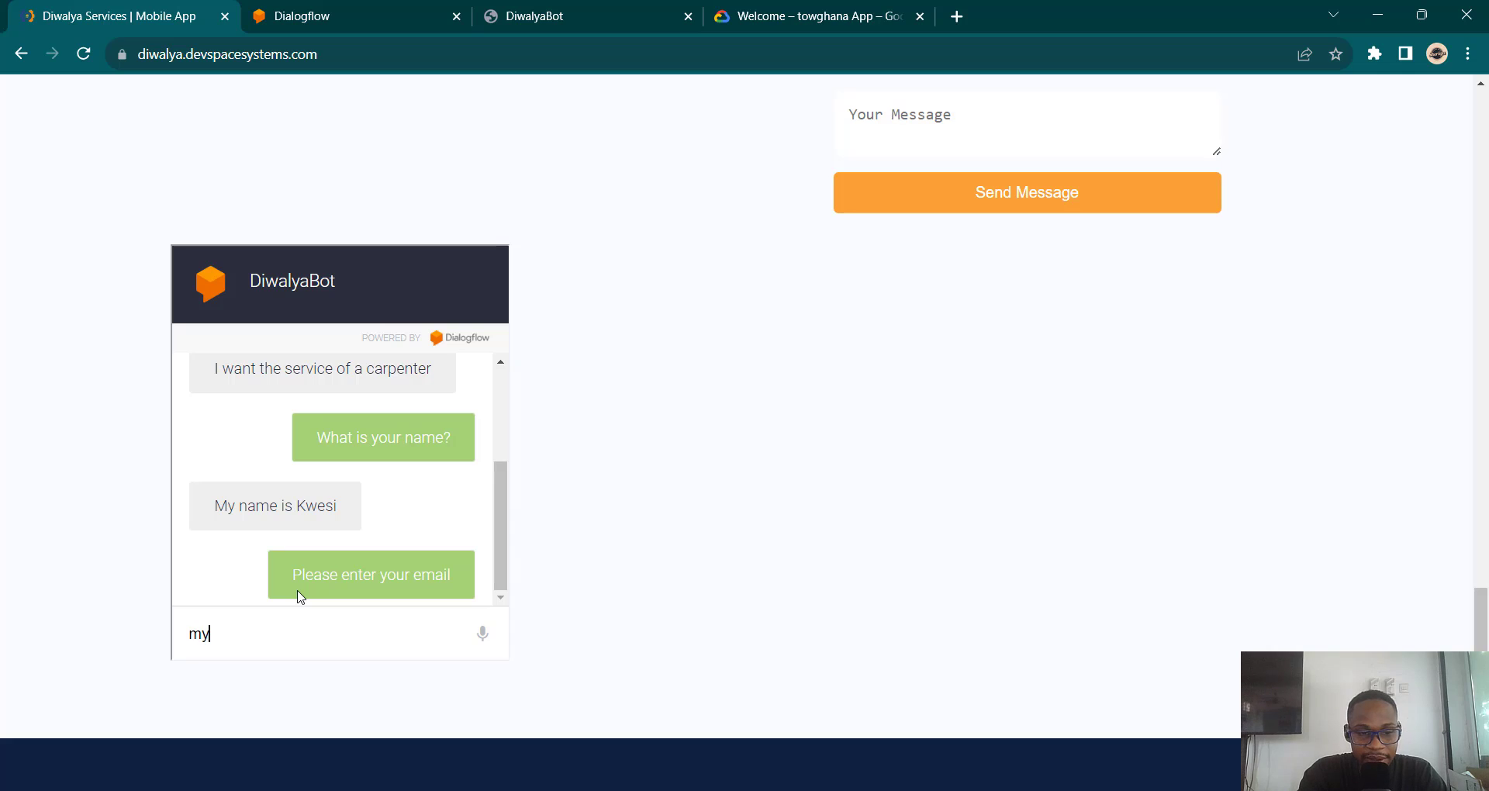
key("BackSpace")
key("BackSpace")
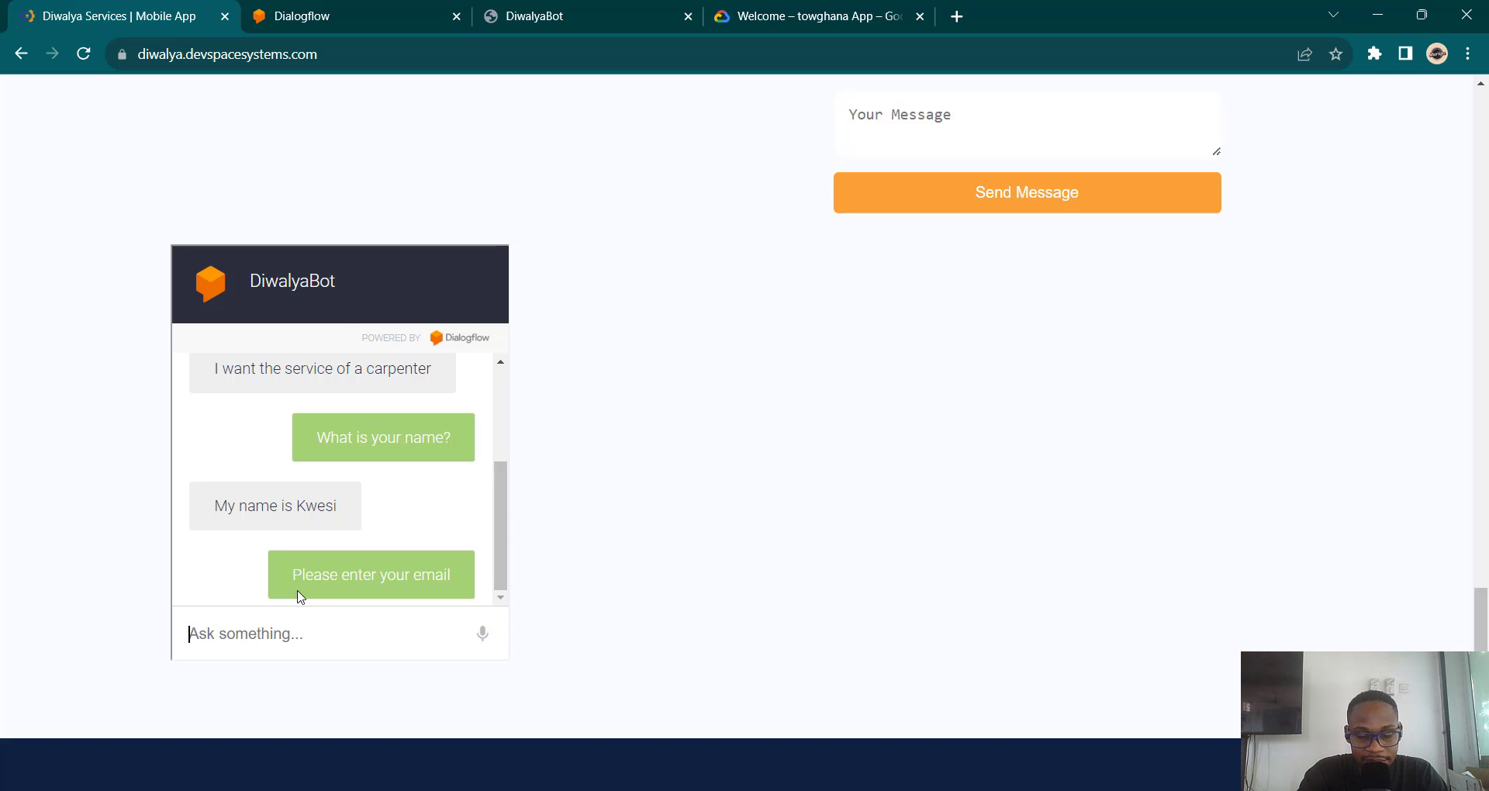
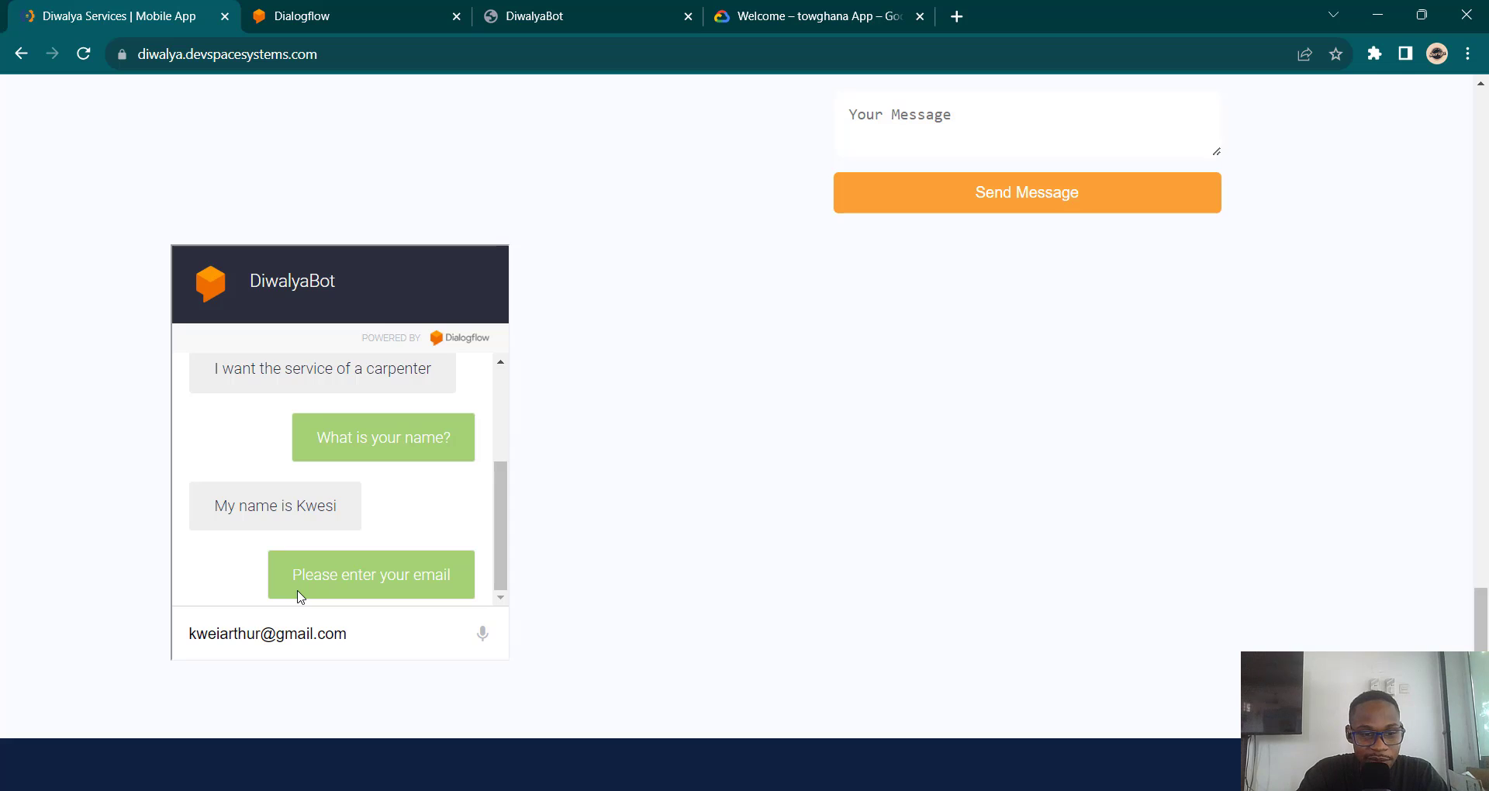
key("Left")
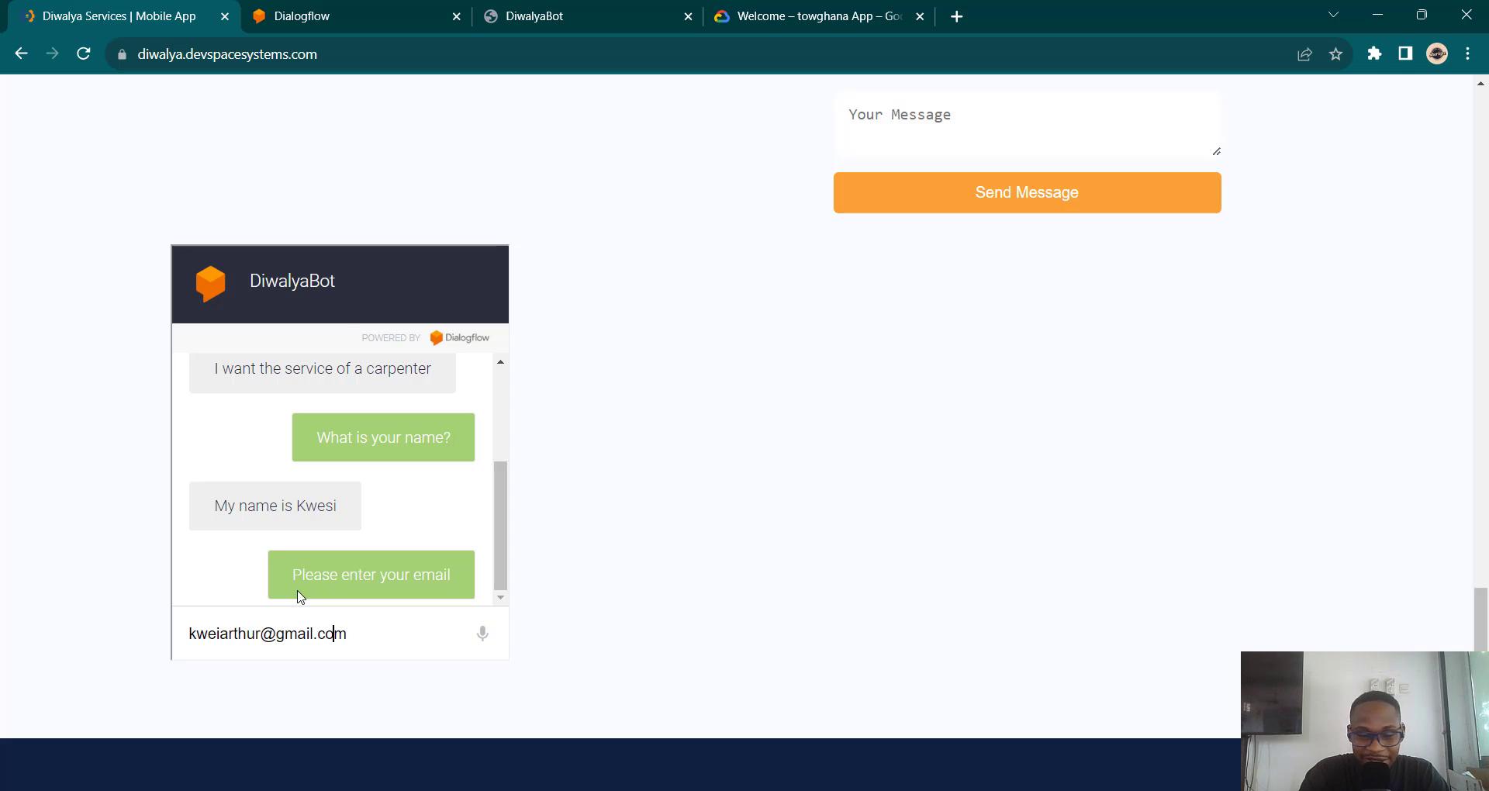
key("Left")
key("Left")
key("Left")
key("Left")
key("Left")
key("Left")
key("Left")
key("Left")
key("Left")
key("Left")
key("Left")
key("Left")
key("Left")
key("Left")
key("Left")
key("Left")
type("s")
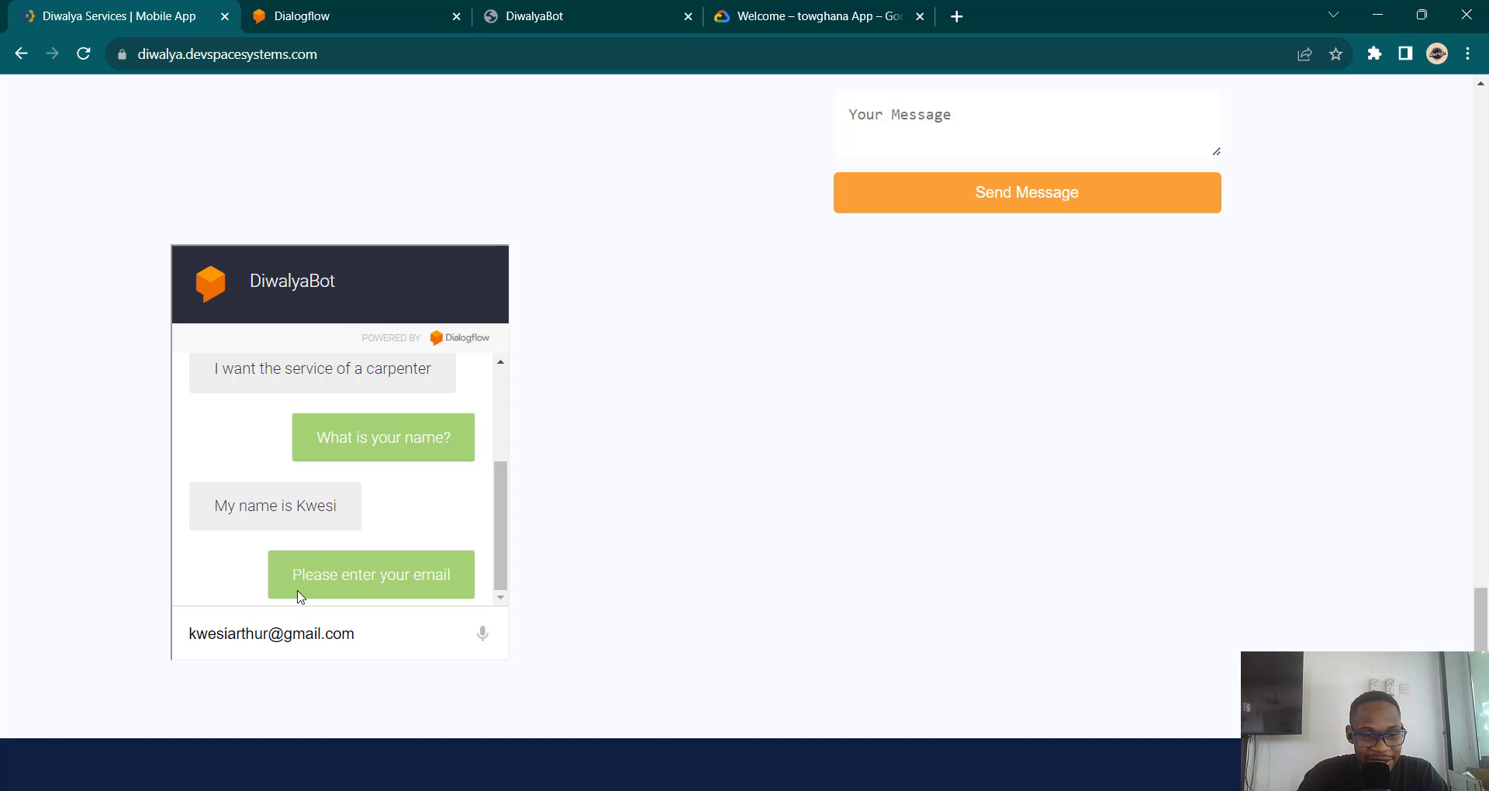
key("Return")
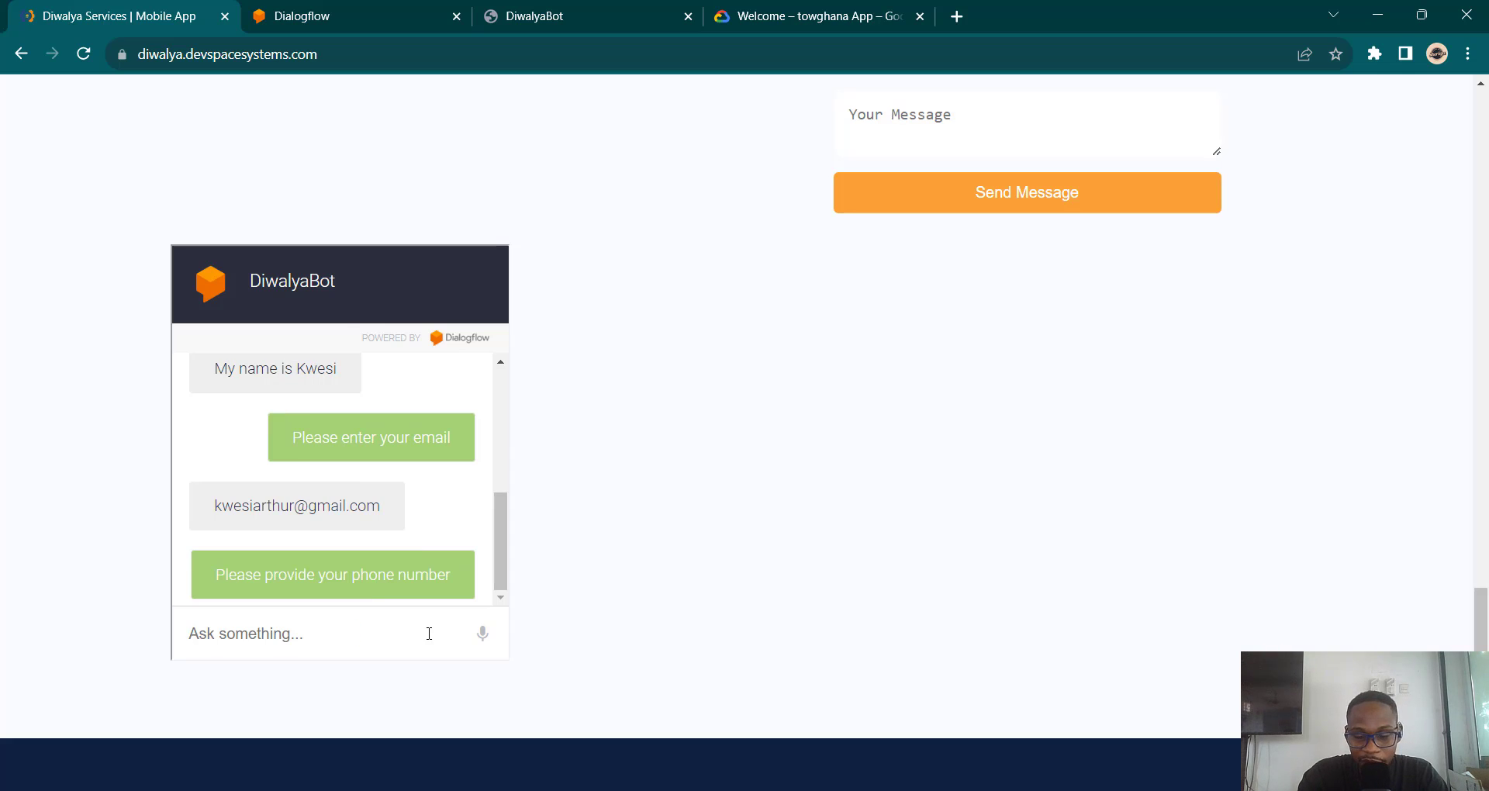
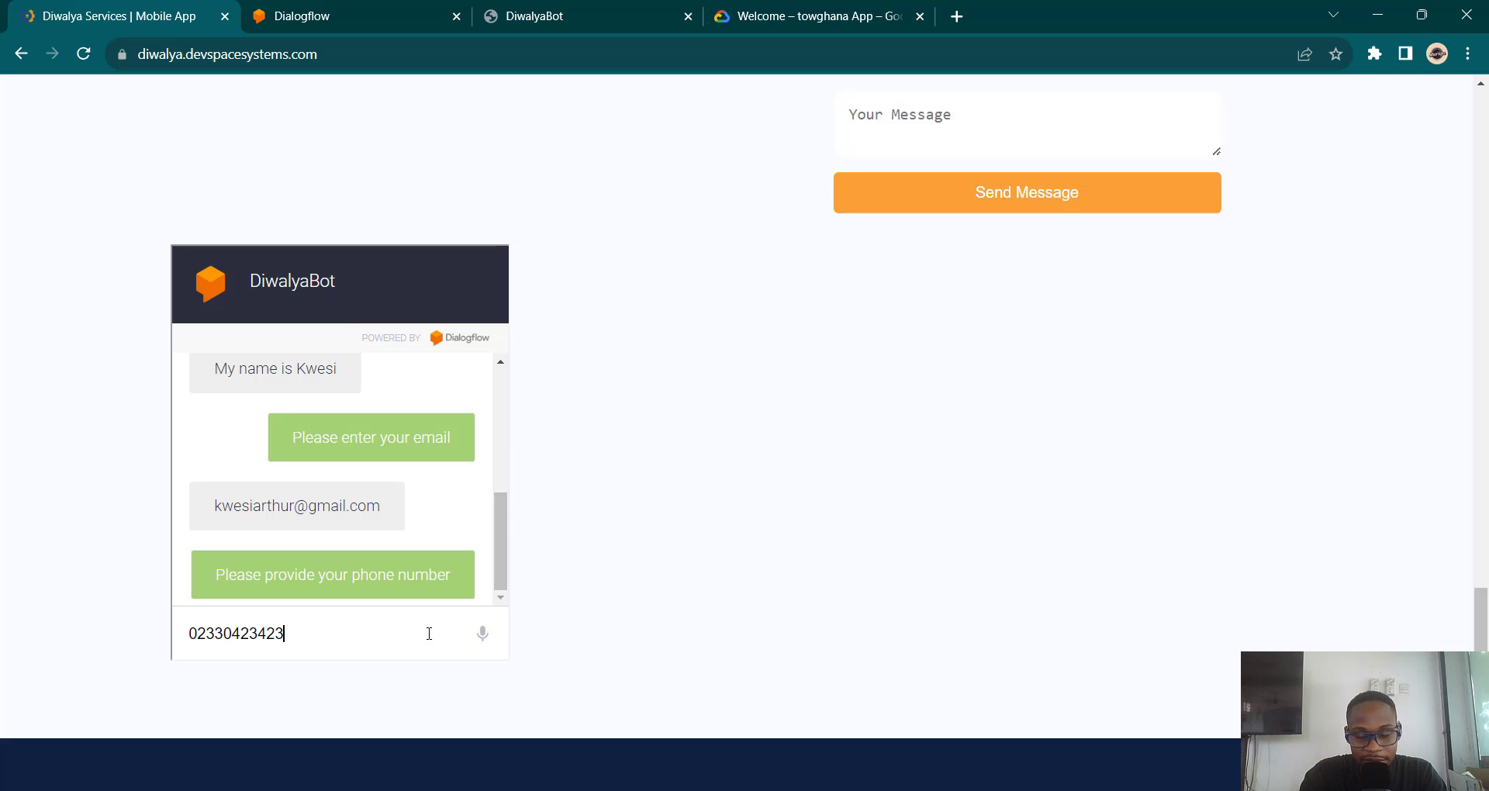
key("Return")
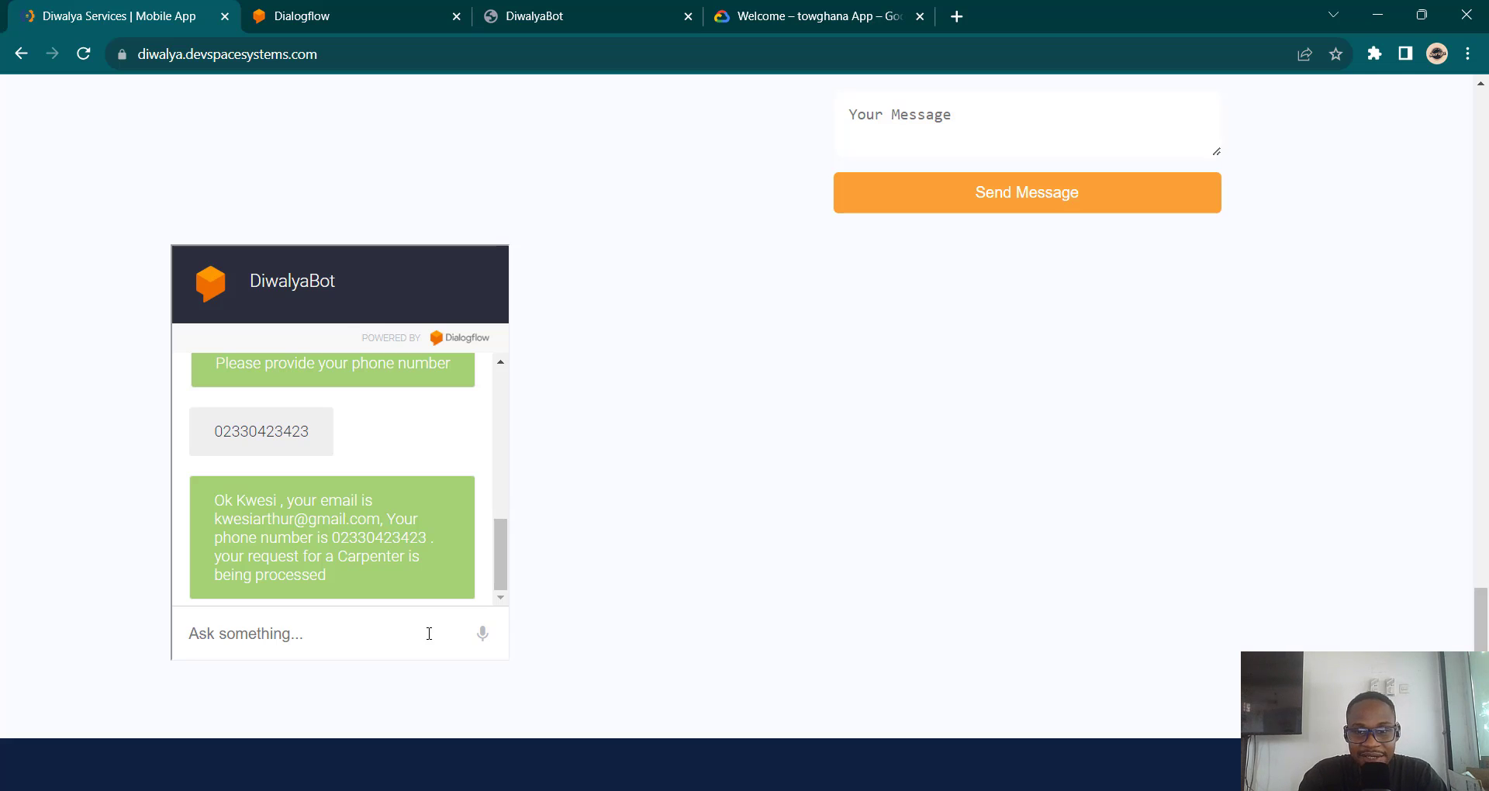
Step: Scroll through the DiwalyaBot chat history to review the carpenter request conversation
scroll(429, 634, "up", 2)
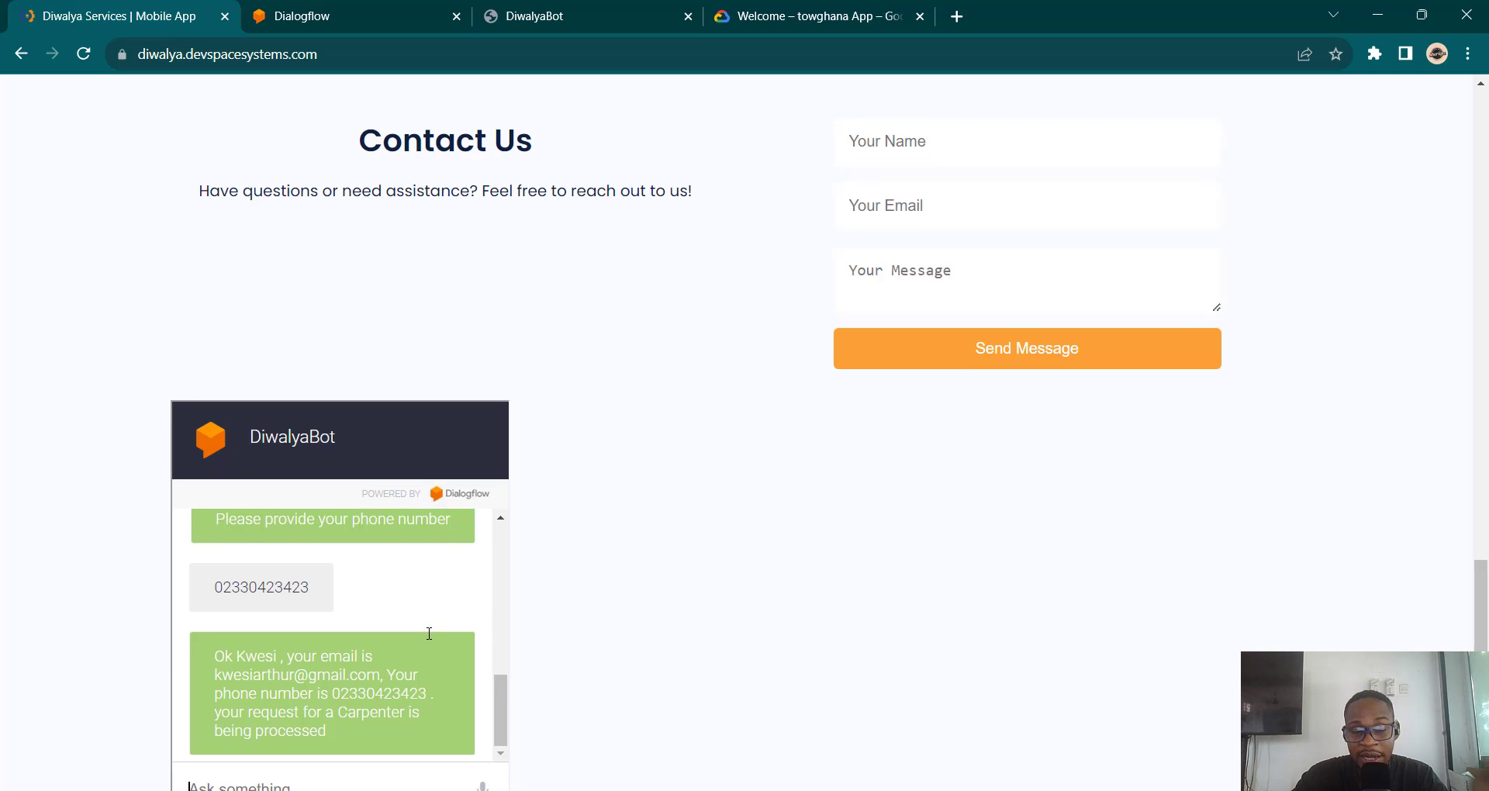
scroll(429, 634, "down", 2)
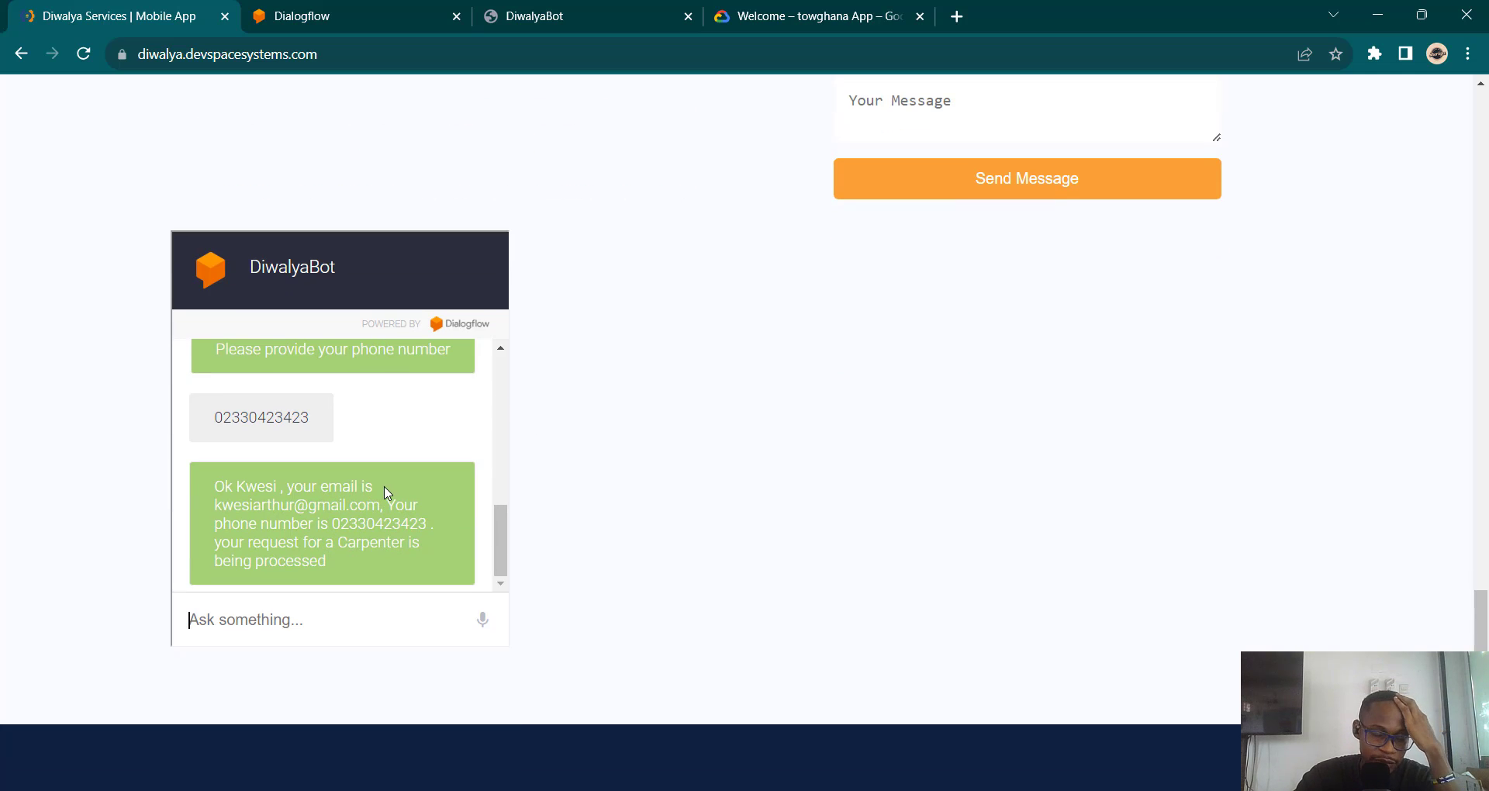
scroll(388, 493, "down", 2)
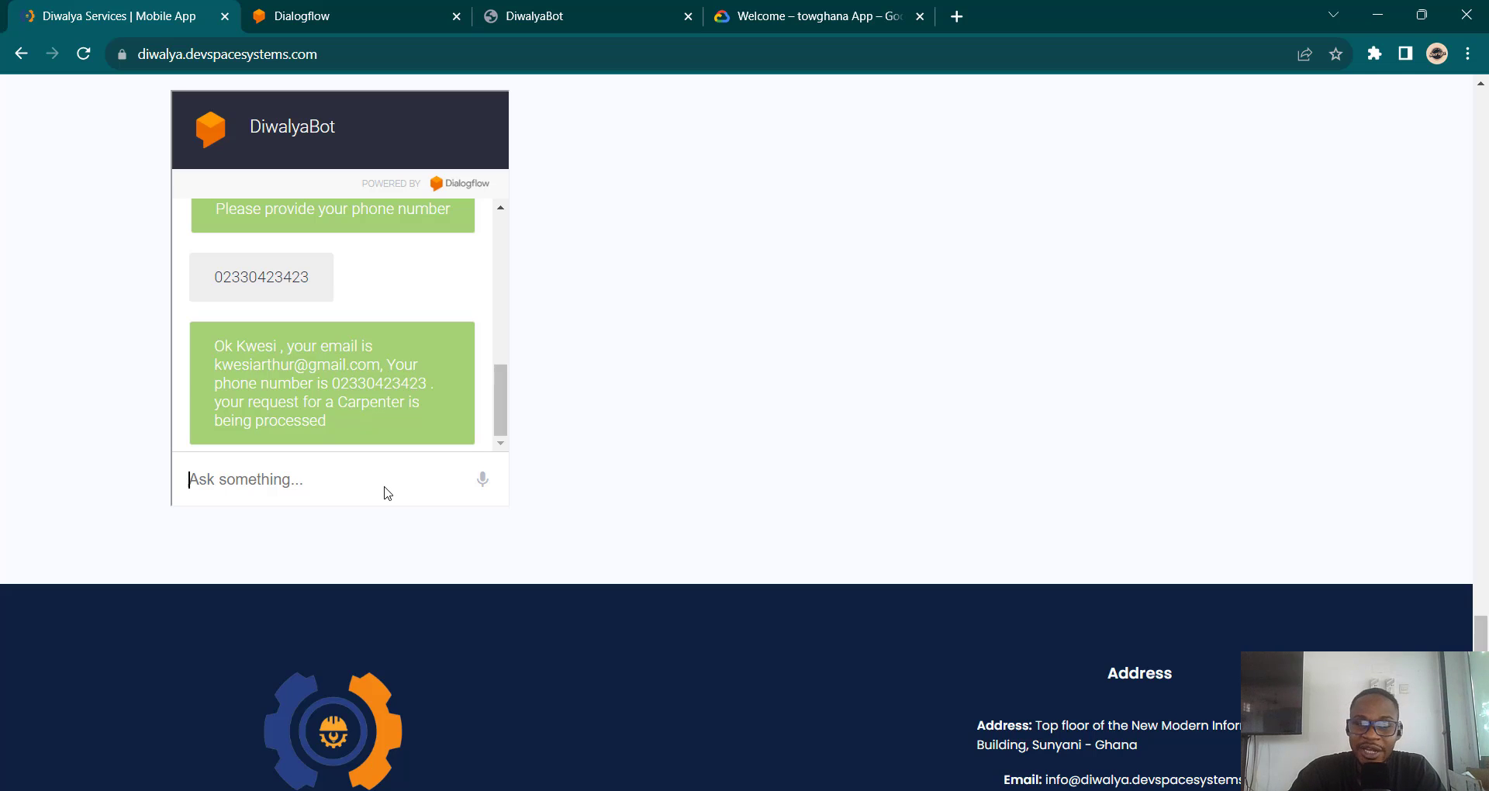
scroll(388, 493, "up", 2)
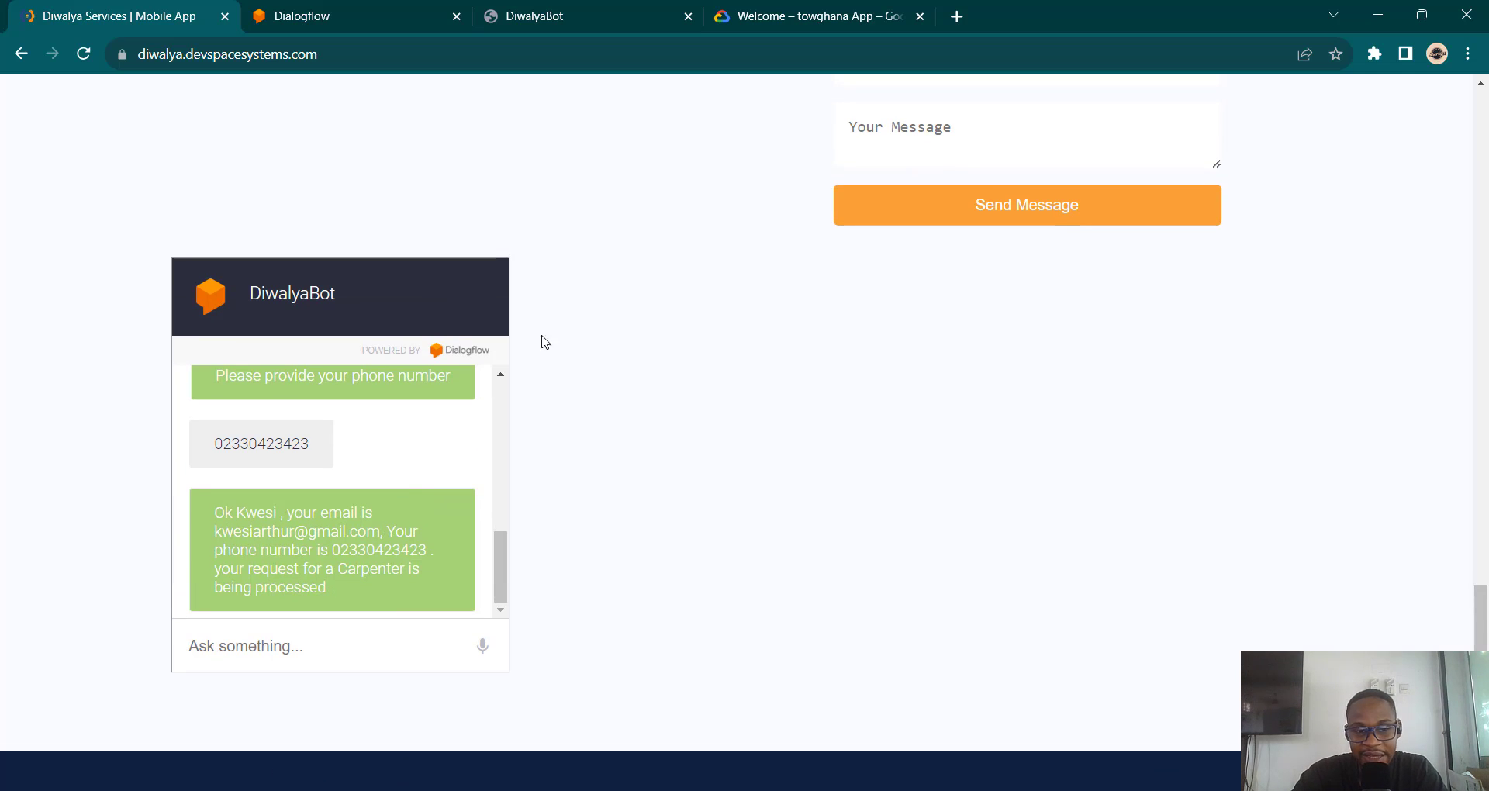
scroll(559, 326, "up", 4)
scroll(562, 333, "down", 1)
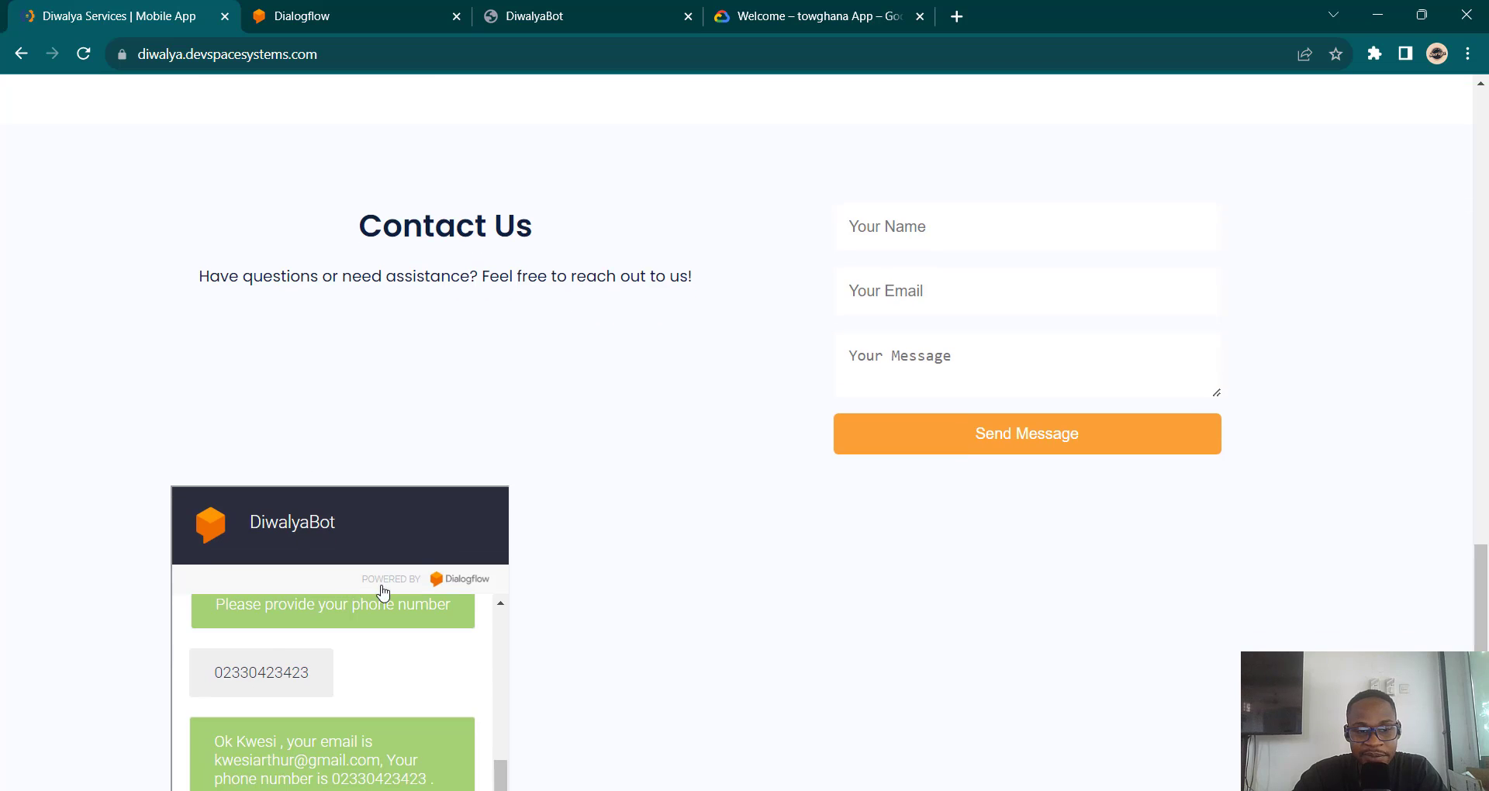
scroll(650, 606, "down", 2)
scroll(650, 606, "down", 1)
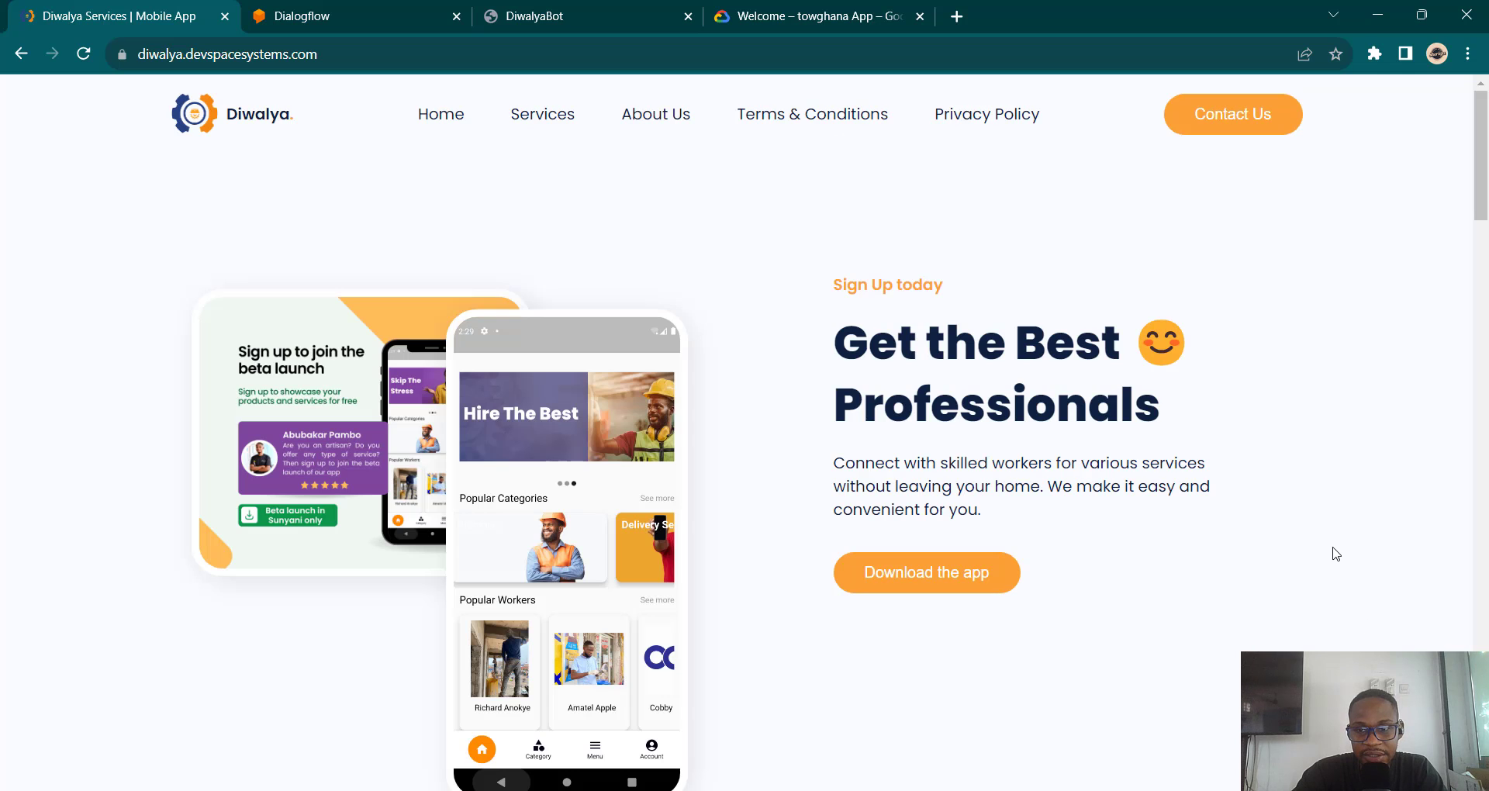
scroll(1335, 553, "down", 5)
scroll(822, 433, "down", 20)
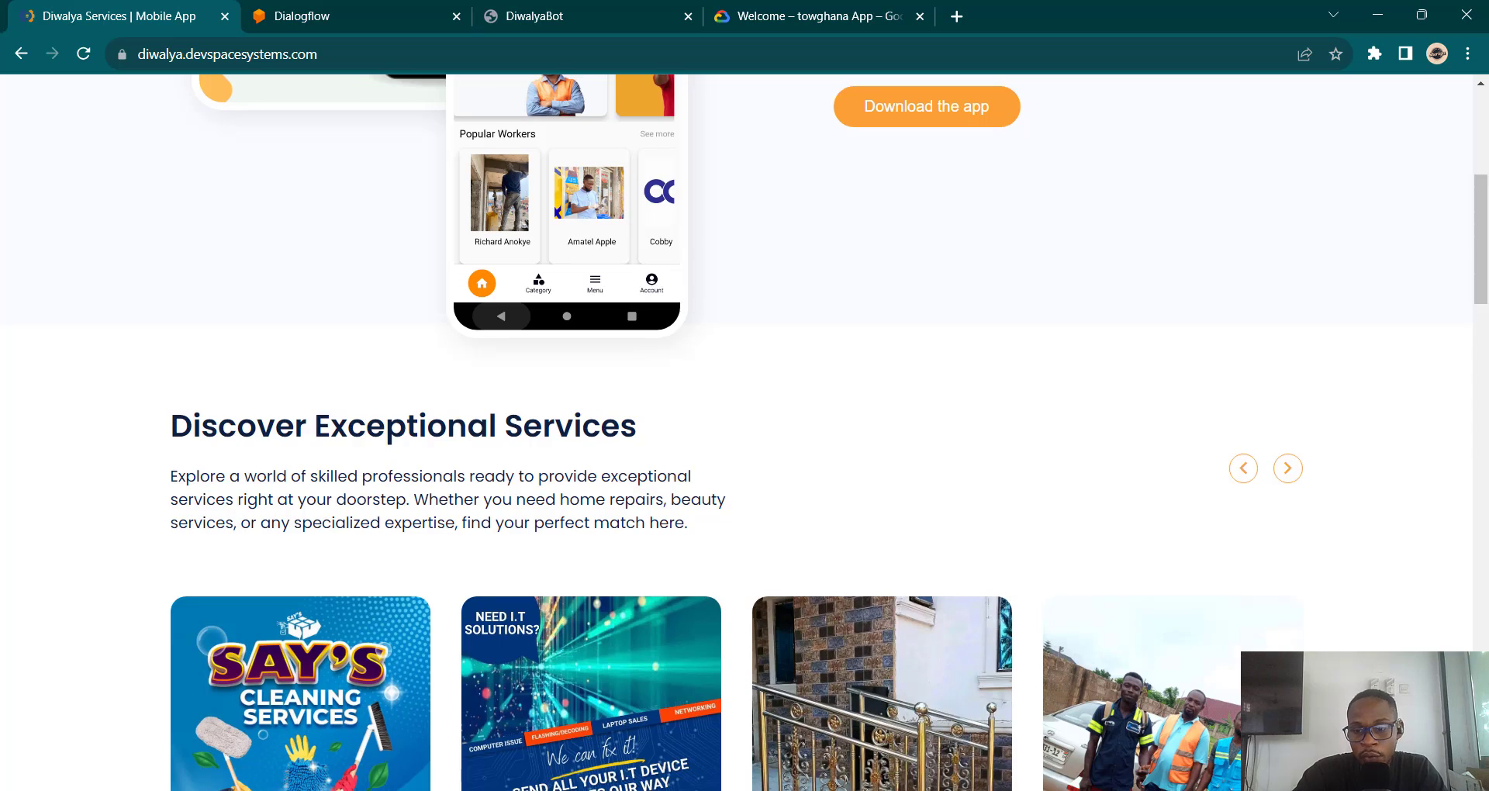
scroll(248, 186, "down", 2)
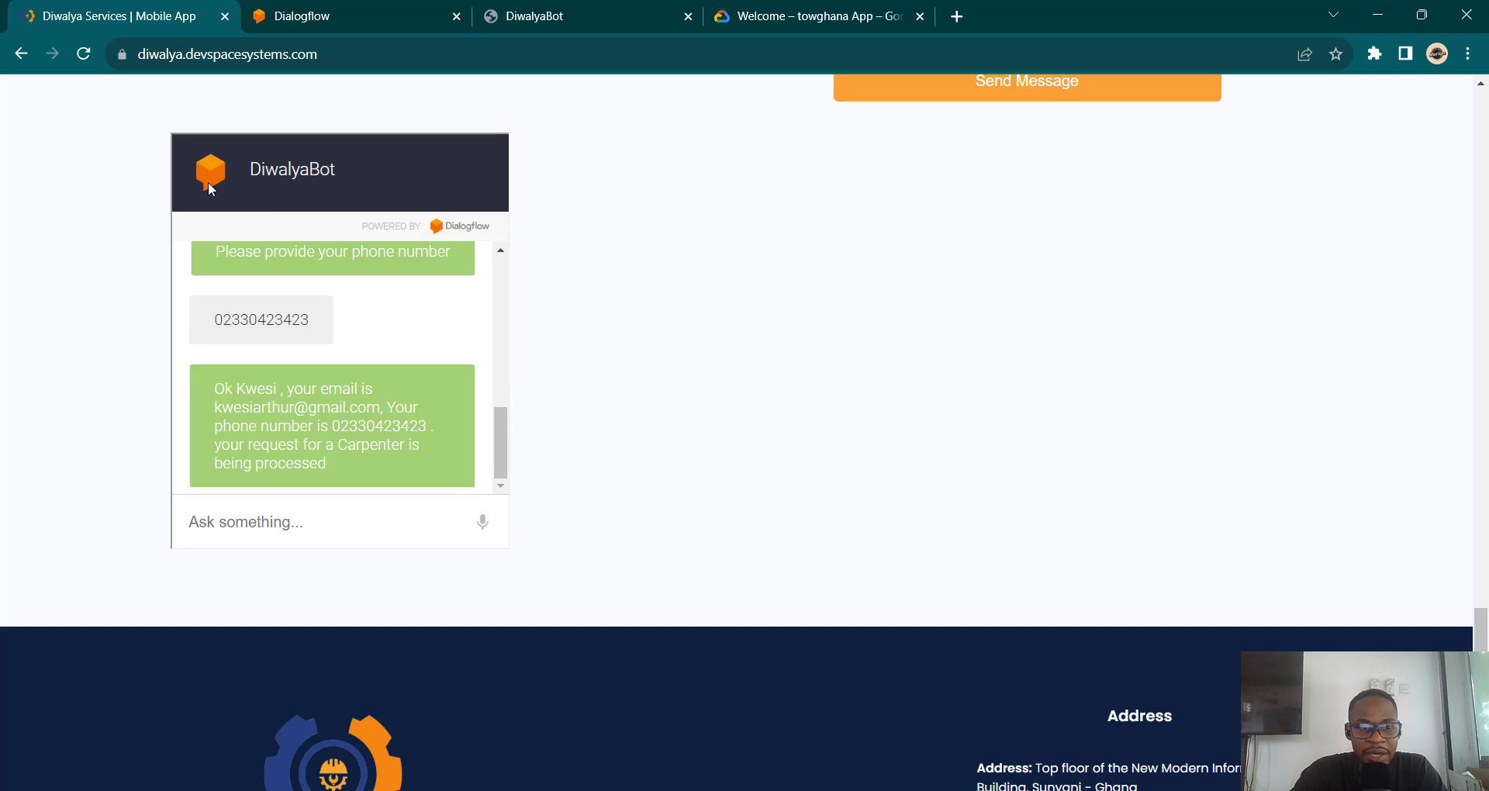
scroll(419, 278, "up", 5)
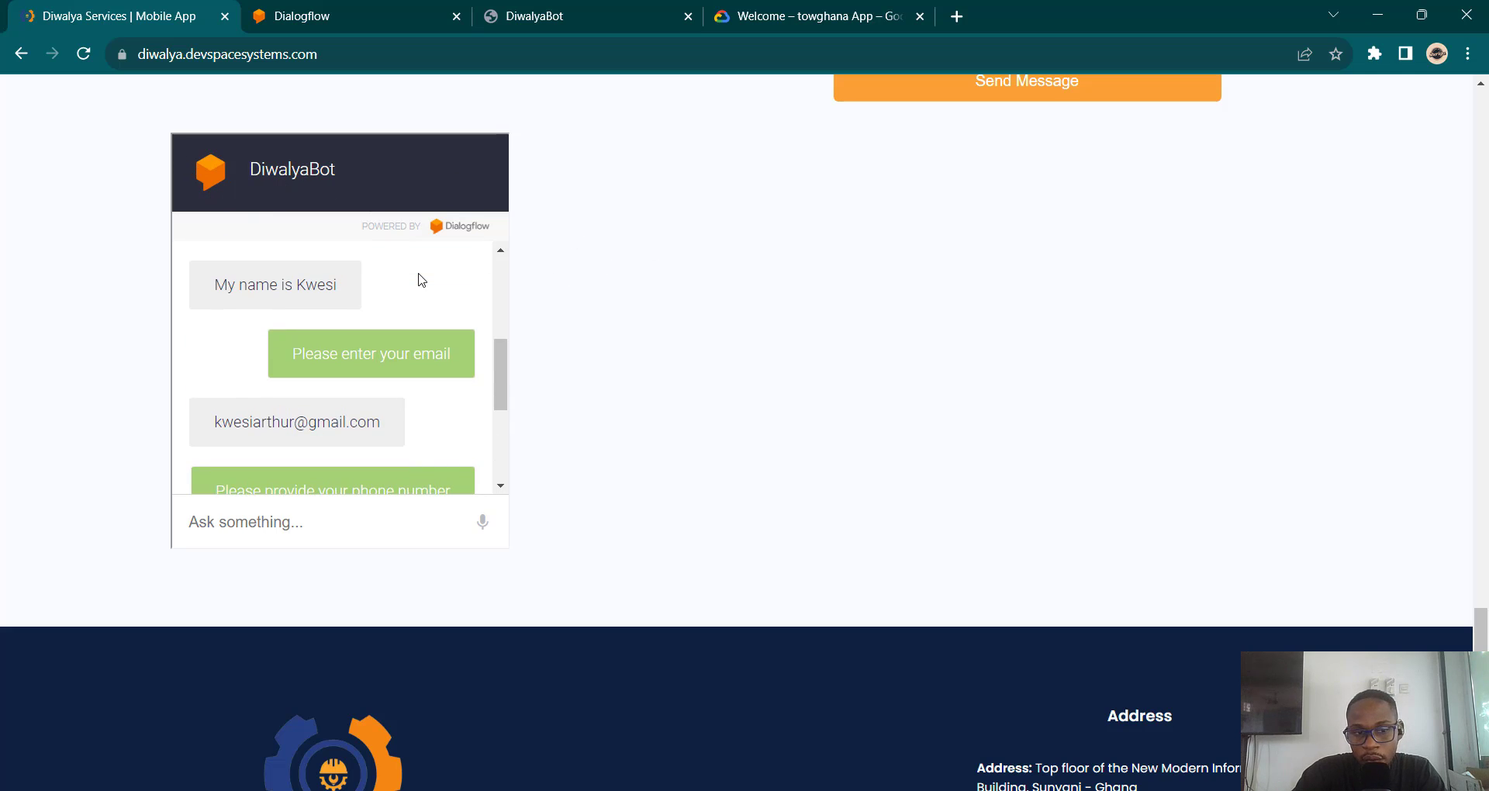
scroll(419, 278, "up", 2)
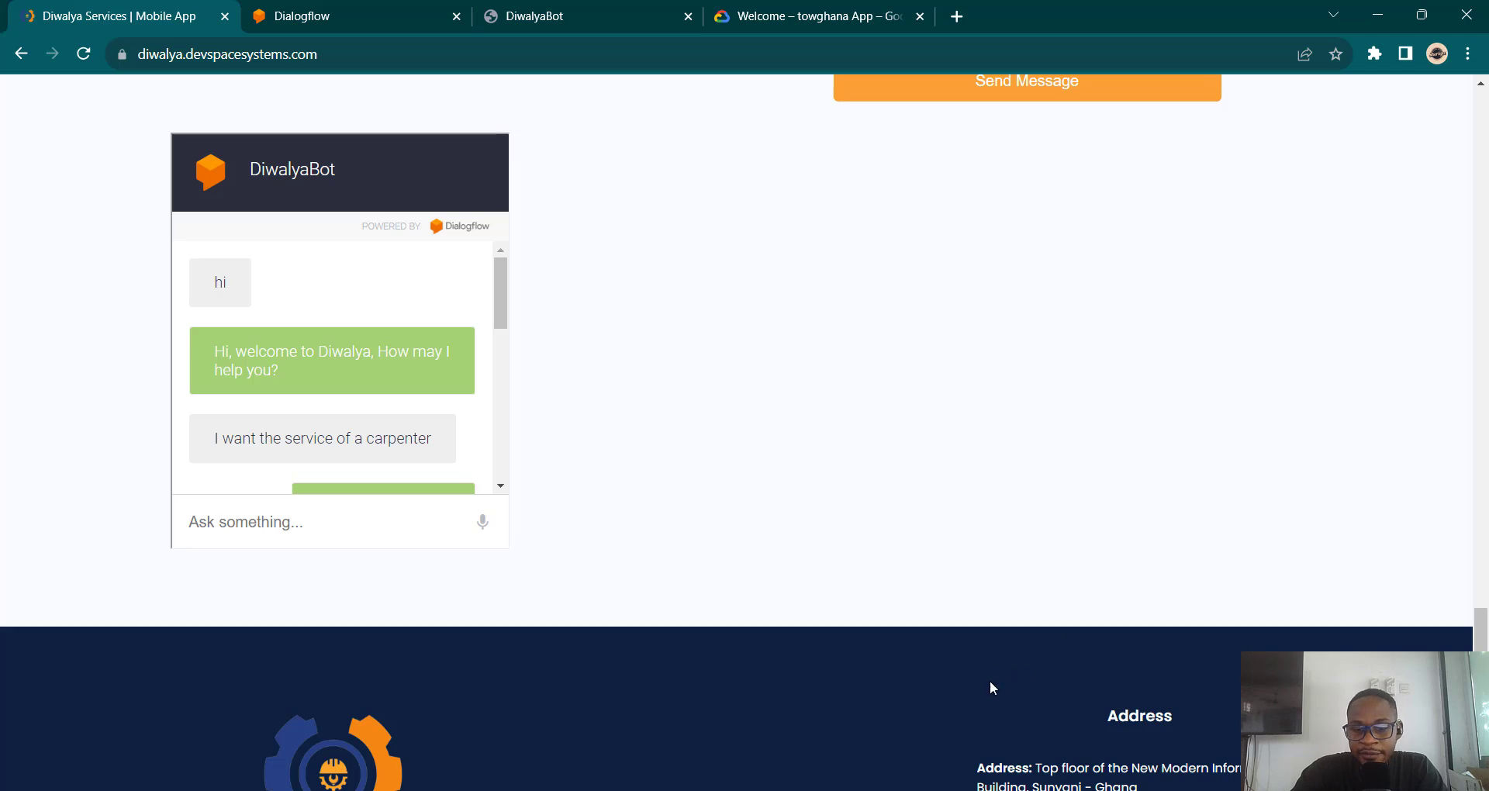
key("alt+Tab")
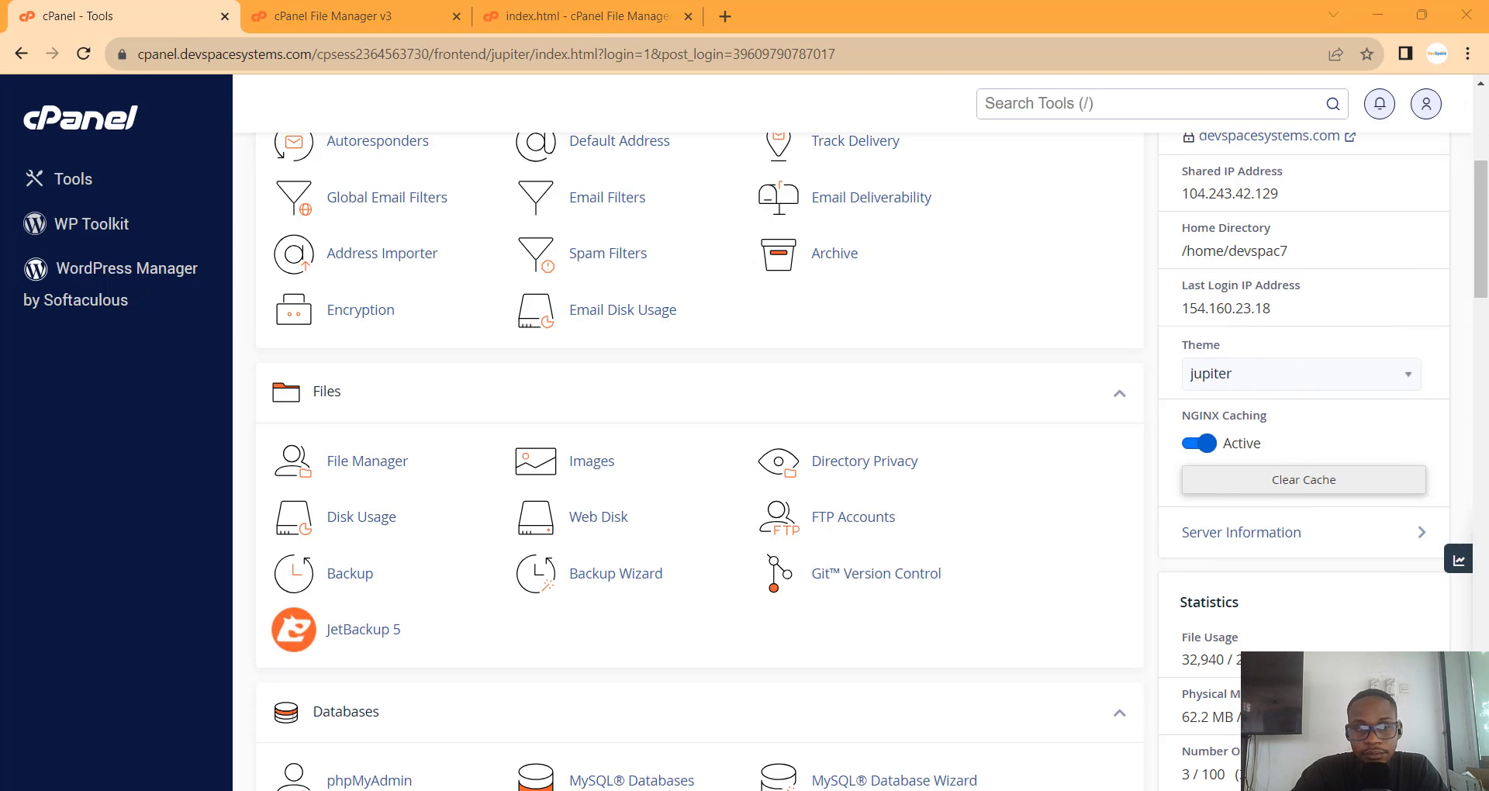
Step: Close the Web Demo embed dialog and scroll through DiwalyaBot's Integrations list
key("alt+Tab")
left_click(359, 8)
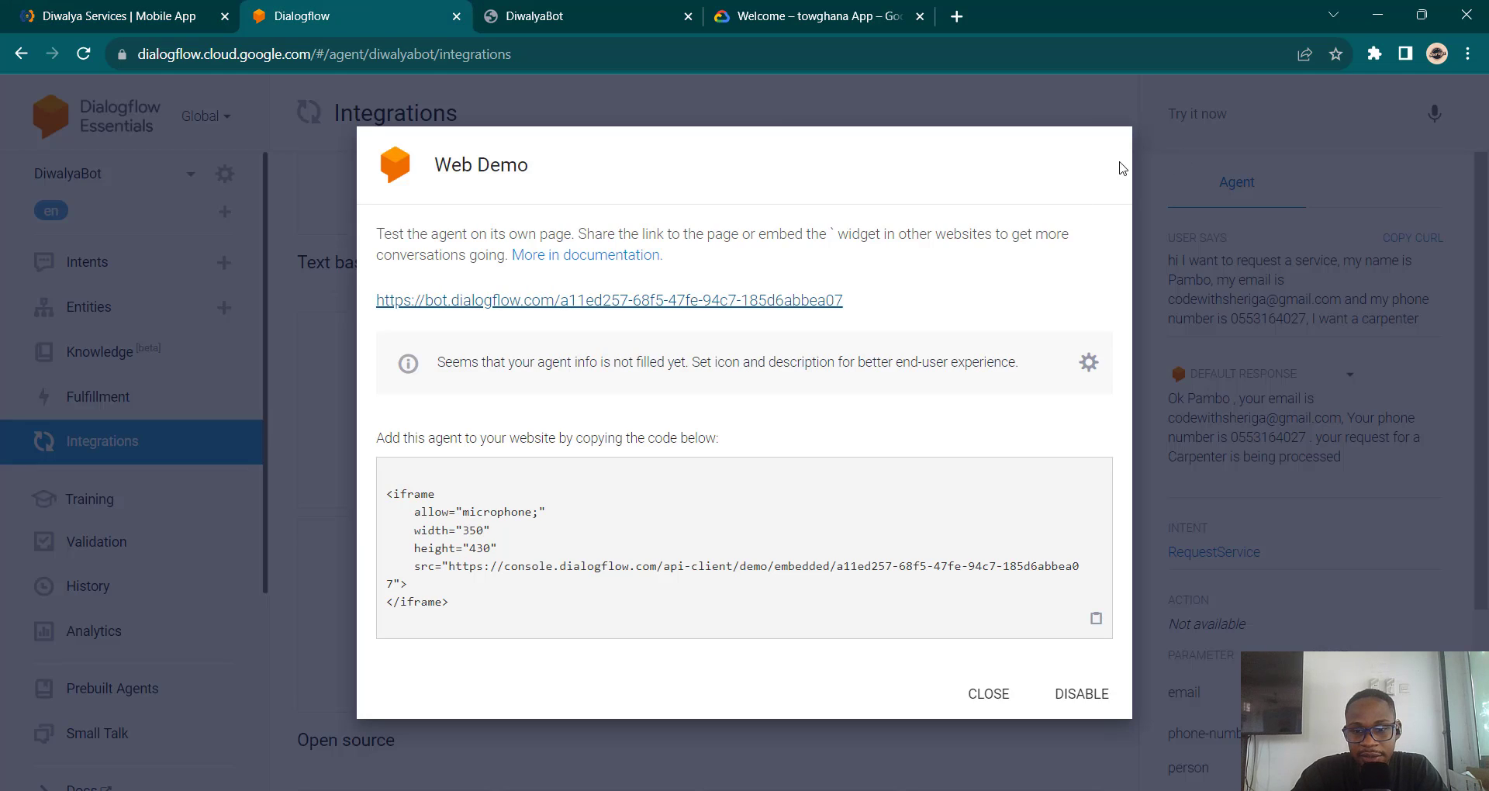
left_click(1116, 122)
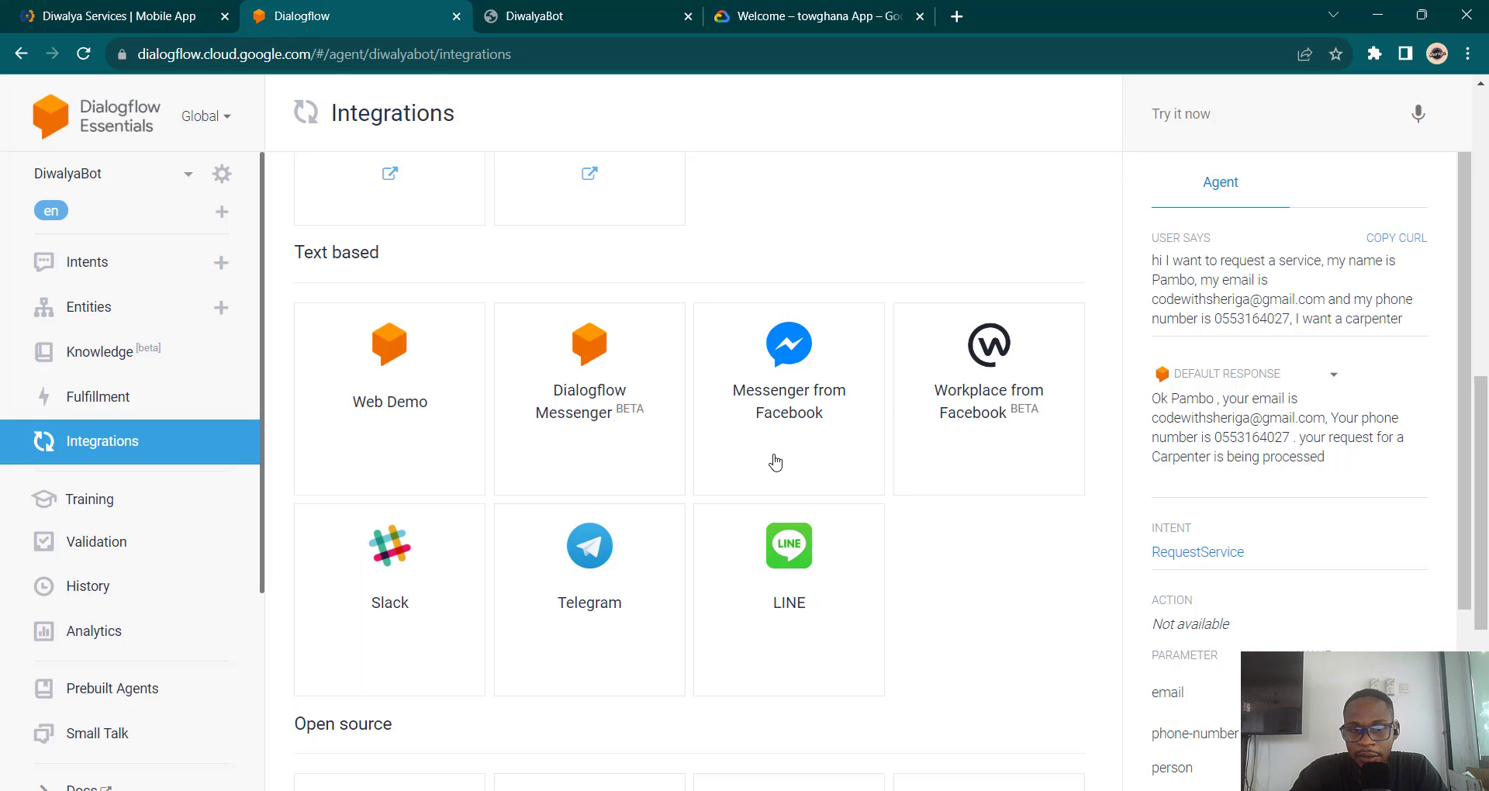
scroll(775, 461, "down", 5)
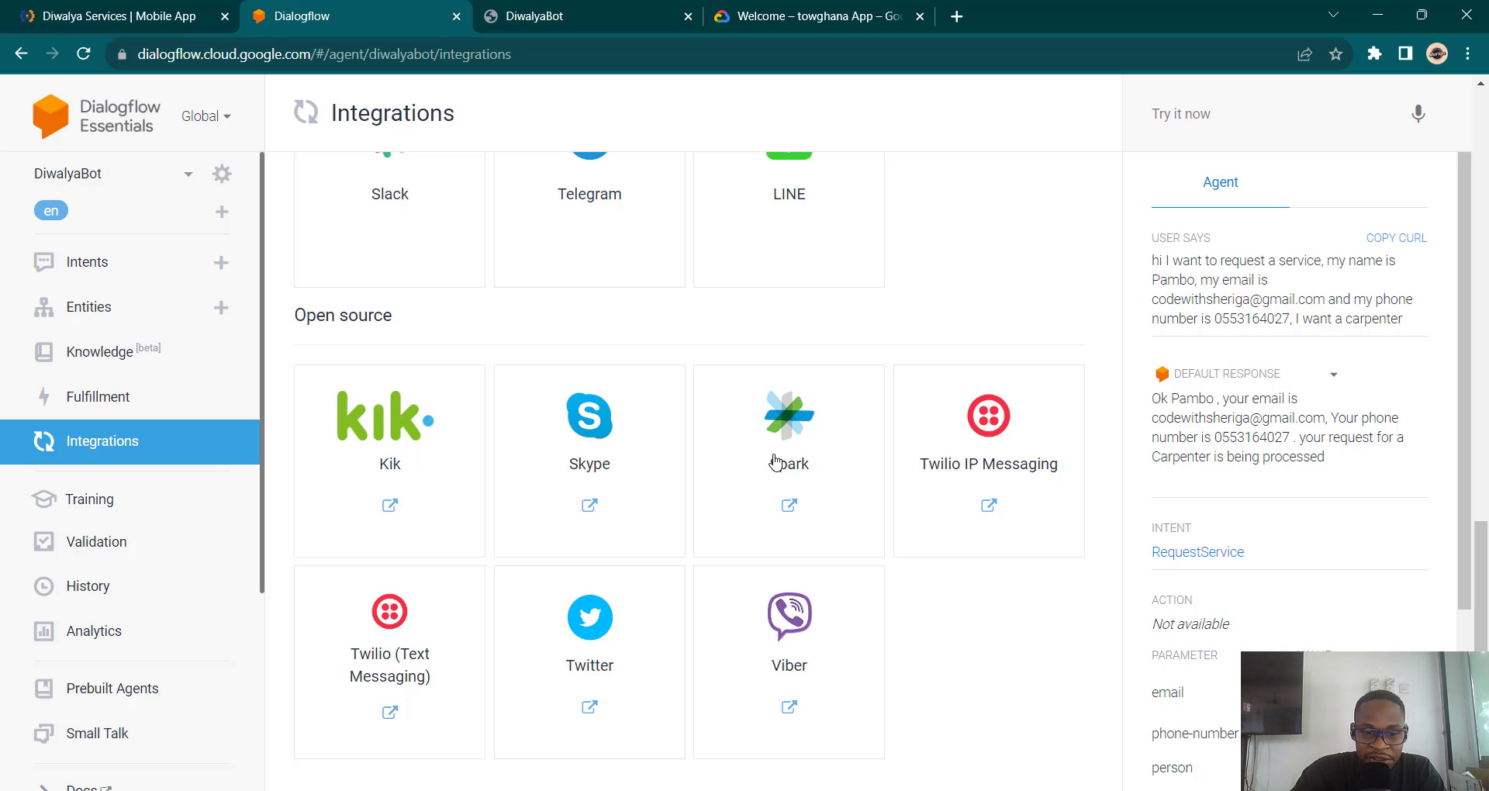
scroll(775, 462, "up", 1)
scroll(776, 462, "down", 1)
scroll(776, 462, "up", 6)
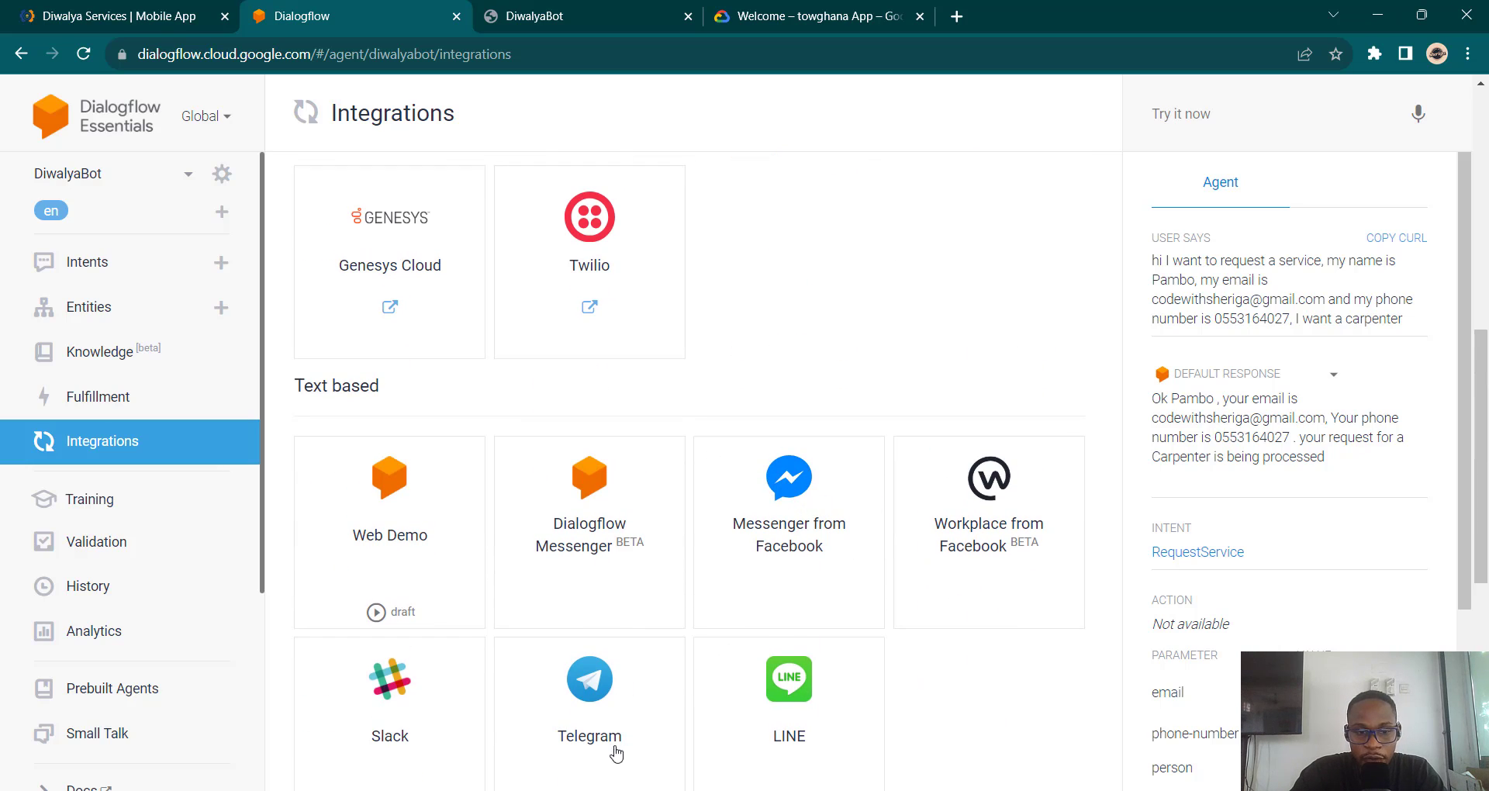
scroll(785, 443, "down", 5)
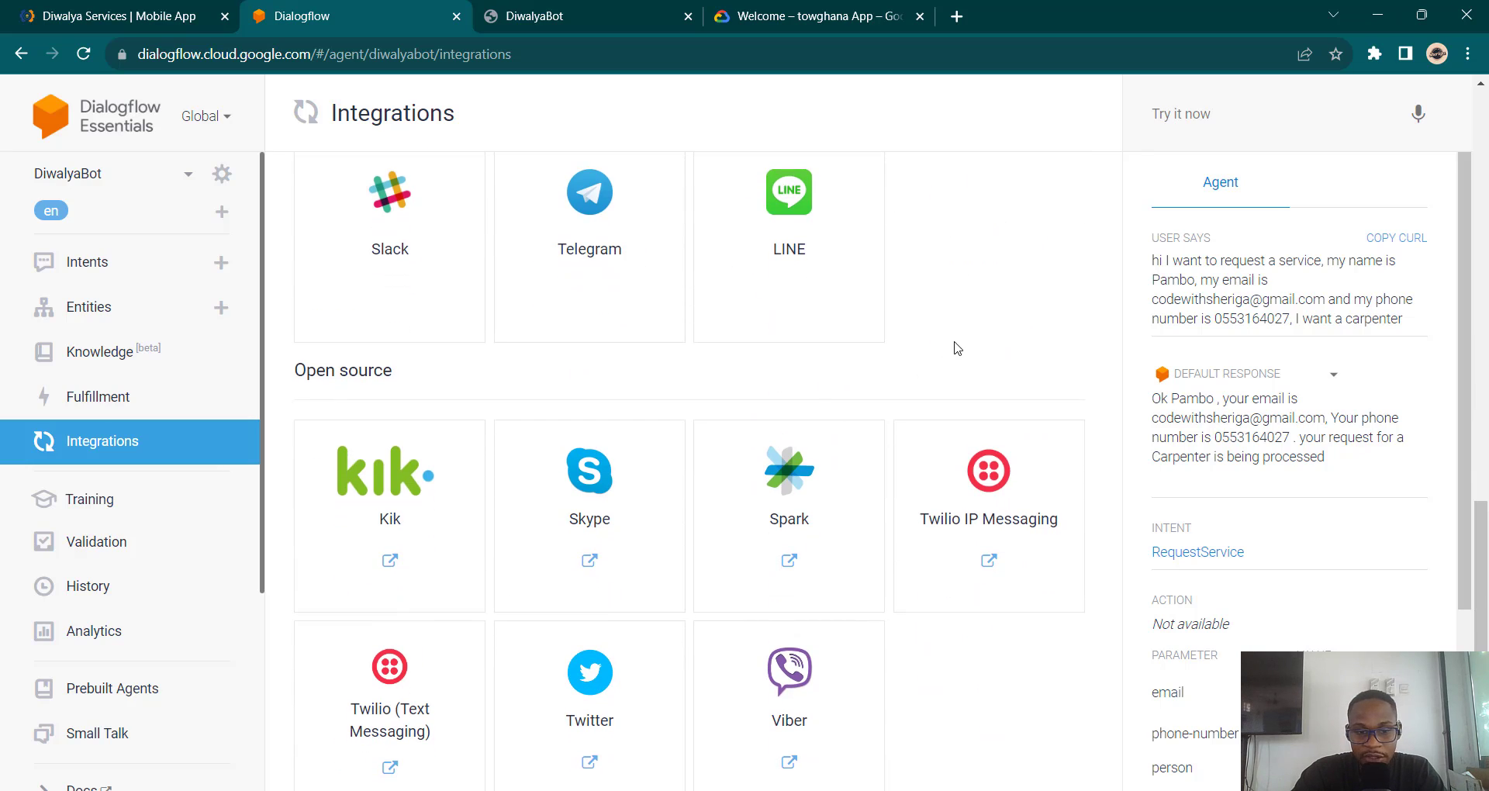
scroll(700, 333, "up", 6)
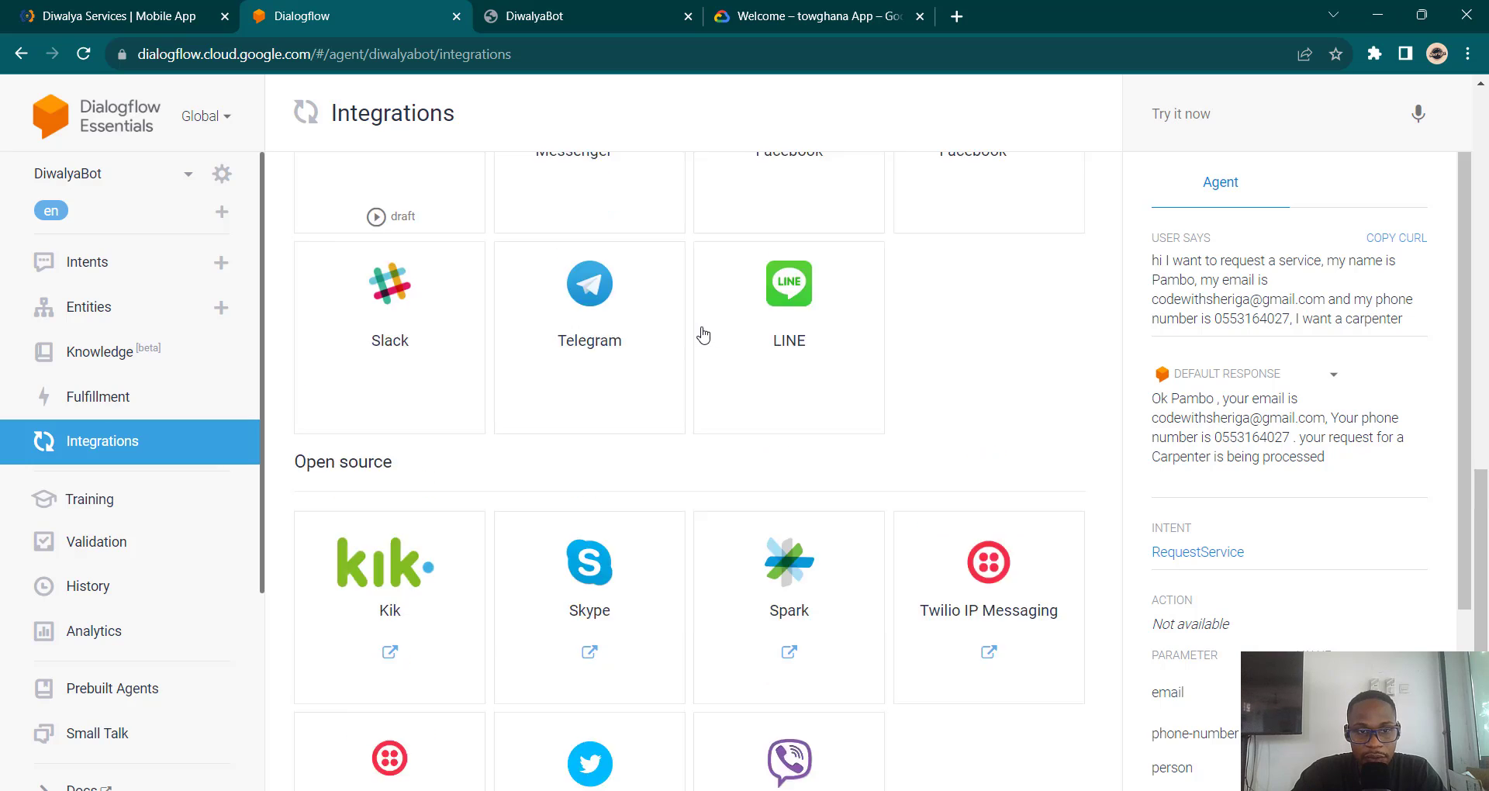
scroll(704, 336, "up", 2)
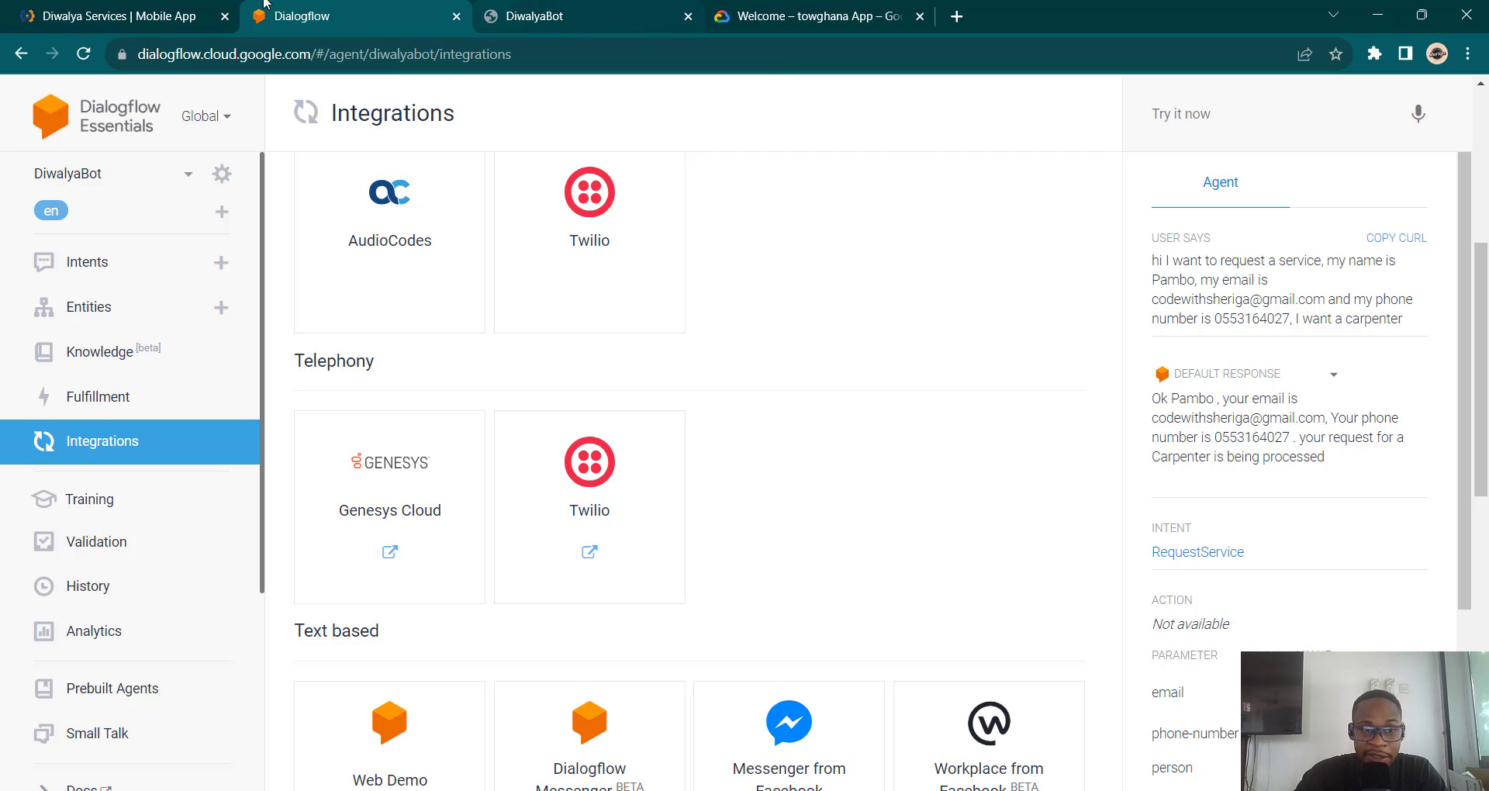
Step: Move the Diwalya Services tab to the right of the Dialogflow tab and return to Dialogflow
left_click_drag(117, 15, 349, 16)
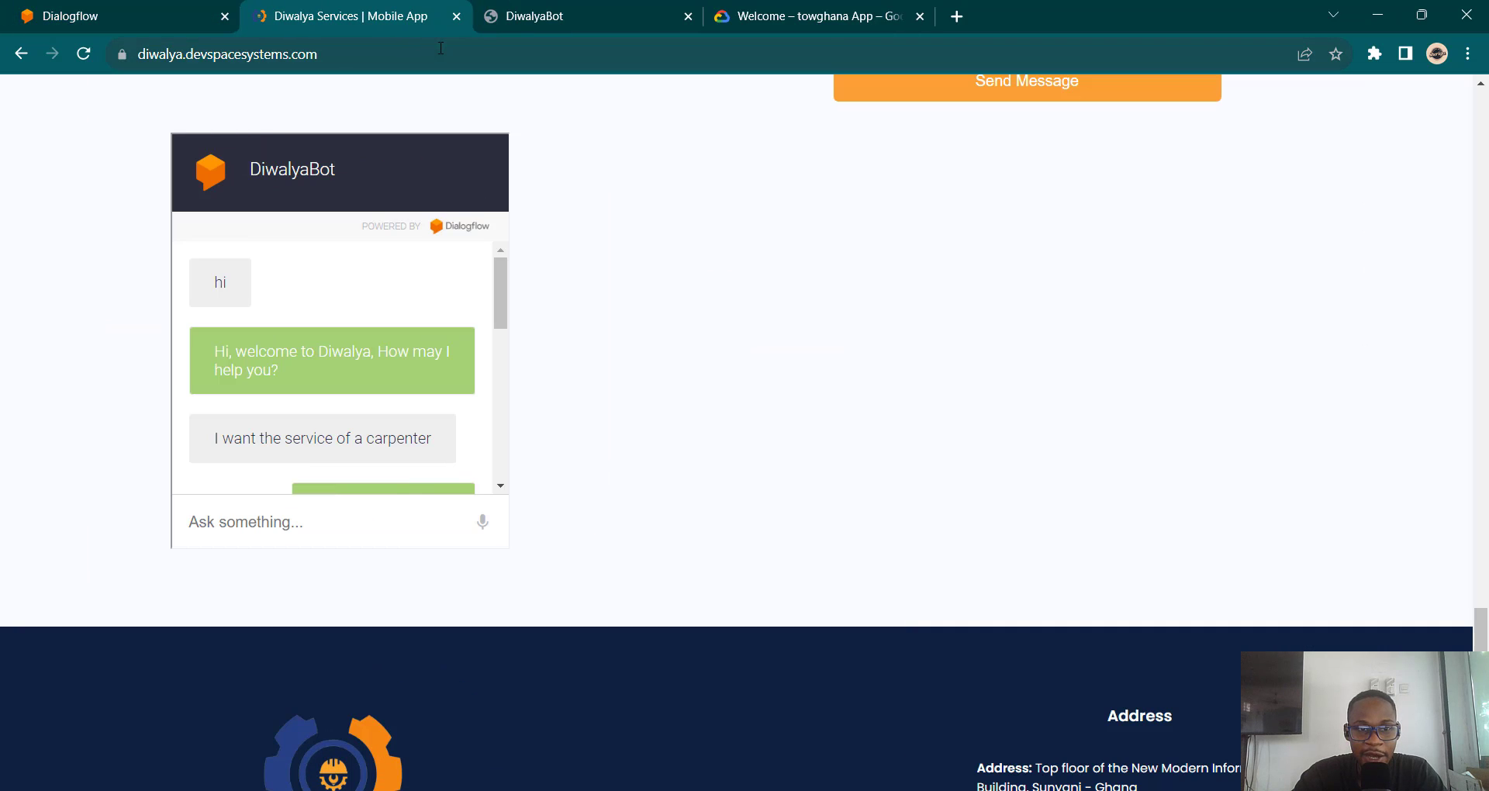
left_click(95, 9)
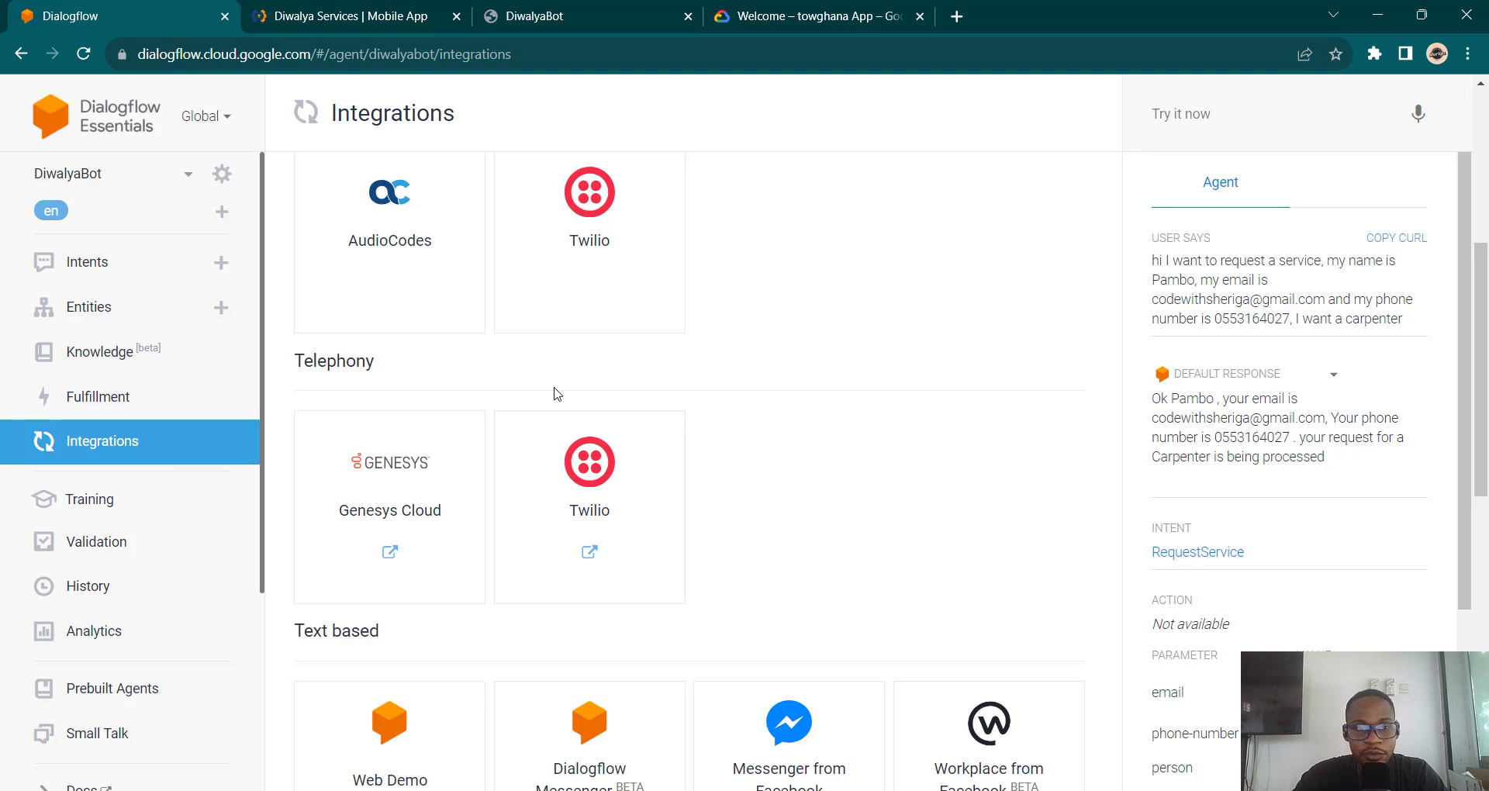
scroll(557, 394, "up", 5)
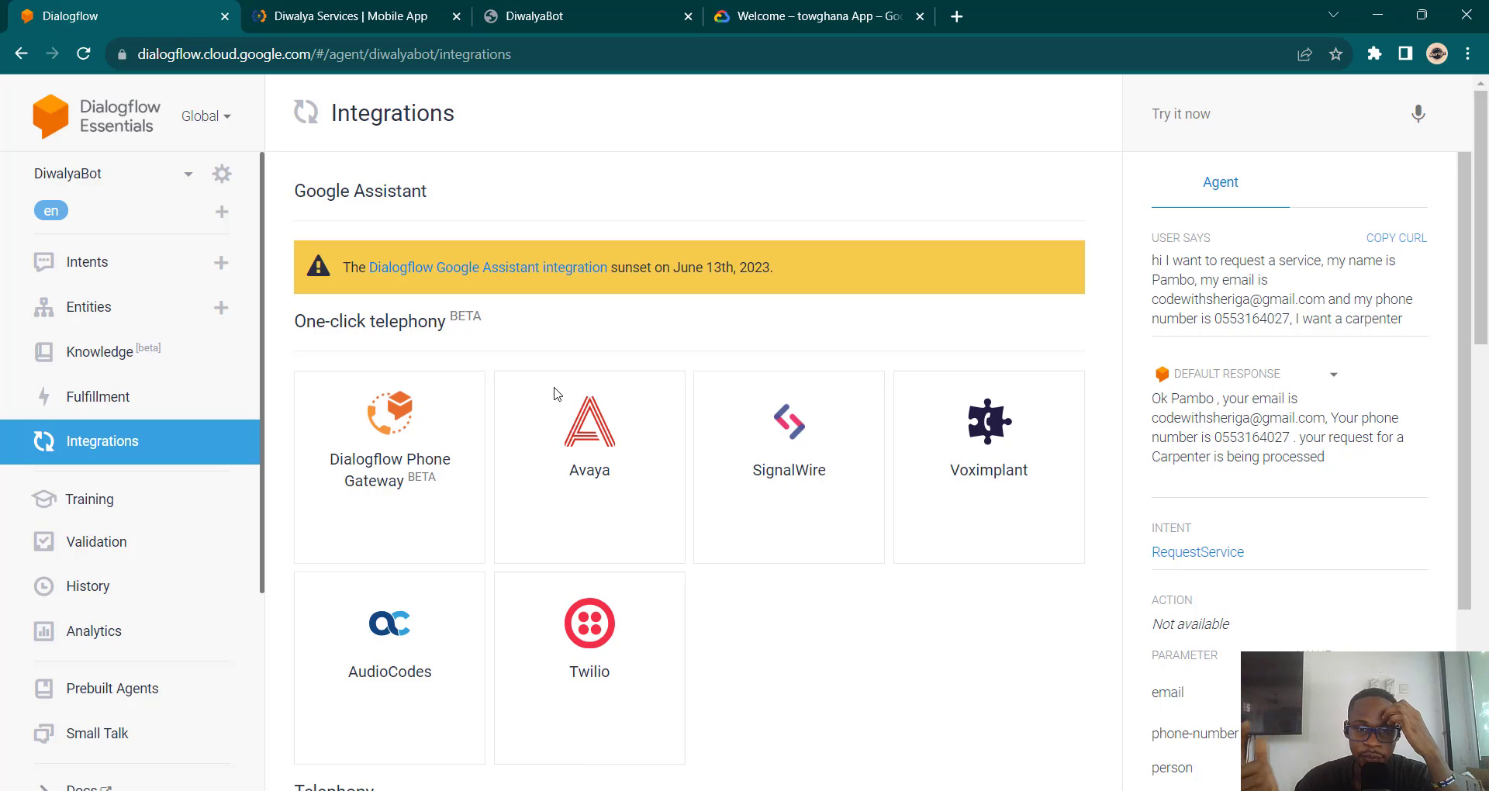
scroll(909, 270, "down", 8)
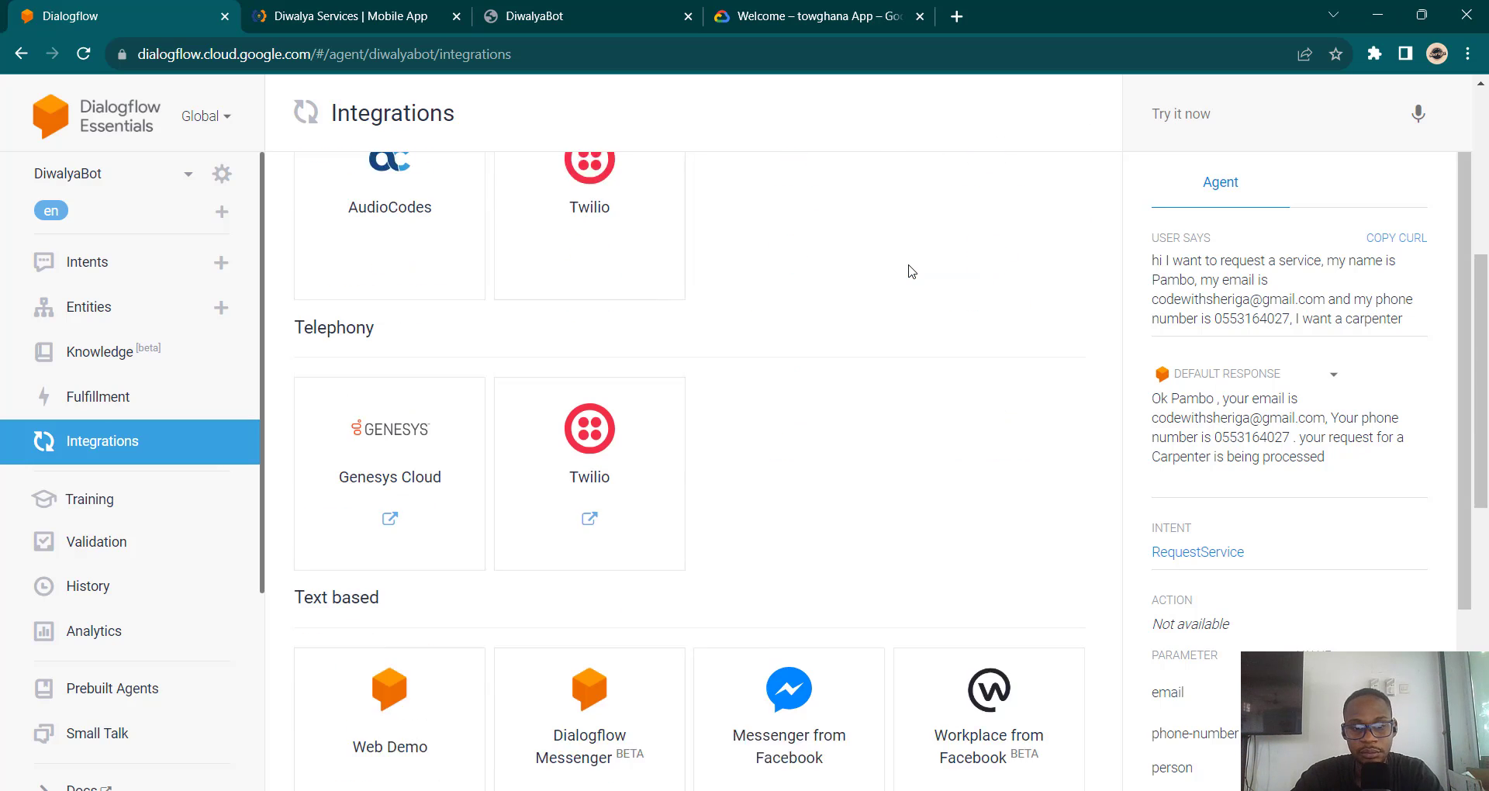
scroll(909, 270, "down", 3)
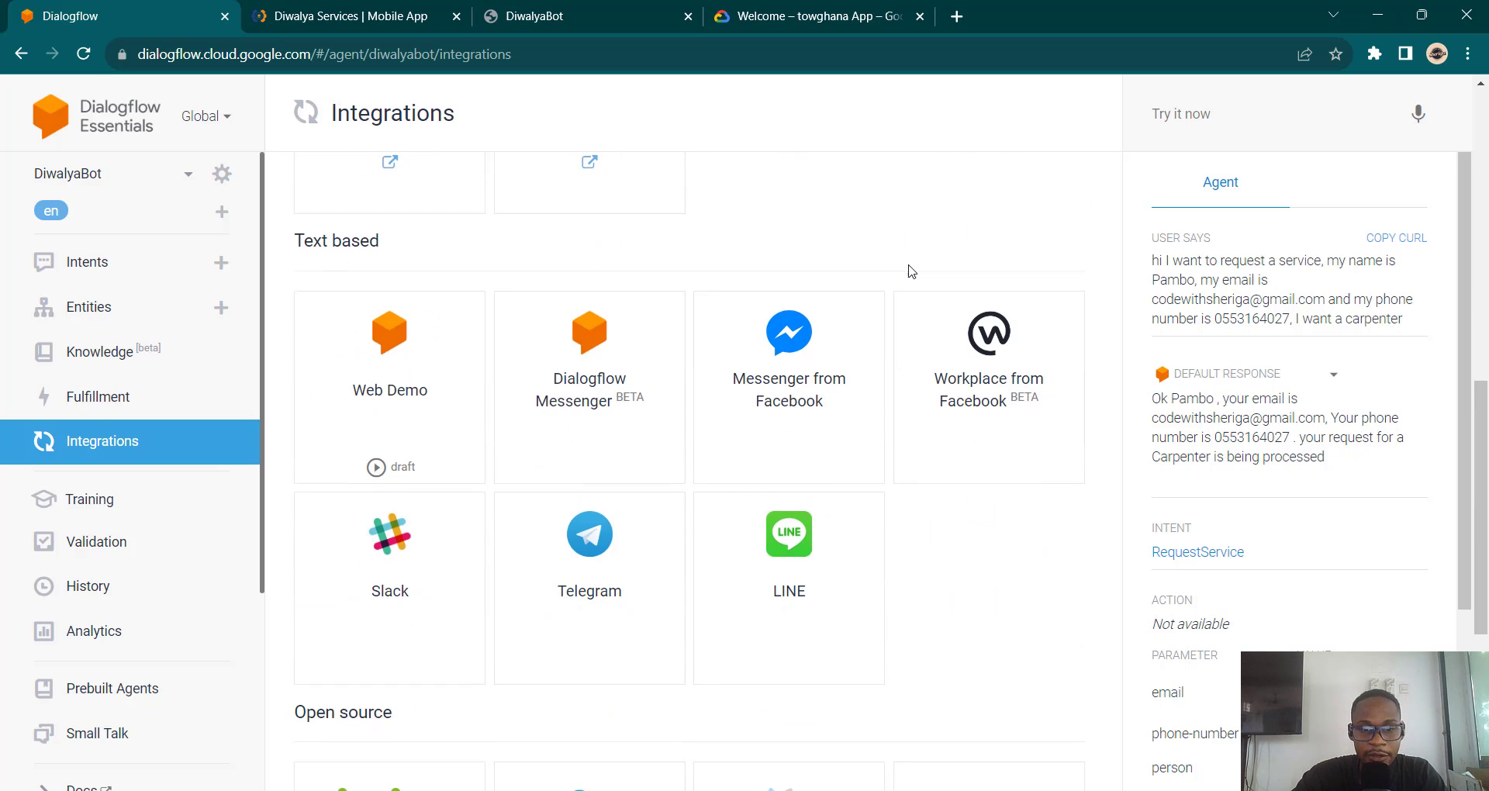
scroll(1011, 741, "down", 3)
scroll(1012, 740, "down", 2)
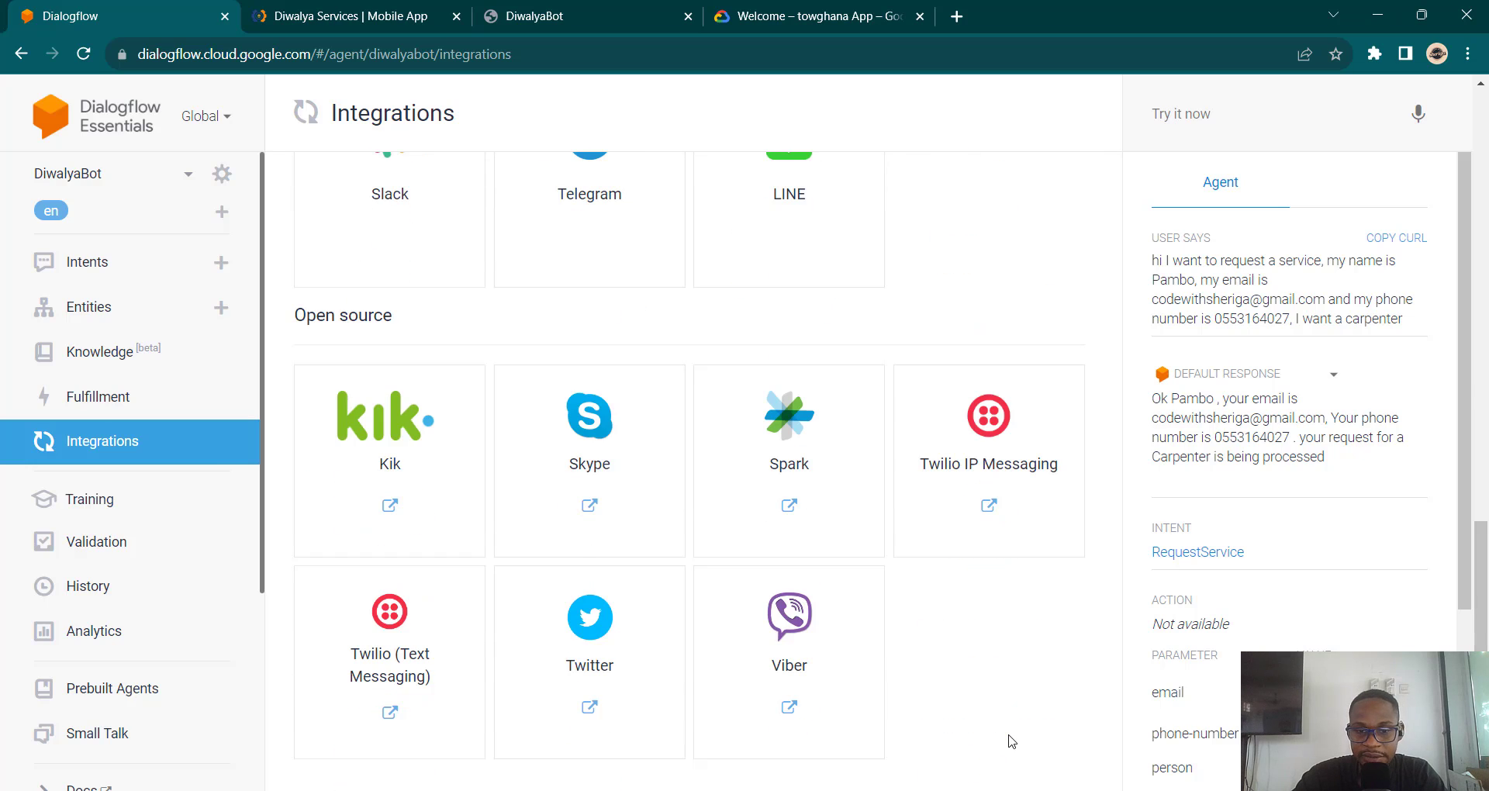
scroll(1012, 740, "up", 7)
scroll(1012, 741, "up", 4)
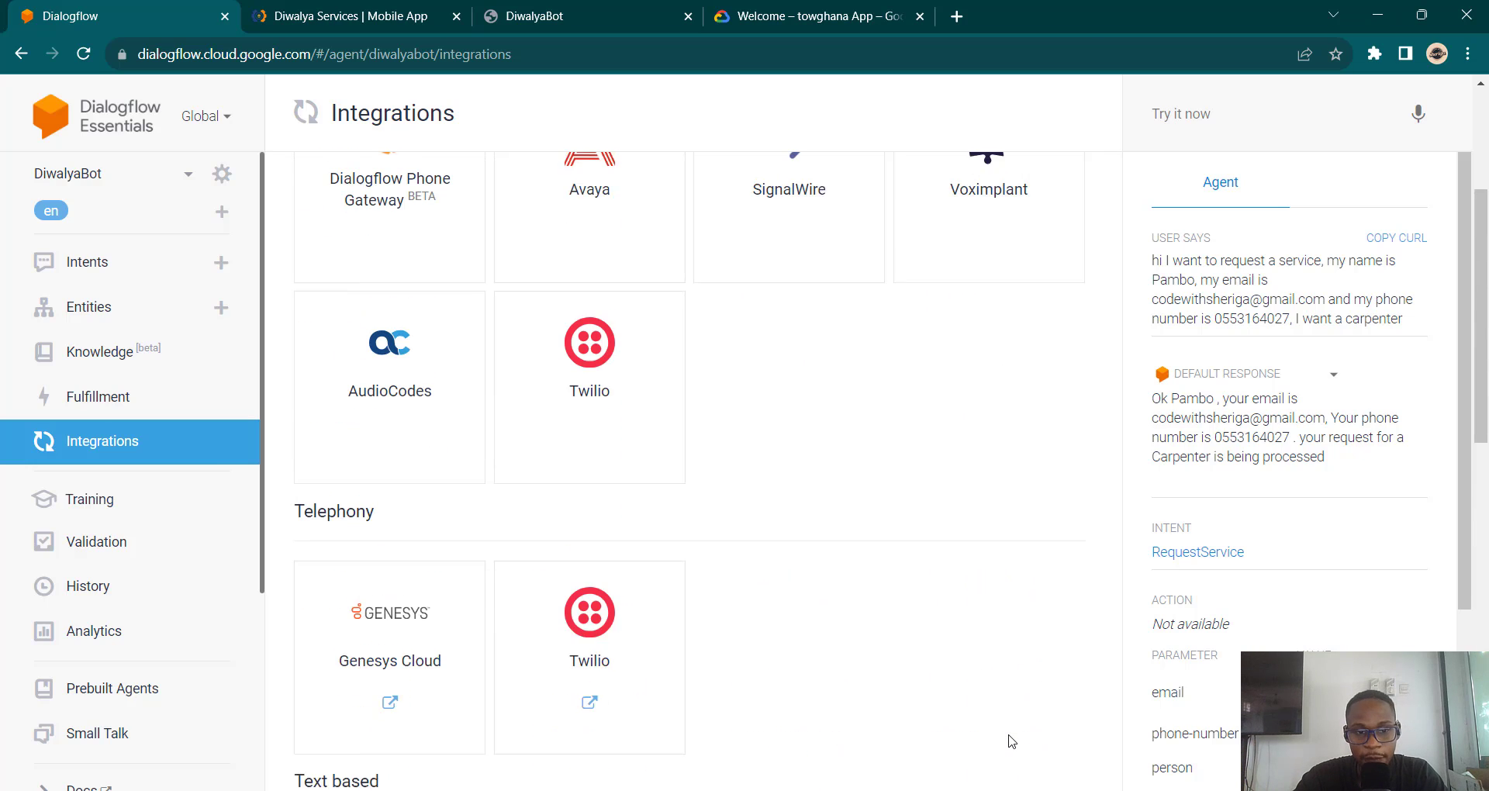